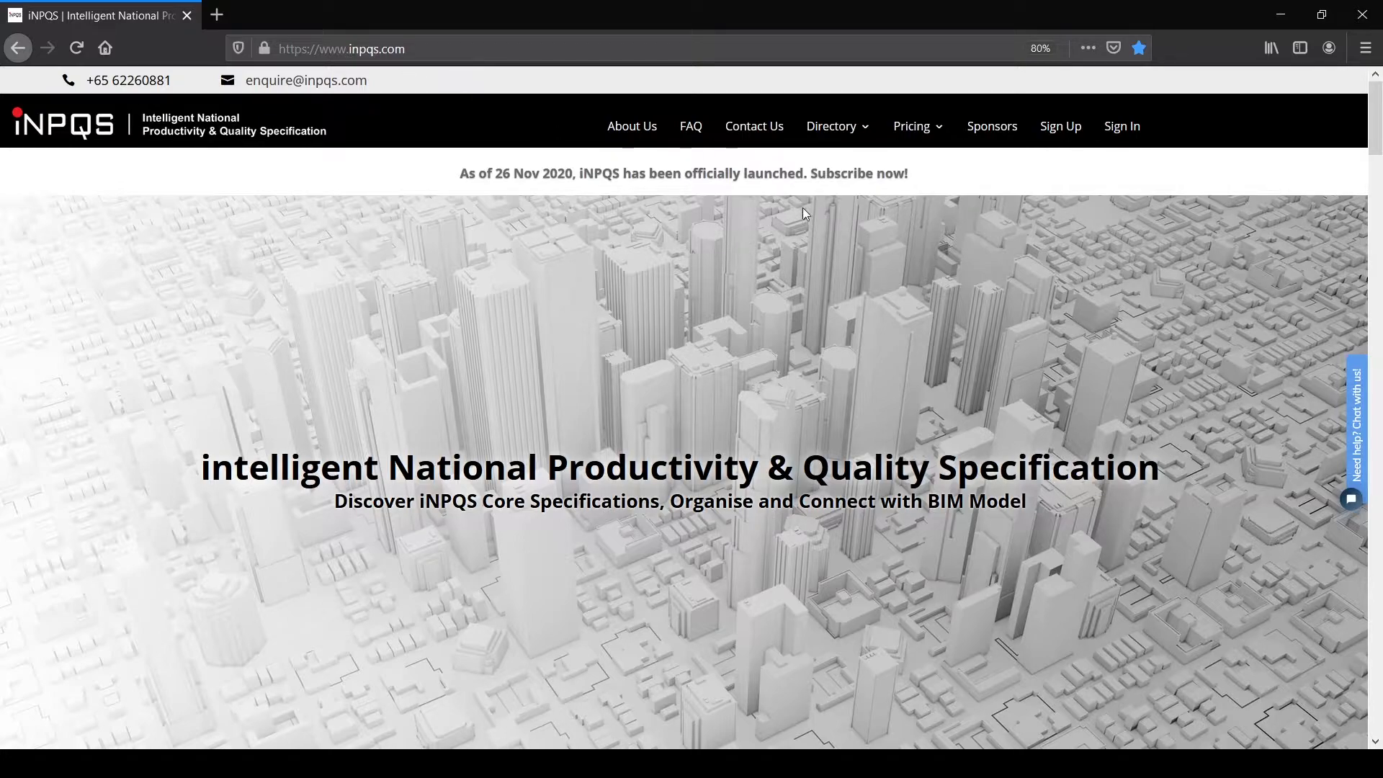
Step: Open the sign-in page, visit Forgot Password, then return to the prefilled login page
left_click(1129, 134)
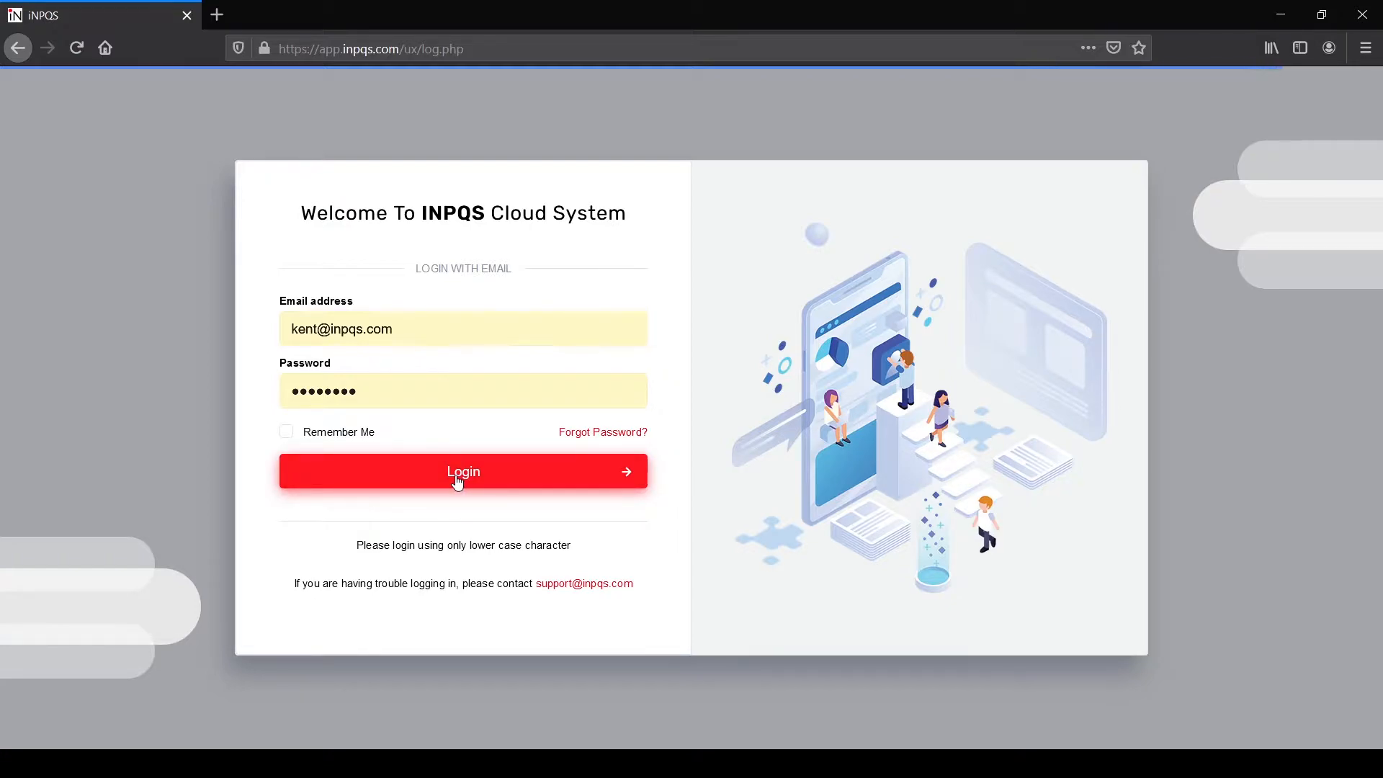
left_click(600, 434)
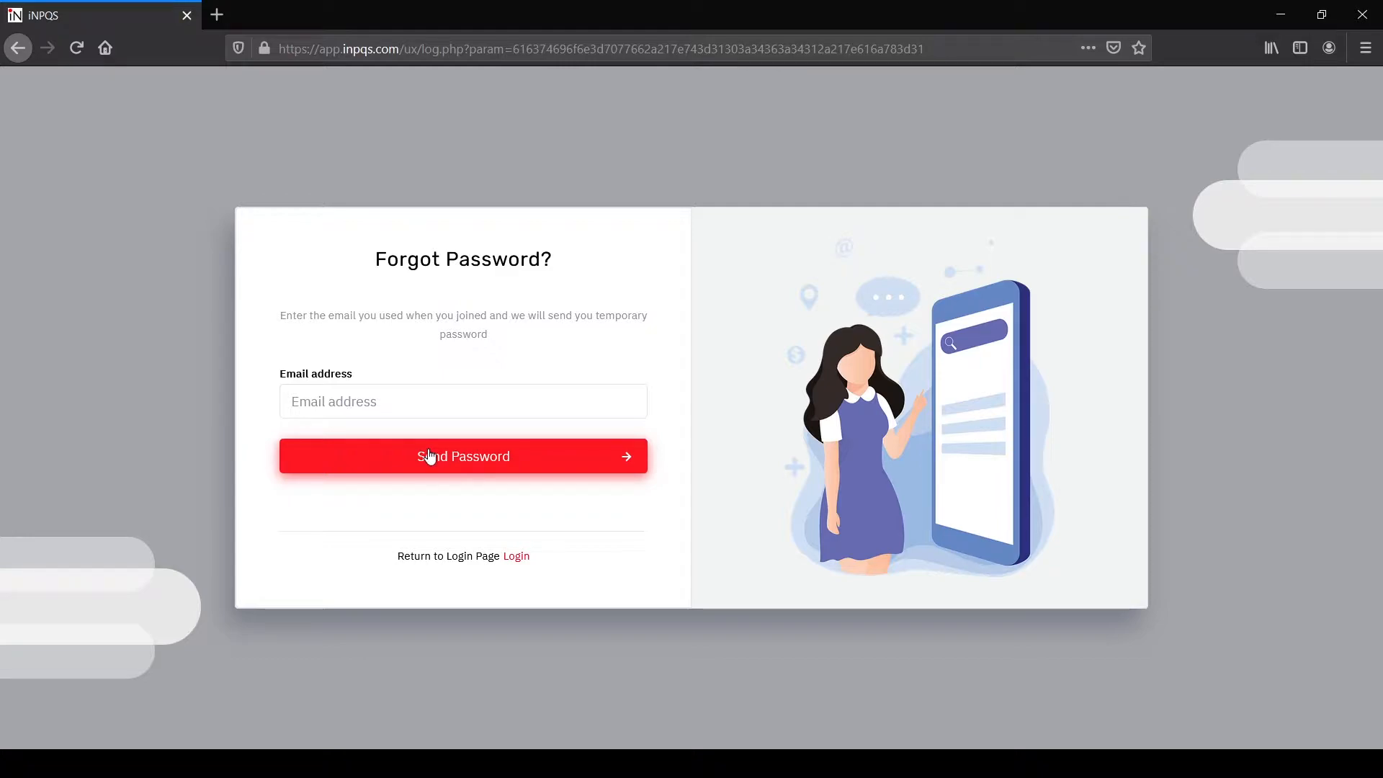
left_click(519, 563)
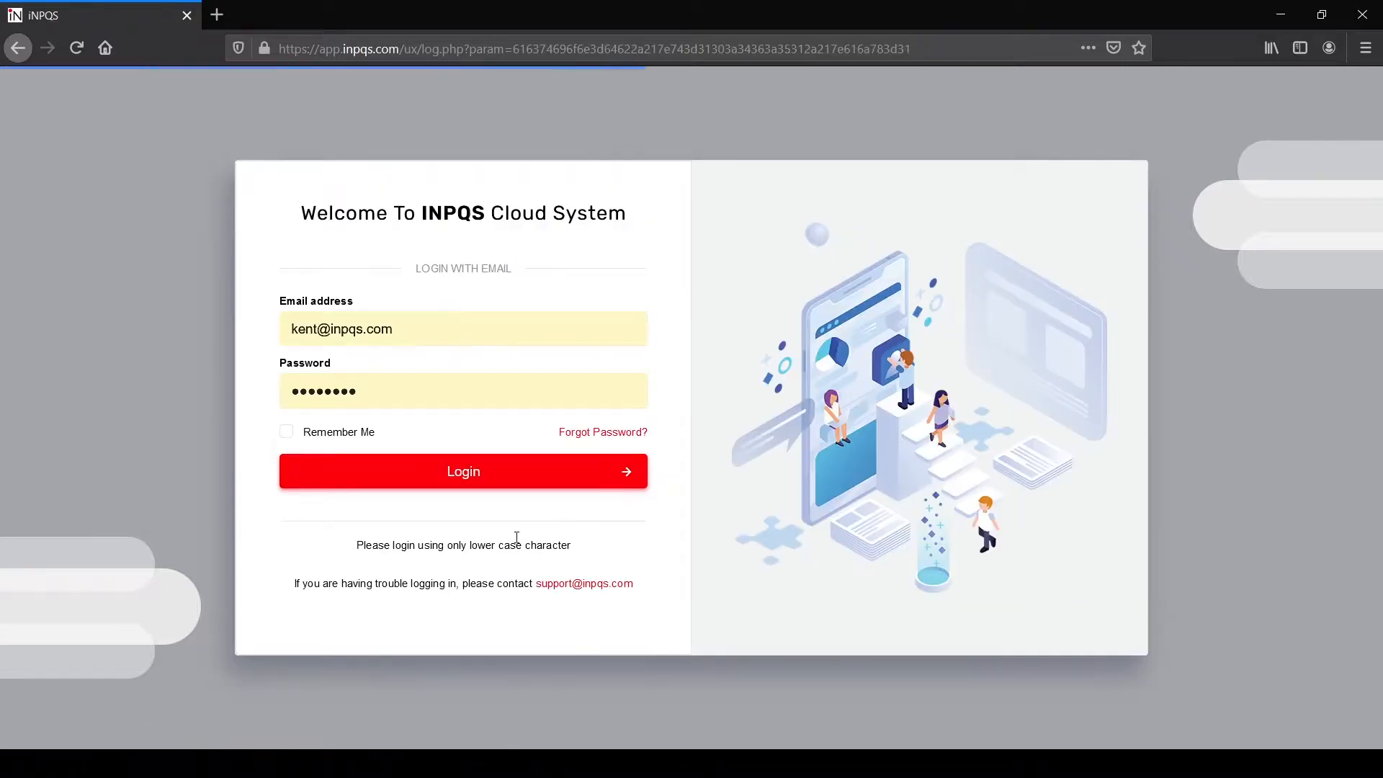
Step: Sign in and view the account's profile page from the top-right account menu
left_click(455, 481)
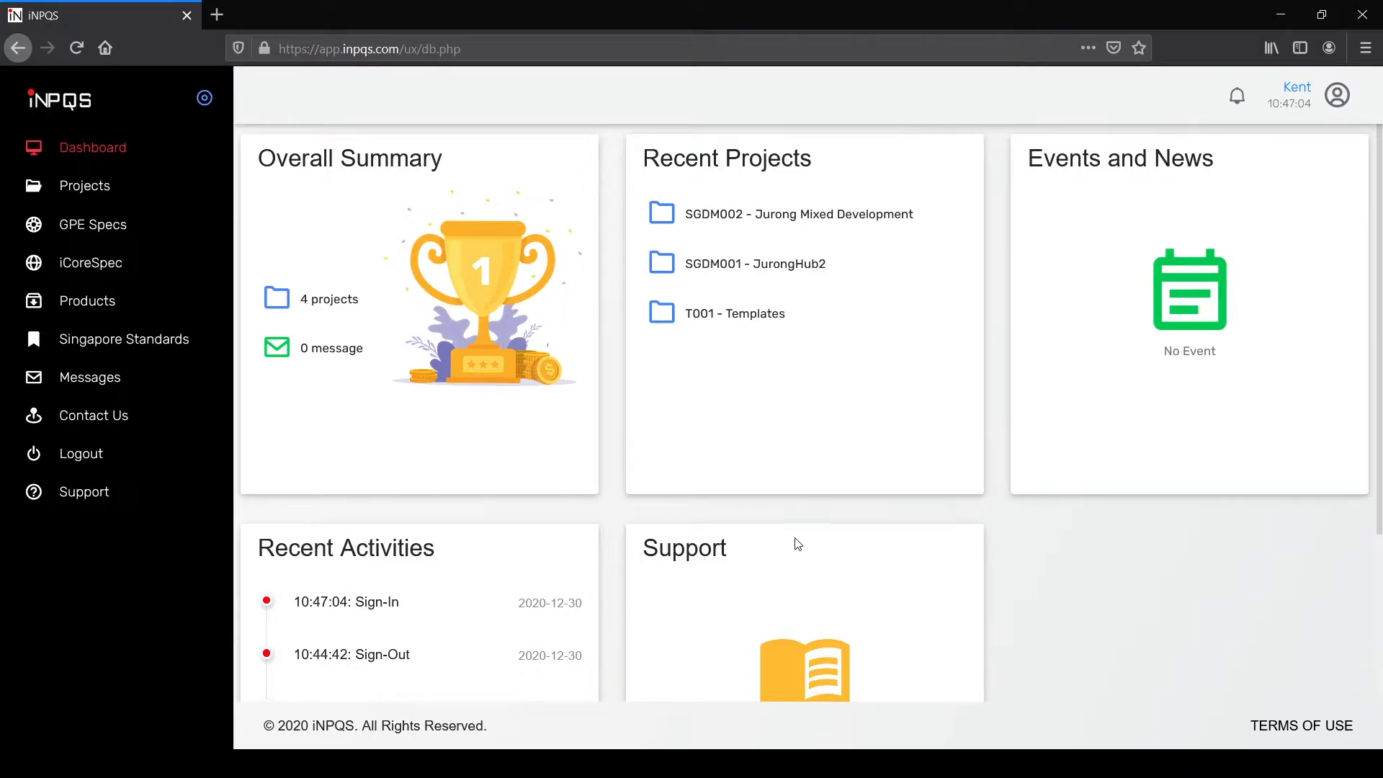
left_click(1338, 104)
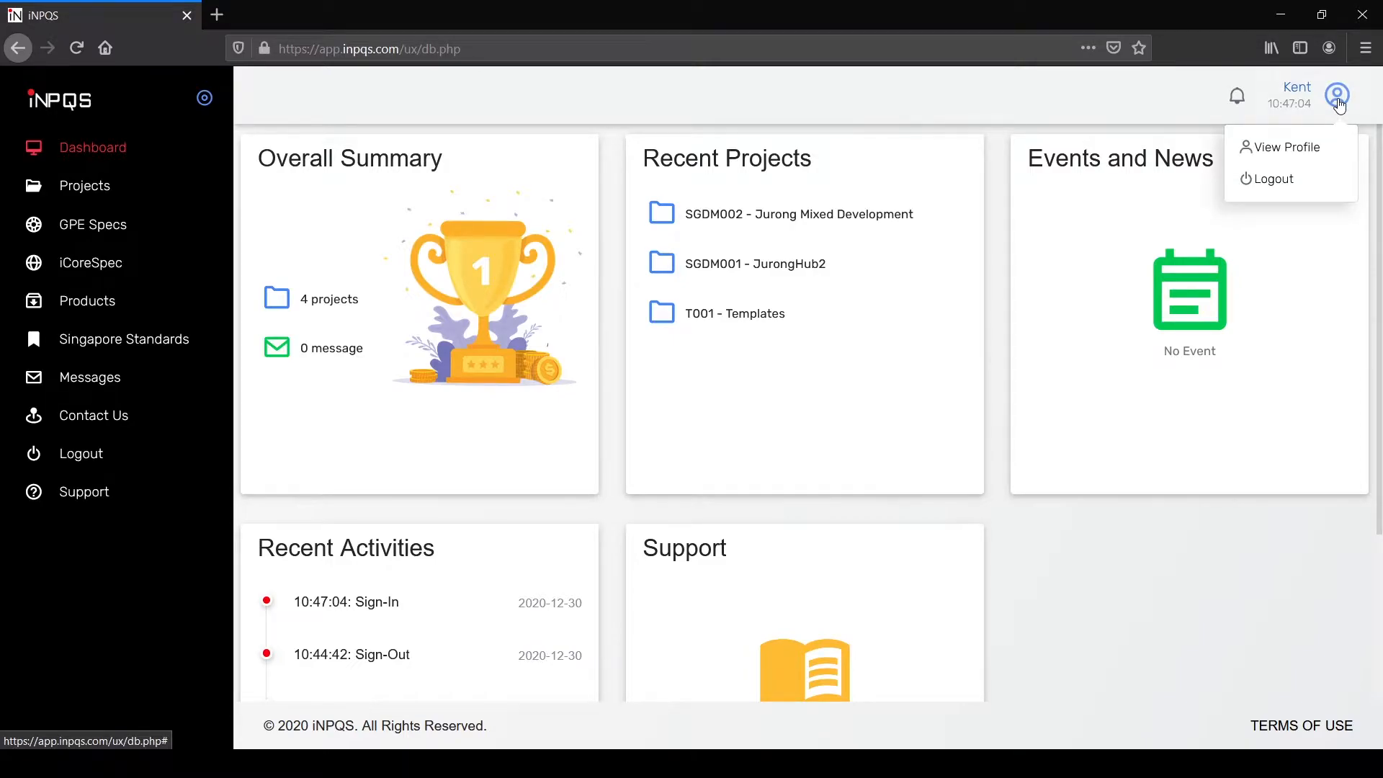
left_click(1319, 155)
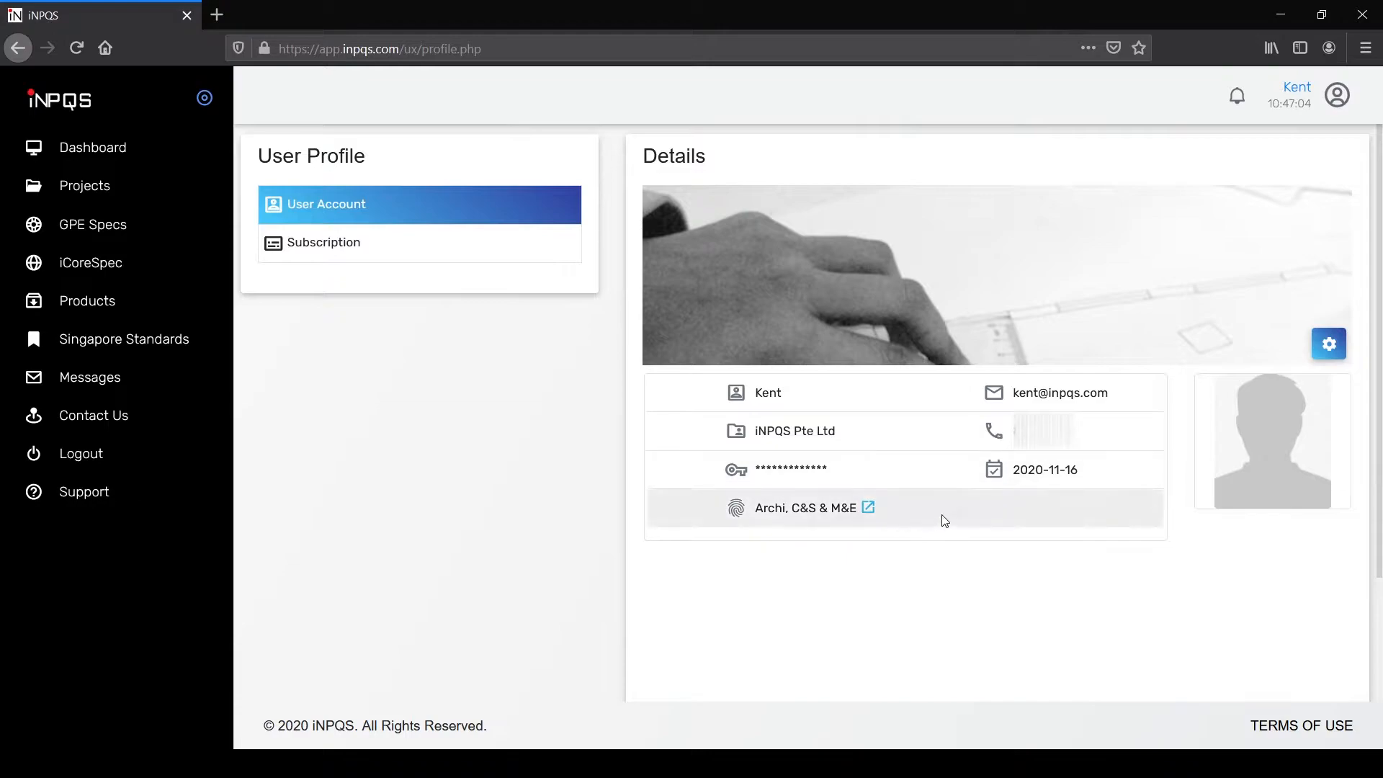
Step: Open the Update Profile form, close it unsaved, then go to the GPE Specifications library
left_click(1329, 343)
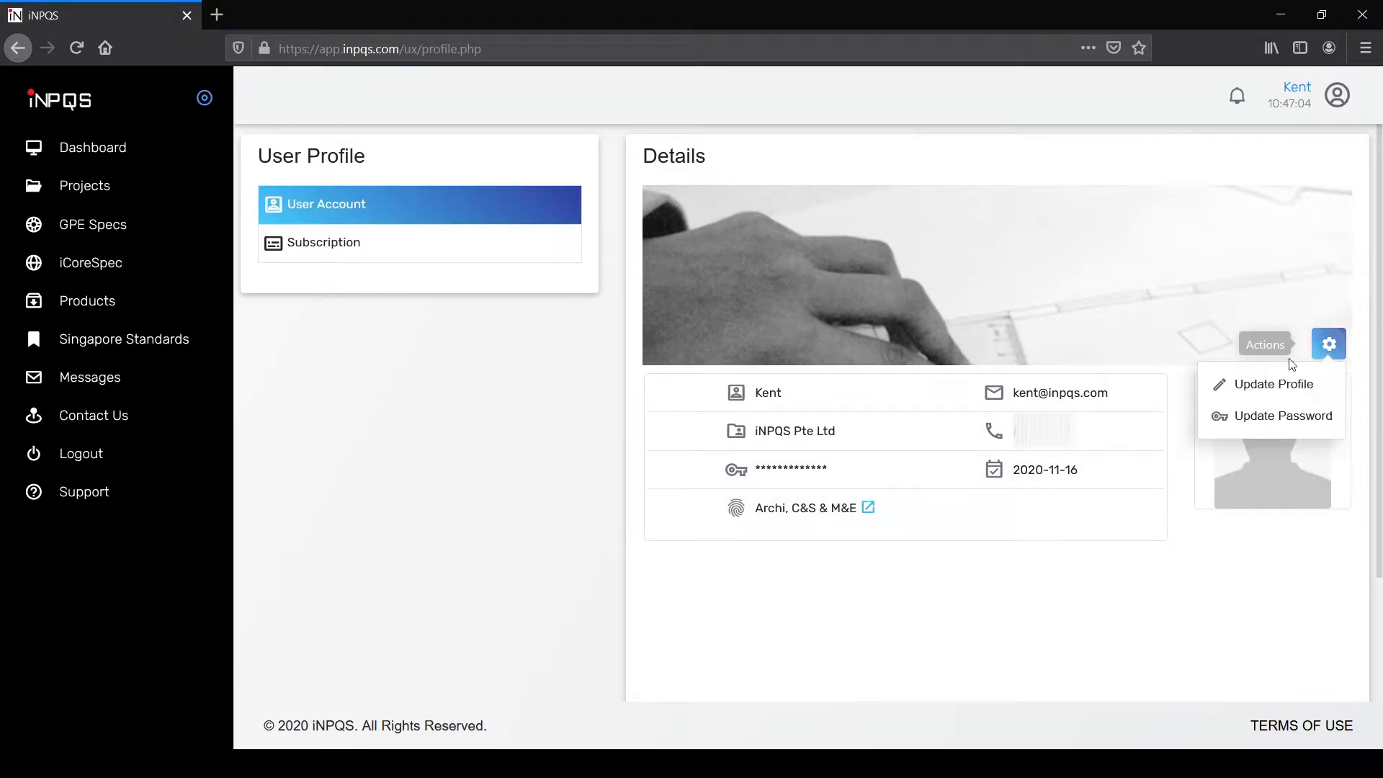
left_click(1261, 395)
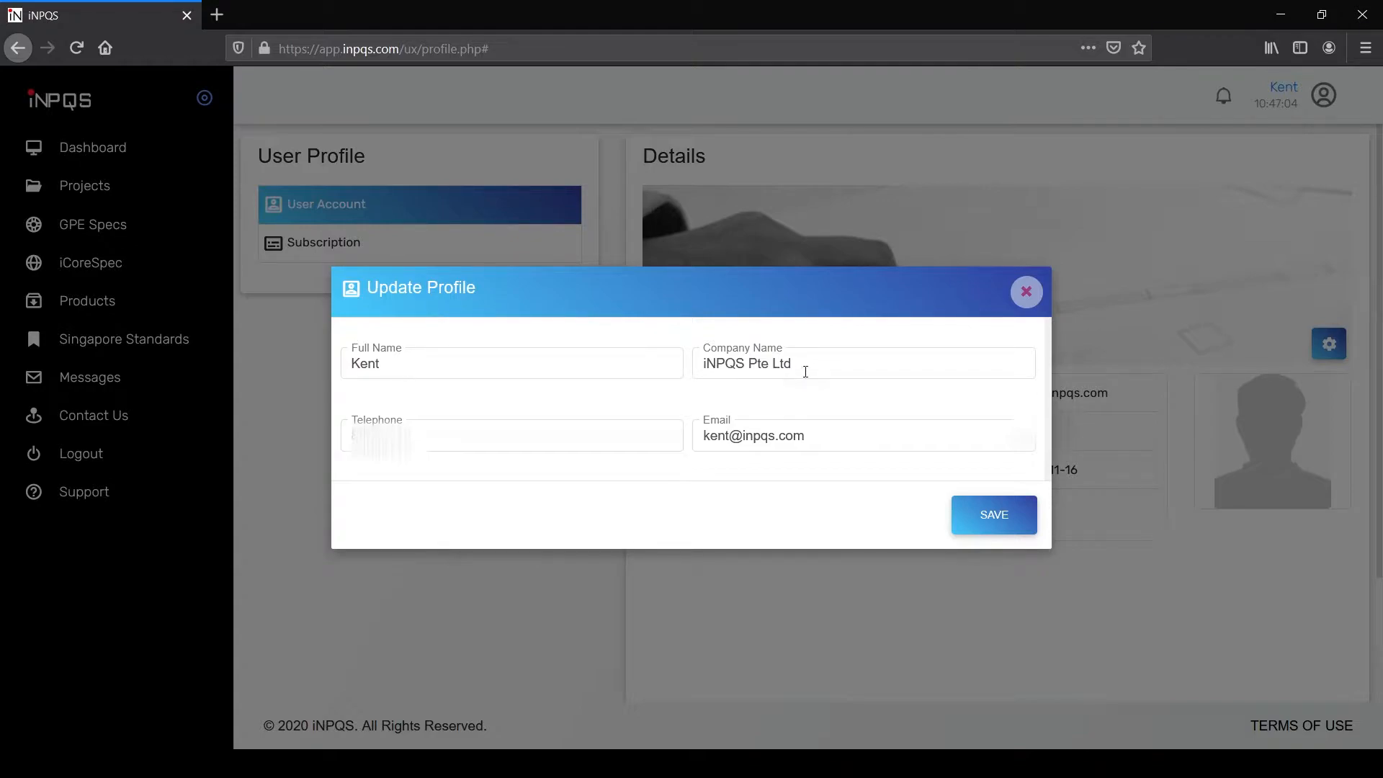
left_click(1026, 292)
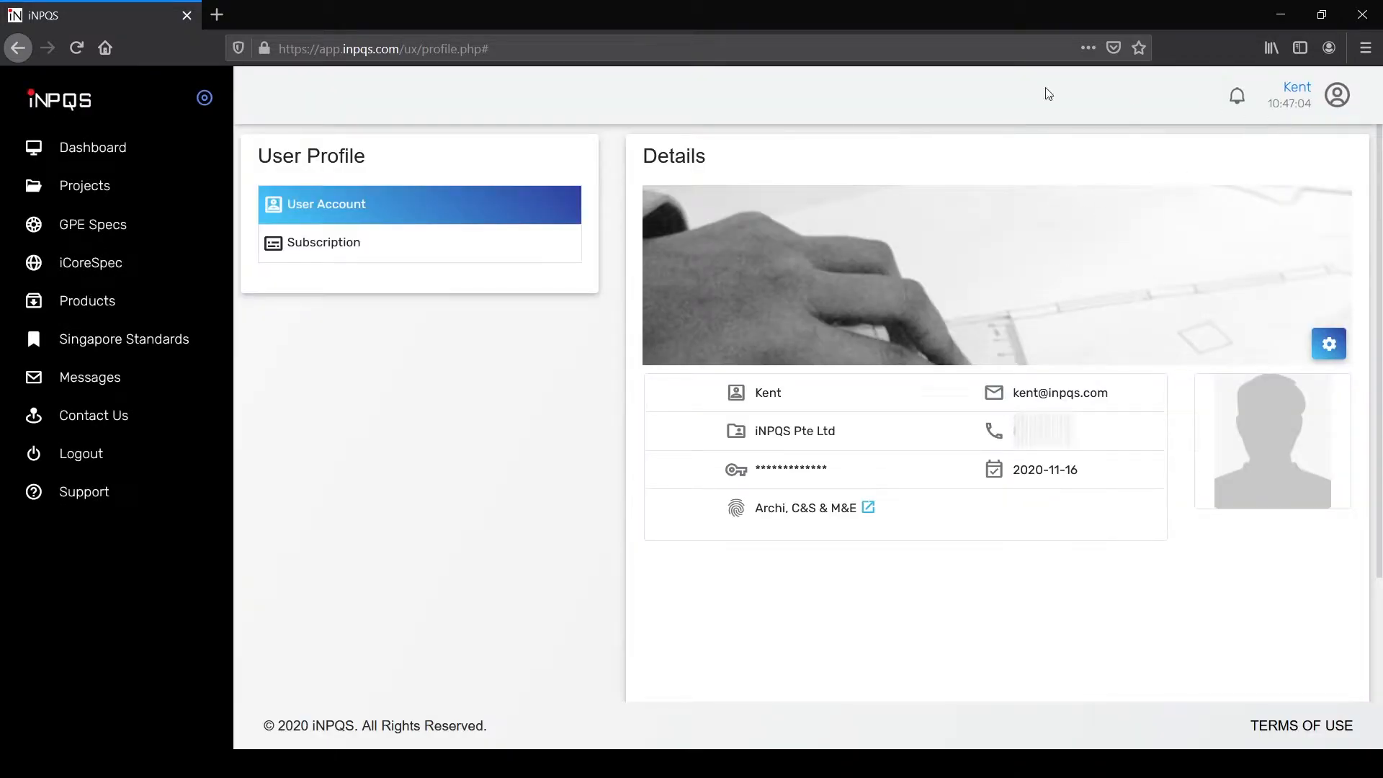
left_click(105, 149)
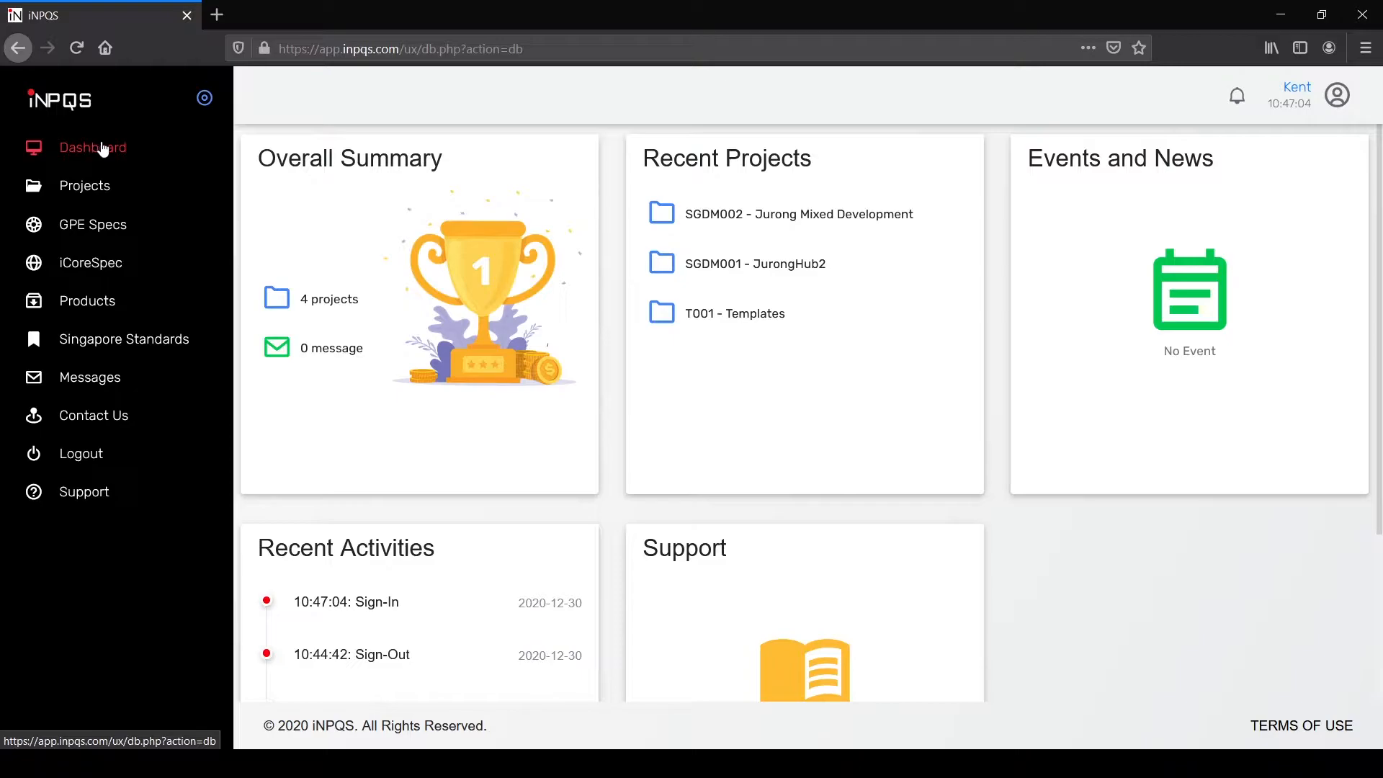
left_click(108, 231)
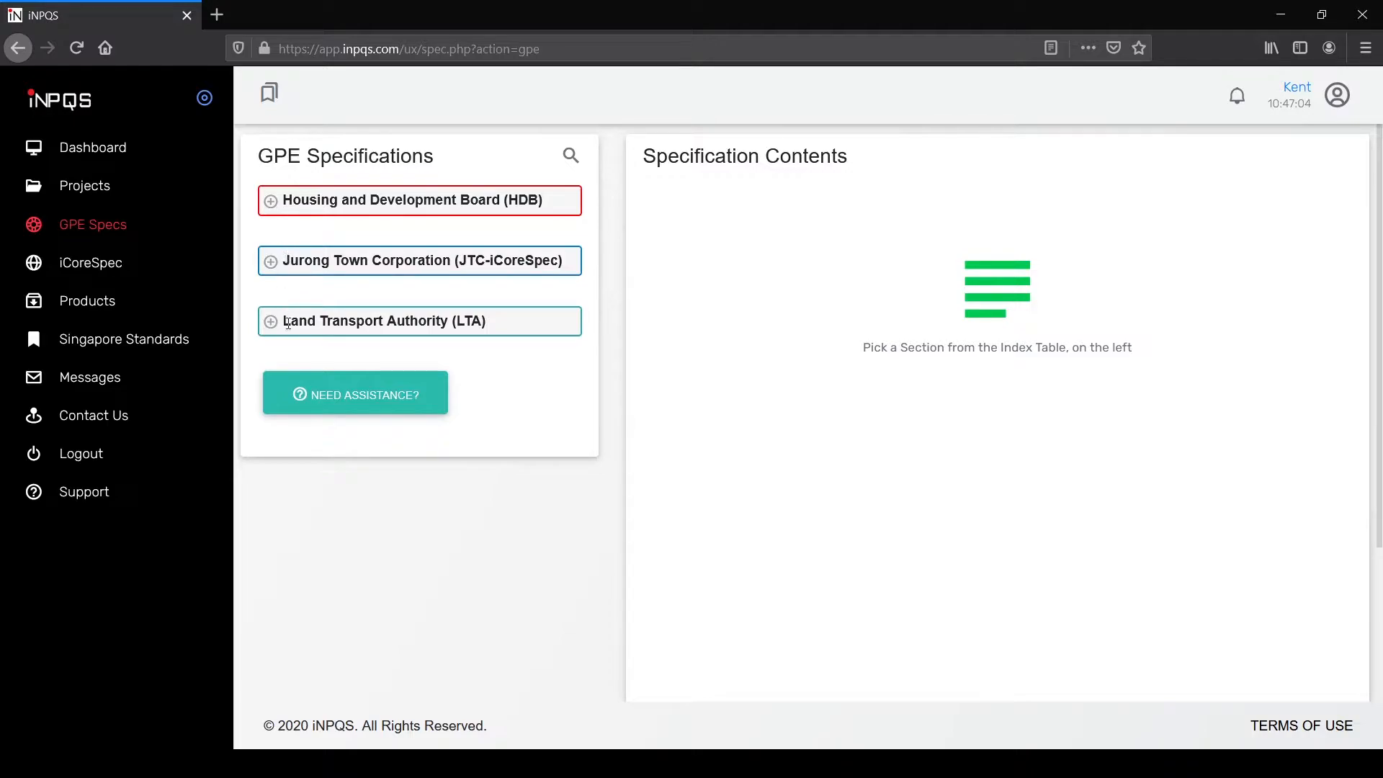
Step: Browse HDB's Building Works sections from Section 1 to Section 39 Gas Pipe Installation
left_click(270, 200)
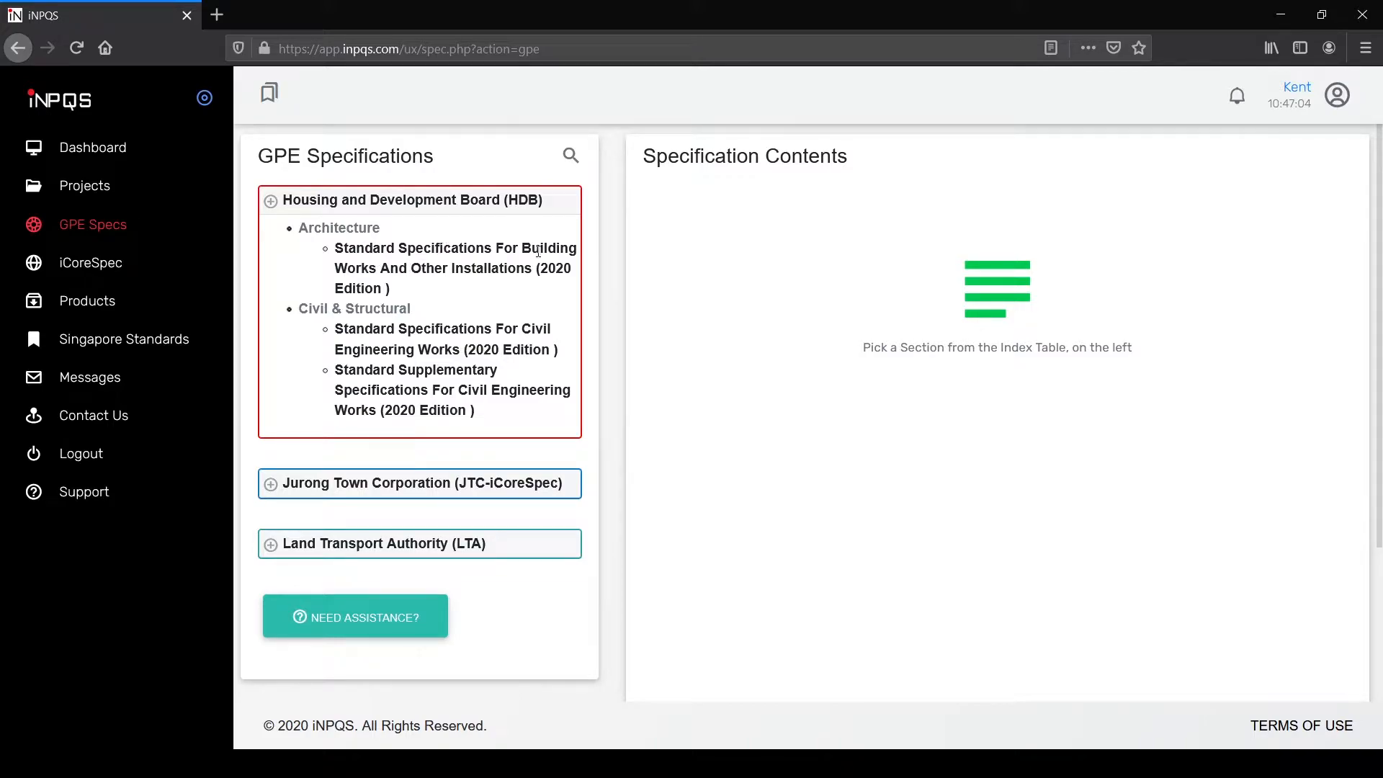
left_click(464, 263)
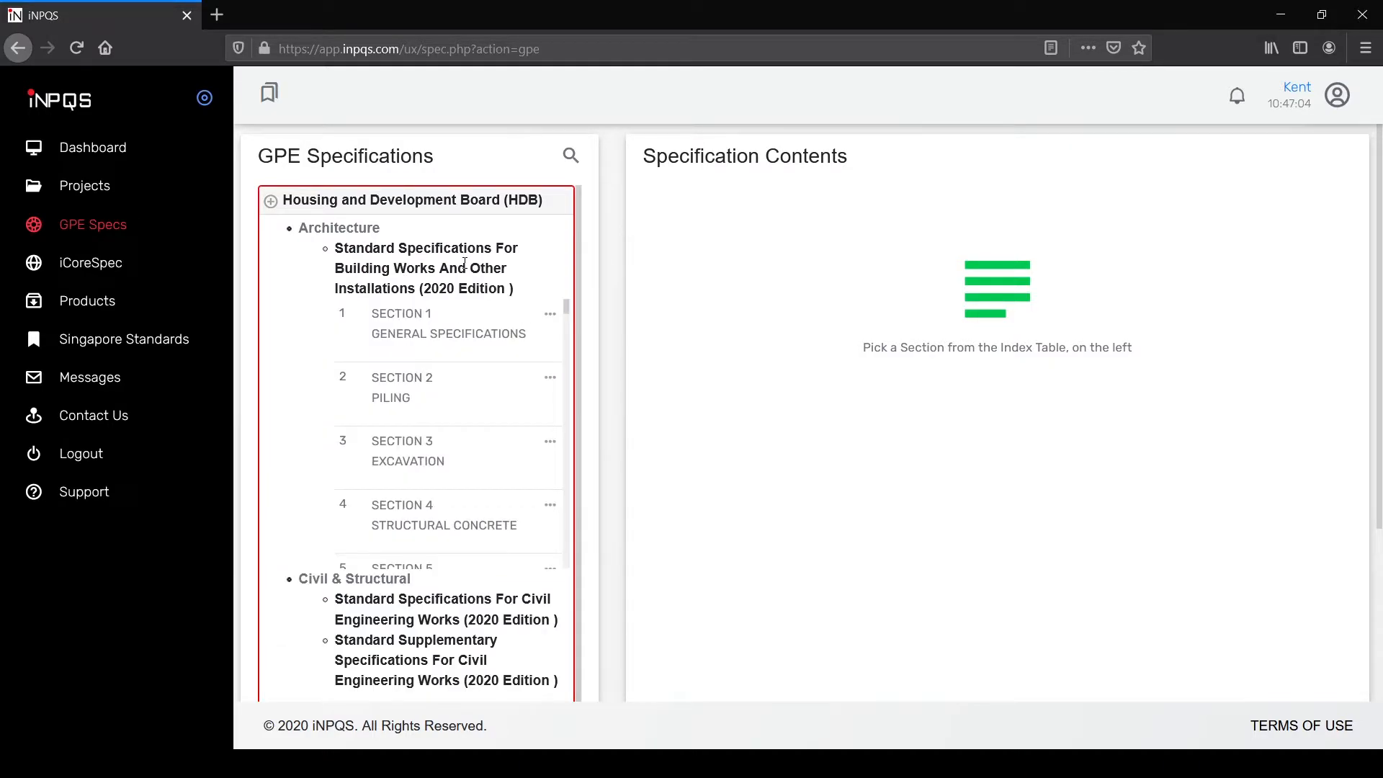
left_click(475, 319)
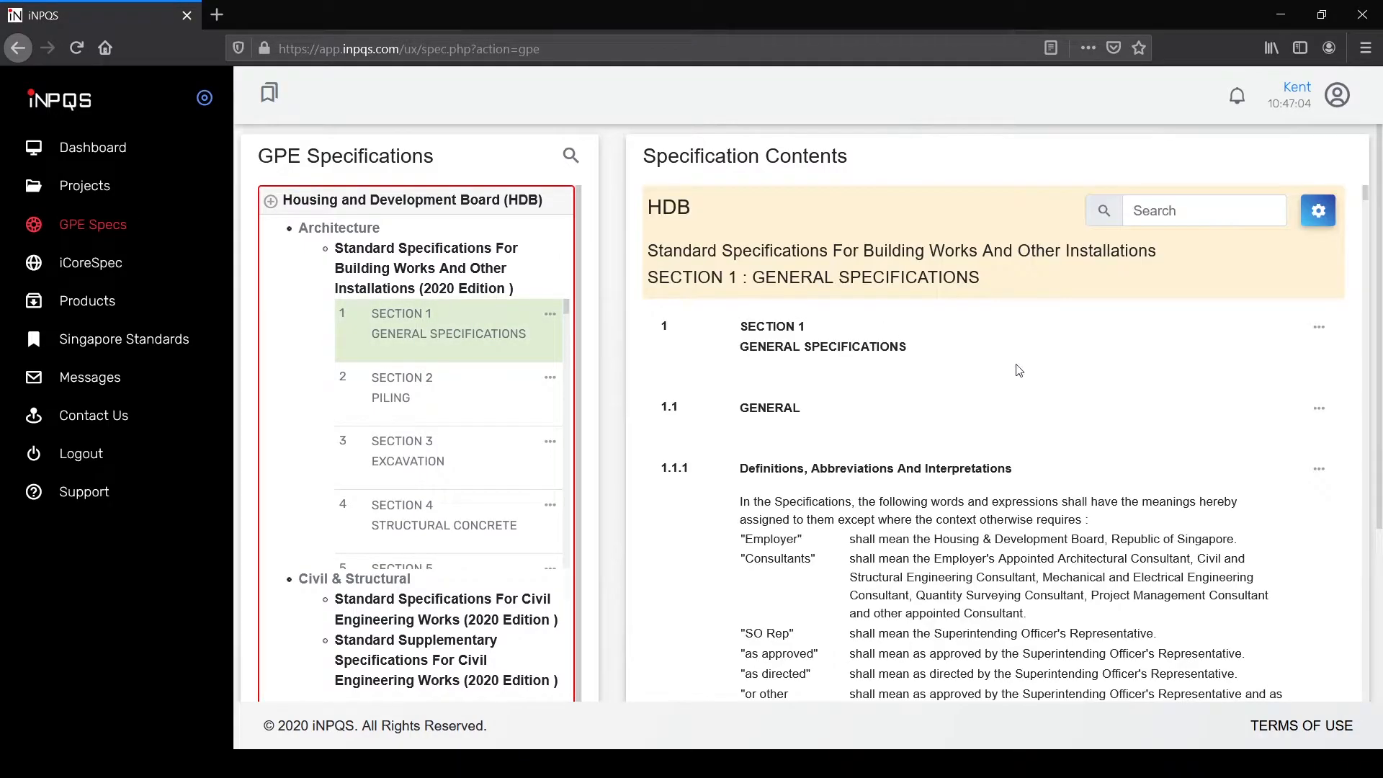
scroll(1022, 382, "down", 10)
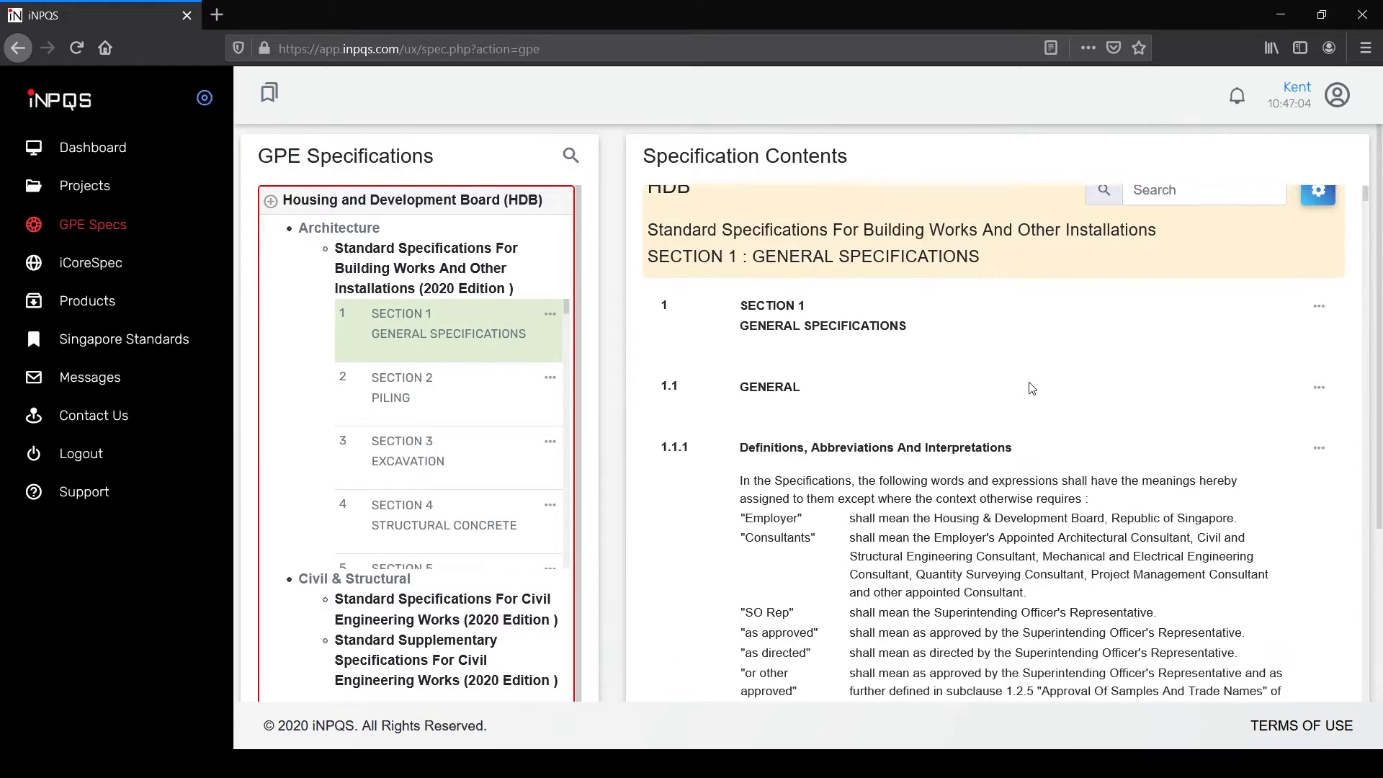
scroll(469, 351, "down", 5)
scroll(468, 345, "down", 8)
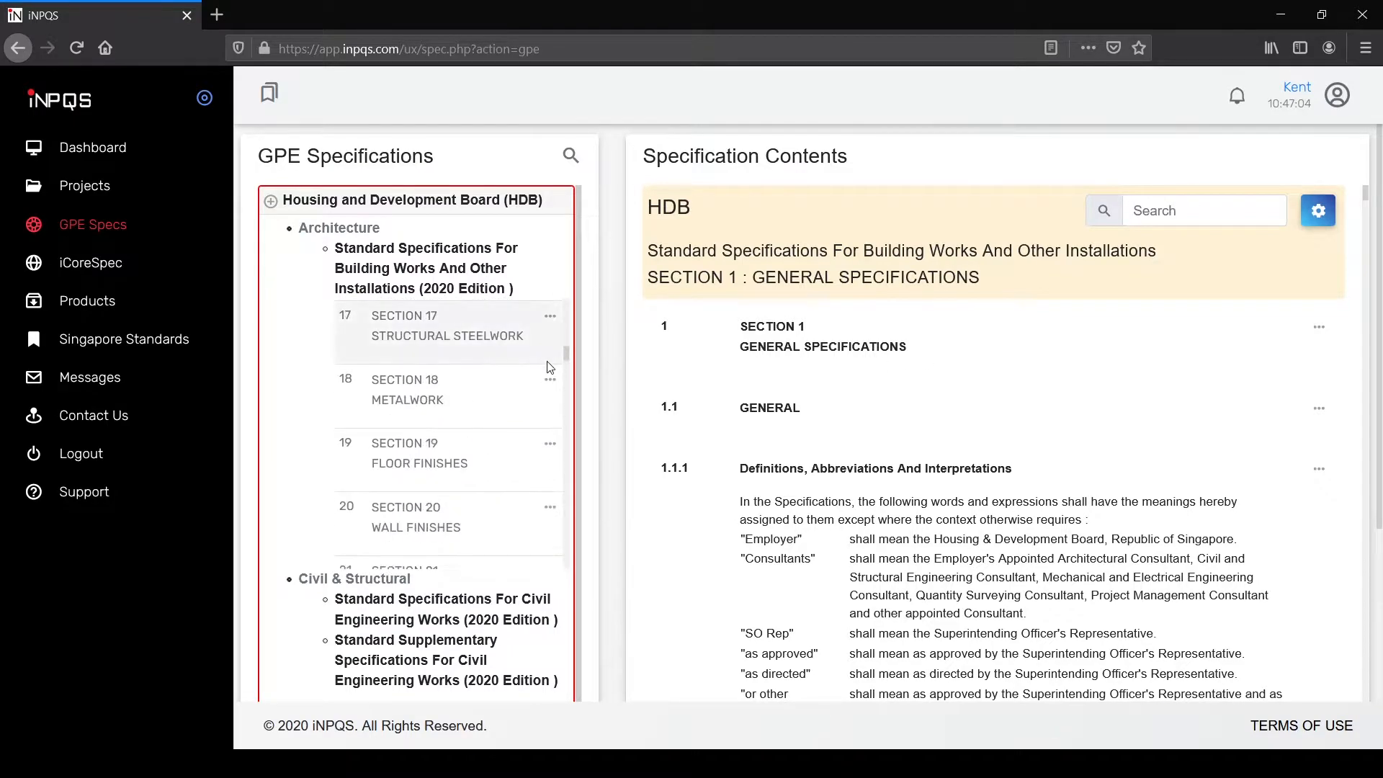
left_click_drag(566, 354, 558, 435)
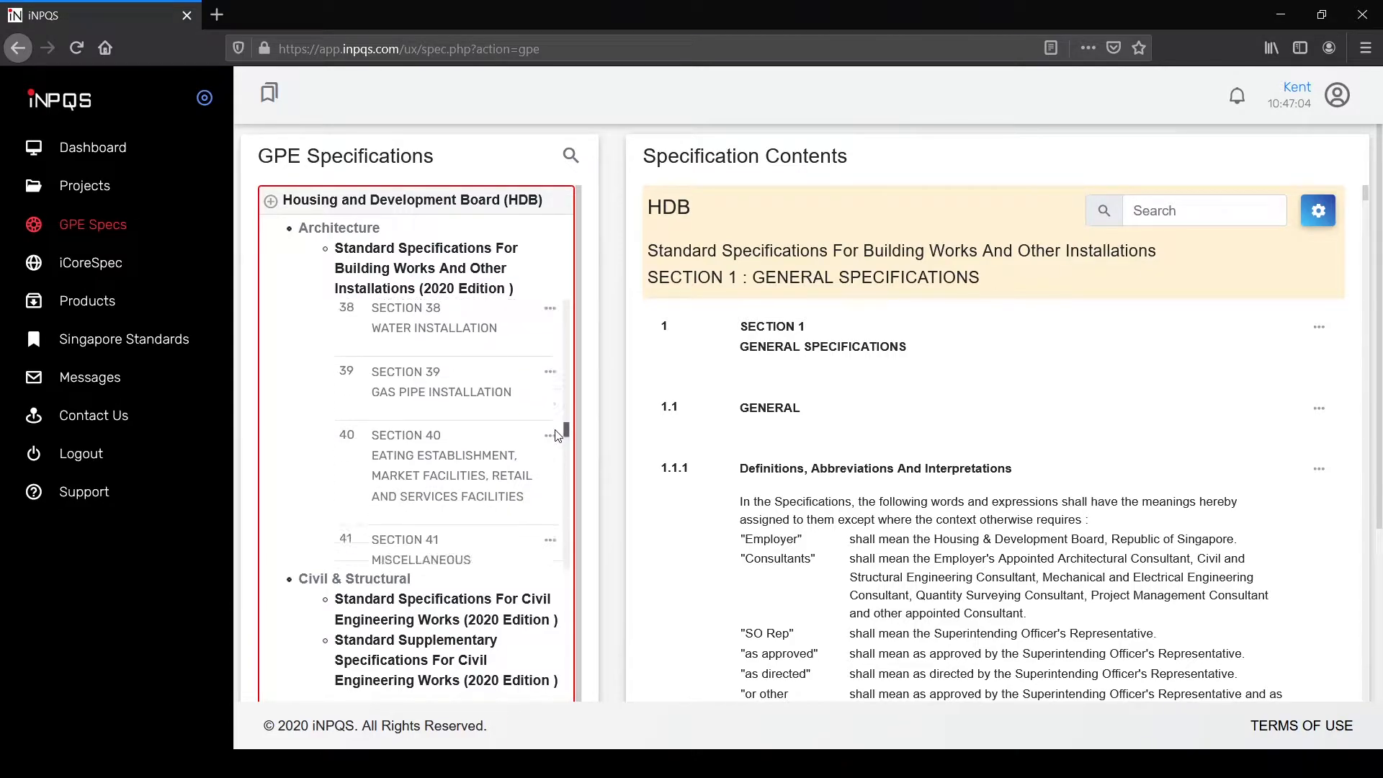
left_click(425, 392)
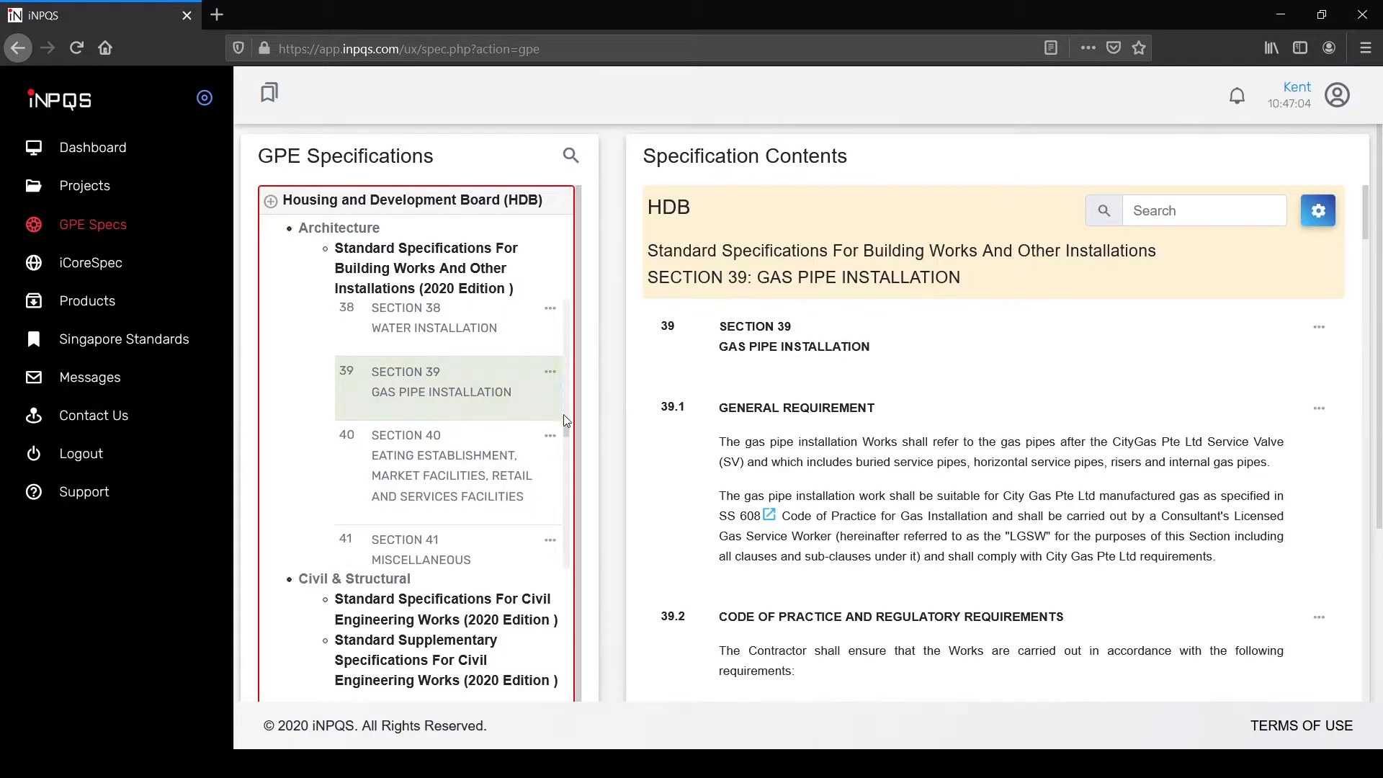
left_click(363, 253)
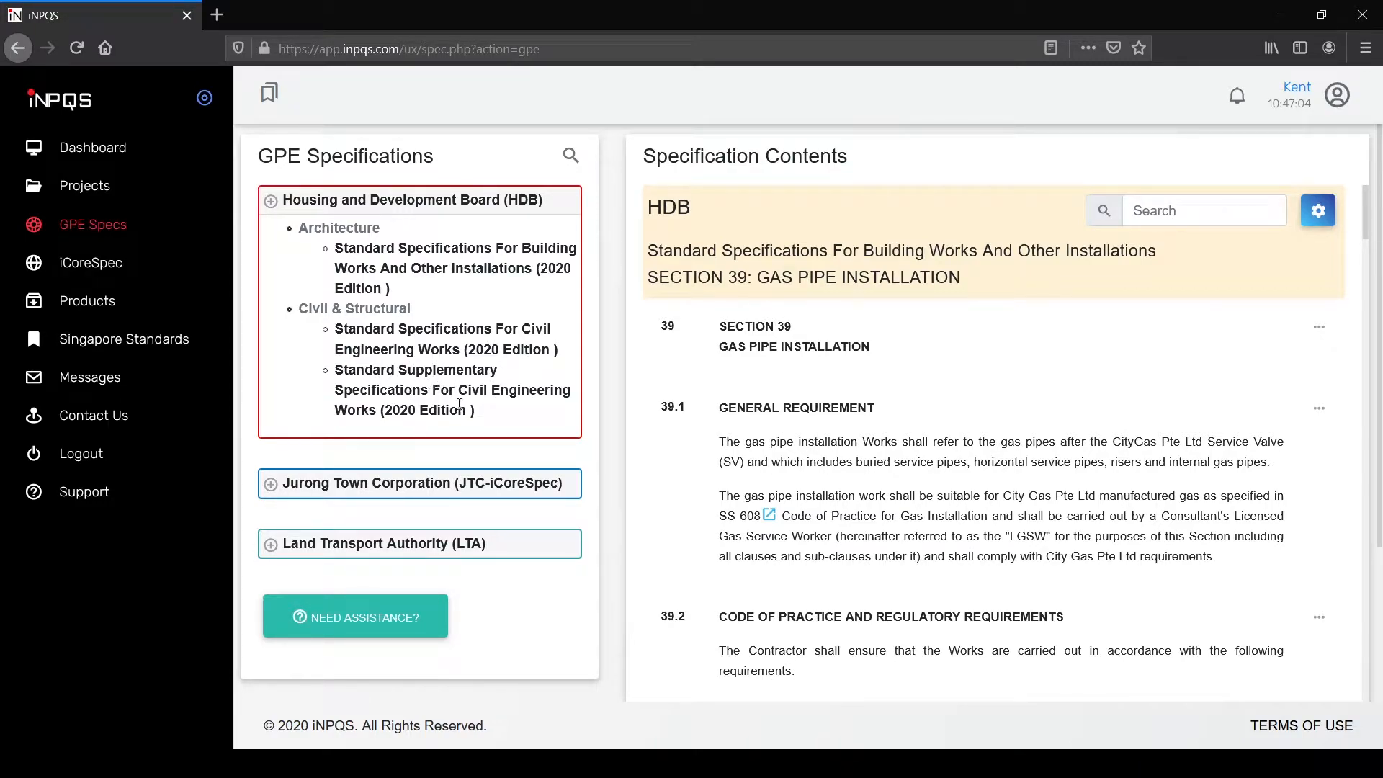
Step: Collapse HDB and browse JTC iCoreSpec's Architecture, General Requirements and Civil & Structural categories
left_click(271, 201)
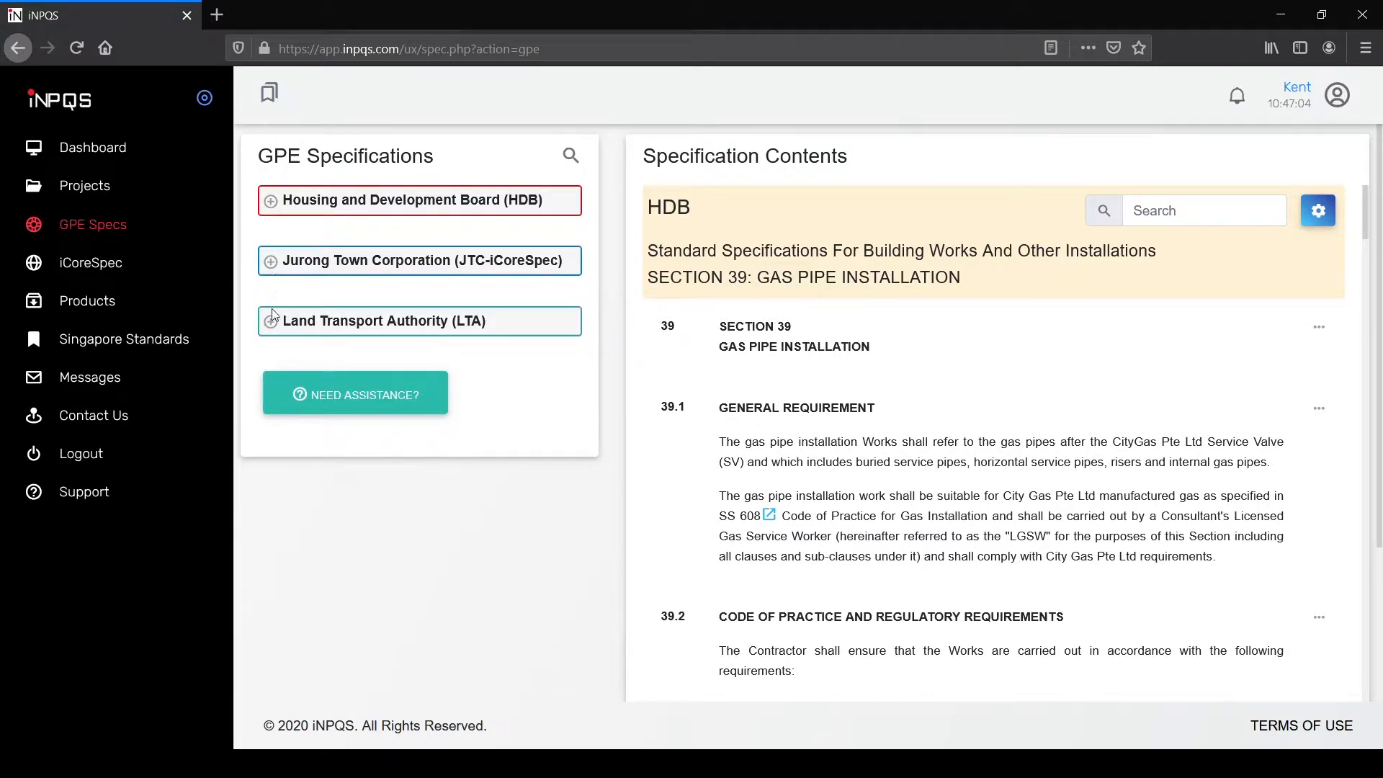
left_click(272, 262)
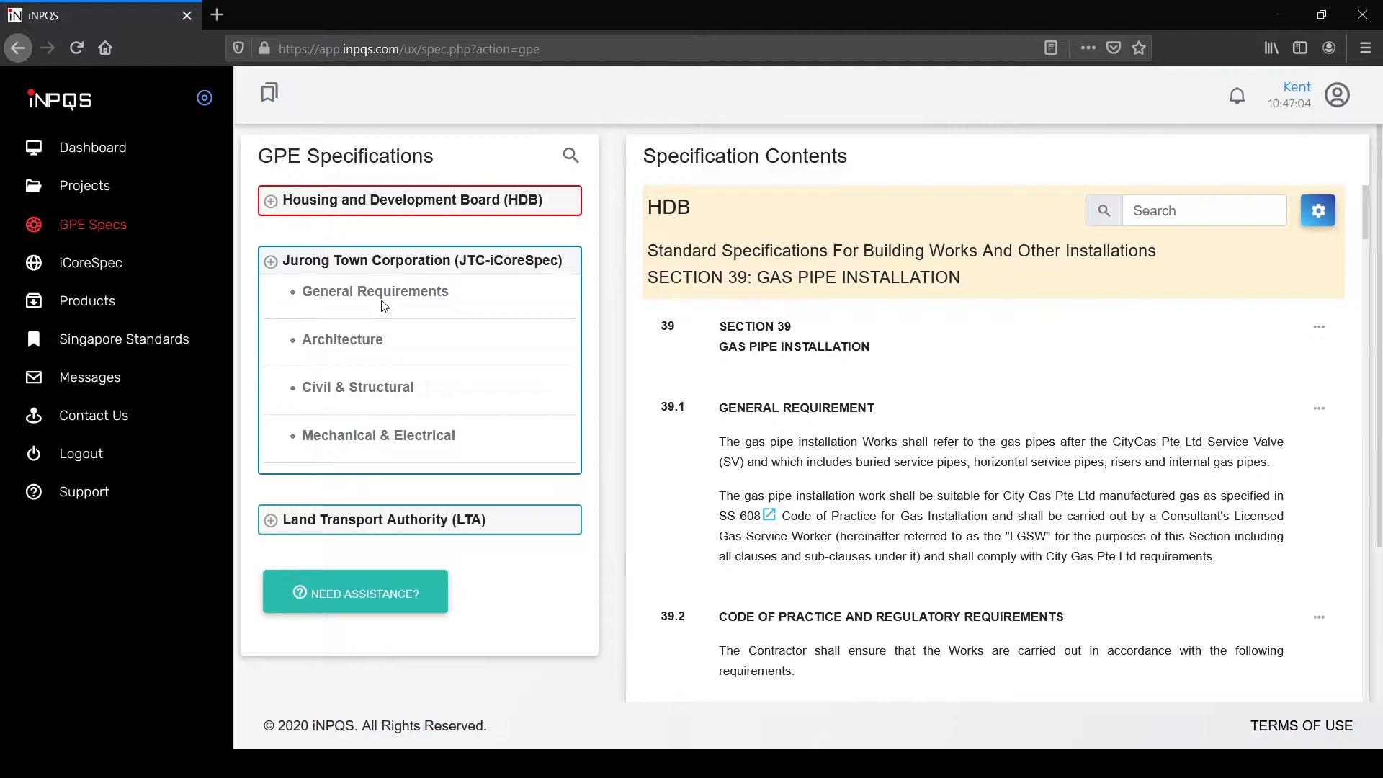
left_click(364, 340)
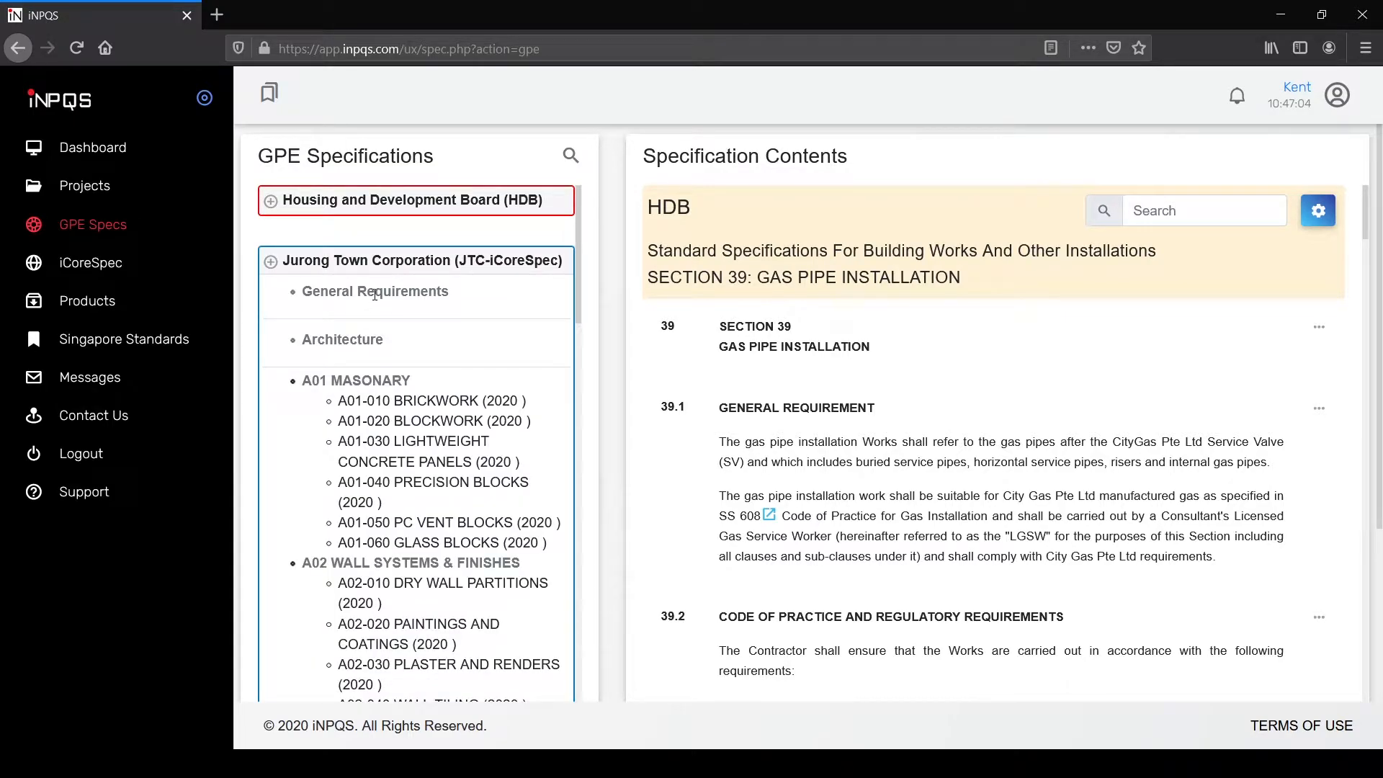
left_click(375, 293)
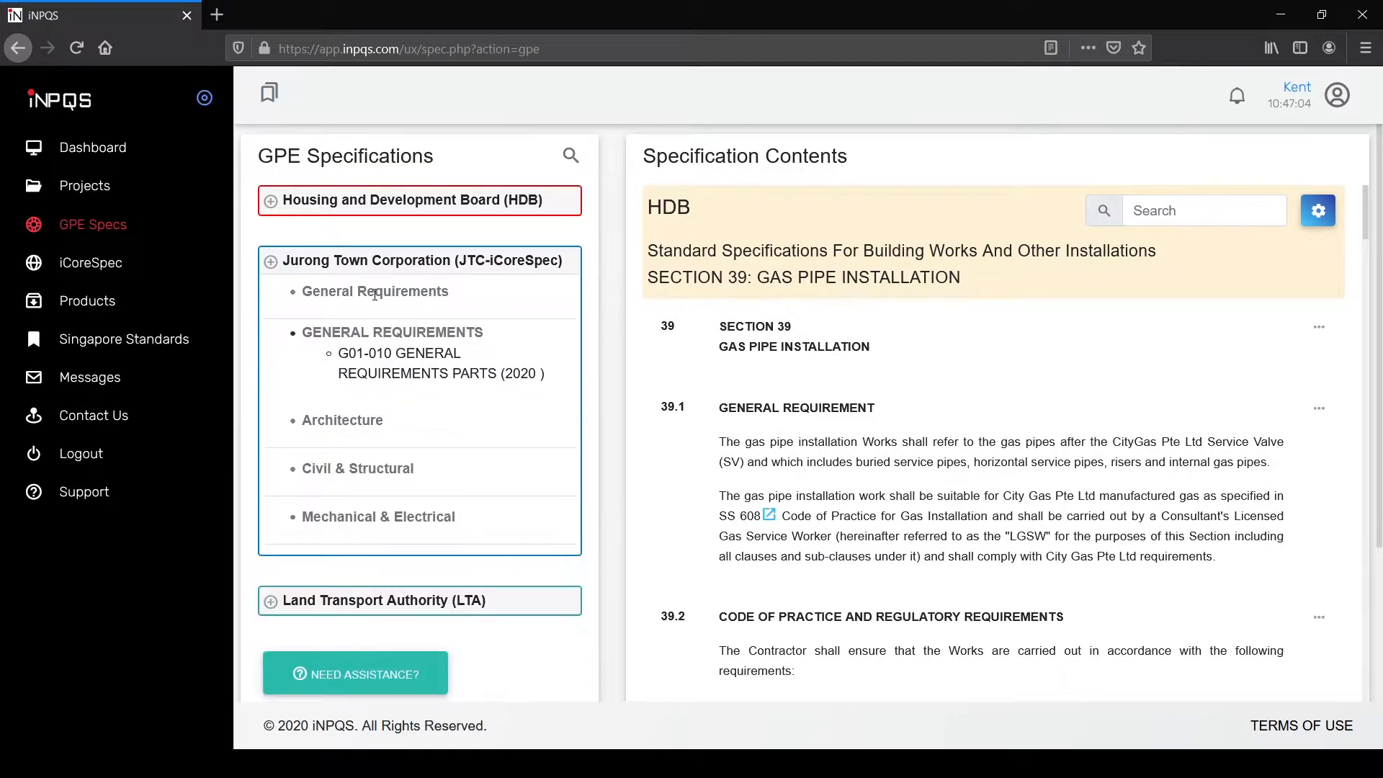
left_click(374, 468)
scroll(426, 475, "down", 5)
scroll(426, 471, "down", 7)
scroll(425, 469, "down", 1)
scroll(425, 470, "up", 15)
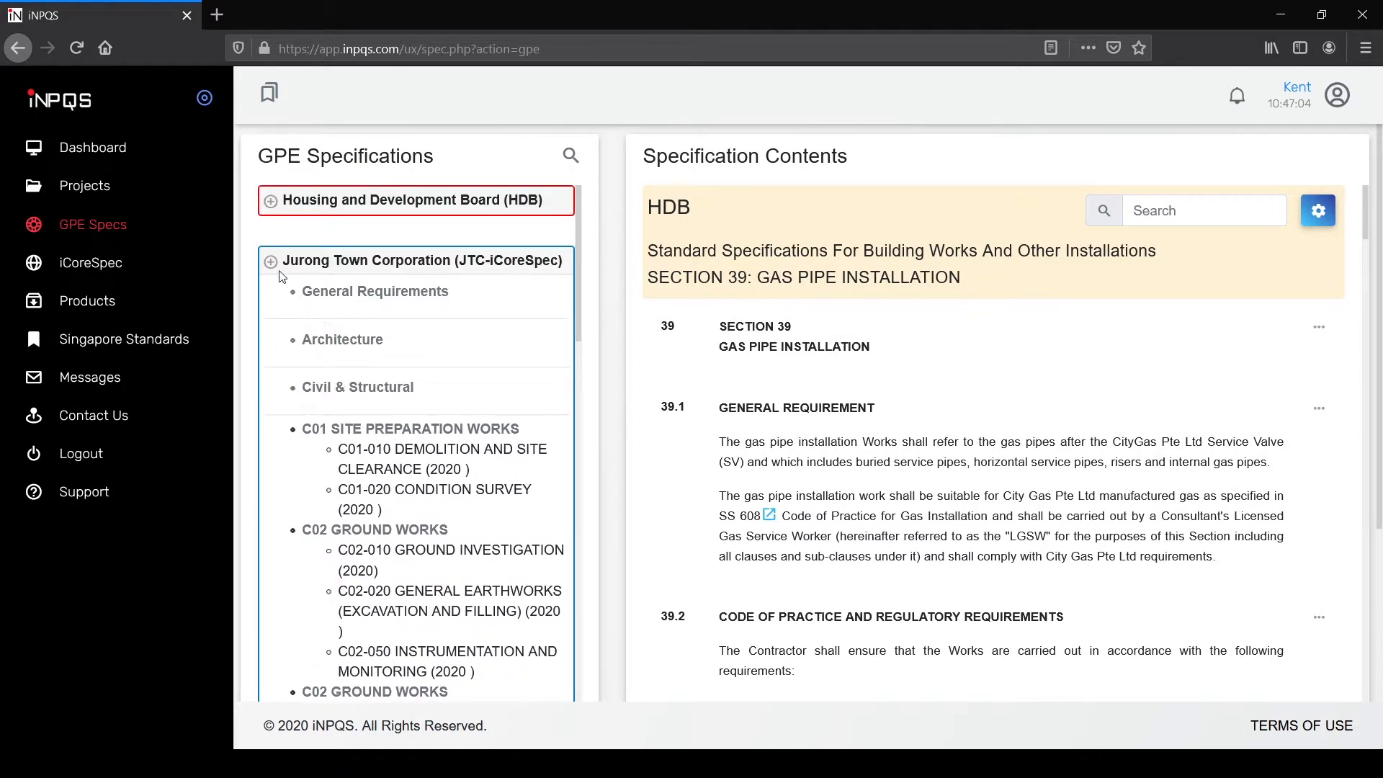
left_click(269, 258)
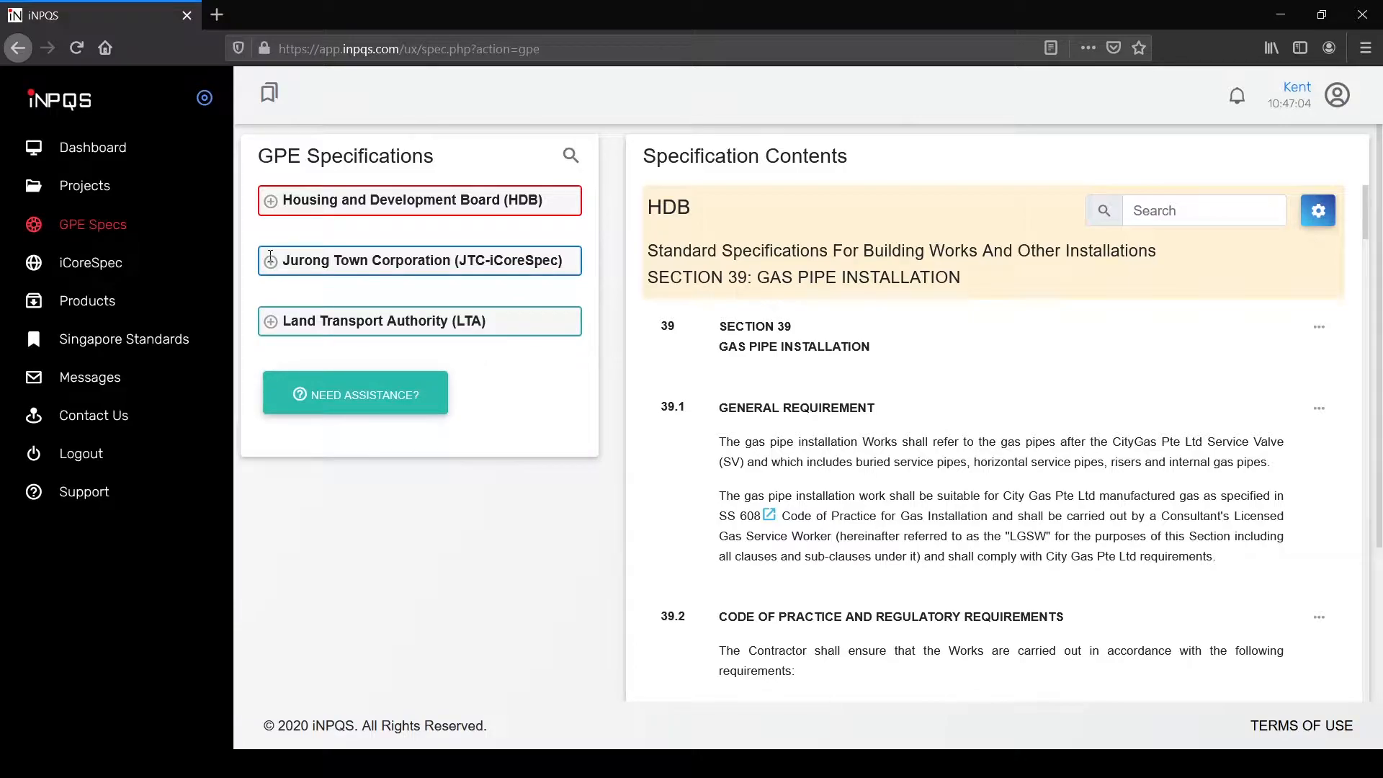
Step: Browse LTA's Architectural Works sections and CIVIL DESIGN CRITERIA chapters, then collapse LTA
left_click(306, 326)
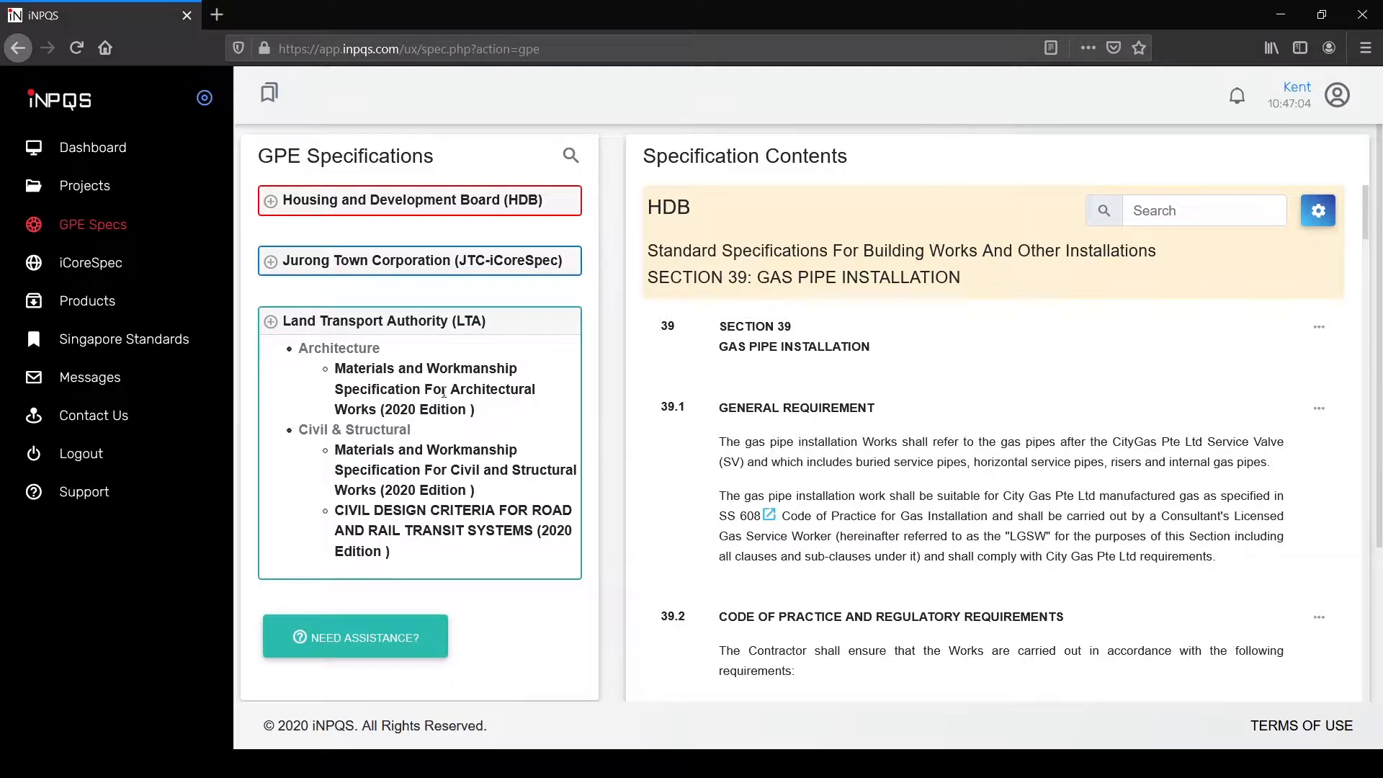
left_click(483, 409)
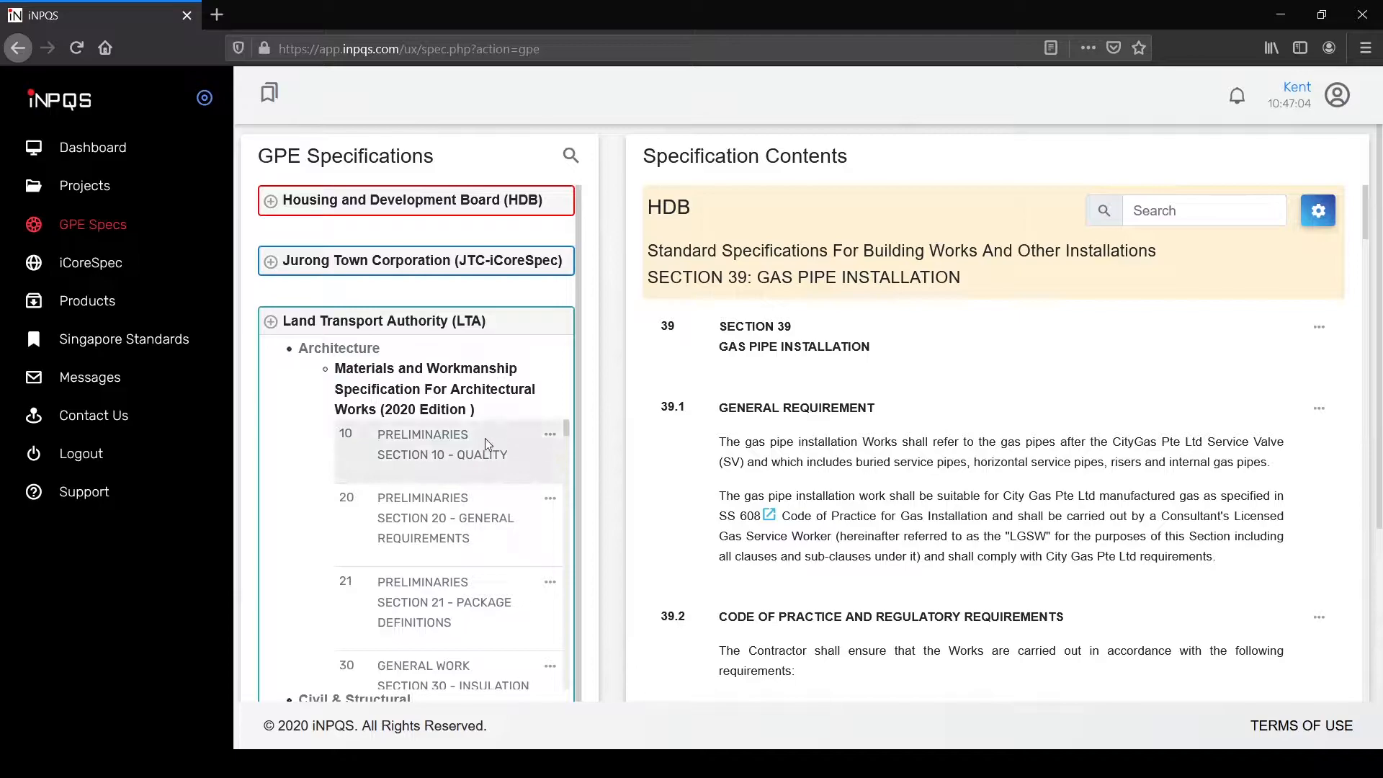
left_click_drag(569, 441, 558, 602)
left_click(375, 386)
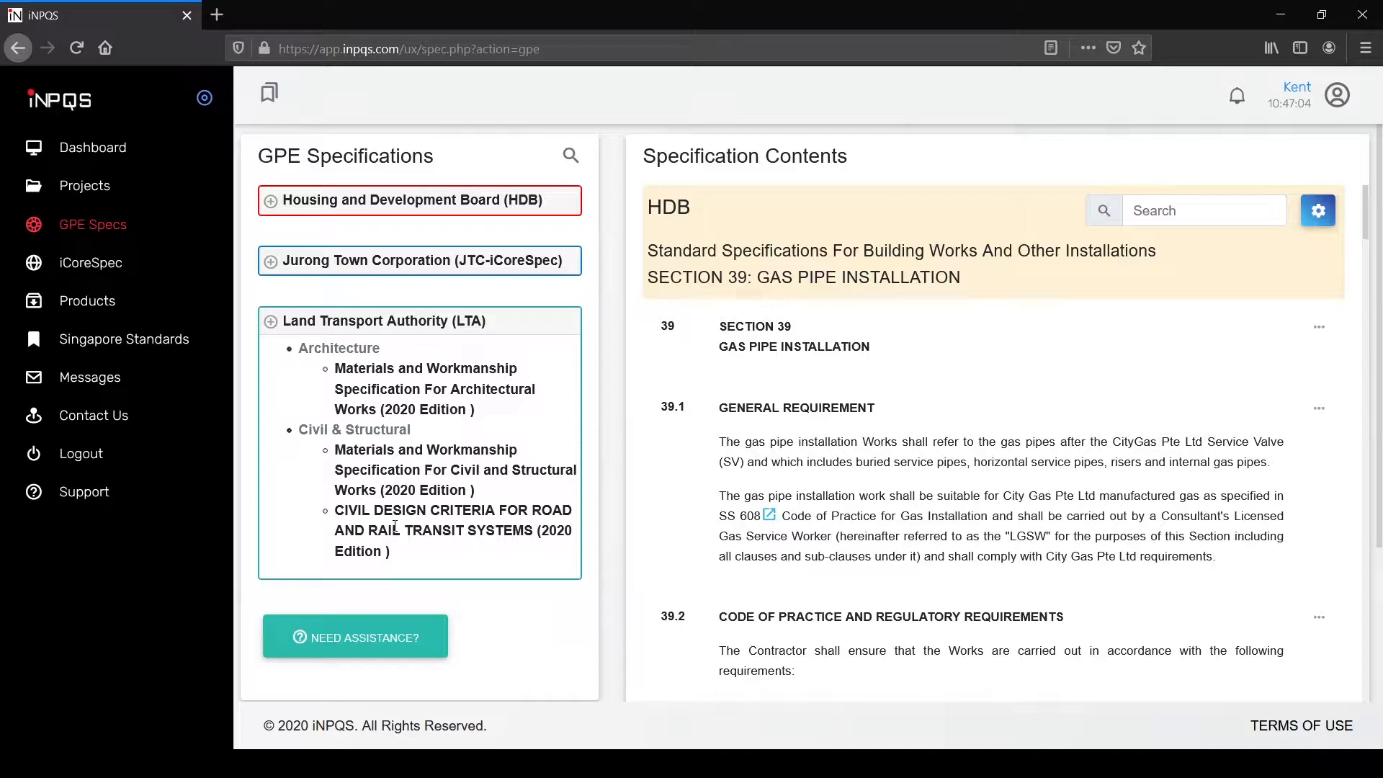
left_click(395, 527)
scroll(331, 425, "down", 2)
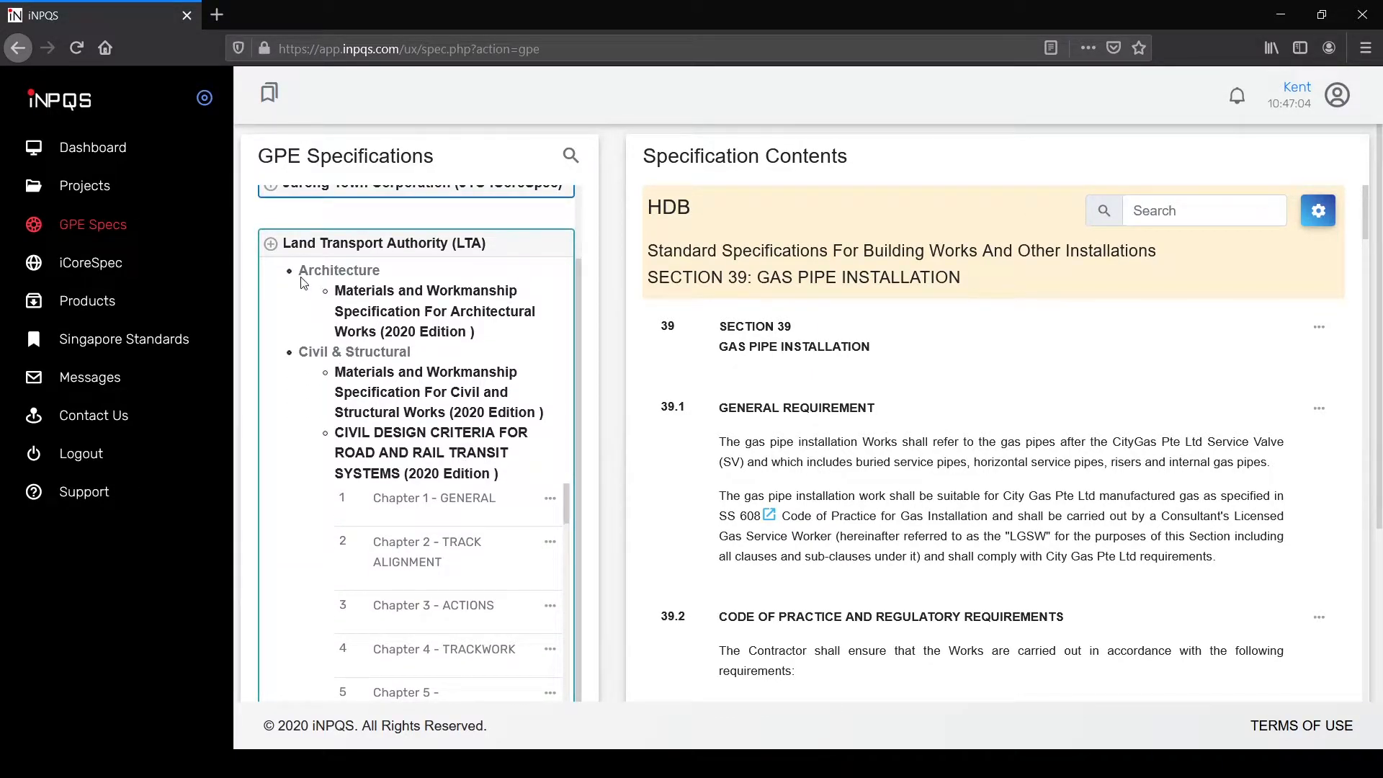
left_click(324, 240)
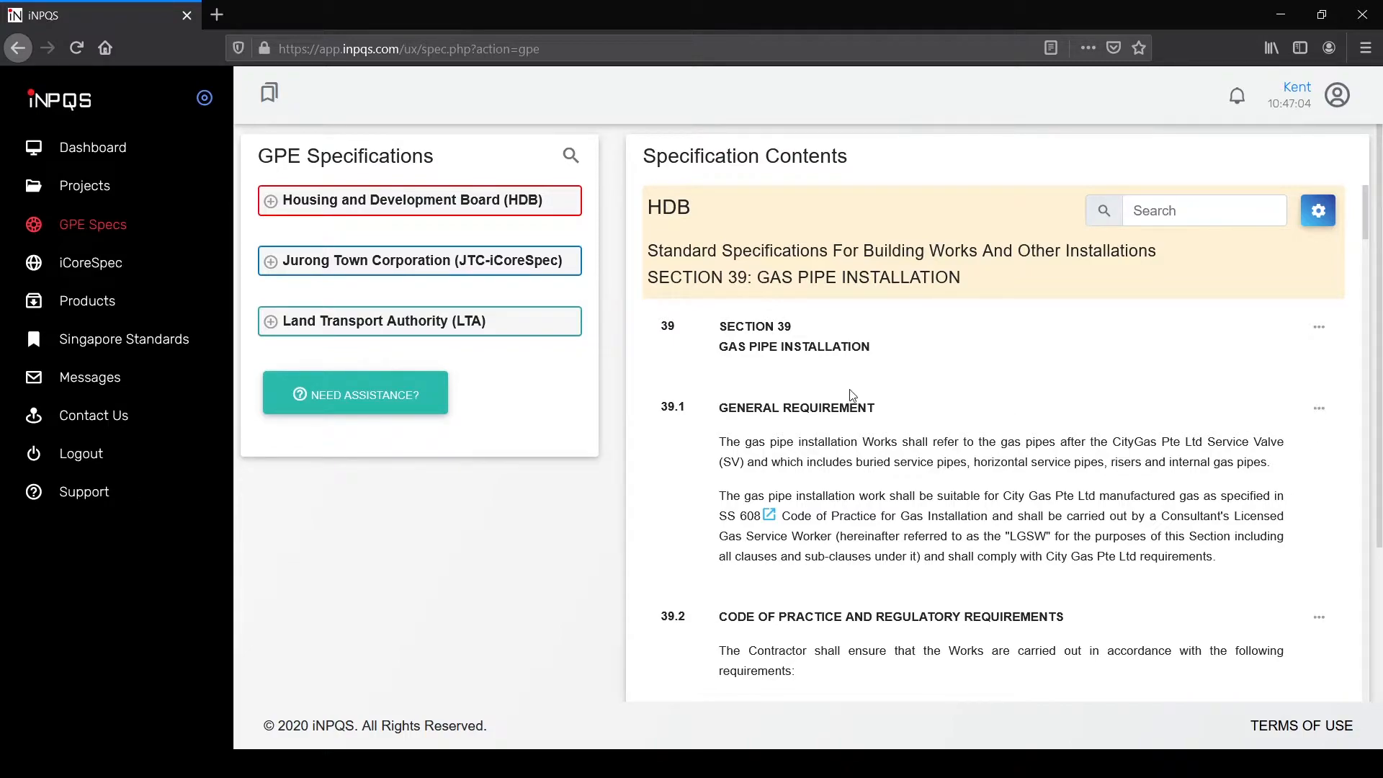
Step: Expand iCoreSpec's General Requirements sections, then go to the Product Library
left_click(97, 270)
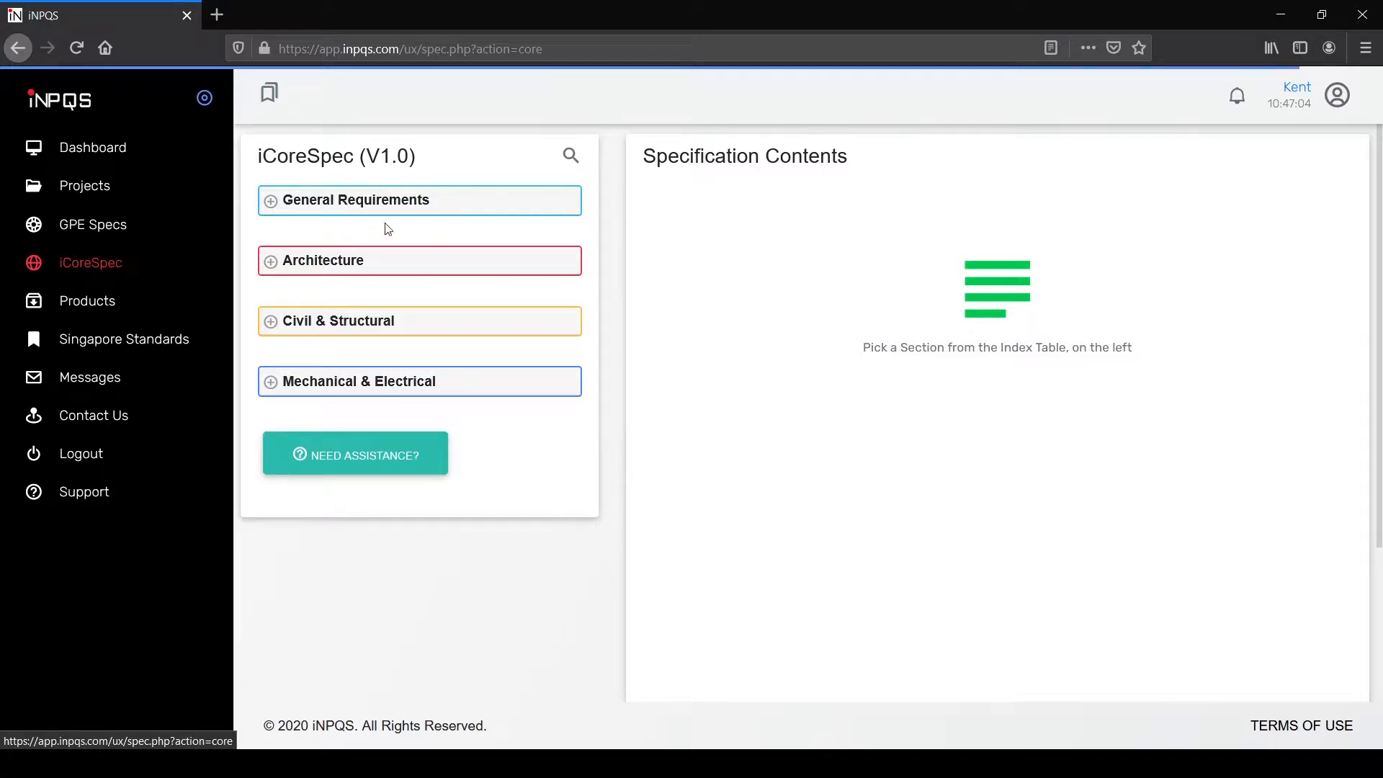
left_click(270, 202)
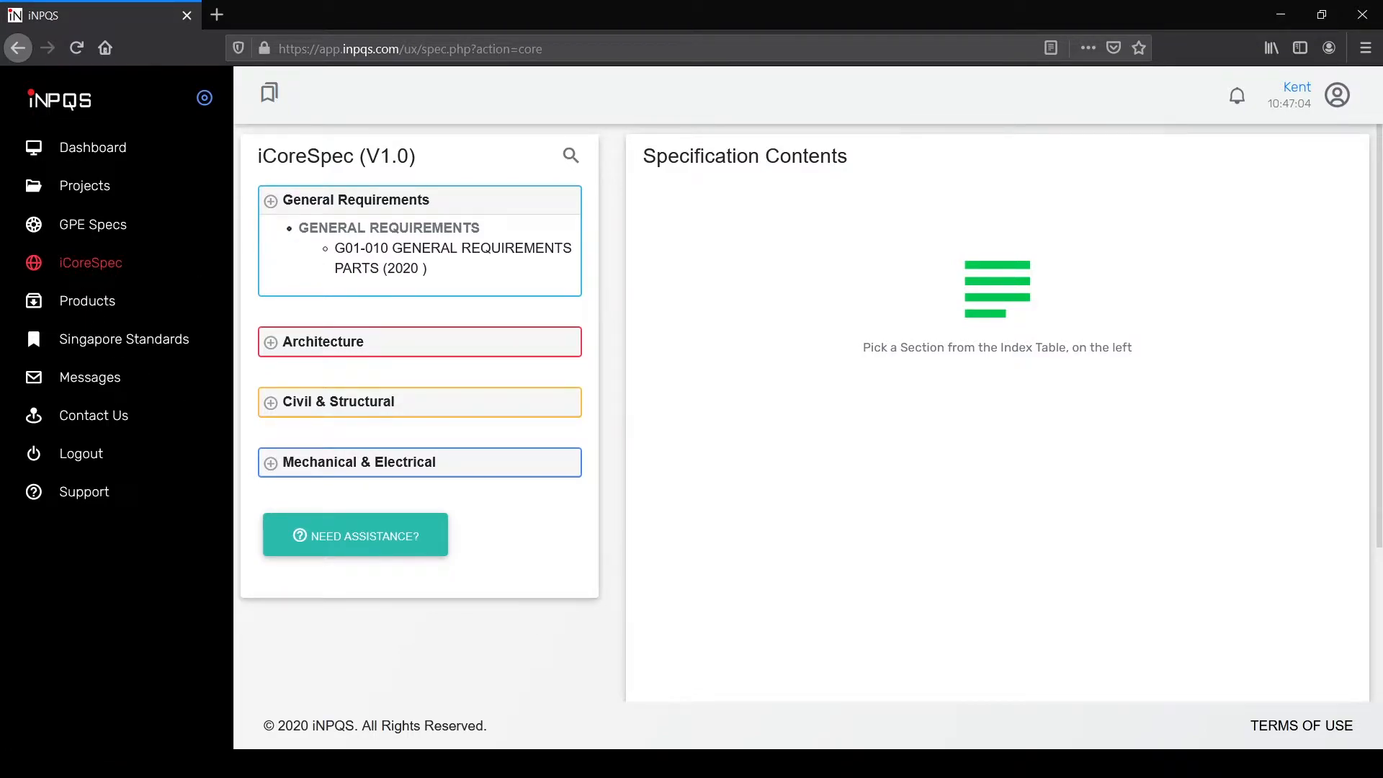
left_click(85, 305)
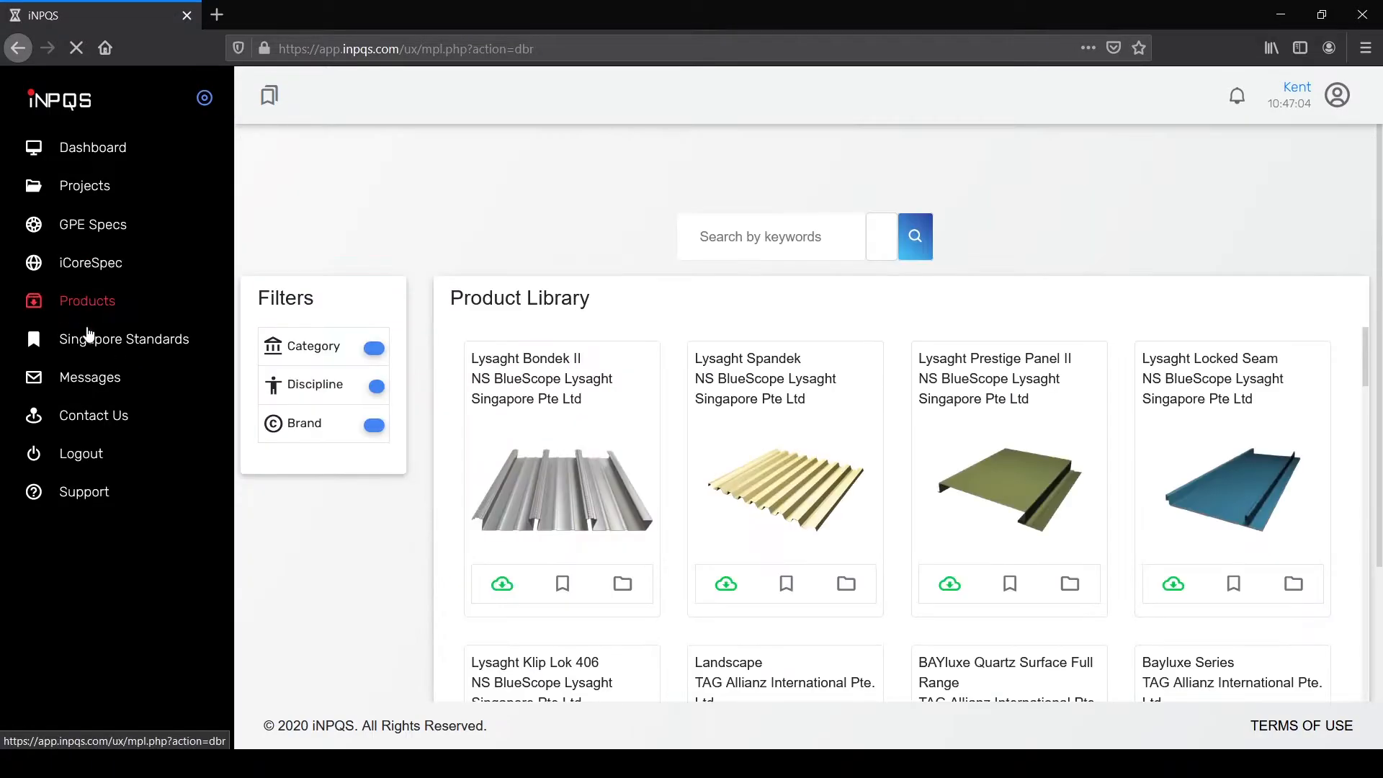
Step: Accept the Singapore Standards copyright notice, scroll the 230 standards and open SS637:2018
left_click(99, 342)
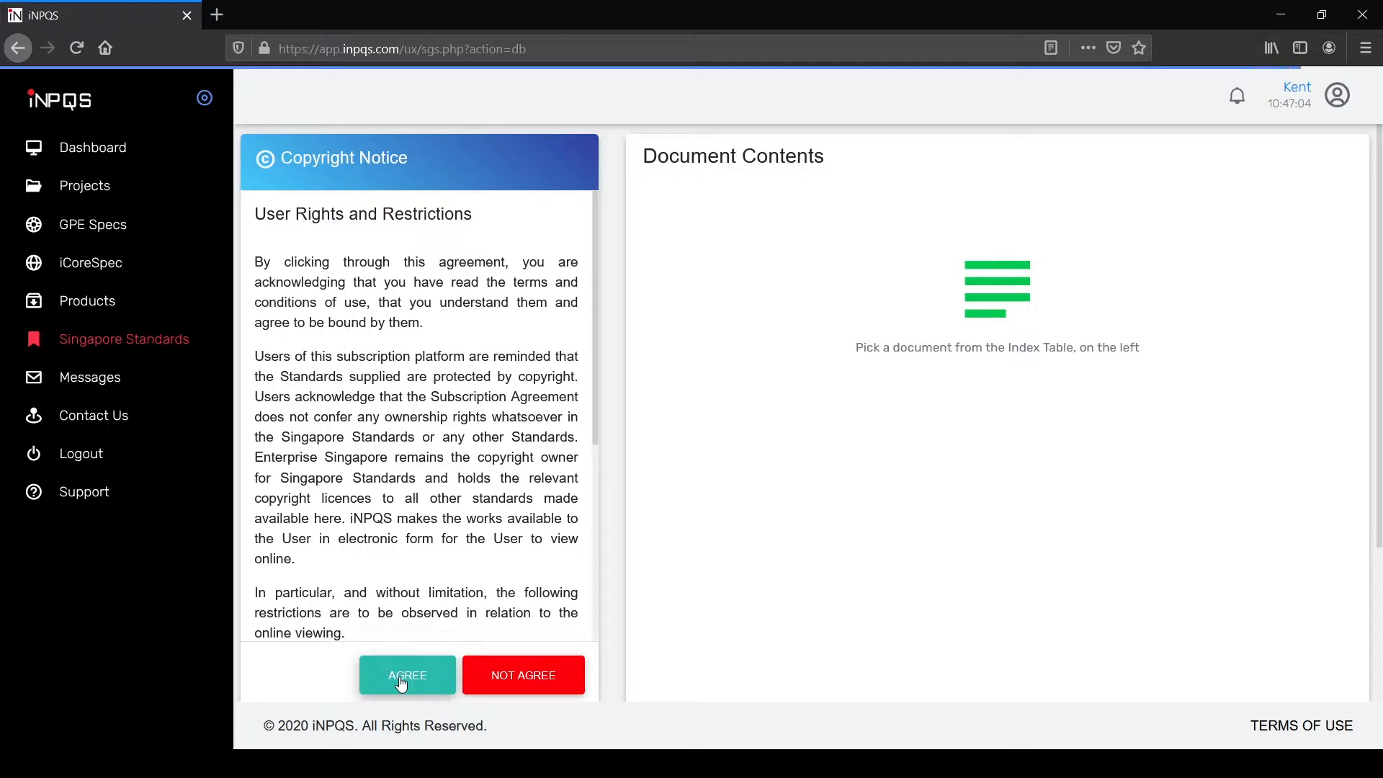
left_click(402, 683)
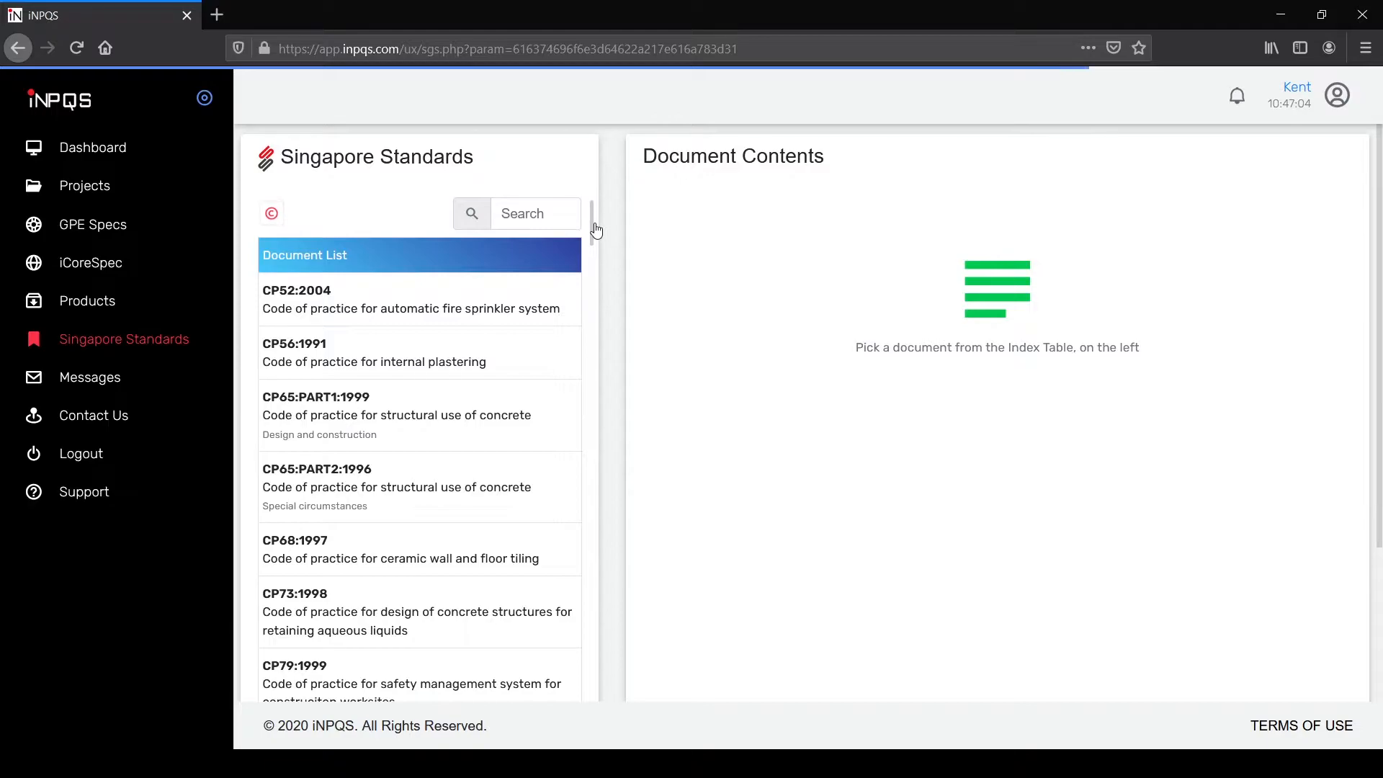
left_click_drag(593, 232, 582, 683)
scroll(555, 464, "down", 20)
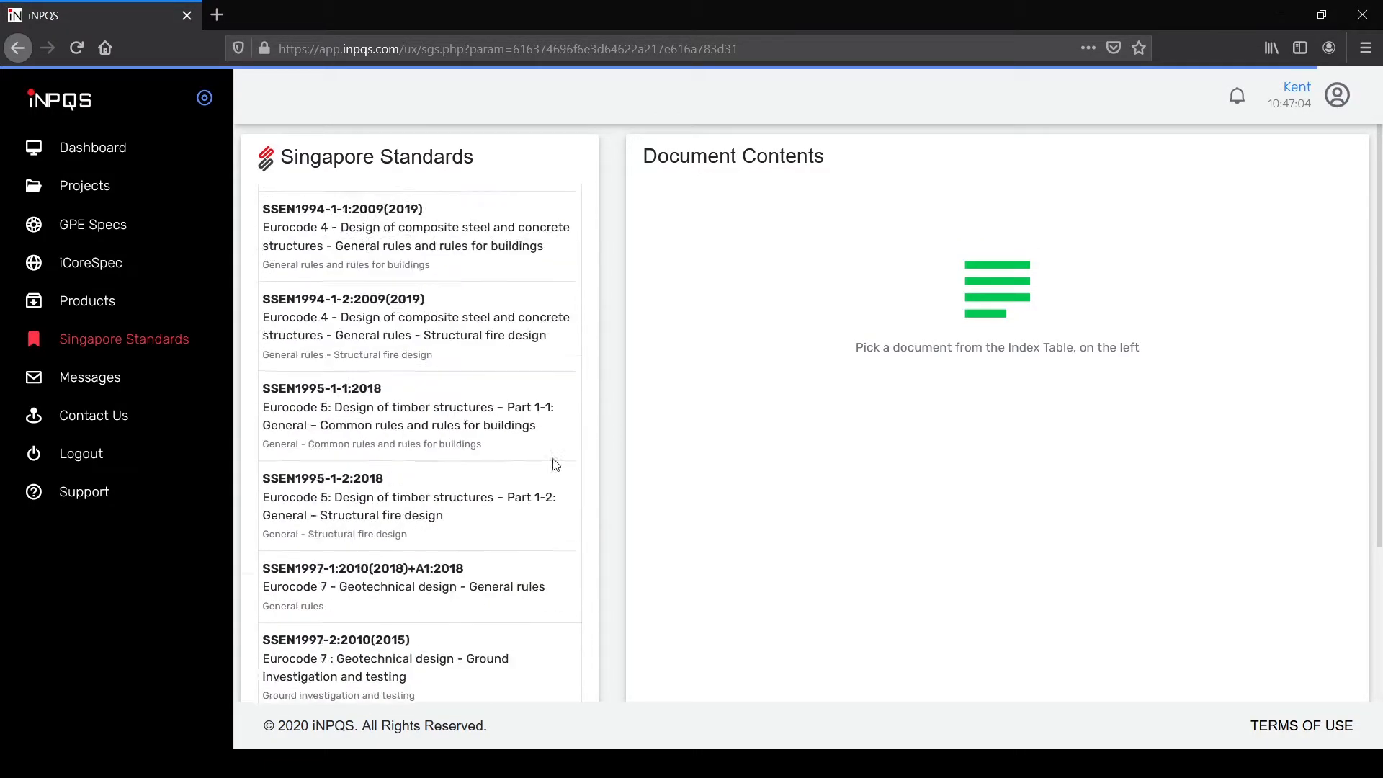
scroll(553, 545, "down", 5)
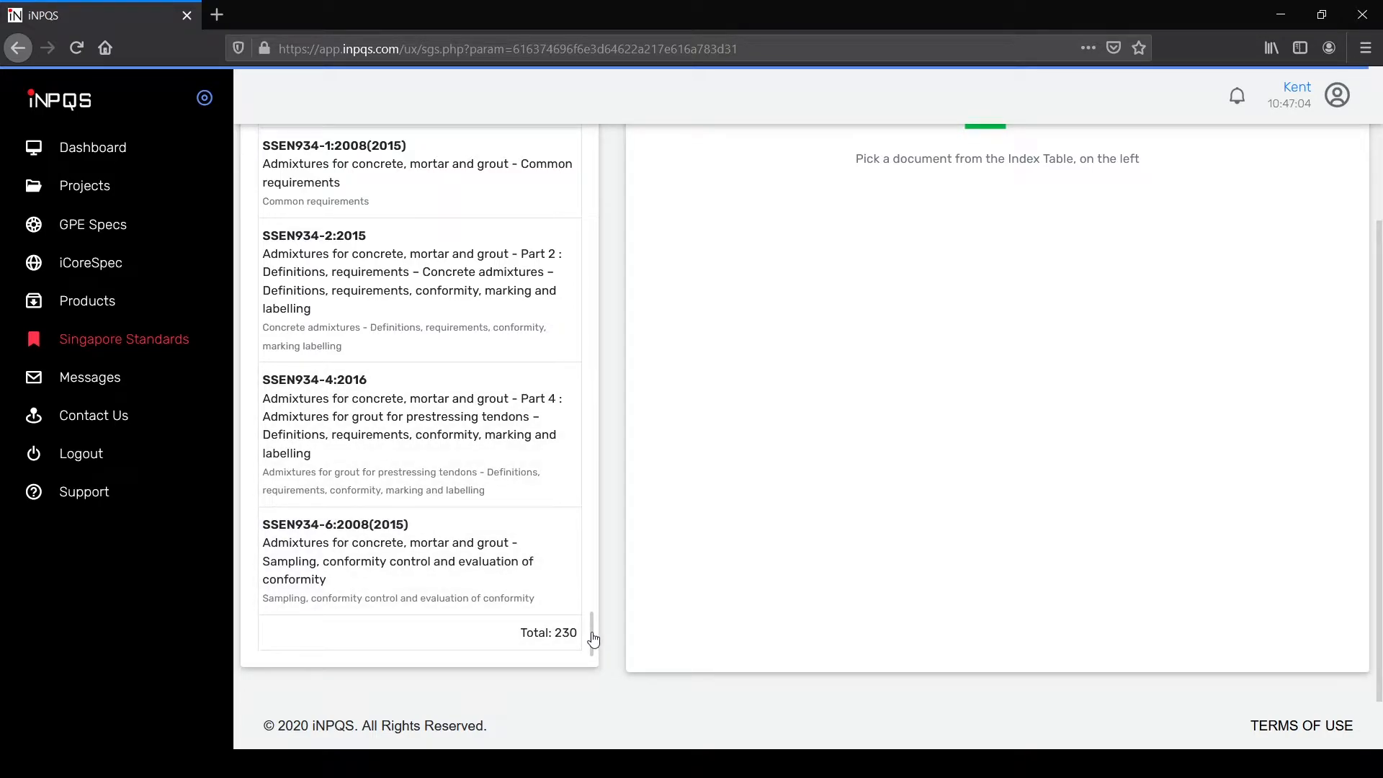
left_click_drag(592, 637, 595, 488)
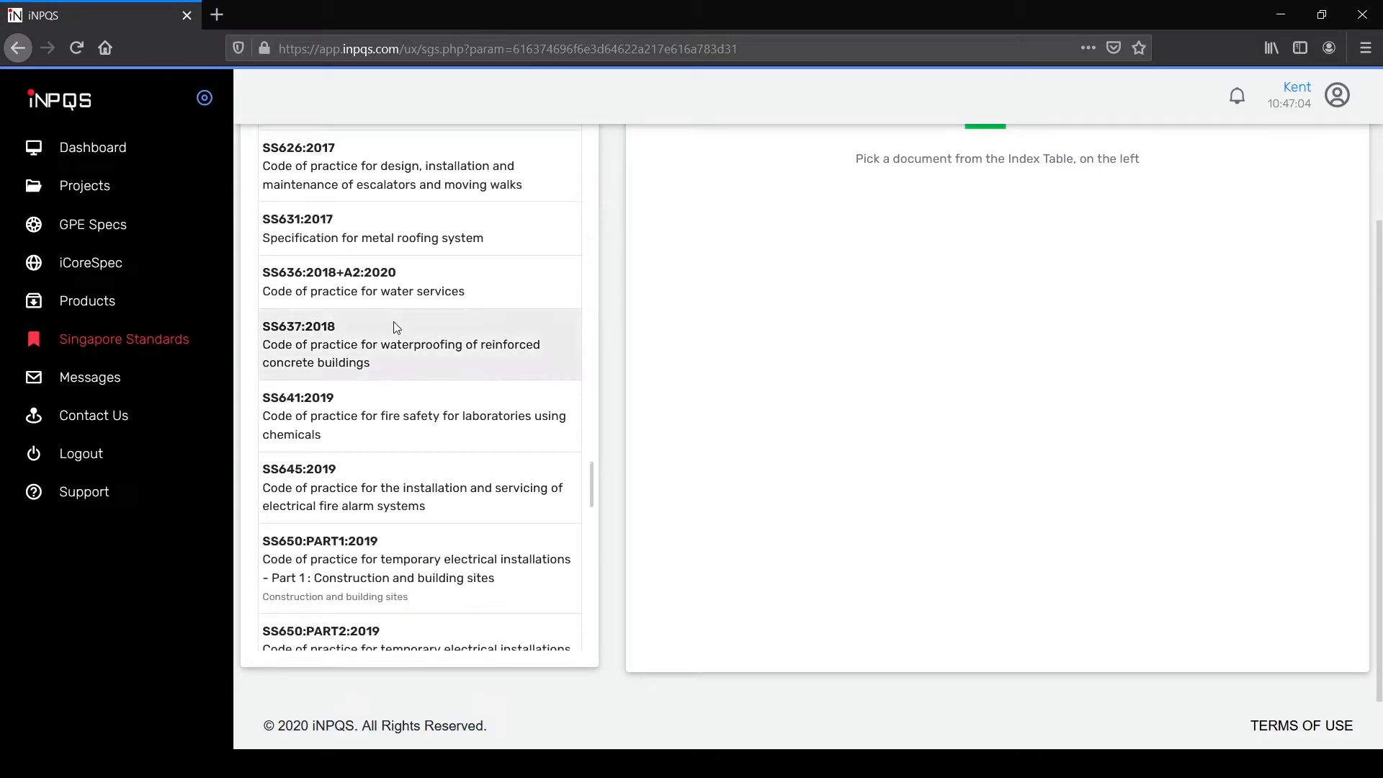
left_click(405, 346)
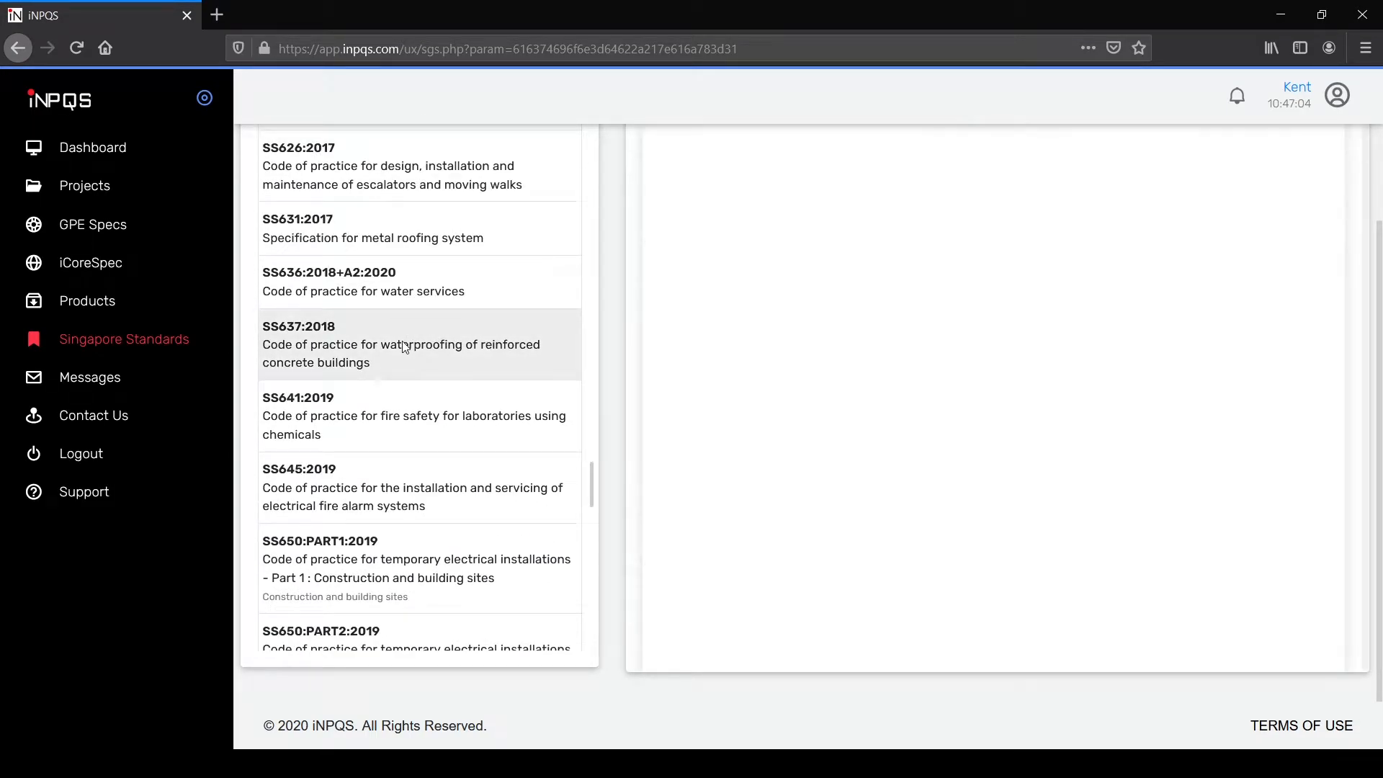
Step: Read the opening pages of SS641:2019 on laboratory fire safety, then return to Products
left_click(420, 429)
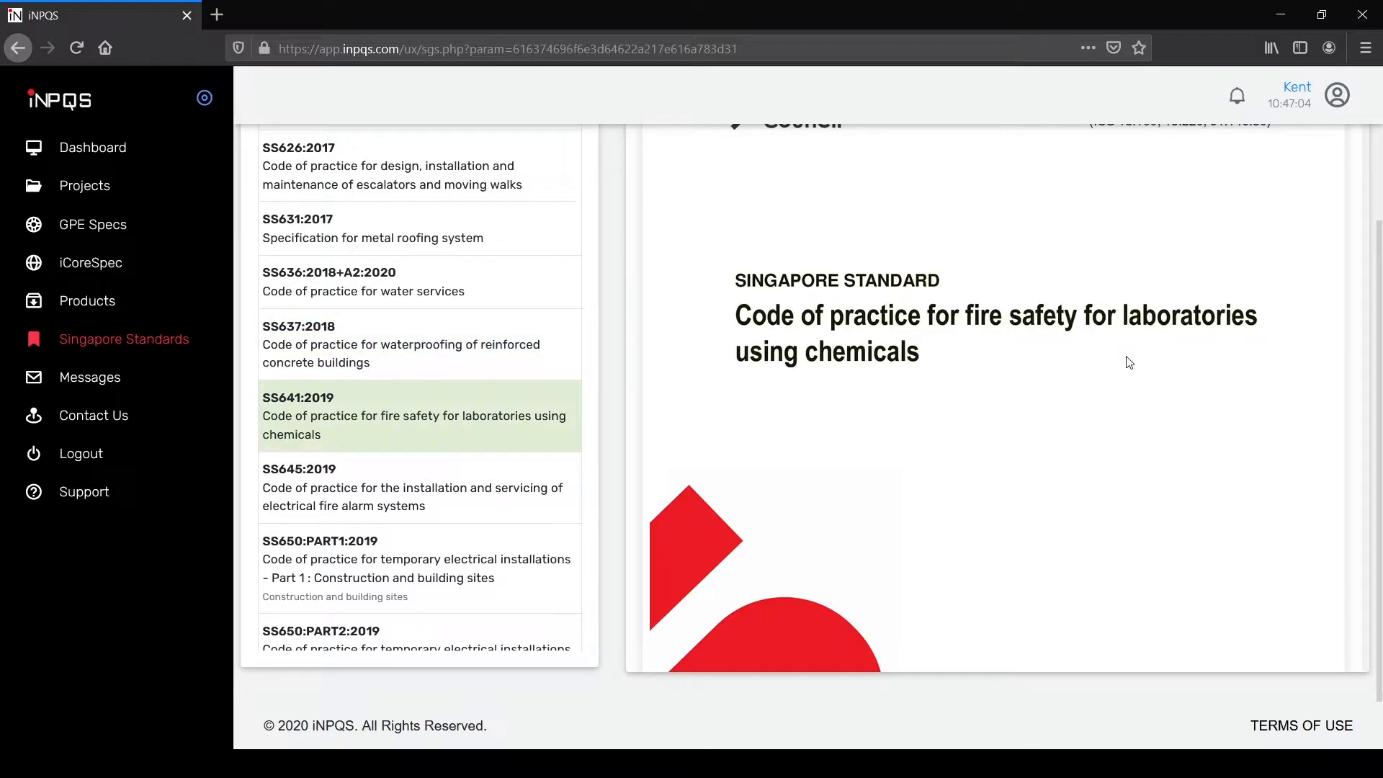
scroll(1092, 343, "down", 10)
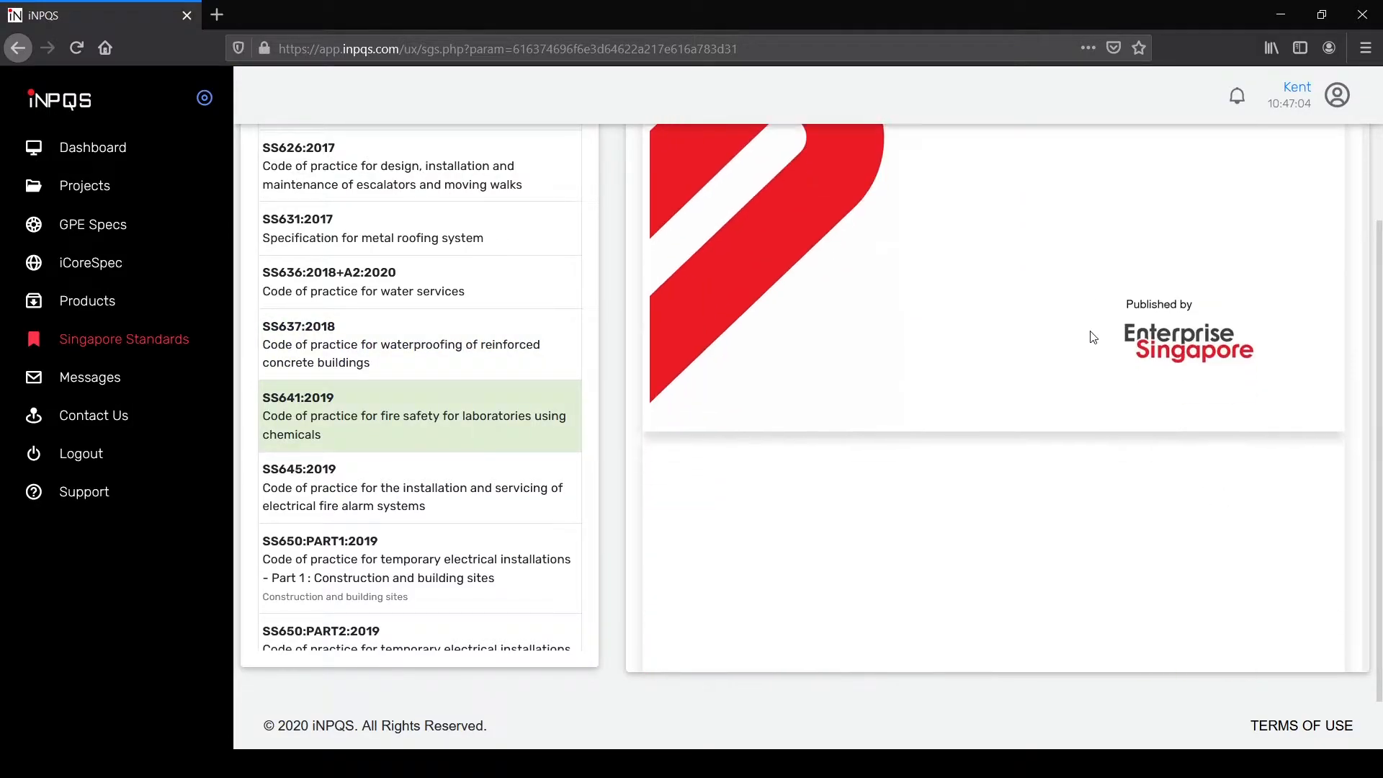
scroll(1093, 337, "down", 9)
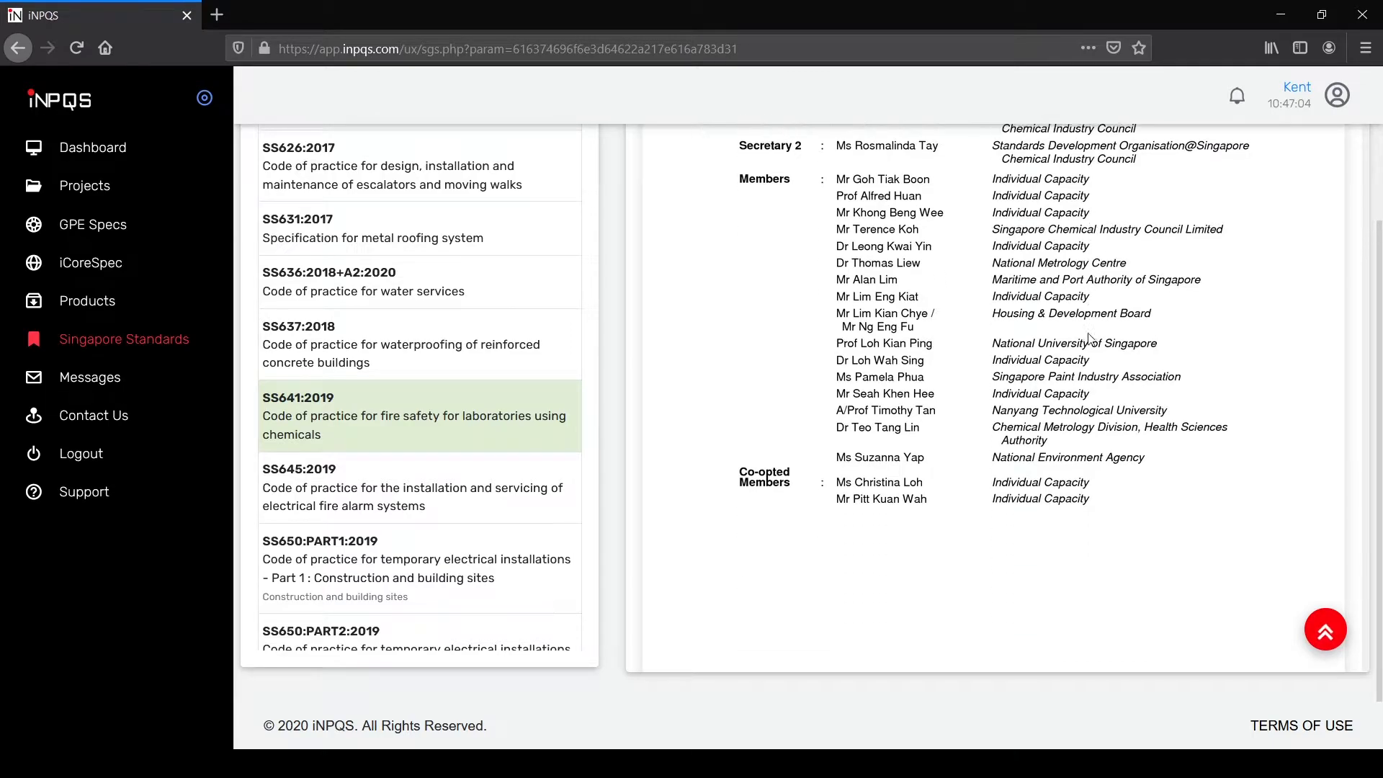
scroll(1109, 344, "down", 10)
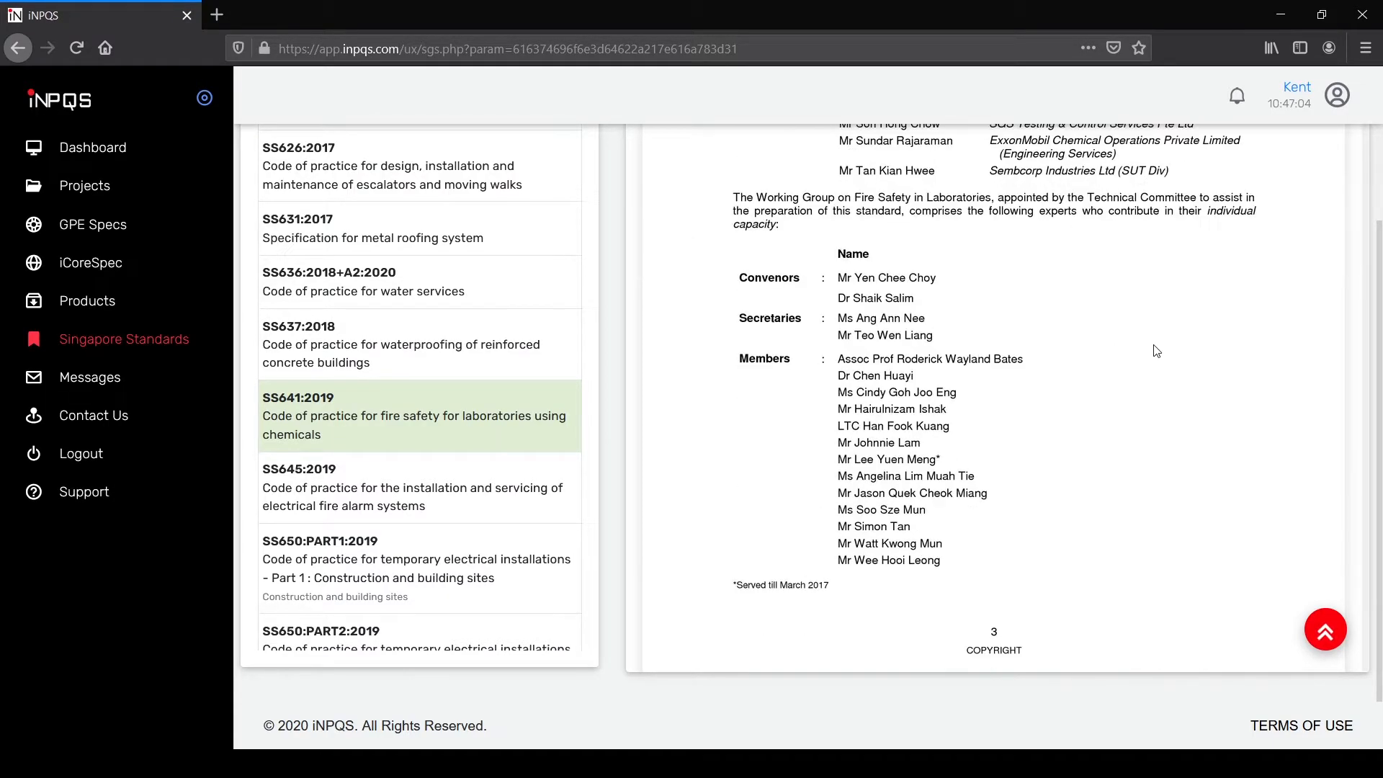
scroll(1167, 382, "down", 10)
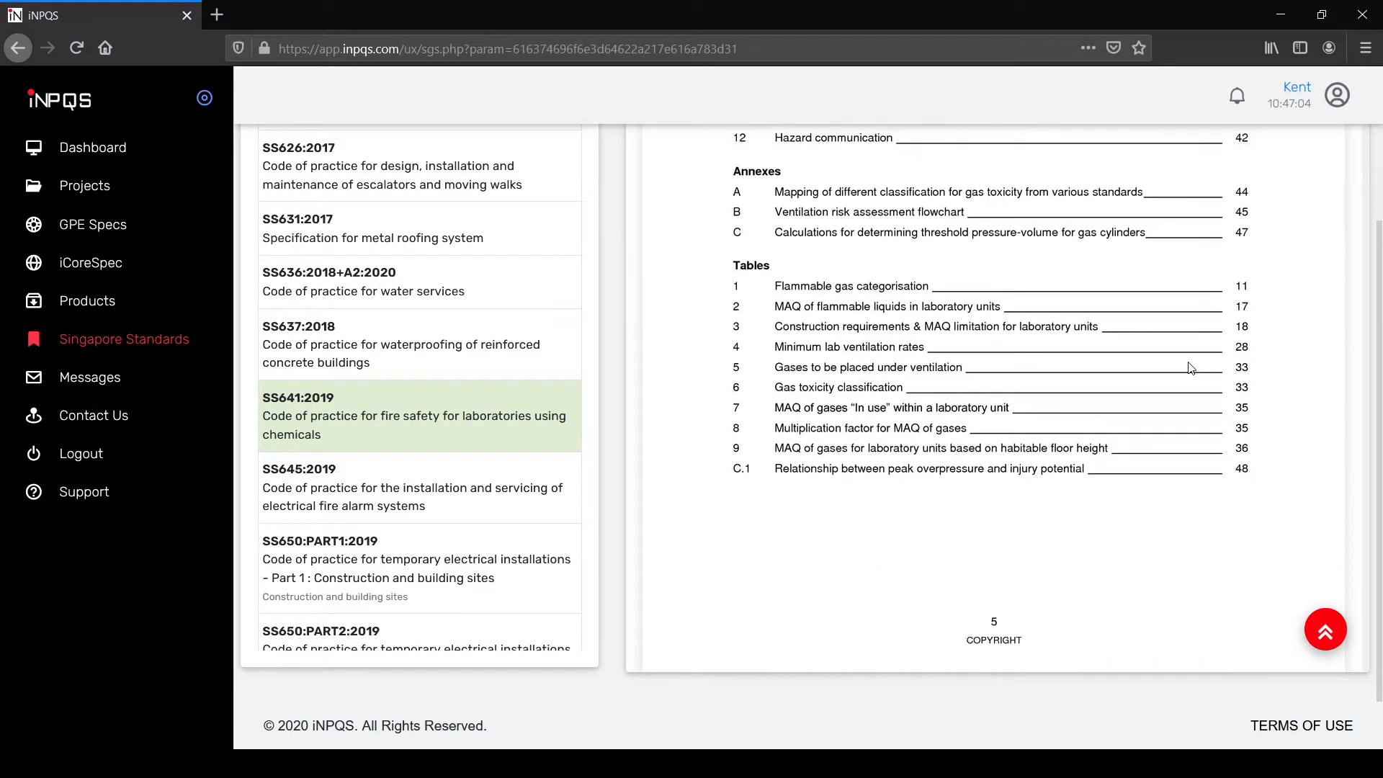
scroll(1139, 394, "down", 10)
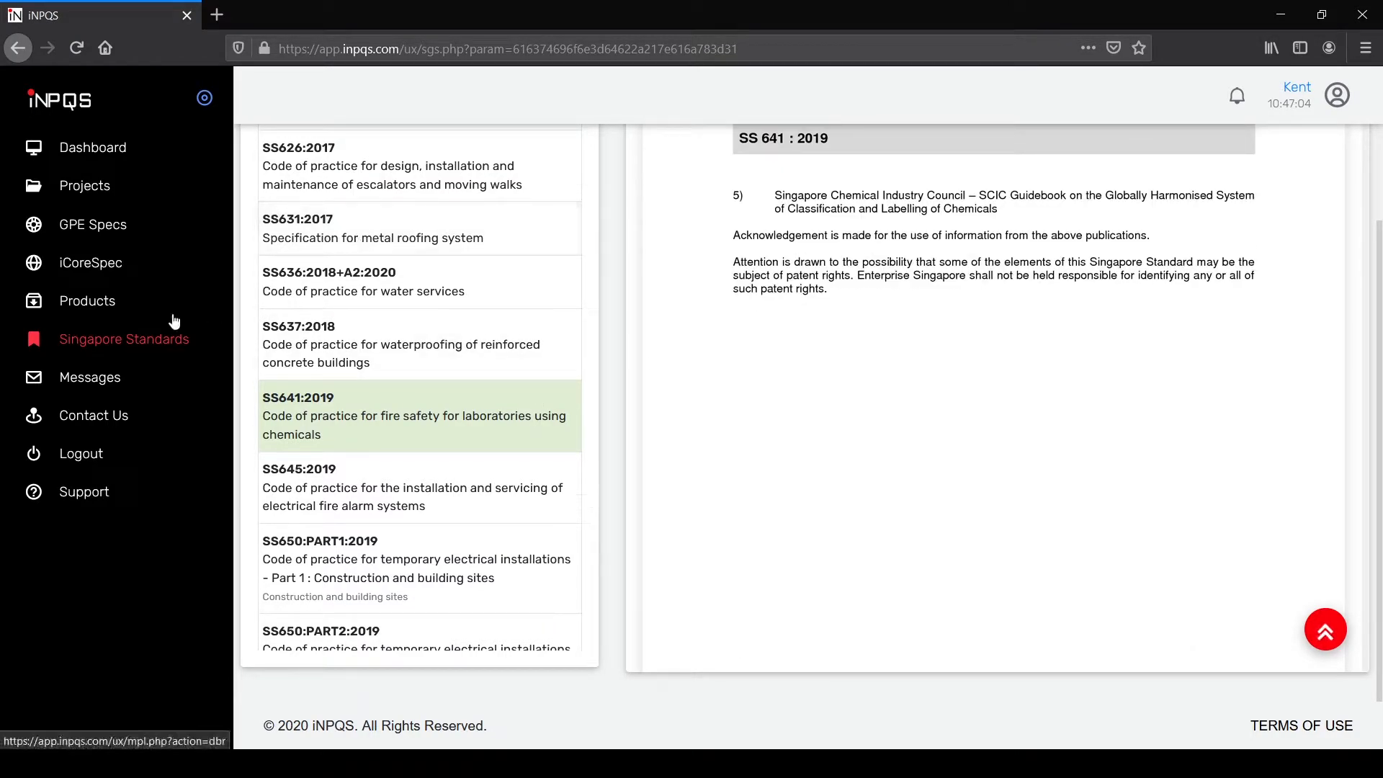
left_click(83, 306)
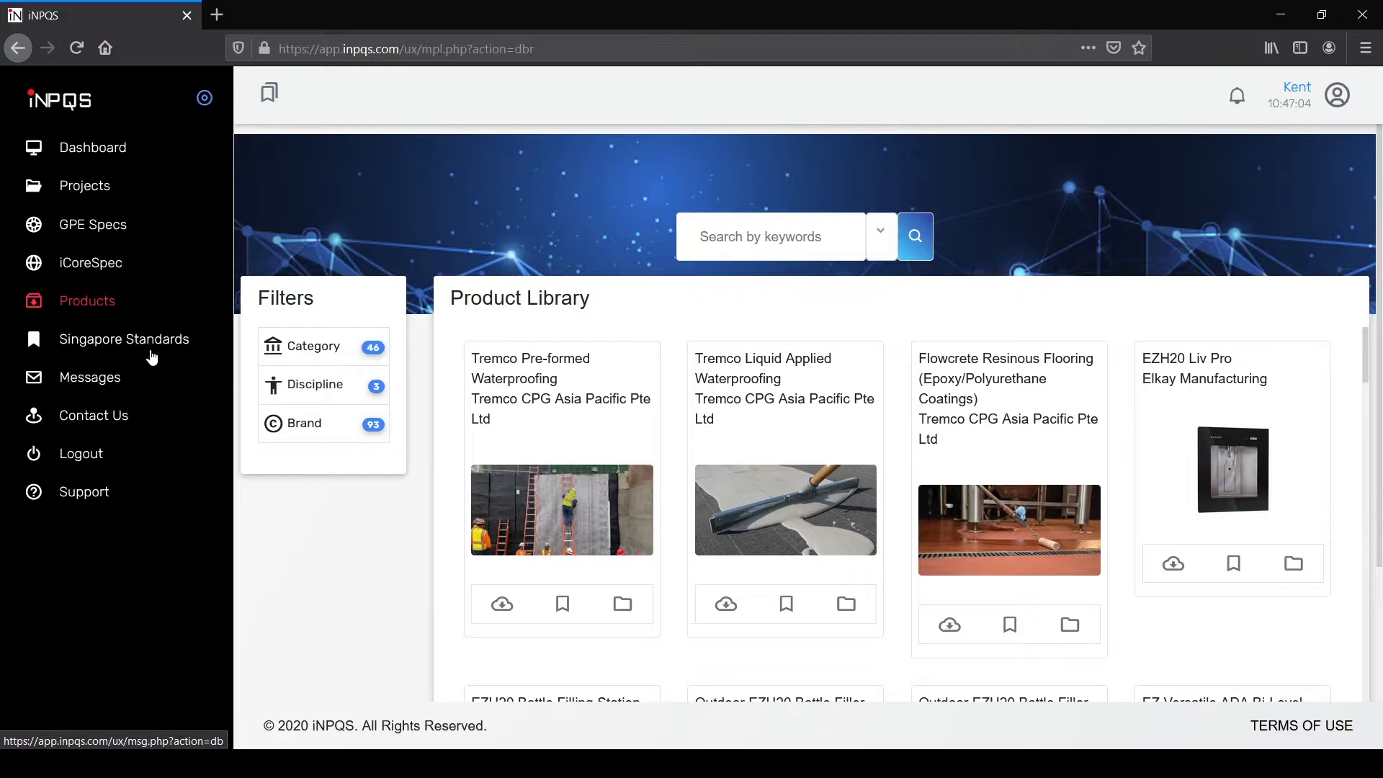
Step: Look through the product Category filter options and close it unchanged
left_click(316, 349)
left_click_drag(1049, 246, 1020, 392)
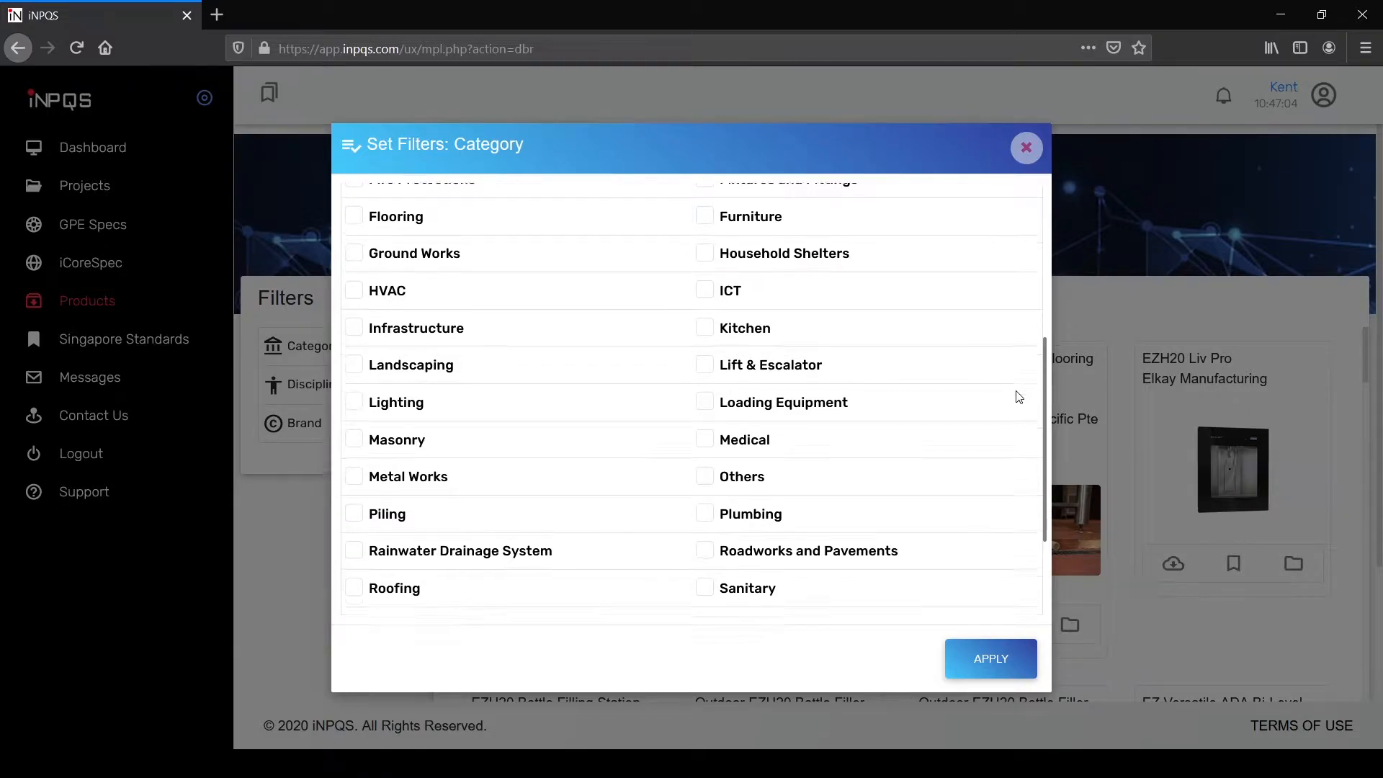
left_click(1025, 147)
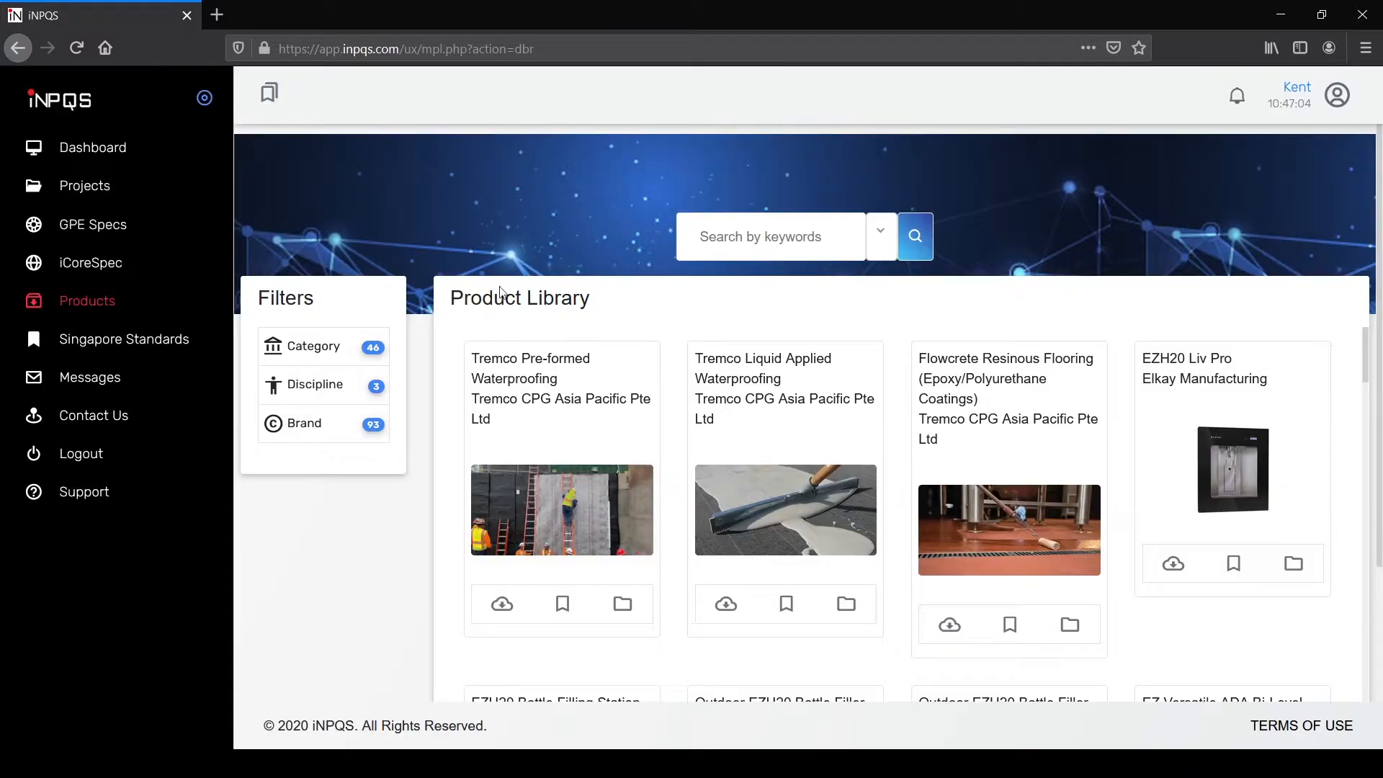
Step: Filter products to the M Metal brand and scroll through its ten results
left_click(321, 425)
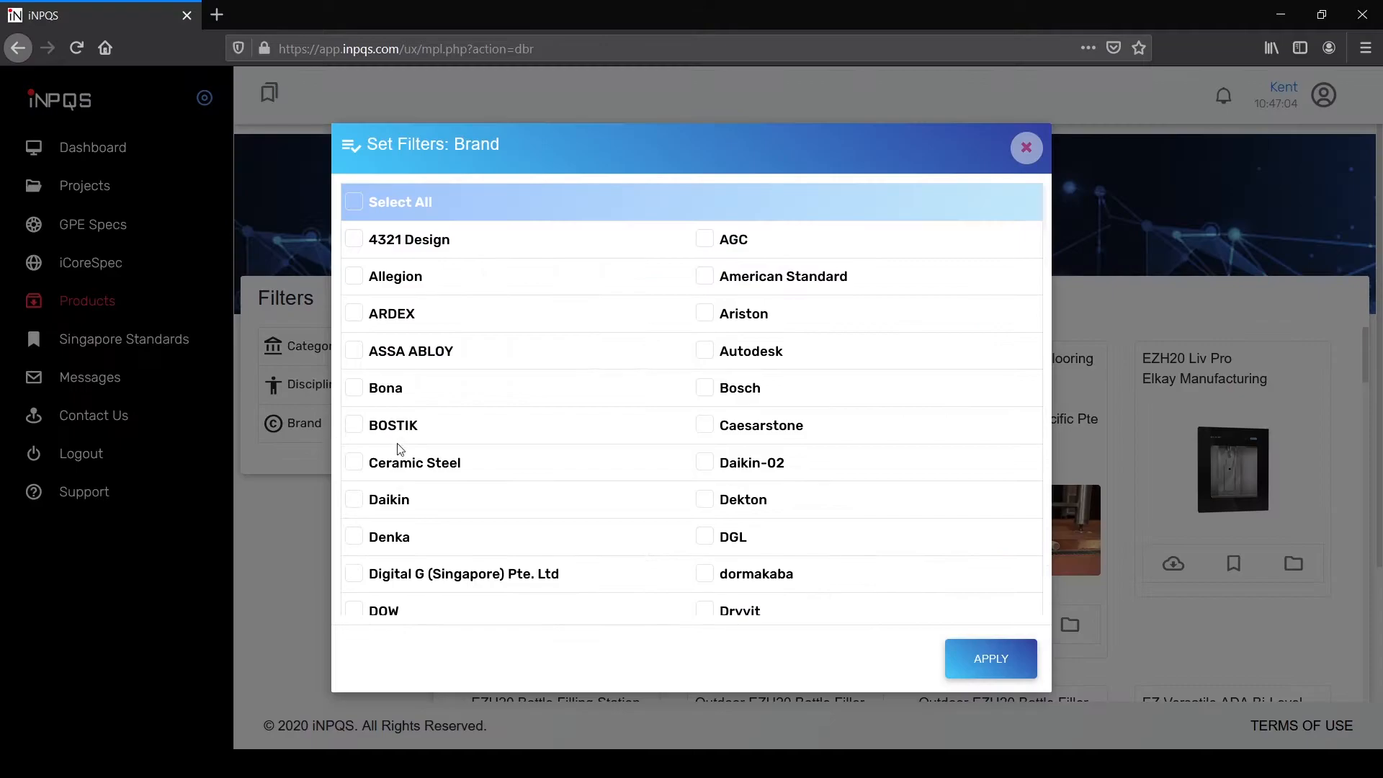
left_click_drag(1043, 260, 1010, 428)
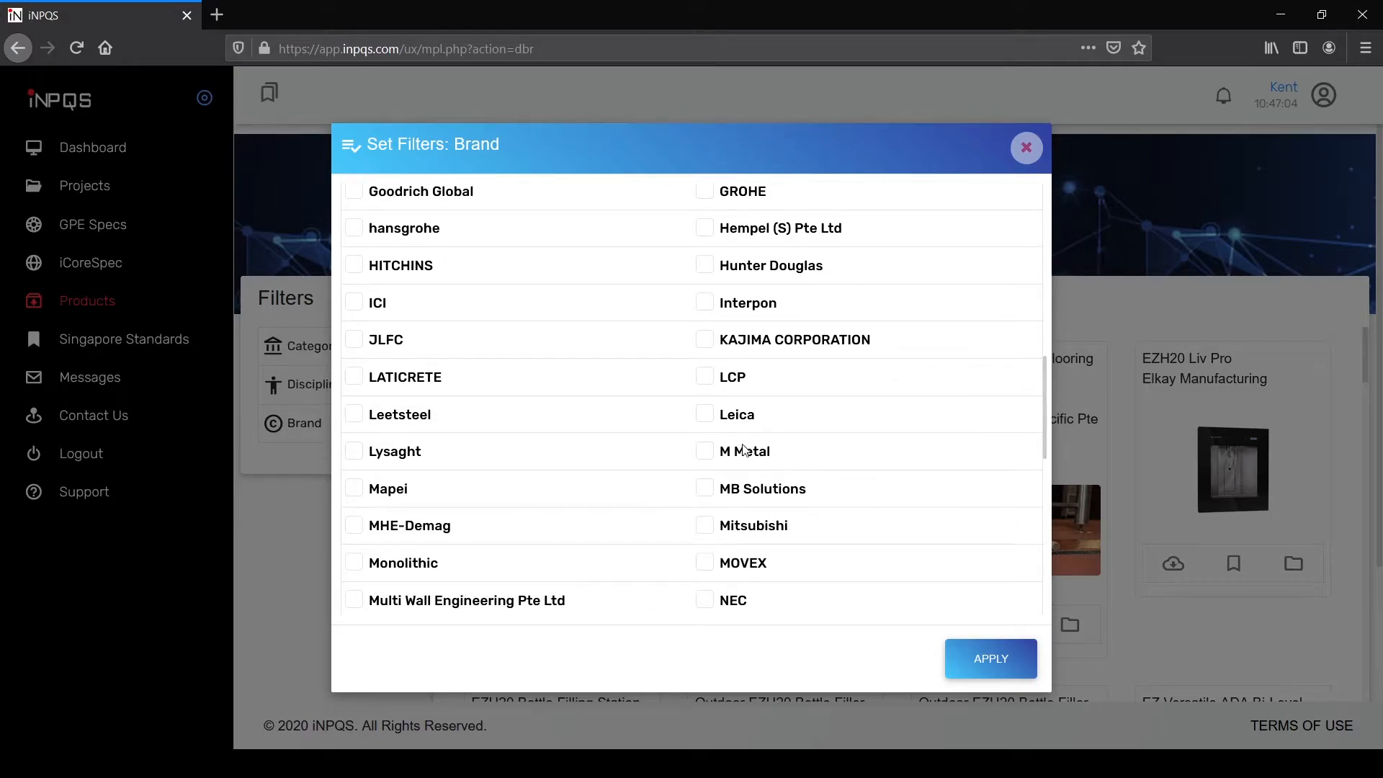
left_click(983, 671)
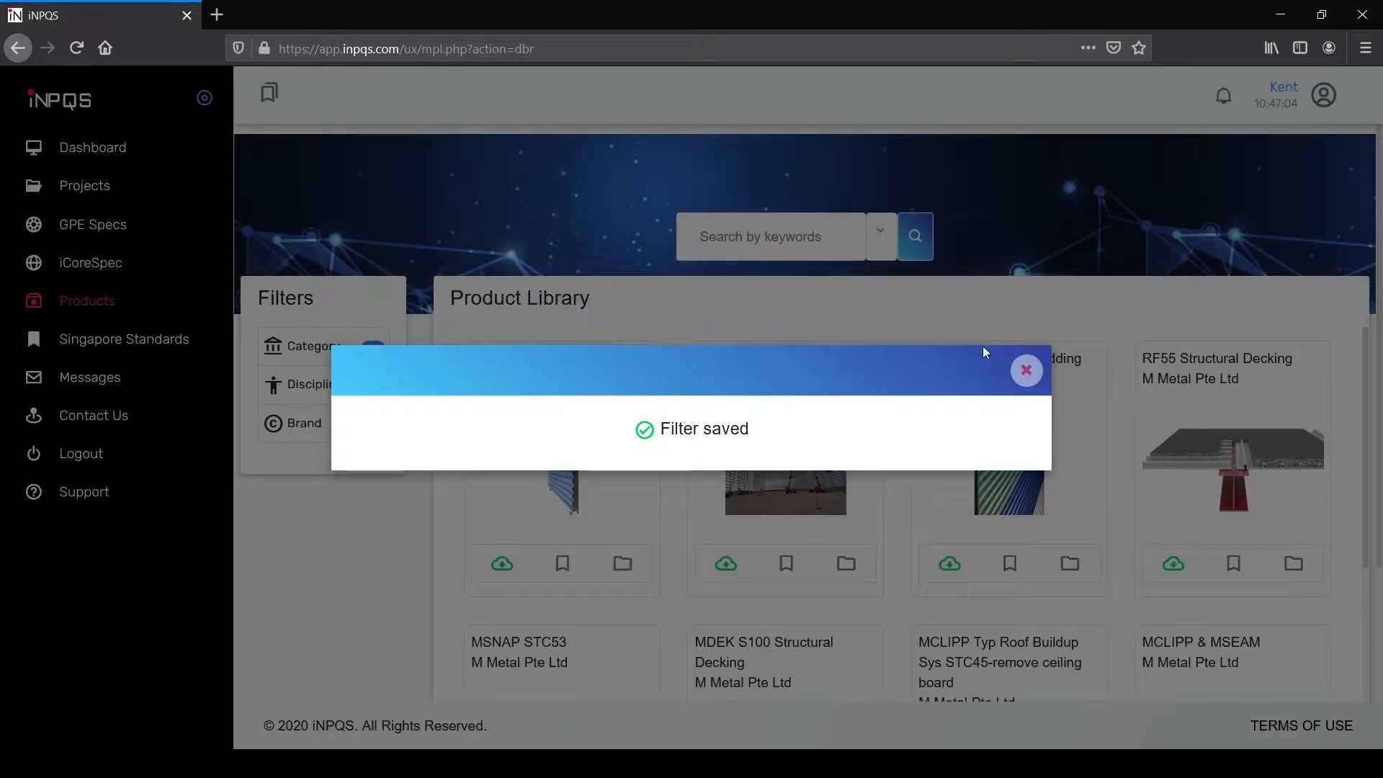
left_click(1024, 369)
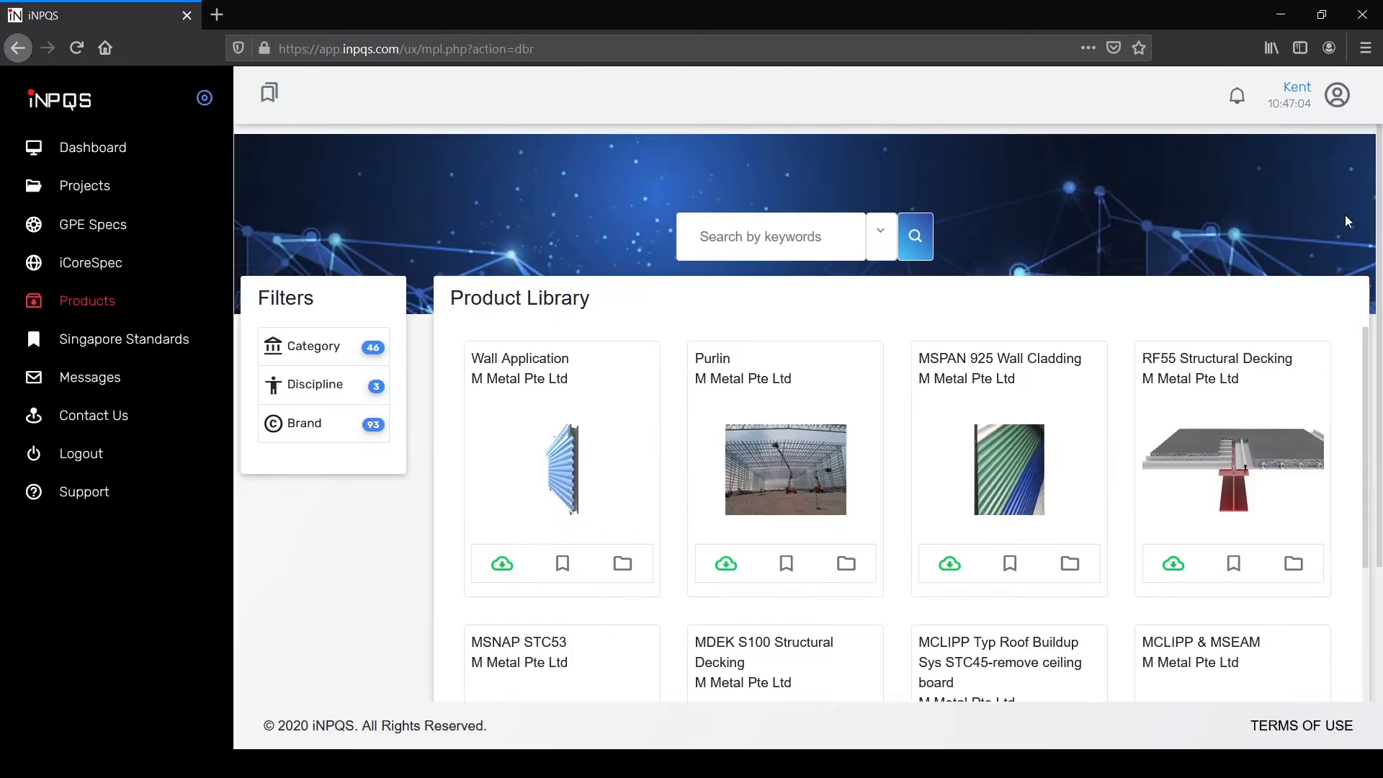
scroll(1364, 366, "down", 3)
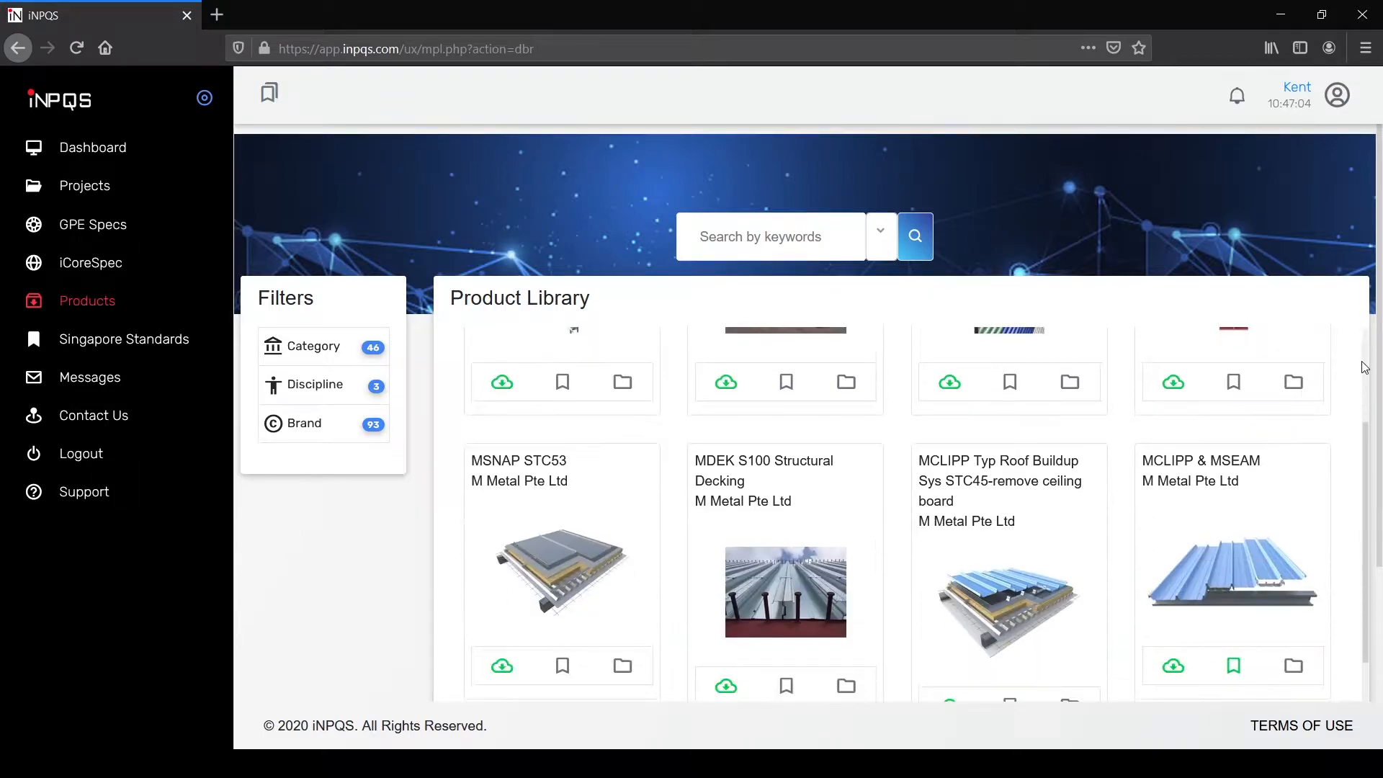
scroll(1373, 432, "down", 3)
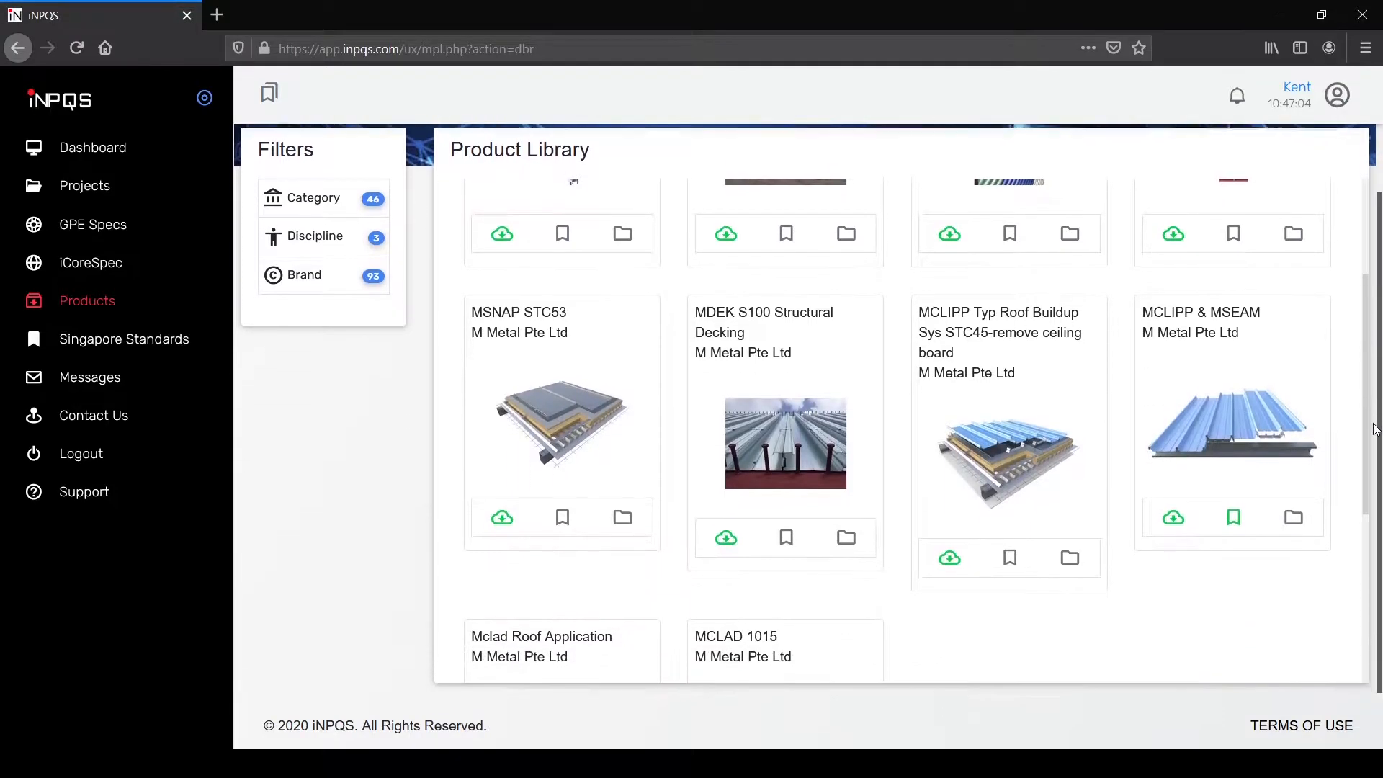
scroll(885, 370, "down", 4)
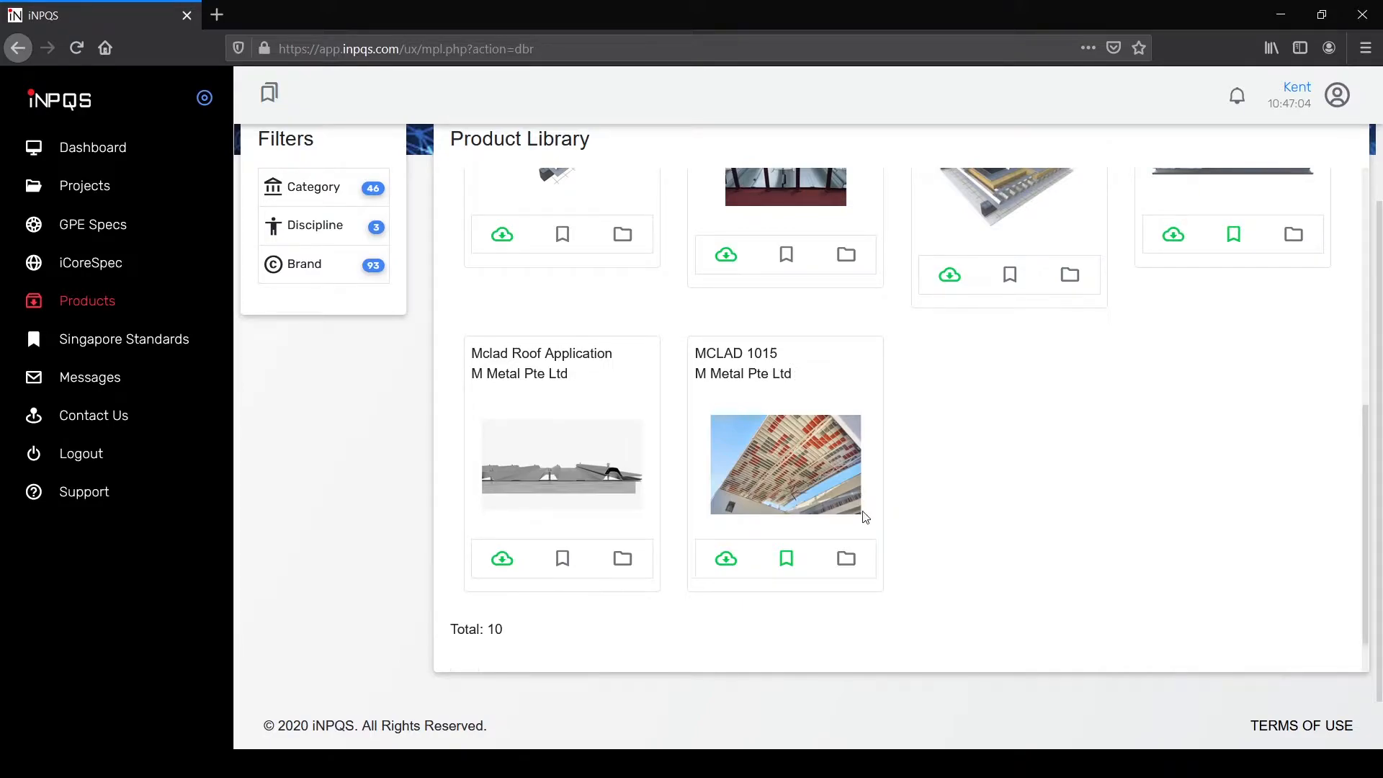
Step: View MCLAD 1015's m-clad1015_typdet.pdf report, then go back to its product details
left_click(847, 558)
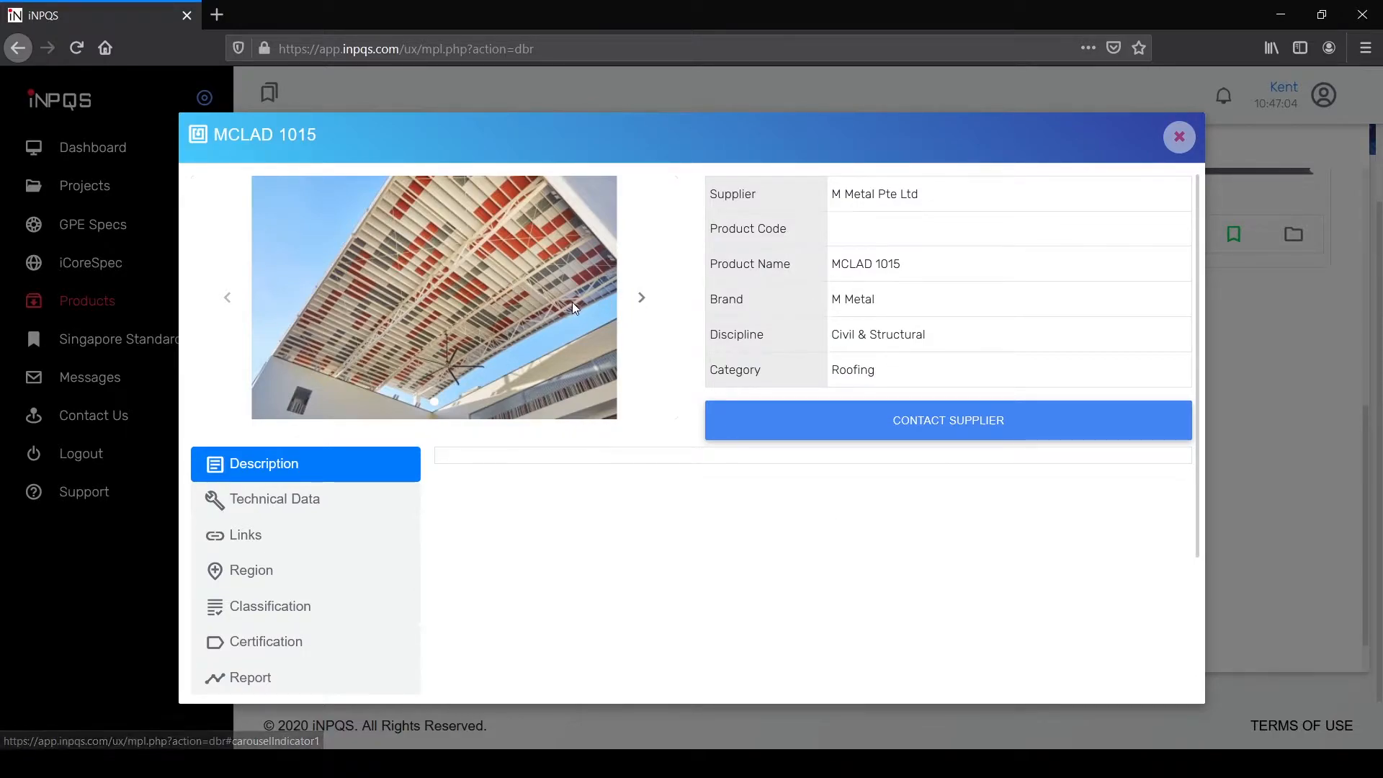
scroll(396, 356, "down", 2)
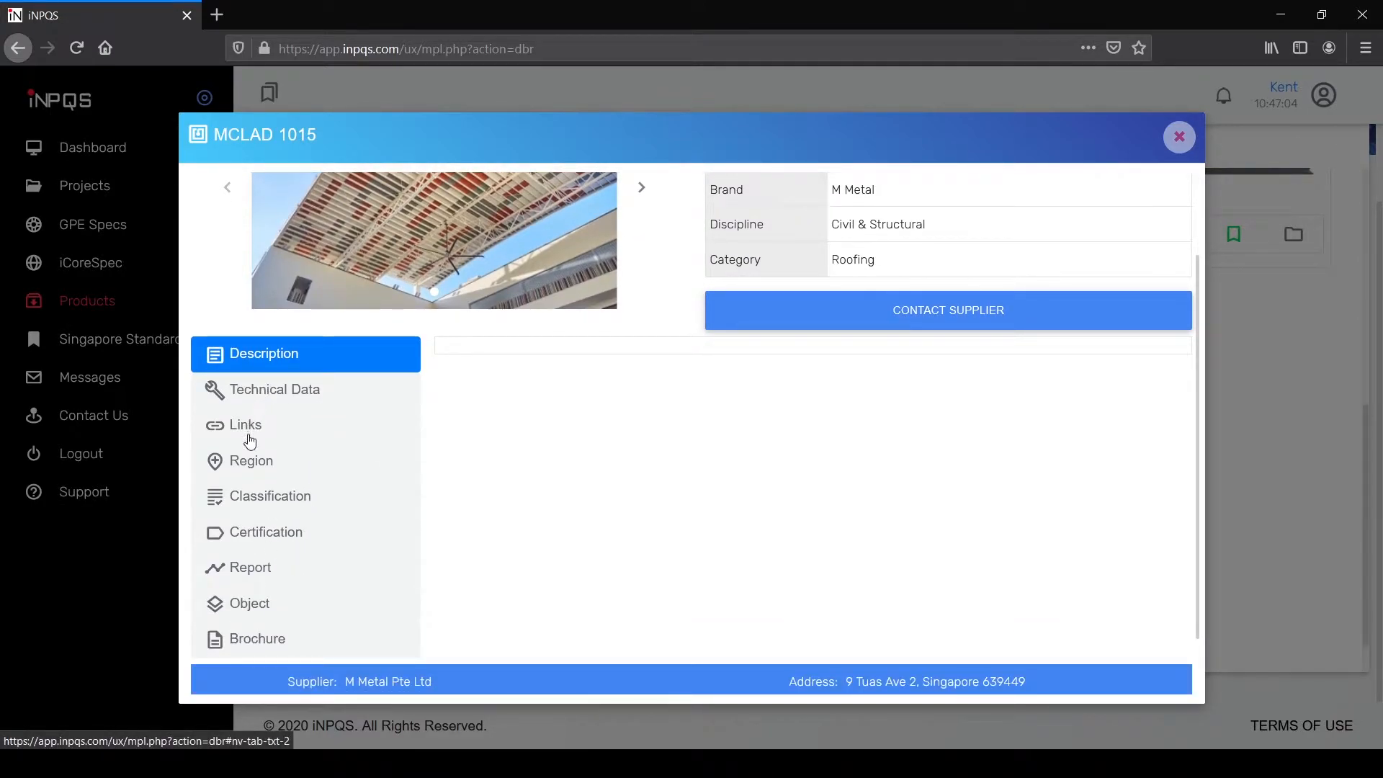
left_click(256, 568)
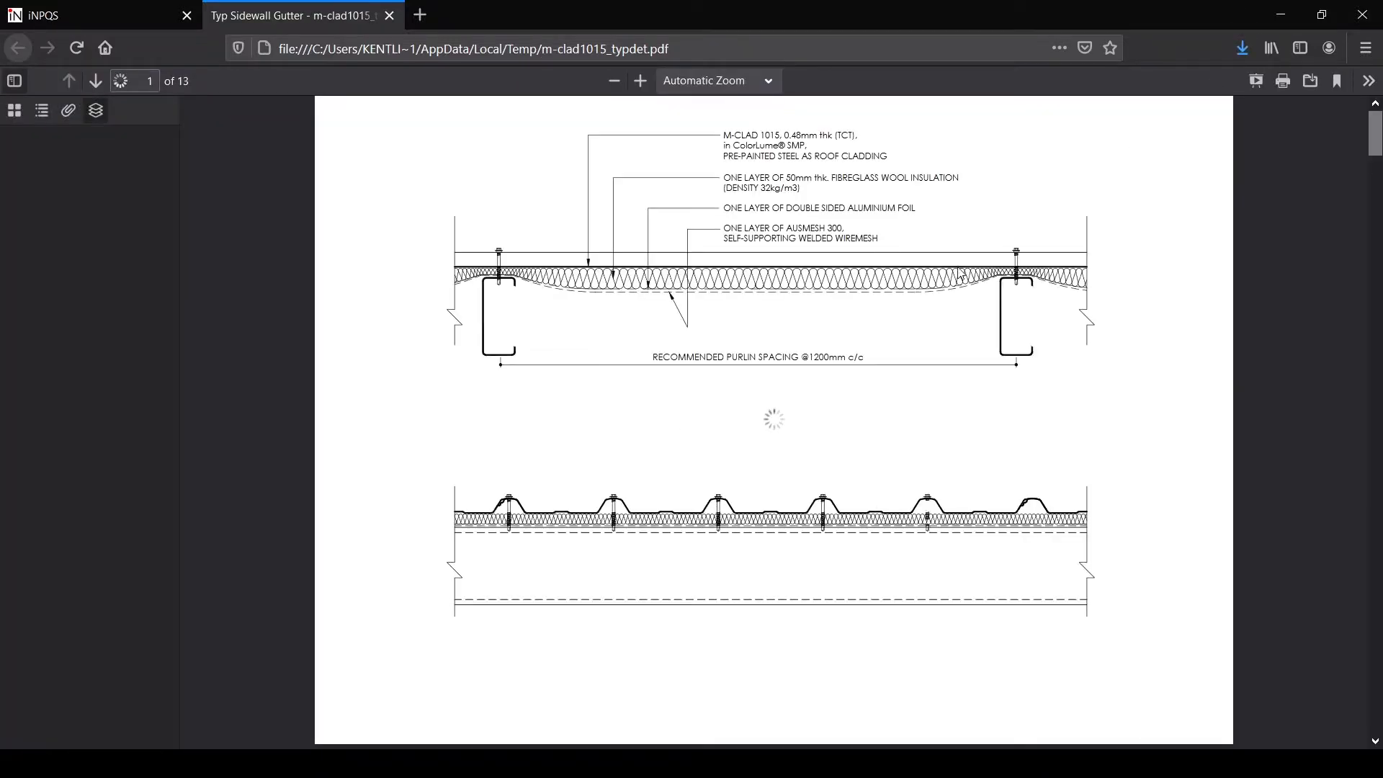
scroll(1145, 288, "down", 10)
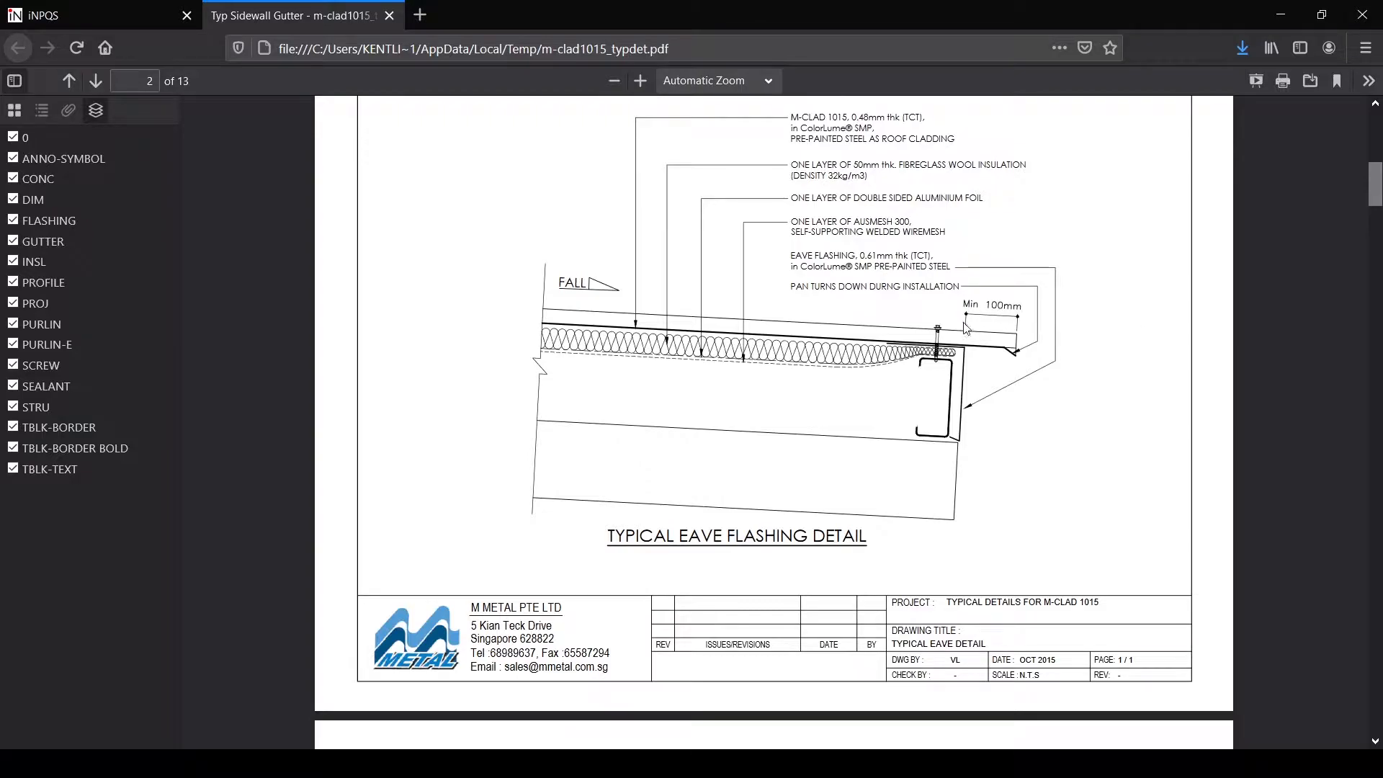
scroll(618, 255, "up", 3)
scroll(618, 256, "up", 2)
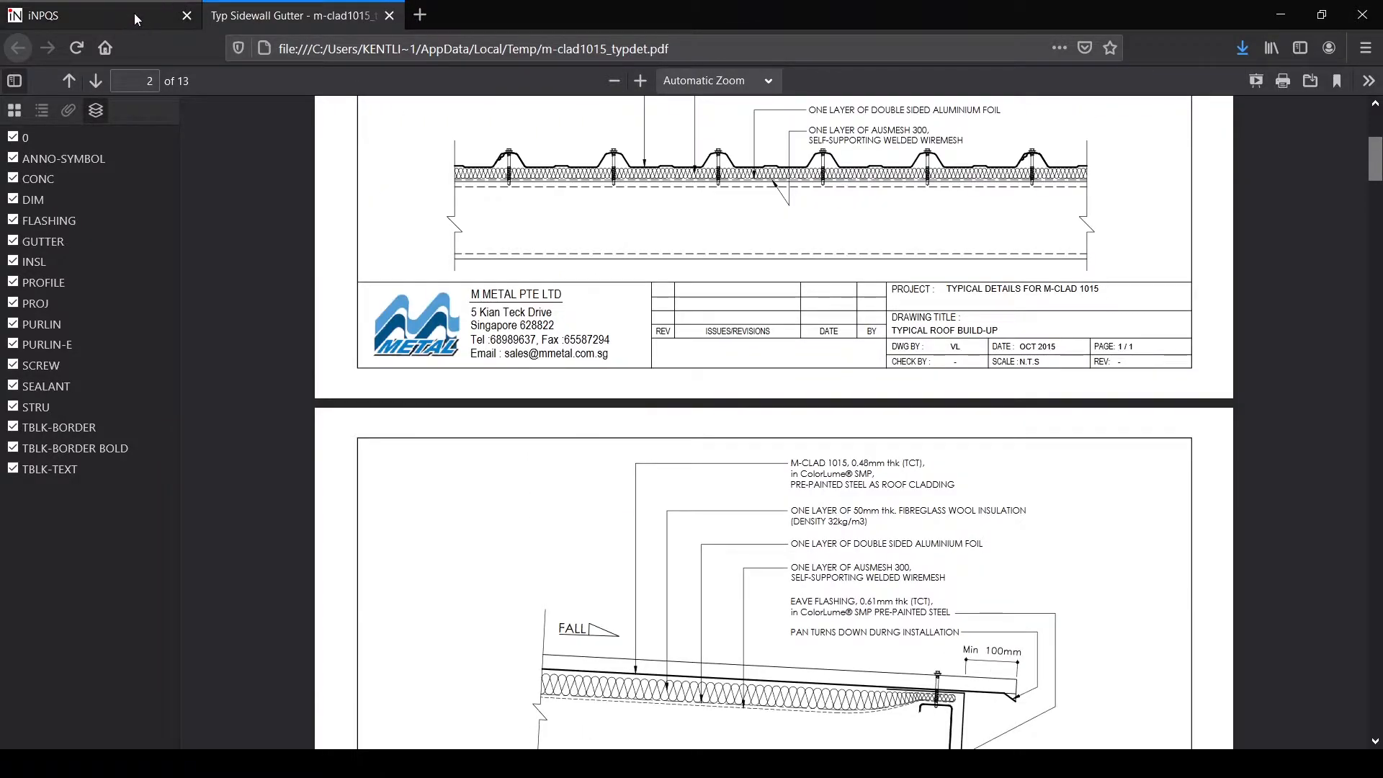
left_click(134, 13)
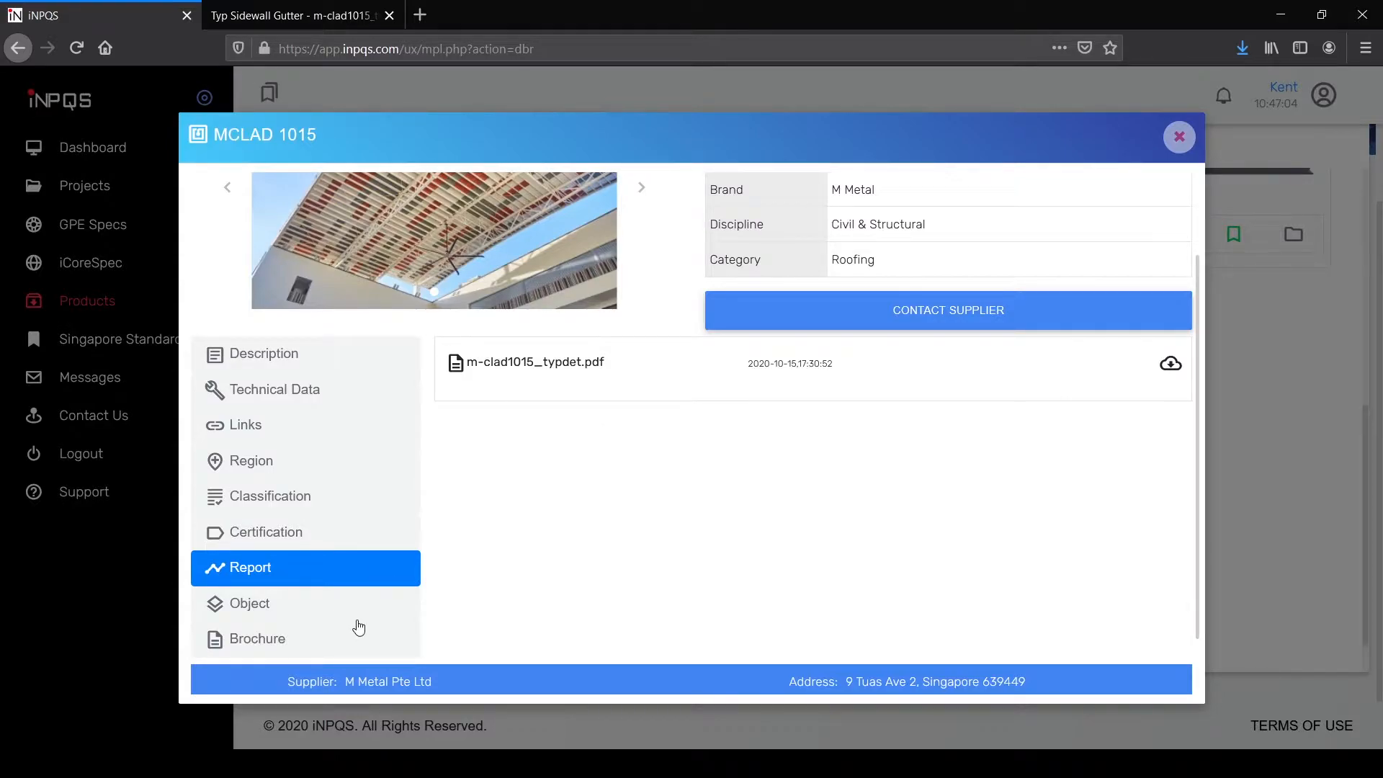
Step: Open the MCLAD 1015 brochure files and read through the M-CLAD 1015 brochure PDF
left_click(273, 613)
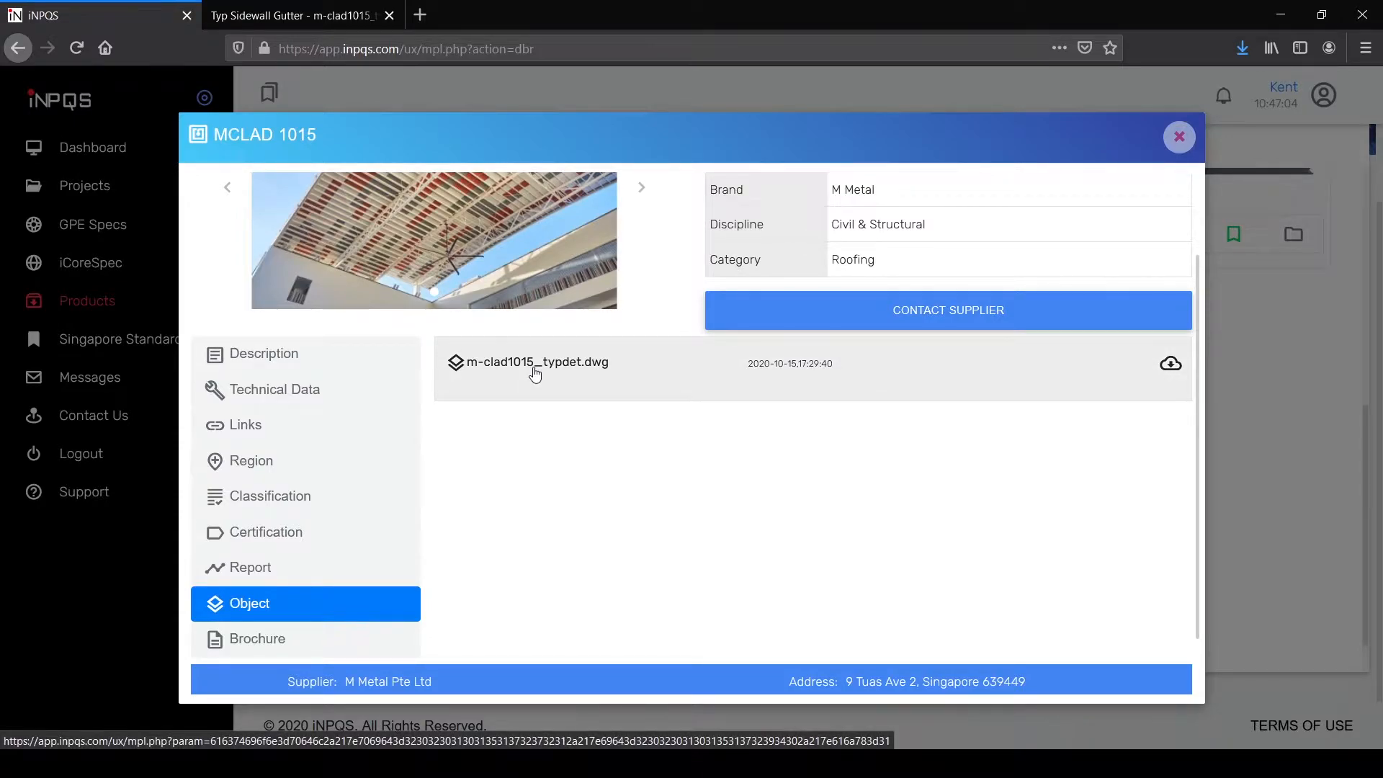
left_click(284, 646)
left_click(590, 378)
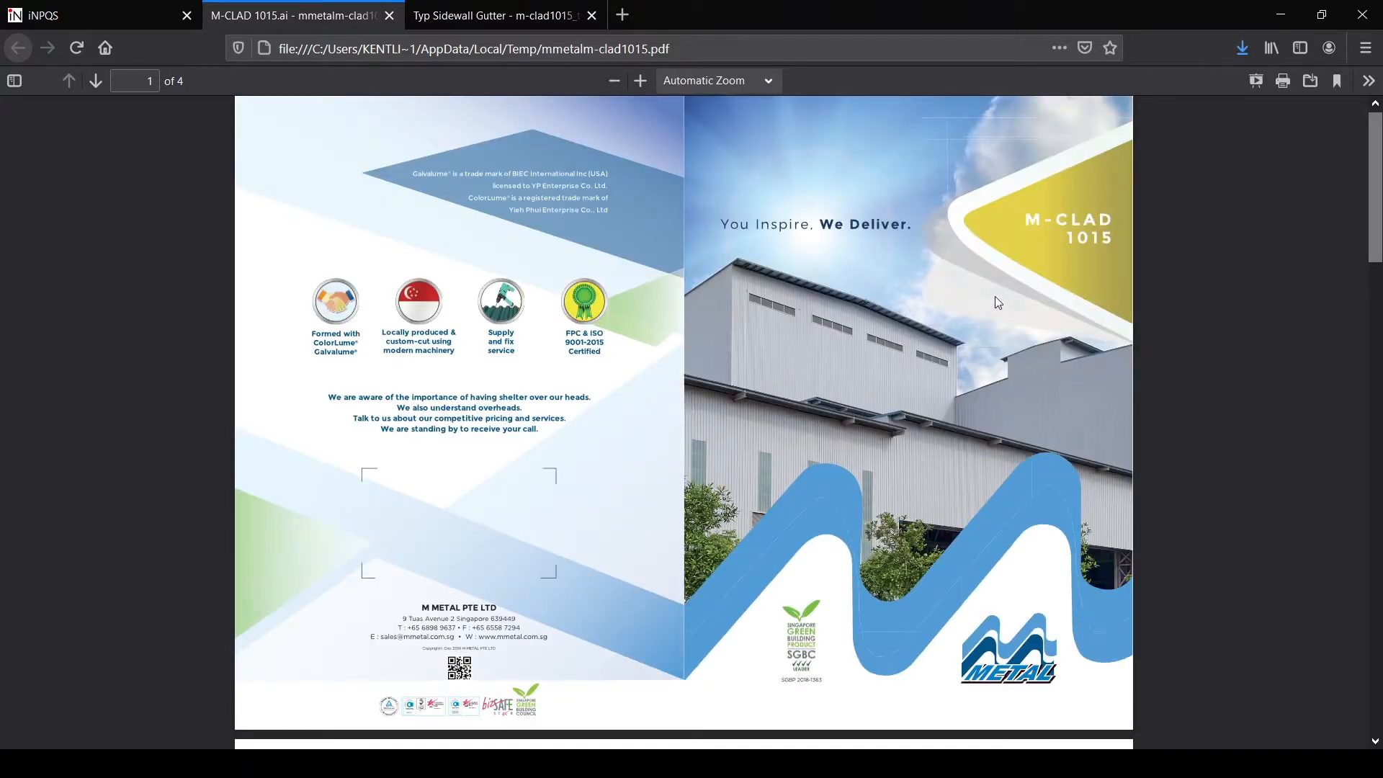
scroll(995, 302, "down", 10)
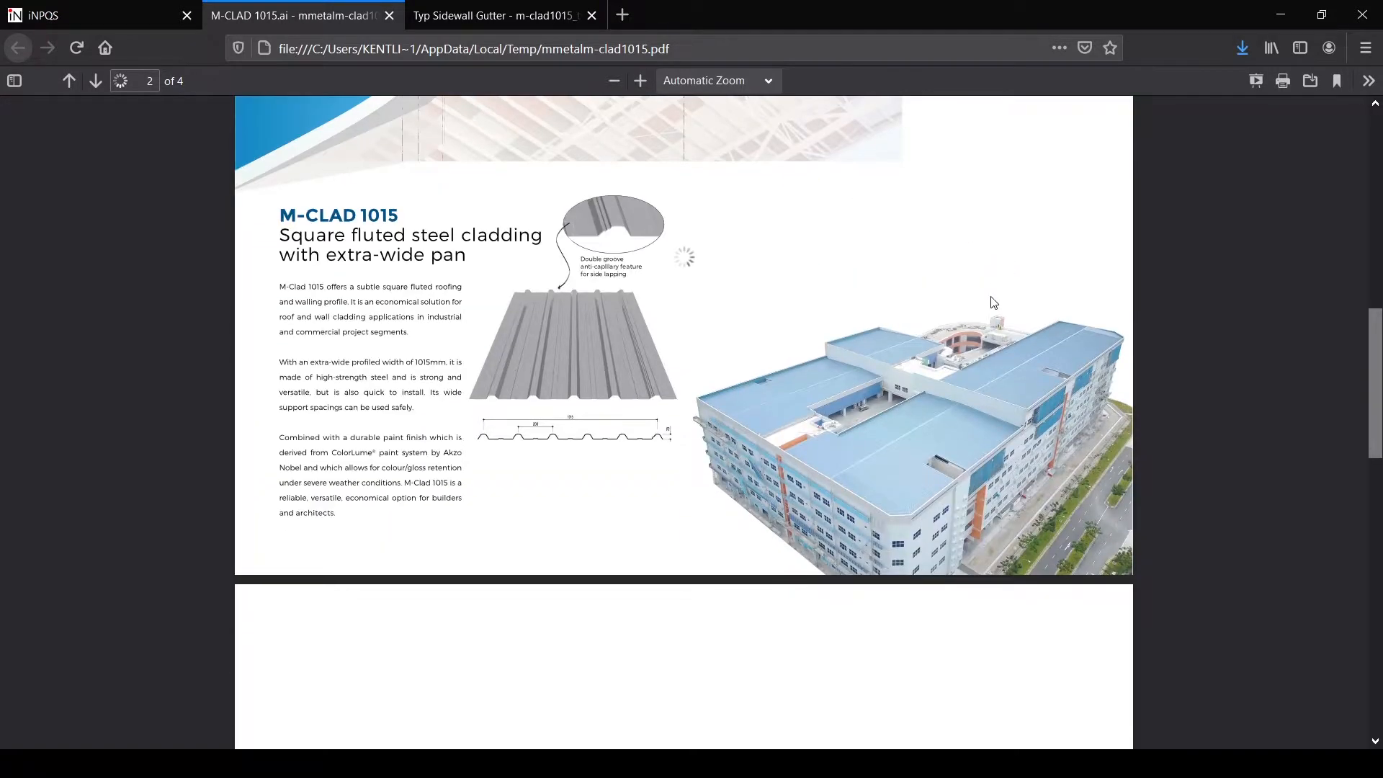
scroll(994, 302, "down", 5)
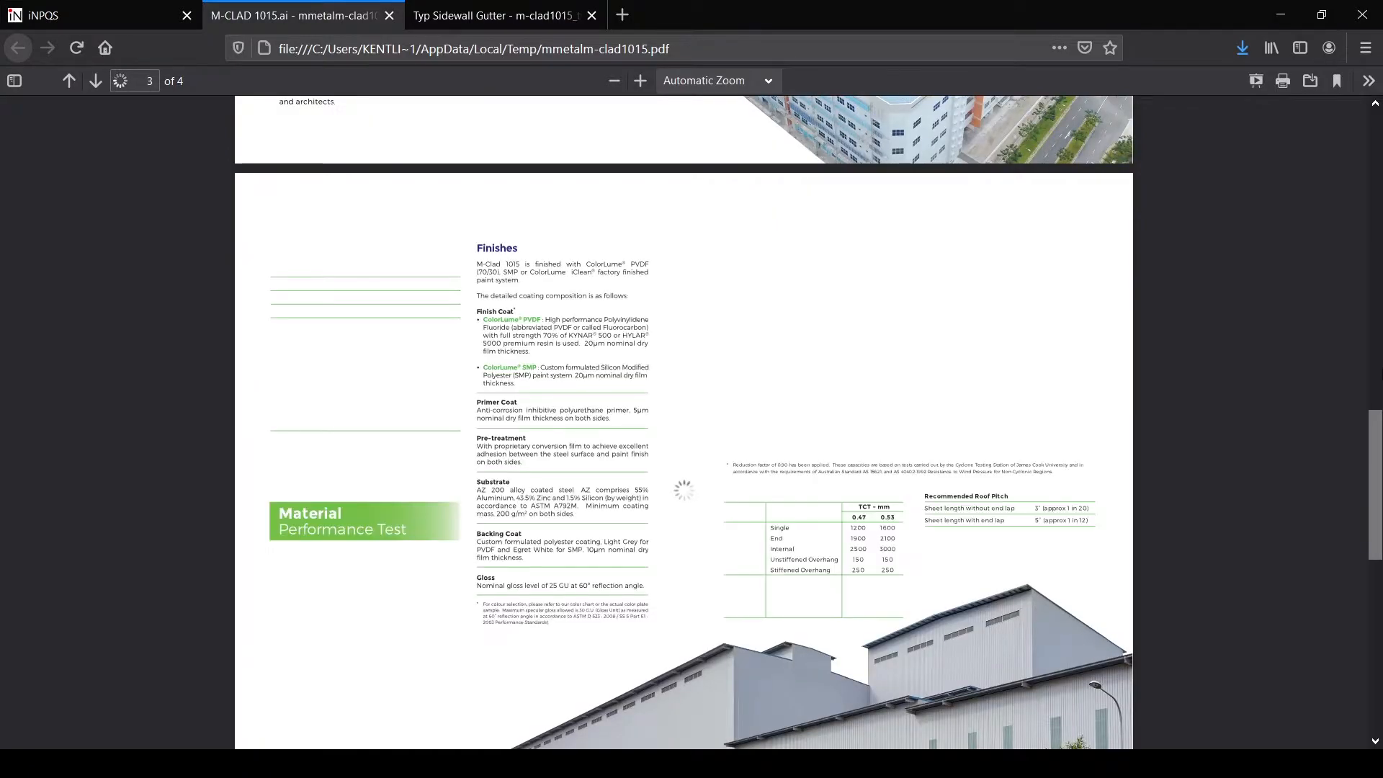
scroll(1052, 315, "down", 2)
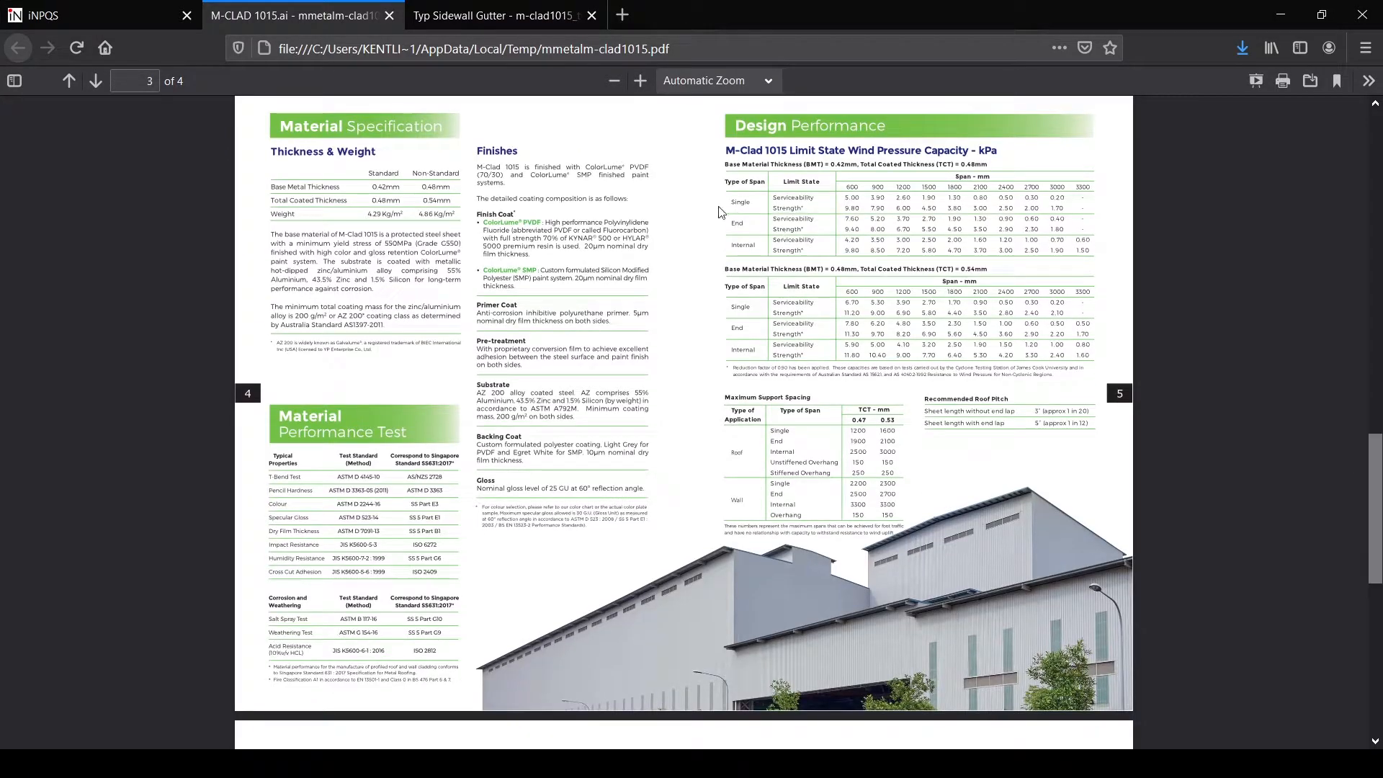
scroll(697, 332, "down", 7)
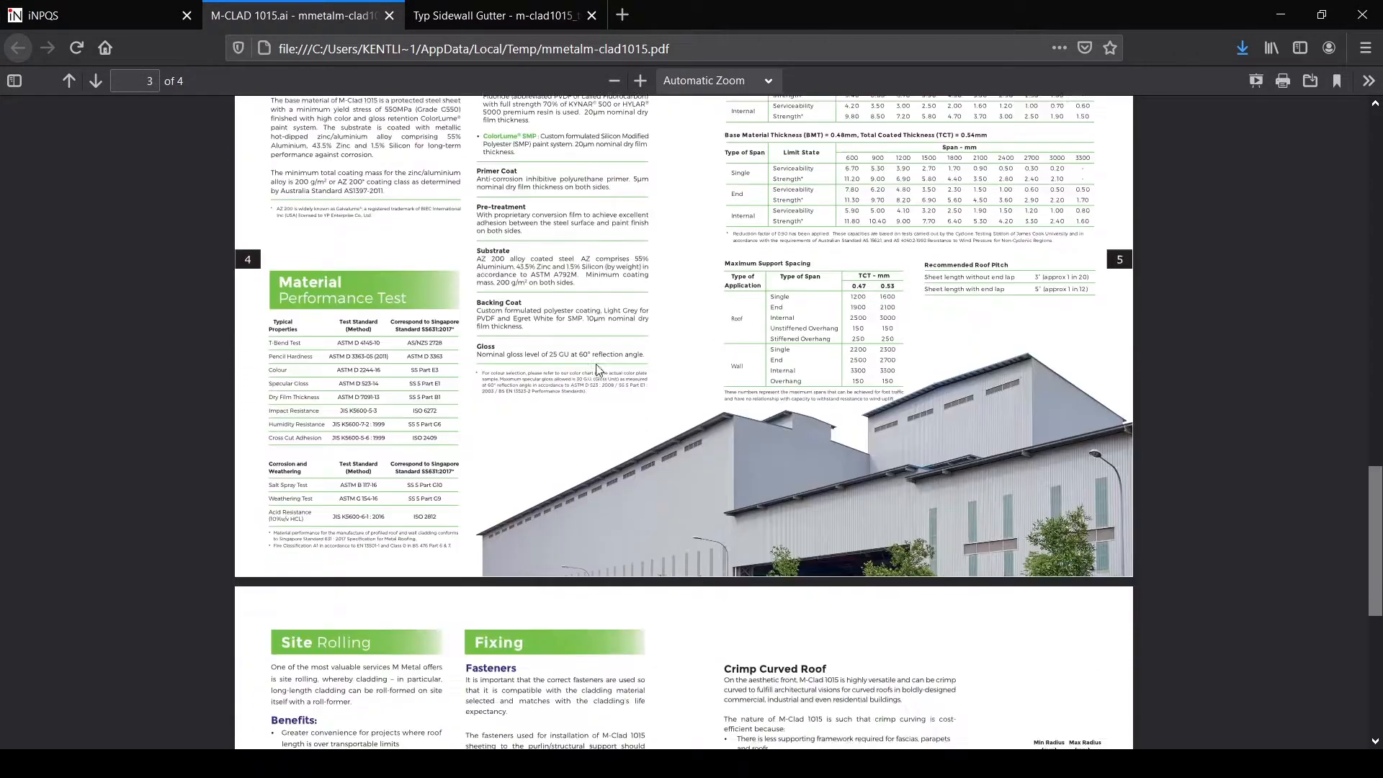
scroll(688, 378, "down", 2)
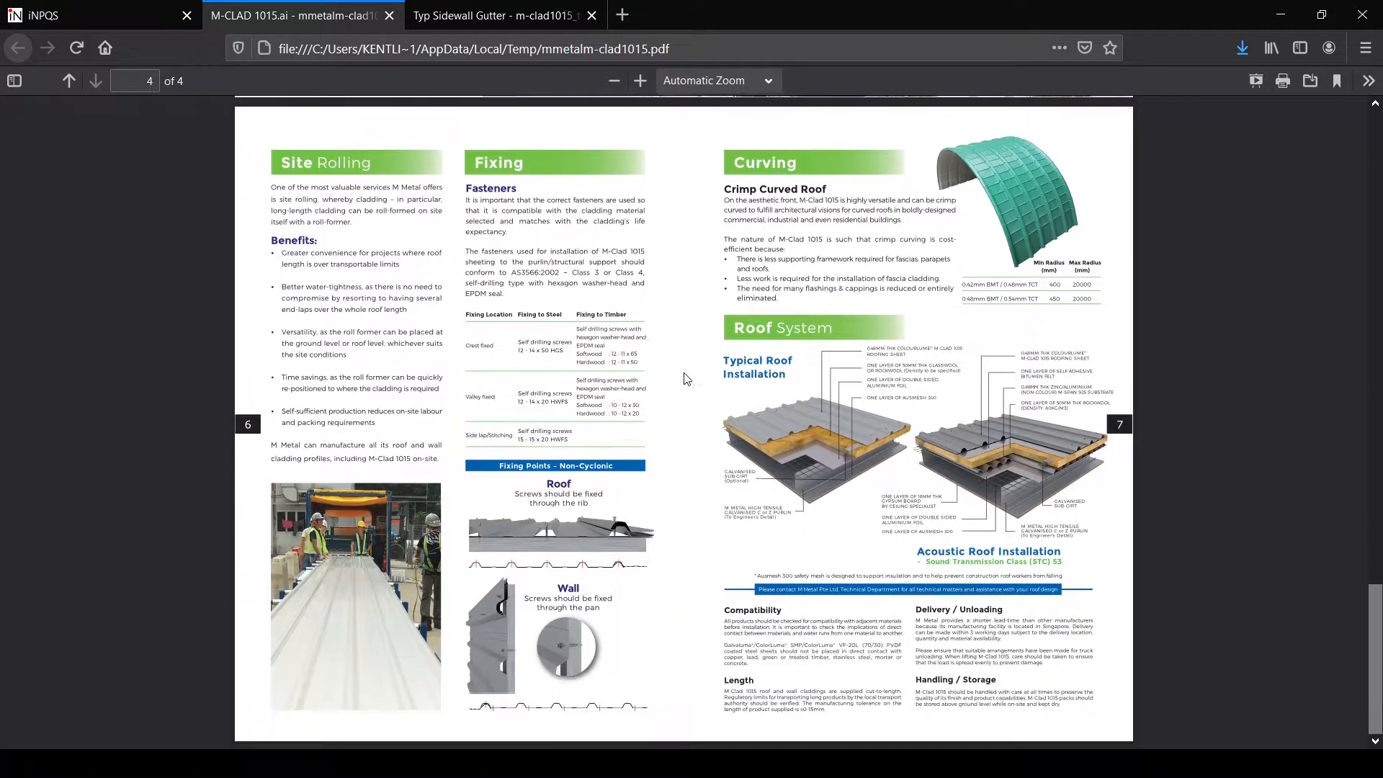
Step: Look through the company profile PDF and return to the product's brochure list
left_click(76, 15)
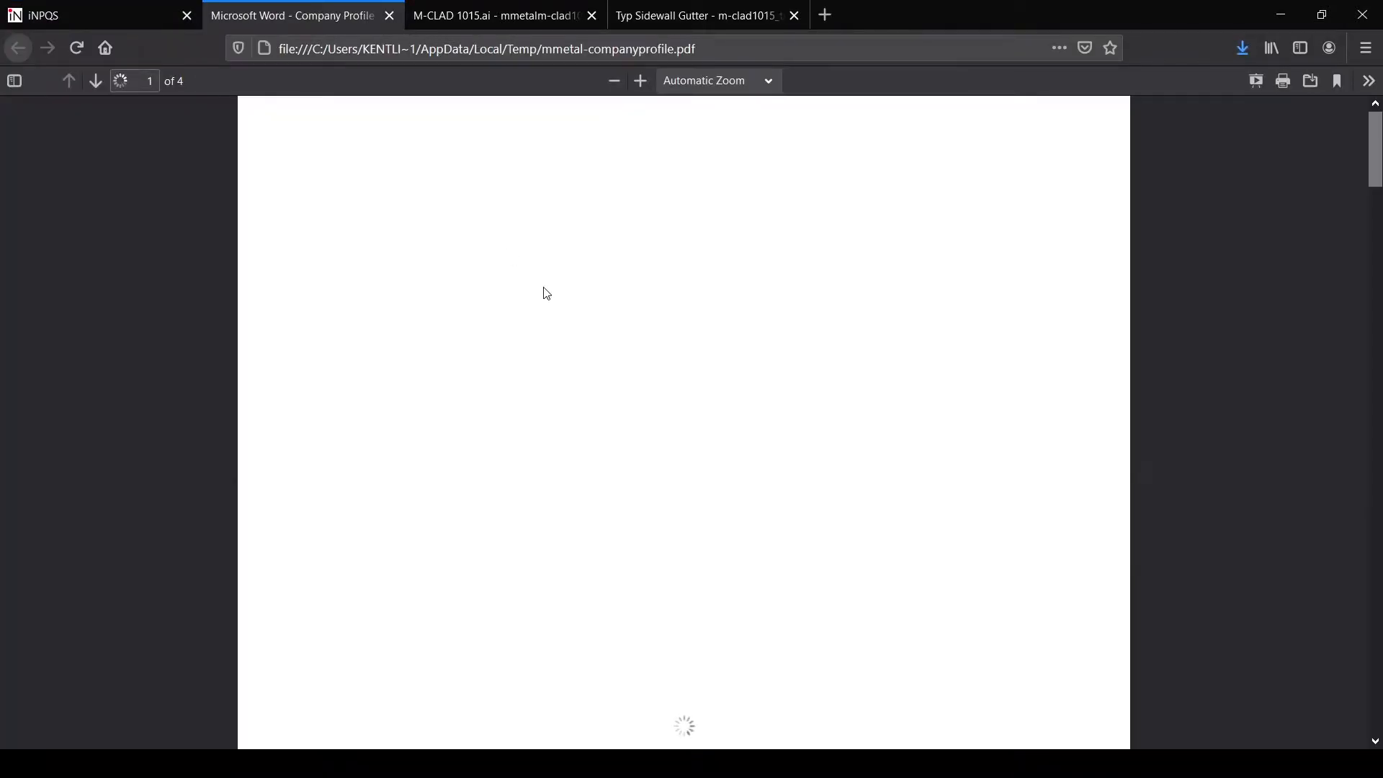
scroll(729, 290, "down", 20)
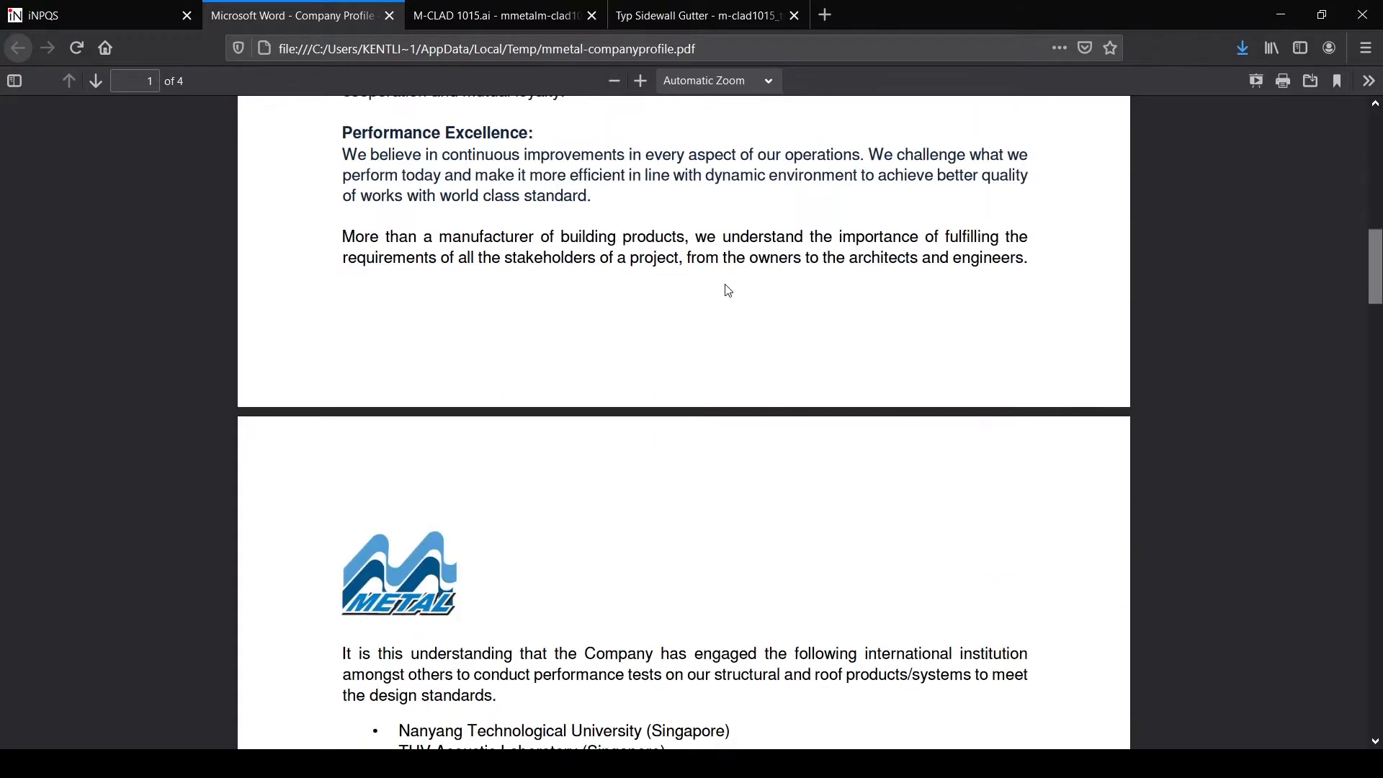
scroll(727, 291, "down", 5)
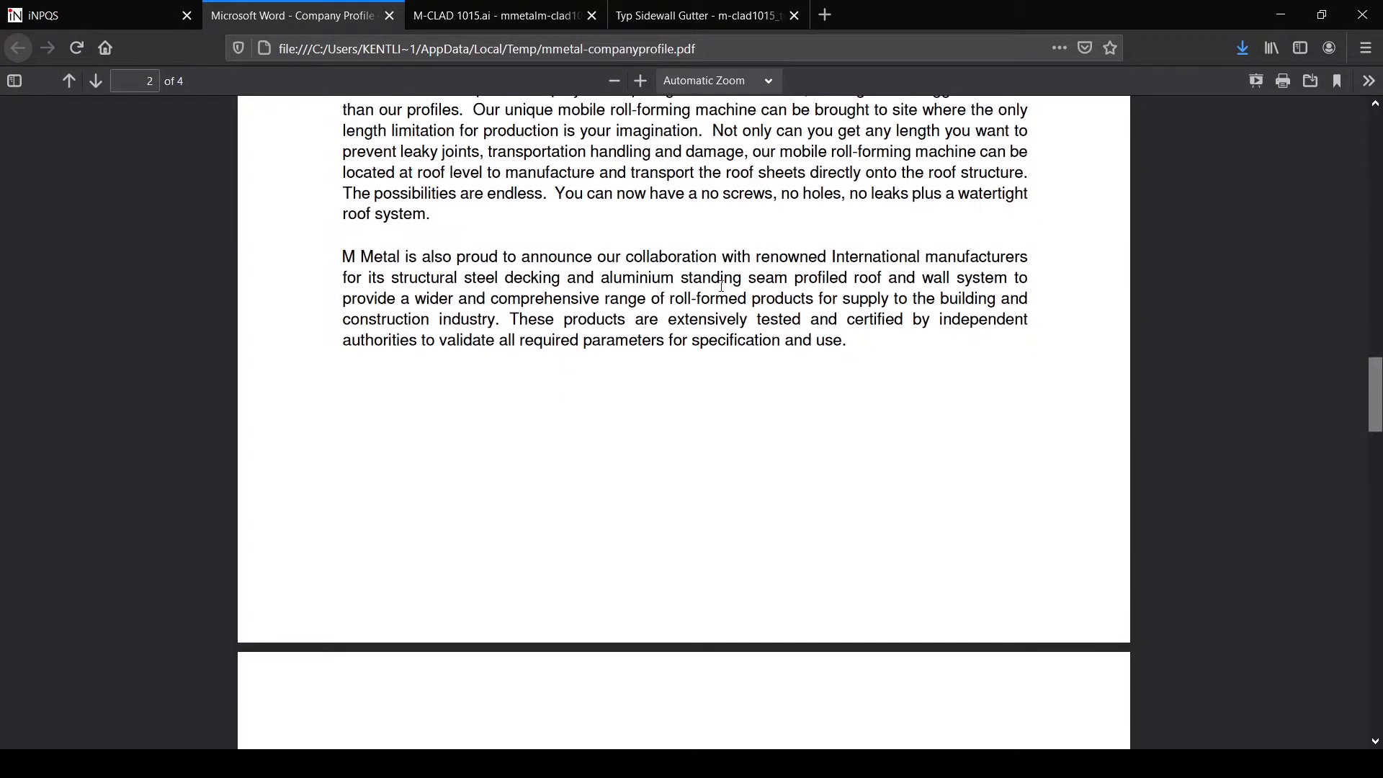
left_click(93, 11)
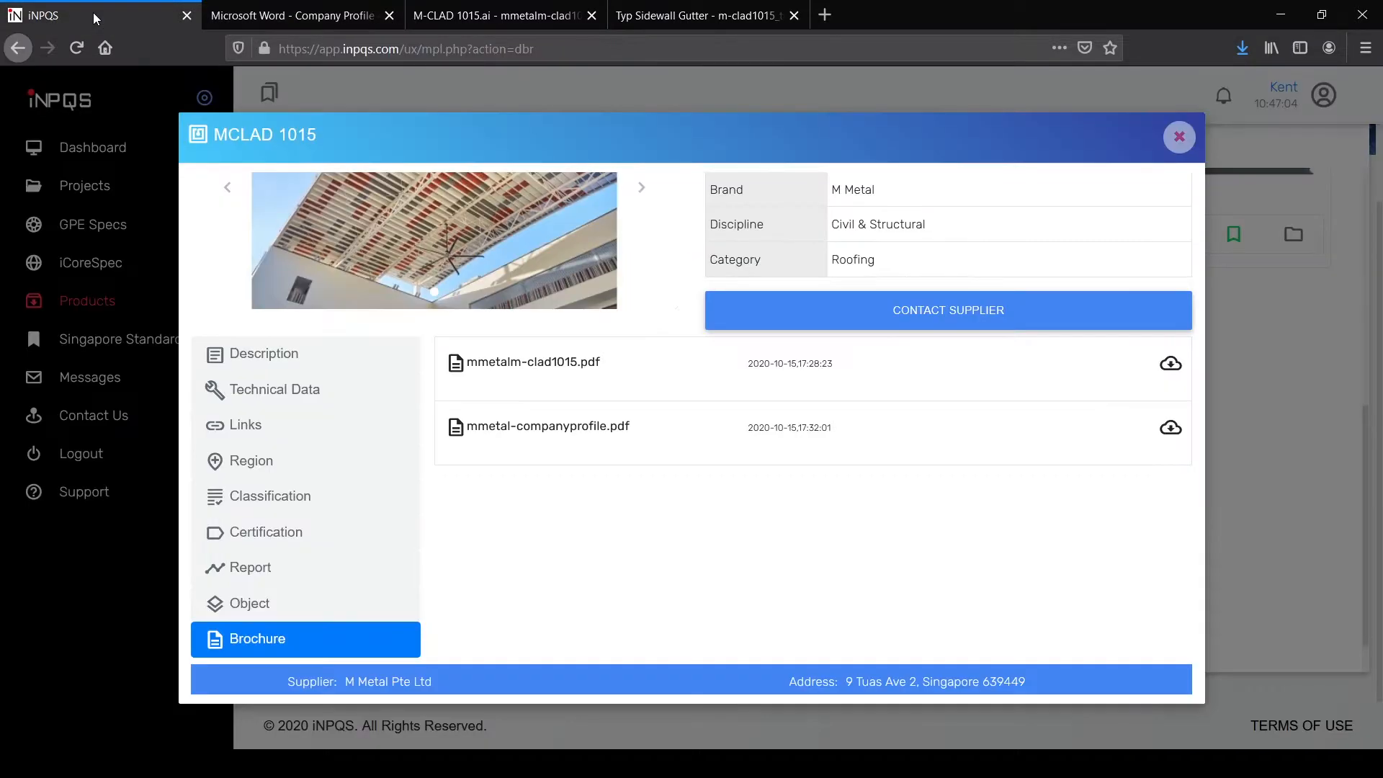
Step: Close the MCLAD 1015 product details, dismiss the Discipline filter, and go to My Projects
left_click(1179, 138)
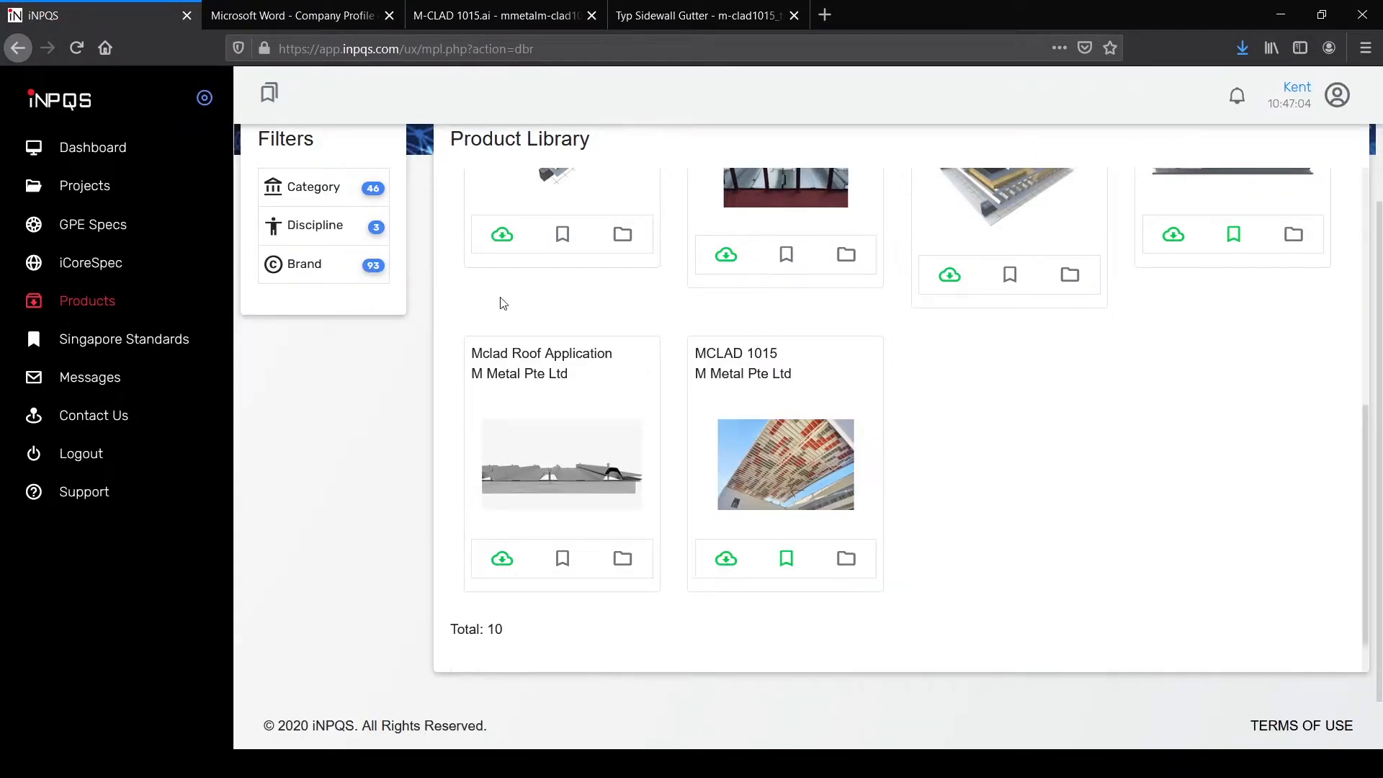
left_click(326, 225)
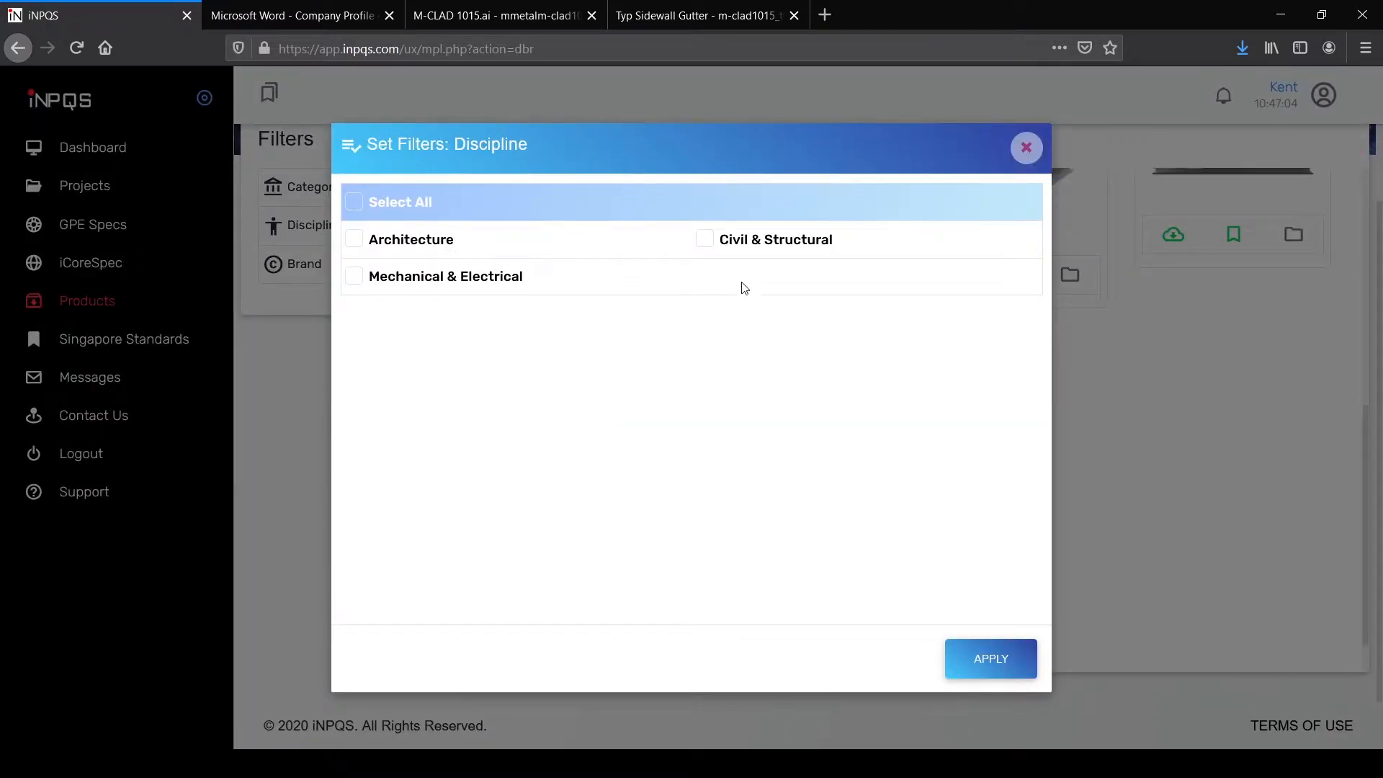
left_click(1026, 148)
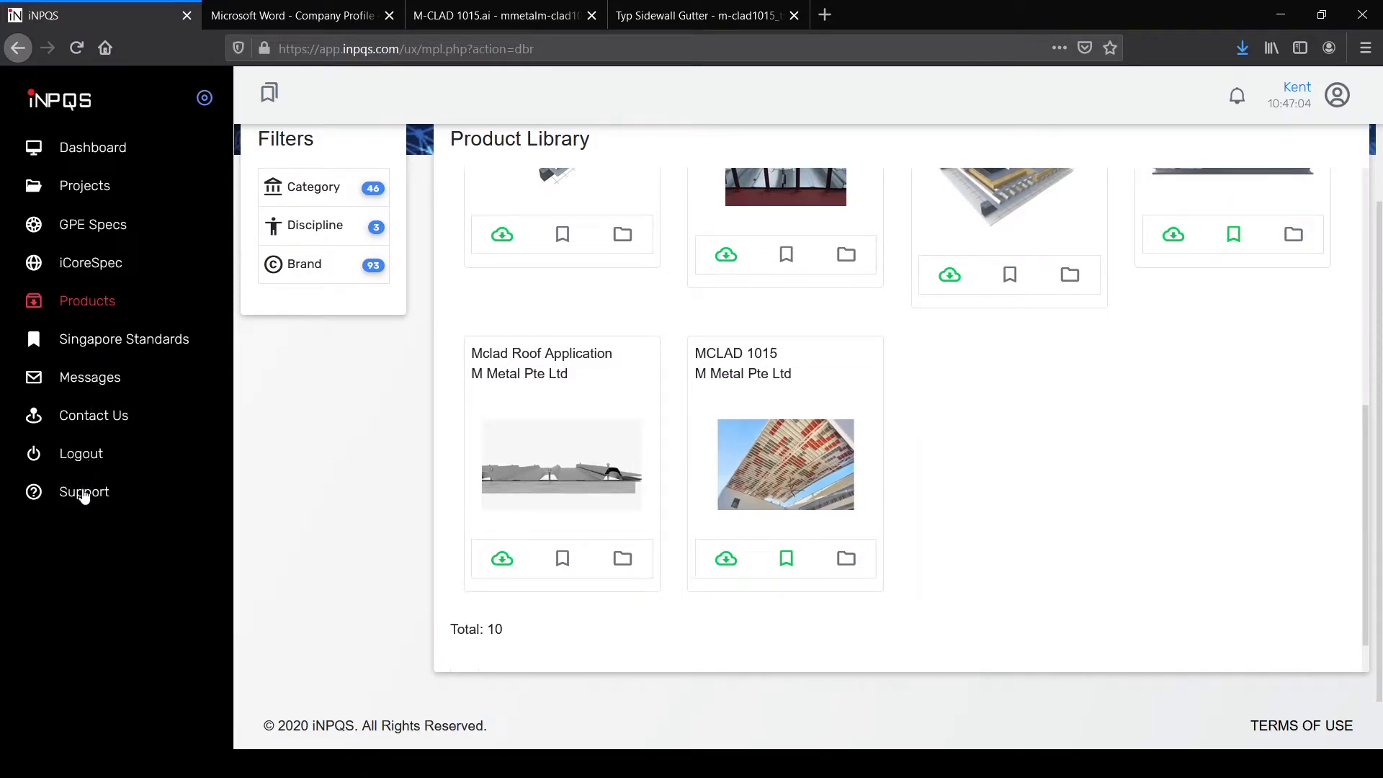
left_click(99, 198)
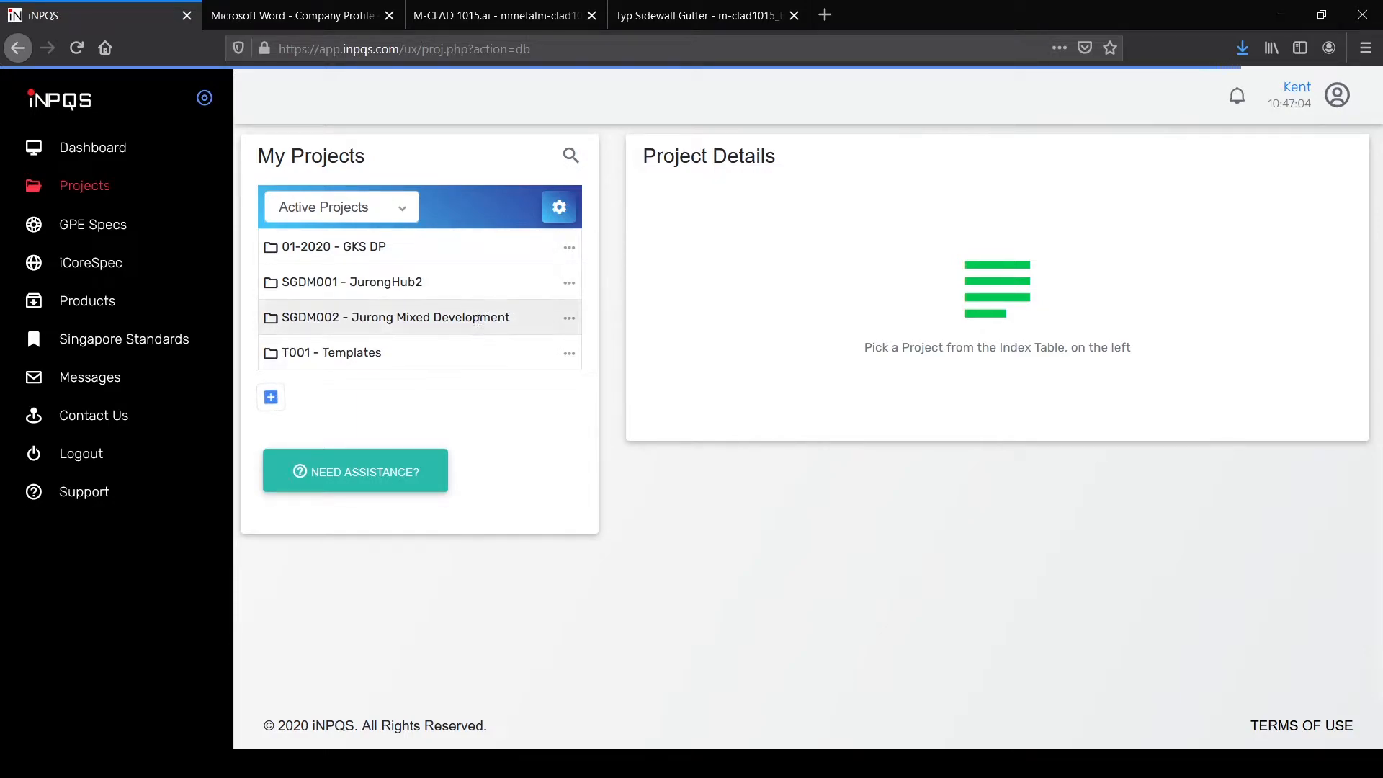
Step: Start a new project titled Bedok New Town Development with reference SGDM003
left_click(270, 398)
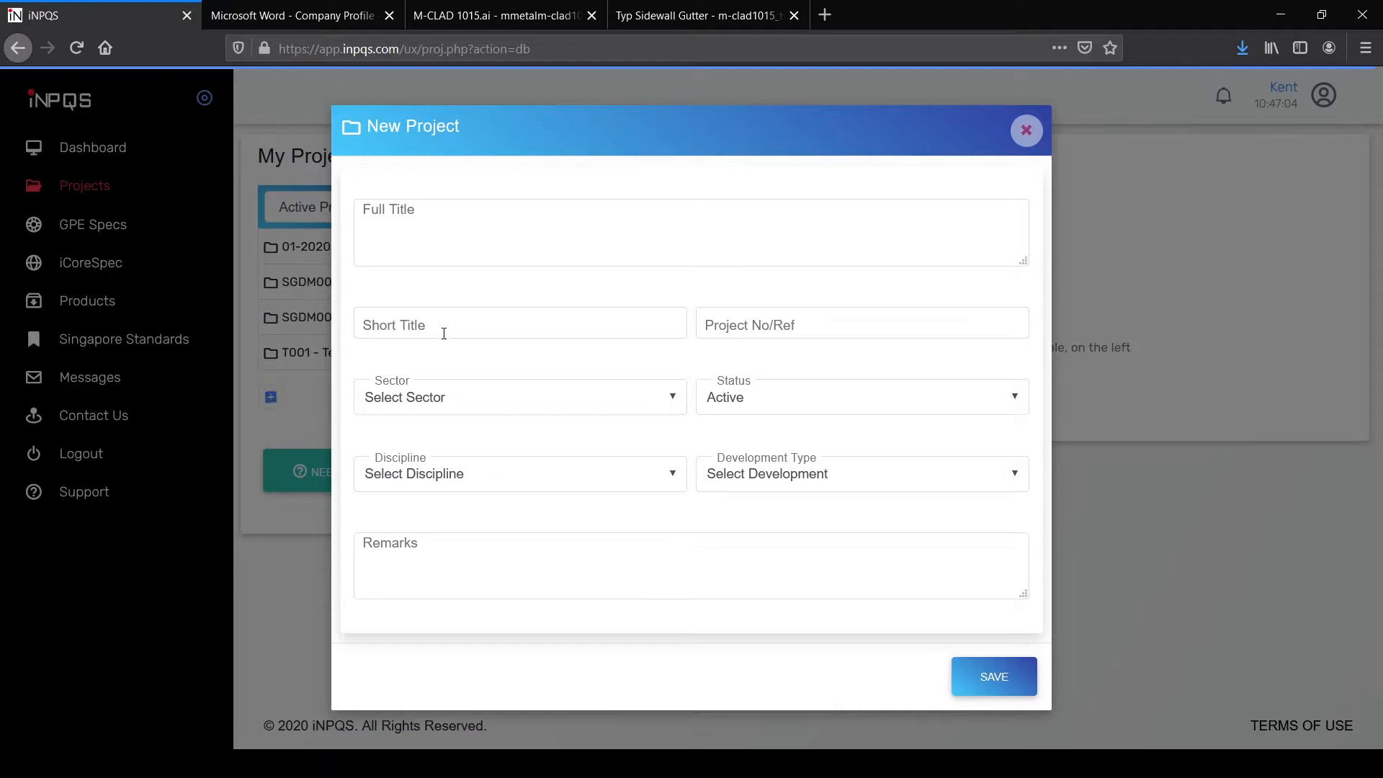
left_click(448, 224)
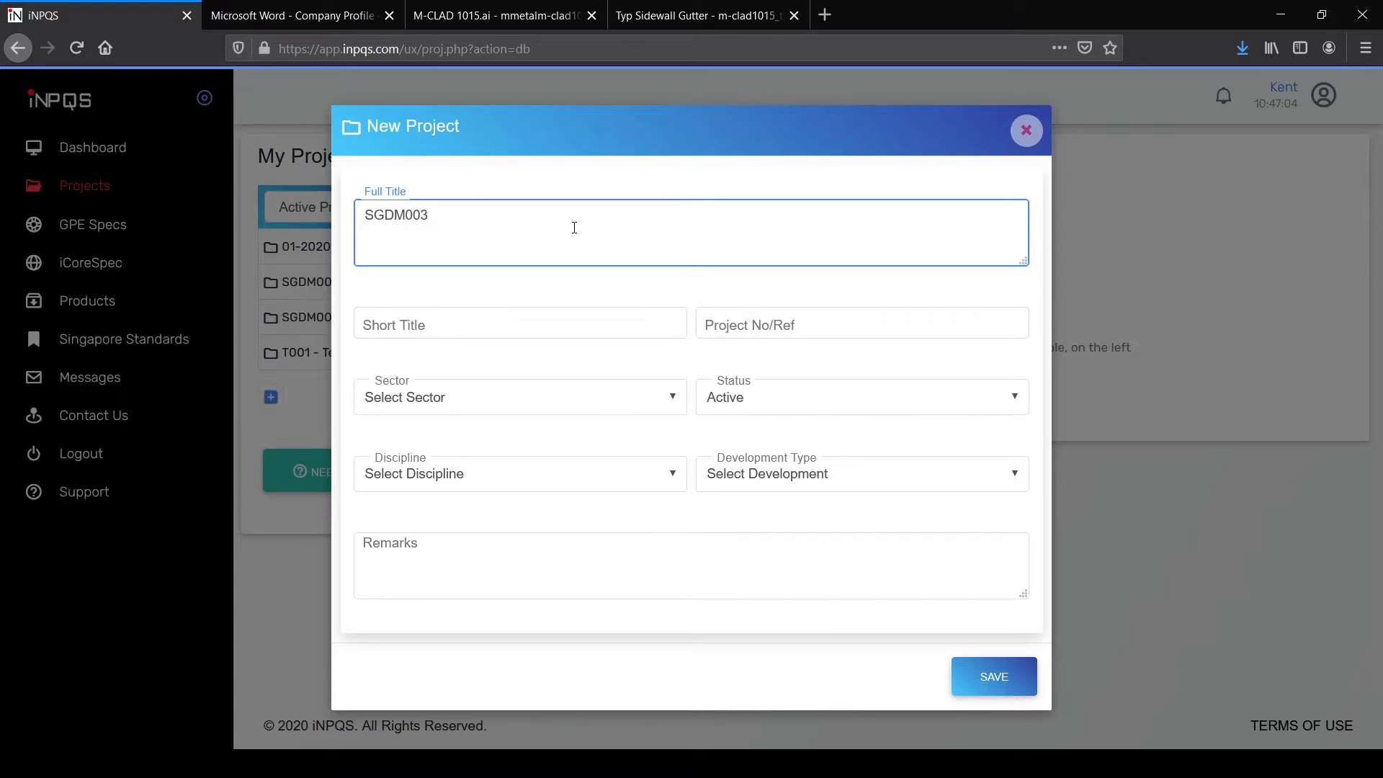
left_click(556, 319)
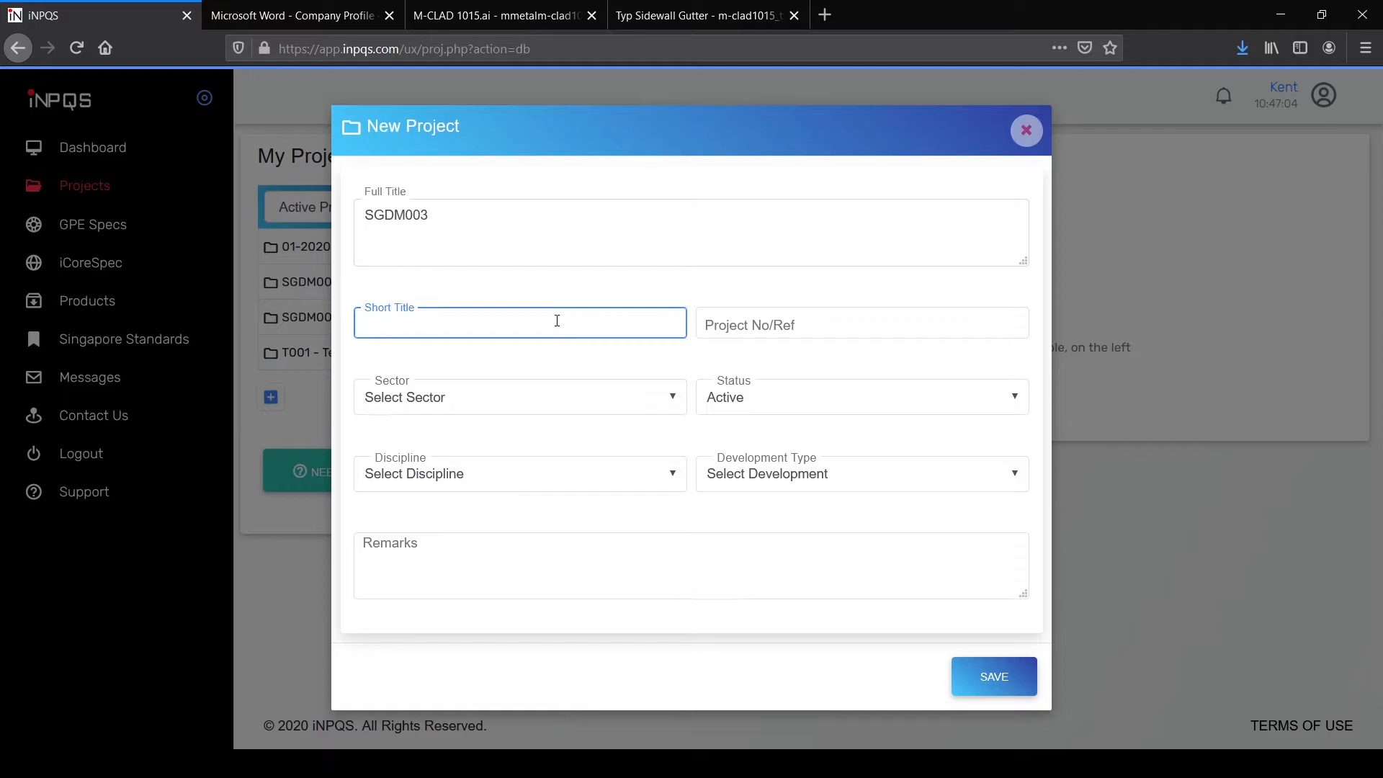
type("SGDM003")
key("Tab")
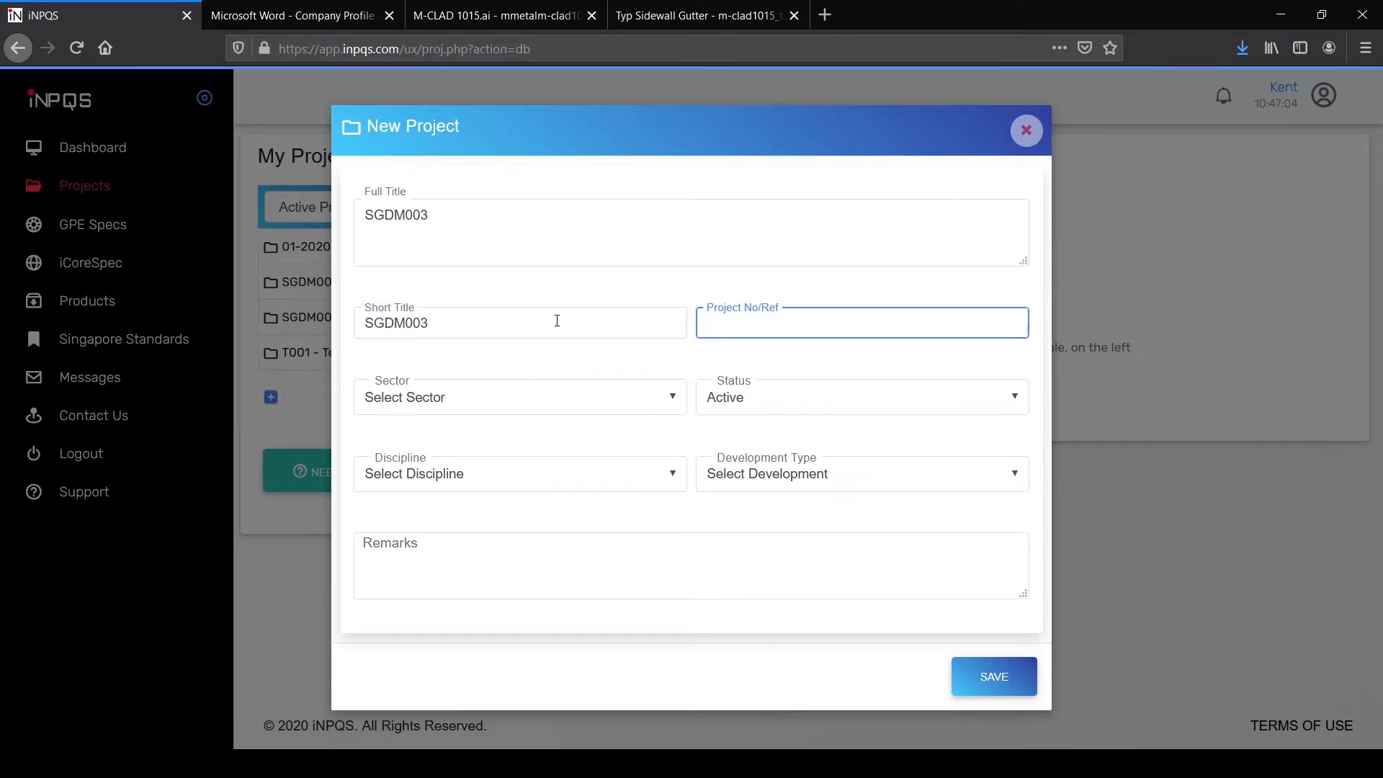
type("Bedok New Town Development")
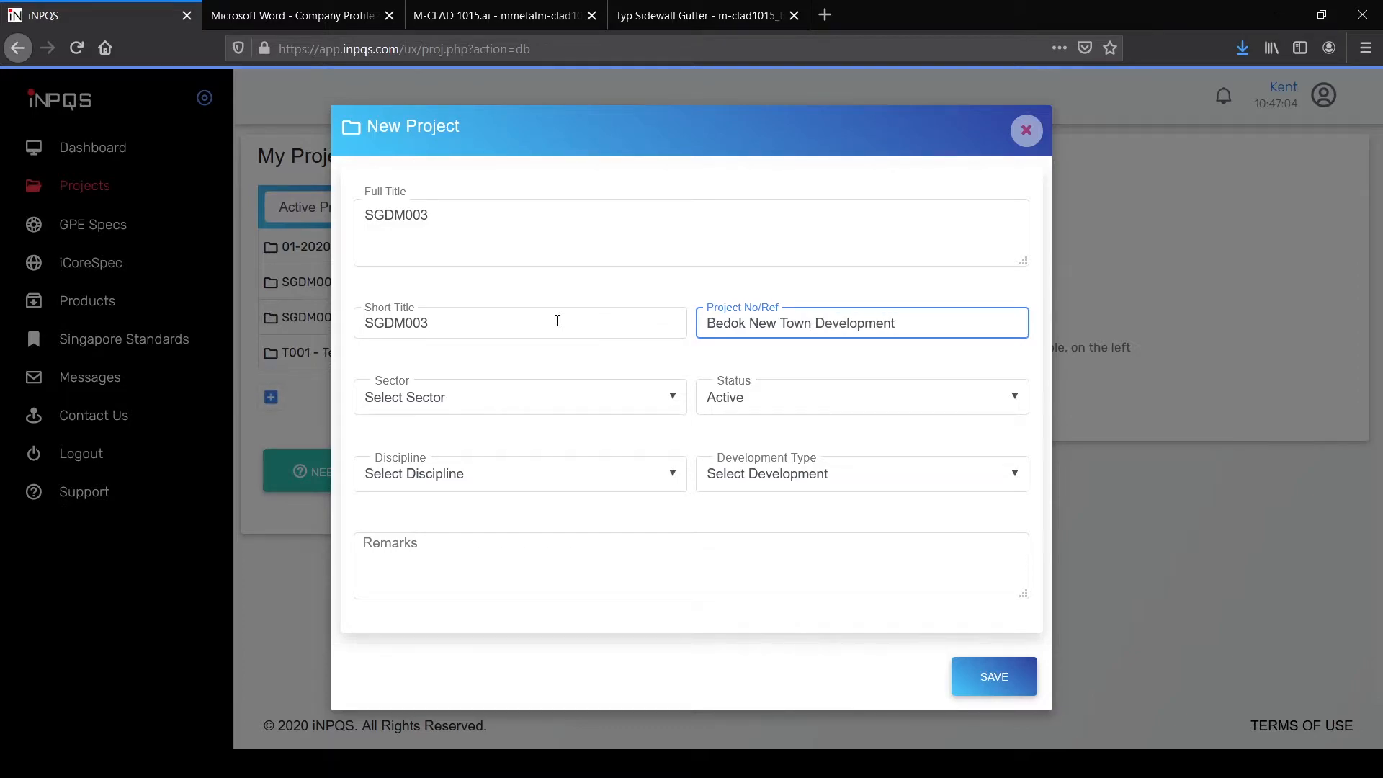
Step: Set sector Private, all disciplines and development type Commercial, then save the project
left_click(540, 394)
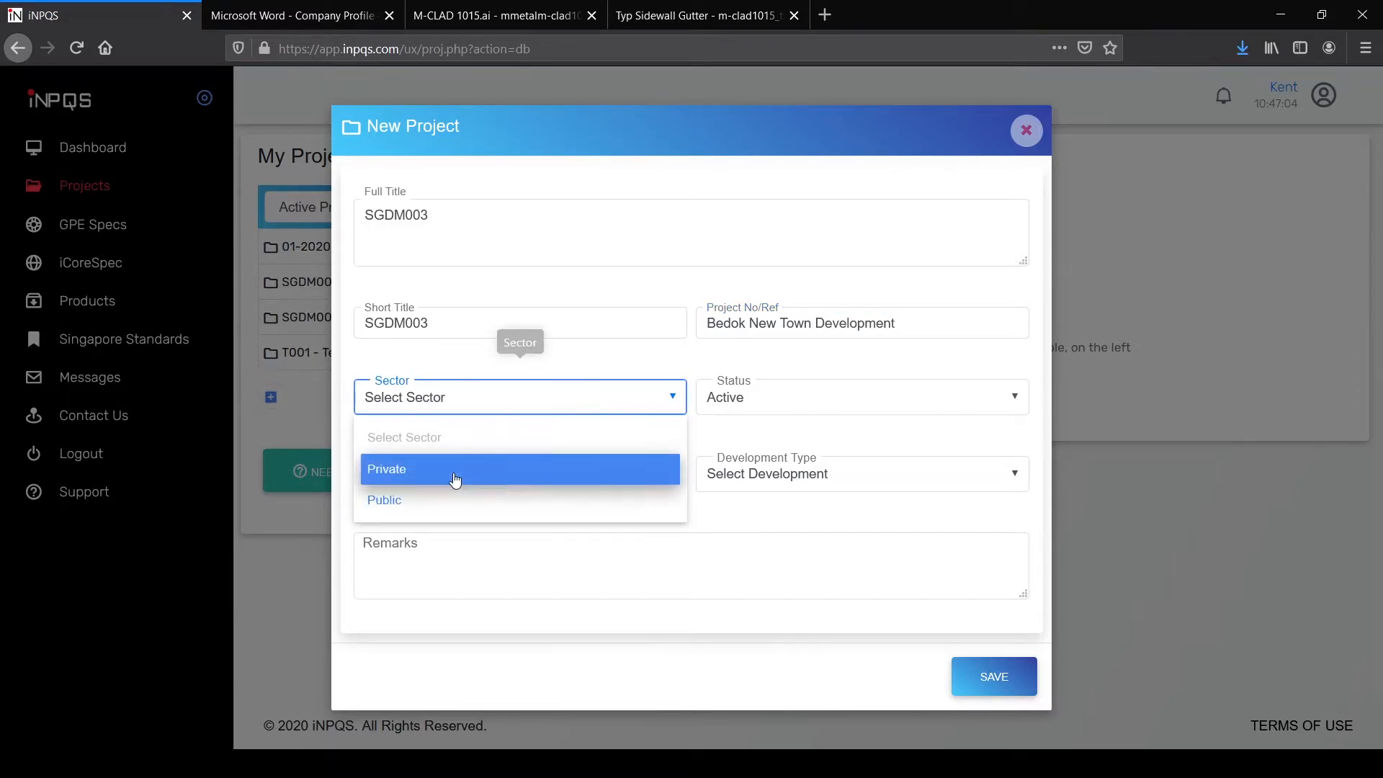
left_click(416, 481)
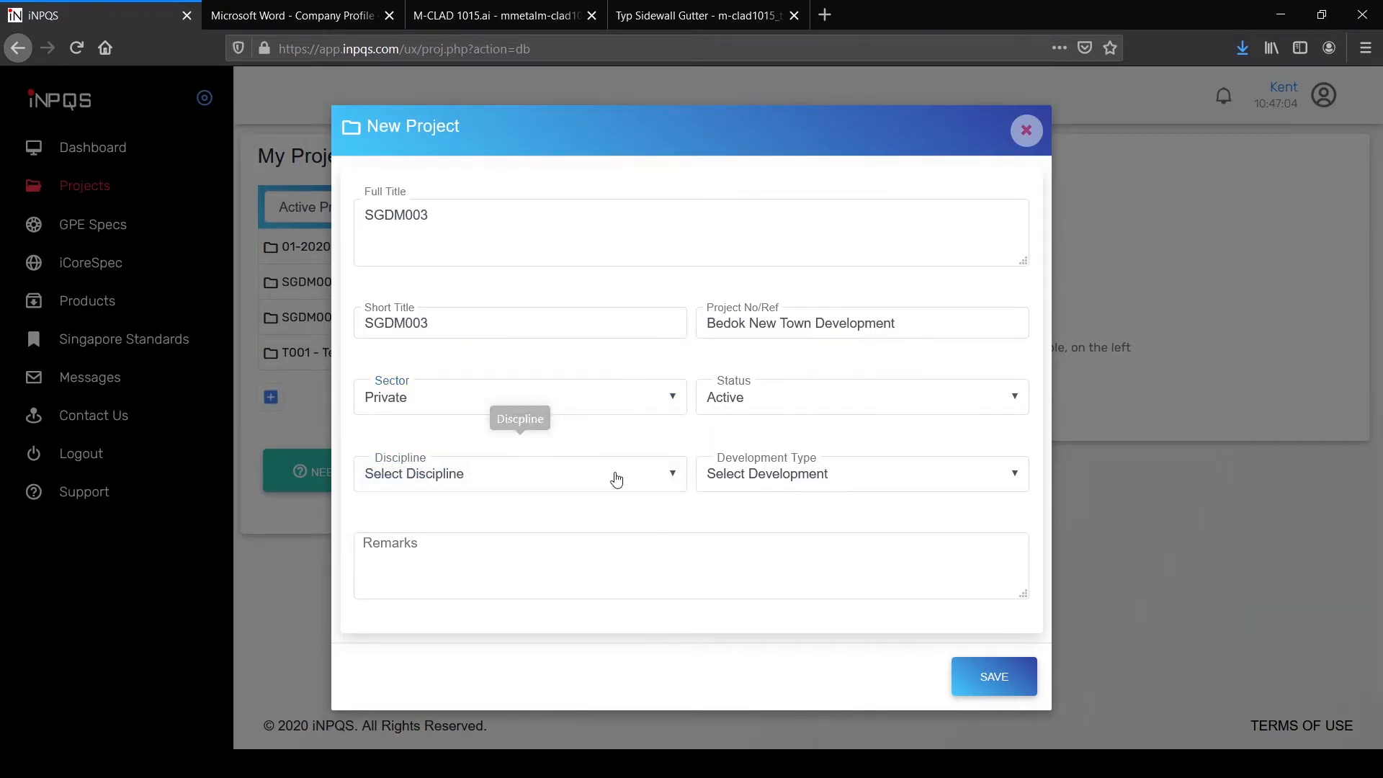
left_click(663, 481)
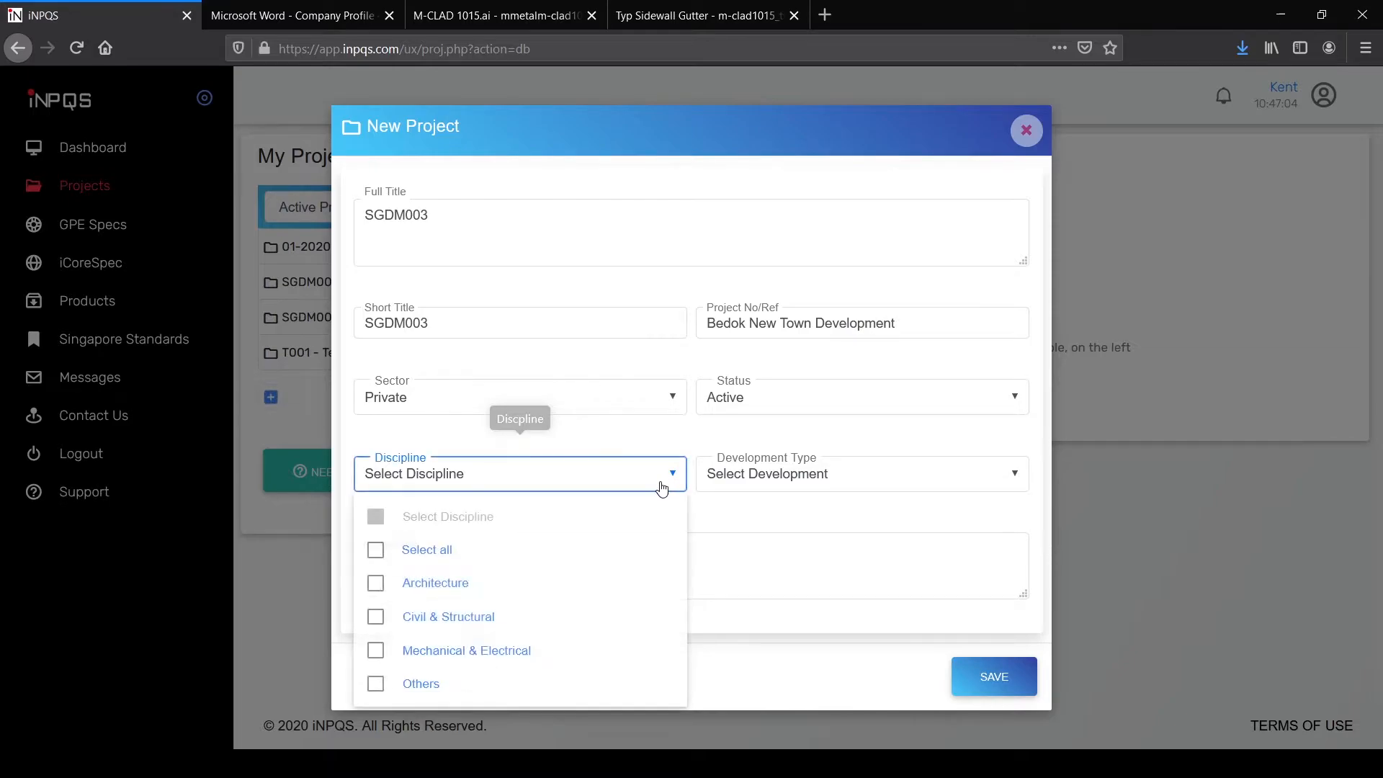
left_click(378, 552)
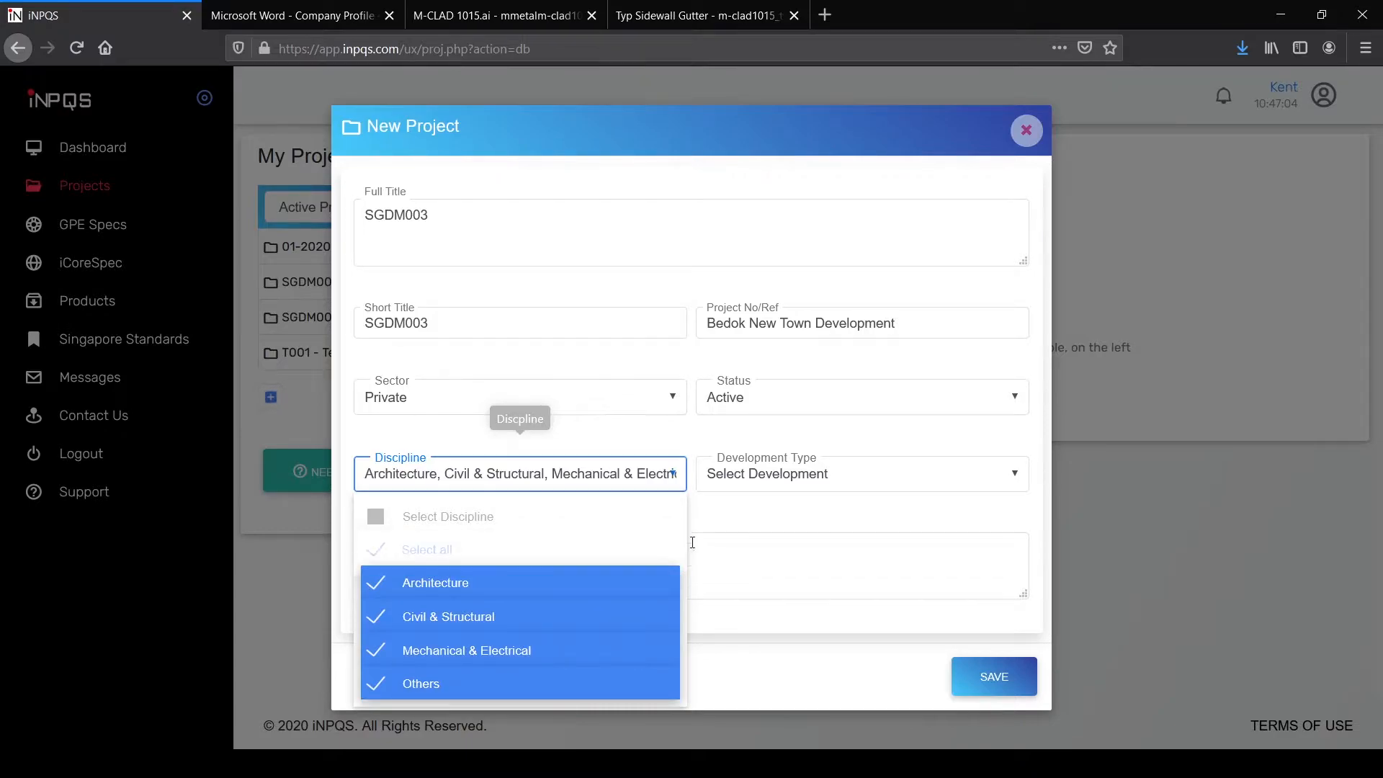
left_click(769, 513)
left_click(795, 480)
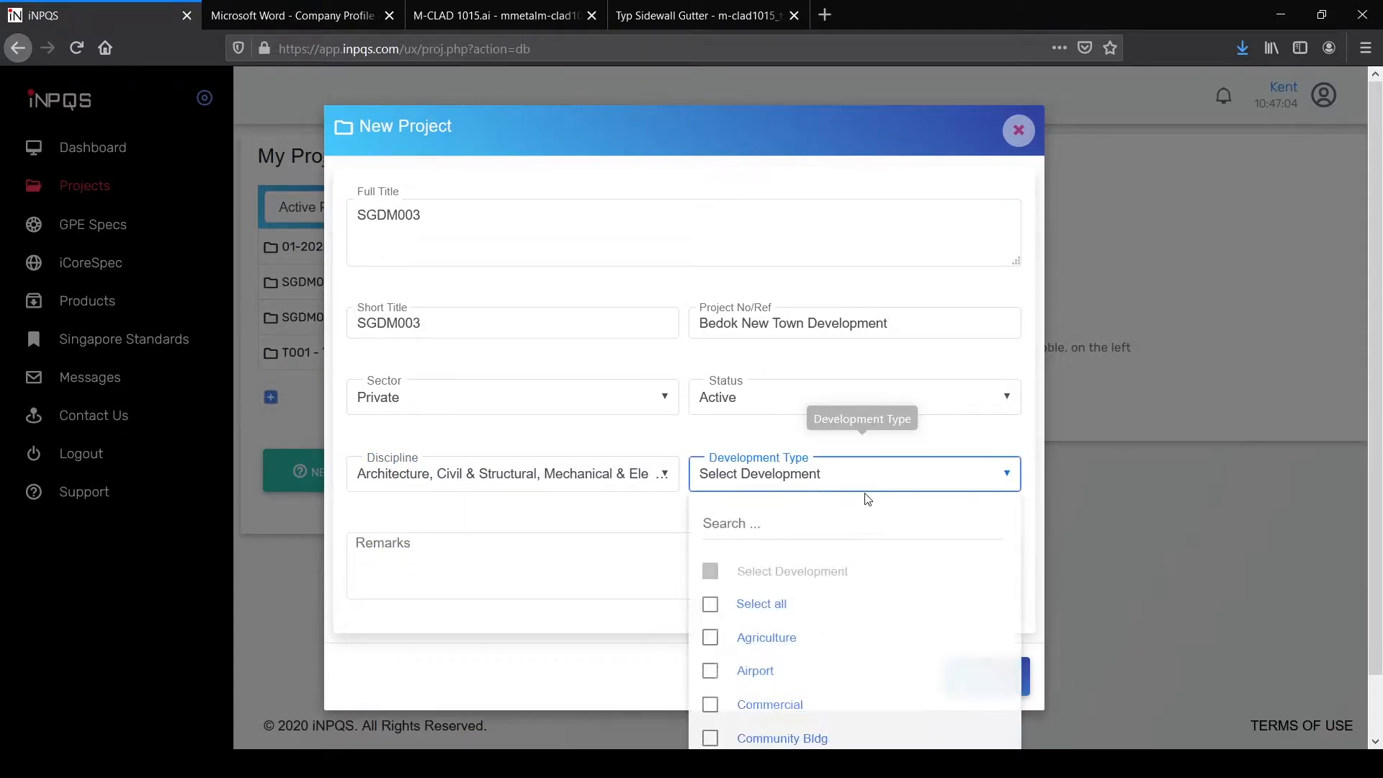
left_click_drag(1015, 558, 1010, 624)
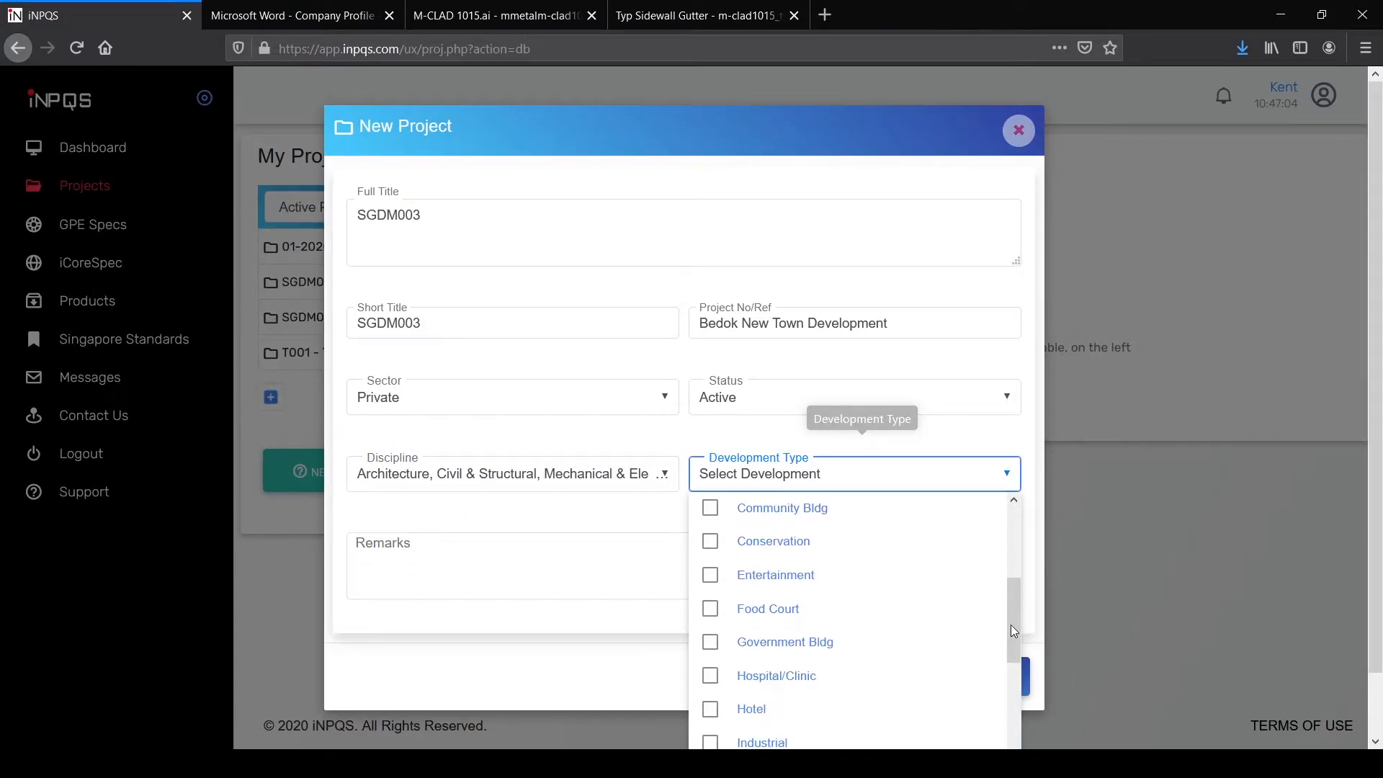
scroll(794, 603, "up", 2)
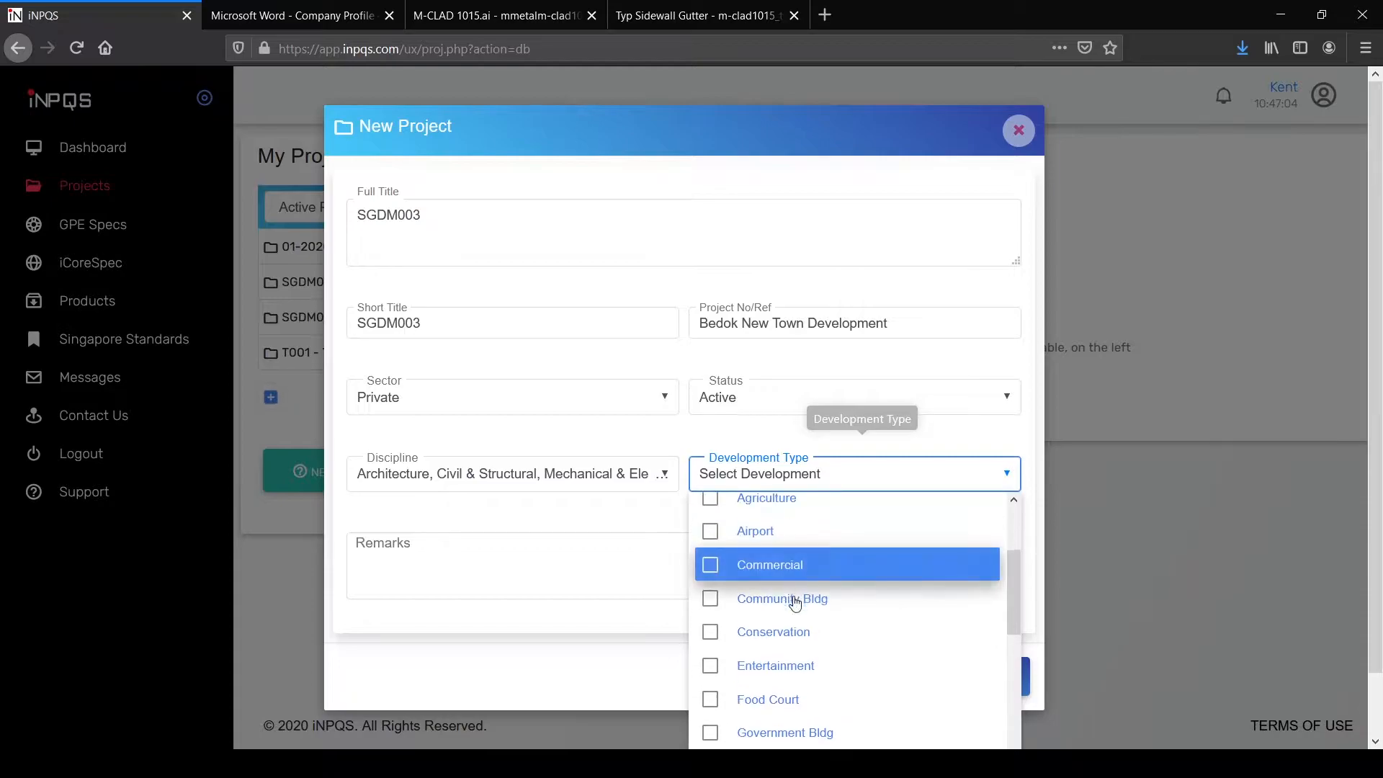
left_click(711, 572)
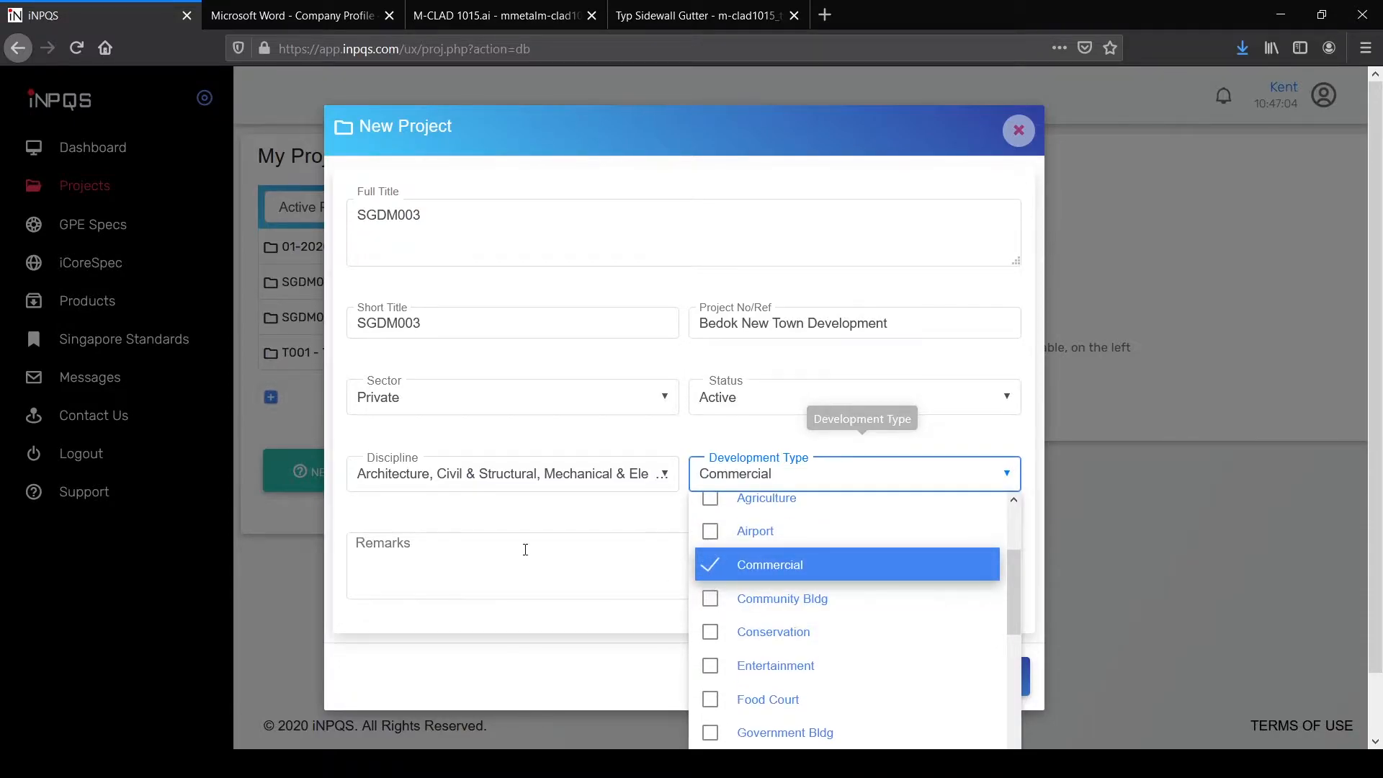
left_click(488, 561)
left_click(988, 678)
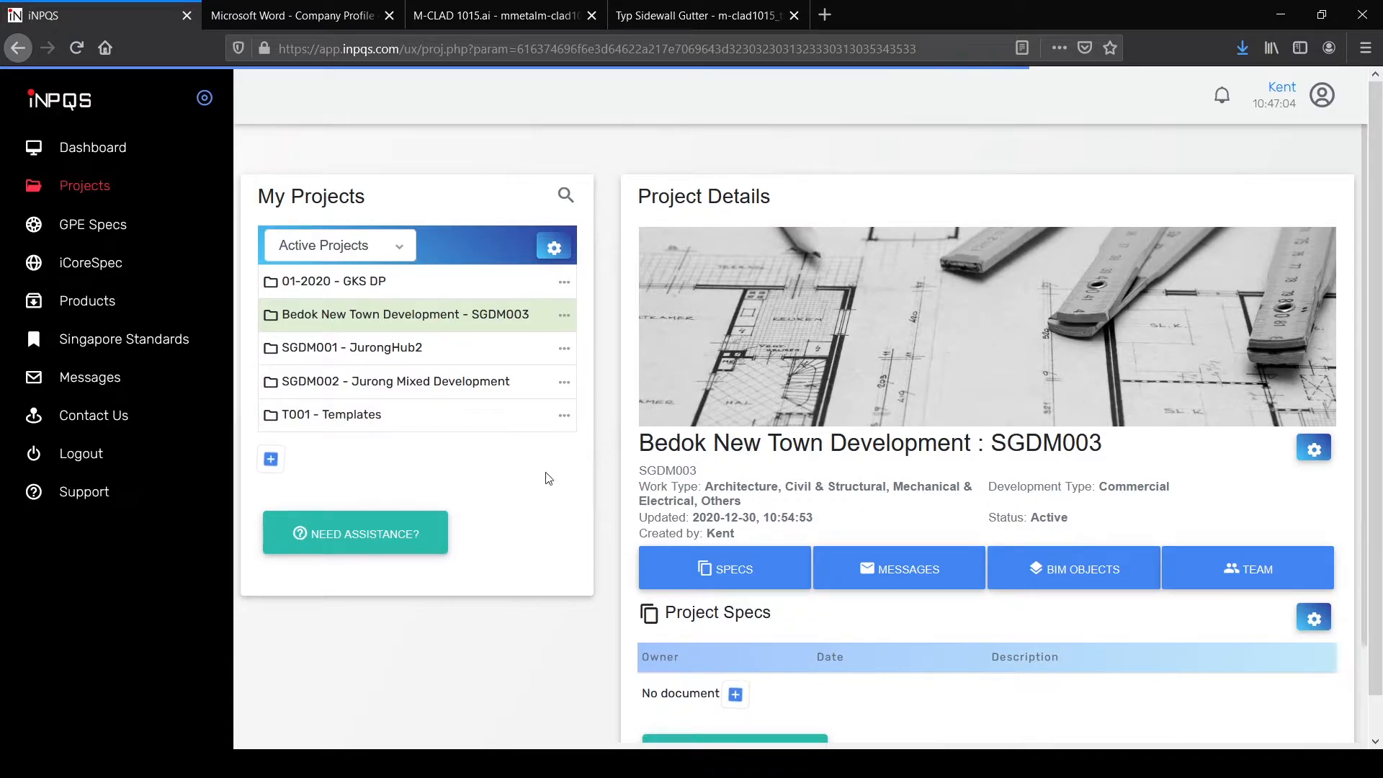
scroll(1095, 410, "down", 2)
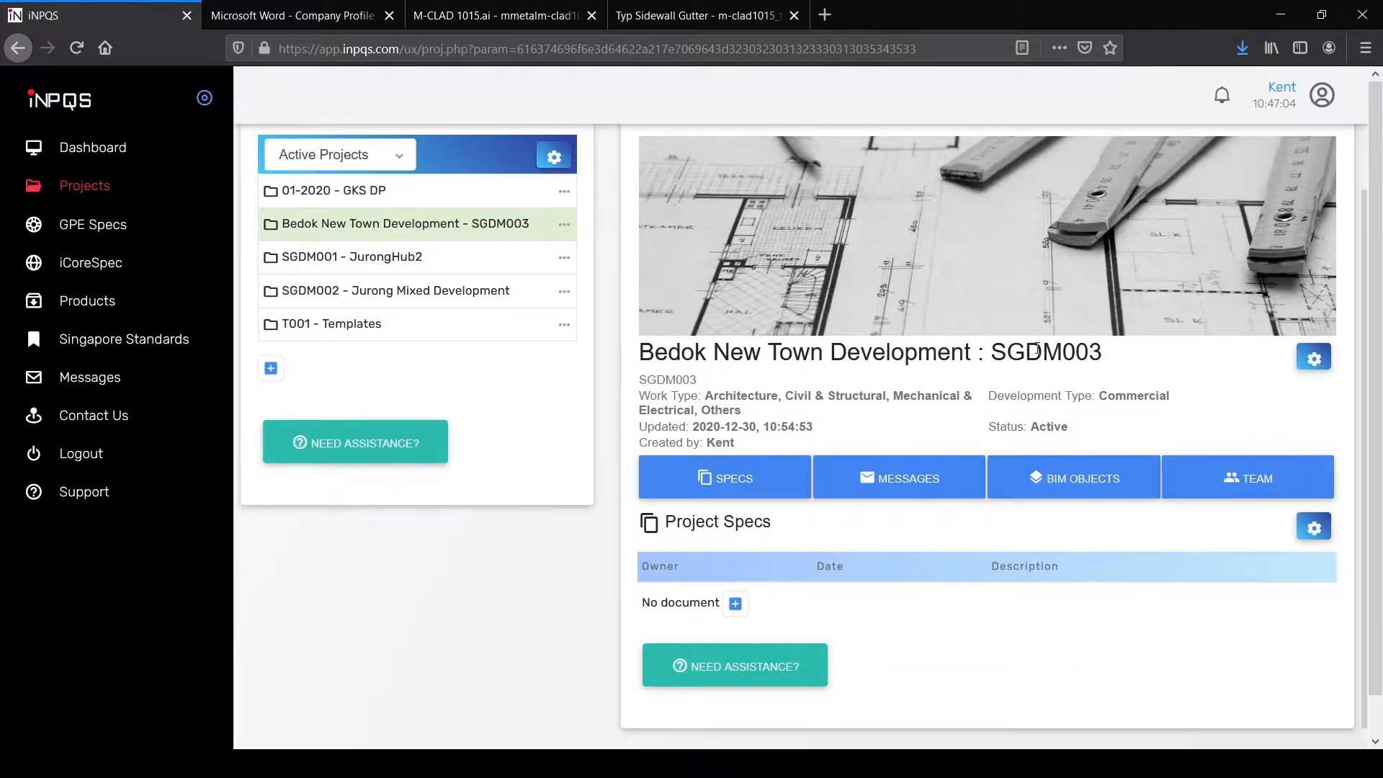
scroll(1037, 348, "up", 2)
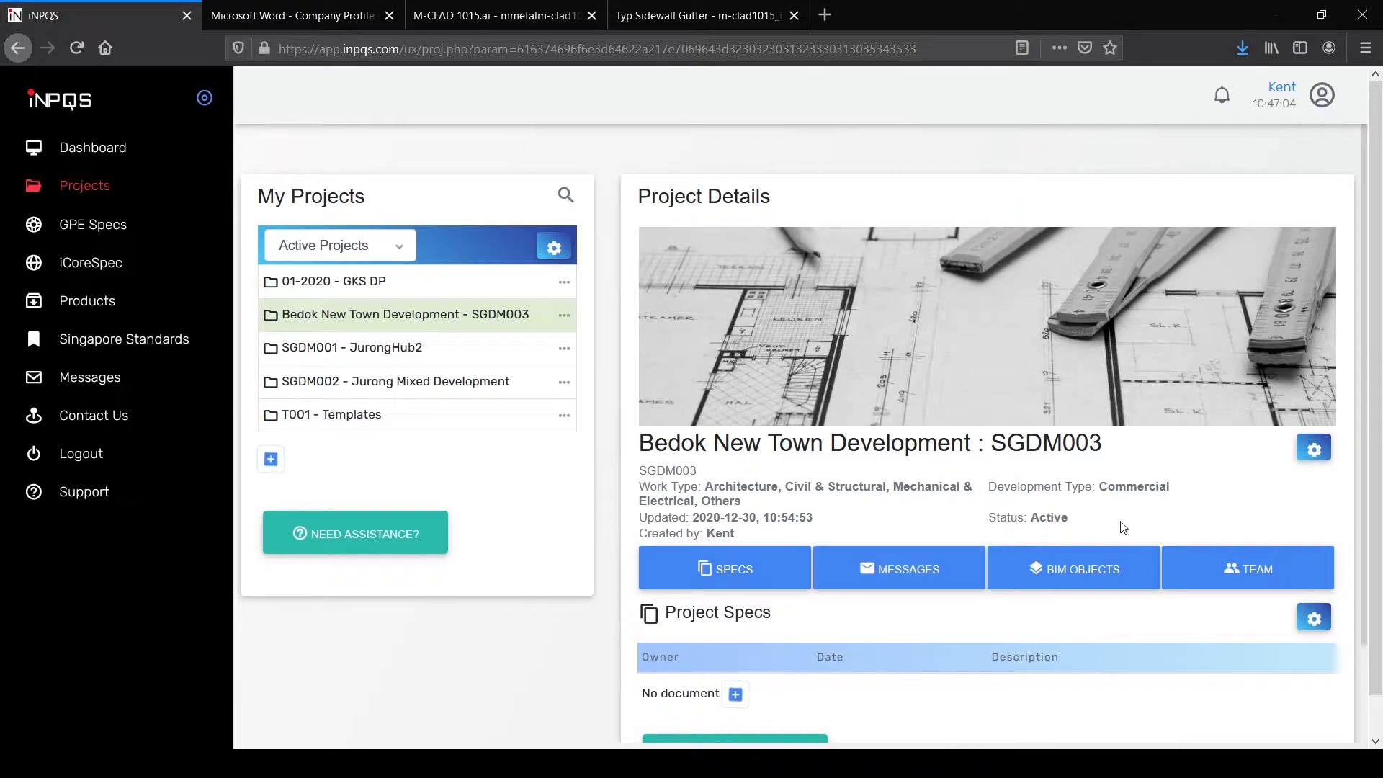
scroll(1121, 528, "down", 2)
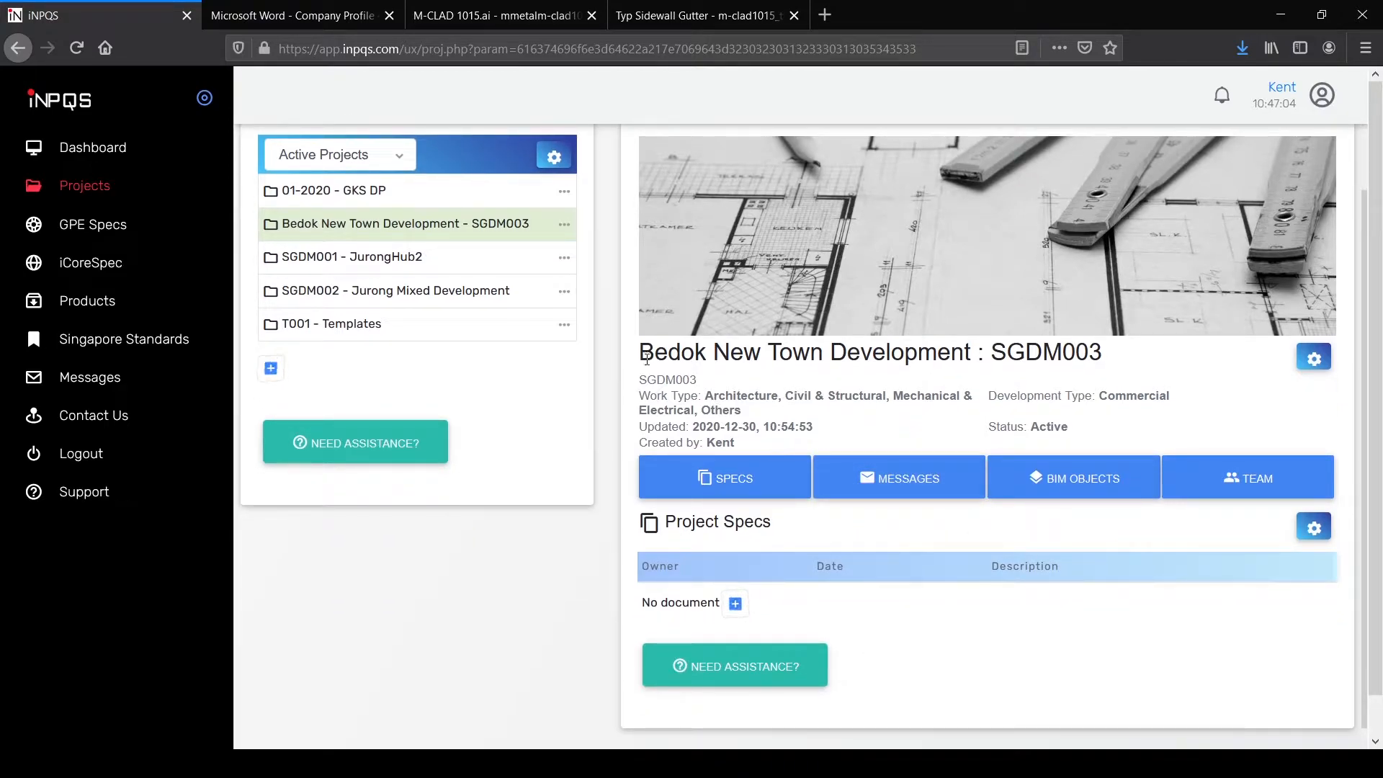
scroll(766, 504, "up", 2)
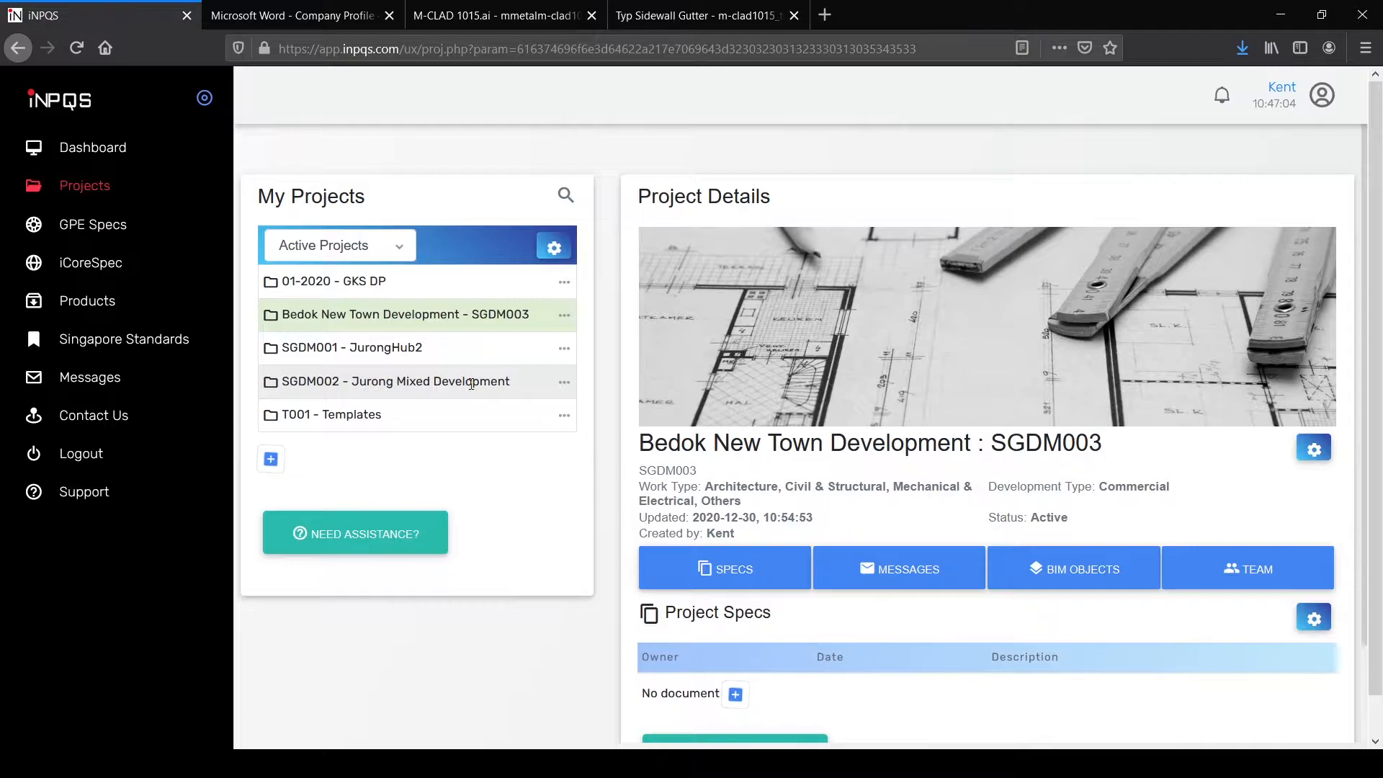
Step: Open SGDM002 Jurong Mixed Development and show its team members
left_click(471, 383)
scroll(975, 427, "down", 3)
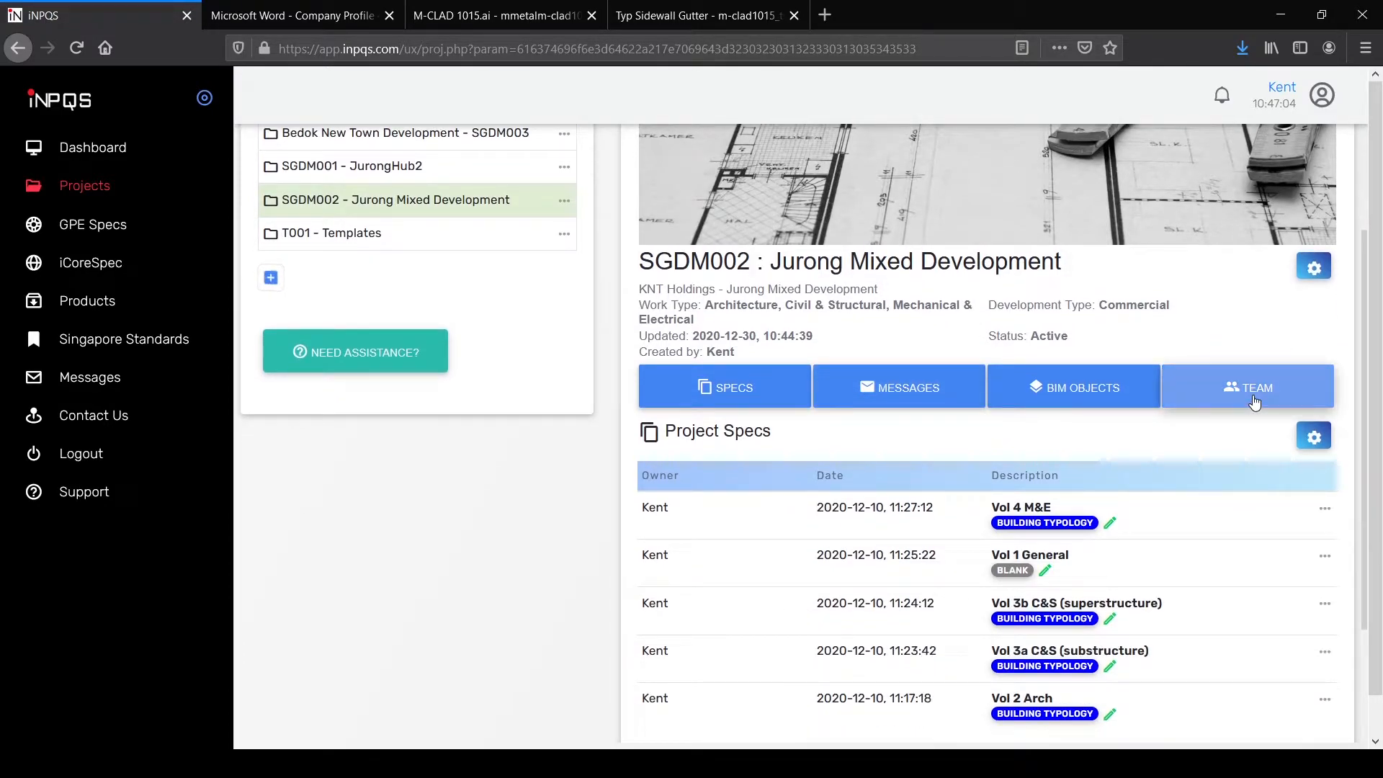
left_click(1253, 402)
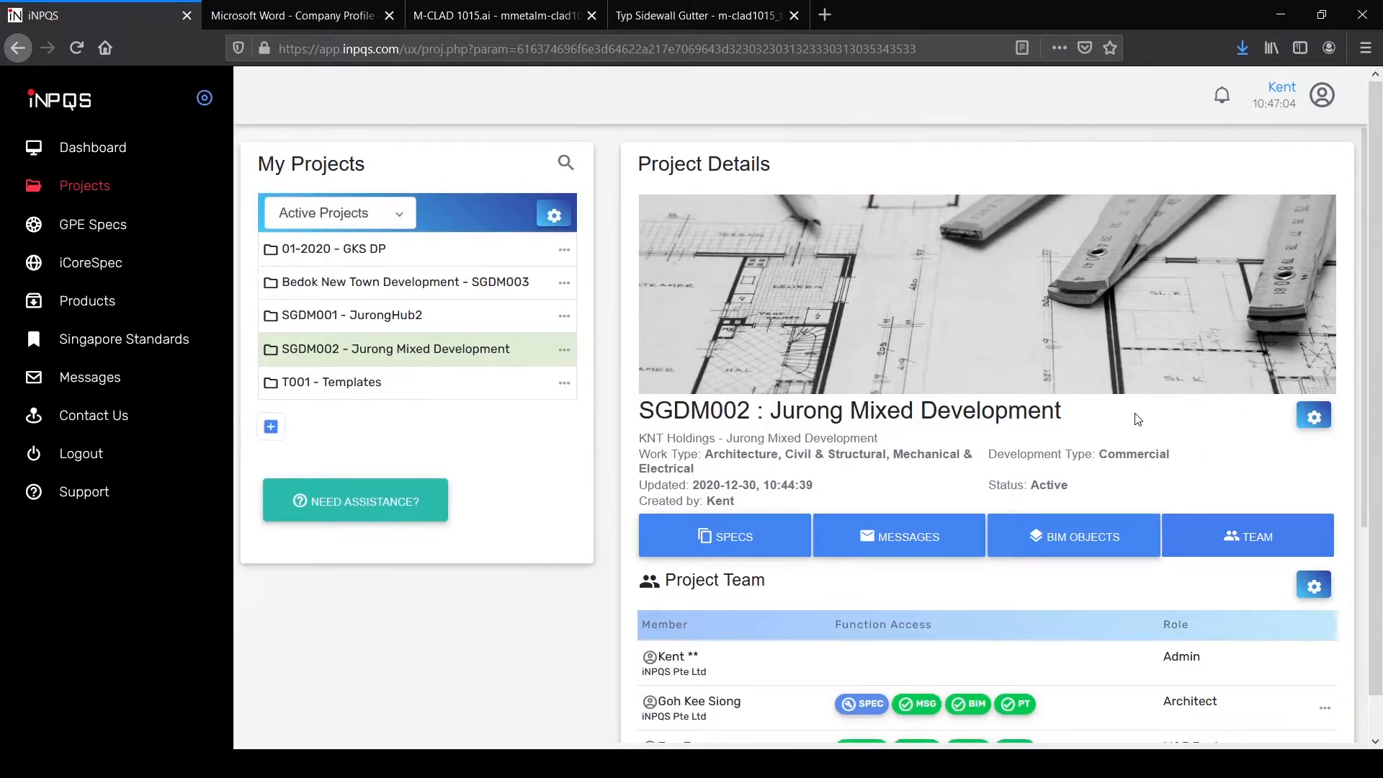
scroll(1101, 490, "down", 3)
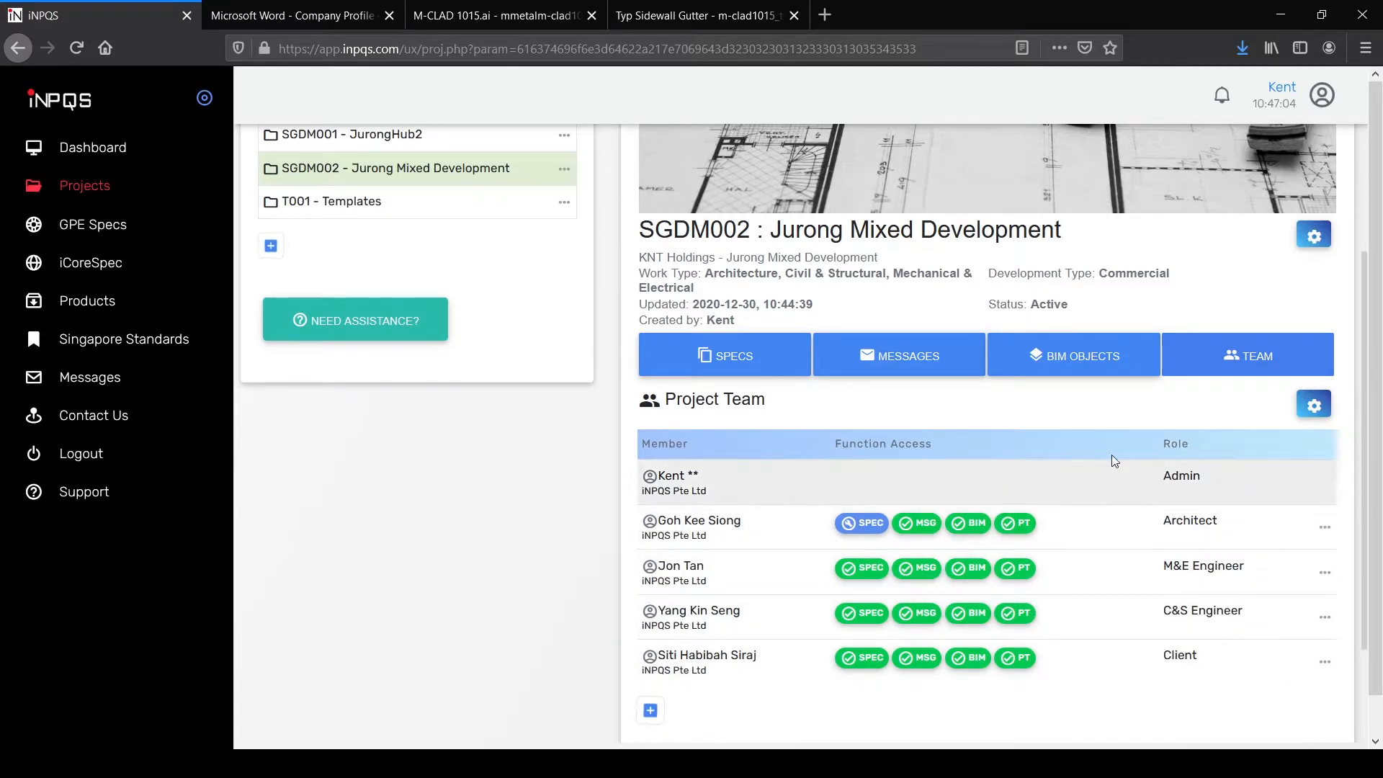
Step: Open Add Member, cancel it, and reopen the team Actions menu
left_click(1307, 410)
left_click(1283, 442)
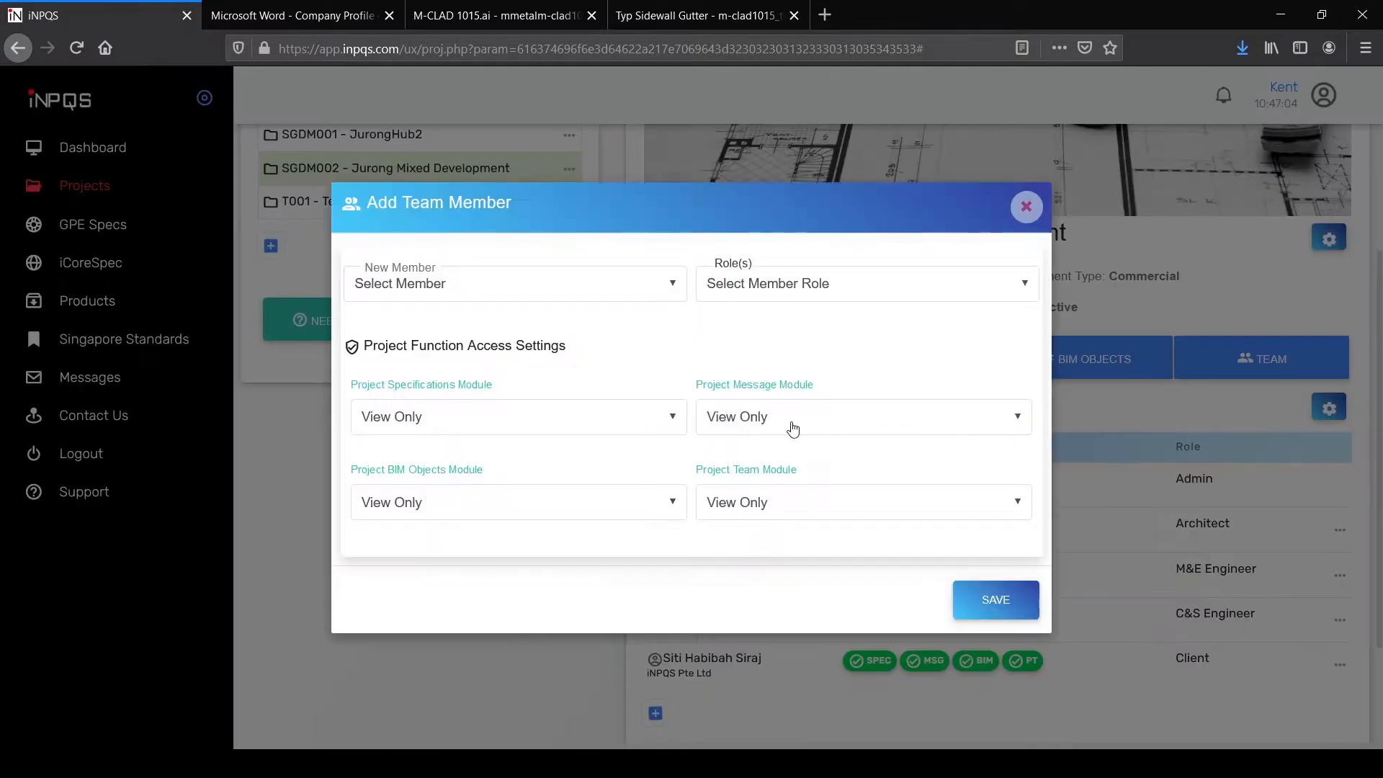
left_click(485, 282)
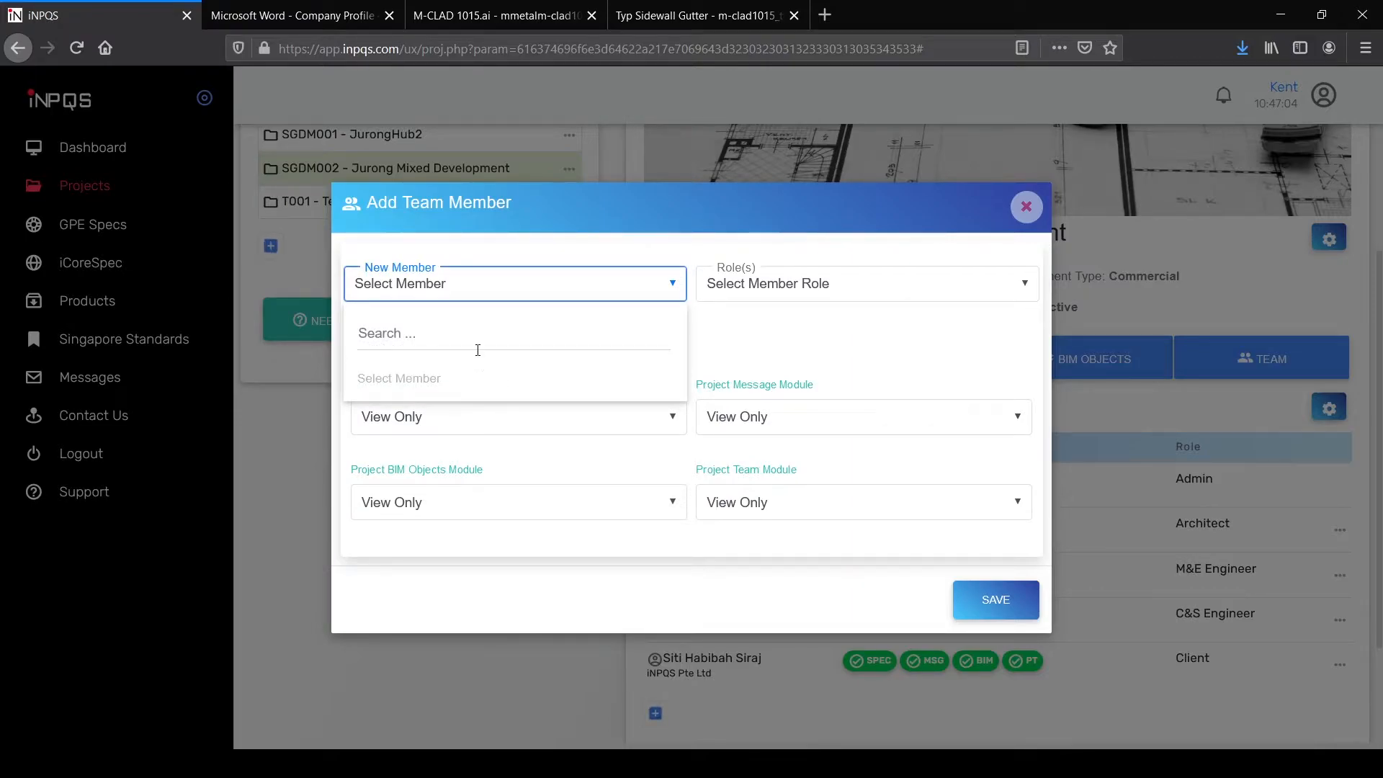
left_click(732, 358)
left_click(1023, 211)
left_click(1313, 407)
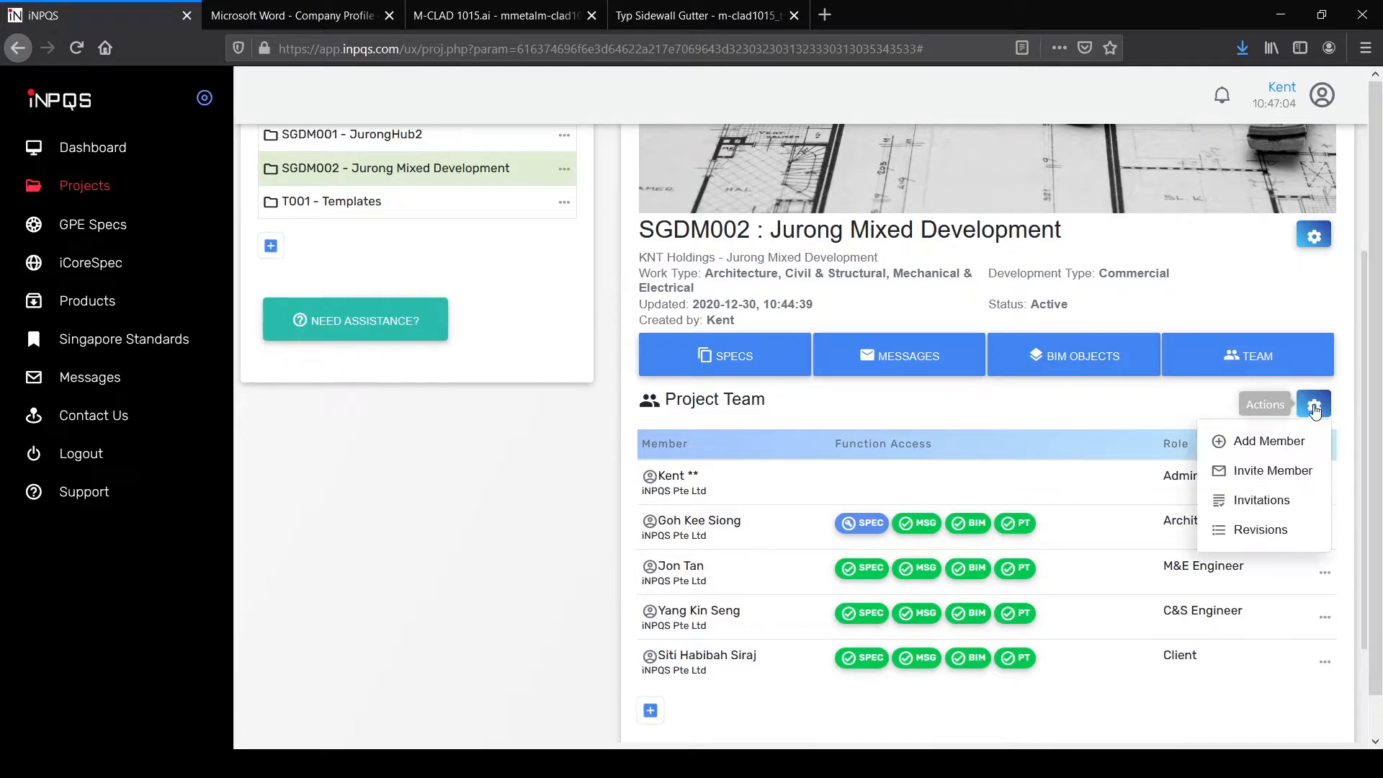
Step: Start an invitation, entering the invitee's e-mail and assigning the Quantity Surveyor role
left_click(1273, 472)
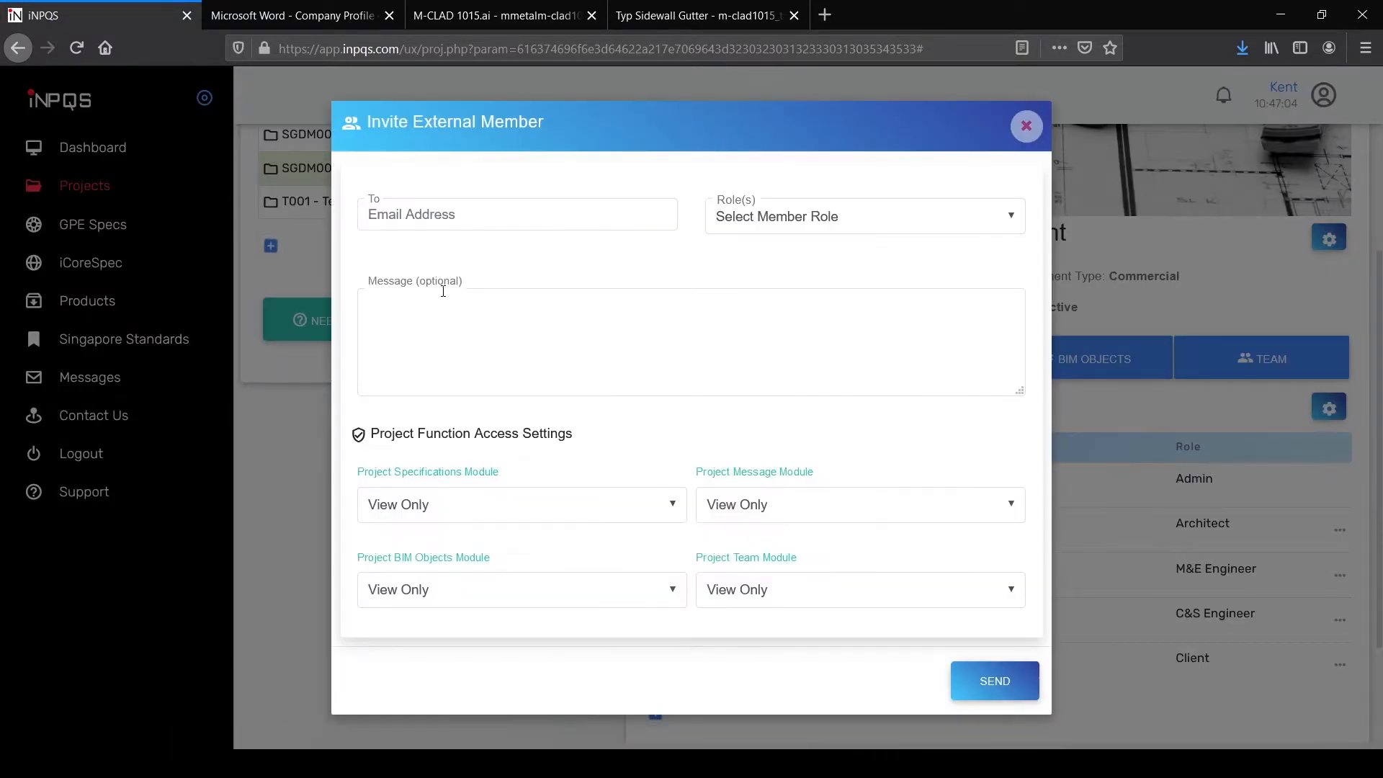
left_click(411, 219)
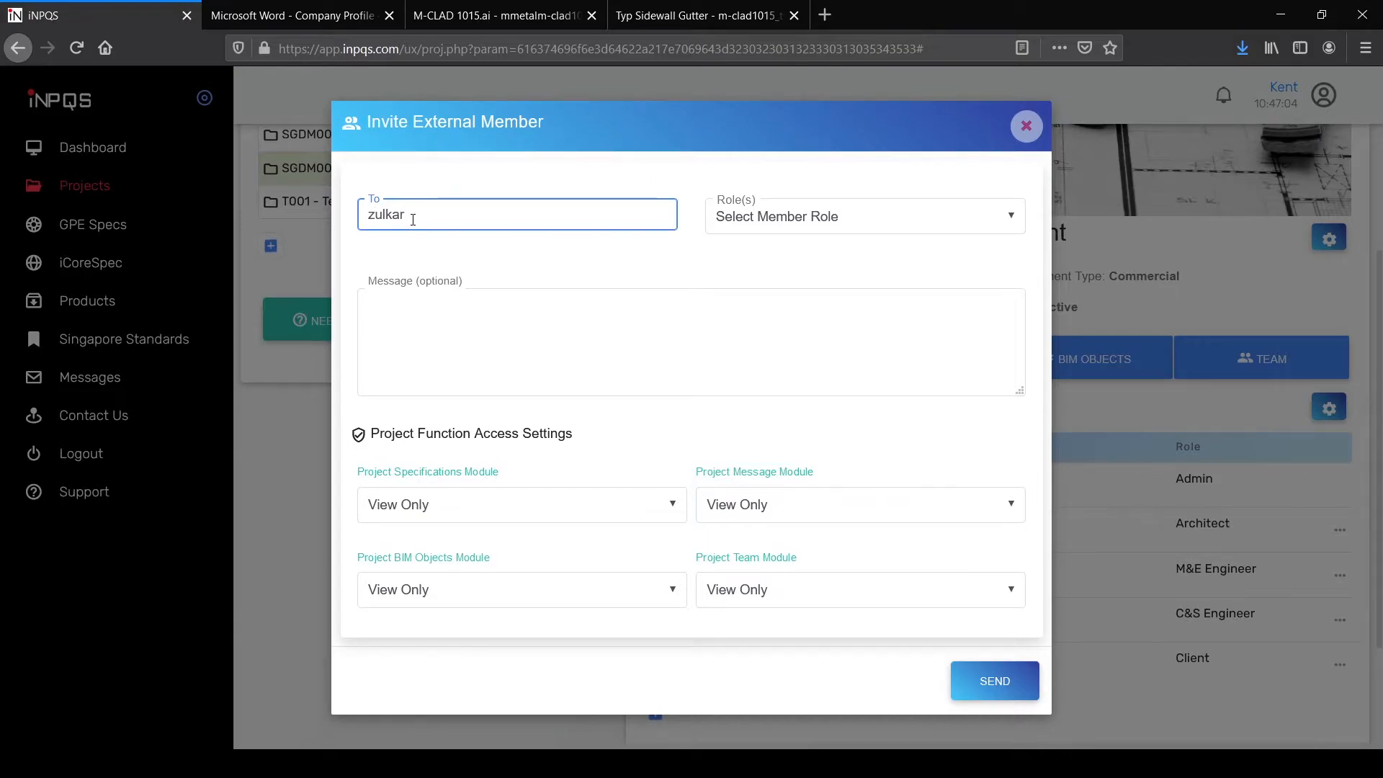
left_click(756, 230)
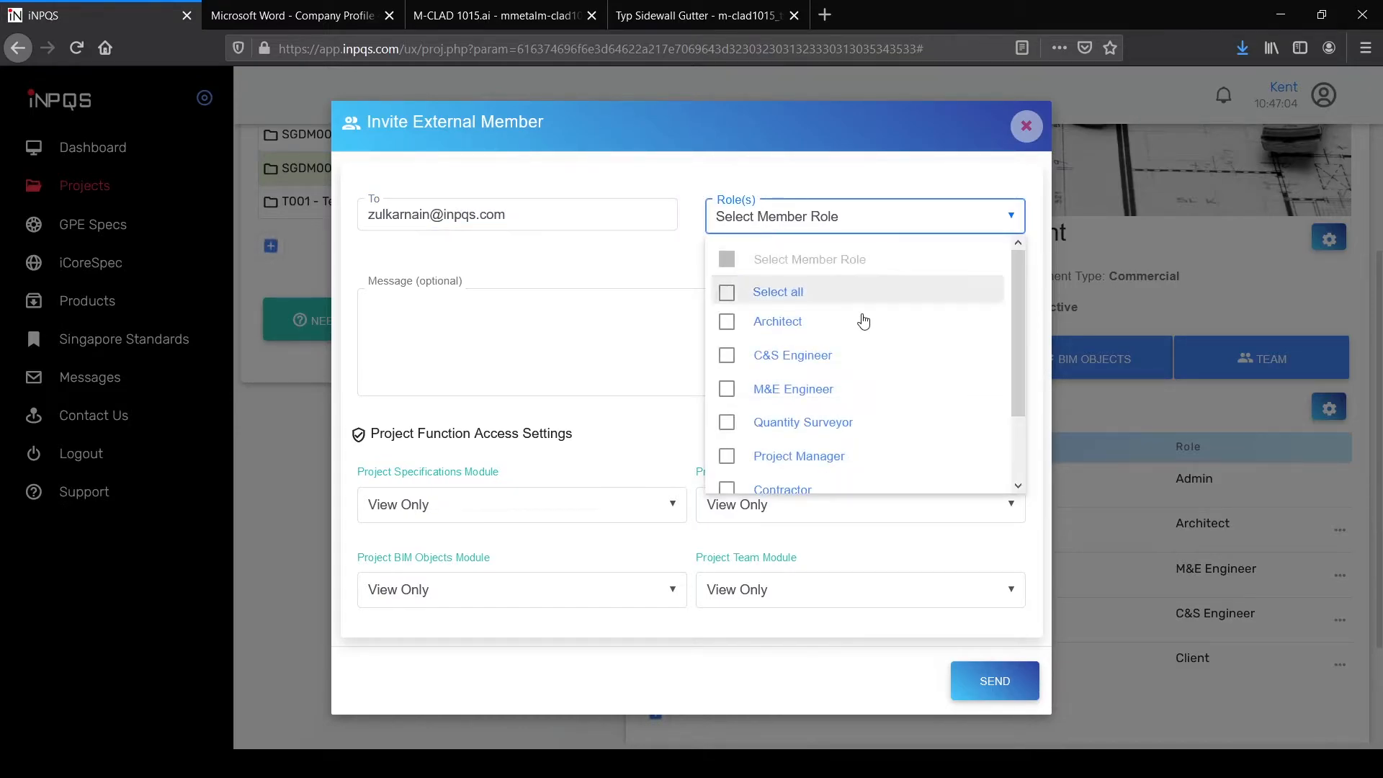
left_click_drag(1017, 367, 1017, 417)
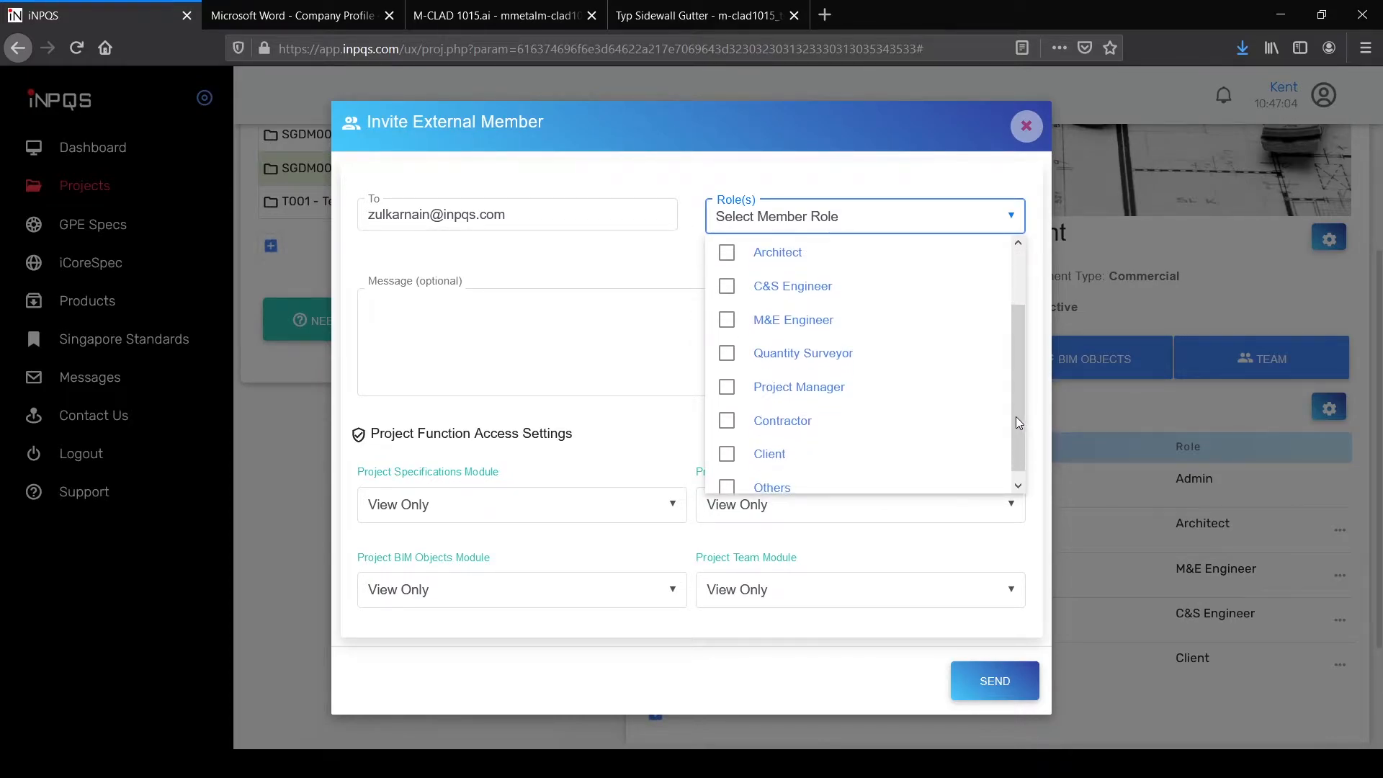
left_click(815, 357)
Step: Write a welcome message about the specification and send the invitation
left_click(553, 338)
type("PLease")
key("BackSpace")
key("BackSpace")
key("BackSpace")
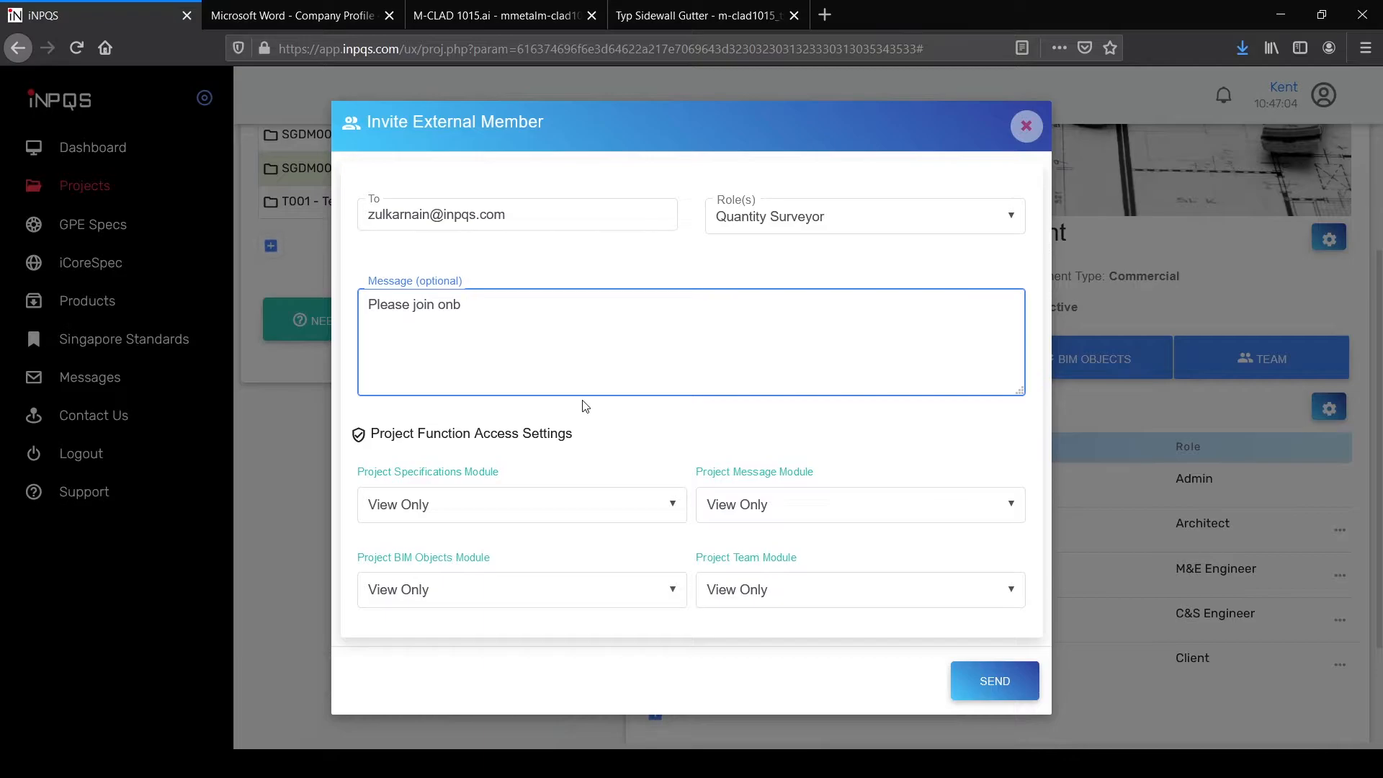
type("d for the specification")
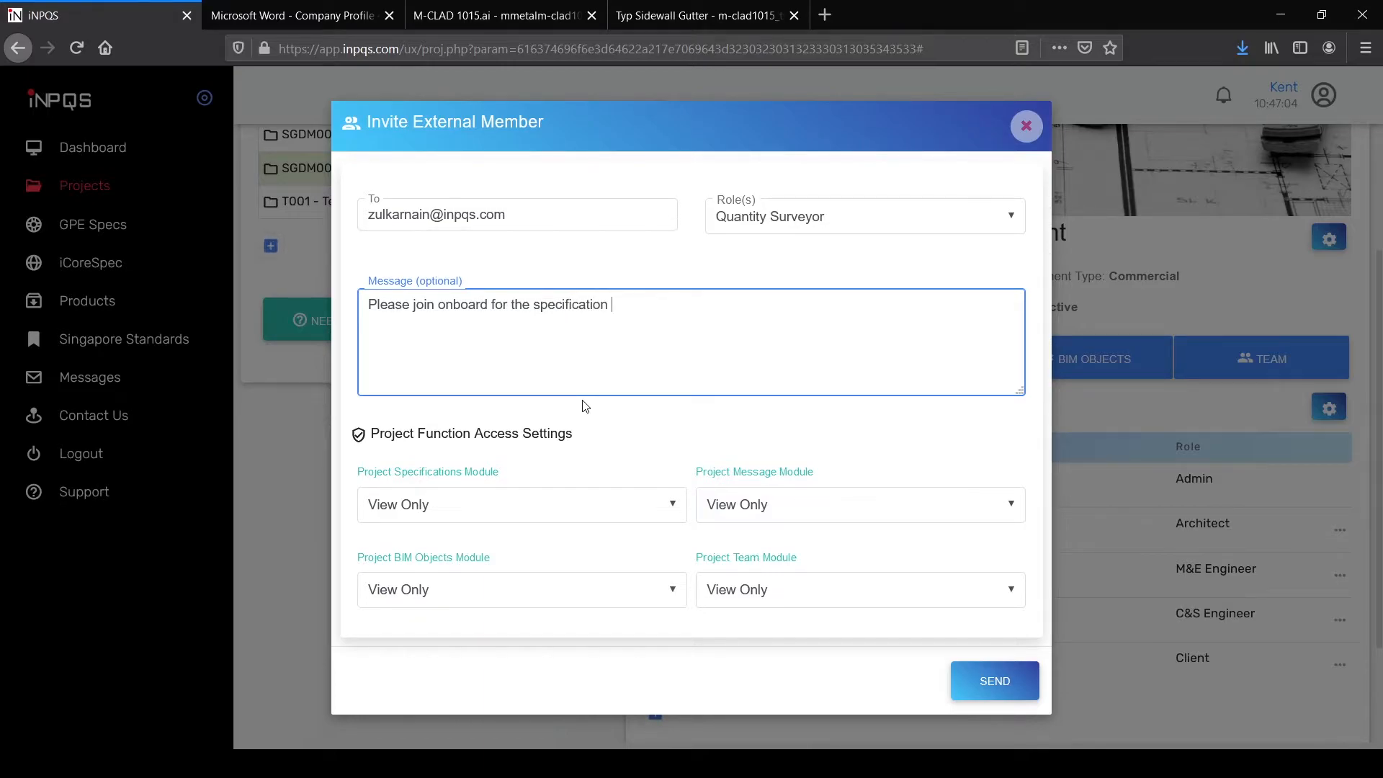
left_click(1002, 684)
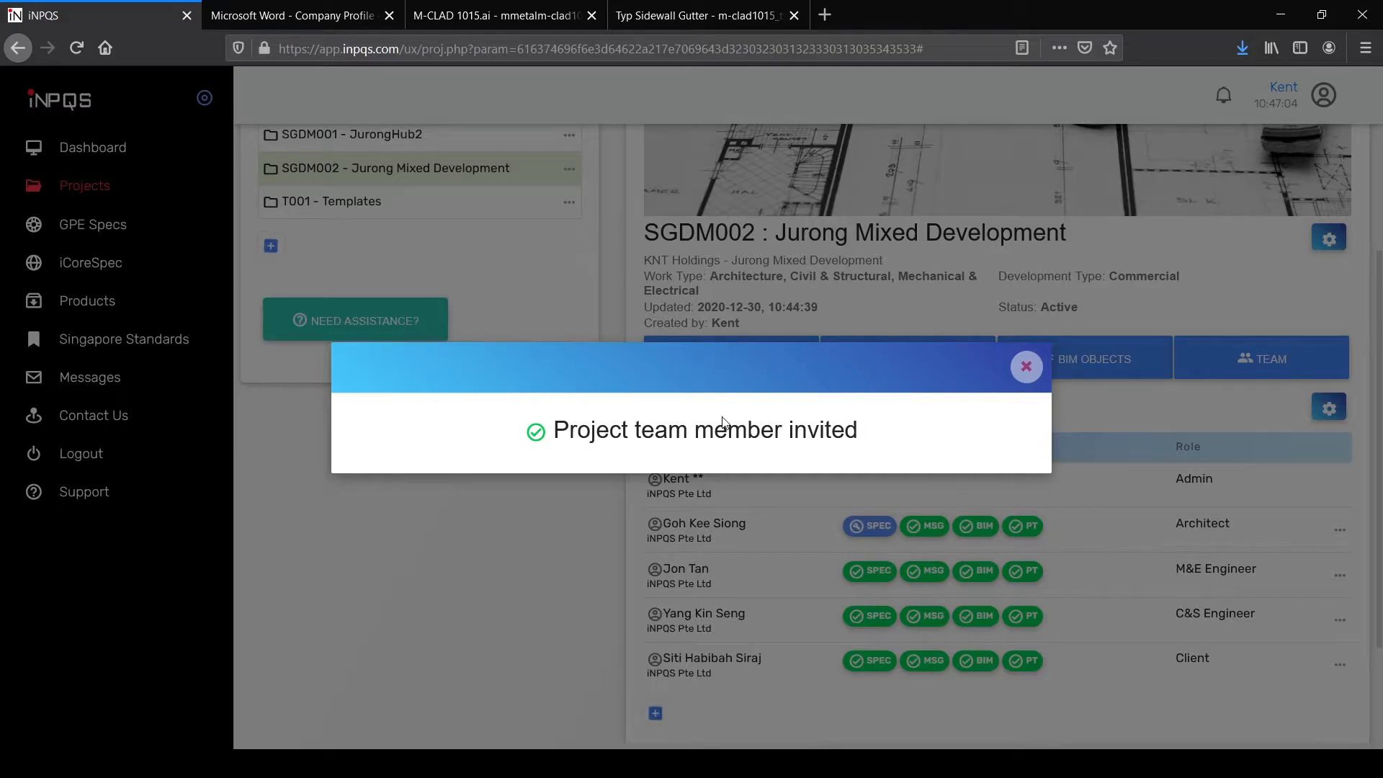
Step: Close the invitation confirmation and scroll down the Jurong project team list
left_click(1026, 367)
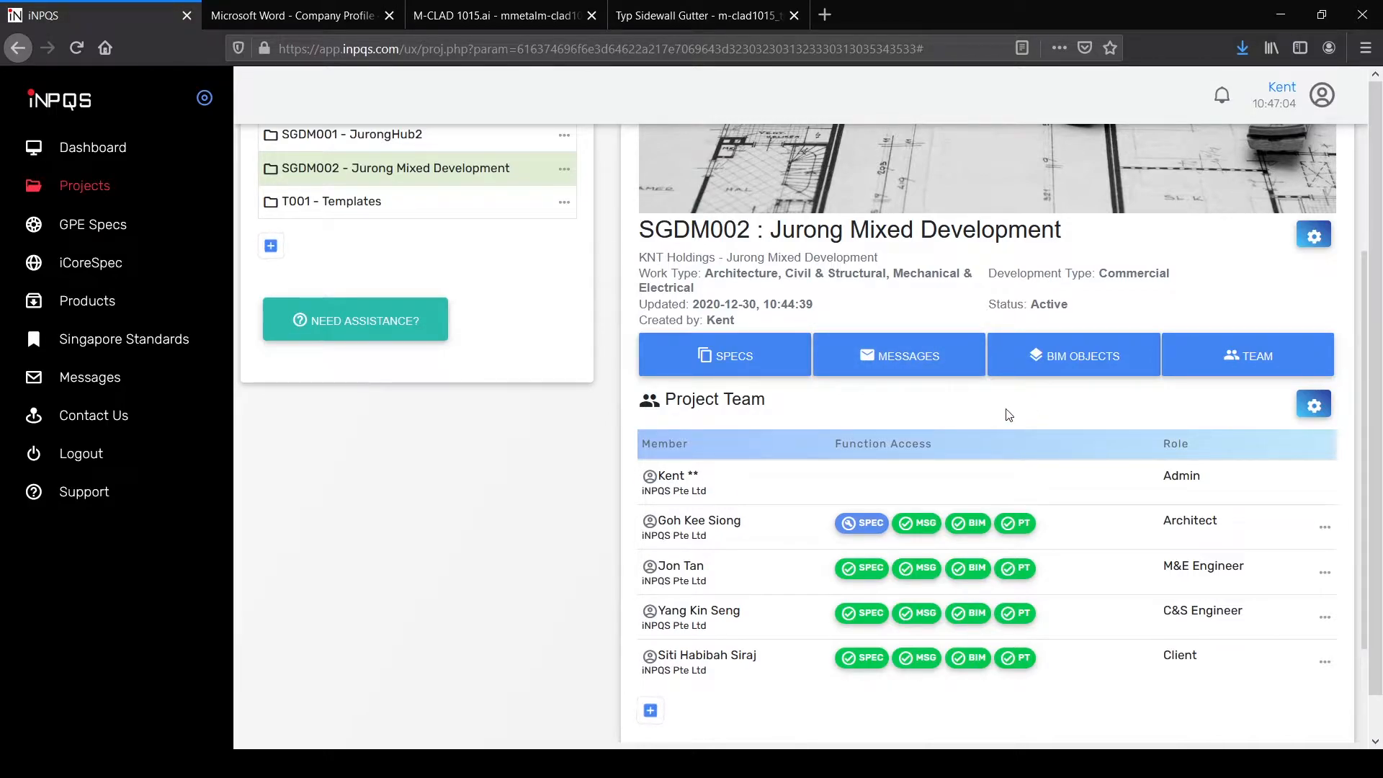
scroll(1093, 424, "down", 2)
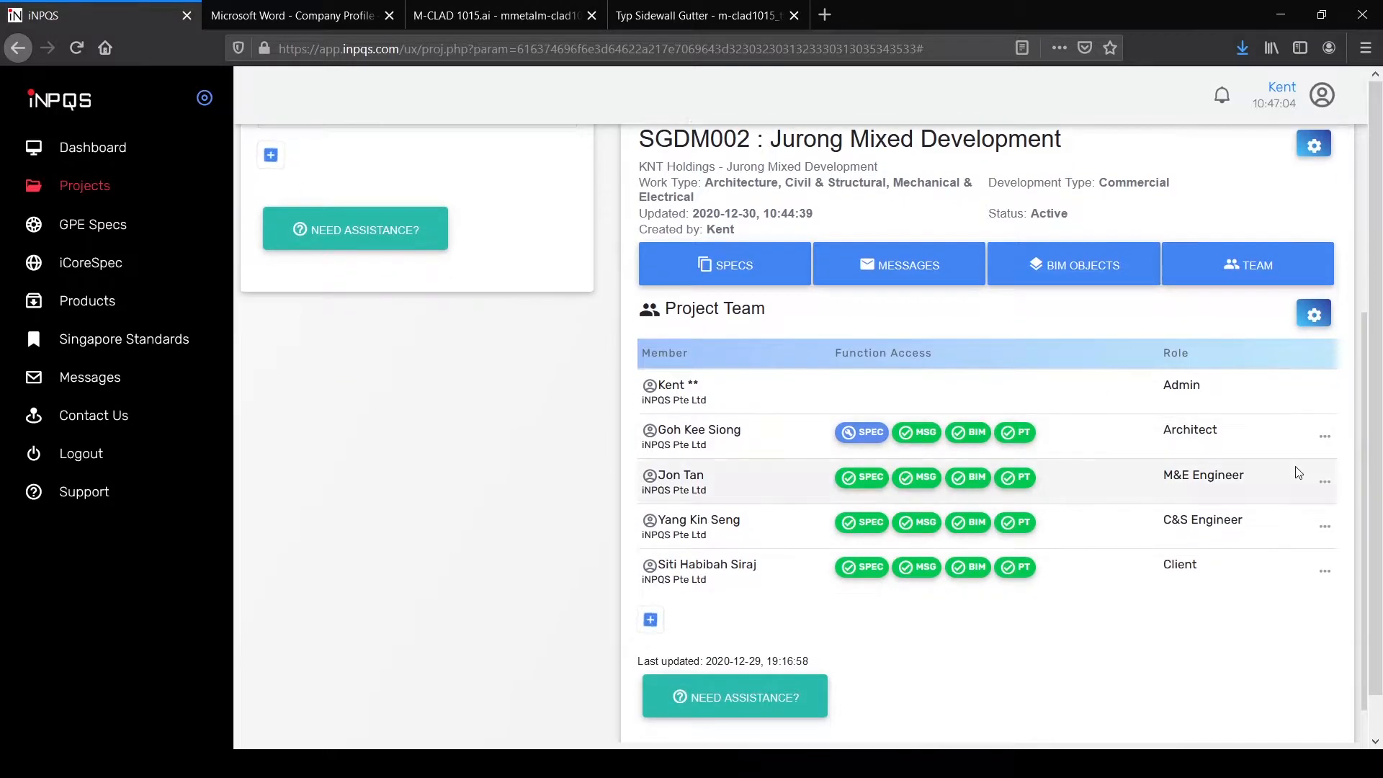
left_click(461, 764)
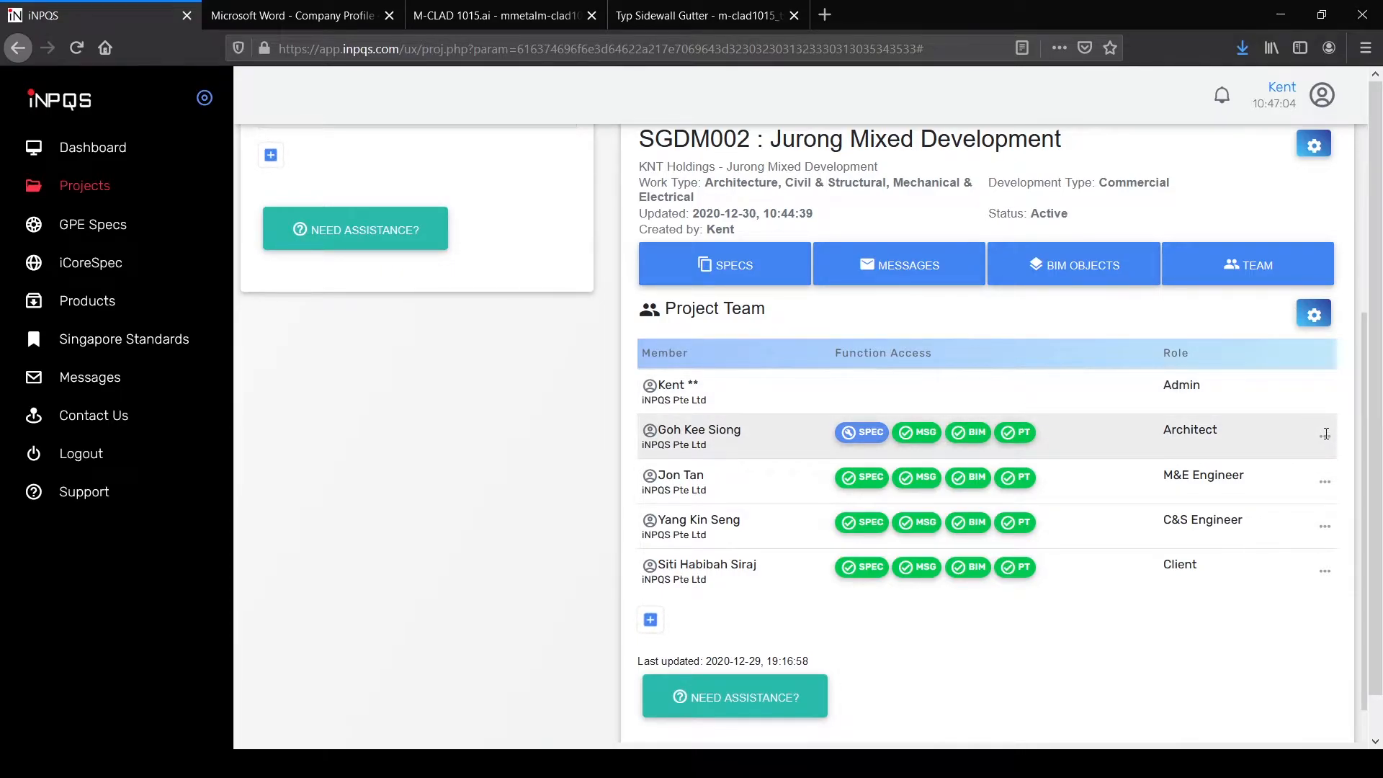
Step: Give the Architect View and Update access to Specifications, Message and BIM Objects, and save
left_click(1326, 434)
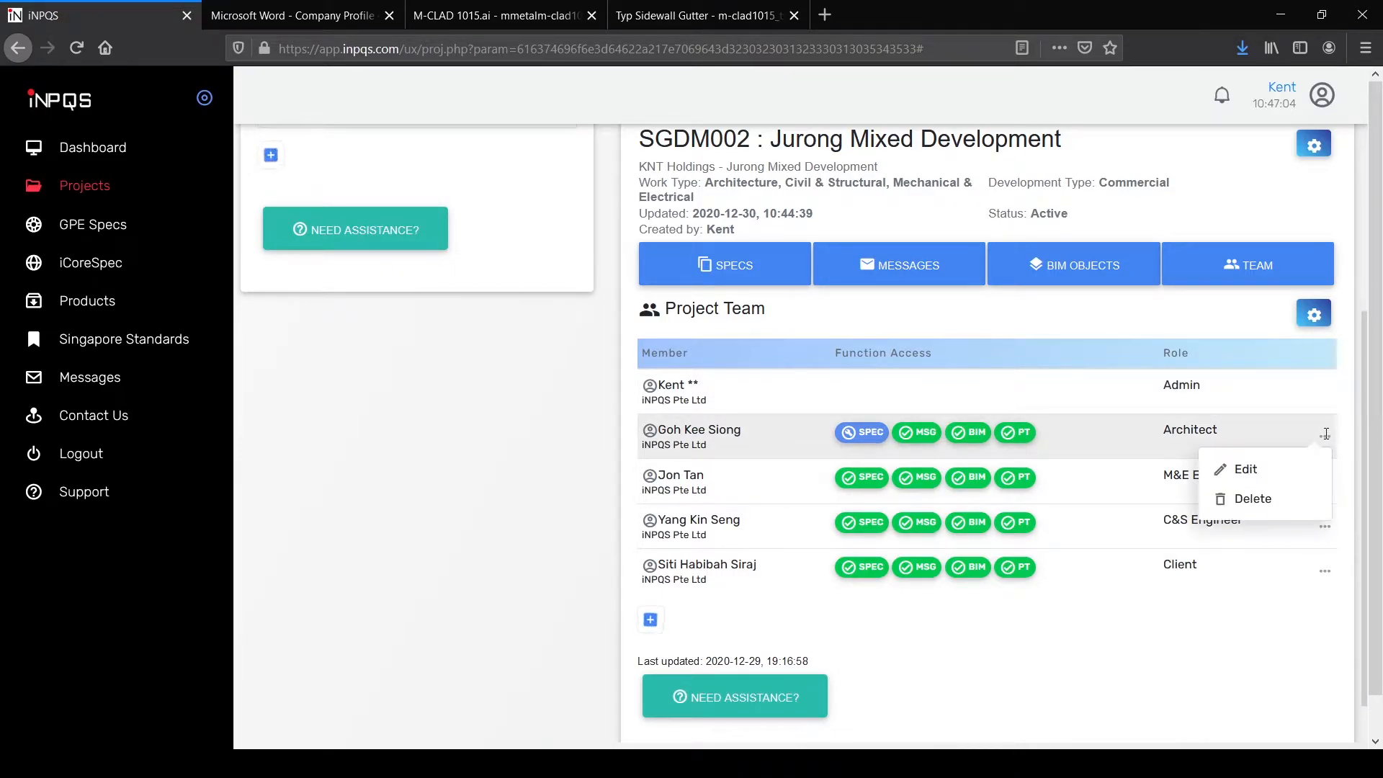
left_click(1259, 469)
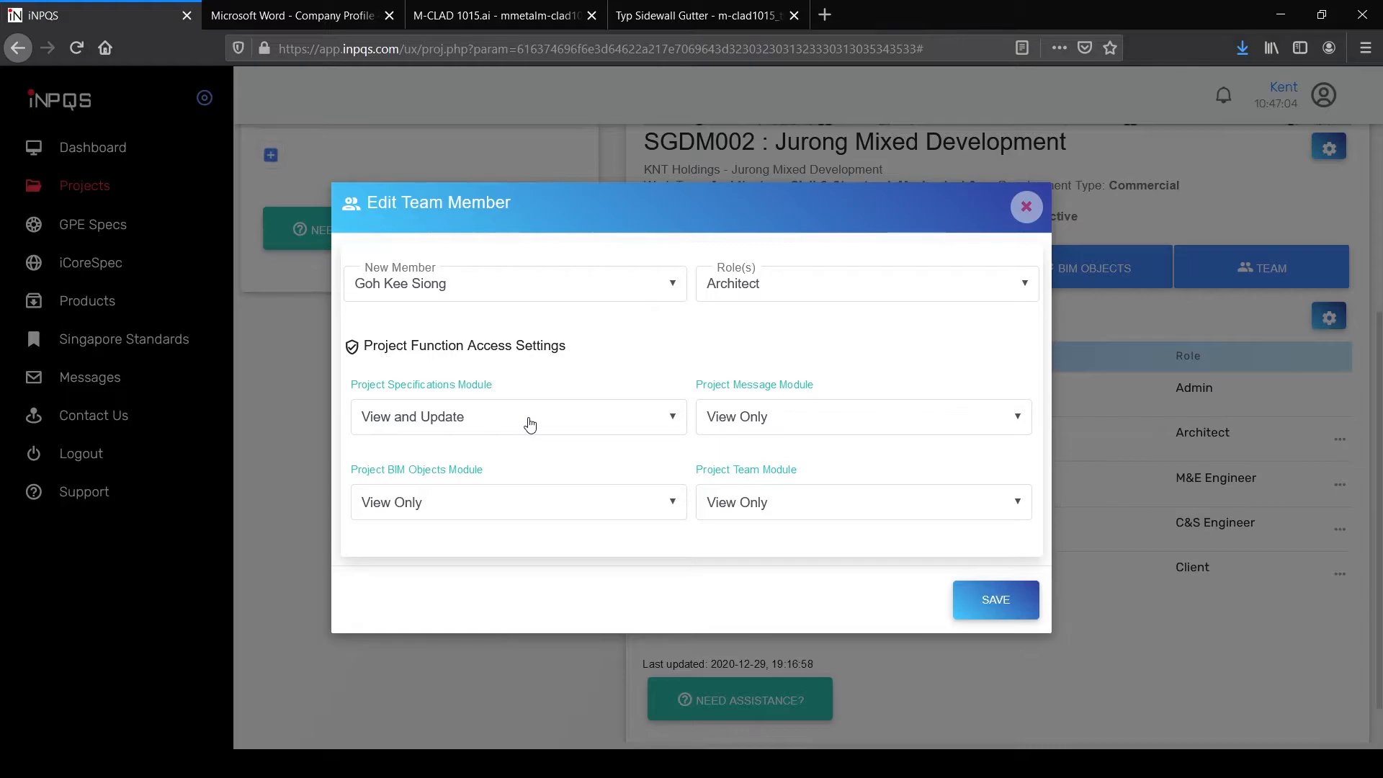
left_click(516, 426)
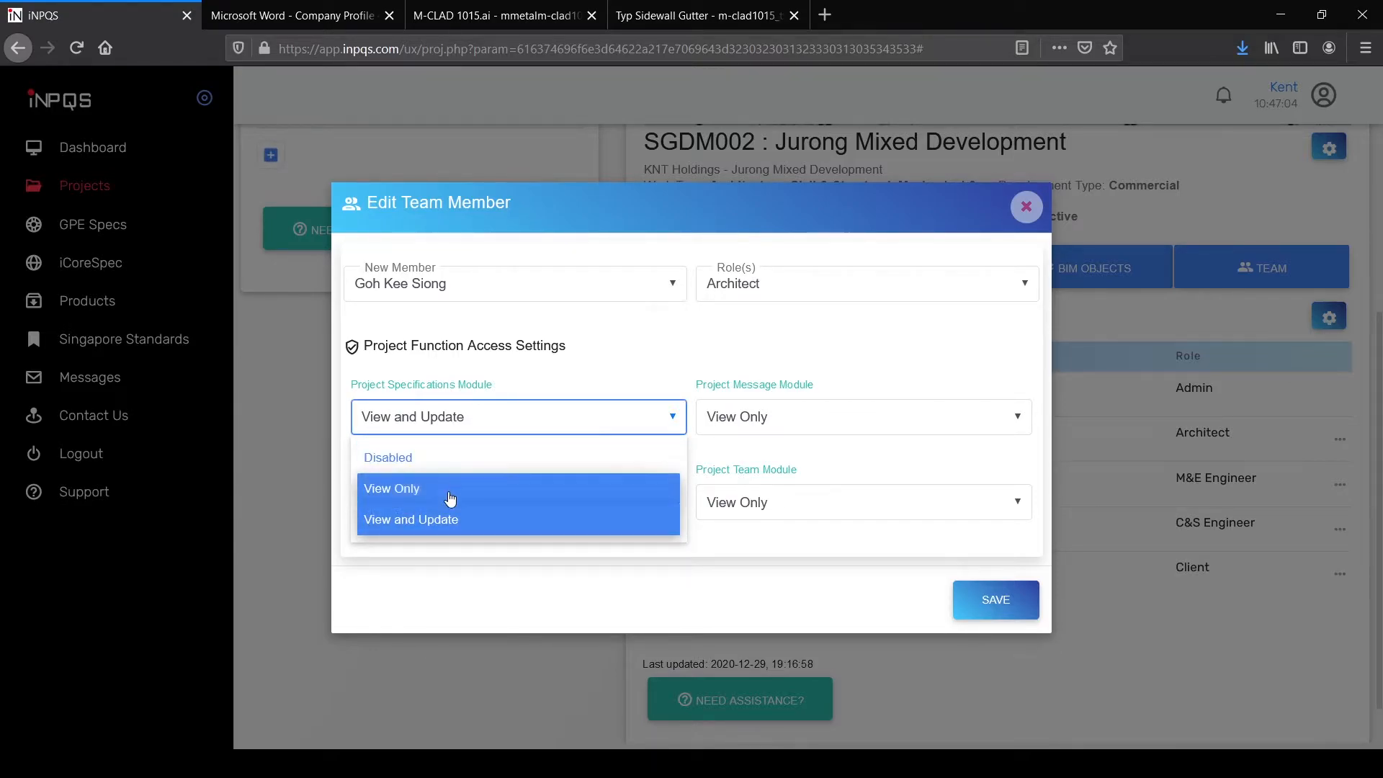
left_click(631, 348)
left_click(967, 426)
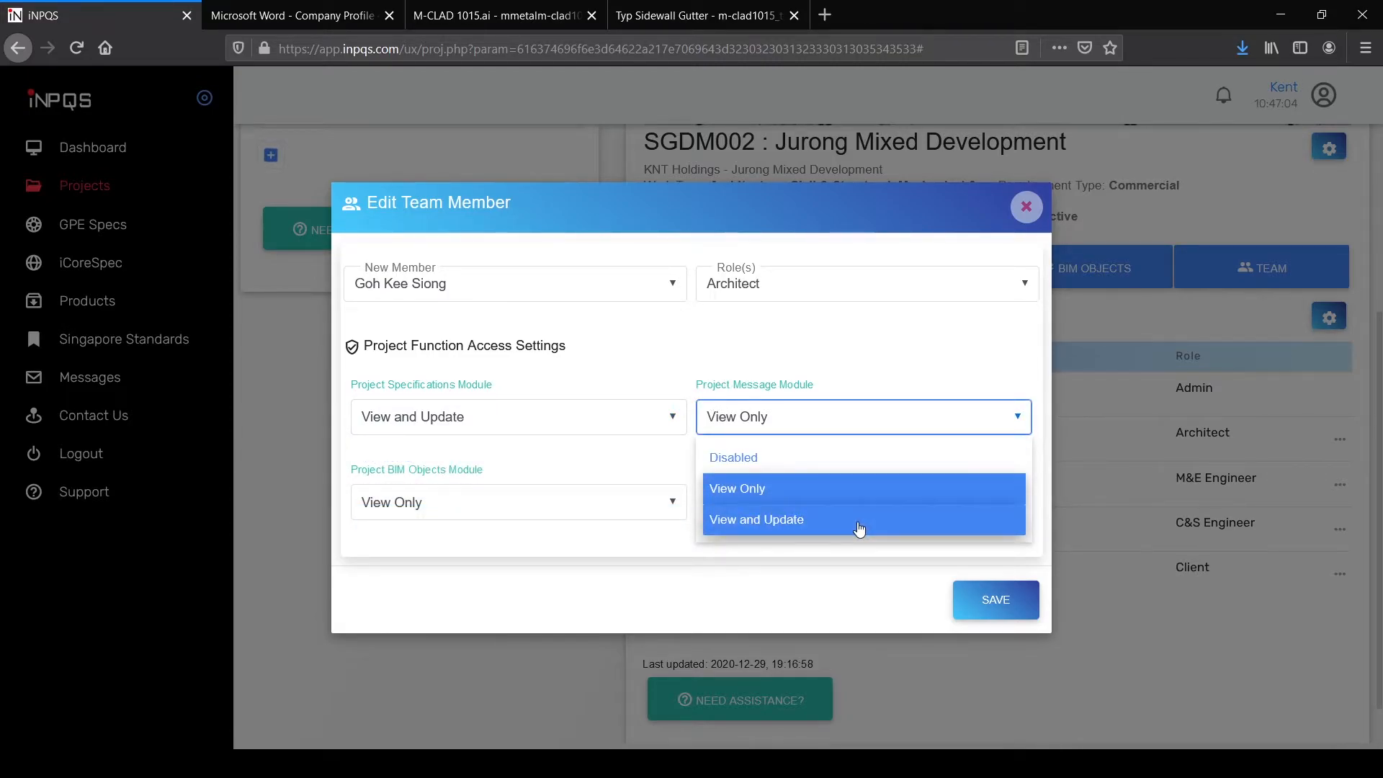
left_click(859, 528)
left_click(622, 514)
left_click(514, 612)
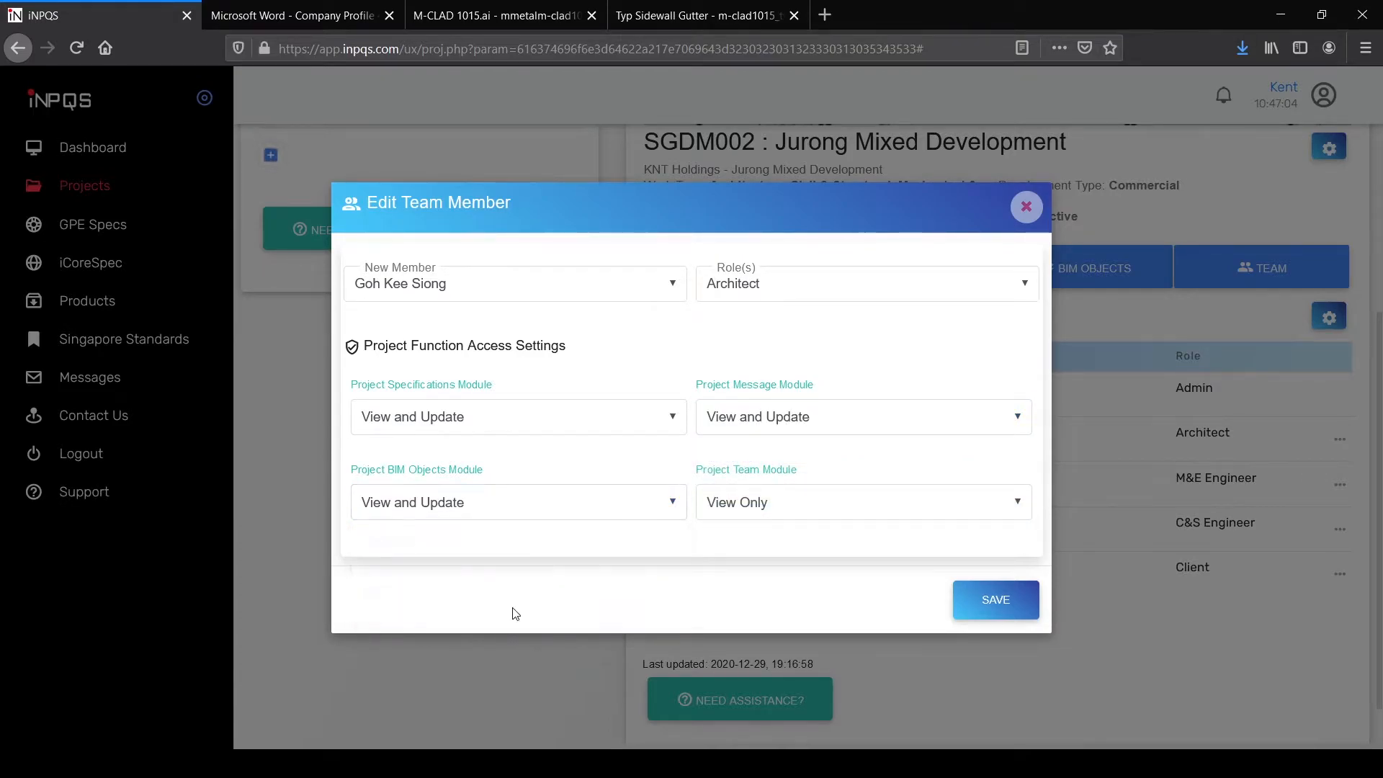
left_click(998, 612)
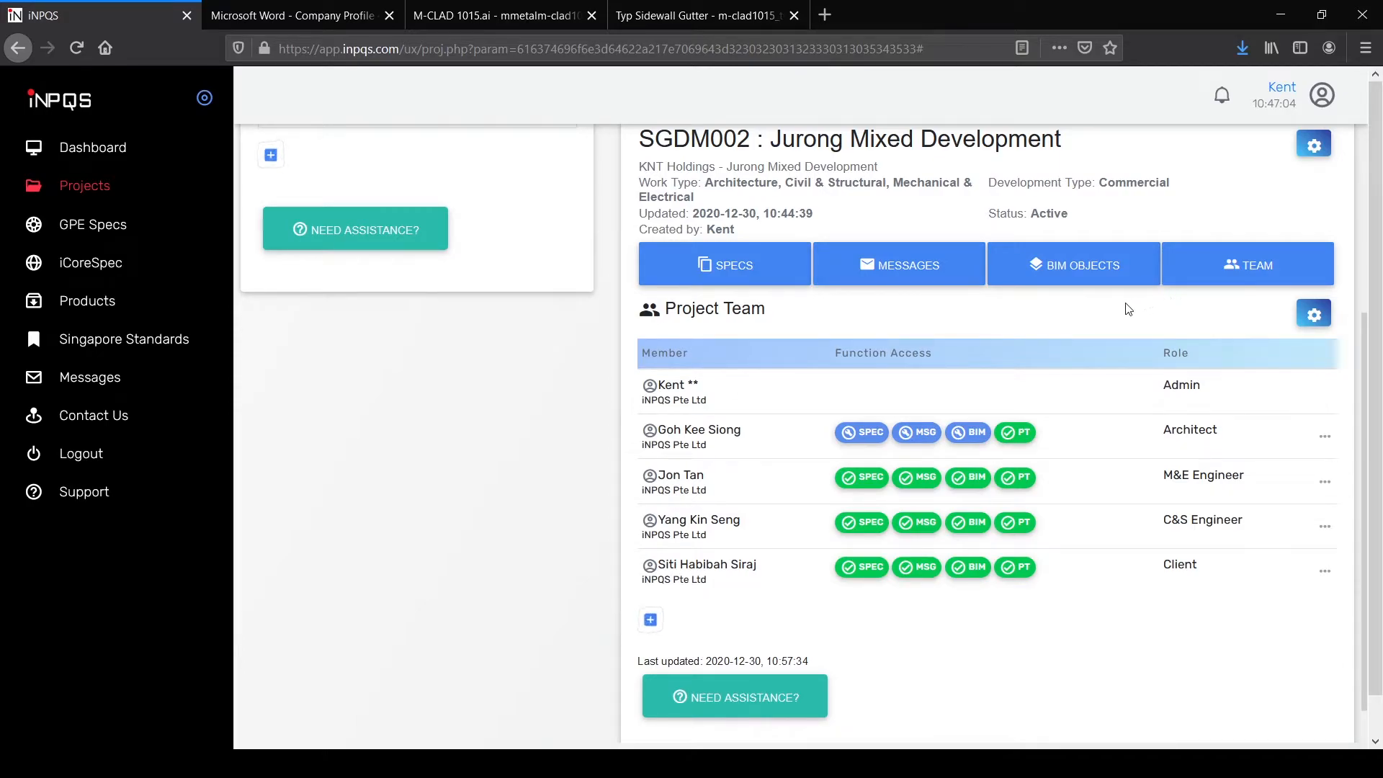
Step: Open the project messages and start a Notify message to two team members
scroll(756, 525, "up", 2)
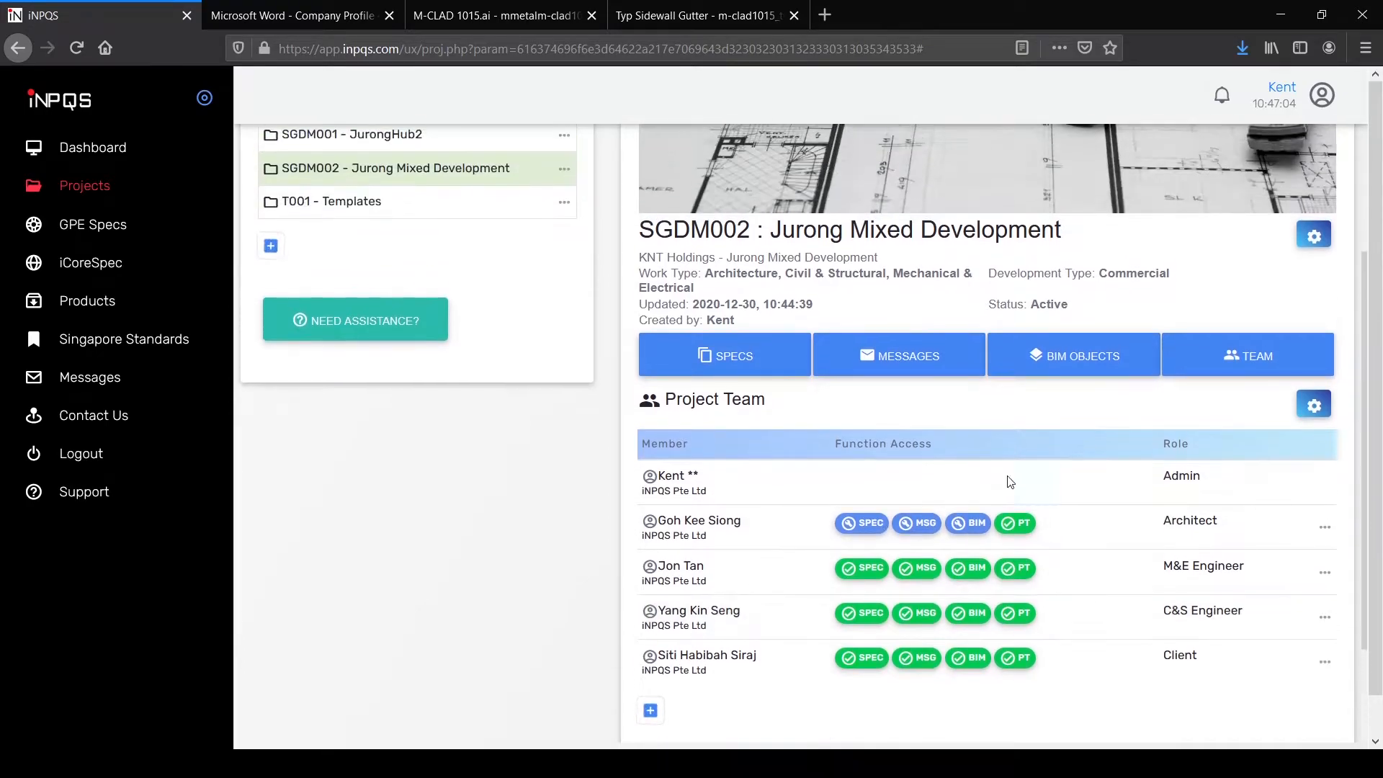
left_click(847, 367)
scroll(816, 488, "down", 2)
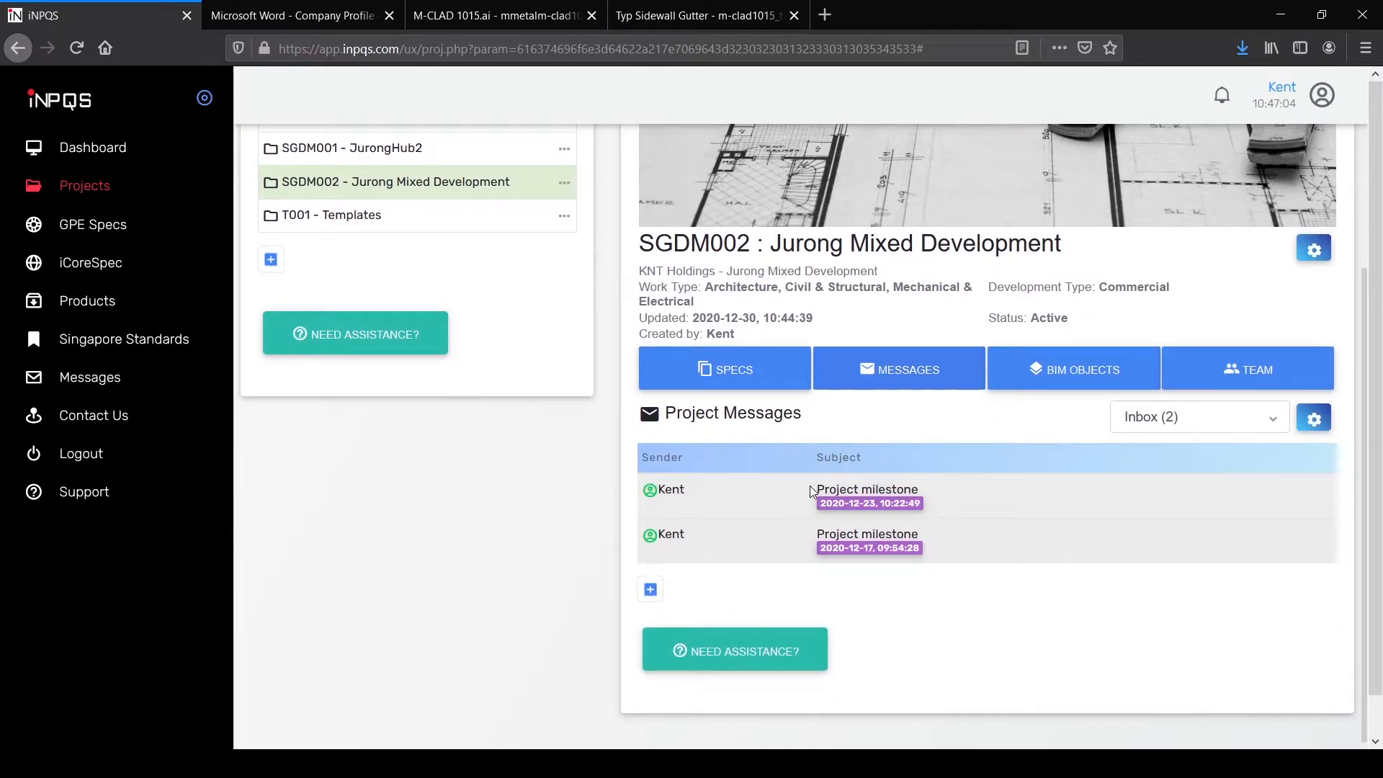
left_click(650, 592)
left_click(547, 231)
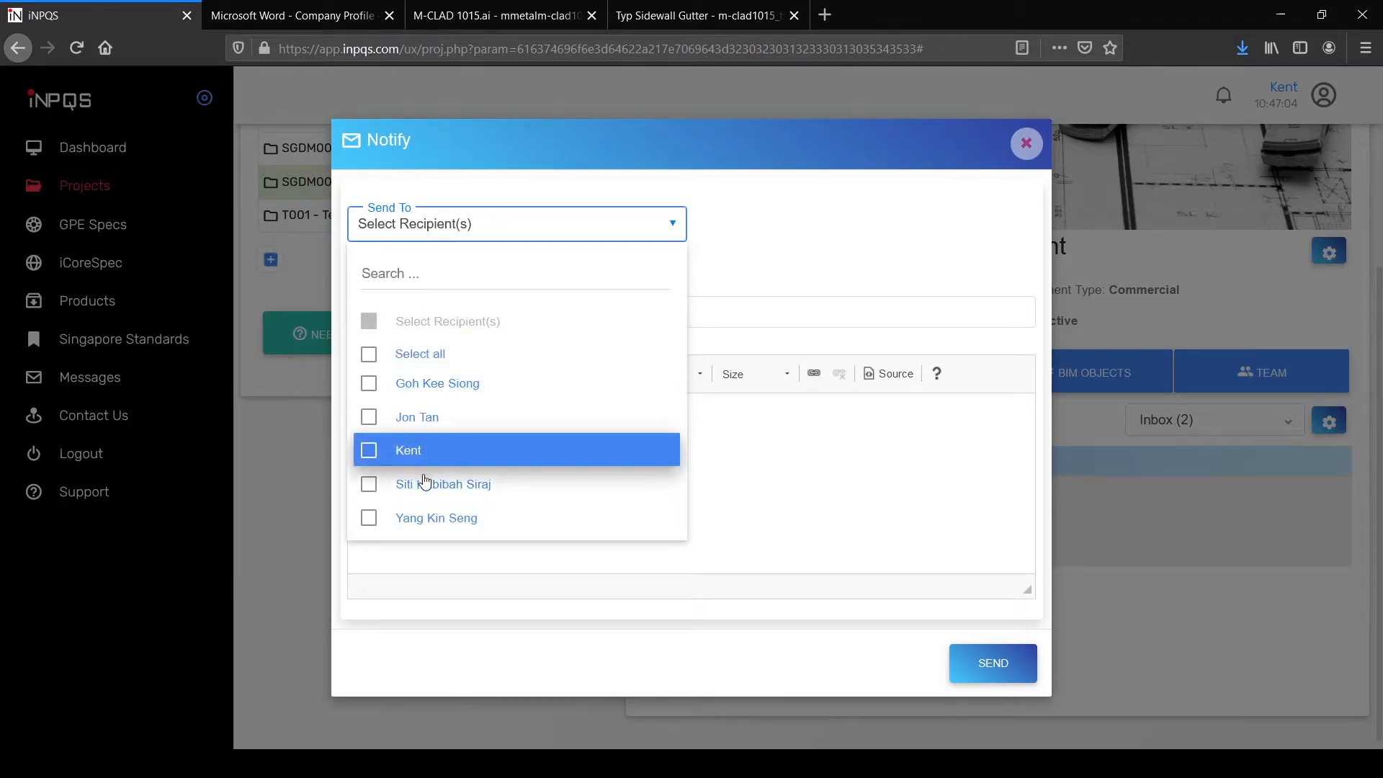
left_click(412, 420)
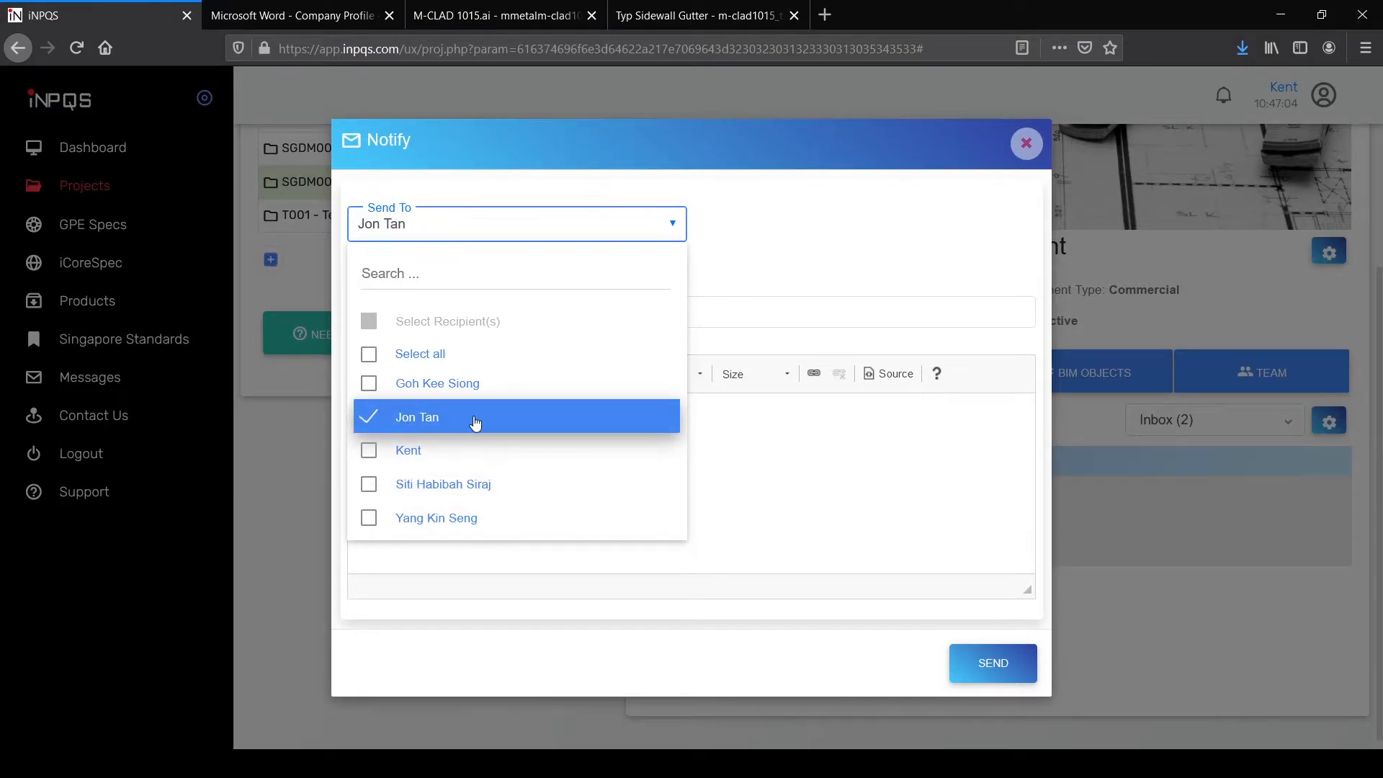
left_click(450, 491)
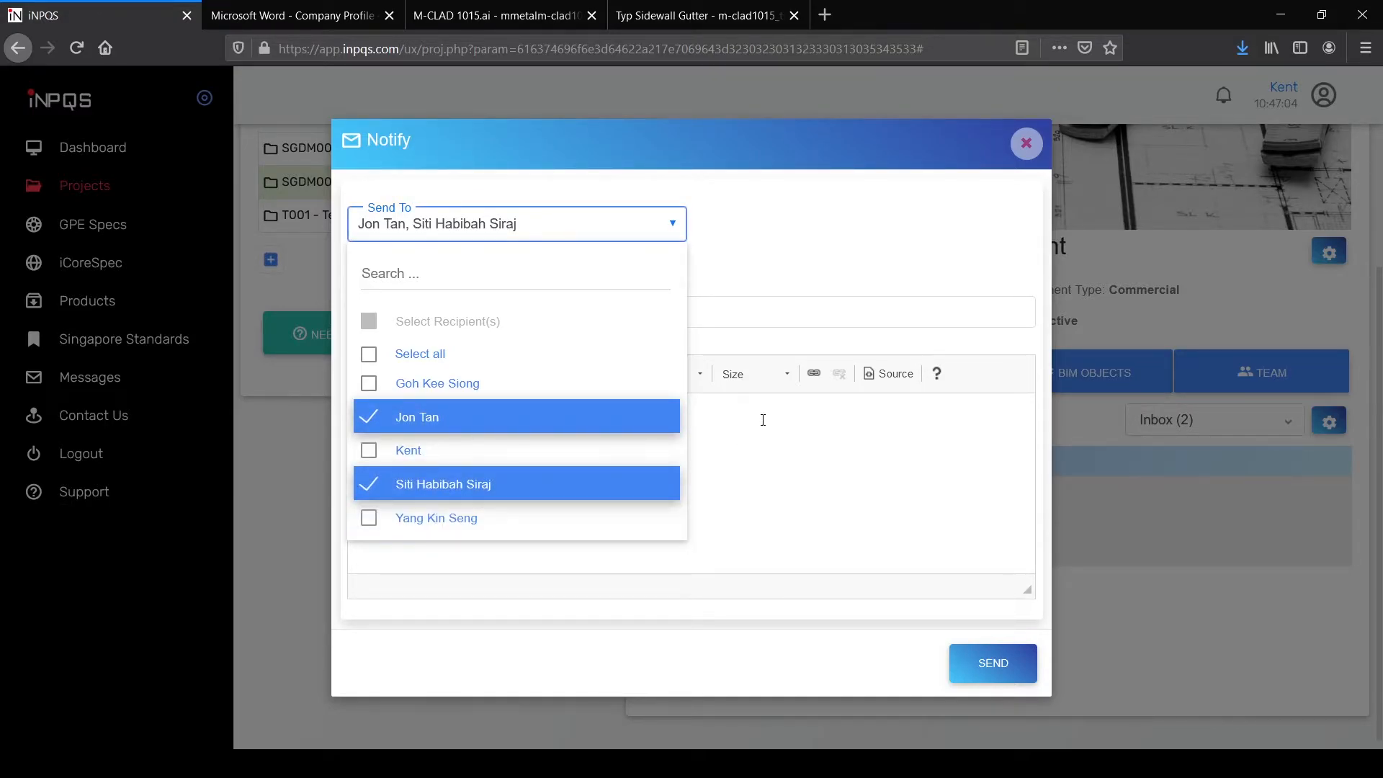
left_click(766, 283)
Step: Enter subject 'Facade color' and the facade colour question, send it, and close the confirmation
left_click(582, 312)
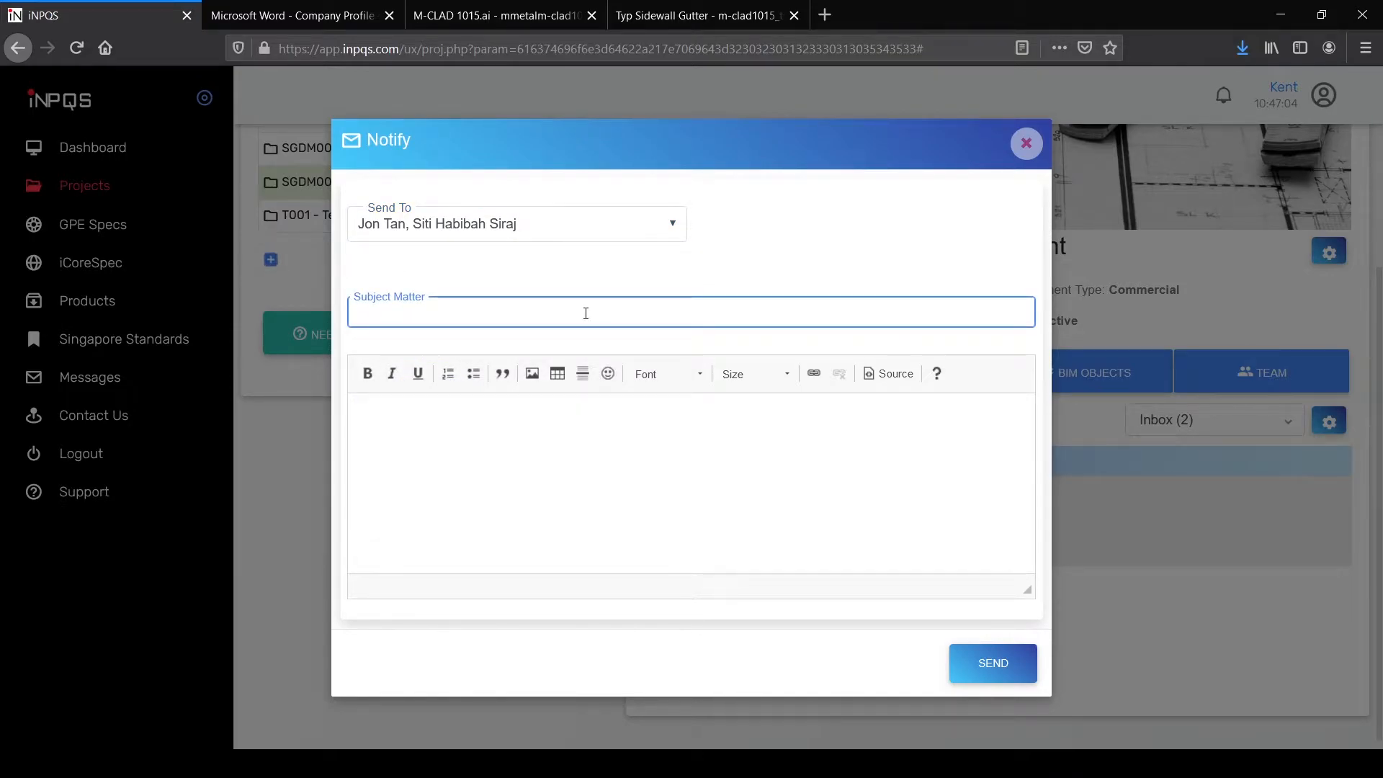
type("Facade color")
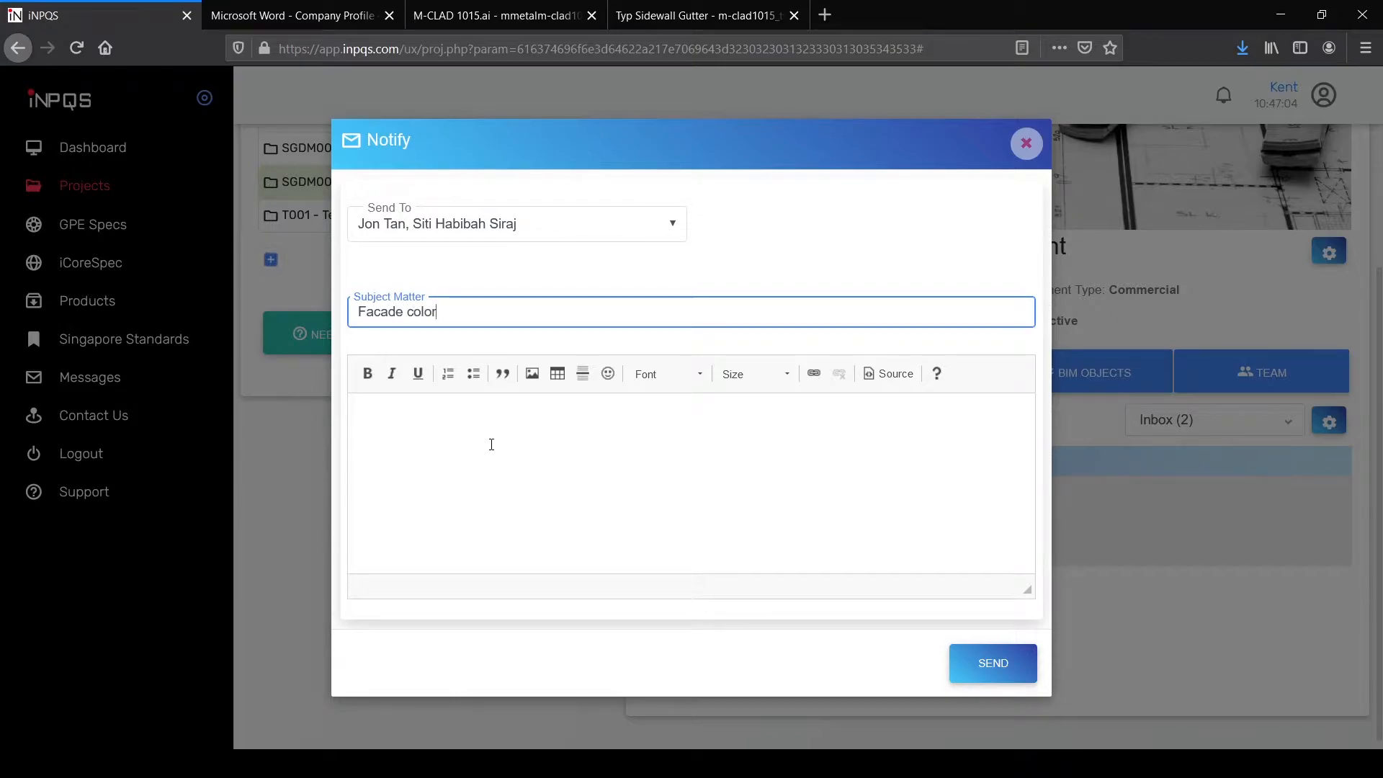
left_click(487, 441)
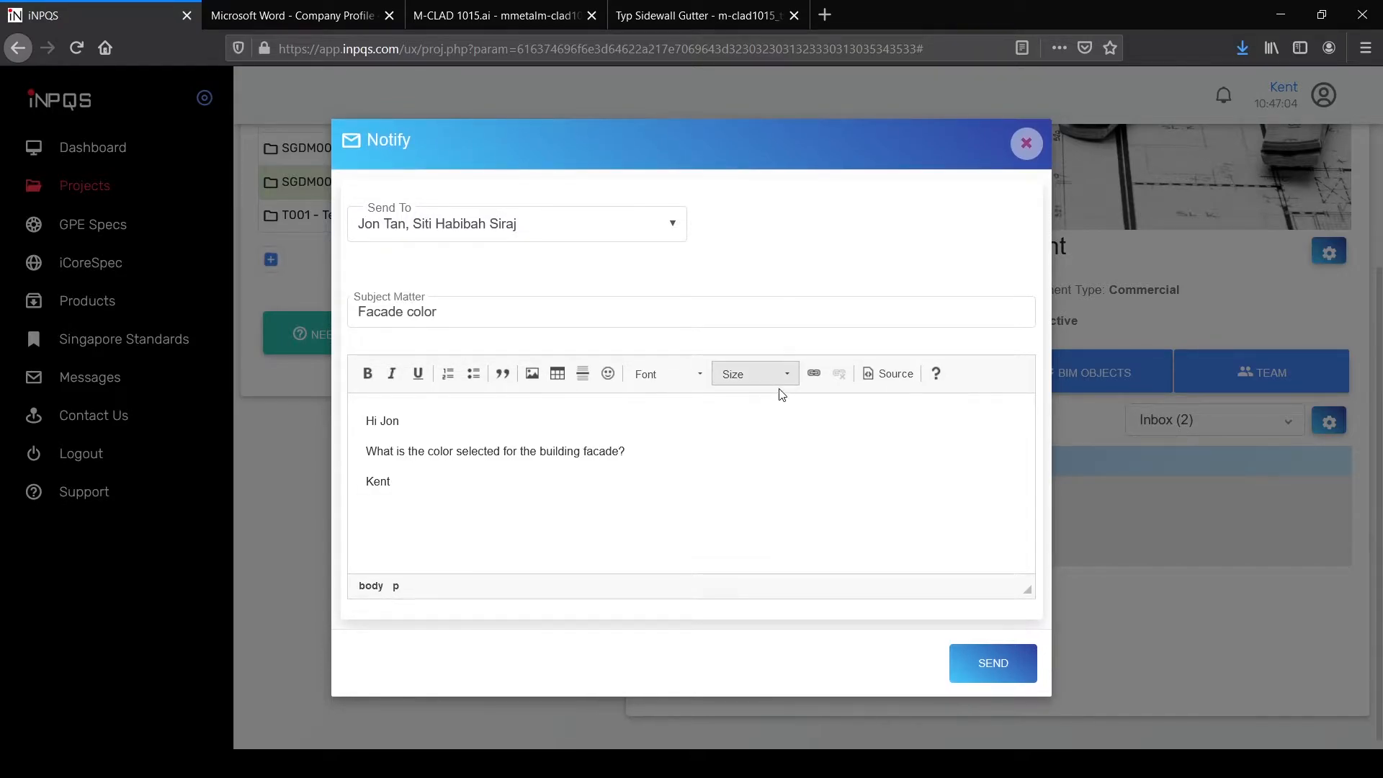
left_click(977, 663)
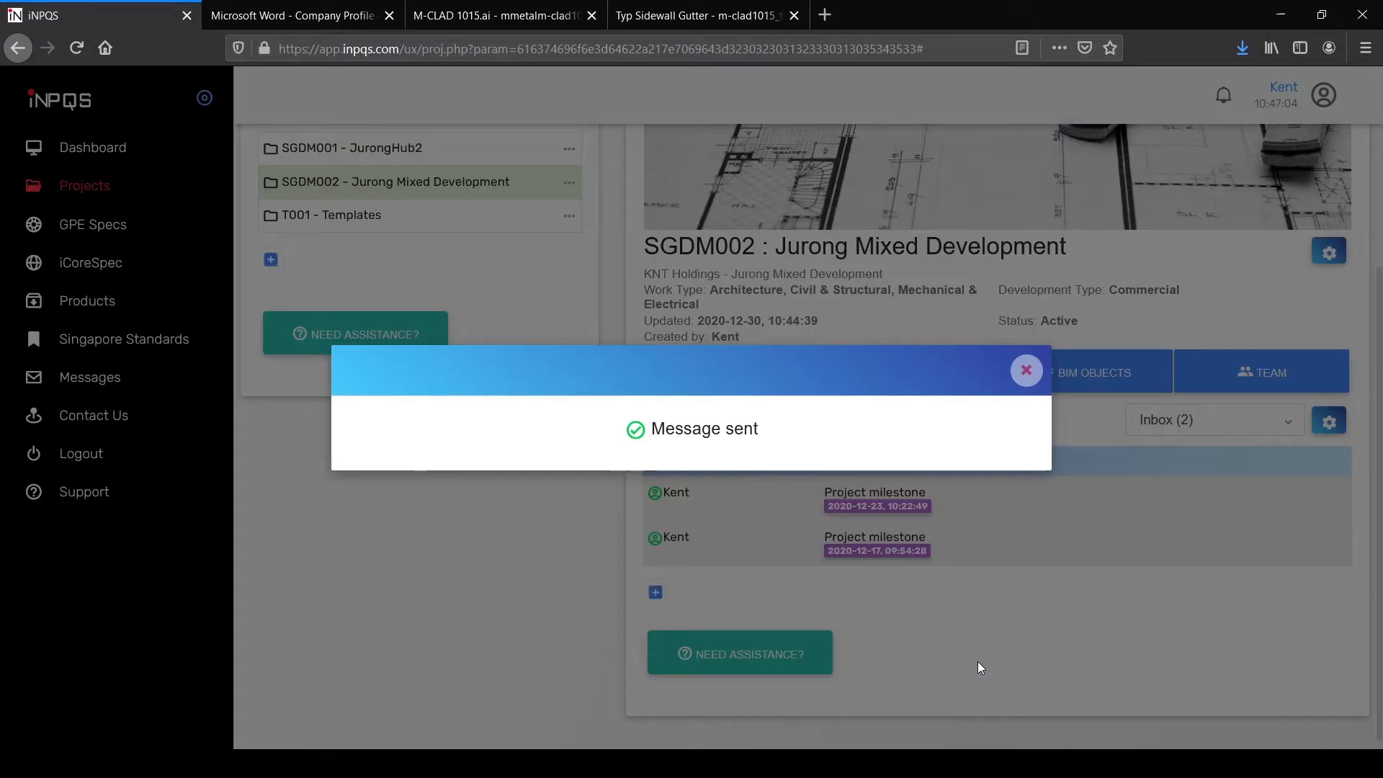
left_click(1025, 368)
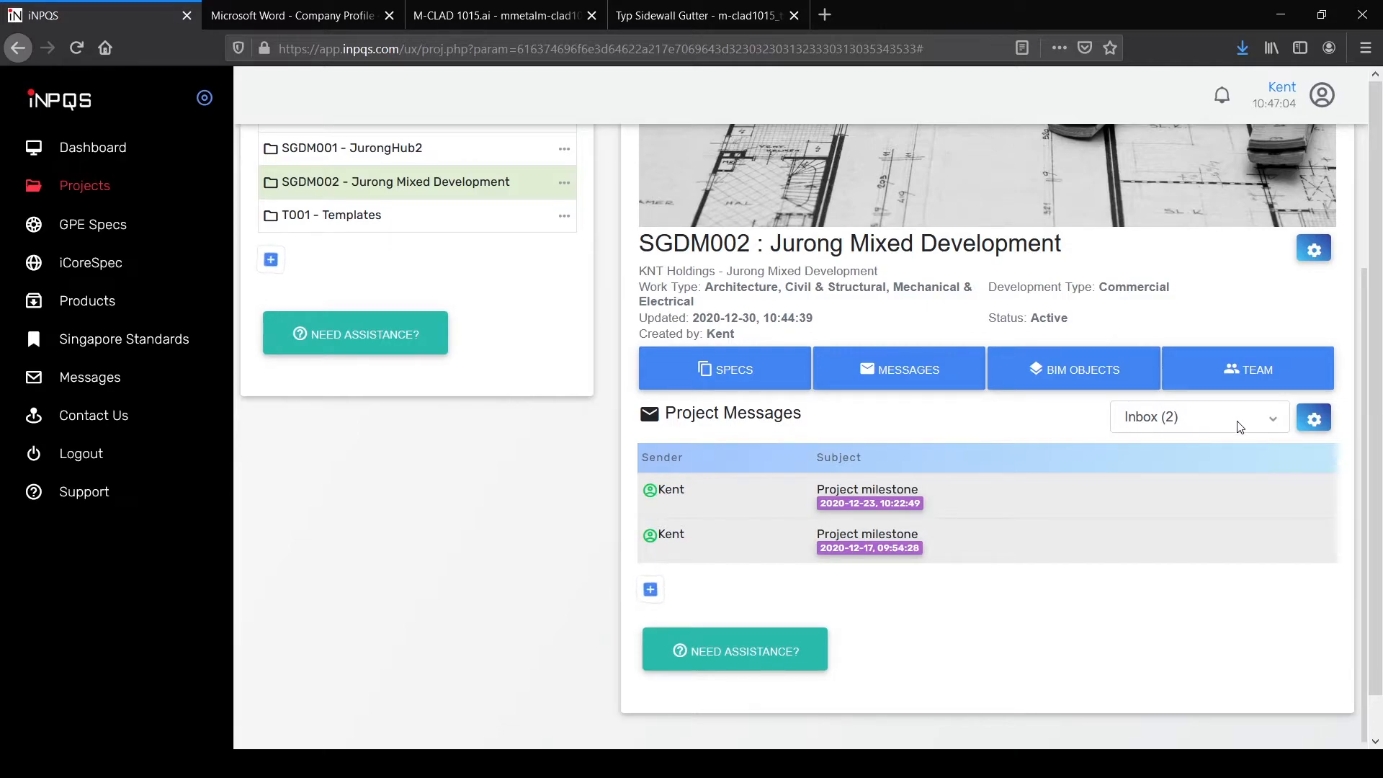
left_click(1200, 496)
scroll(1082, 564, "down", 3)
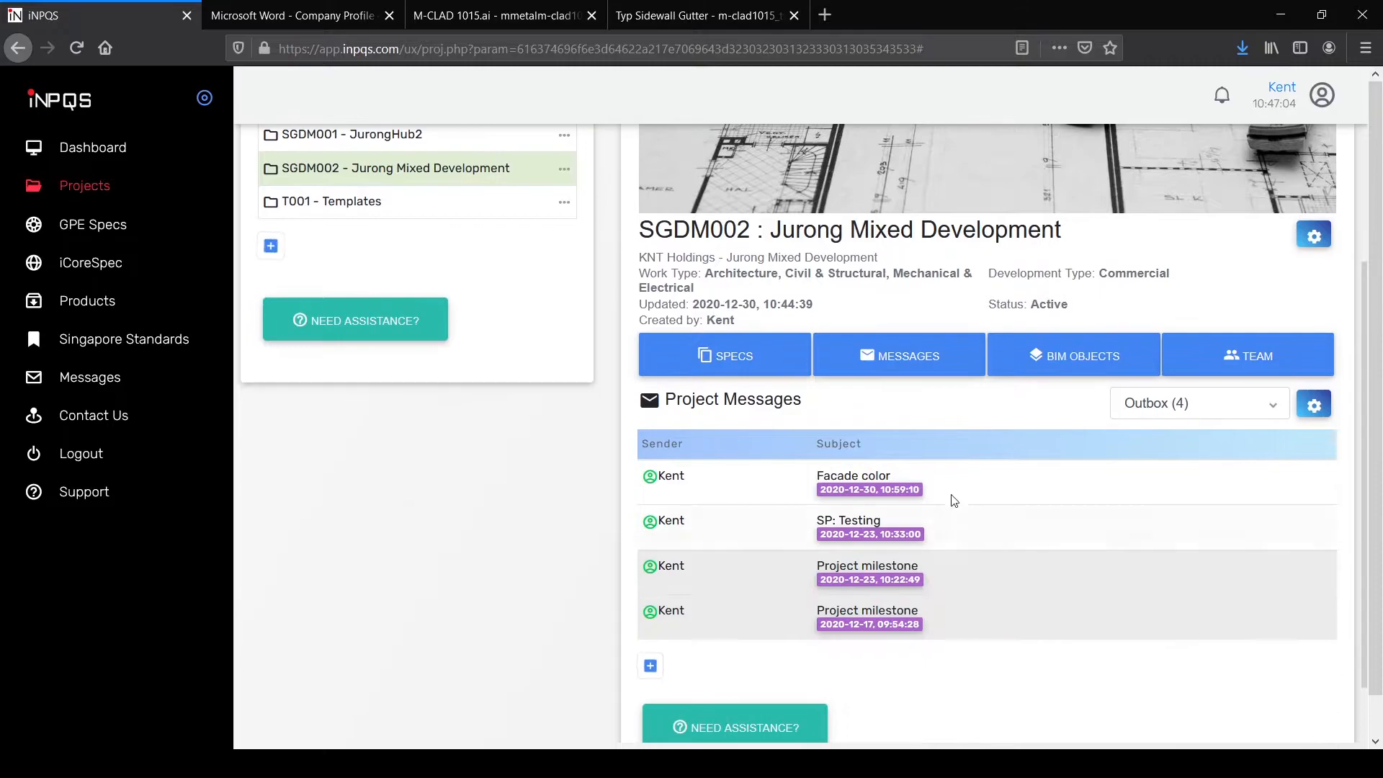
left_click(948, 485)
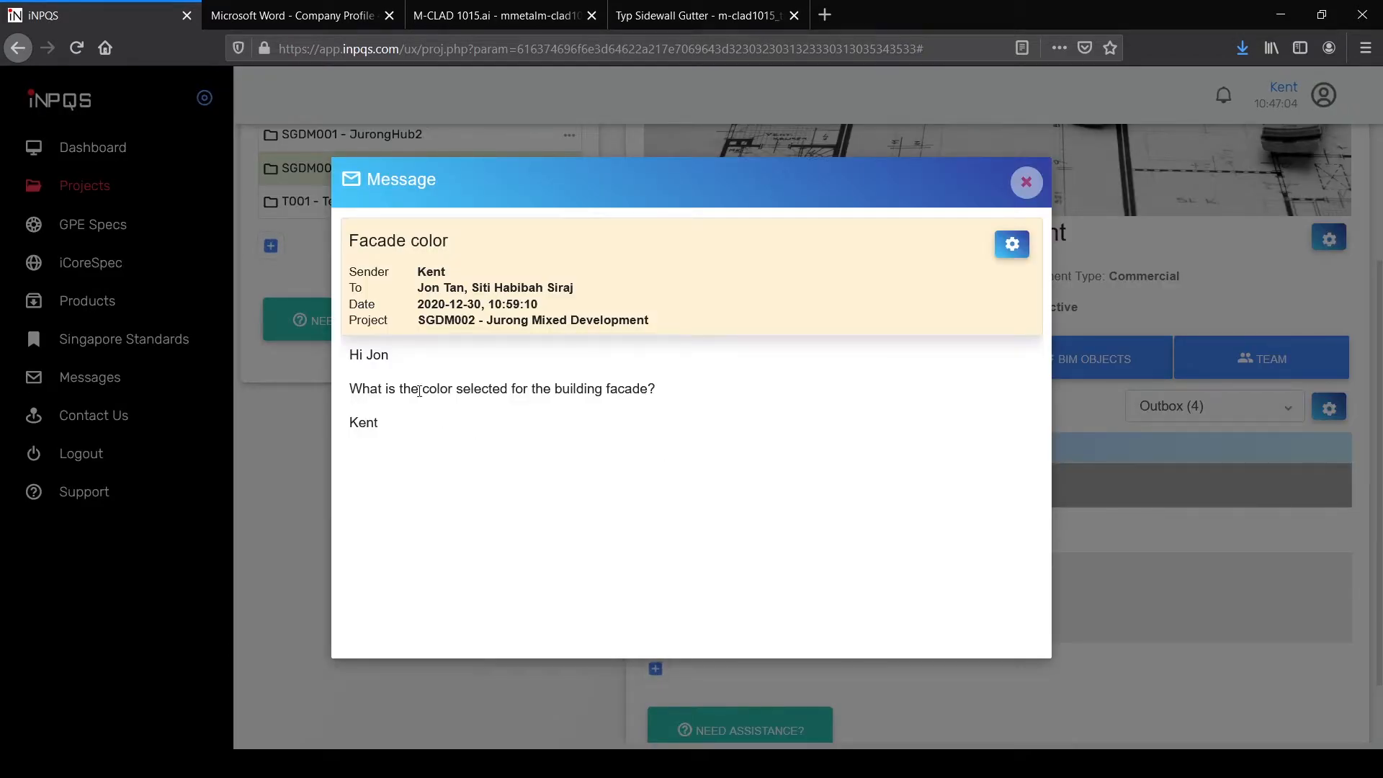
left_click(1027, 182)
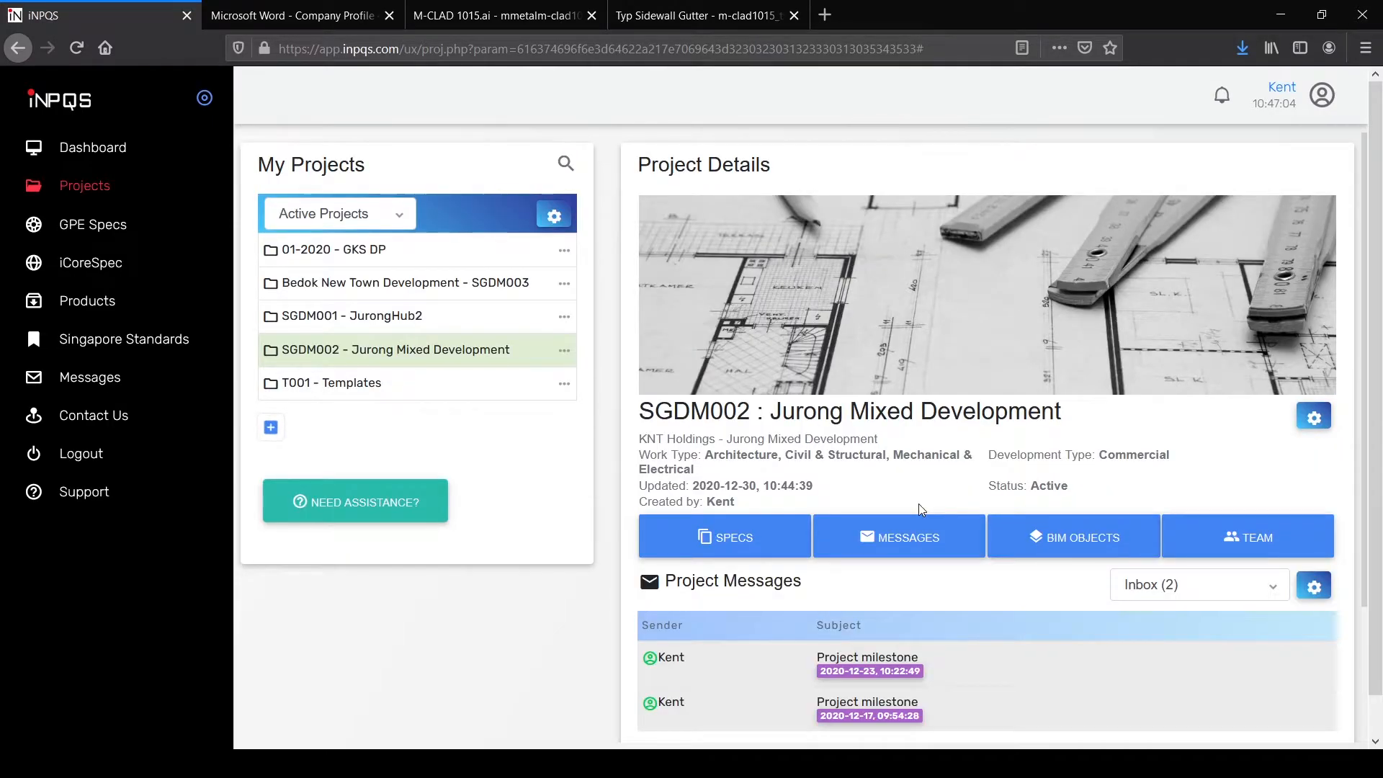
scroll(918, 503, "down", 3)
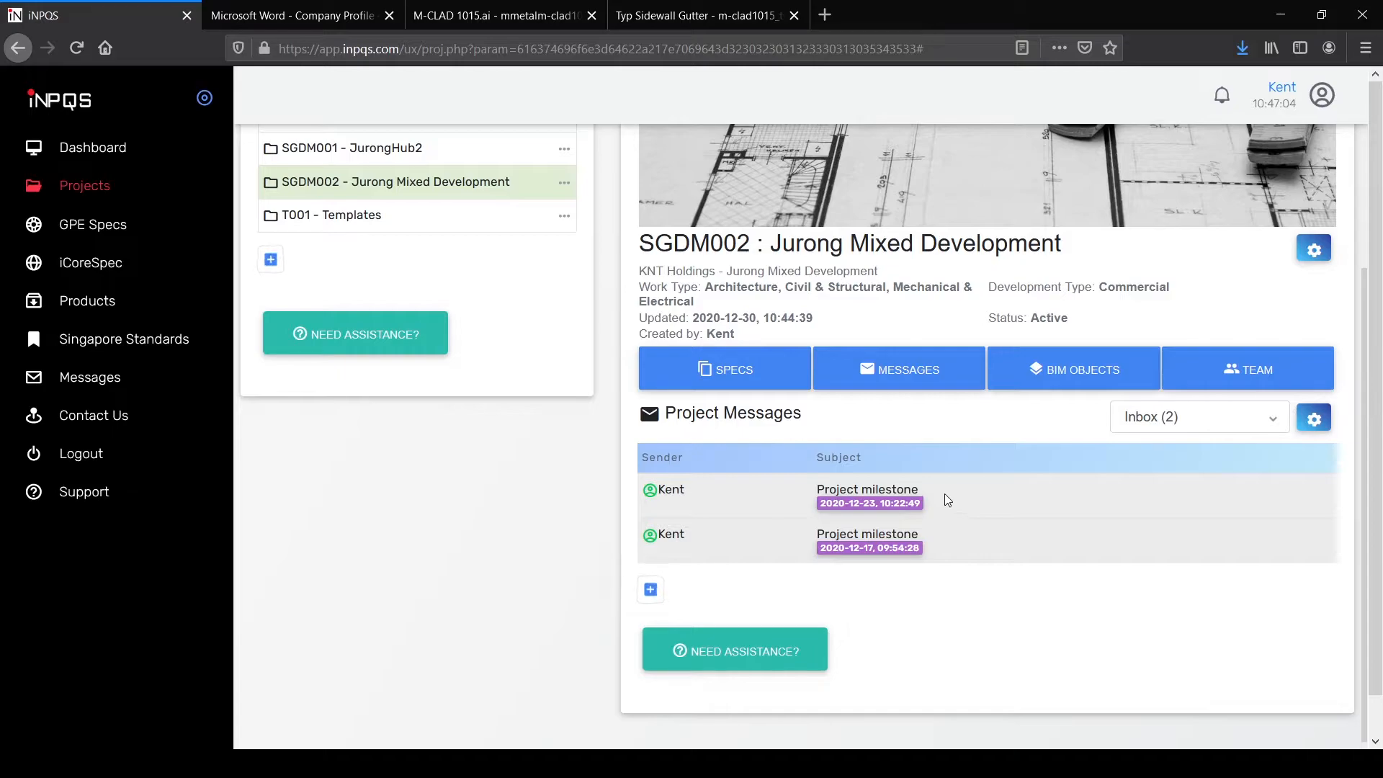
left_click(947, 500)
scroll(967, 463, "down", 3)
scroll(963, 463, "down", 1)
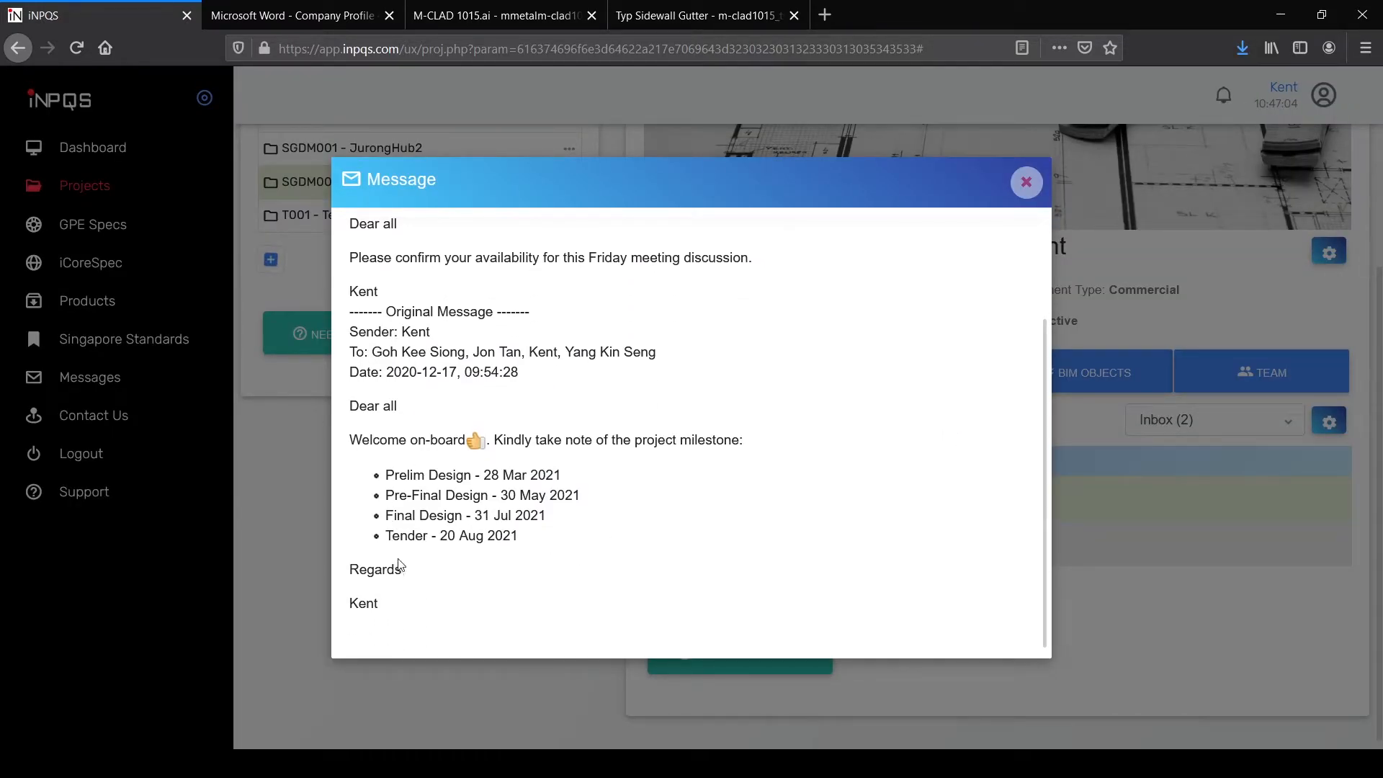
scroll(416, 555, "up", 4)
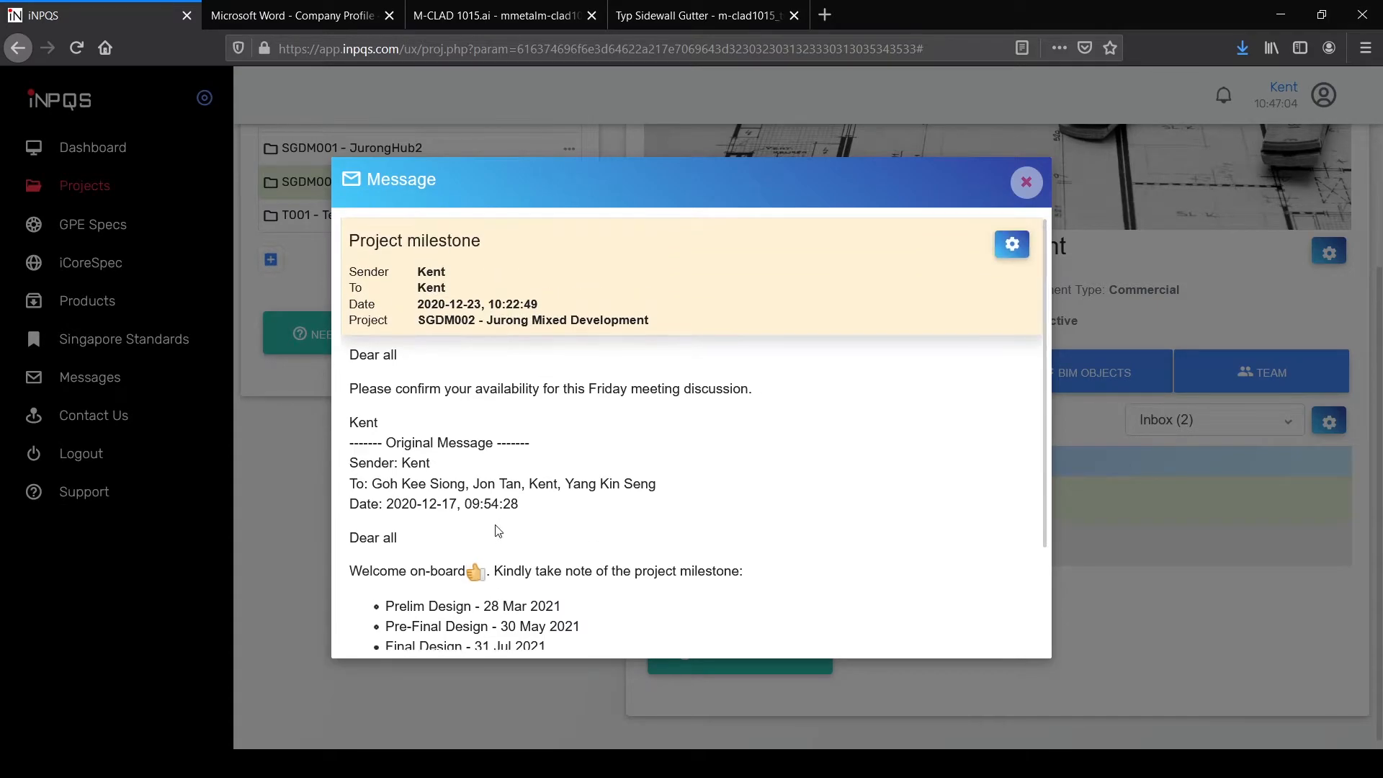
left_click(1027, 185)
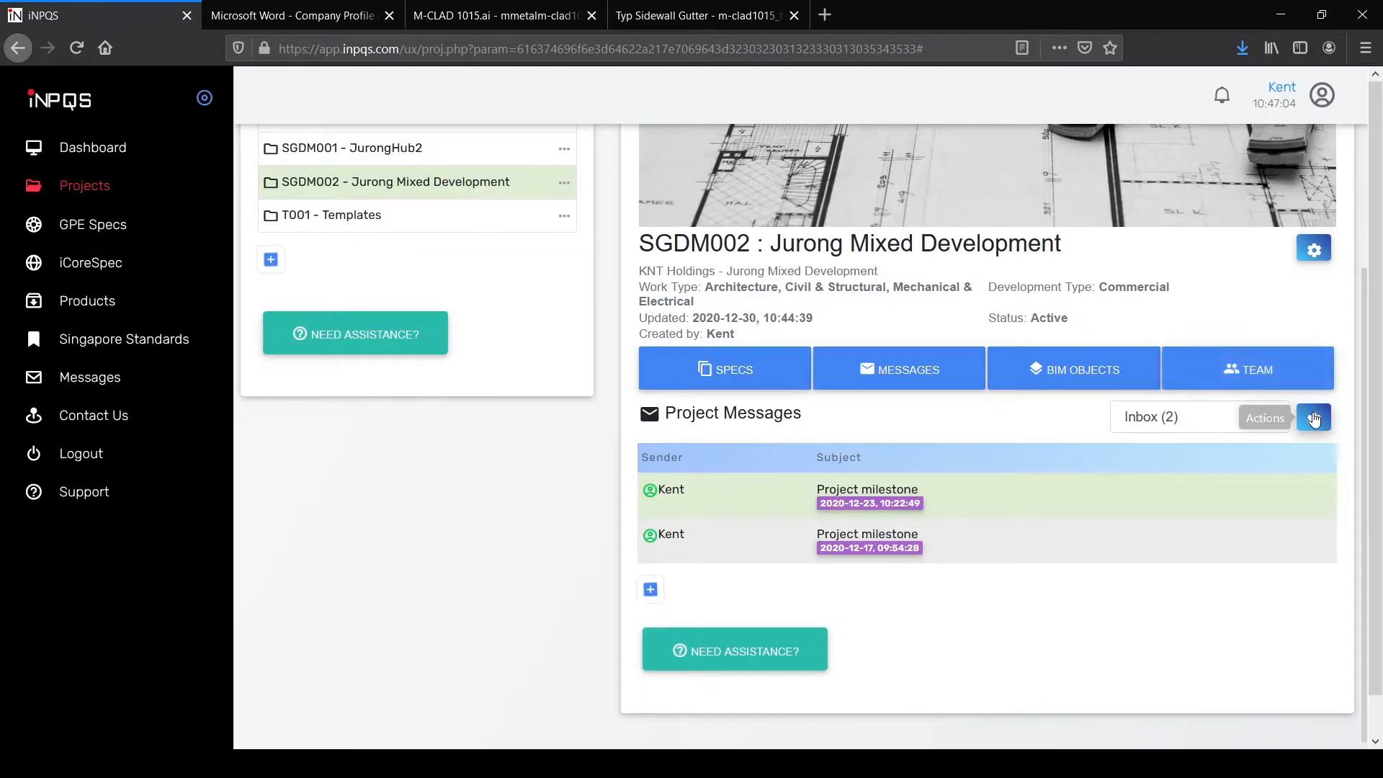
left_click(1314, 417)
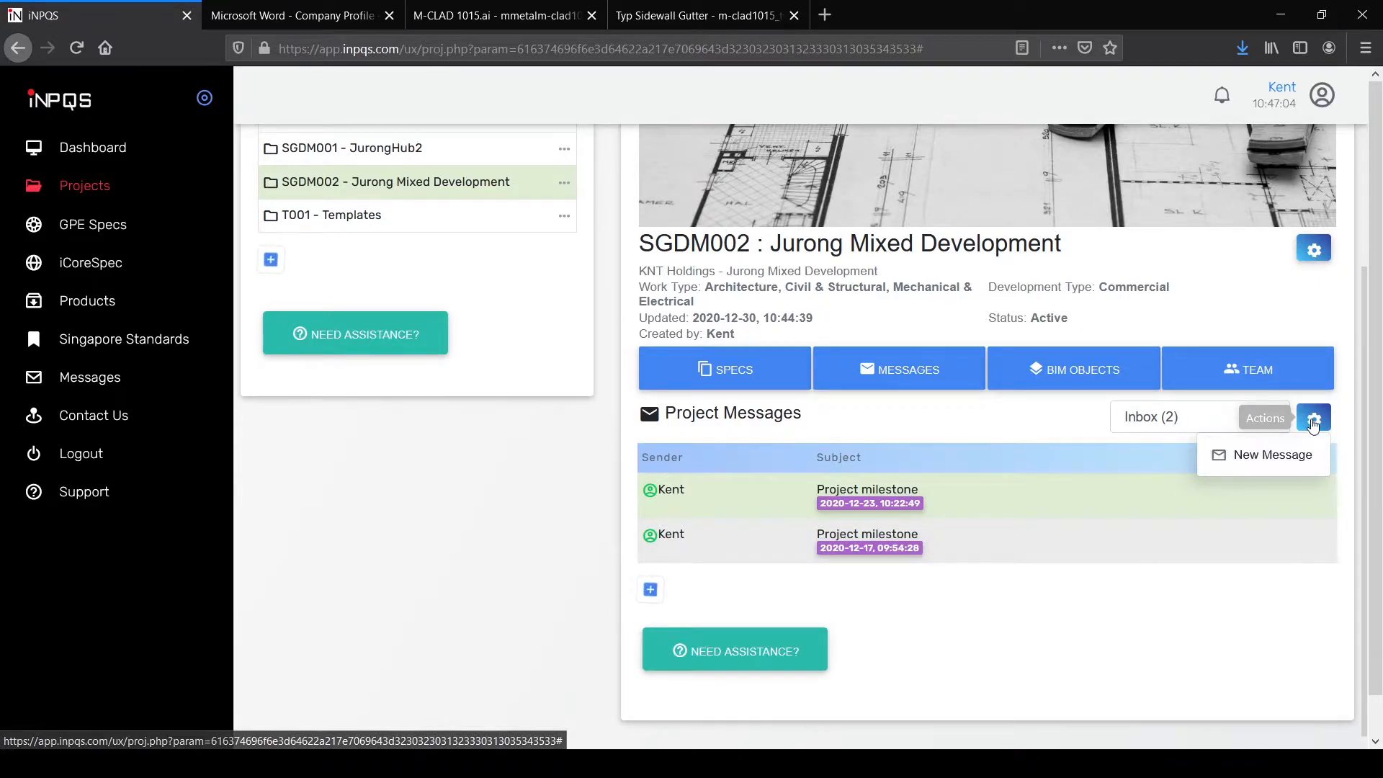
left_click(714, 596)
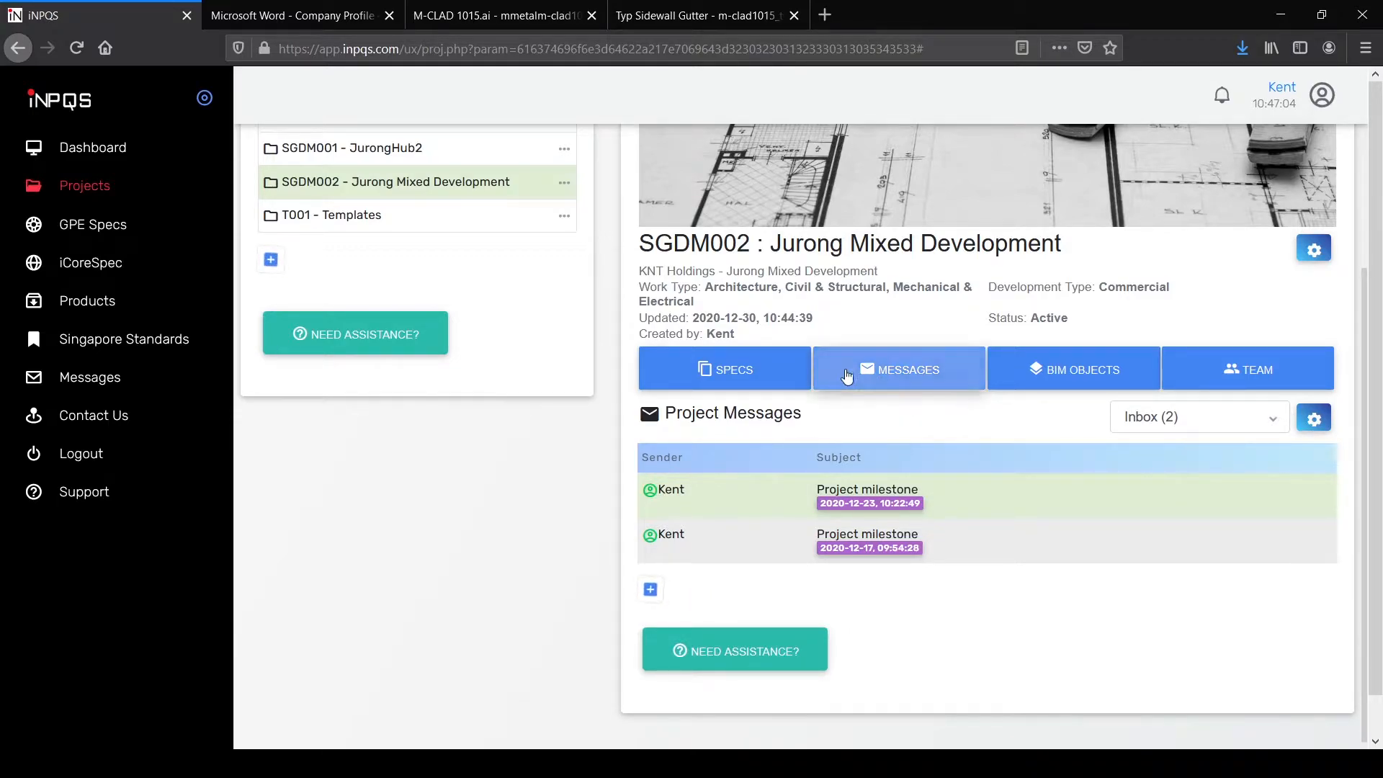
Step: Switch to SPECS and scroll down to SGDM002's five-volume Project Specs table
left_click(769, 375)
scroll(792, 346, "down", 3)
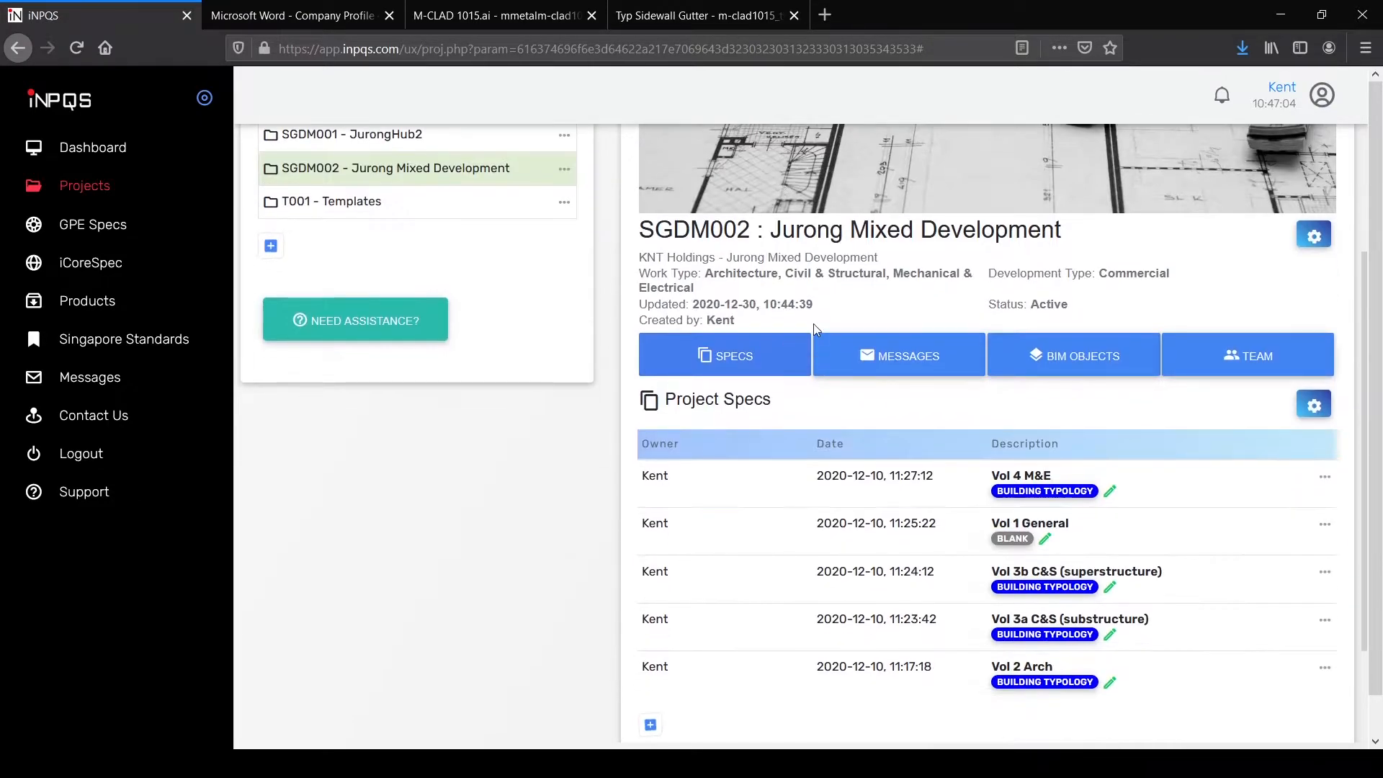
scroll(799, 317, "down", 2)
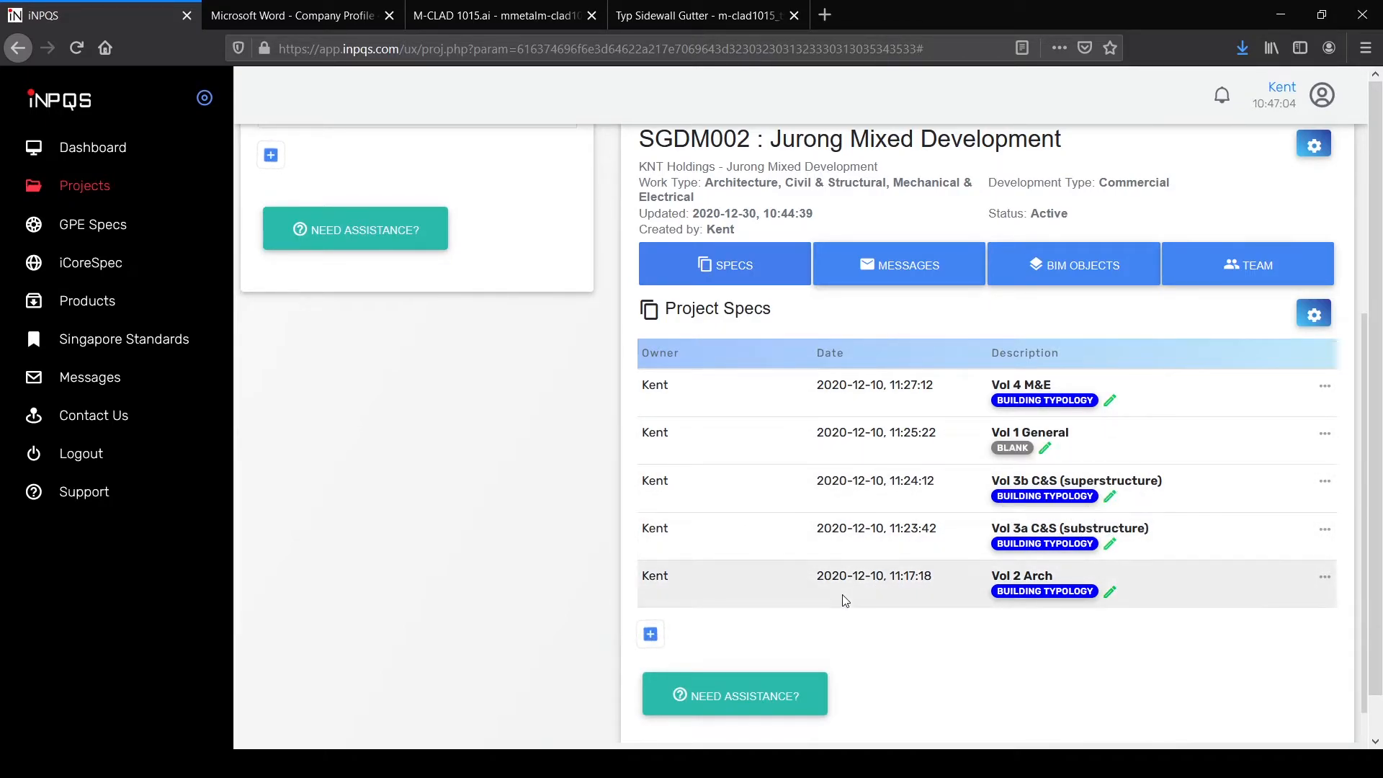
Step: Start a new spec from the GPE (HDB) building works template with work type Others
left_click(650, 634)
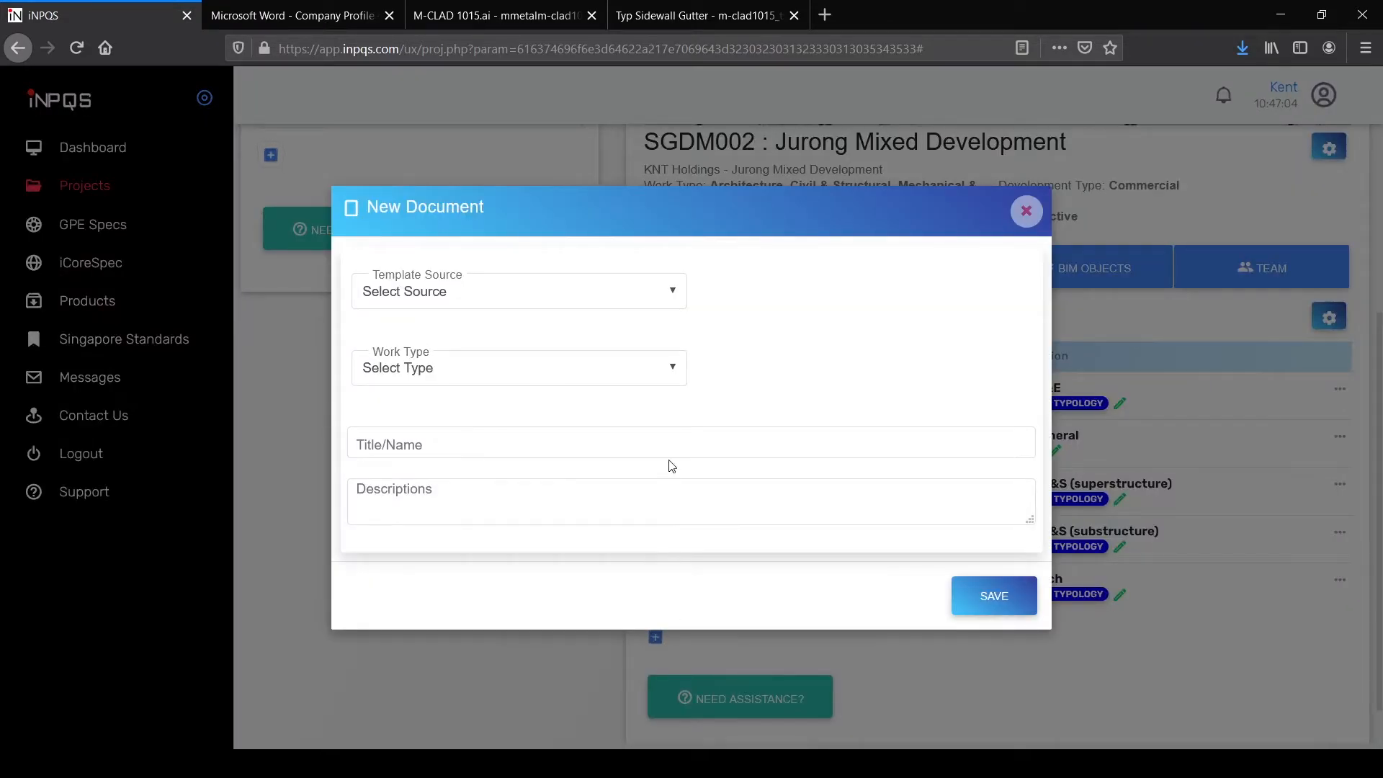
left_click(675, 296)
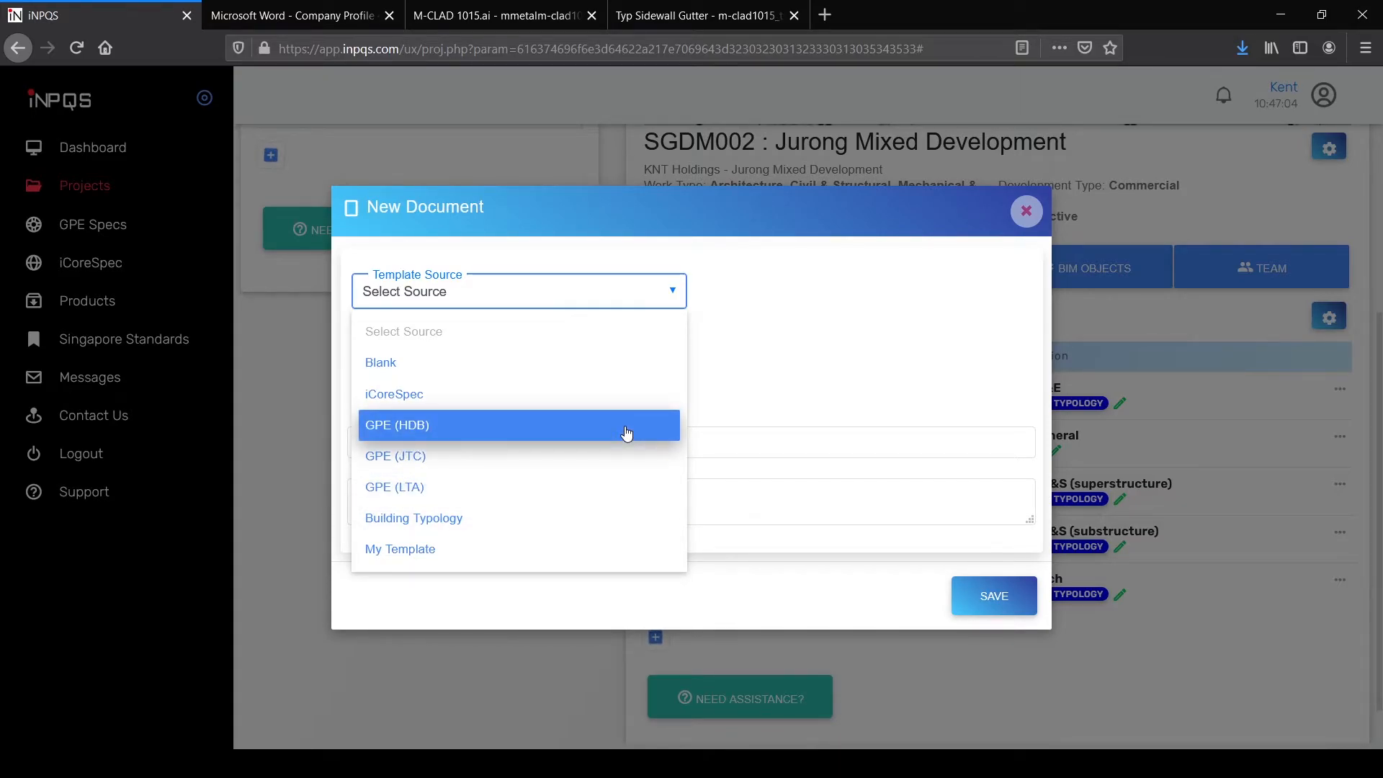
left_click(625, 432)
left_click(1016, 301)
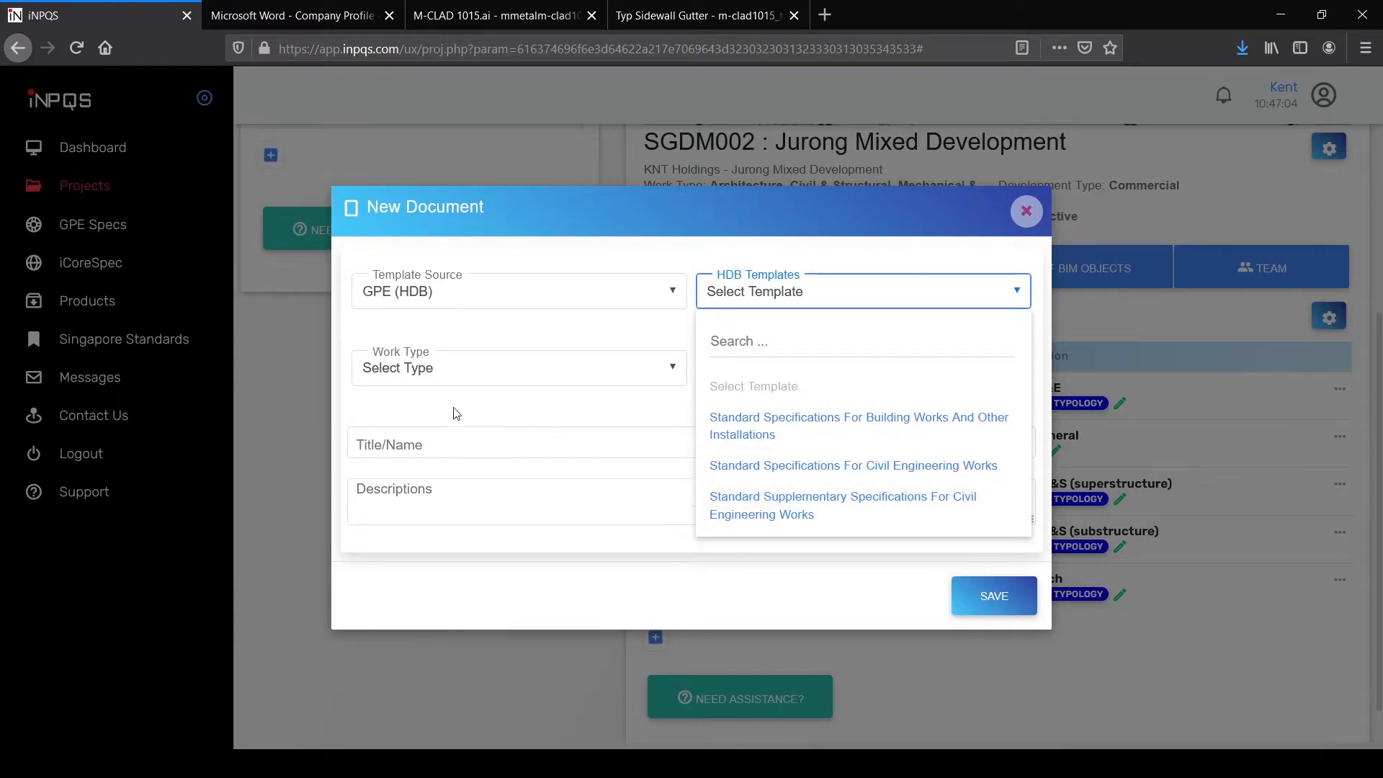
left_click(764, 436)
left_click(662, 371)
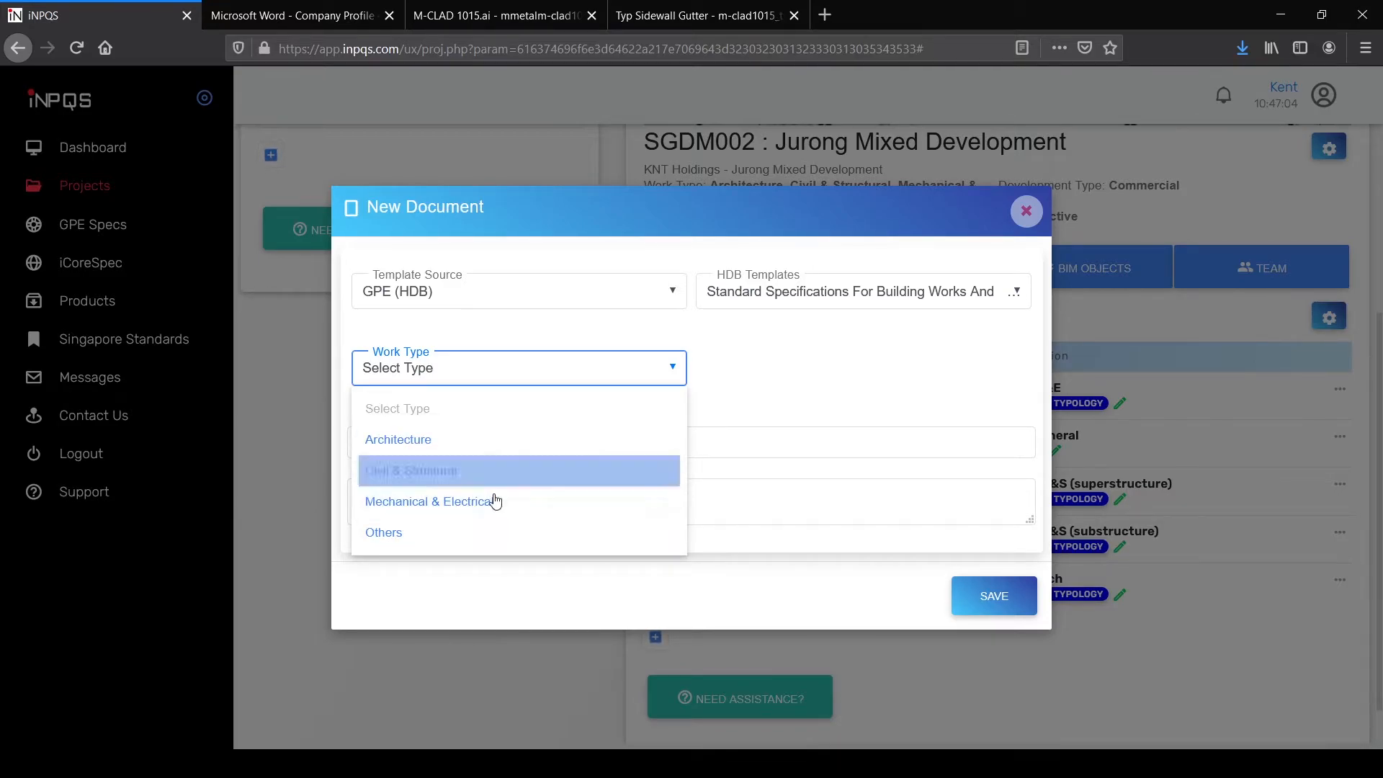
left_click(470, 544)
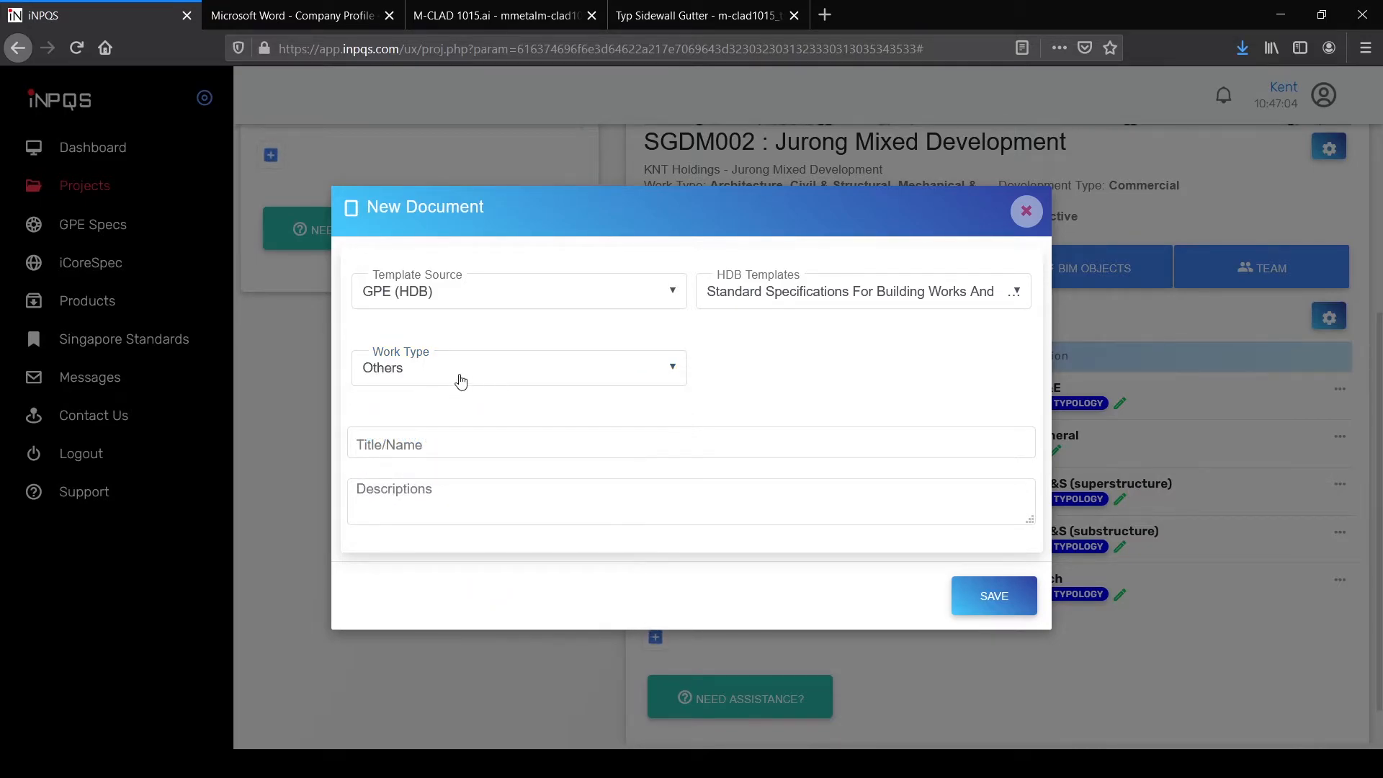
Step: Title it 'Vol G Building Works (Block A)' and save
left_click(520, 447)
type("Vol")
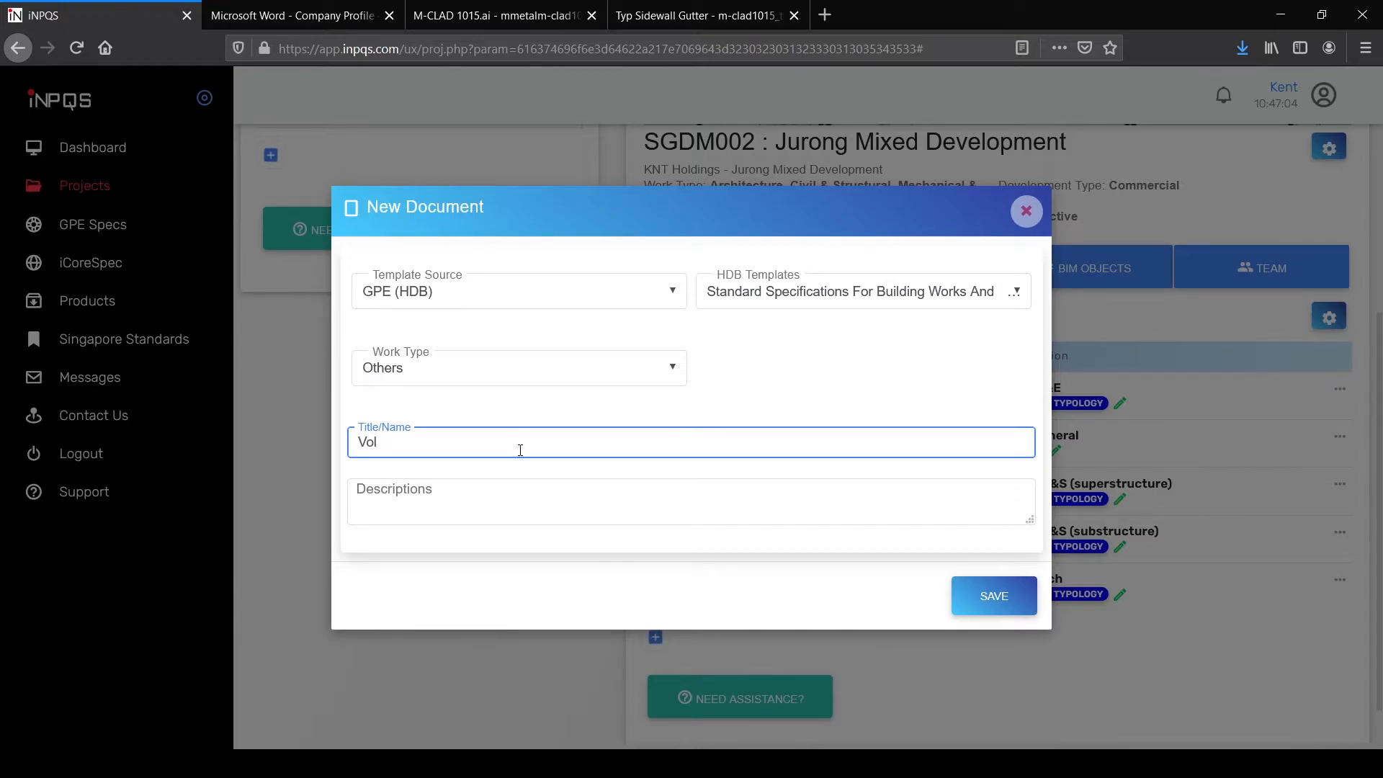
type(" G Building Works (Block A)")
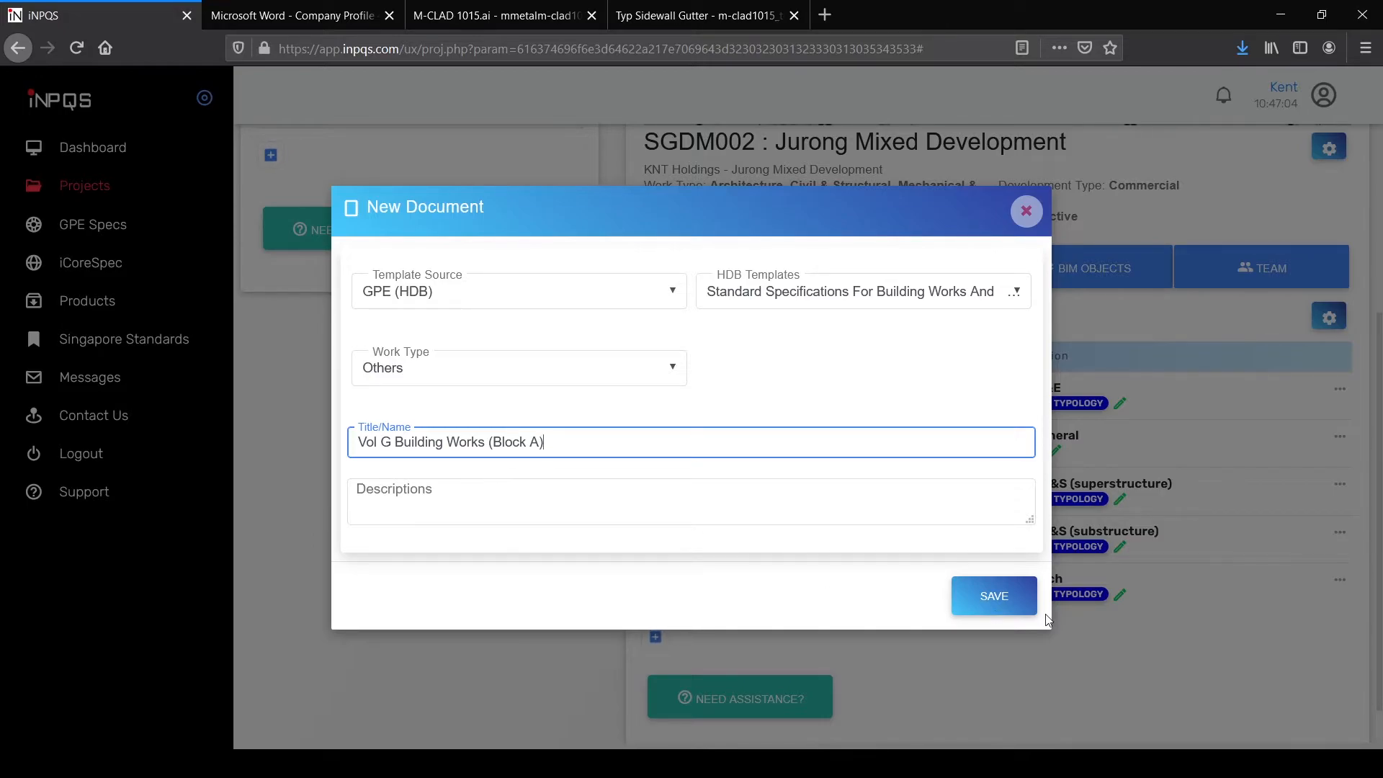
left_click(1016, 609)
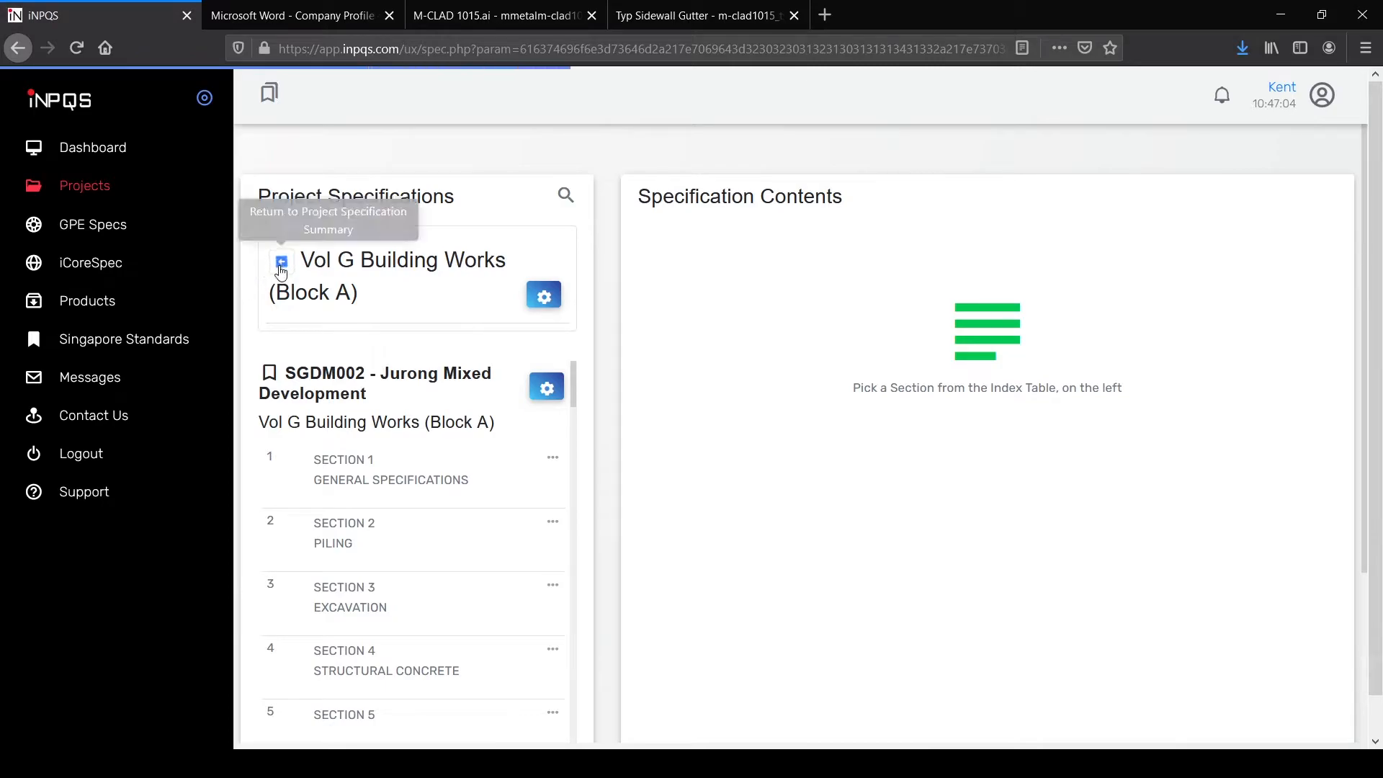
Step: Return to the SGDM002 spec summary and scroll to the Project Specs table
left_click(279, 267)
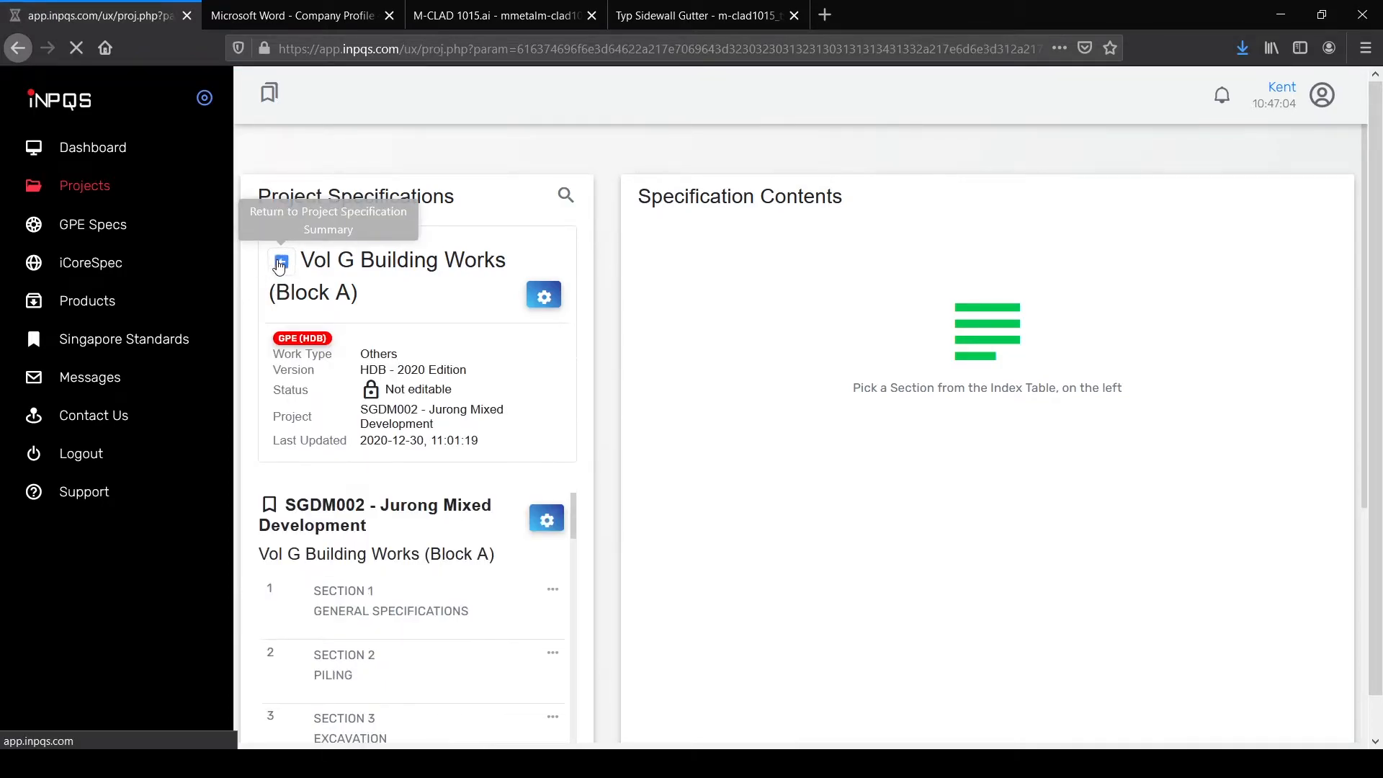
scroll(1019, 482, "down", 3)
scroll(1019, 482, "down", 1)
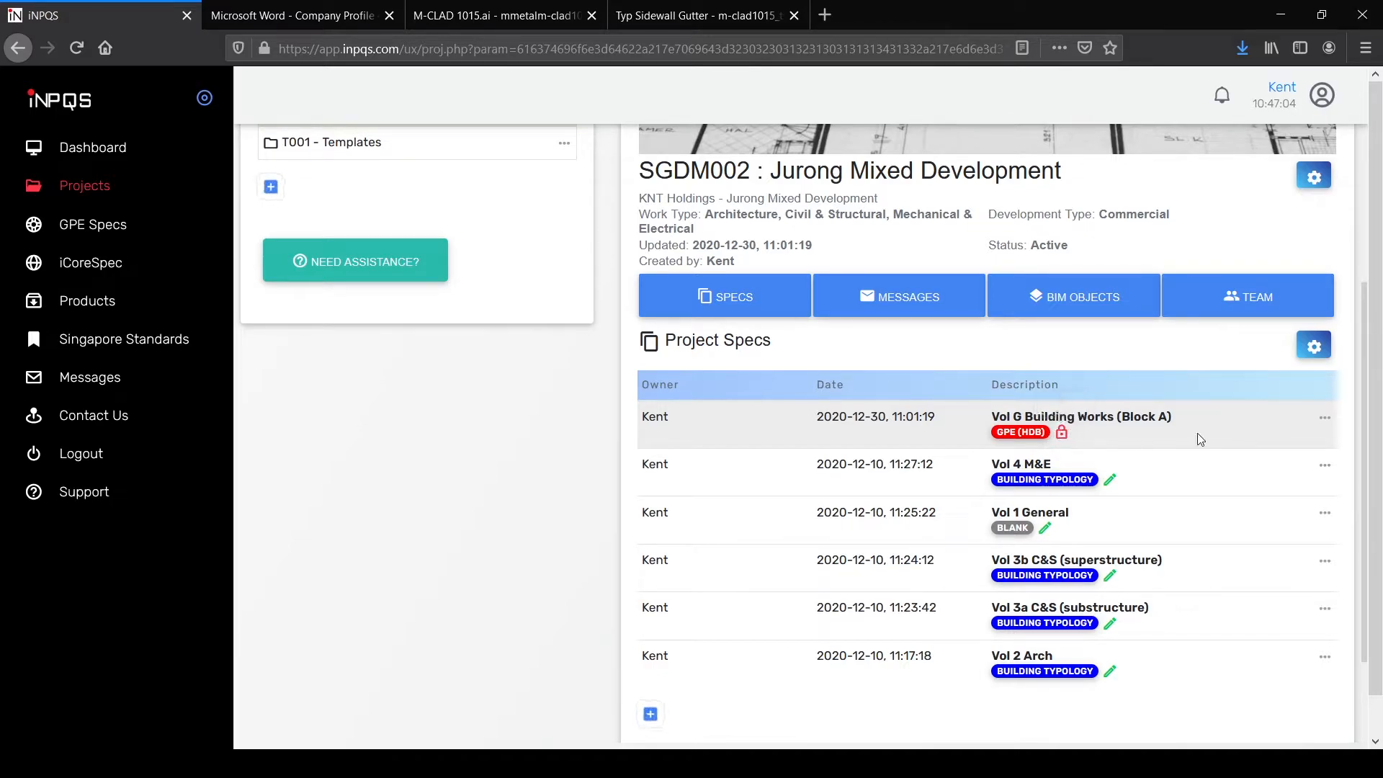
Step: Open the Vol G spec's edit form and close it without changes
left_click(1325, 417)
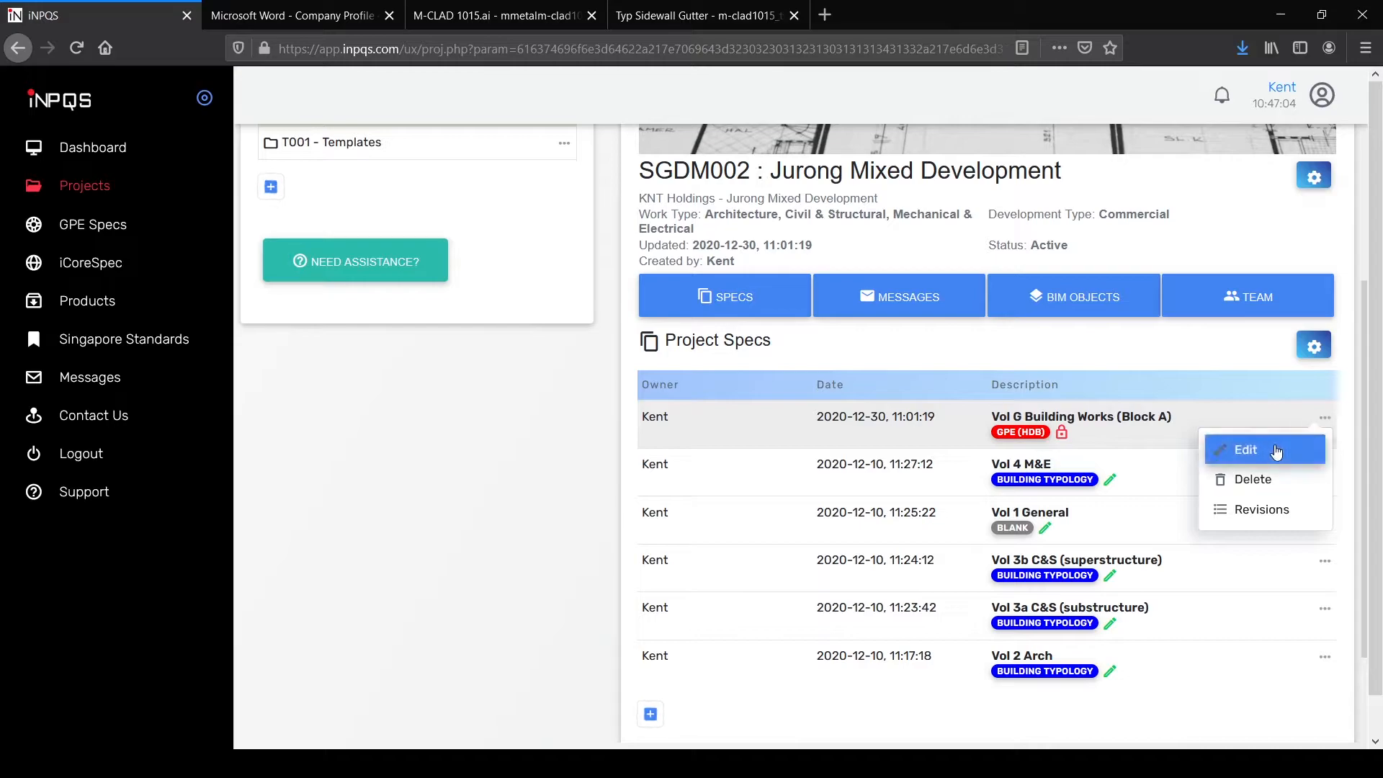
left_click(1268, 453)
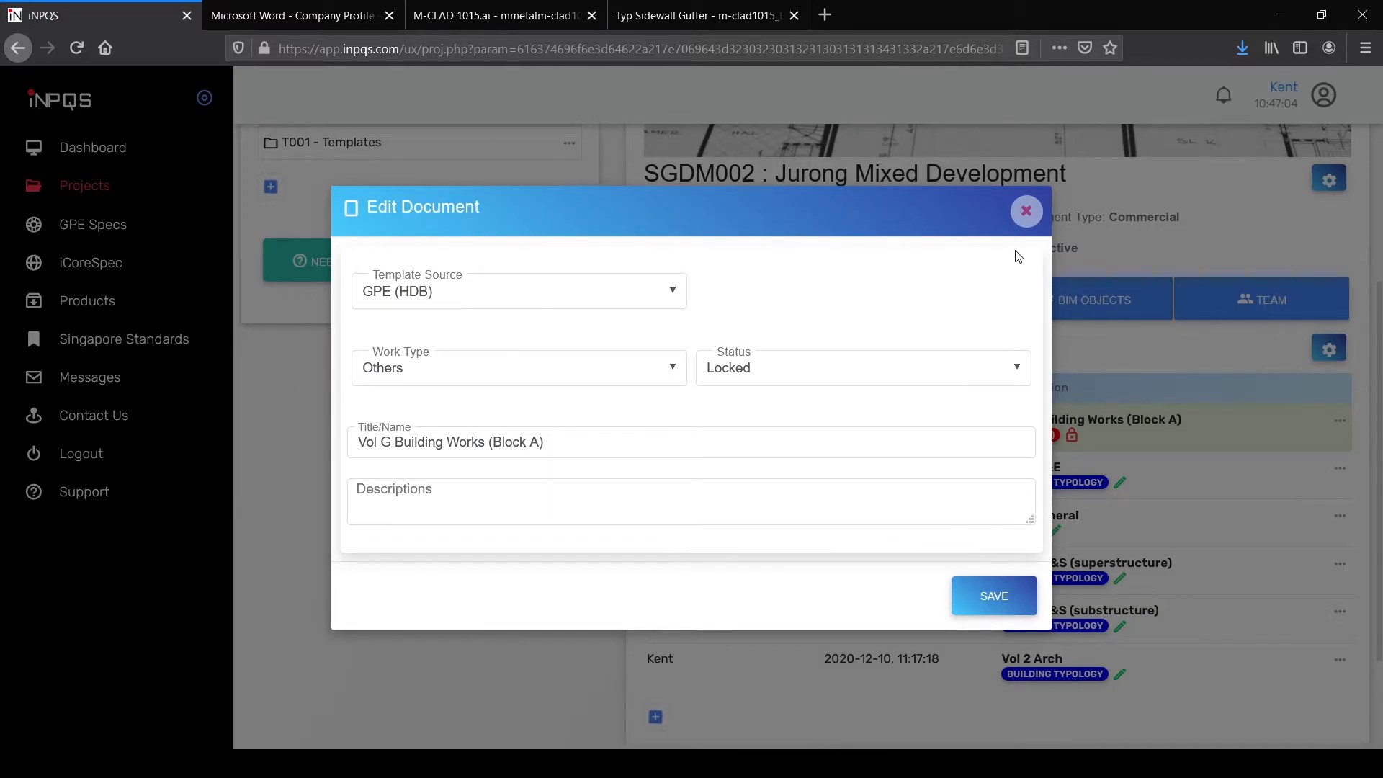
left_click(1024, 211)
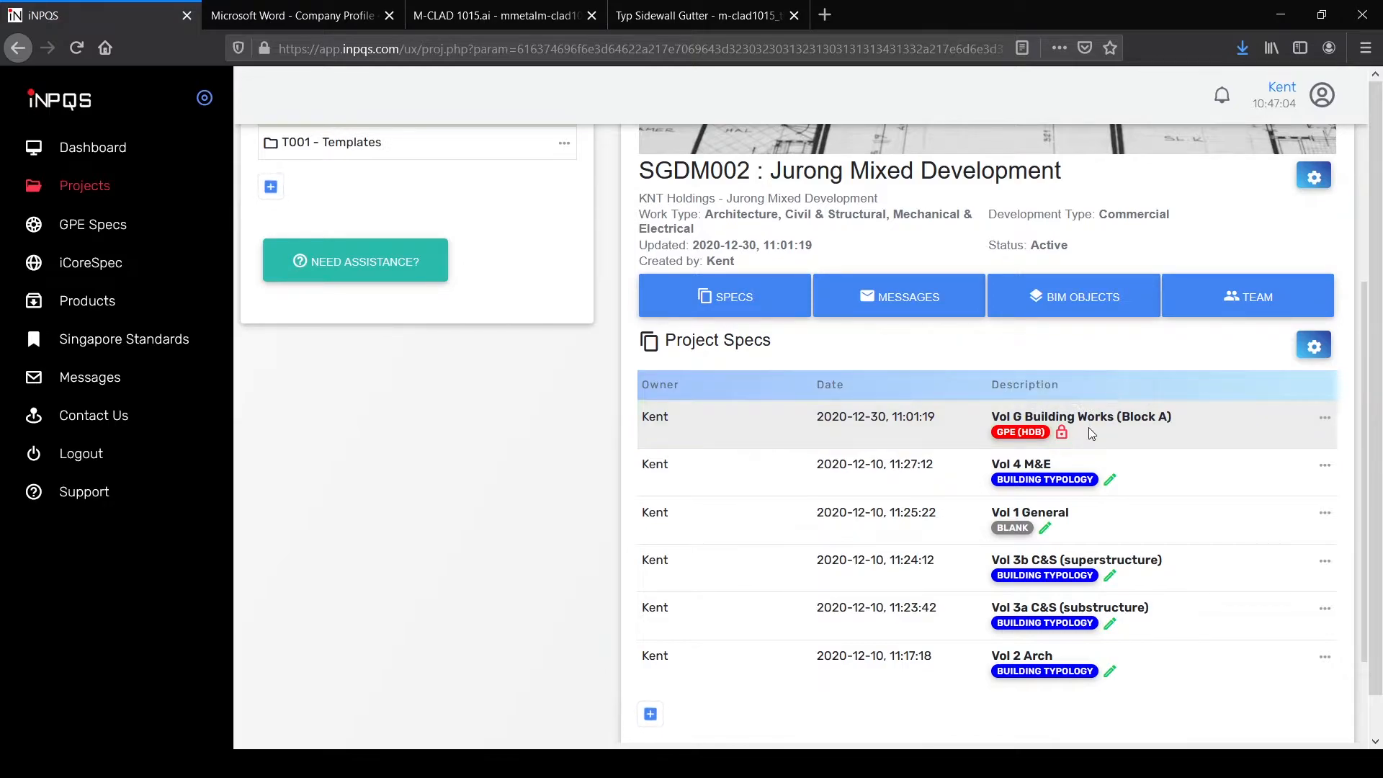
scroll(1089, 425, "down", 2)
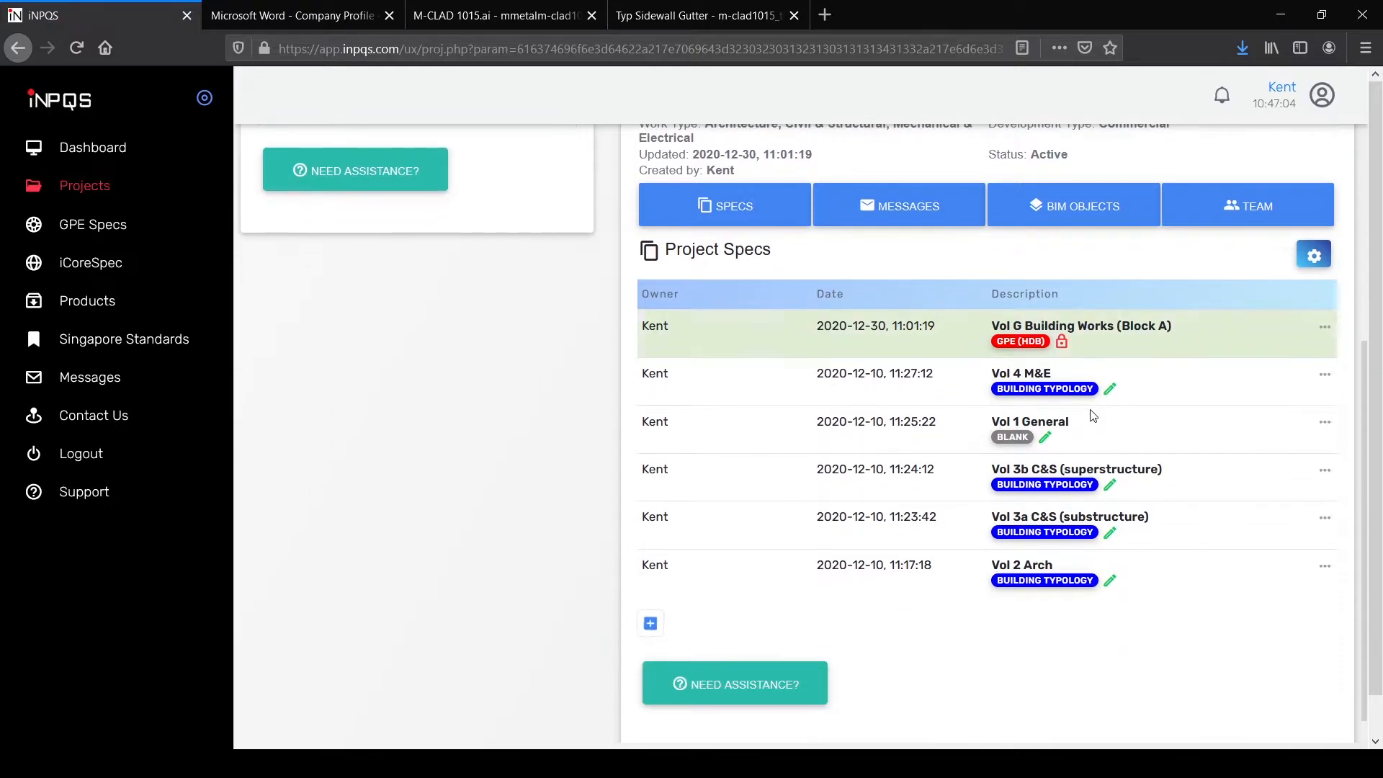
Step: Open the Vol G Building Works (Block A) spec at Section 1 General Specifications
left_click(1113, 336)
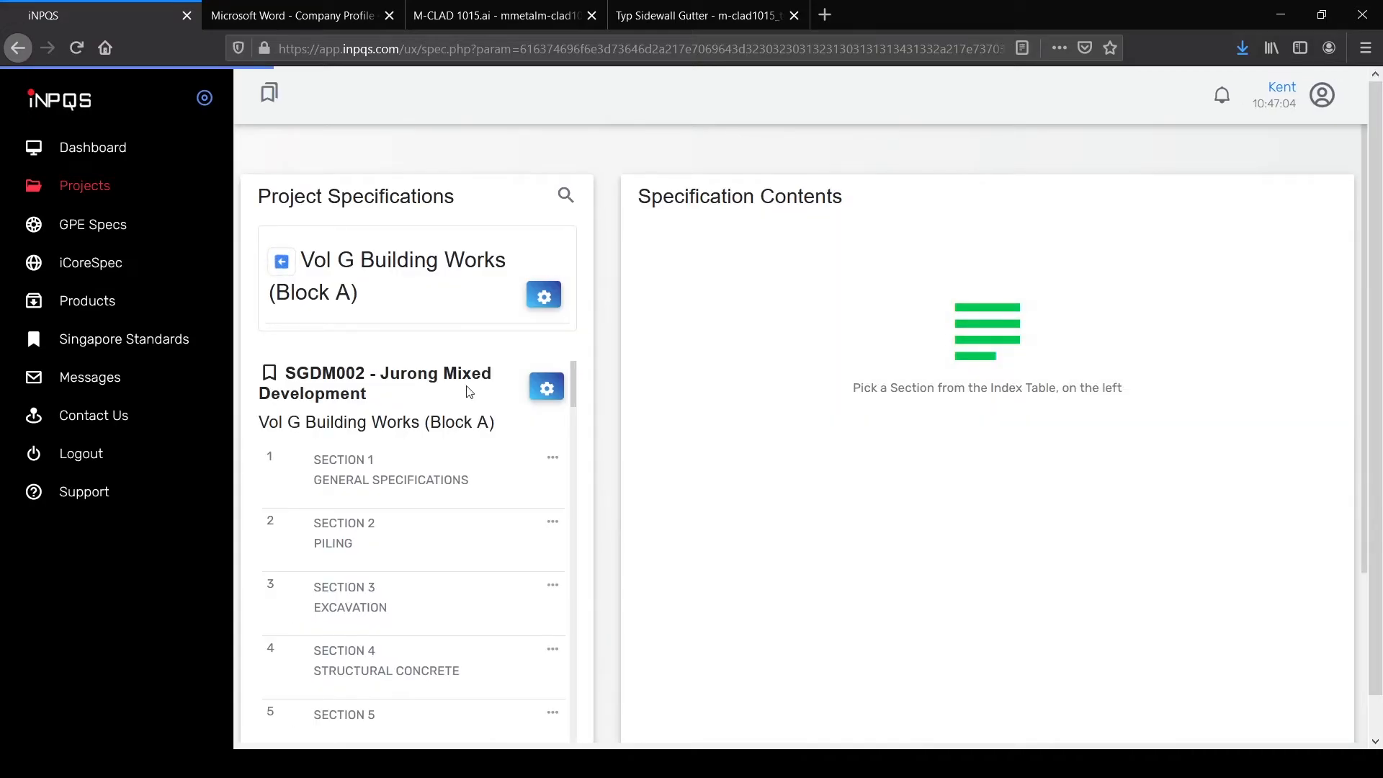
scroll(472, 418, "down", 2)
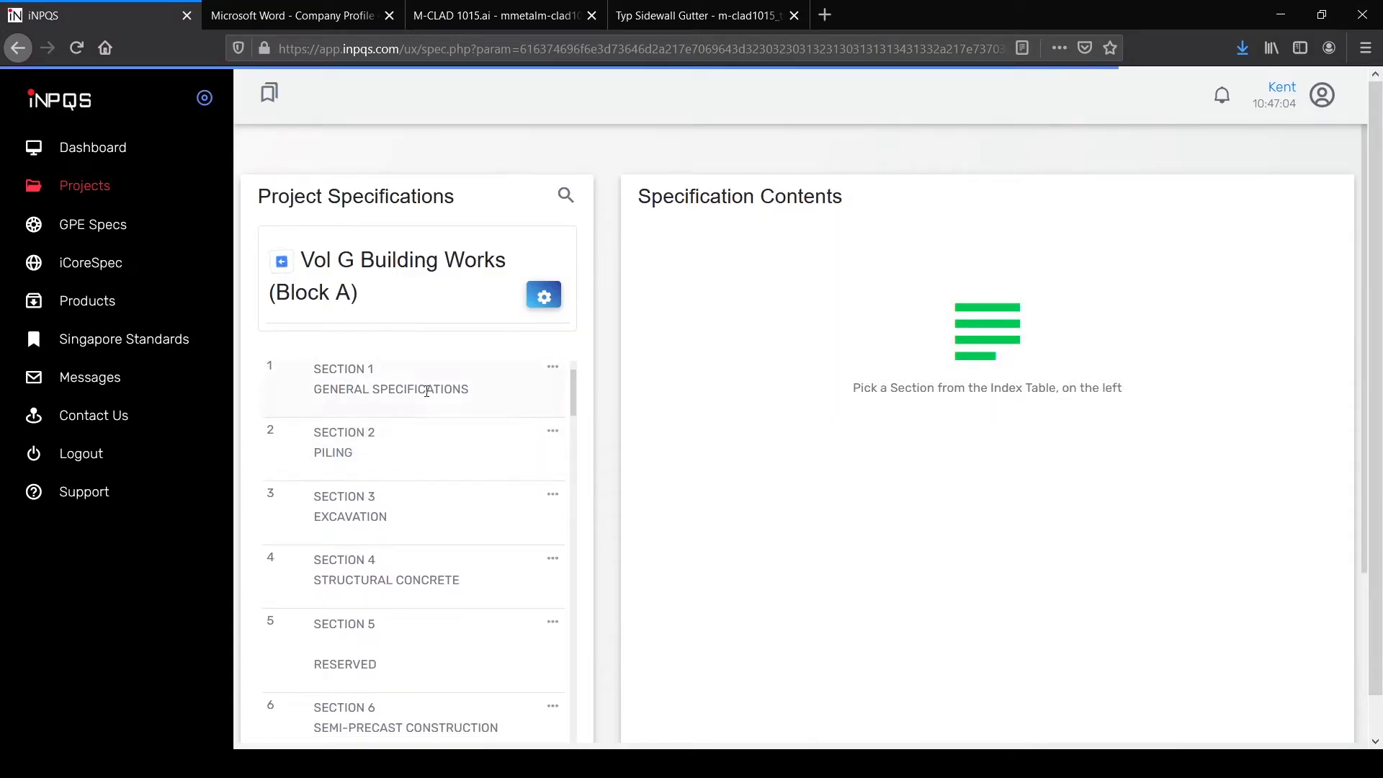
left_click(476, 395)
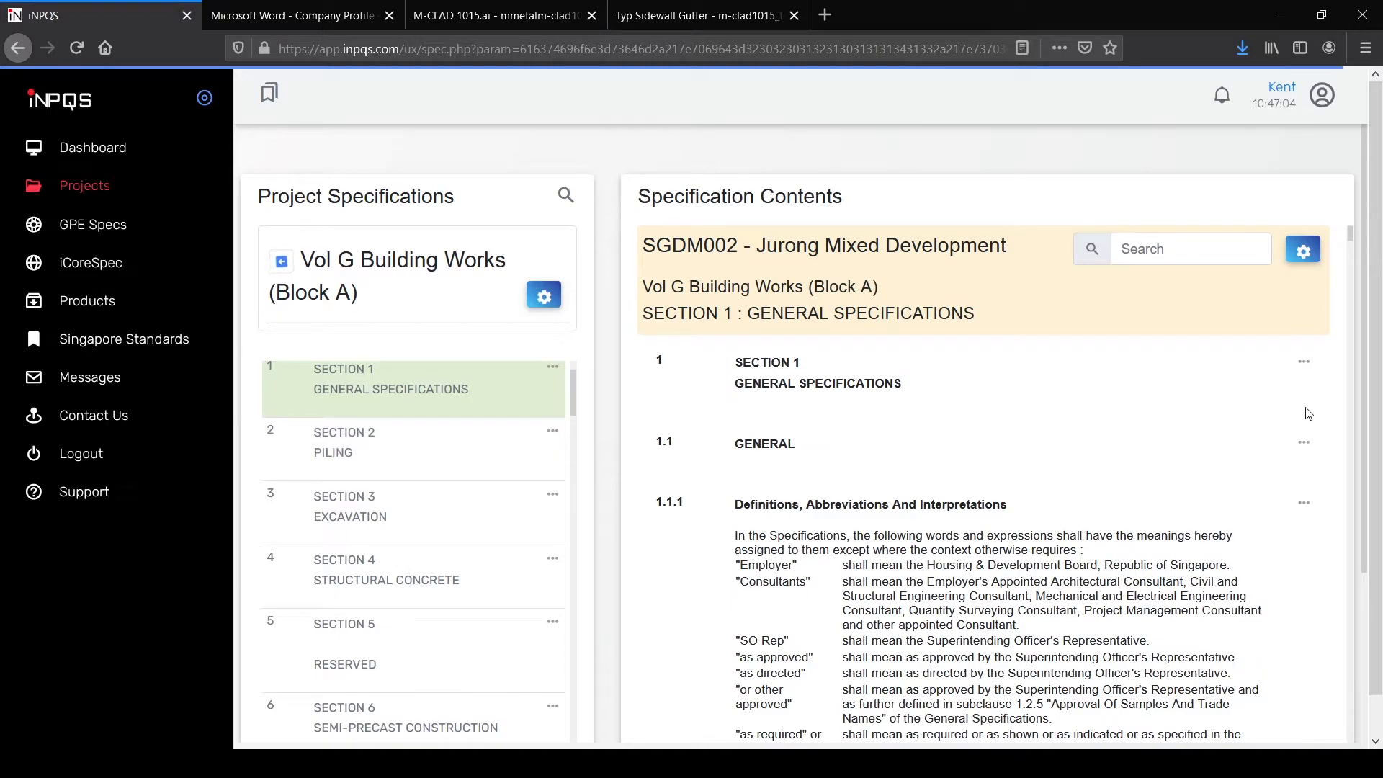
scroll(1281, 542, "down", 3)
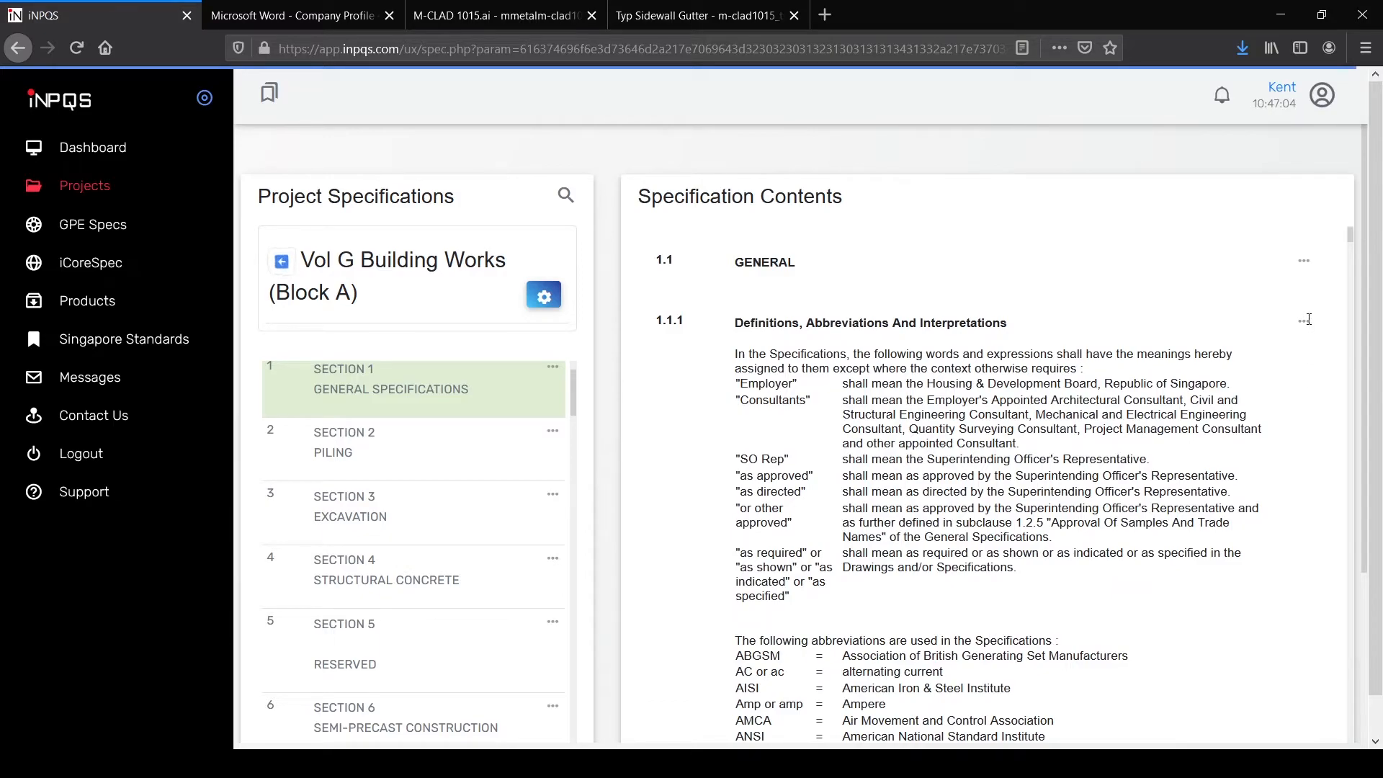
left_click(1304, 321)
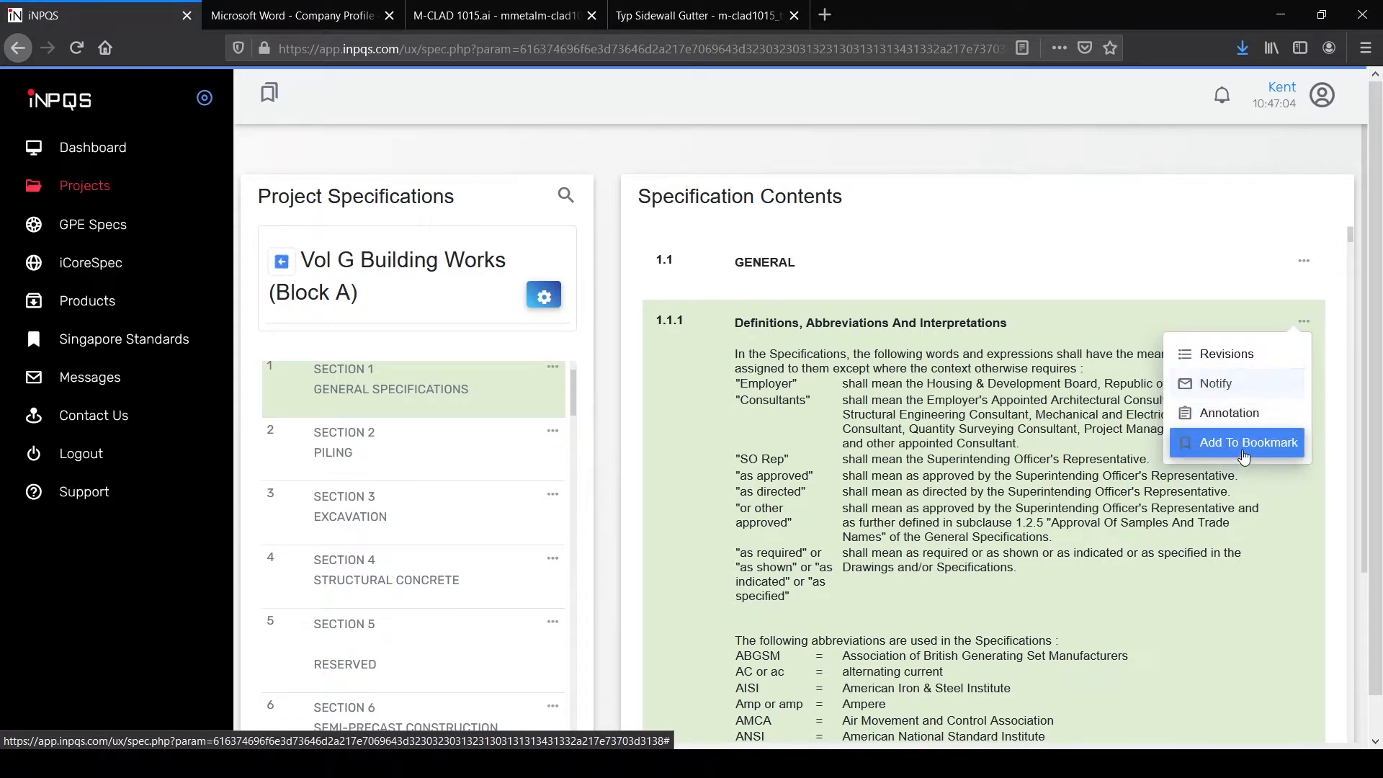
Step: Check clause 1.1.7 TOL Fee's revision log, which shows no entries
scroll(1048, 438, "down", 18)
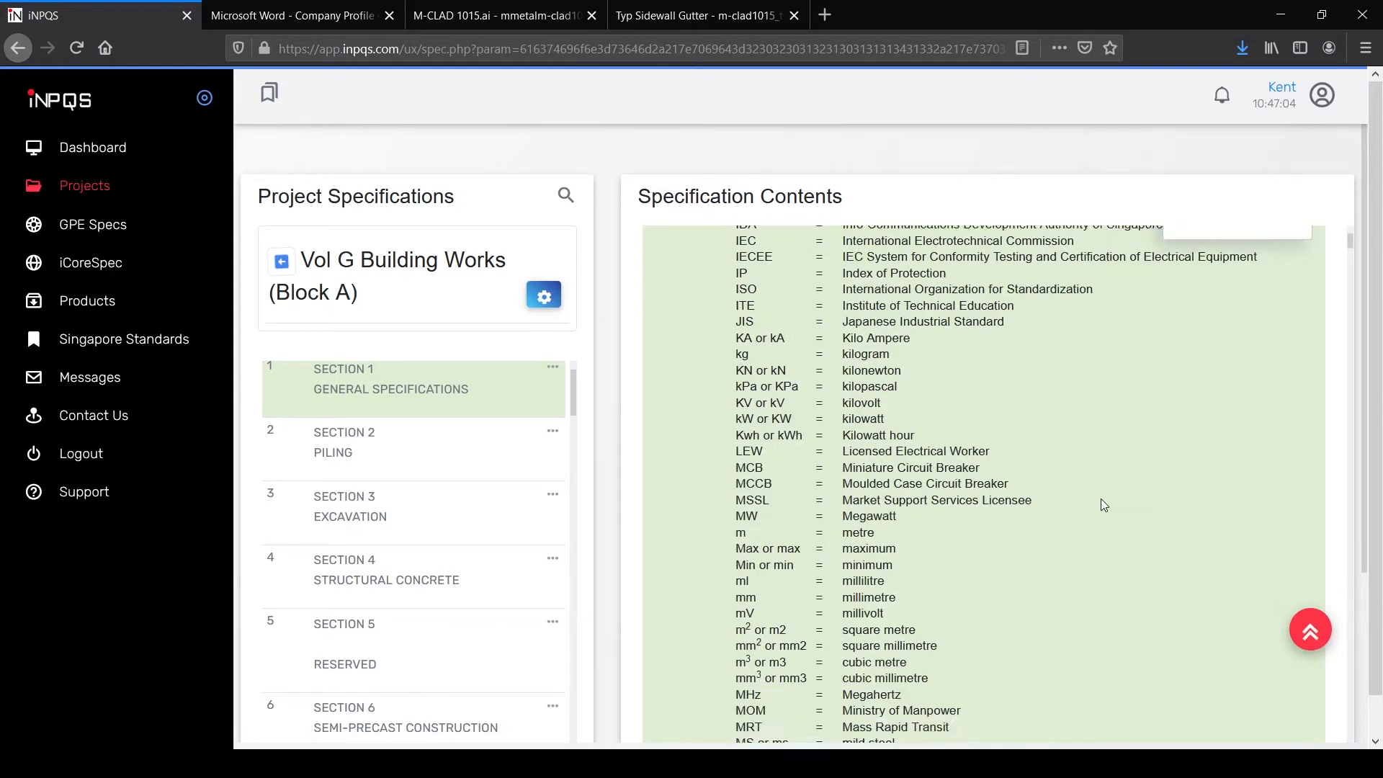
scroll(1114, 503, "down", 10)
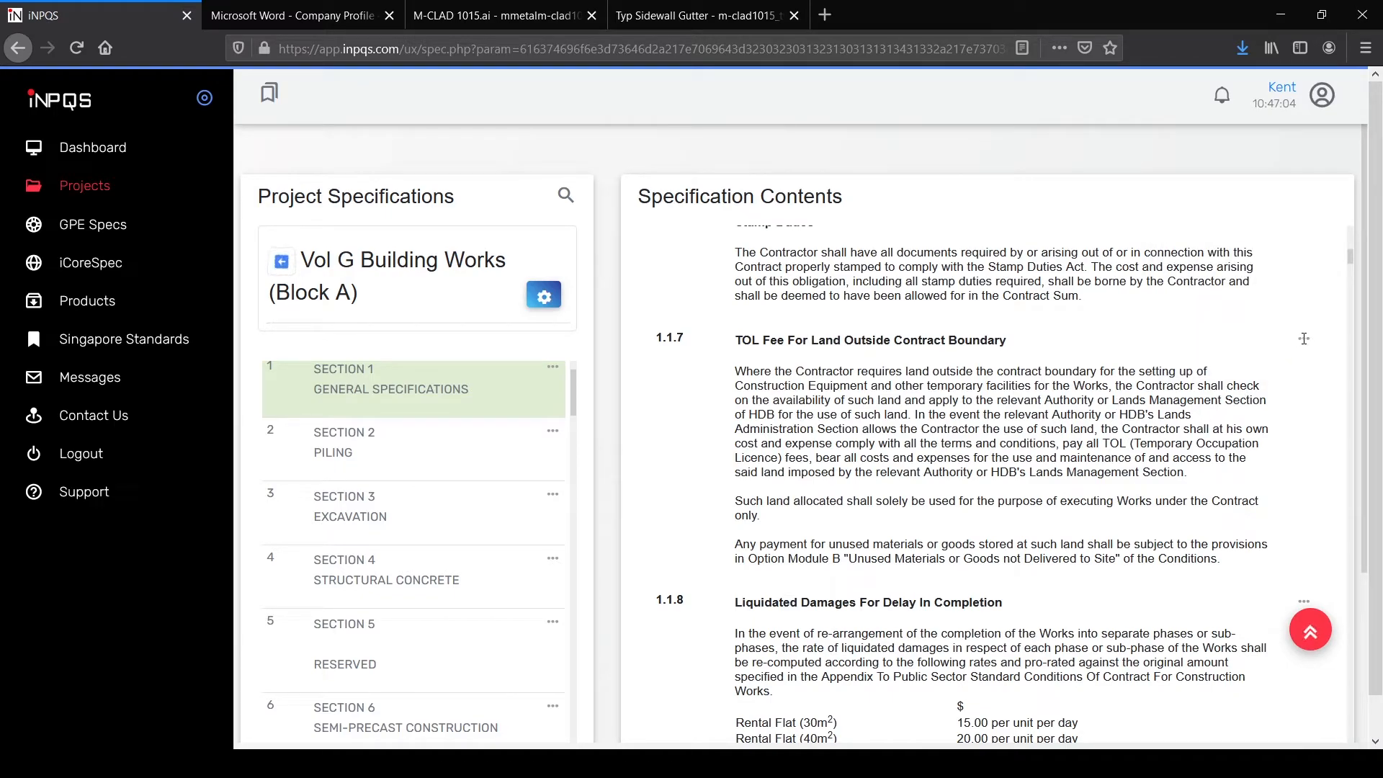
left_click(1303, 338)
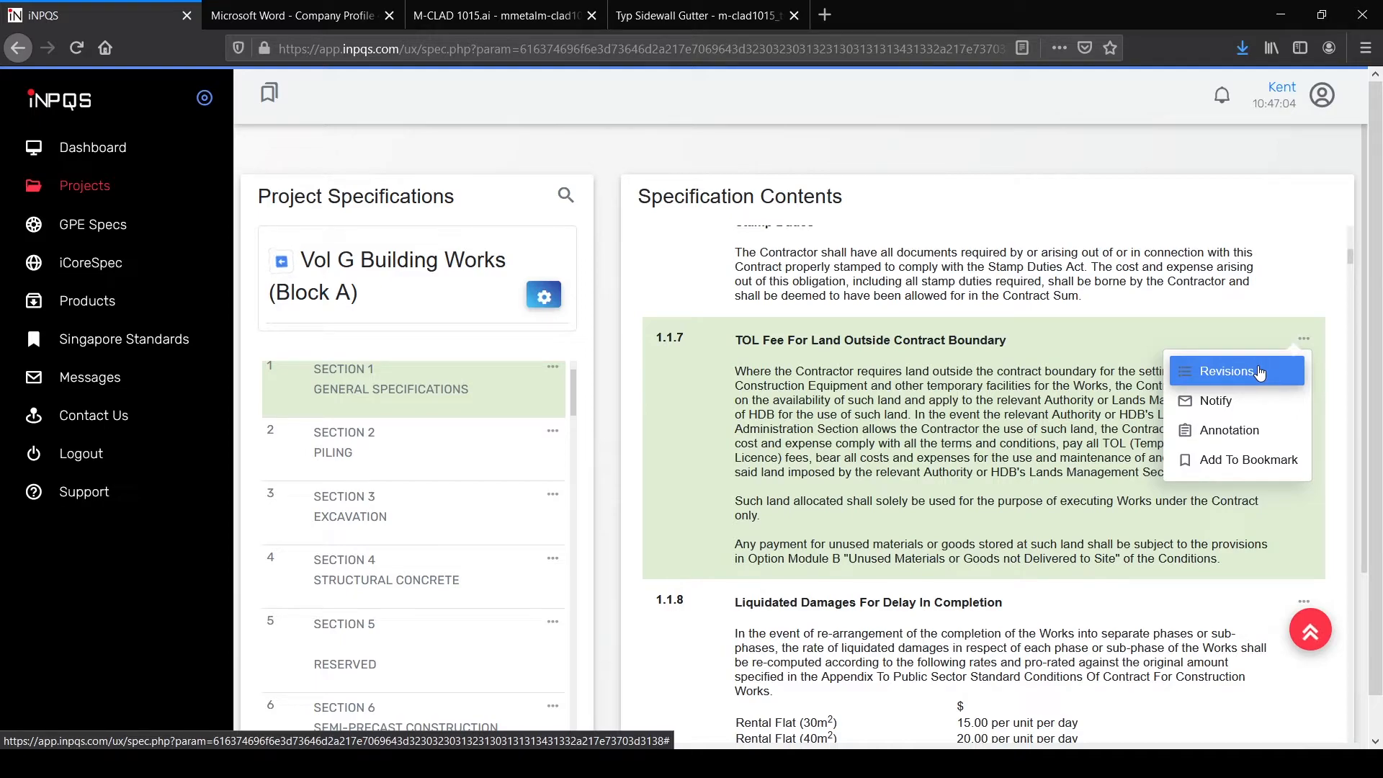
left_click(1258, 371)
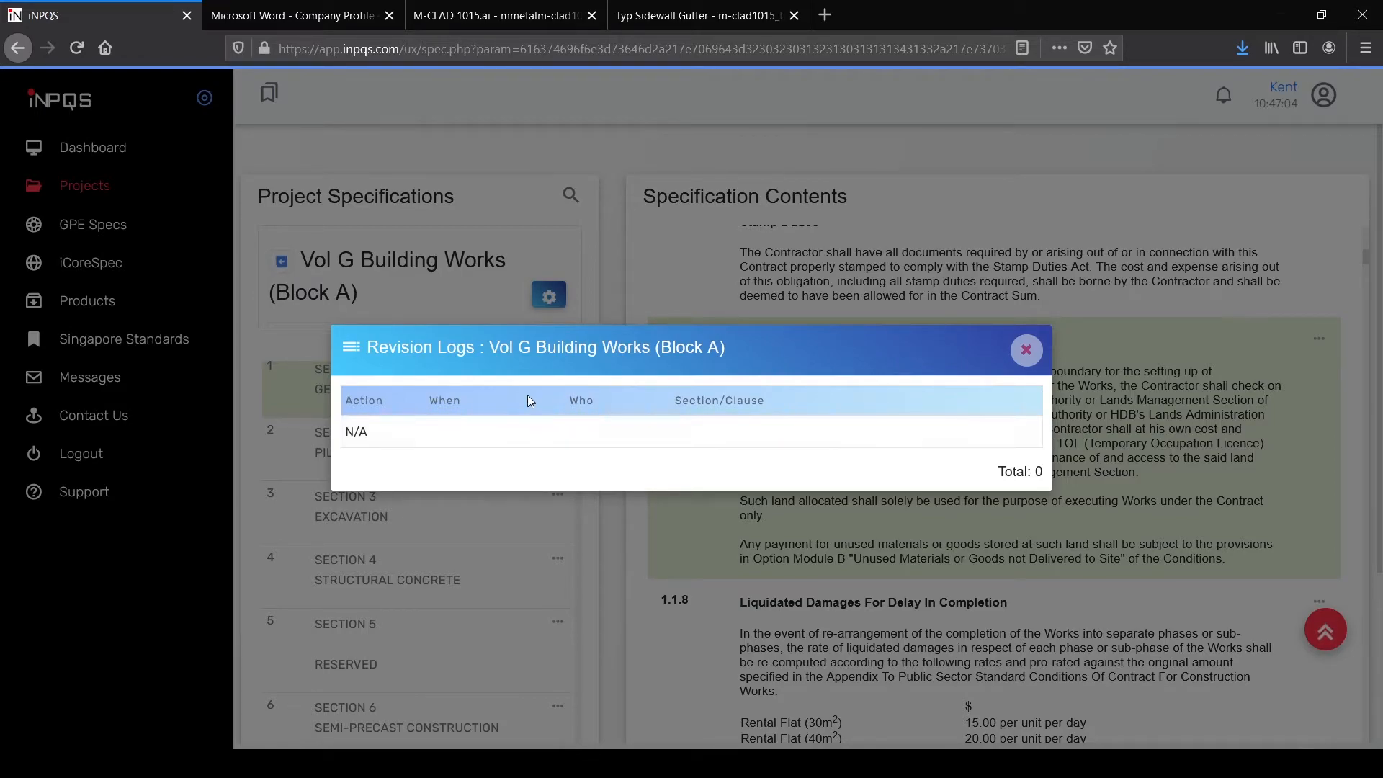
left_click(1027, 351)
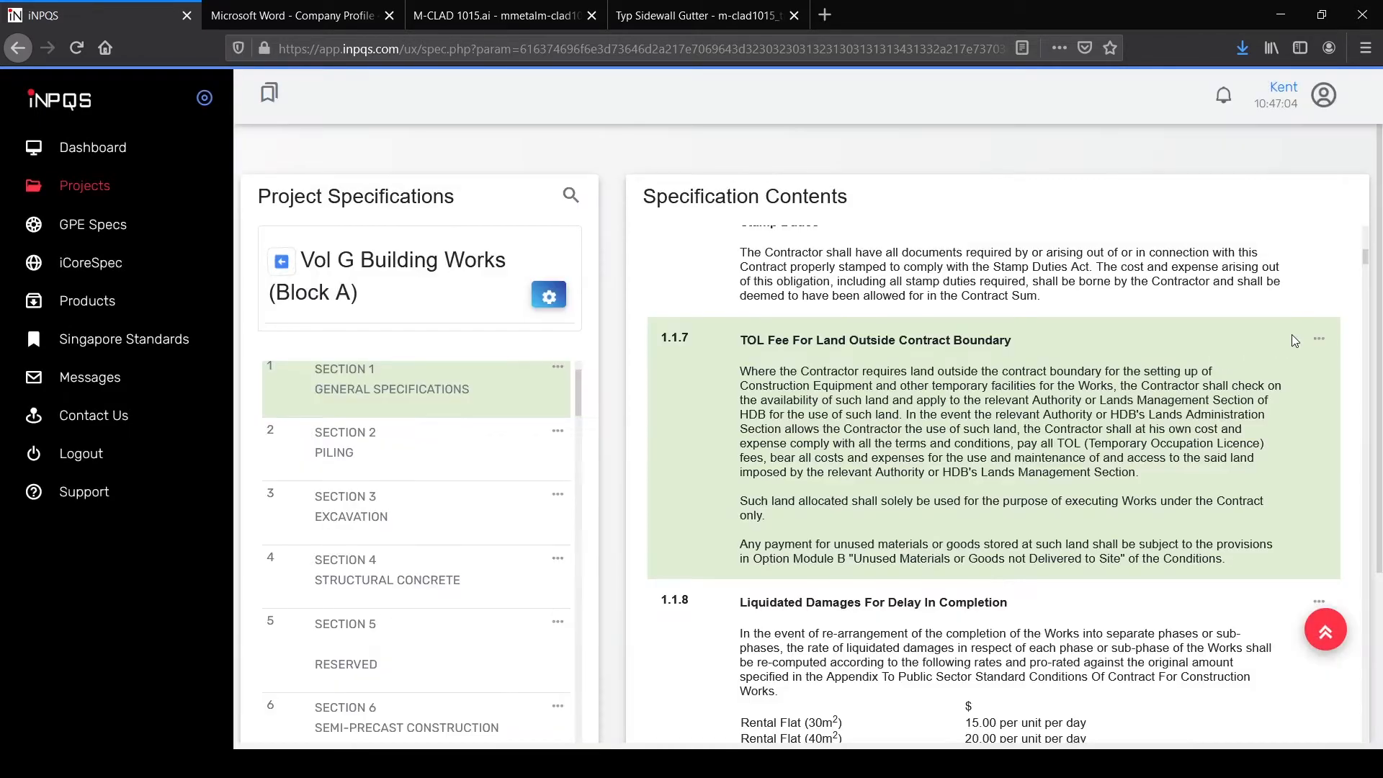
left_click(1304, 338)
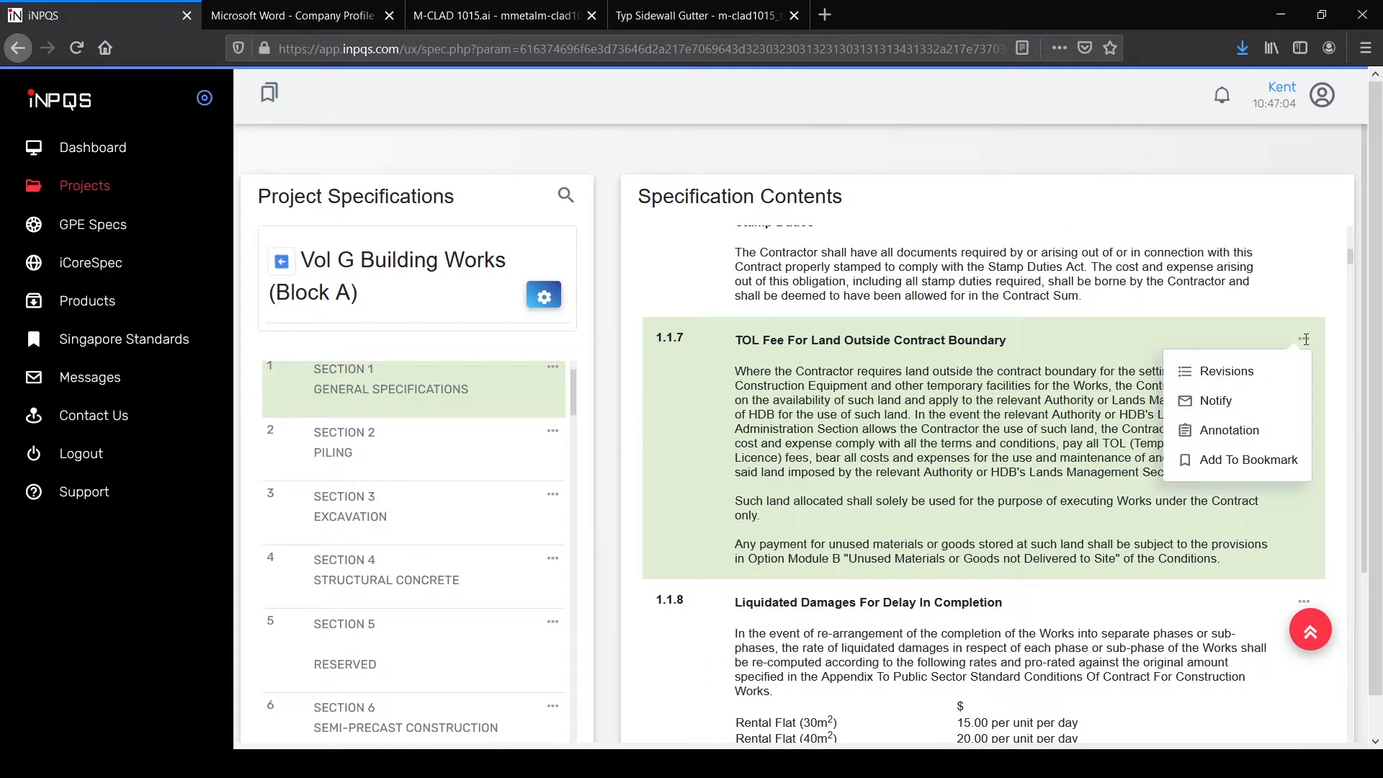
Step: Start a notification on clause 1.1.7 with the message 'Type A test instead of Type'
left_click(1253, 412)
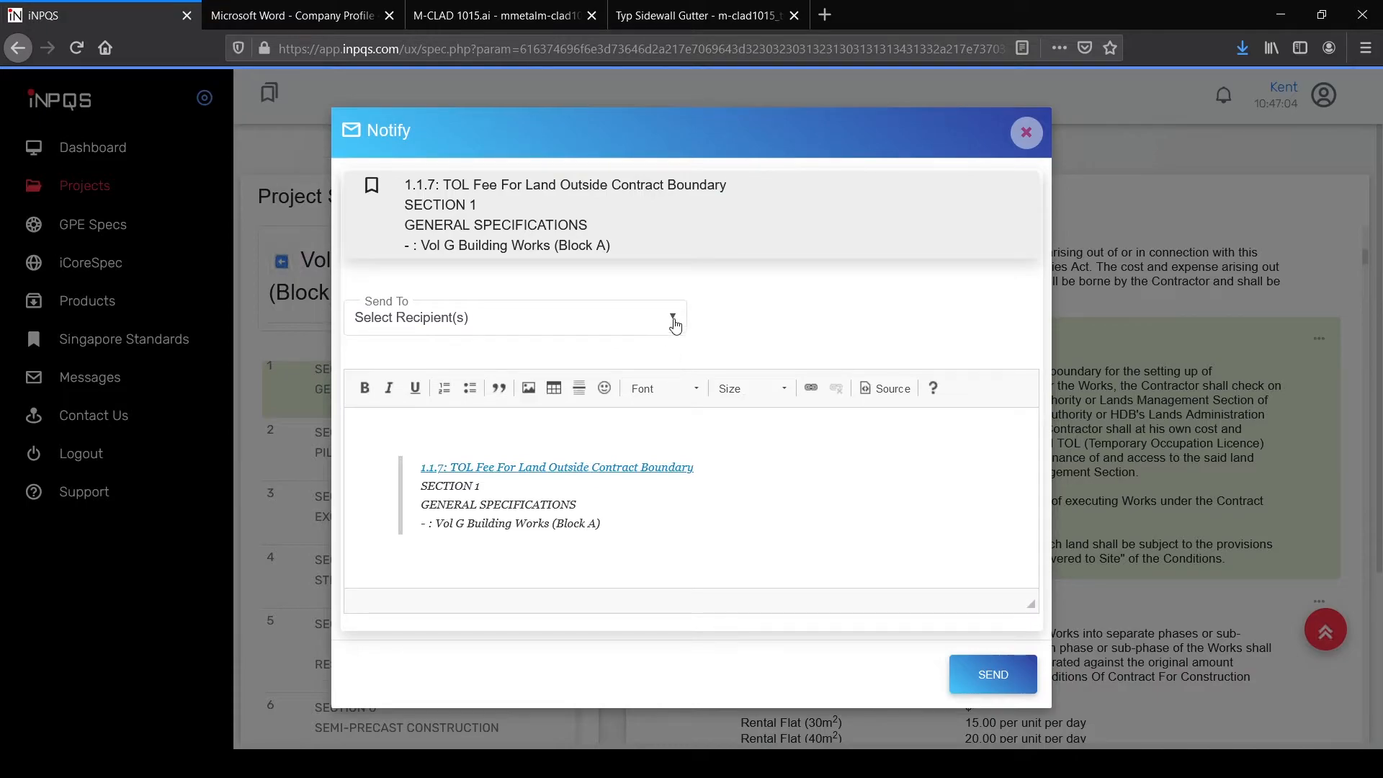
left_click(675, 324)
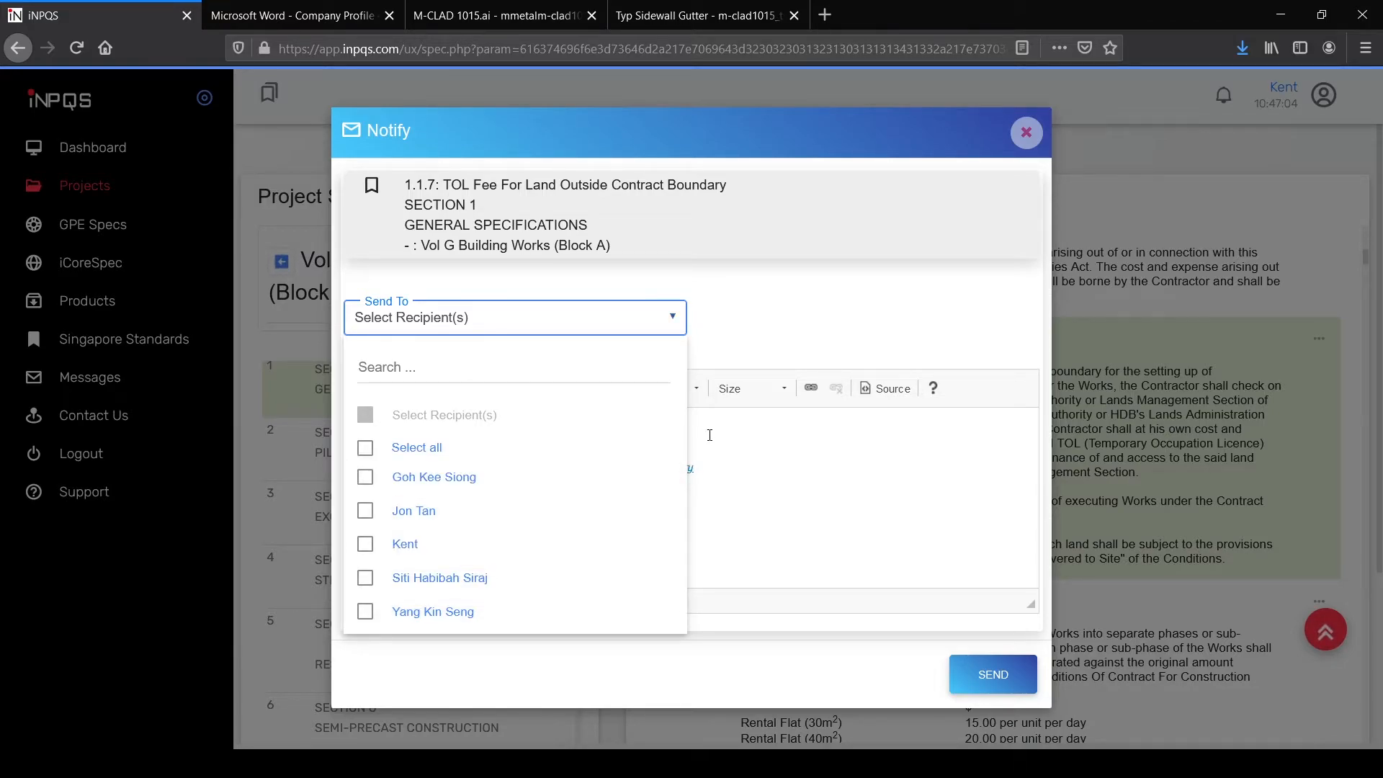
left_click(671, 318)
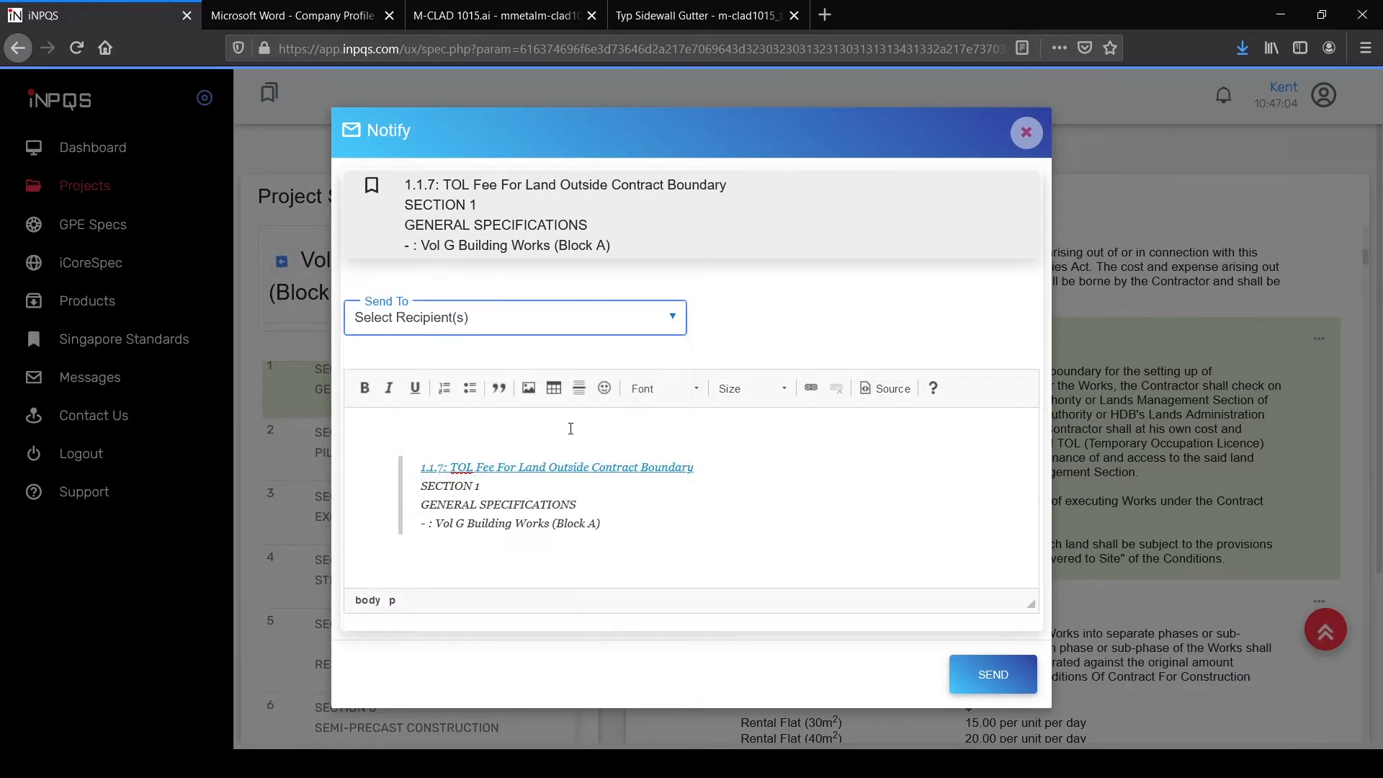
left_click(439, 426)
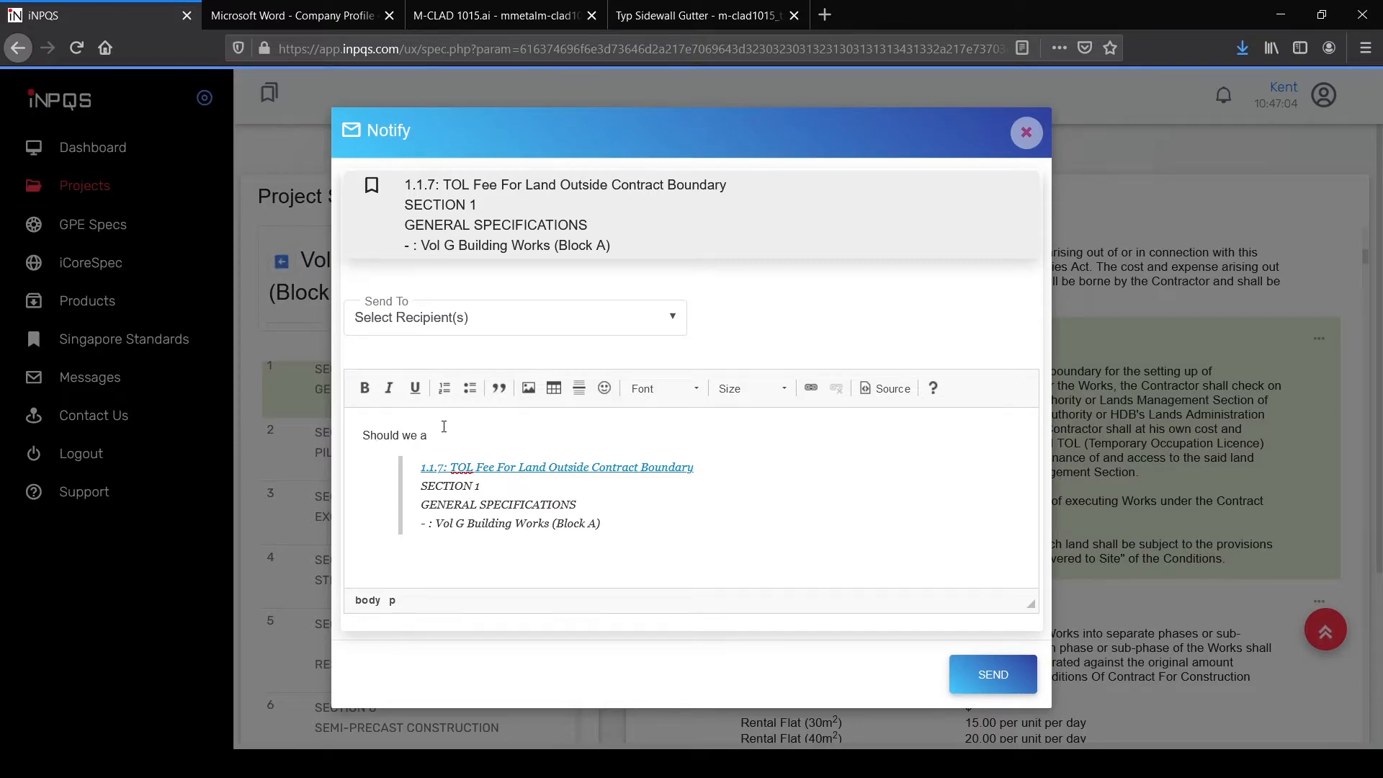
type("Type A test instead of Type B")
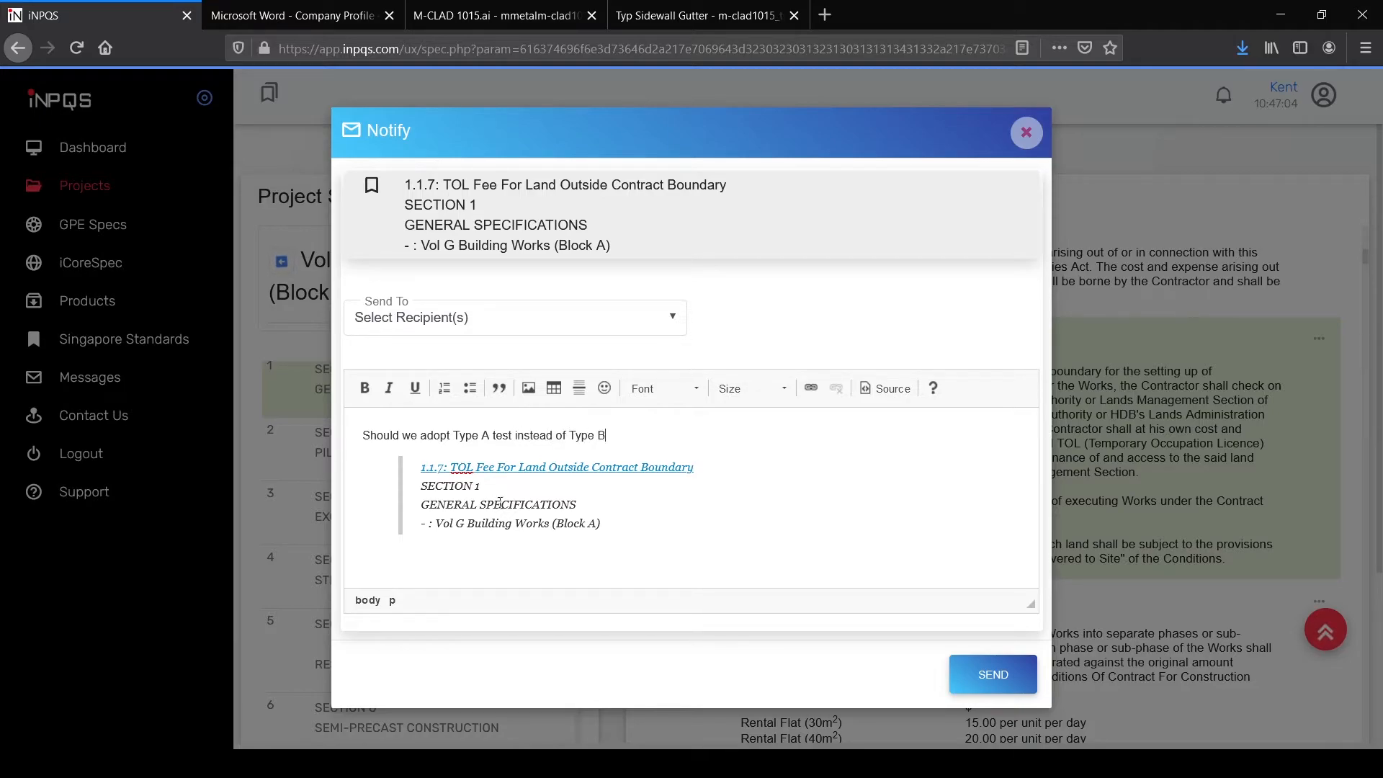
Step: Address the notification to a team member and send it
left_click(476, 323)
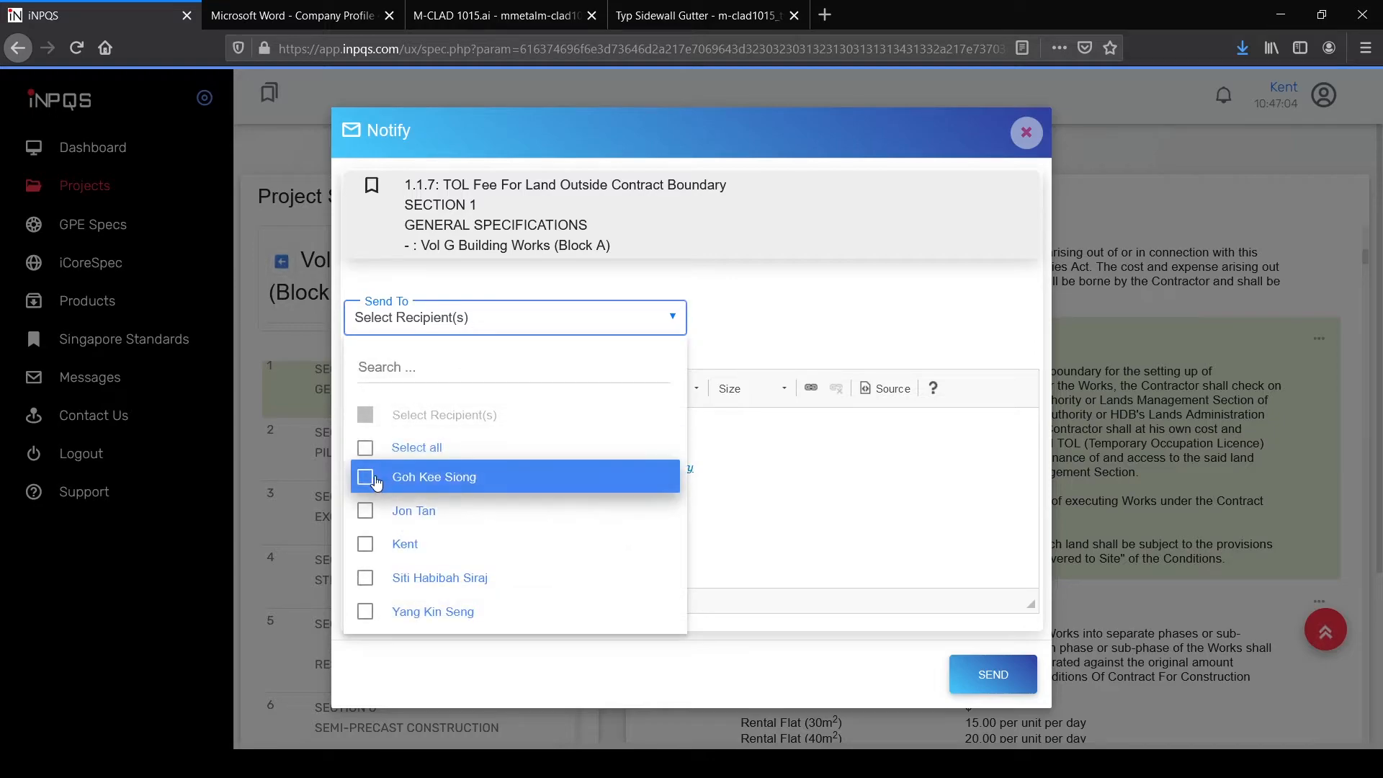
left_click(364, 513)
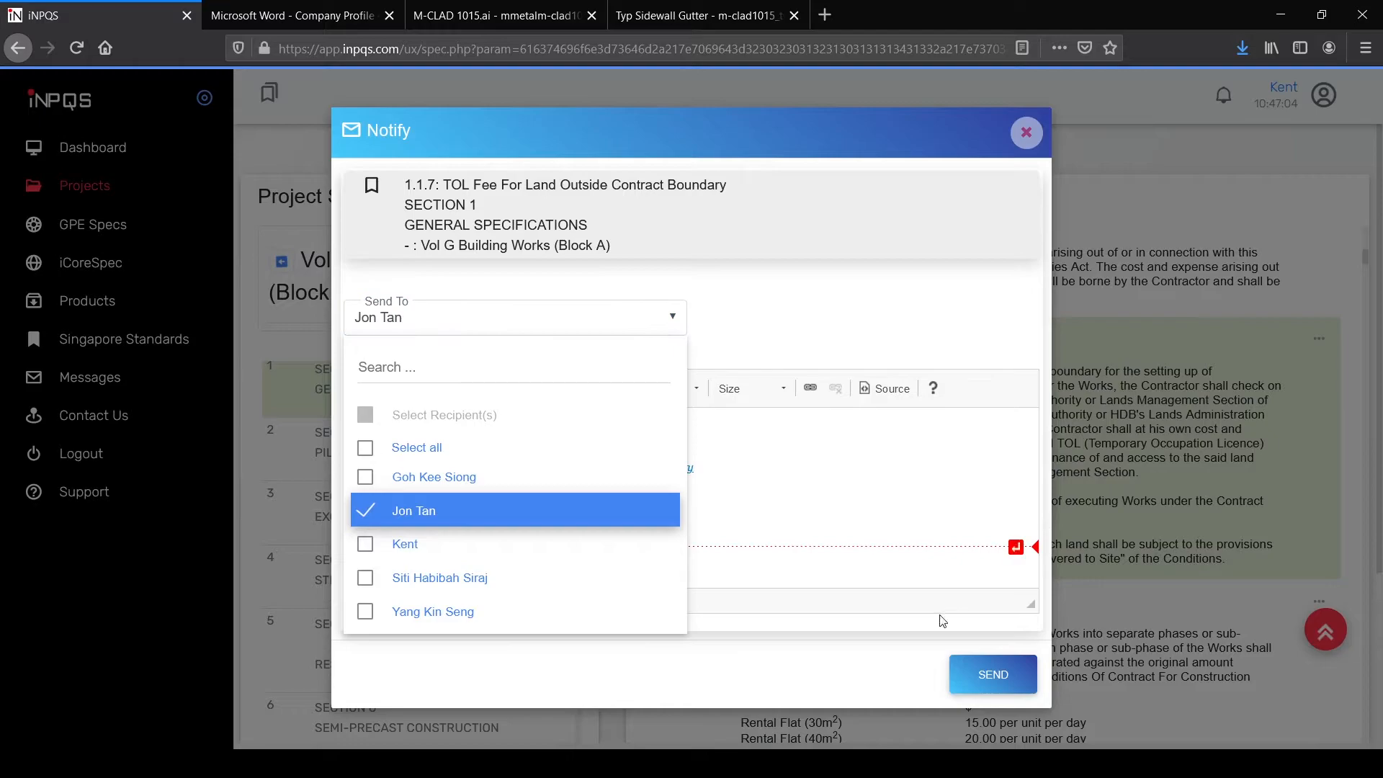
left_click(668, 317)
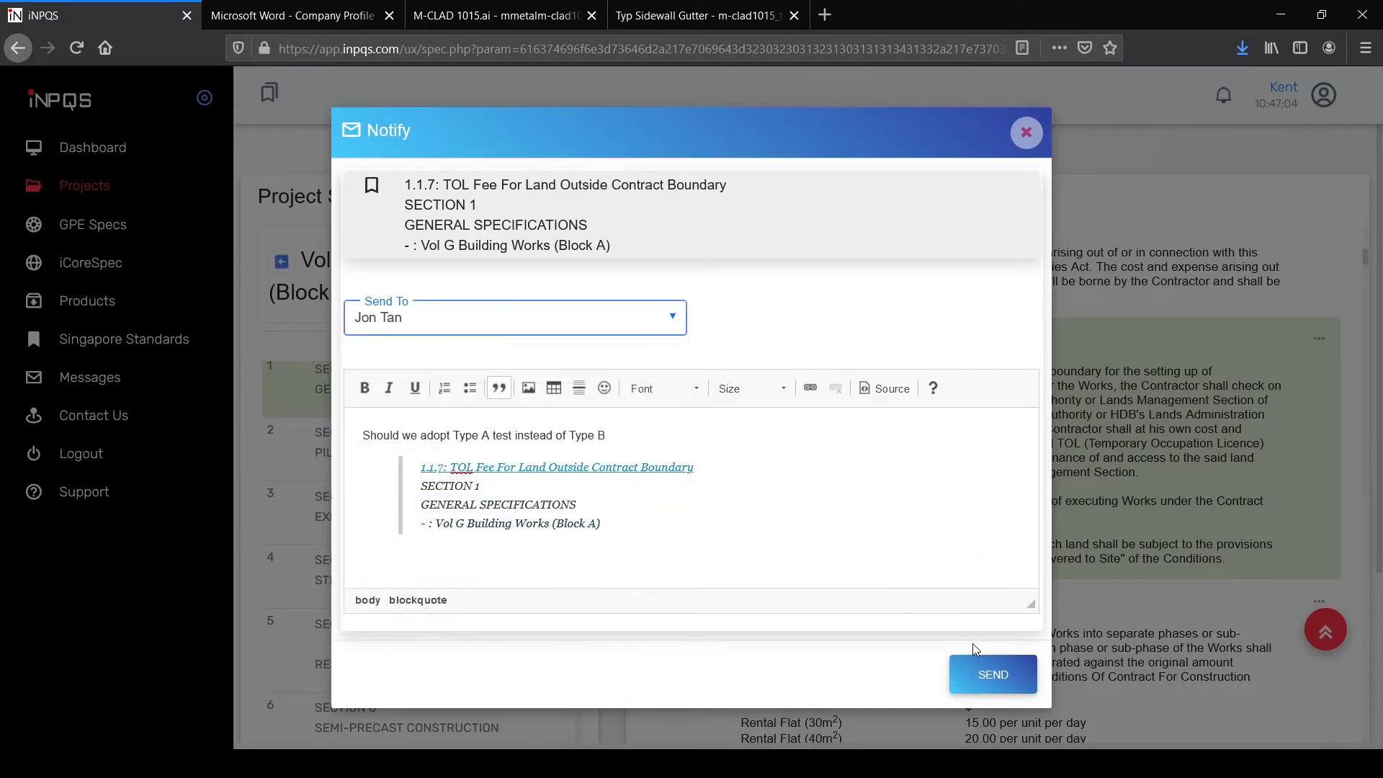
left_click(982, 677)
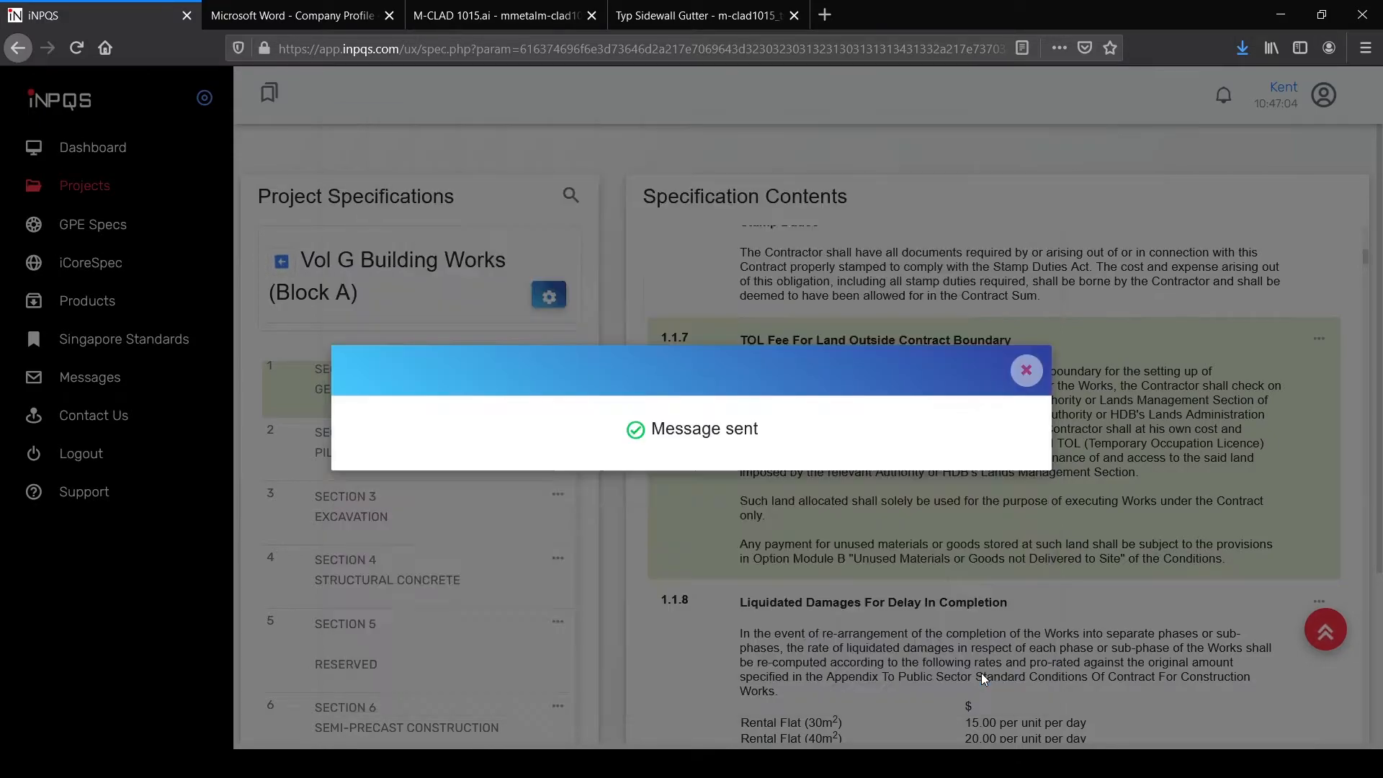
left_click(1028, 372)
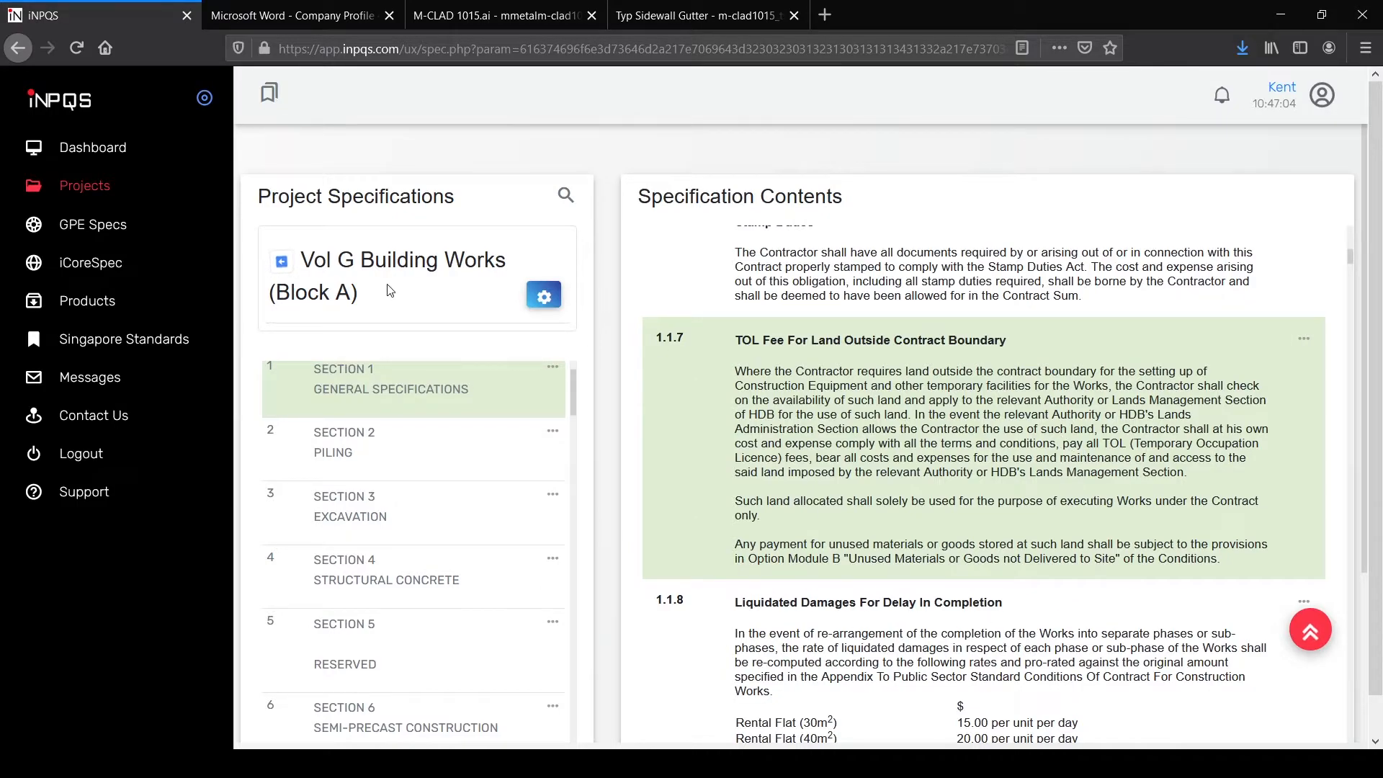
Step: Start a new project spec document based on Building Typology
left_click(282, 262)
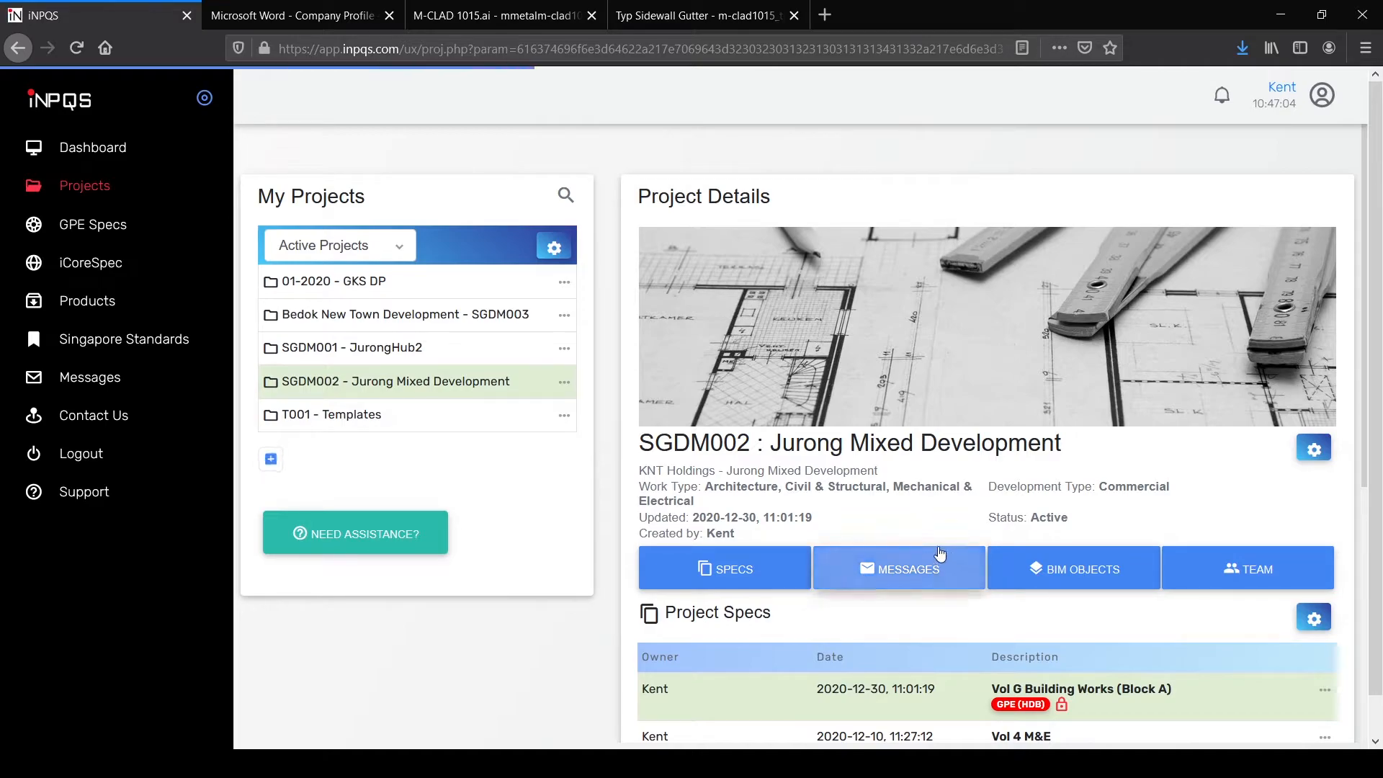
scroll(936, 562, "down", 3)
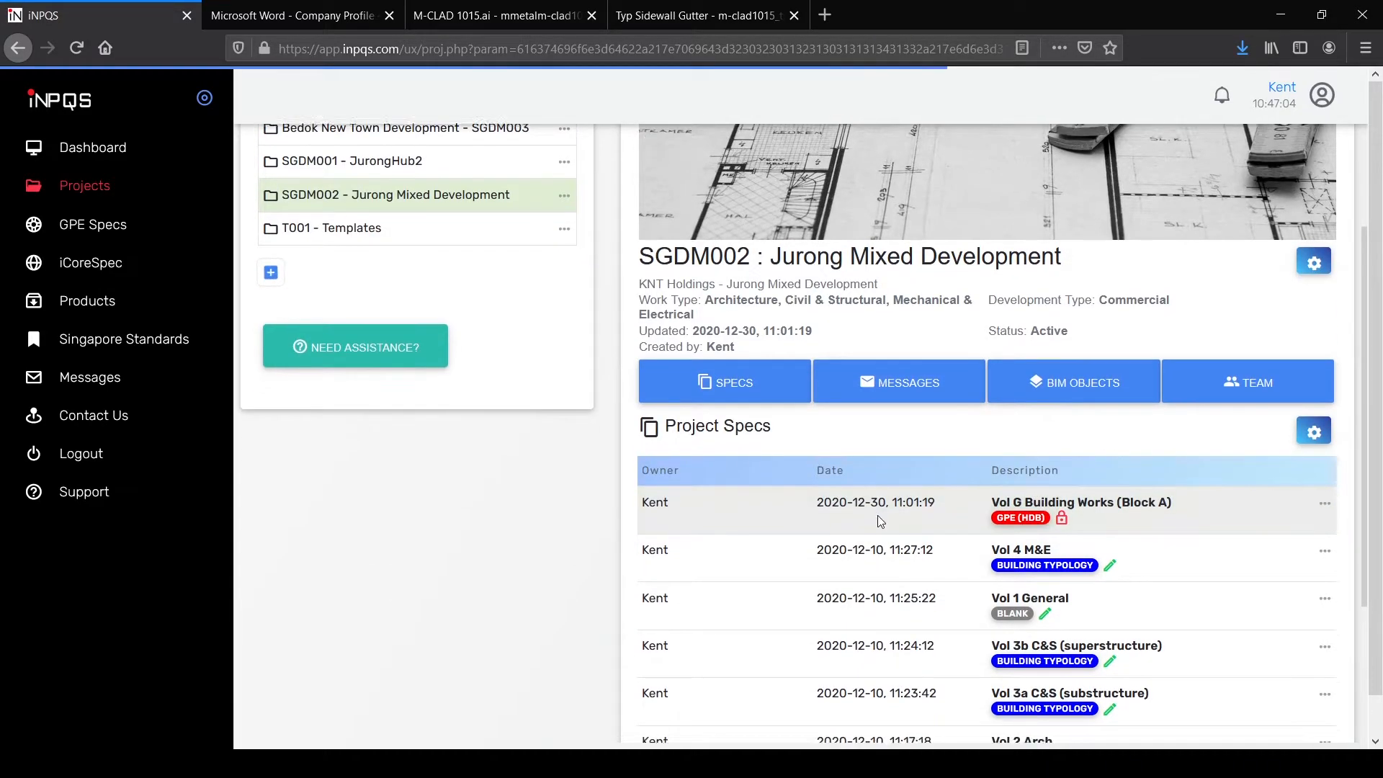
scroll(877, 515, "down", 3)
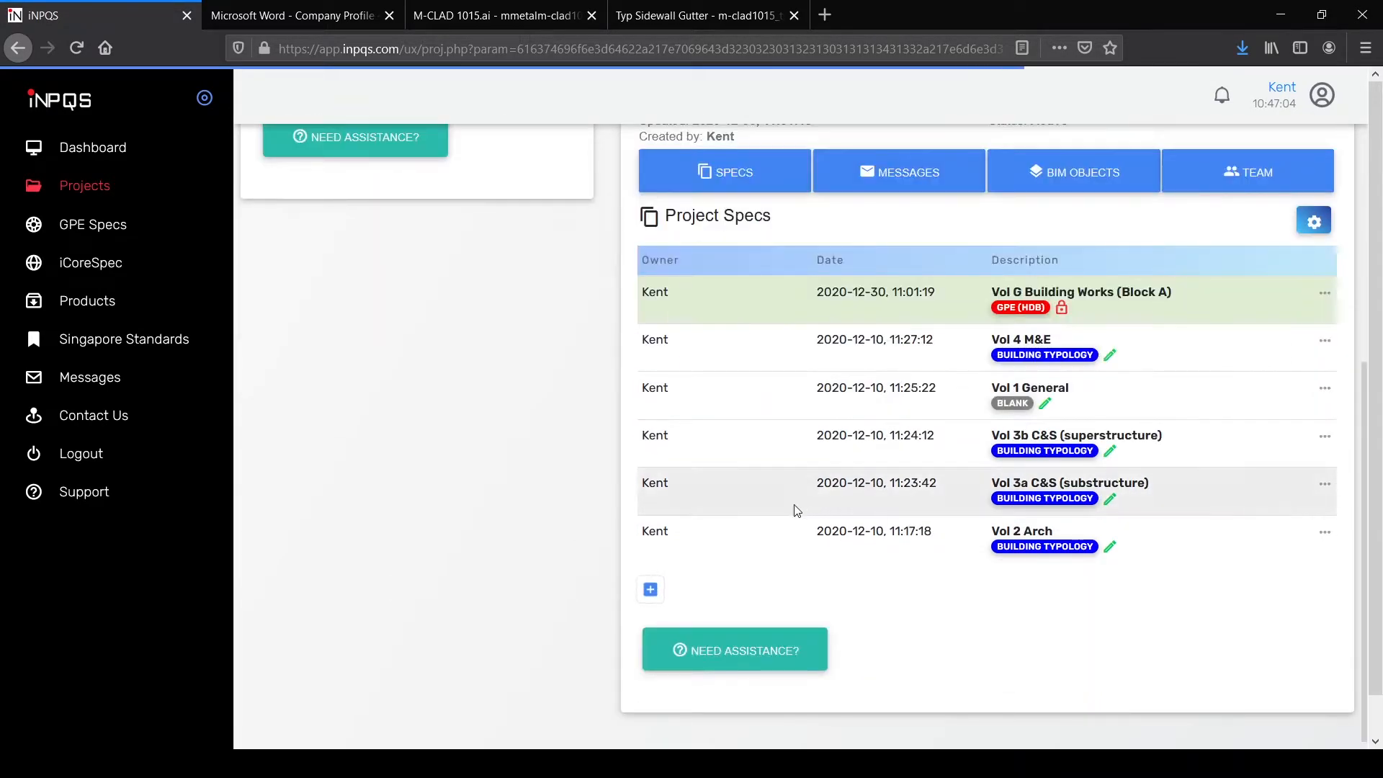
left_click(650, 589)
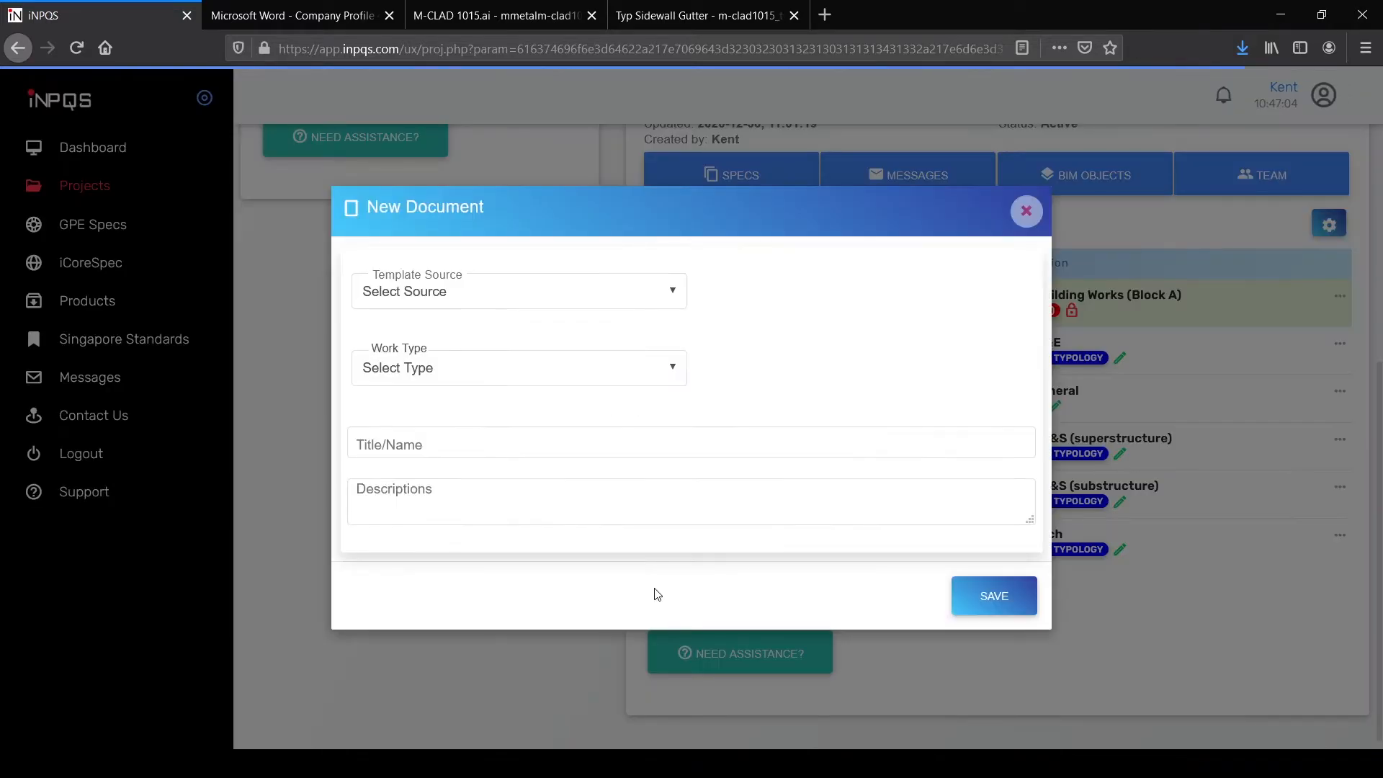
left_click(538, 292)
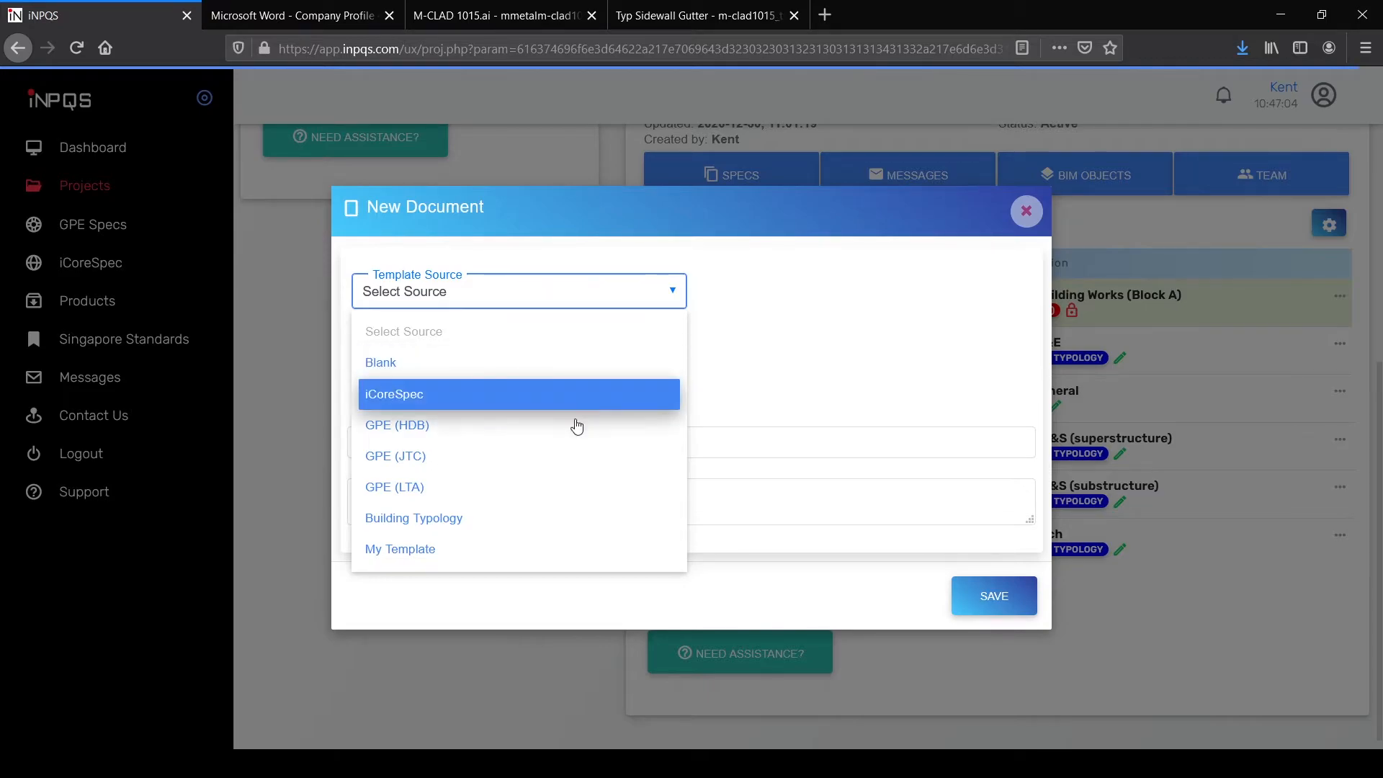
left_click(556, 519)
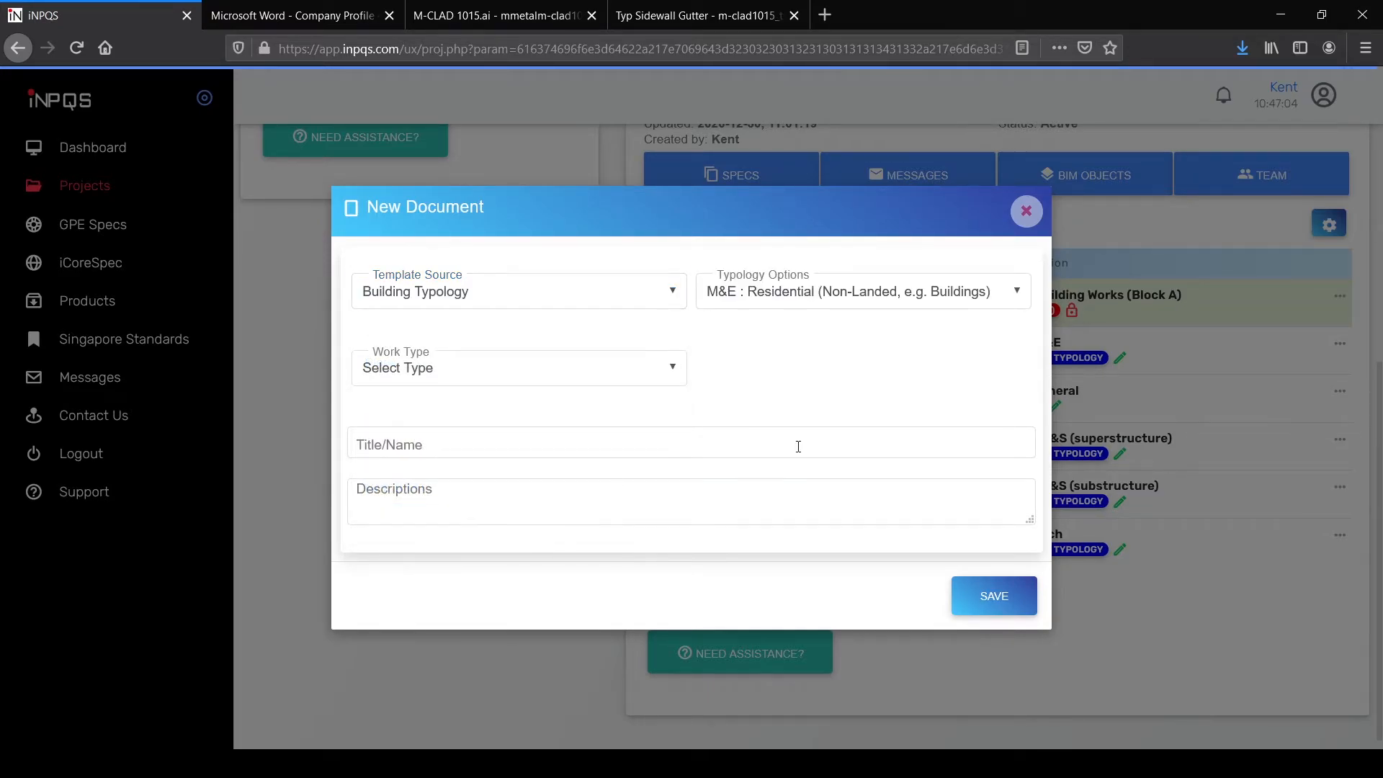
Step: Choose M&E : Commercial typology and Mechanical & Electrical work type, titled 'Vol E M&E Works (Block D)'
left_click(1020, 300)
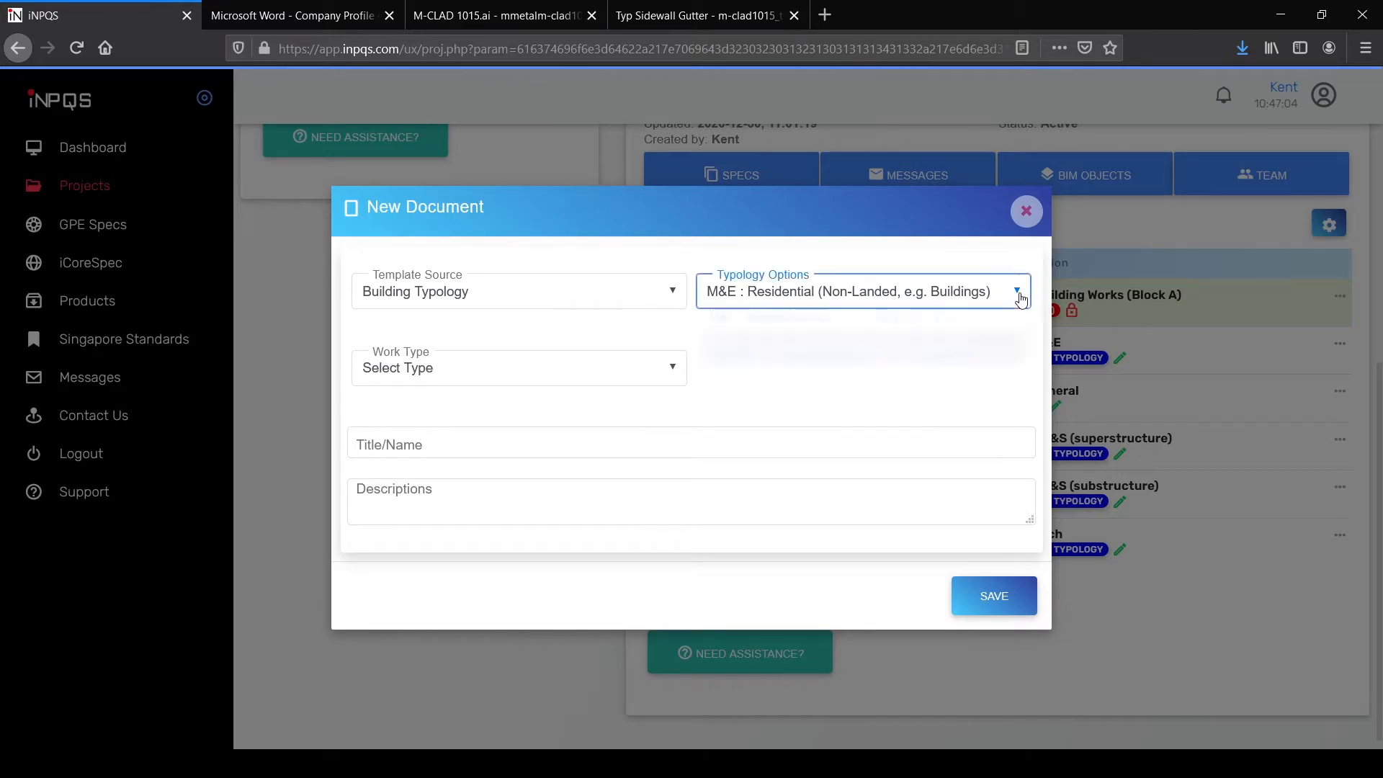
mouse_move(1022, 536)
left_mouse_down()
mouse_move(1022, 400)
mouse_move(1023, 552)
left_mouse_up()
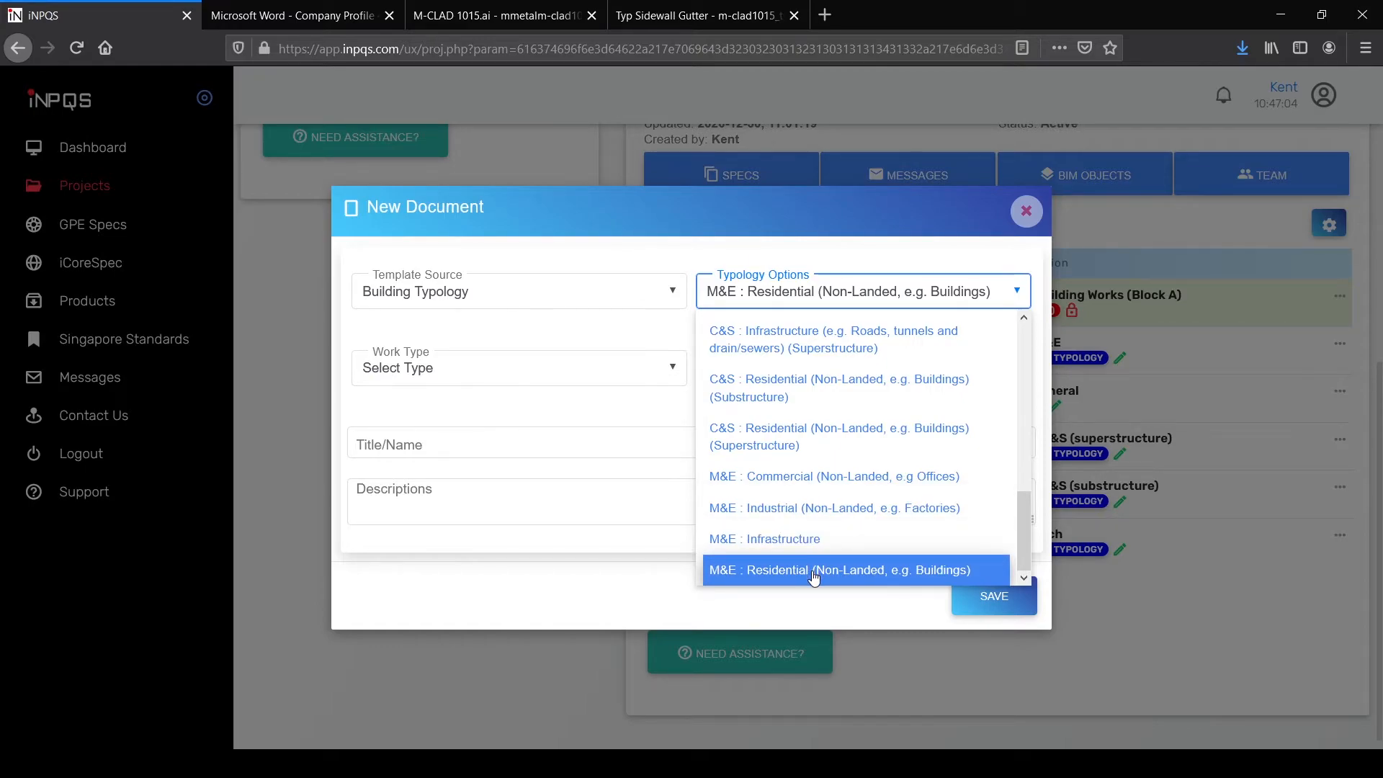
left_click(809, 481)
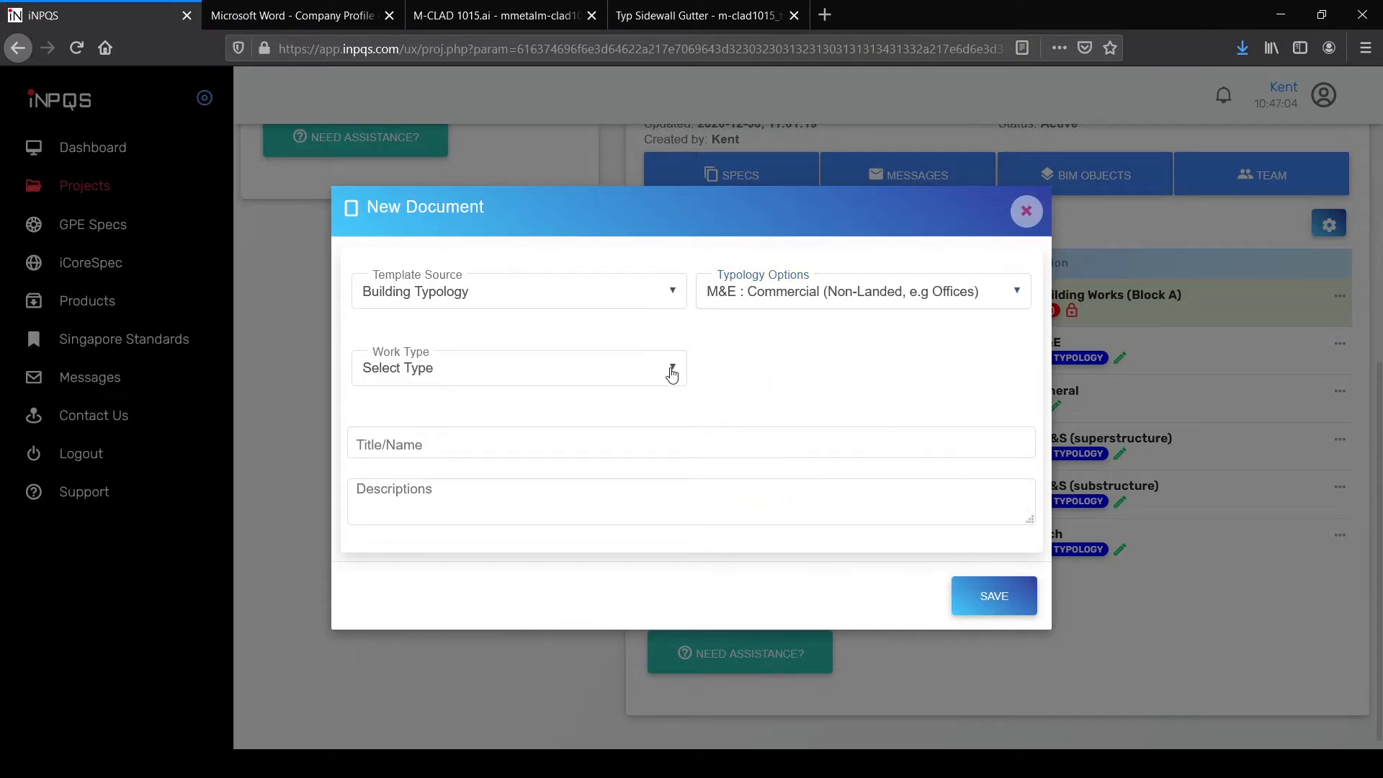
left_click(671, 373)
left_click(559, 503)
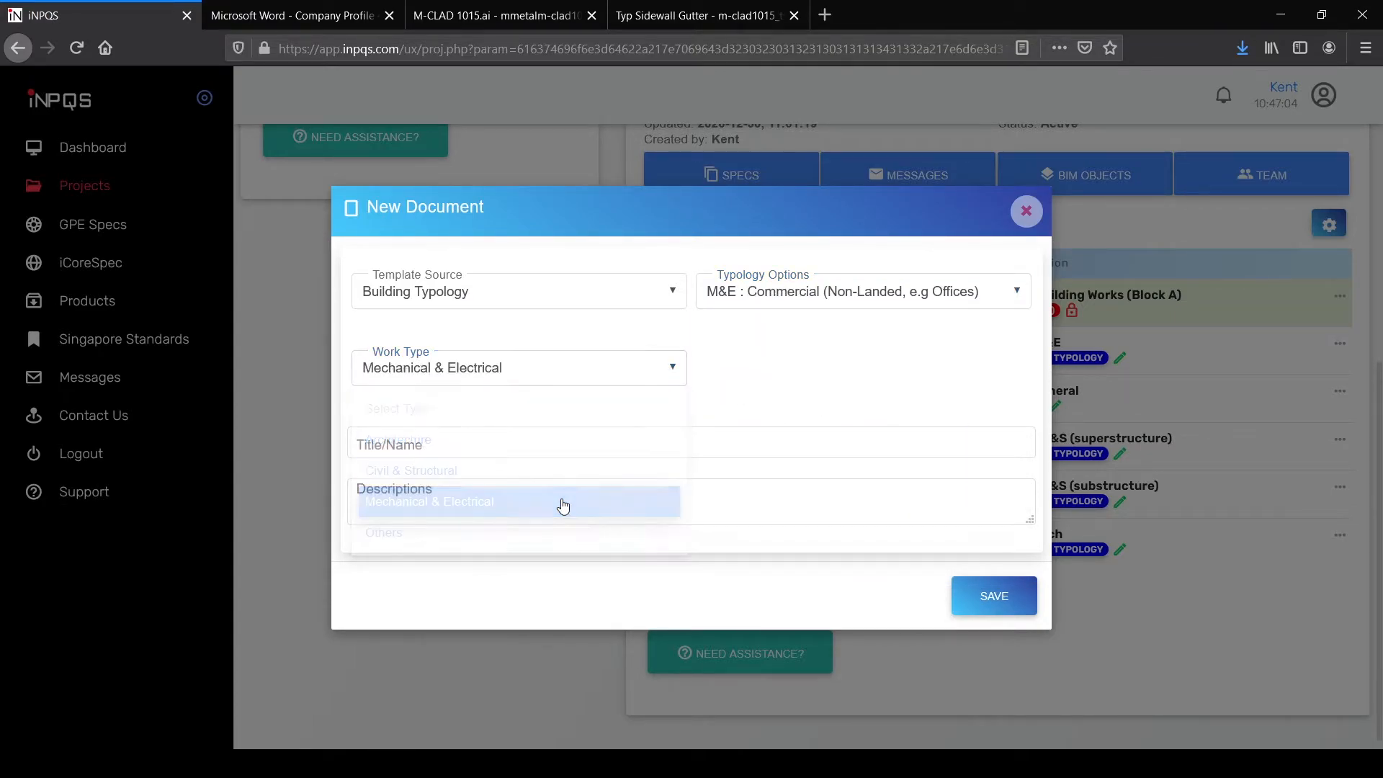
left_click(464, 450)
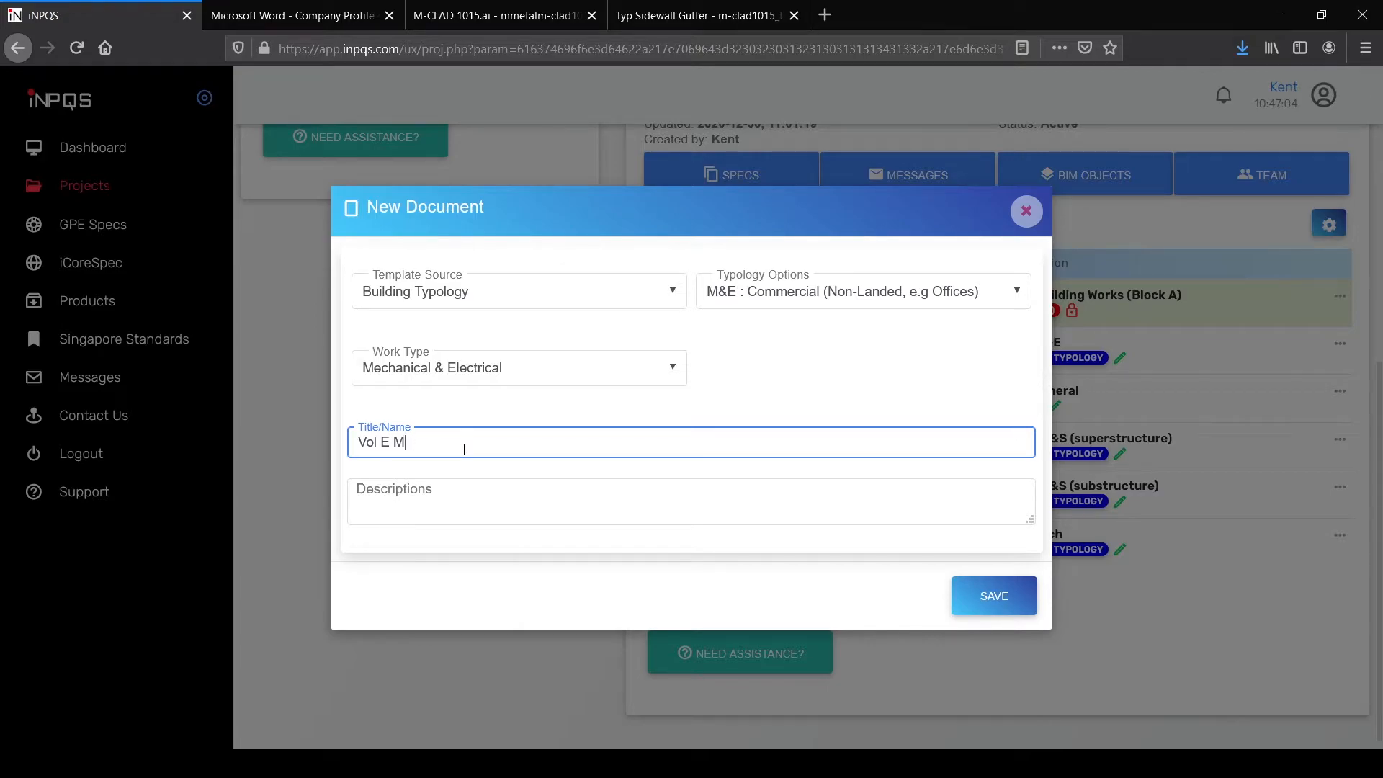
type("Vol E M")
key("BackSpace")
type("M&E Works (Block D")
Step: Save the new Vol E M&E Works (Block D) spec document
left_click(984, 599)
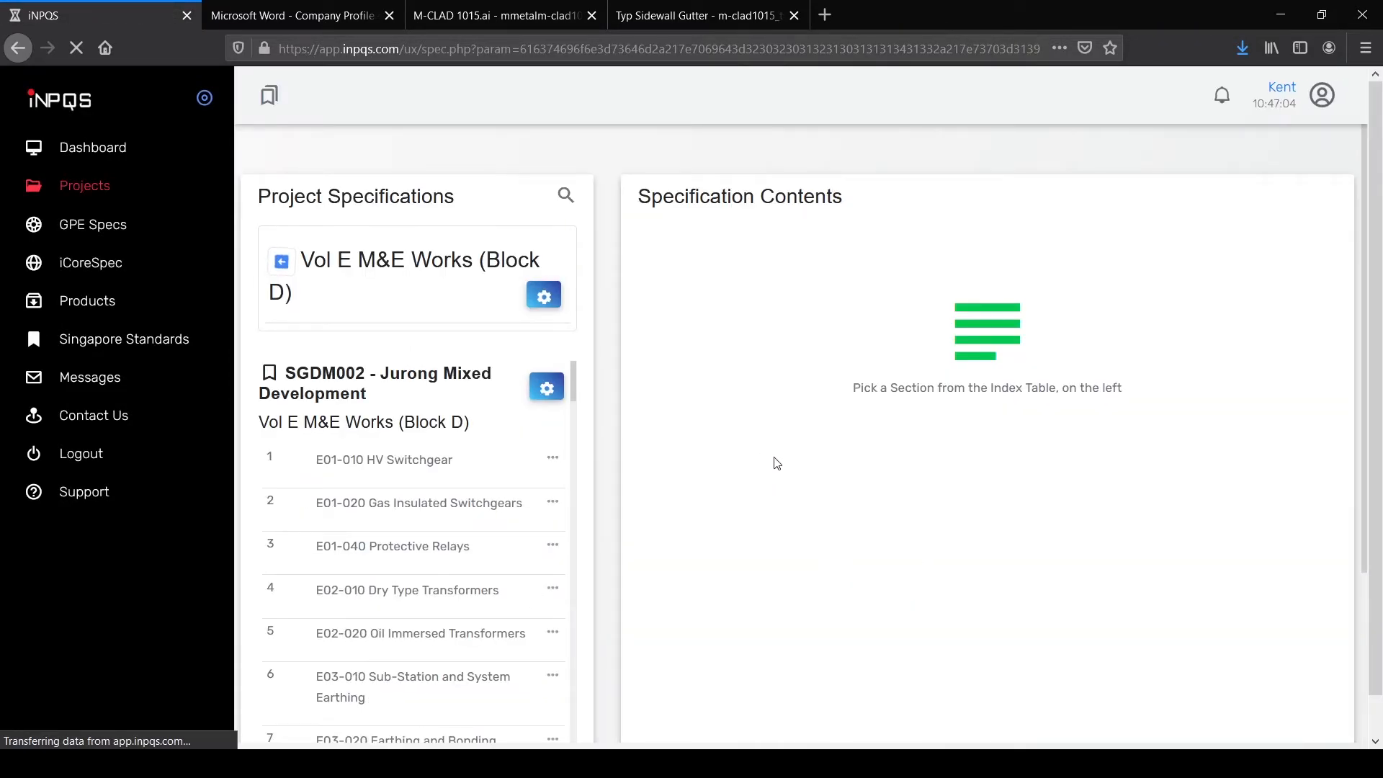
scroll(478, 407, "down", 3)
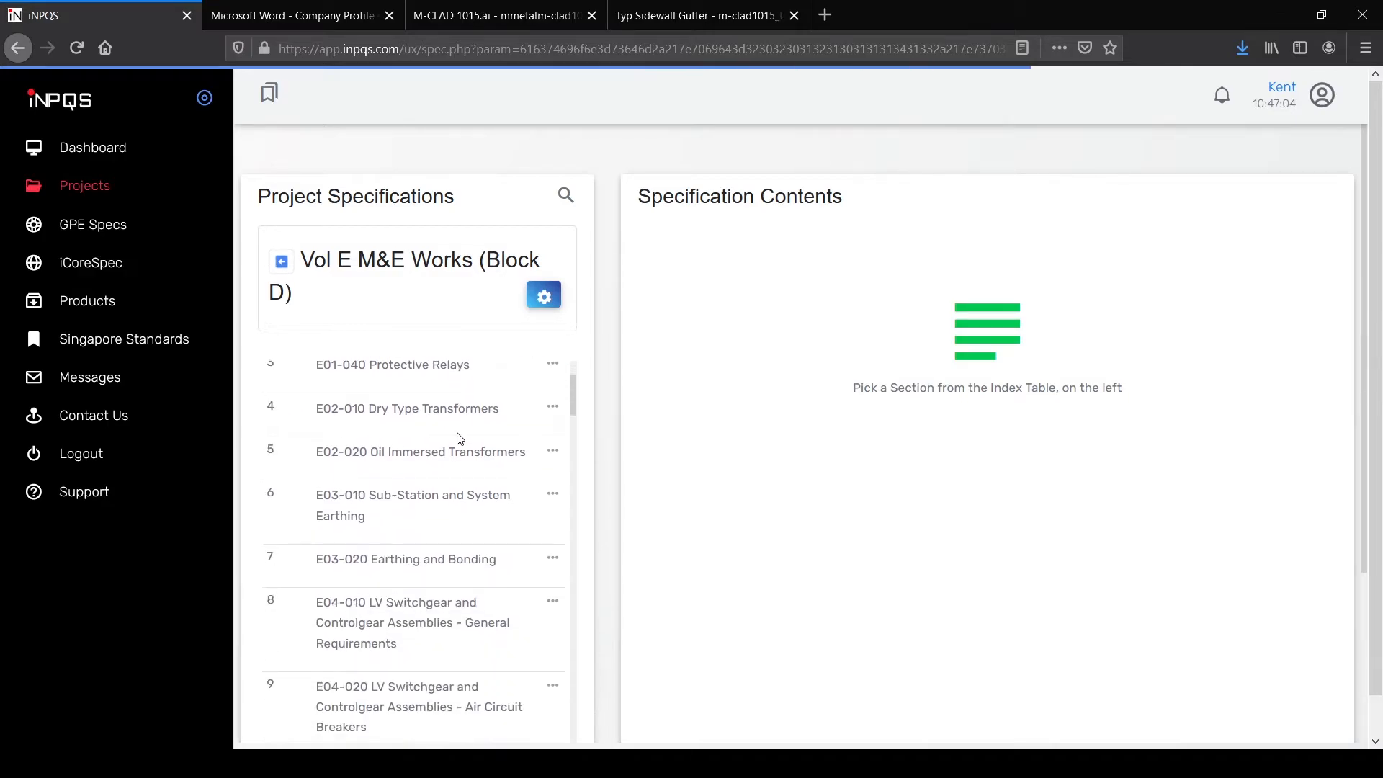
left_click_drag(571, 397, 566, 763)
scroll(386, 499, "down", 1)
scroll(389, 505, "down", 15)
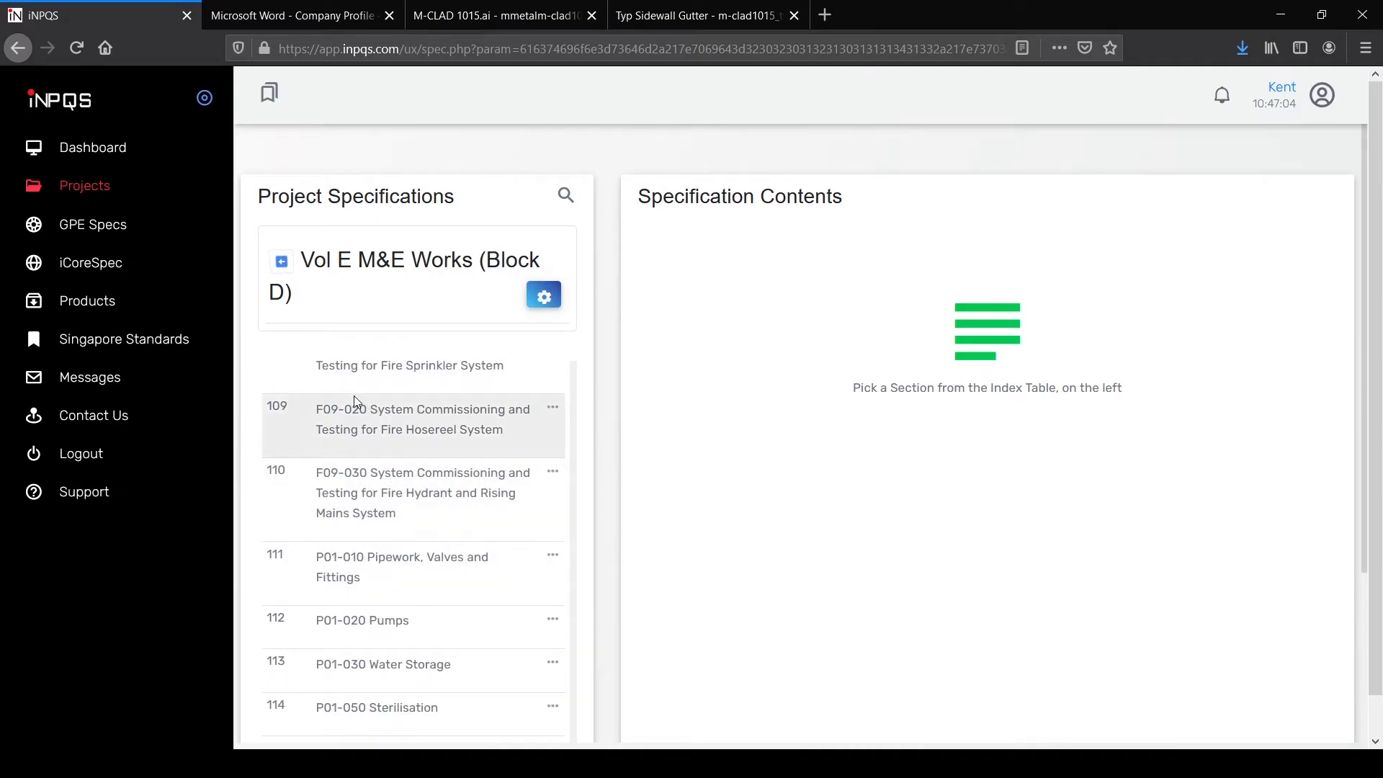
Step: Edit the Vol E spec and read Section E01-010 HV Switchgear's clauses
left_click(285, 266)
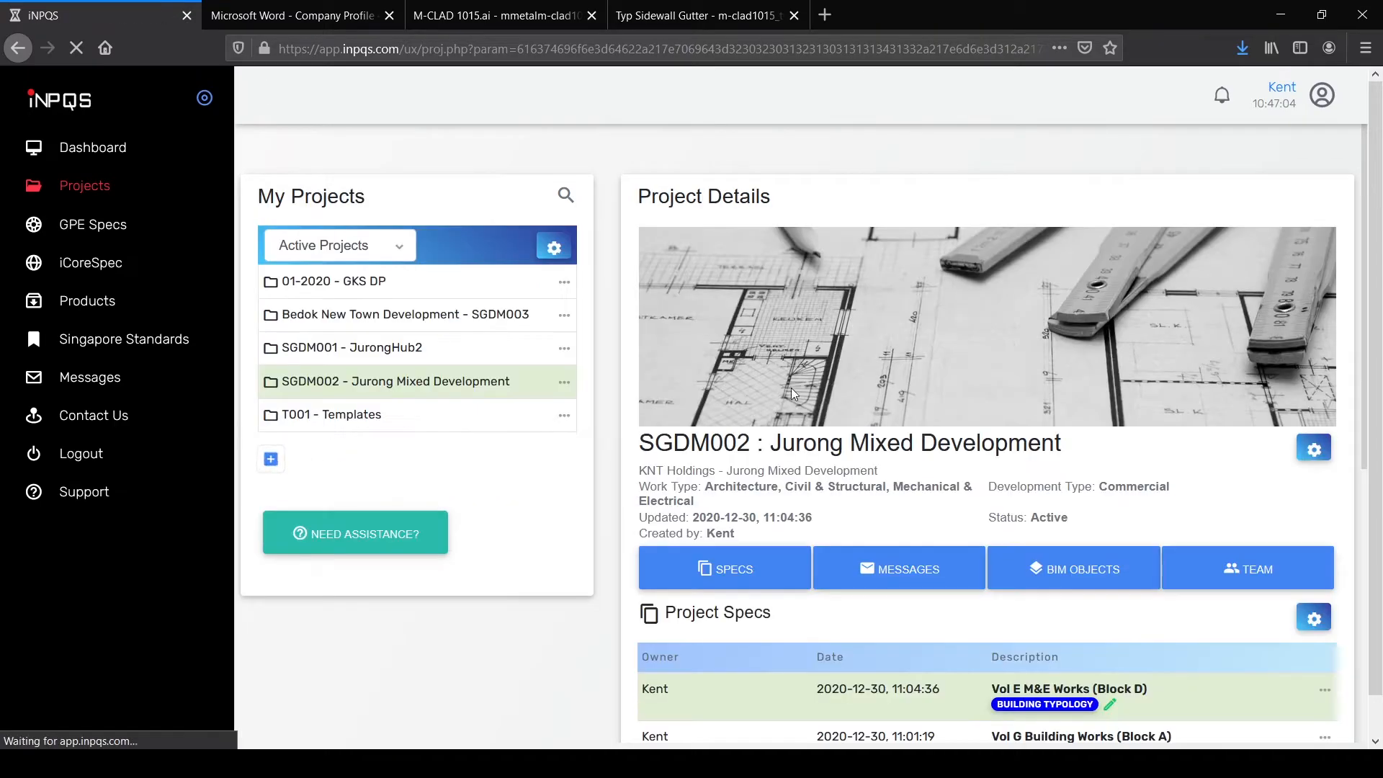
scroll(1062, 492, "down", 1)
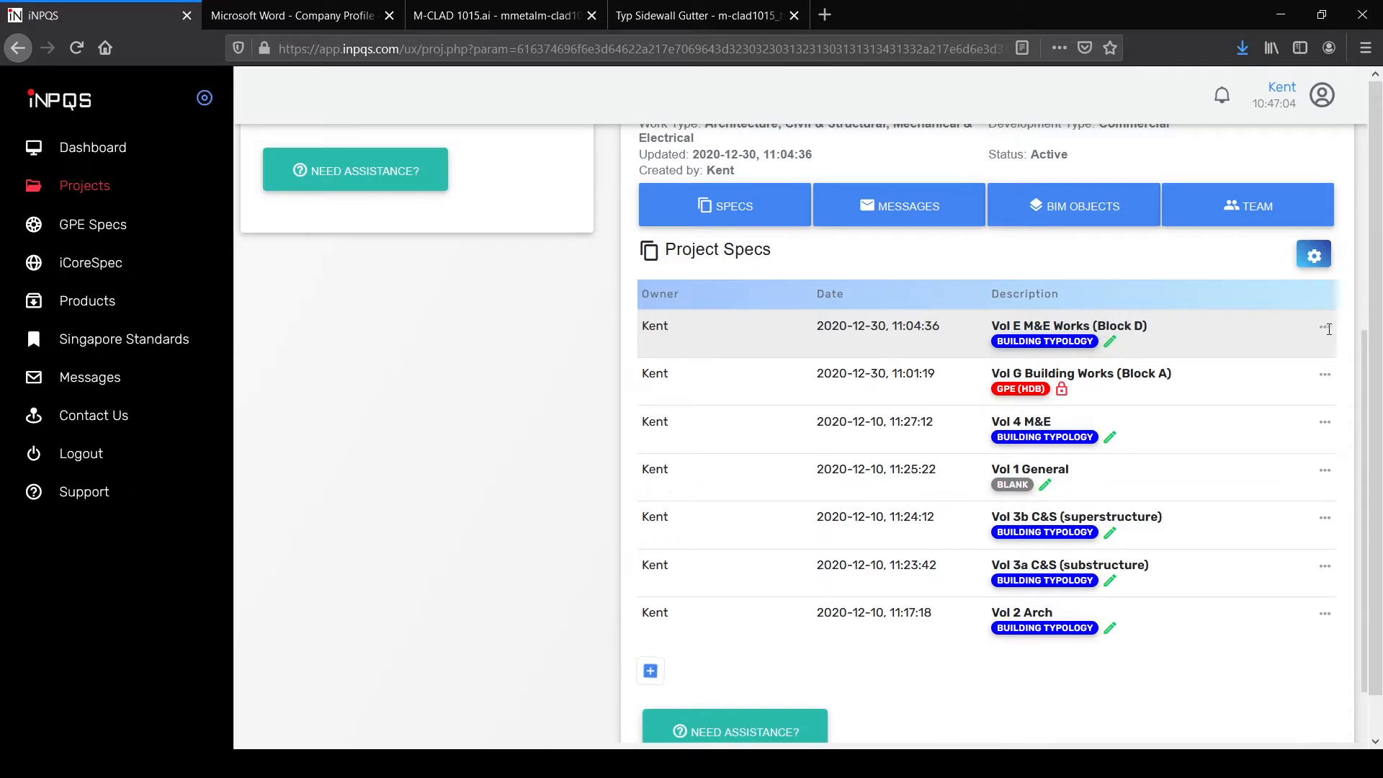
left_click(1325, 327)
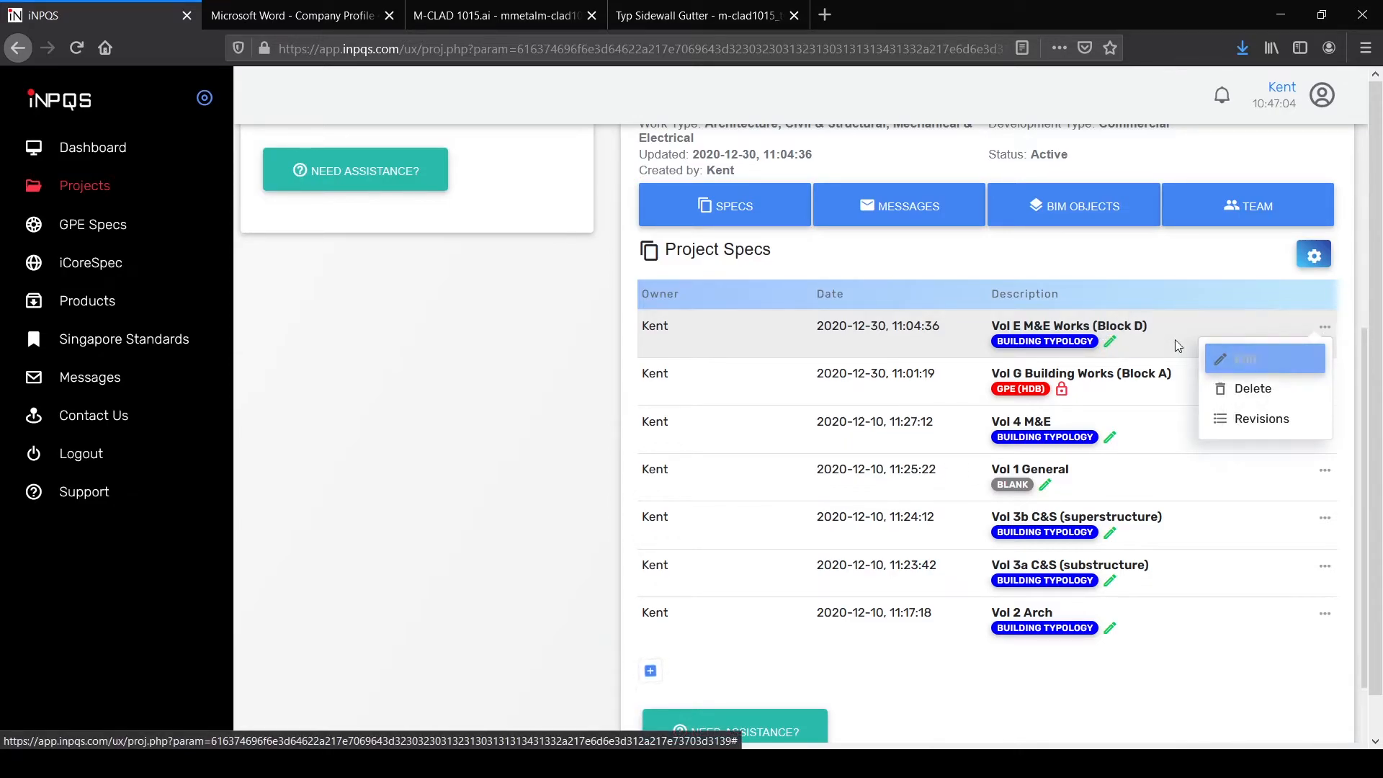
left_click(1131, 342)
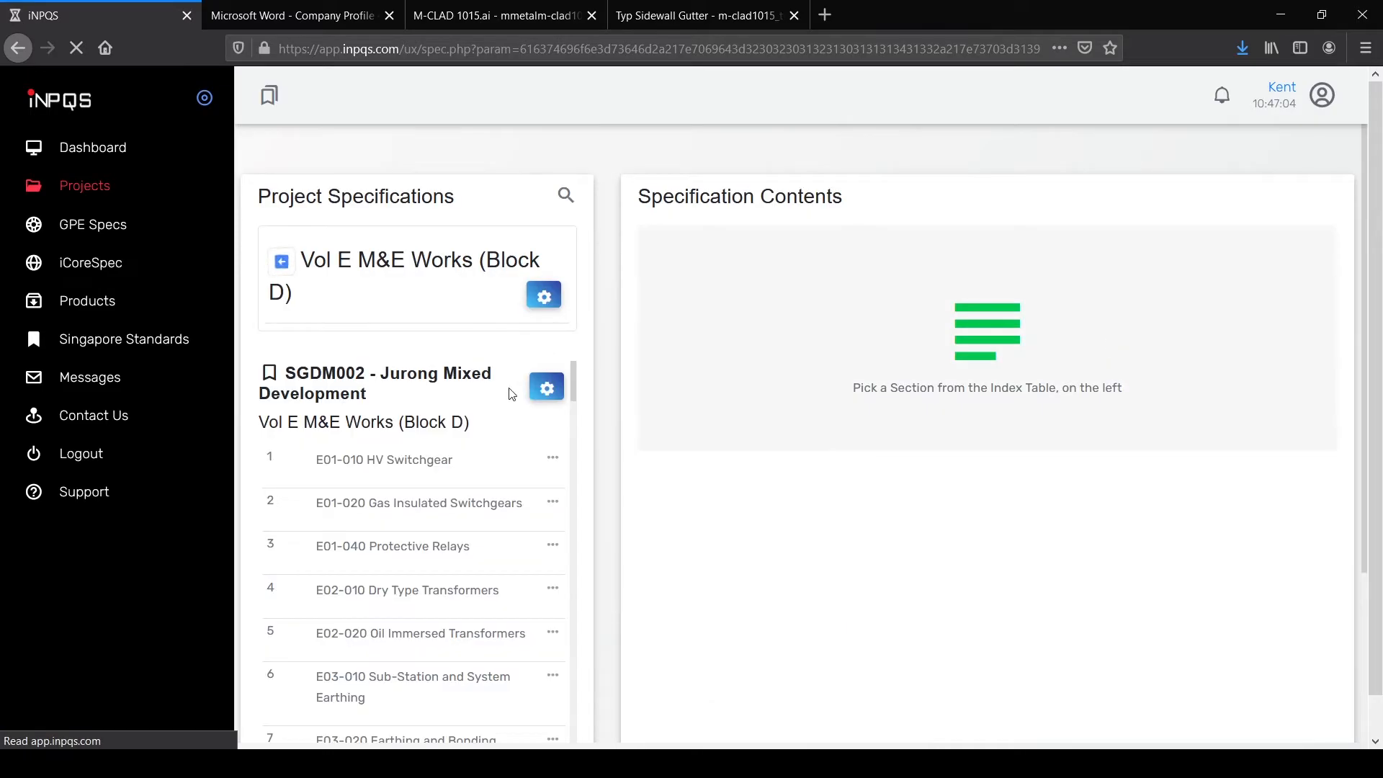
left_click(414, 479)
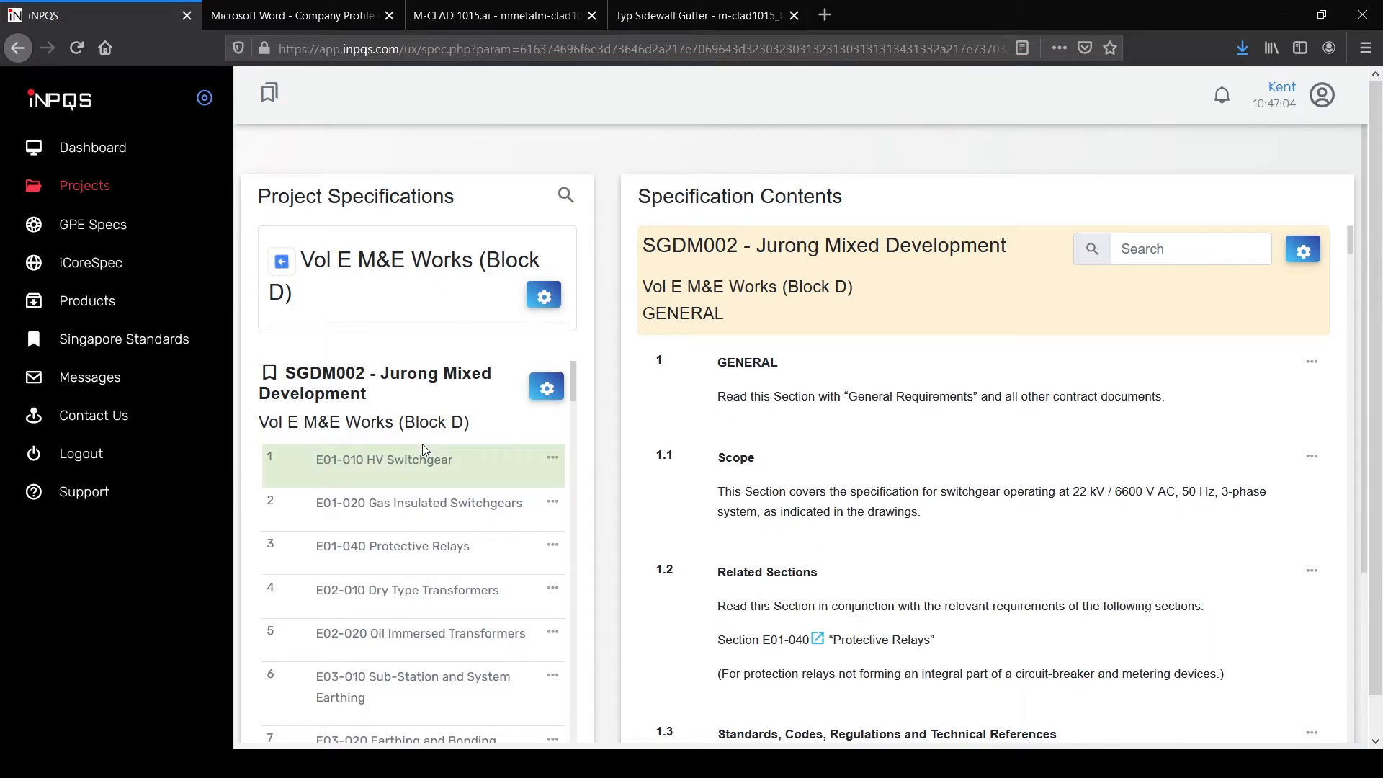
scroll(1095, 476, "down", 4)
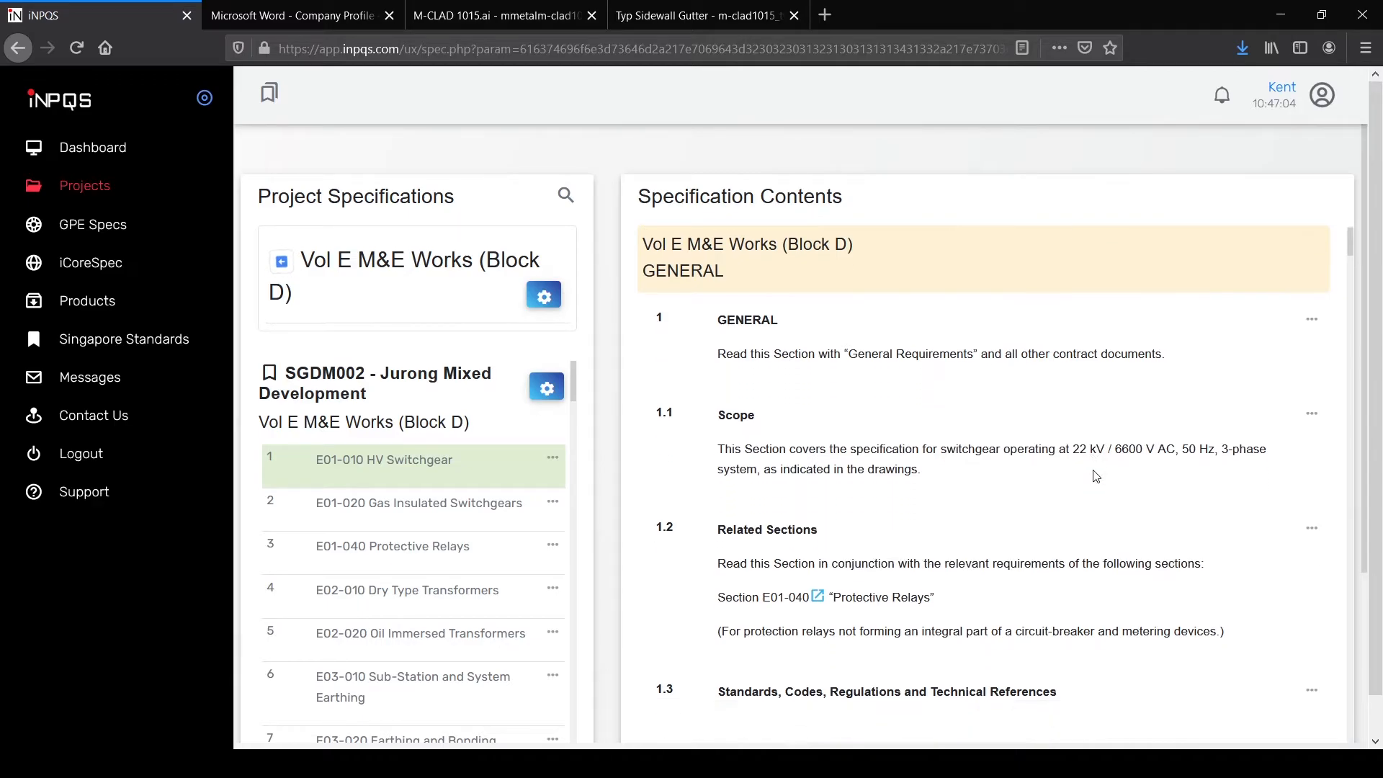
scroll(1095, 476, "down", 20)
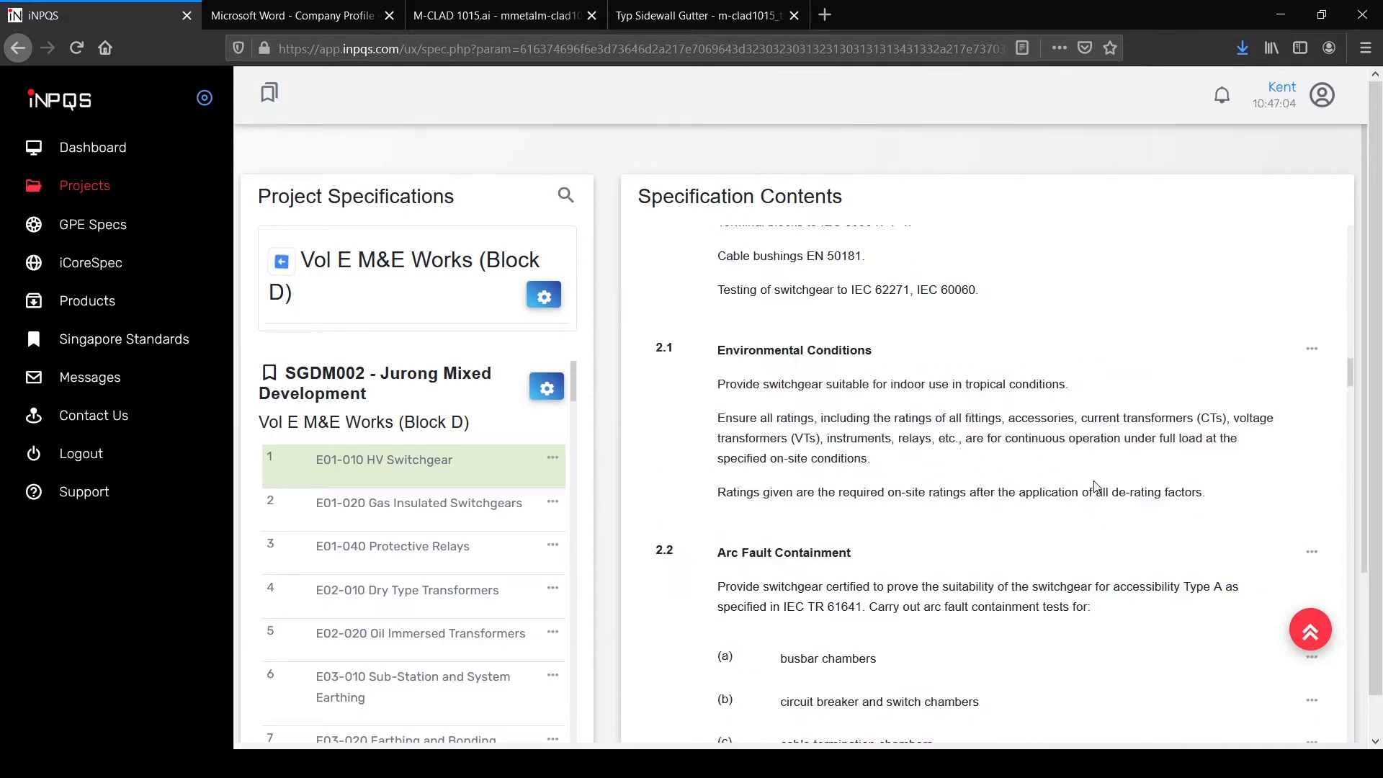
scroll(1096, 488, "down", 12)
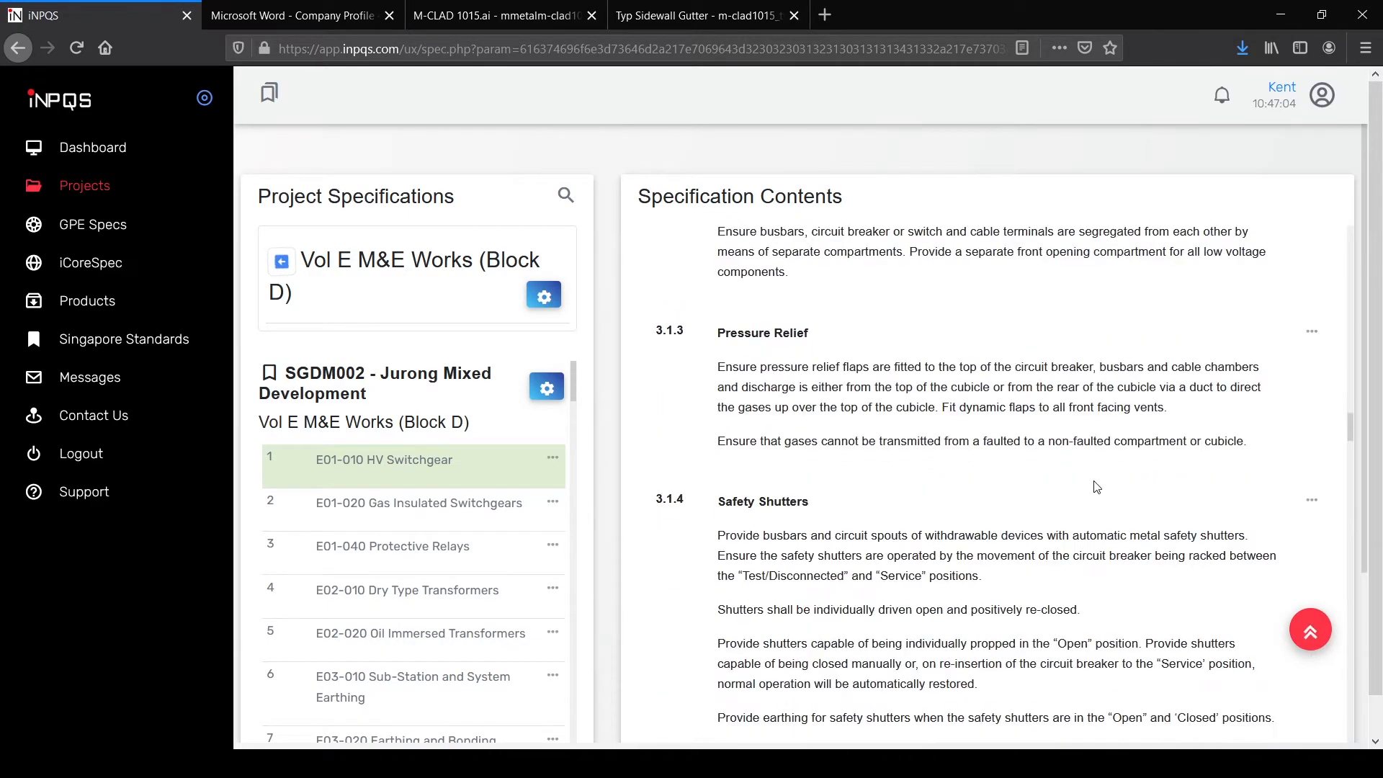
scroll(1095, 488, "down", 12)
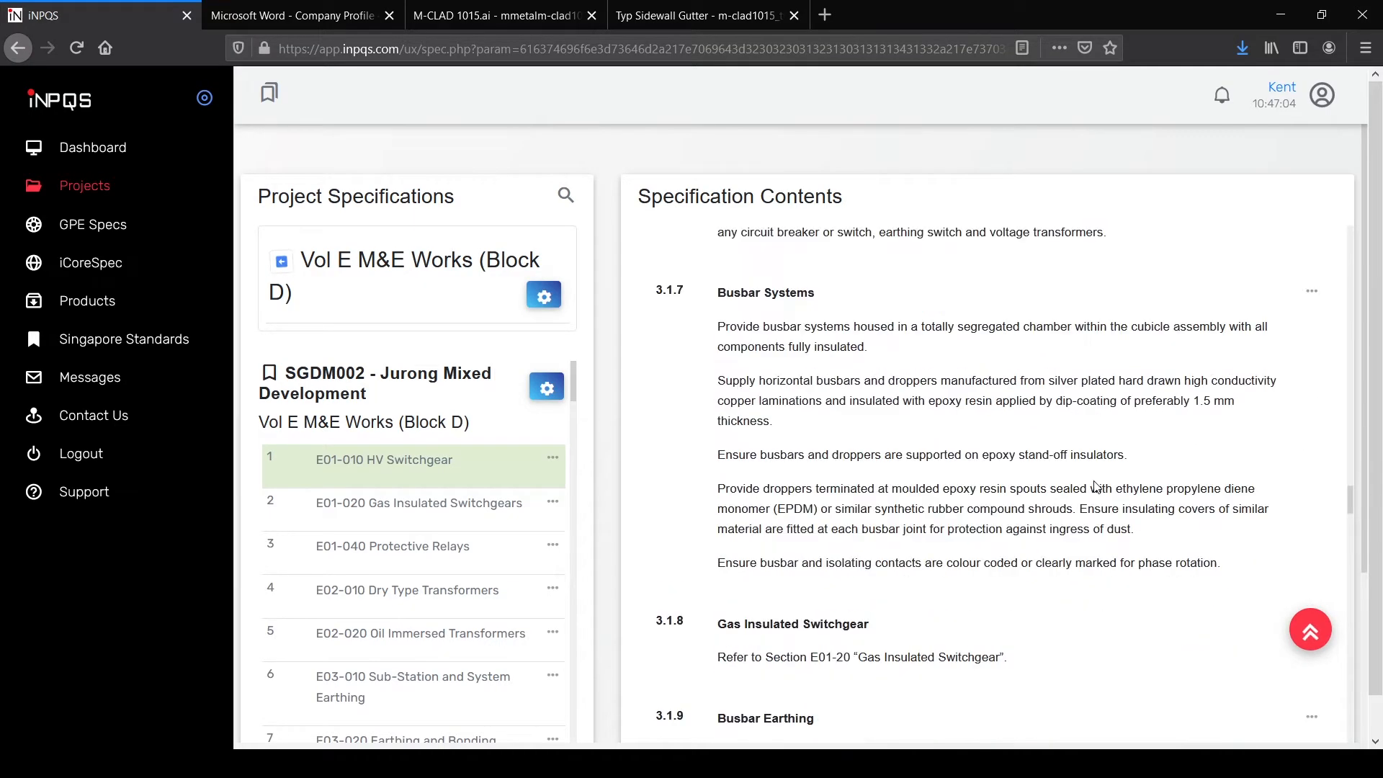
scroll(1095, 482, "down", 15)
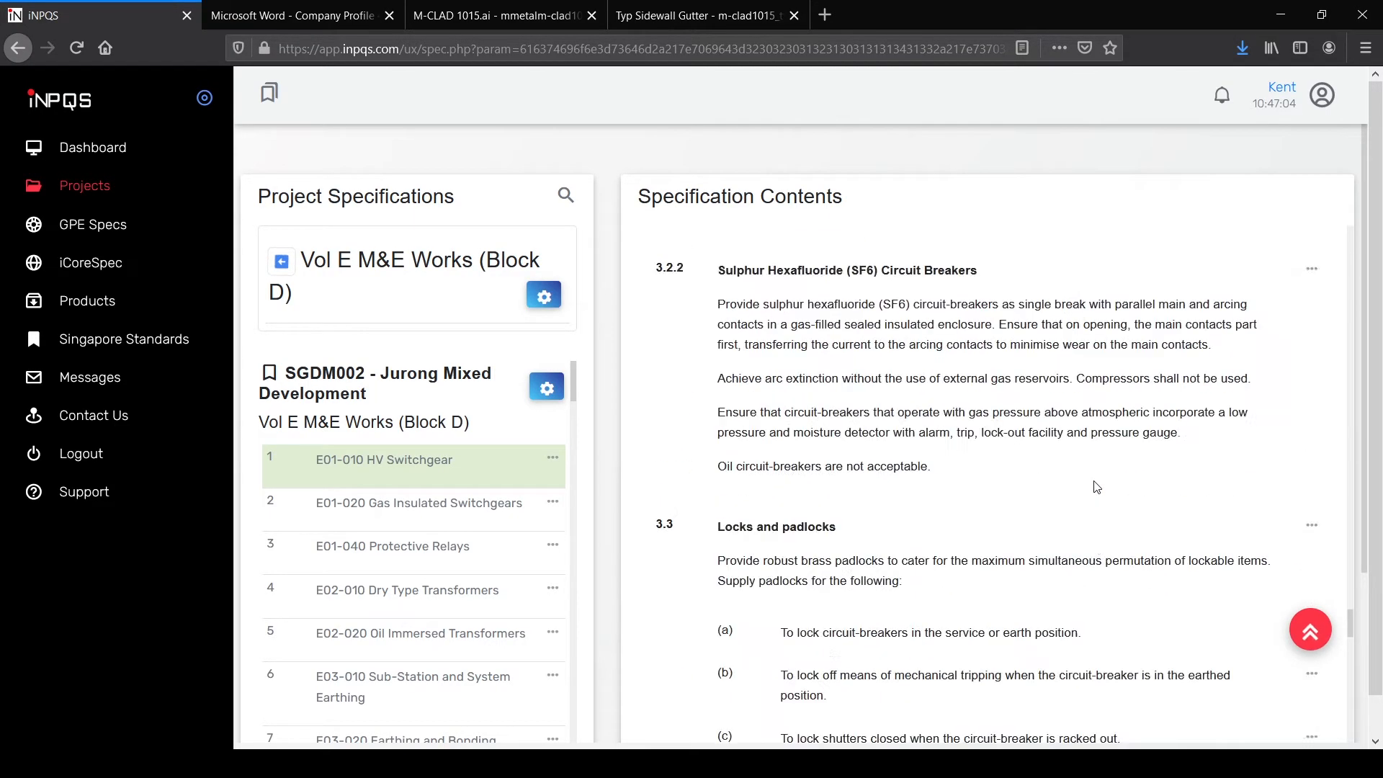
scroll(1096, 488, "up", 4)
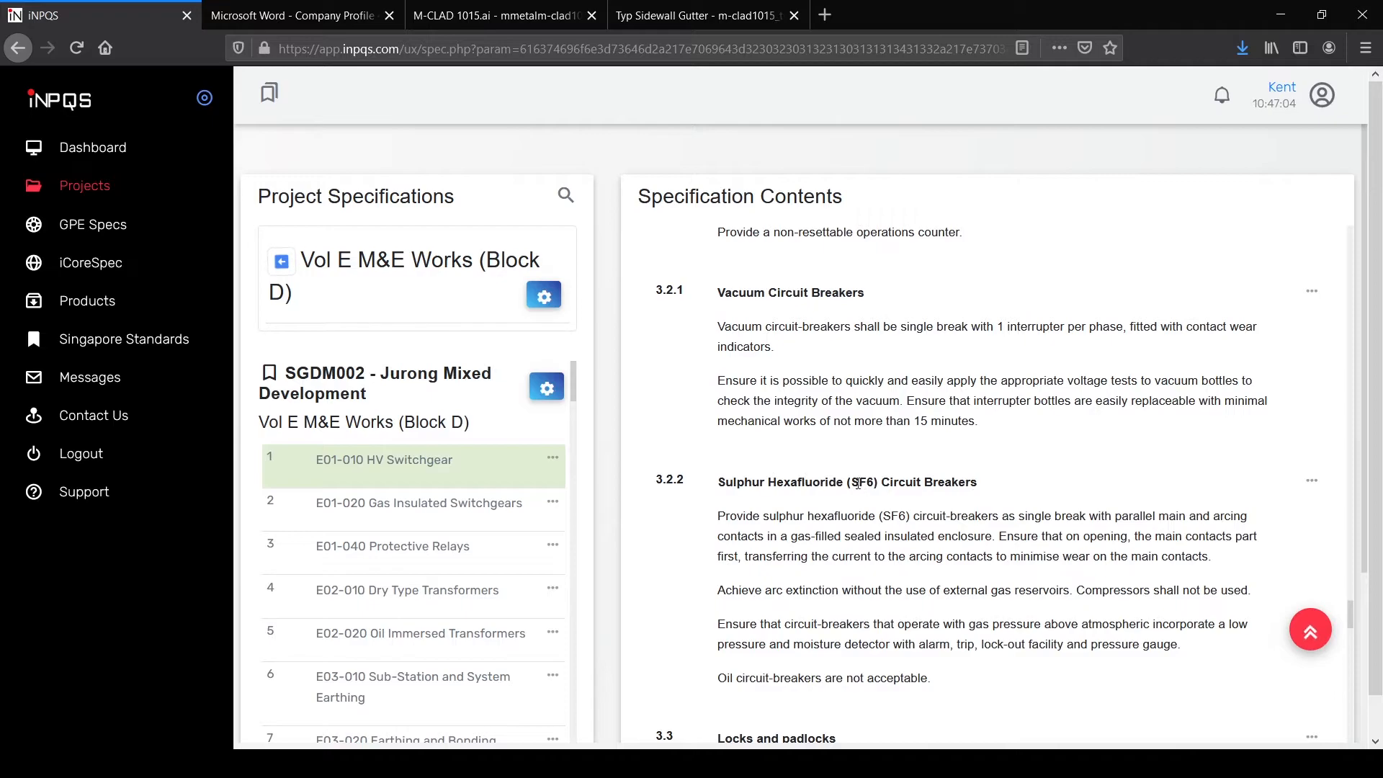
Step: Append ', but subject to SO approval' to clause 3.2.2's 'Oil circuit-breakers are not acceptable'
left_click(1313, 480)
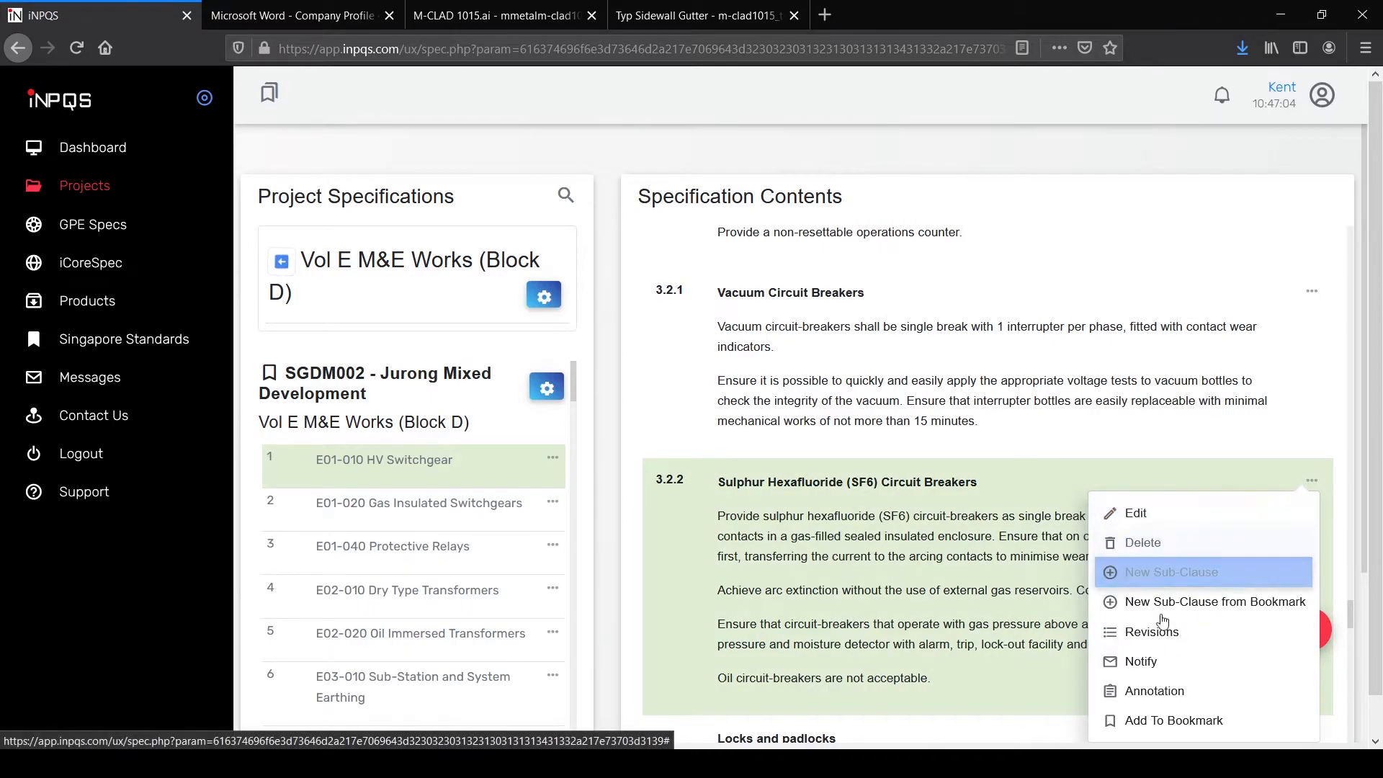
scroll(1189, 684, "down", 1)
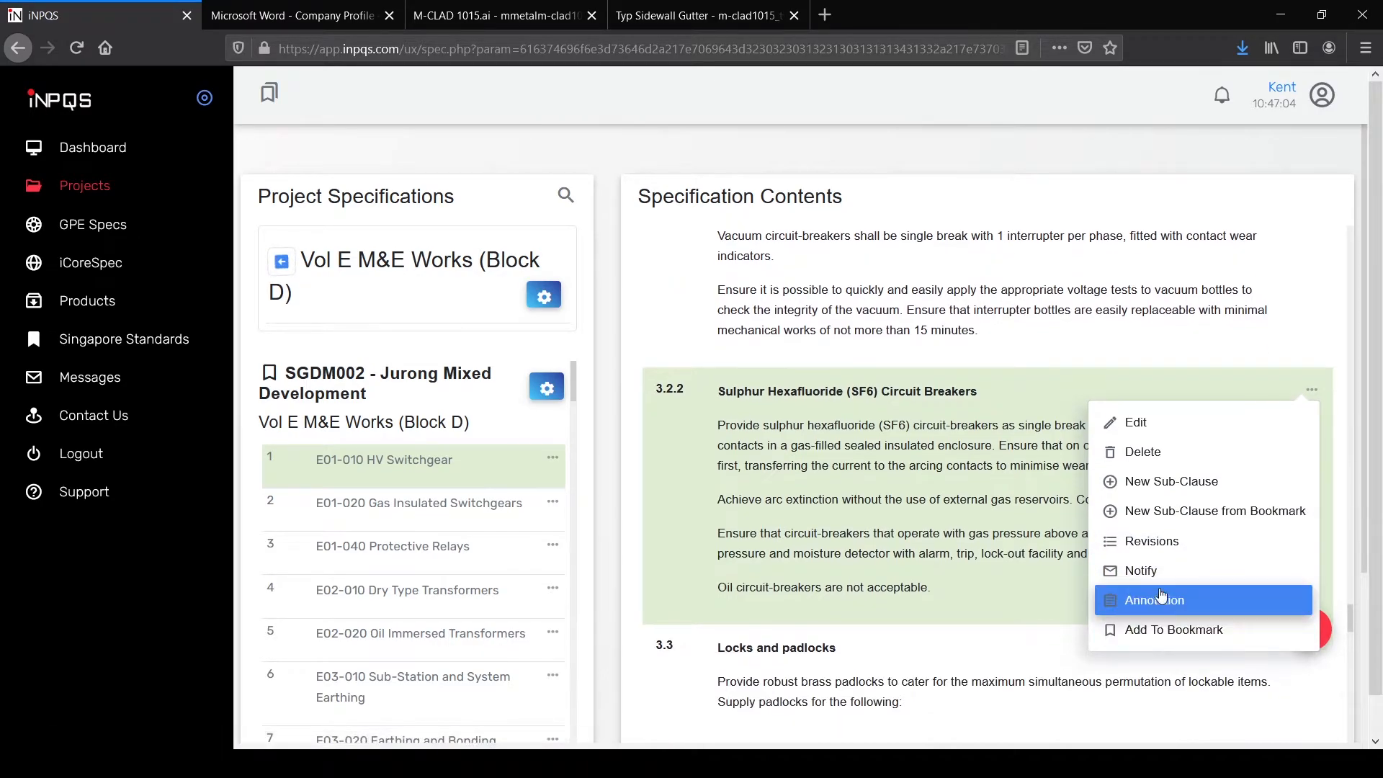
left_click(1155, 424)
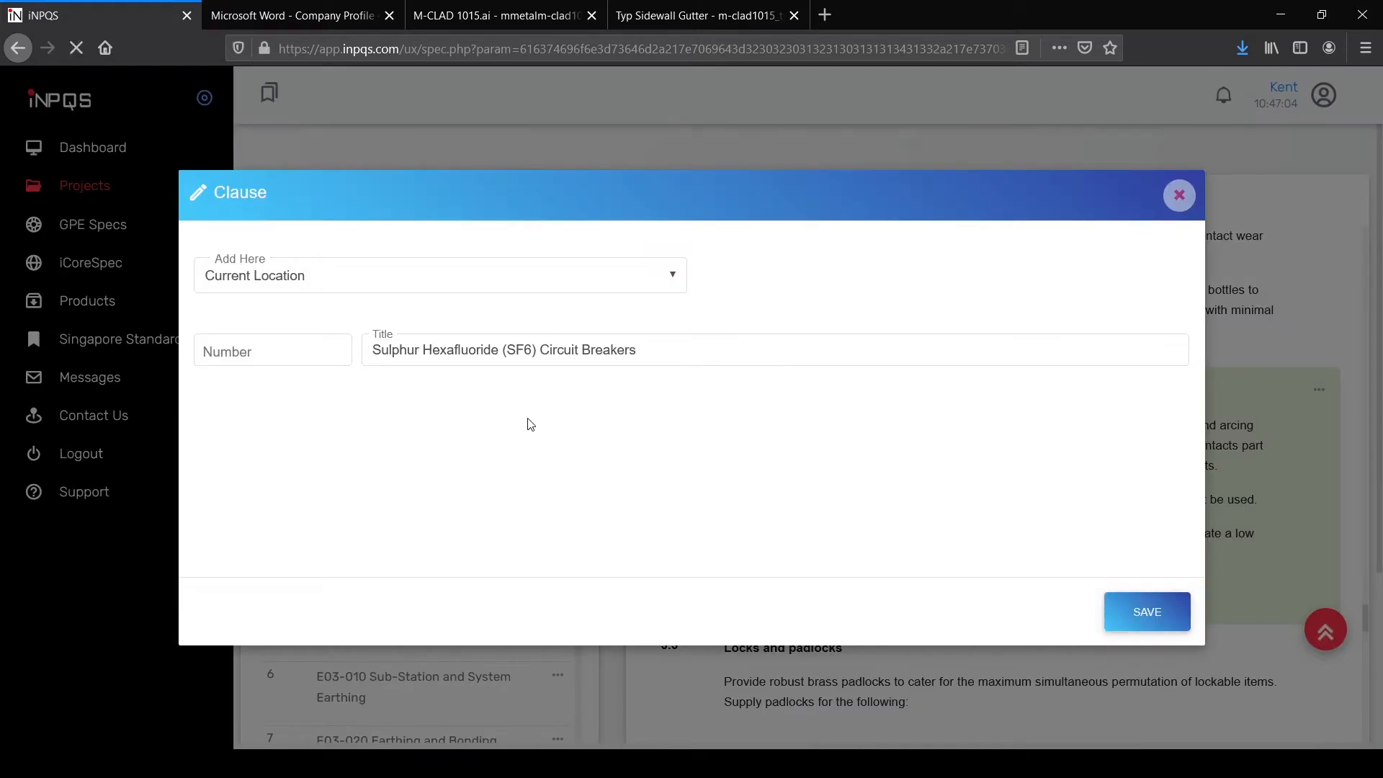
left_click(422, 519)
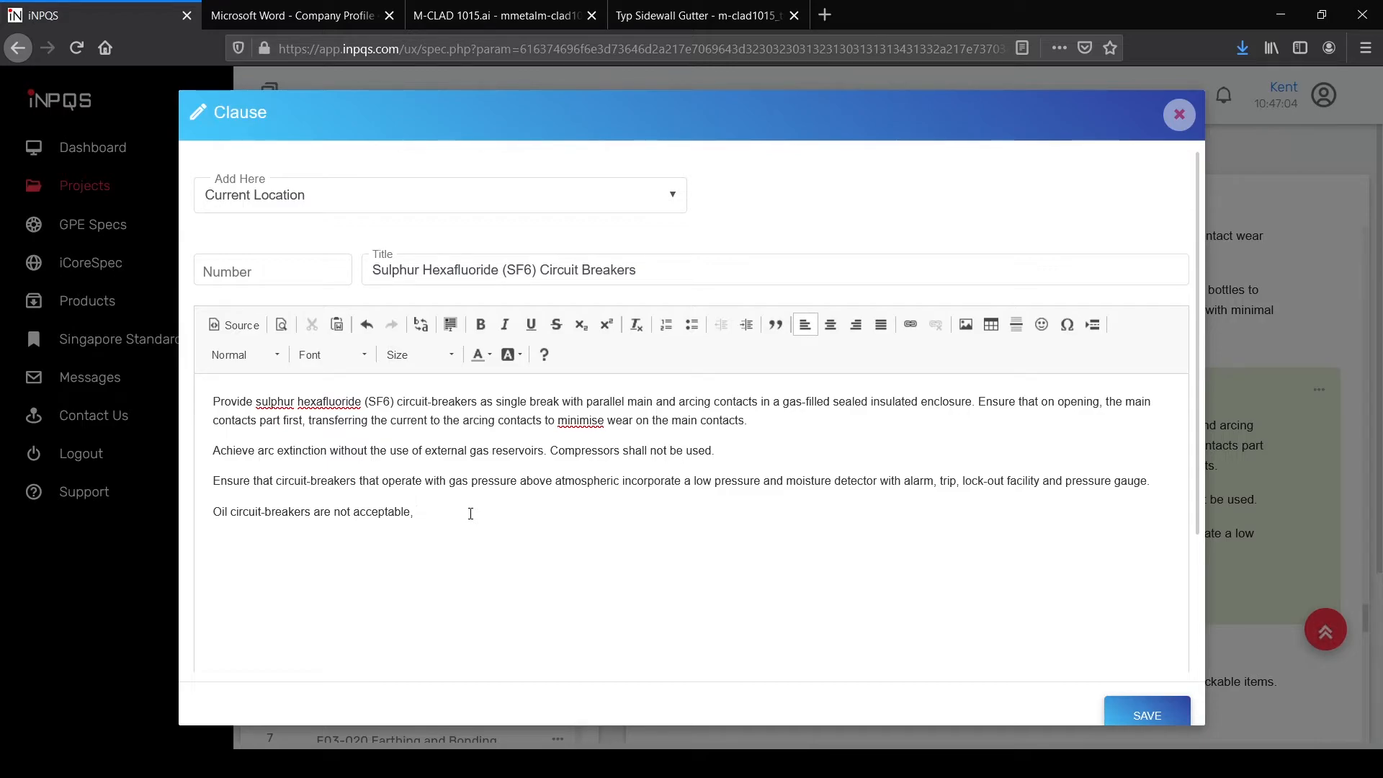
type(", unle")
key("BackSpace")
key("BackSpace")
key("BackSpace")
key("BackSpace")
type("but subject to SO approva")
Step: Save the amended clause S3.2.2 and review its revision log showing one Edit Cls entry
left_click(1137, 713)
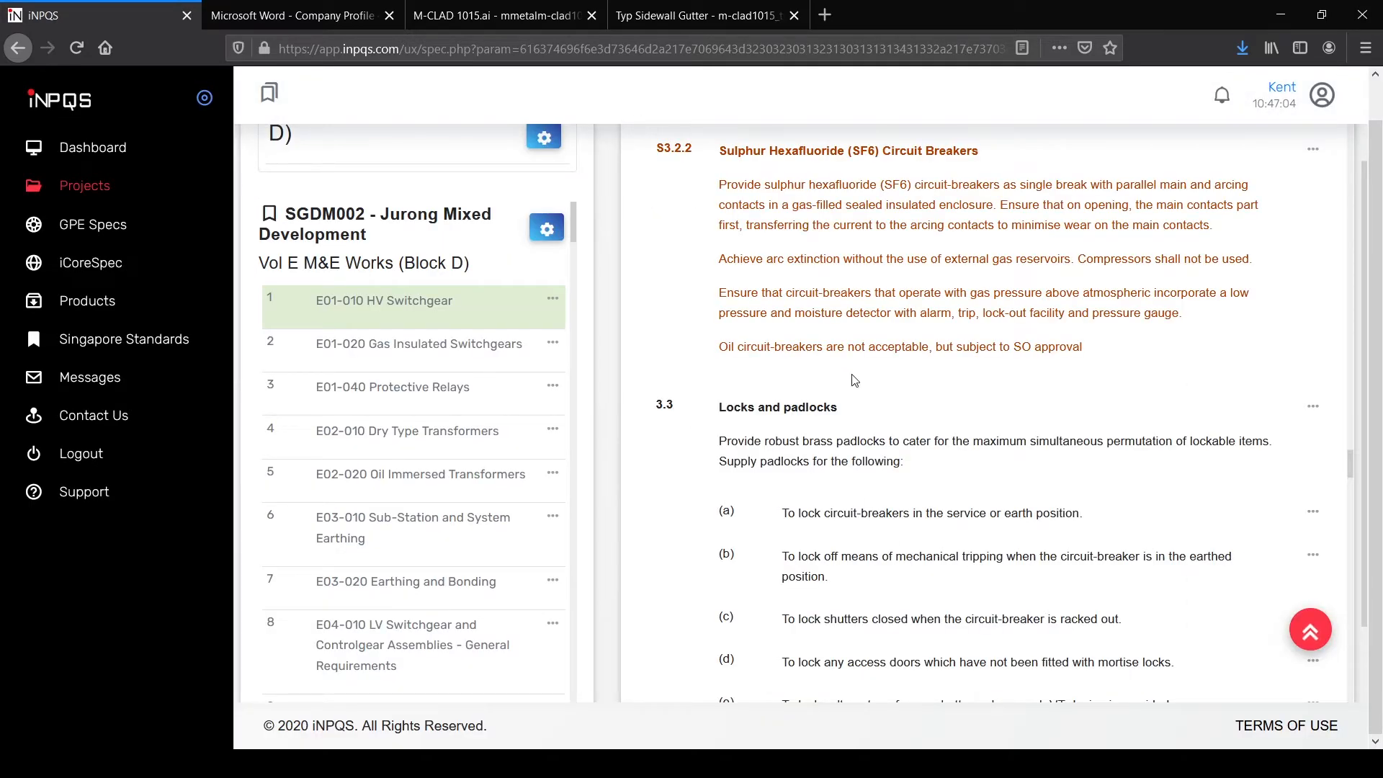
scroll(807, 354, "up", 2)
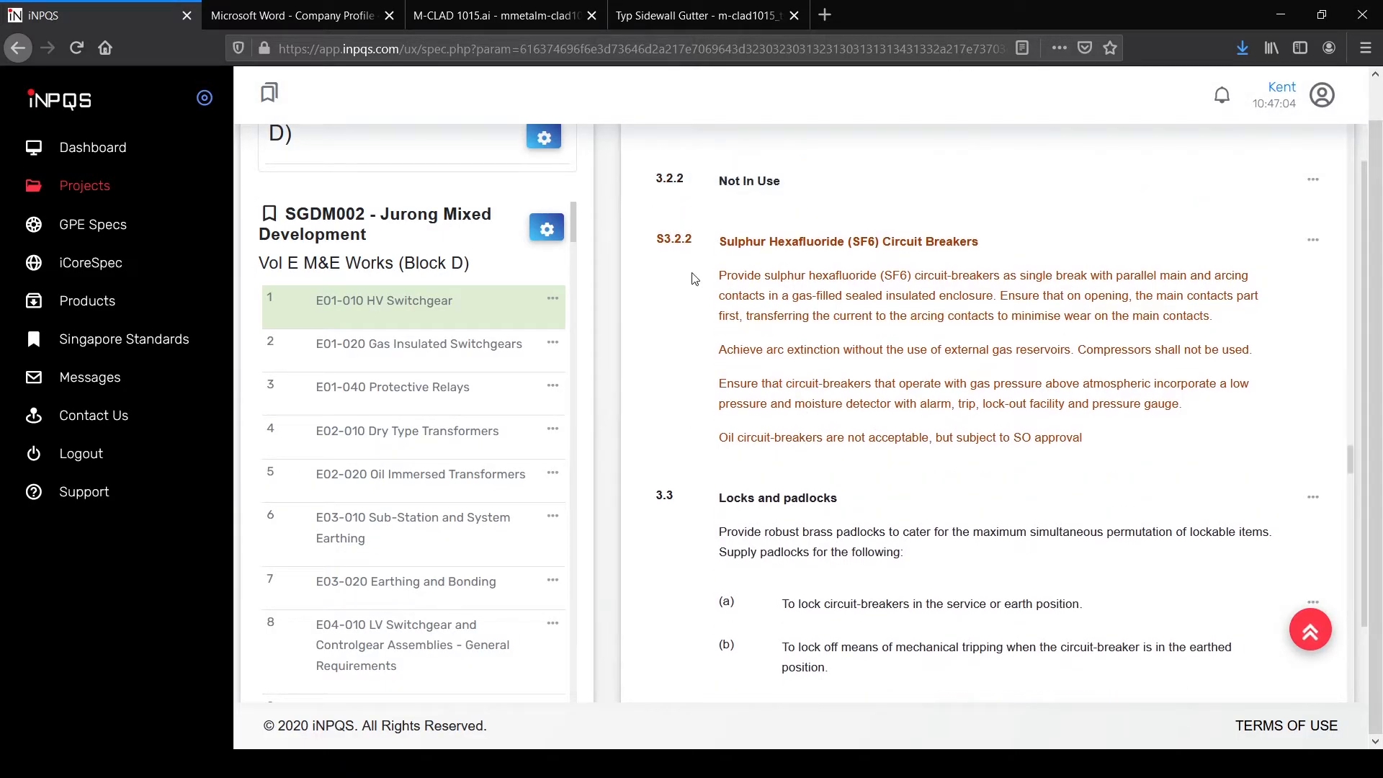
scroll(713, 237, "up", 2)
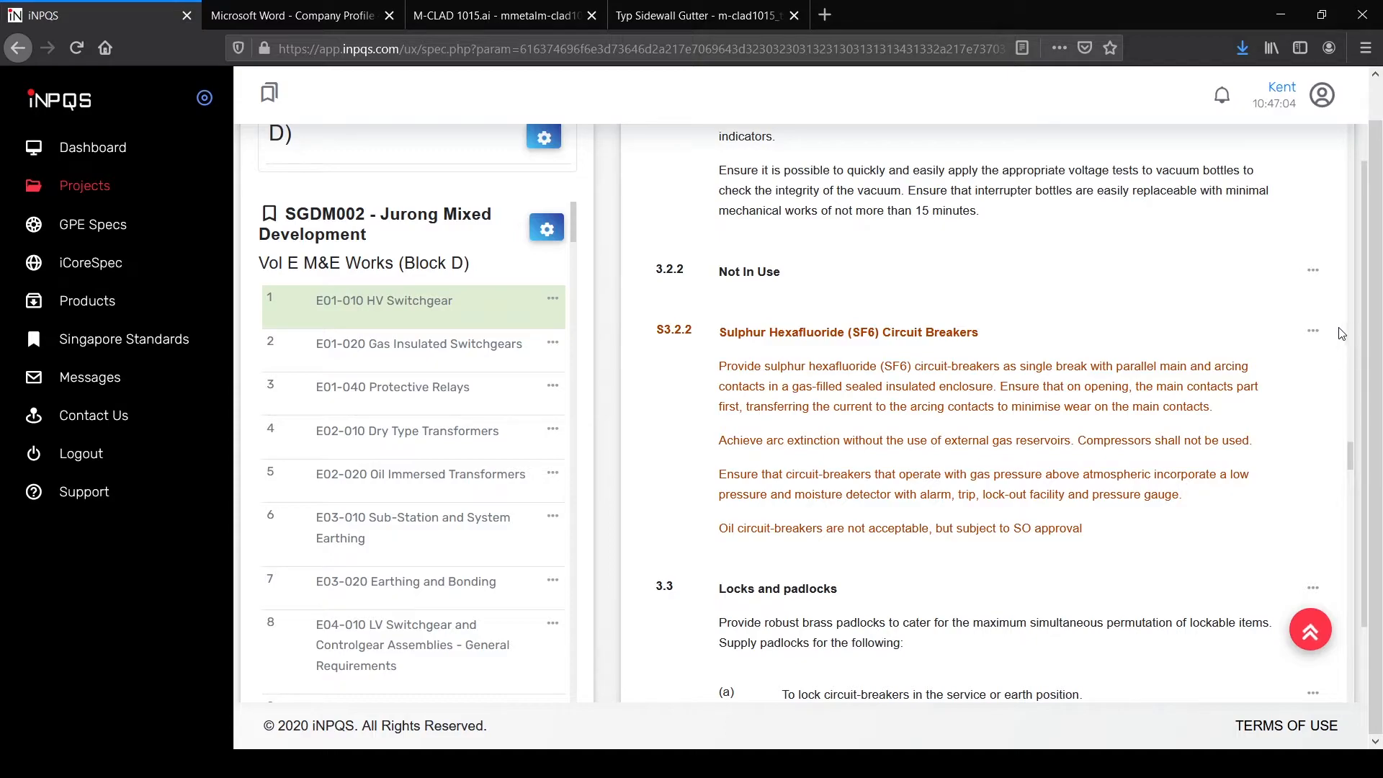
left_click(1313, 330)
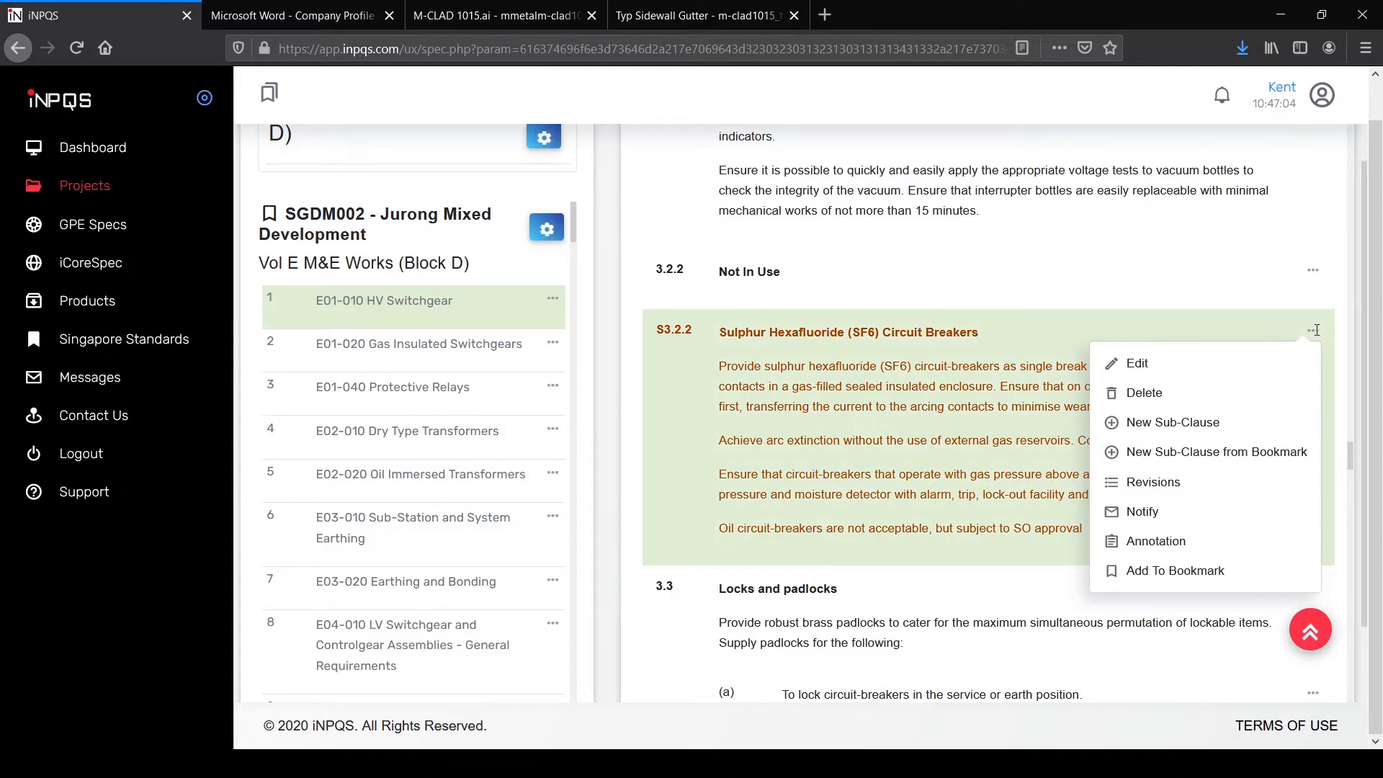
left_click(1177, 478)
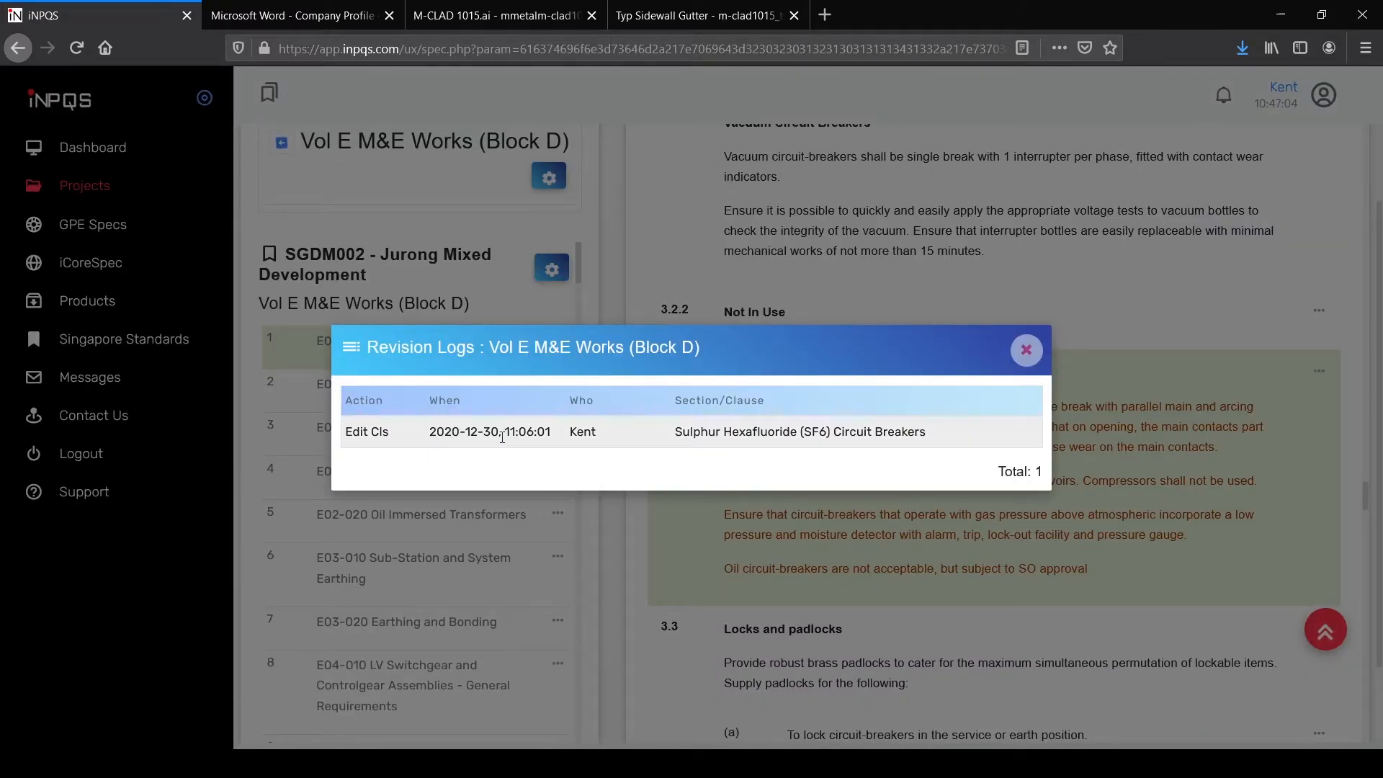
left_click(1027, 349)
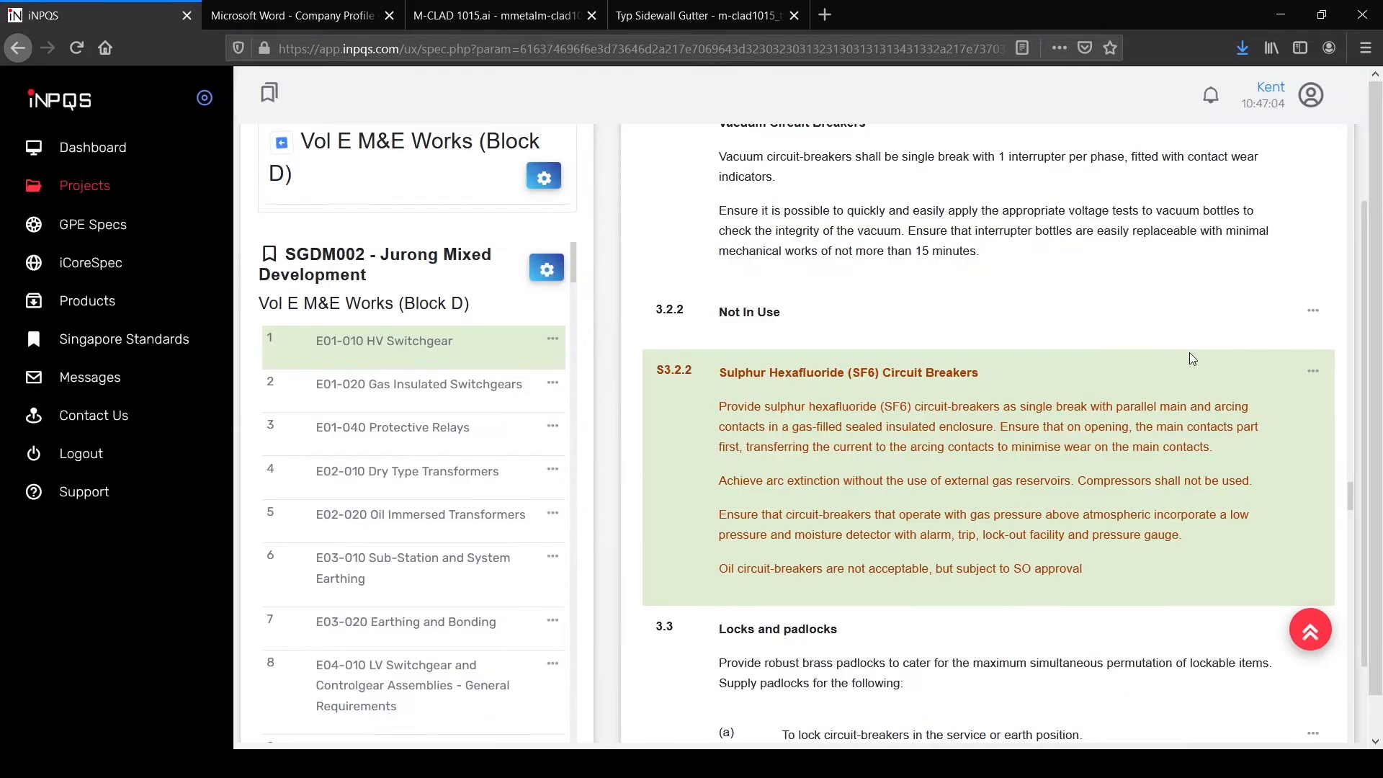
Step: Start a notification on clause S3.2.2, then cancel it without sending
left_click(1312, 370)
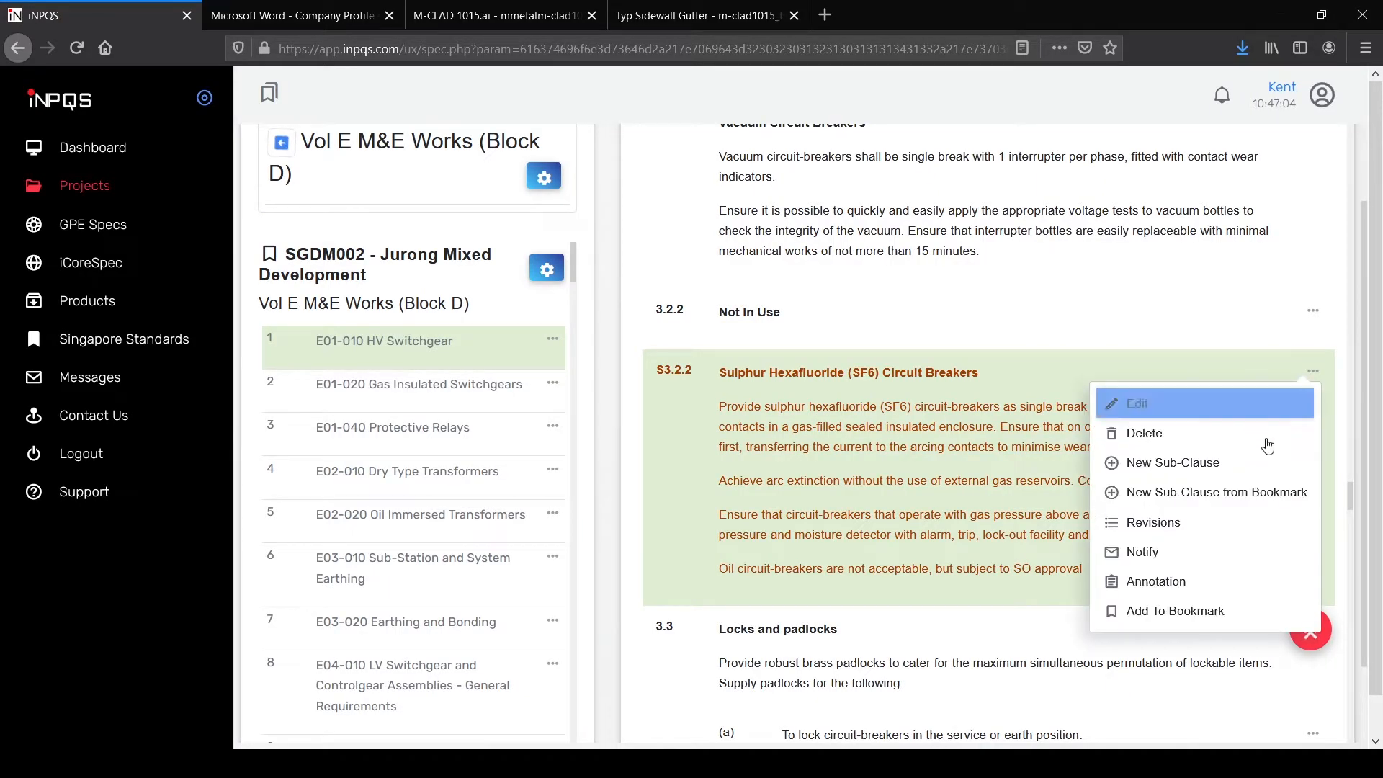
left_click(1188, 553)
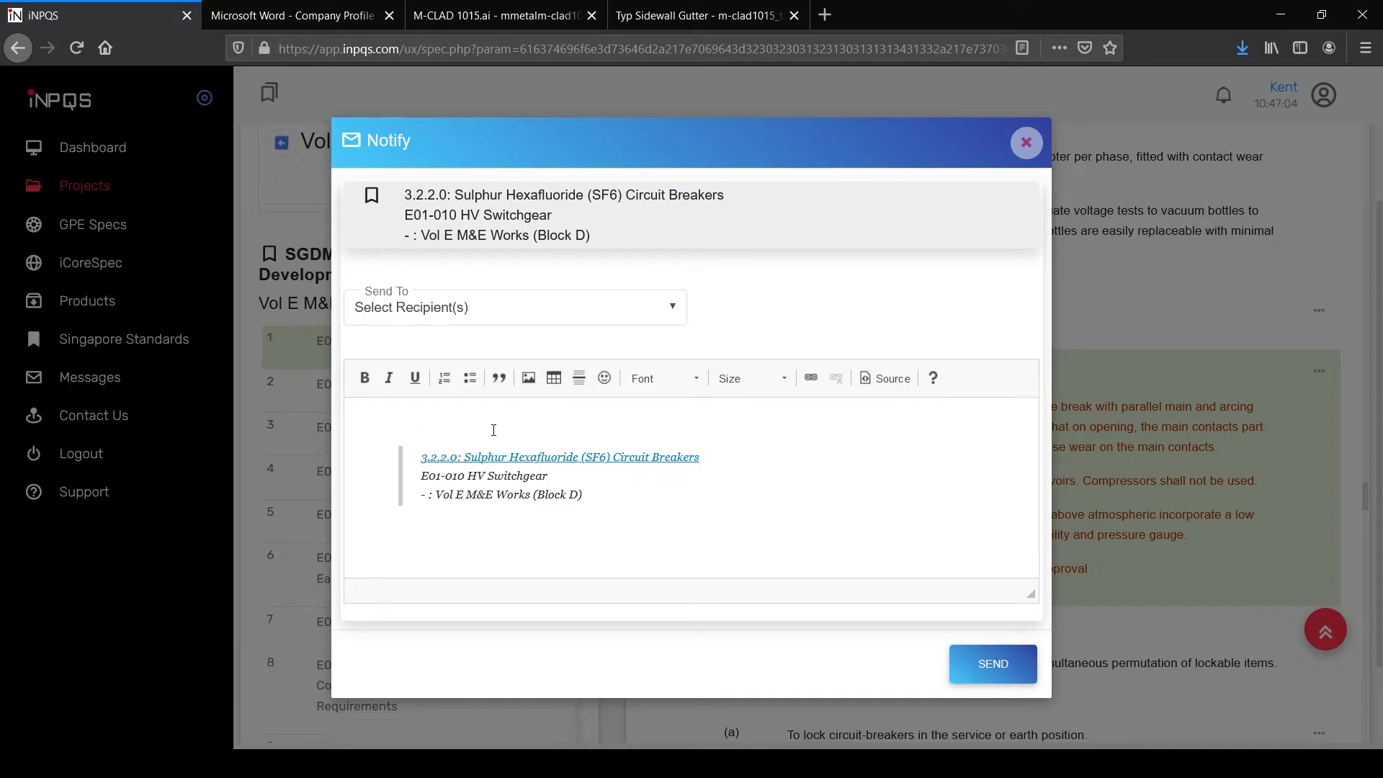
left_click(1026, 143)
left_click(1315, 371)
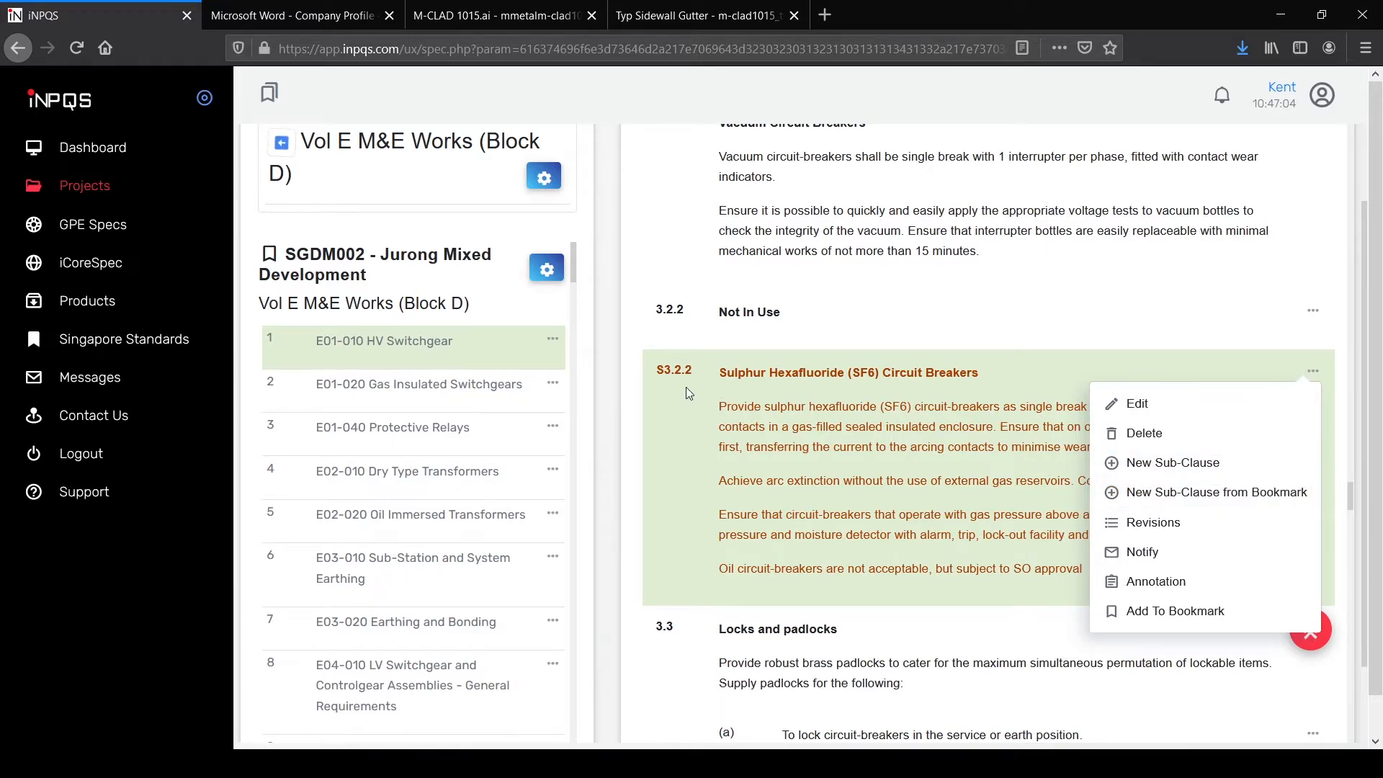
left_click(816, 414)
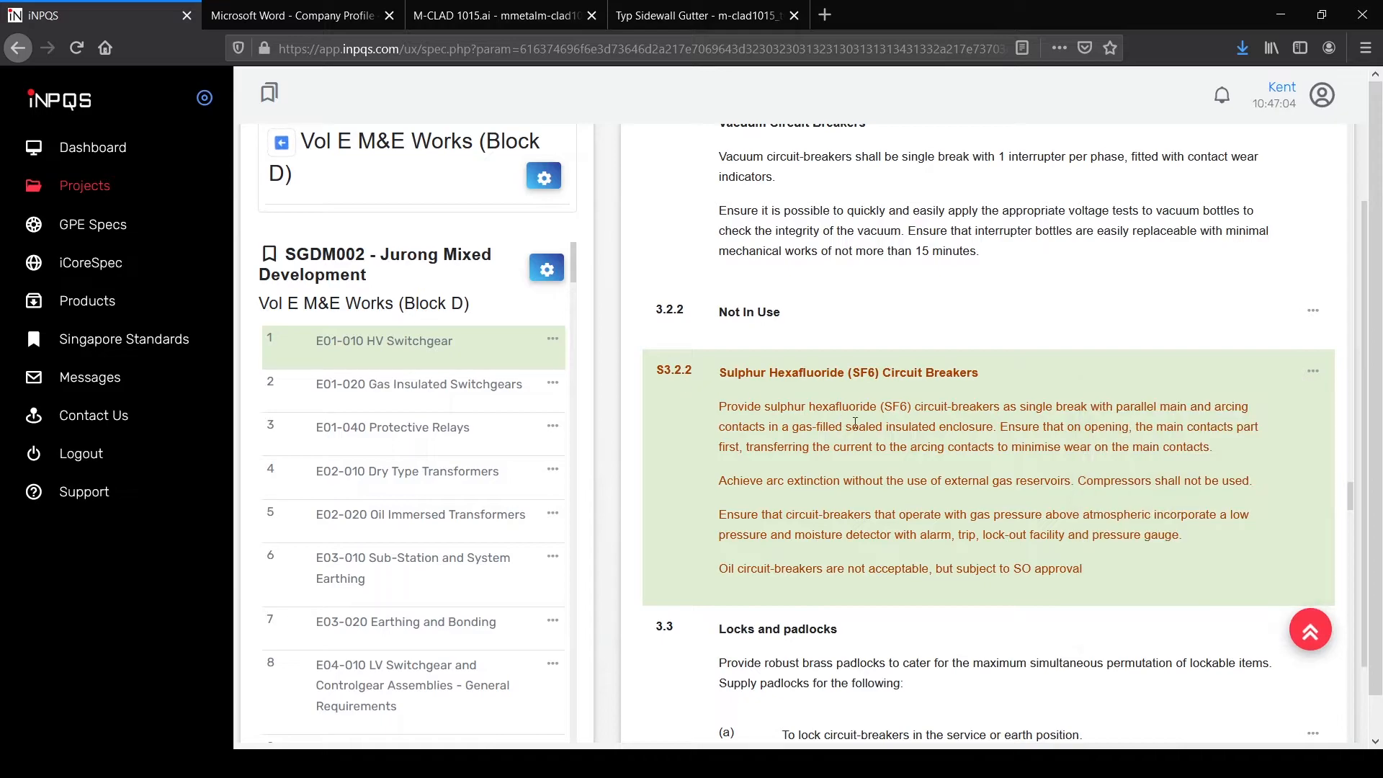
Step: Print the E01-010 HV Switchgear section and open the generated PDF
left_click(553, 339)
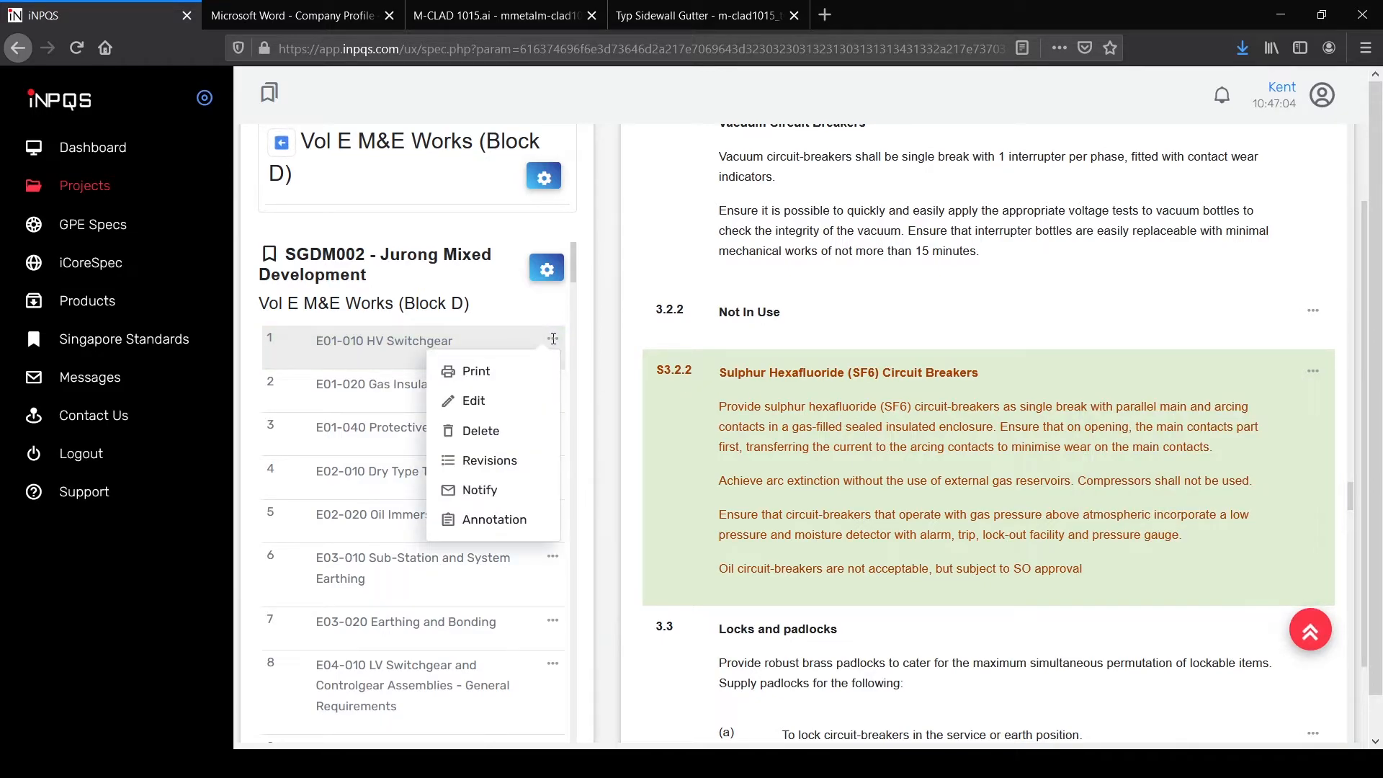
left_click(515, 371)
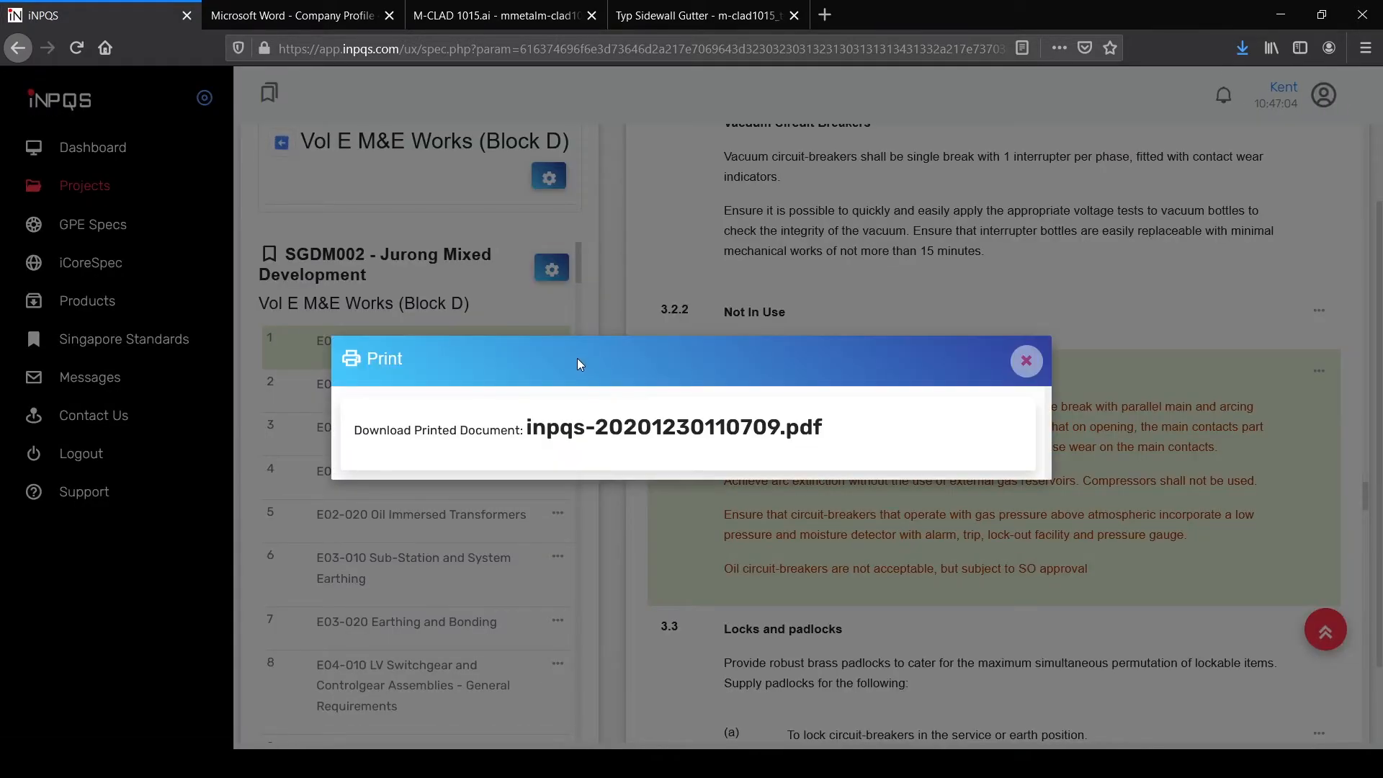
left_click(705, 427)
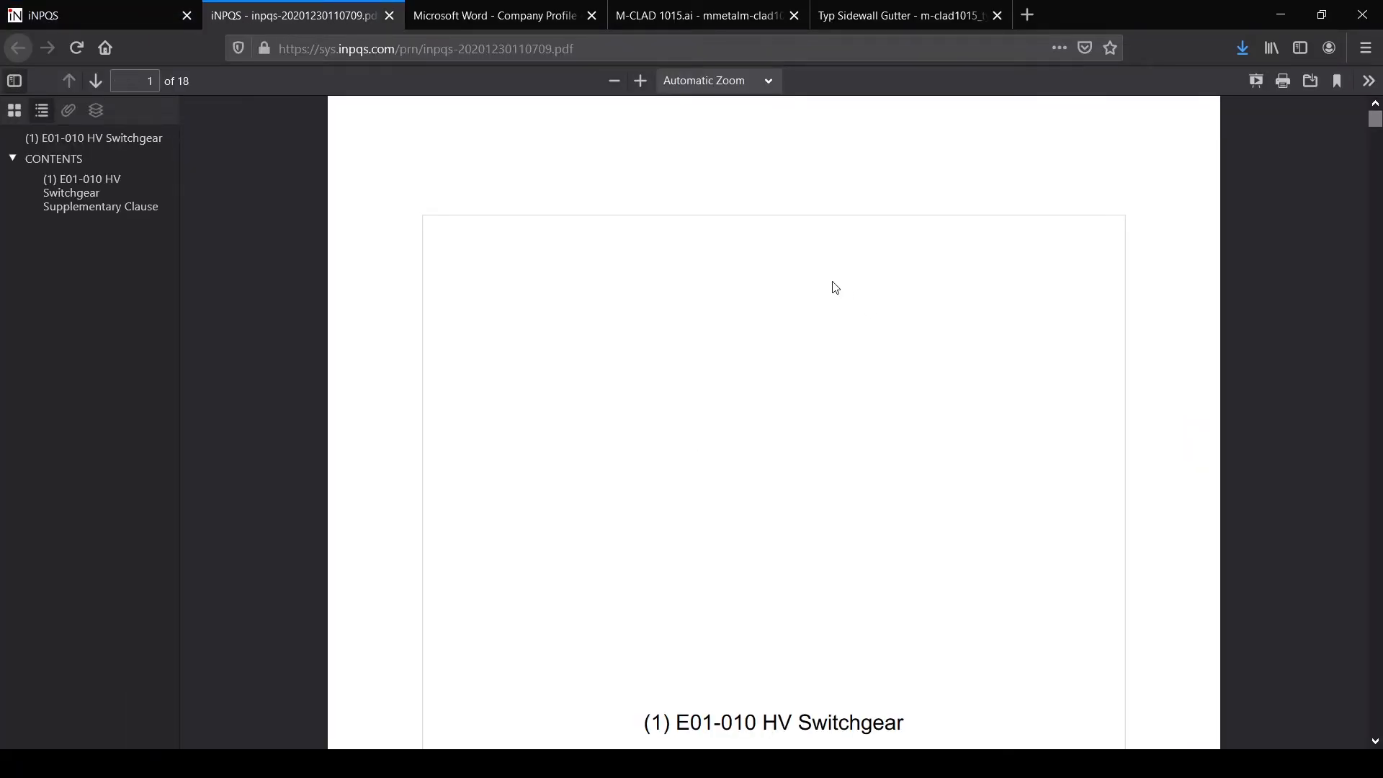
Step: Jump via the PDF outline to page 18's Supplementary Clause listing amended S3.2.2
left_click(118, 140)
scroll(1083, 302, "up", 8)
scroll(1083, 302, "down", 10)
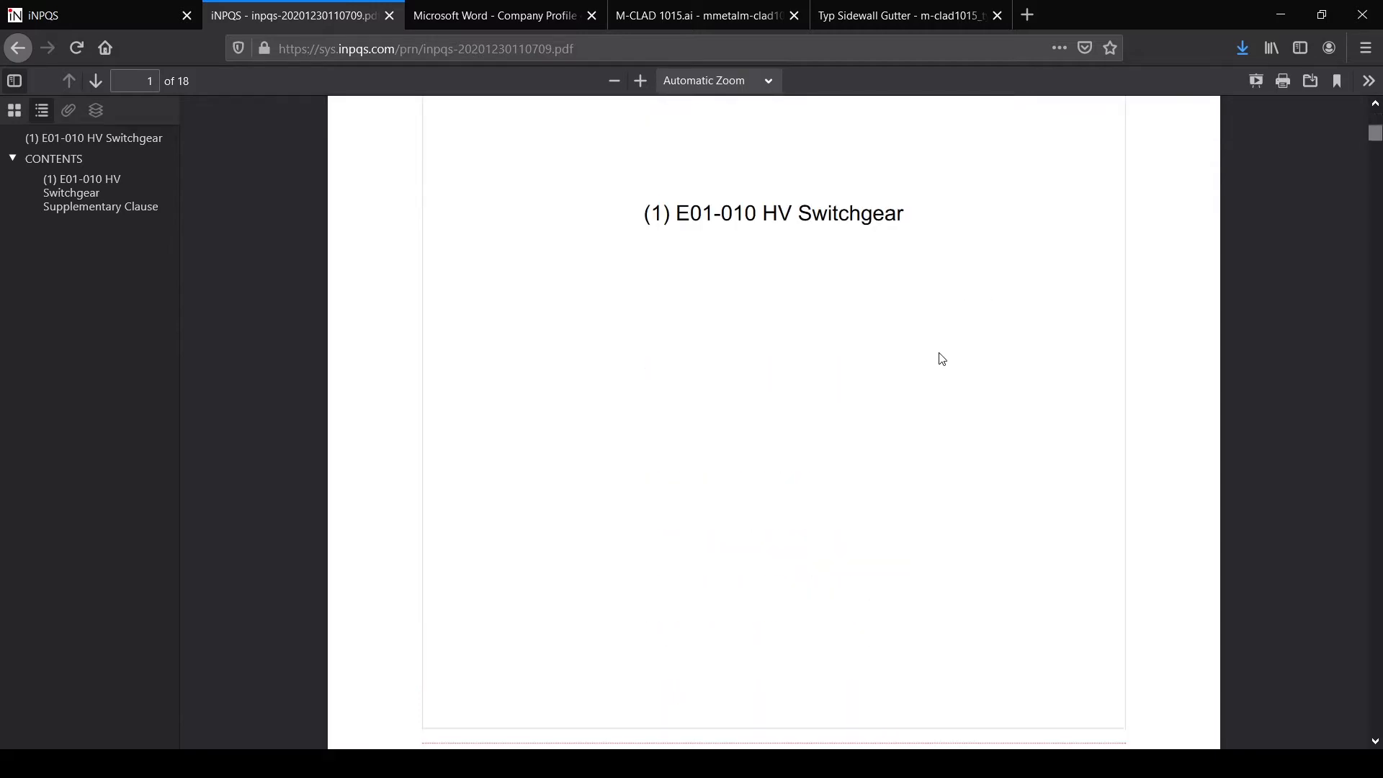
left_click(70, 209)
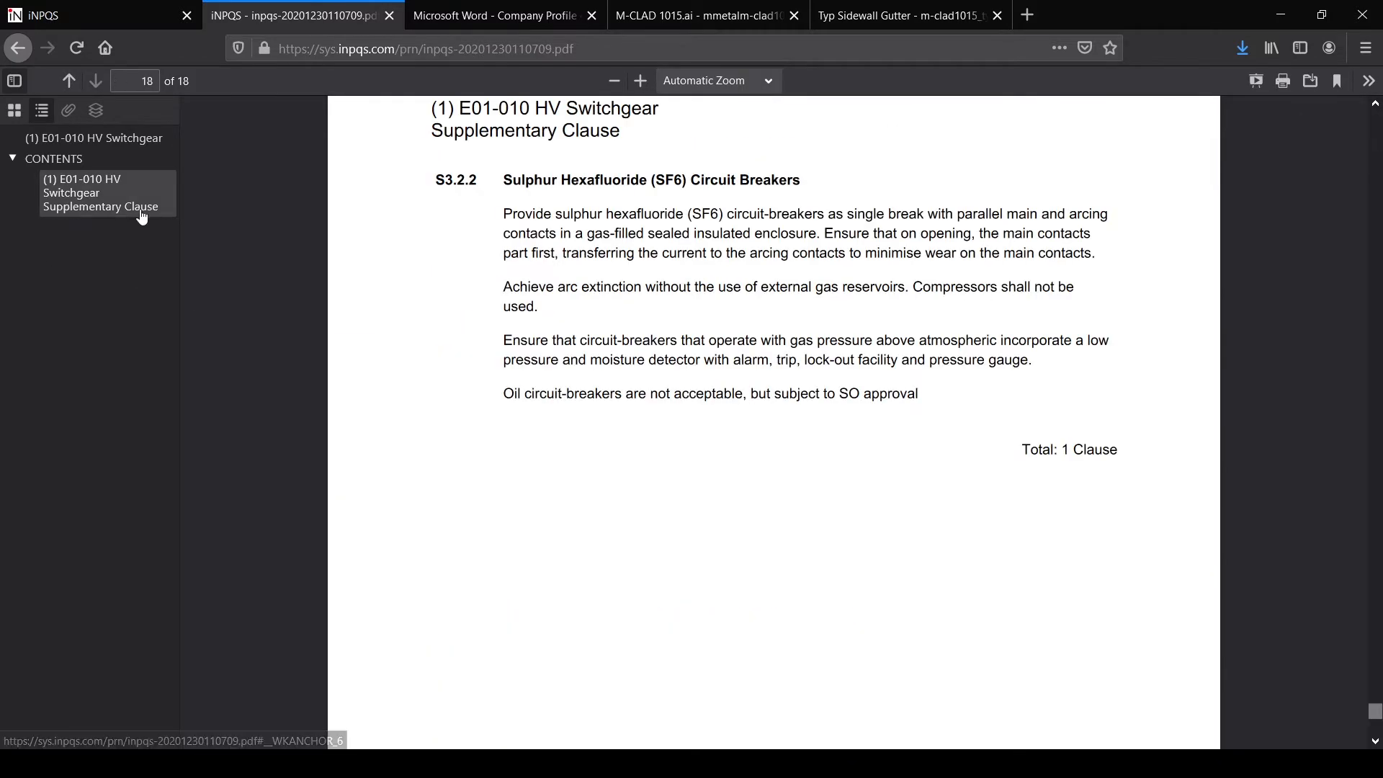
scroll(695, 284, "up", 2)
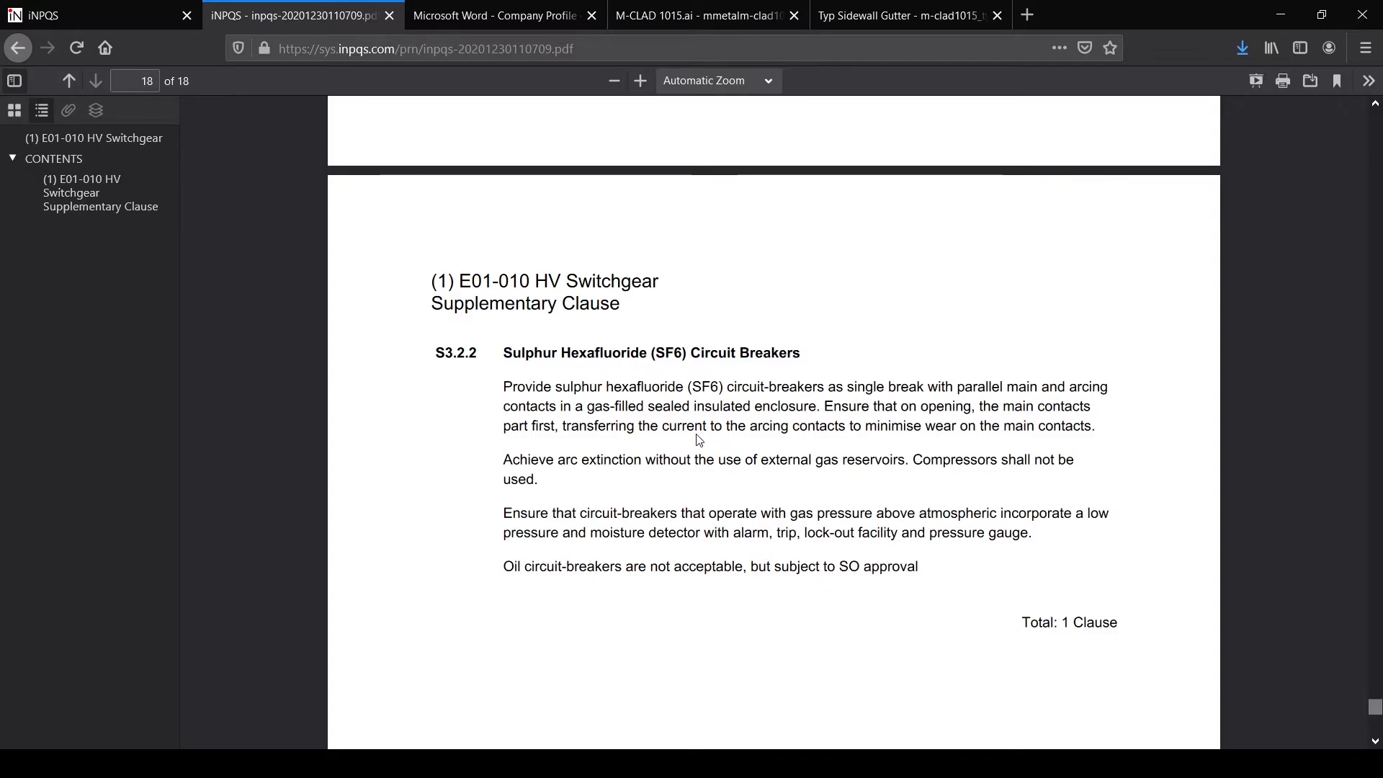
scroll(699, 440, "down", 2)
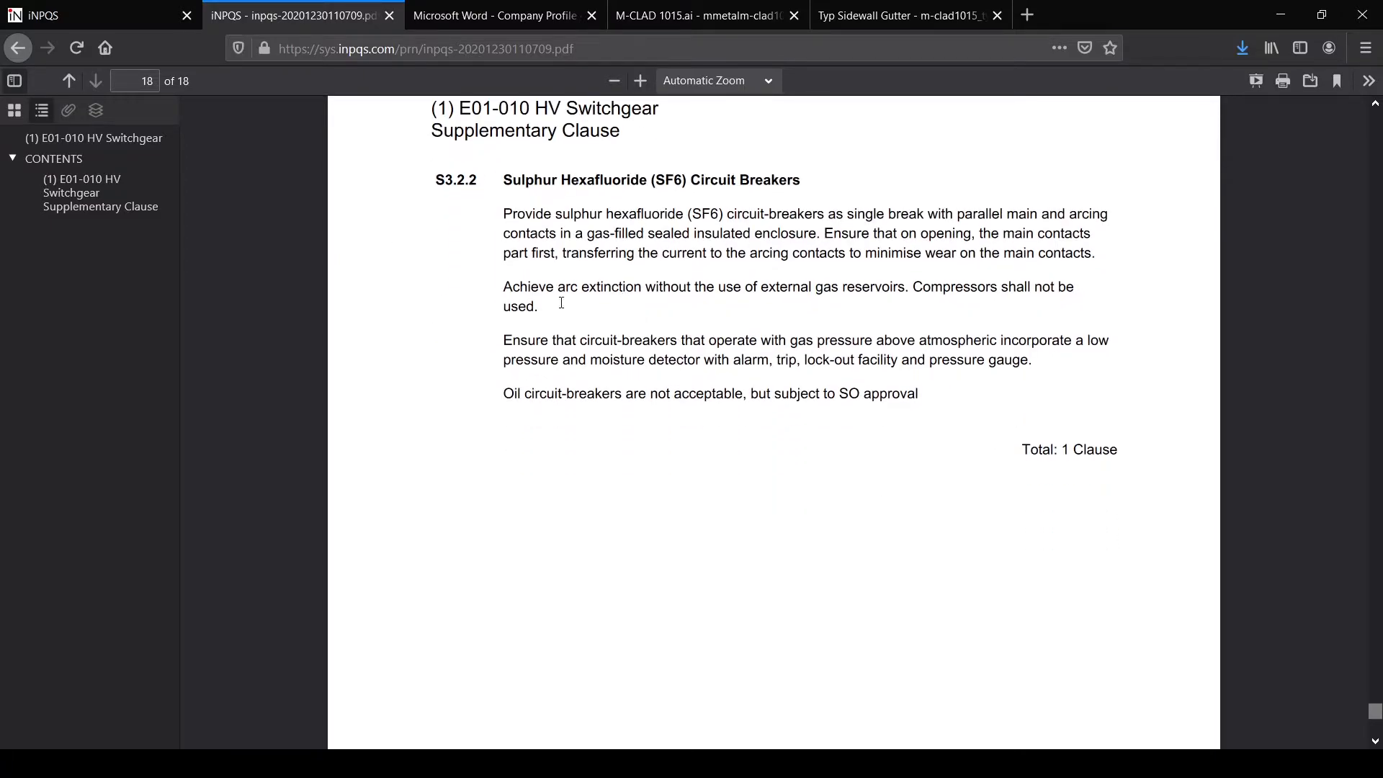
scroll(769, 323, "up", 2)
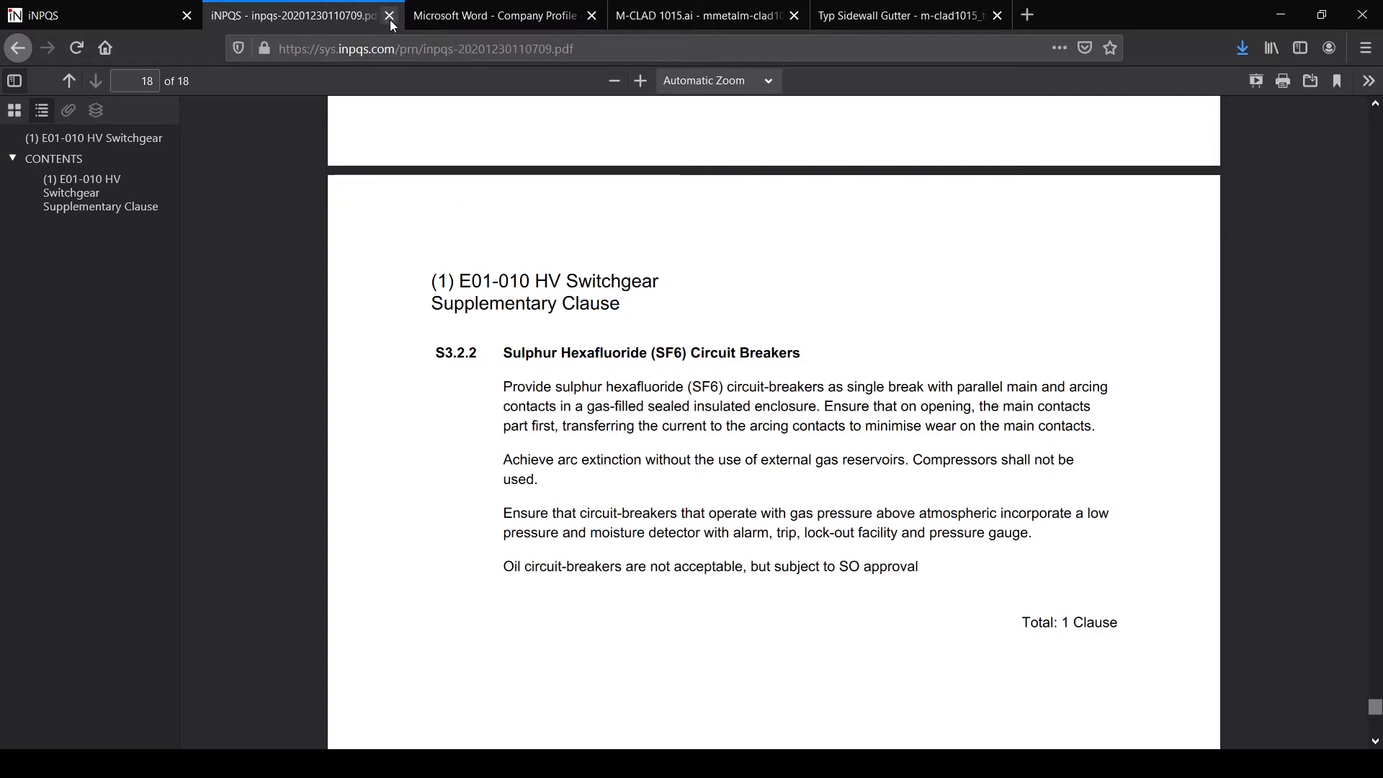
Step: Back in iNPQS, display the original wording of deleted clause 3.2.2 SF6 Circuit Breakers
left_click(109, 11)
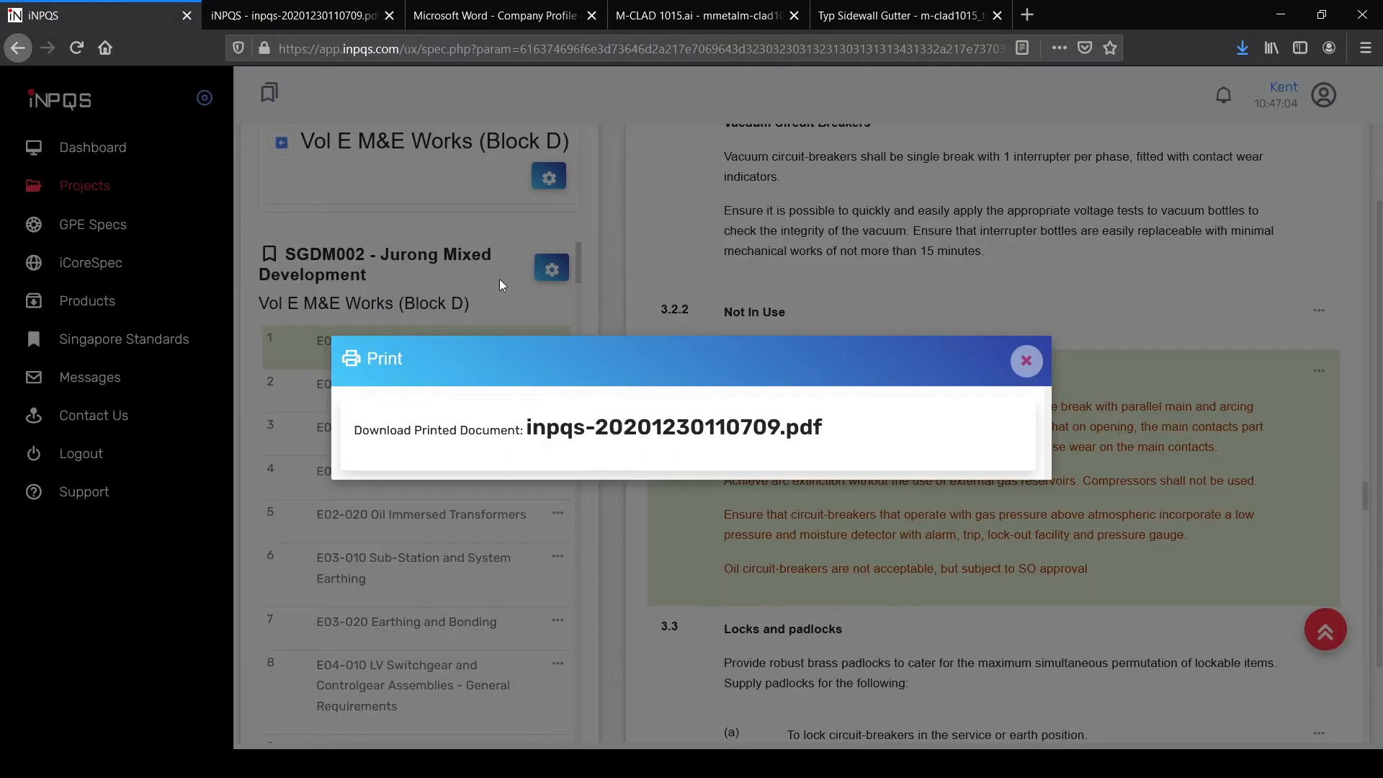
left_click(1027, 361)
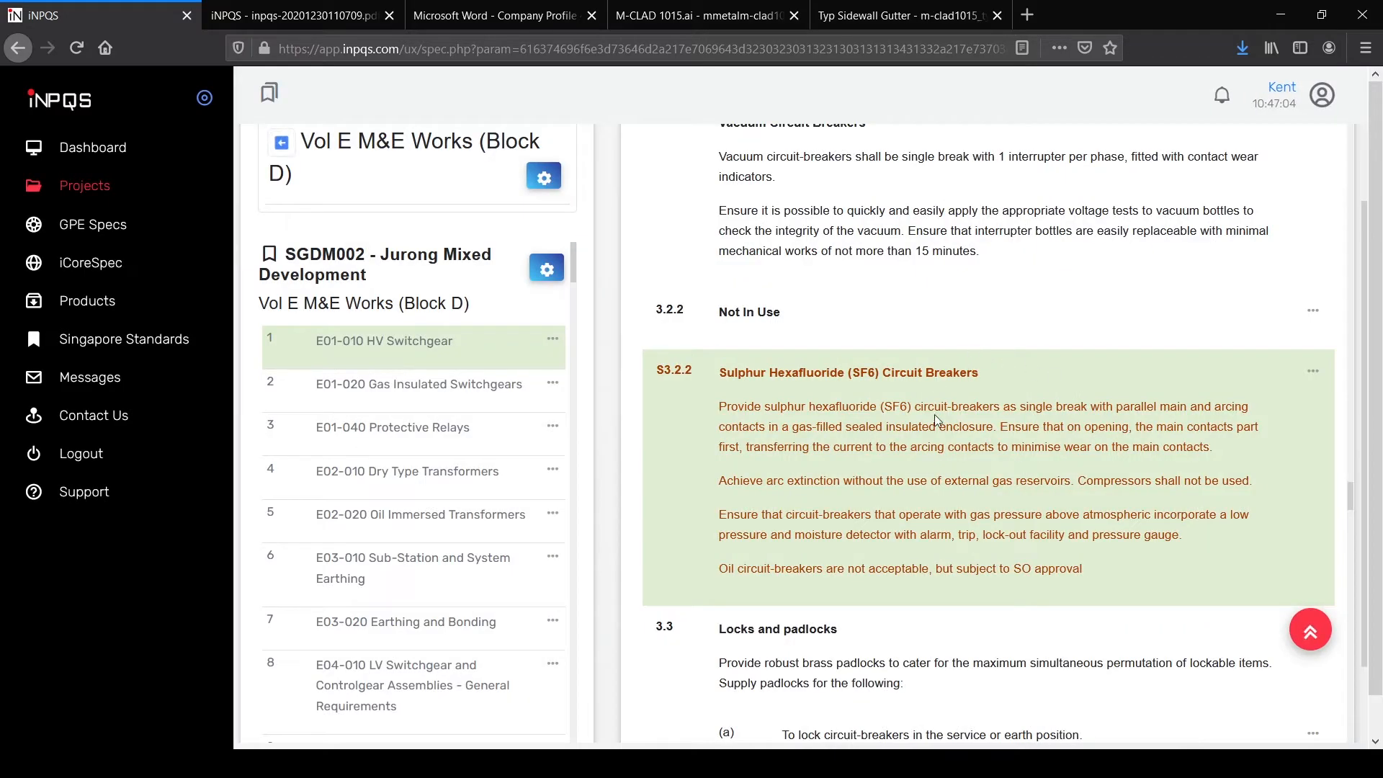
scroll(1233, 464, "up", 1)
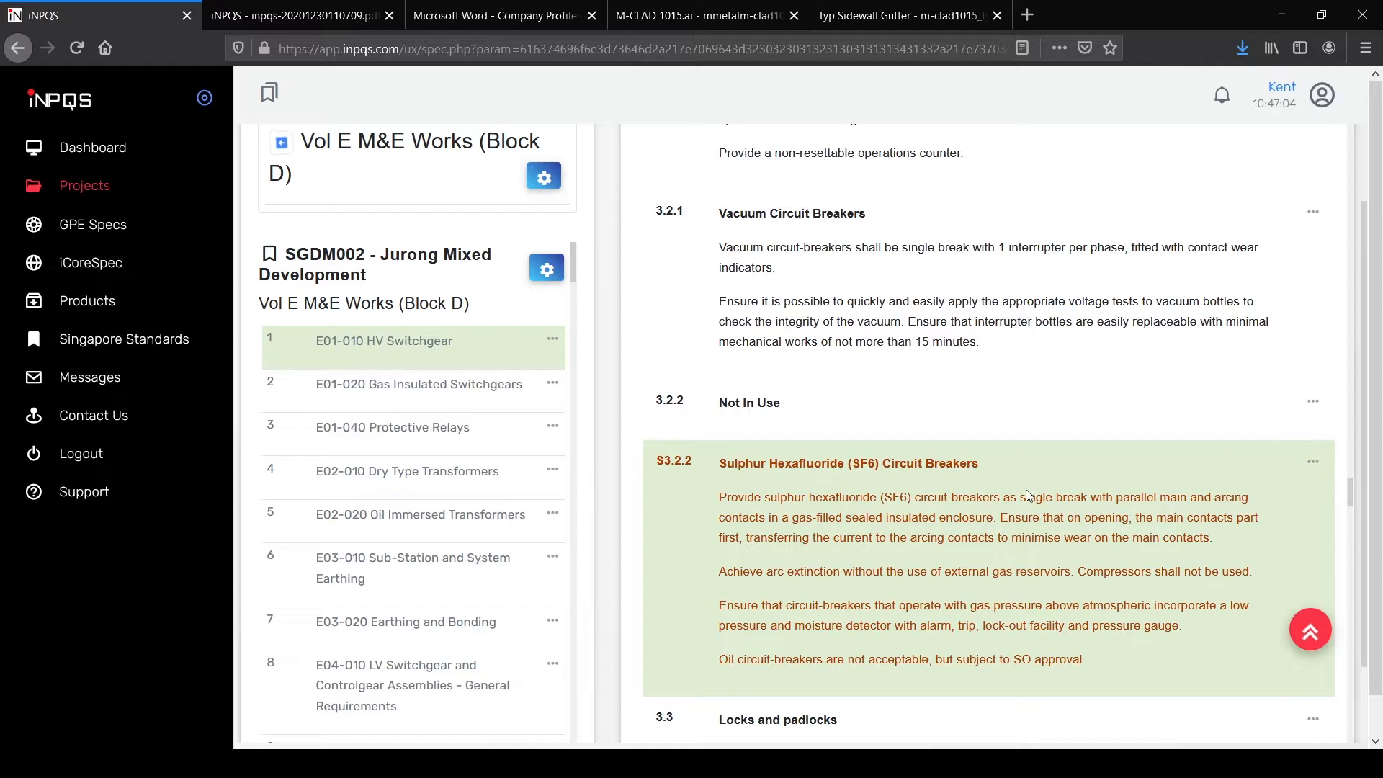
scroll(1053, 554, "down", 1)
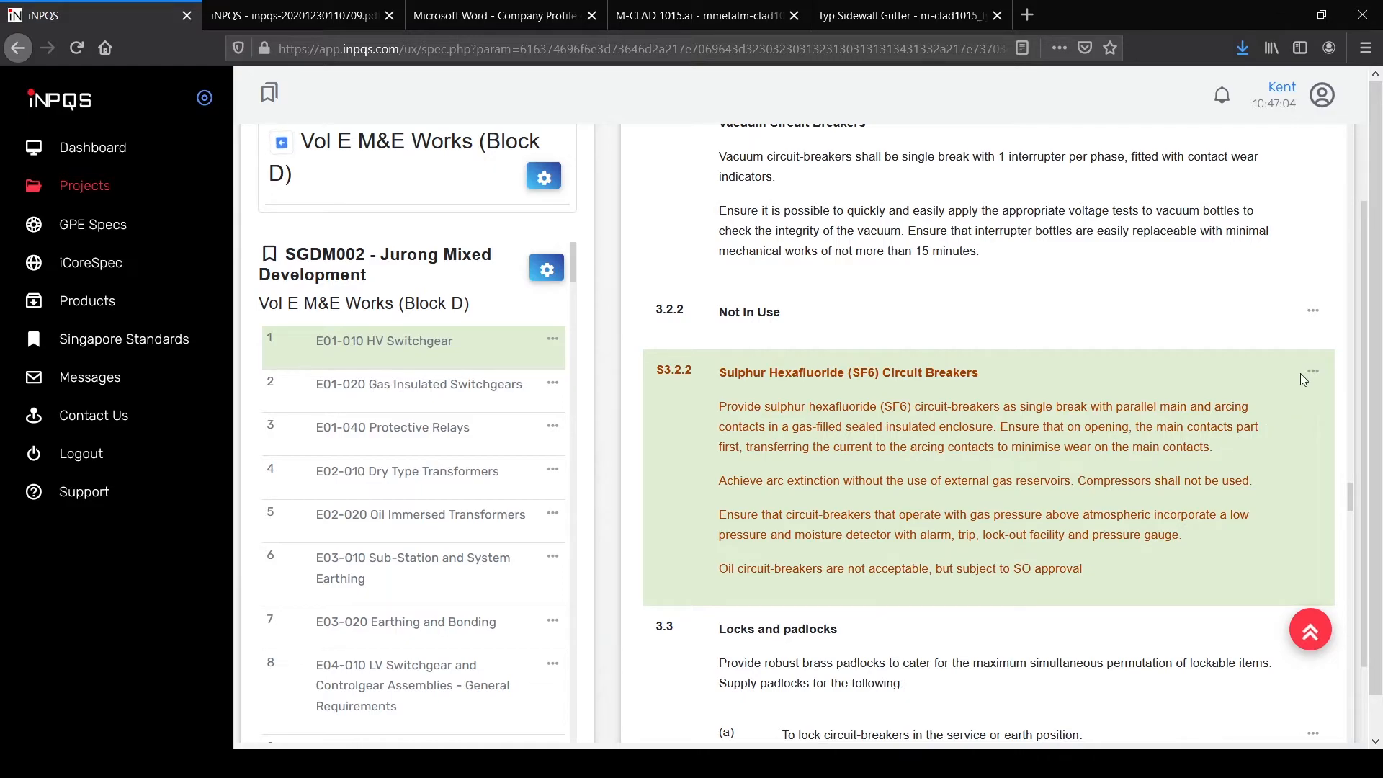
left_click(1312, 310)
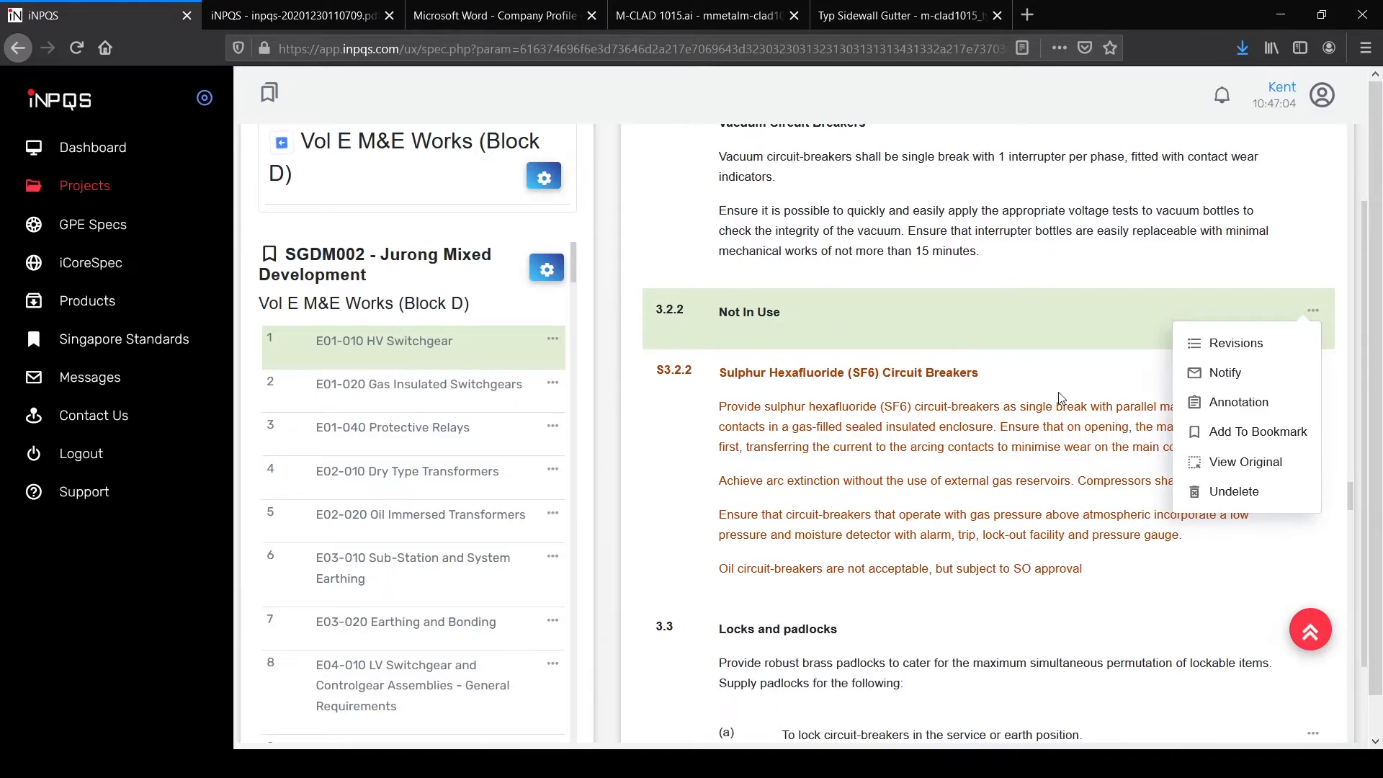
left_click(1232, 463)
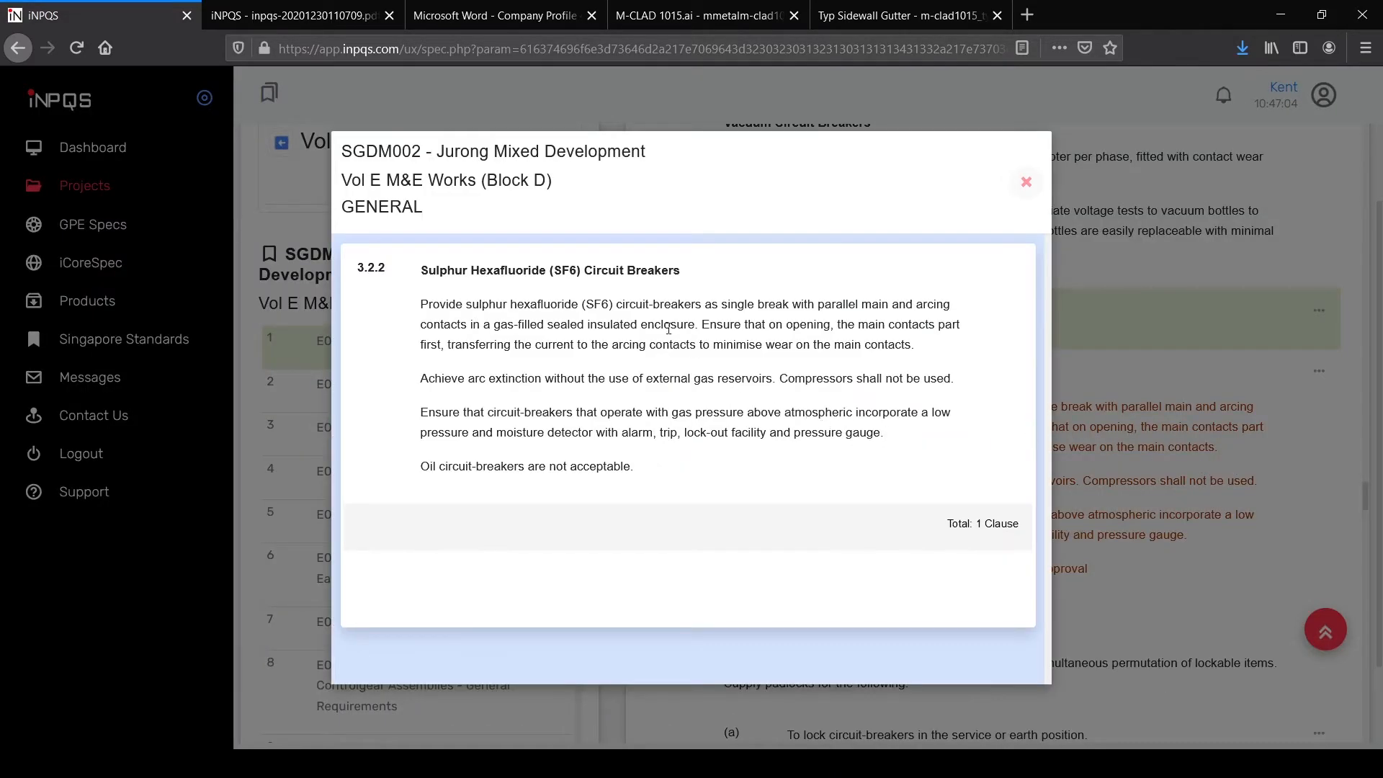
Step: Undelete the original SF6 circuit breaker clause 3.2.2, confirming with YES
left_click(1024, 183)
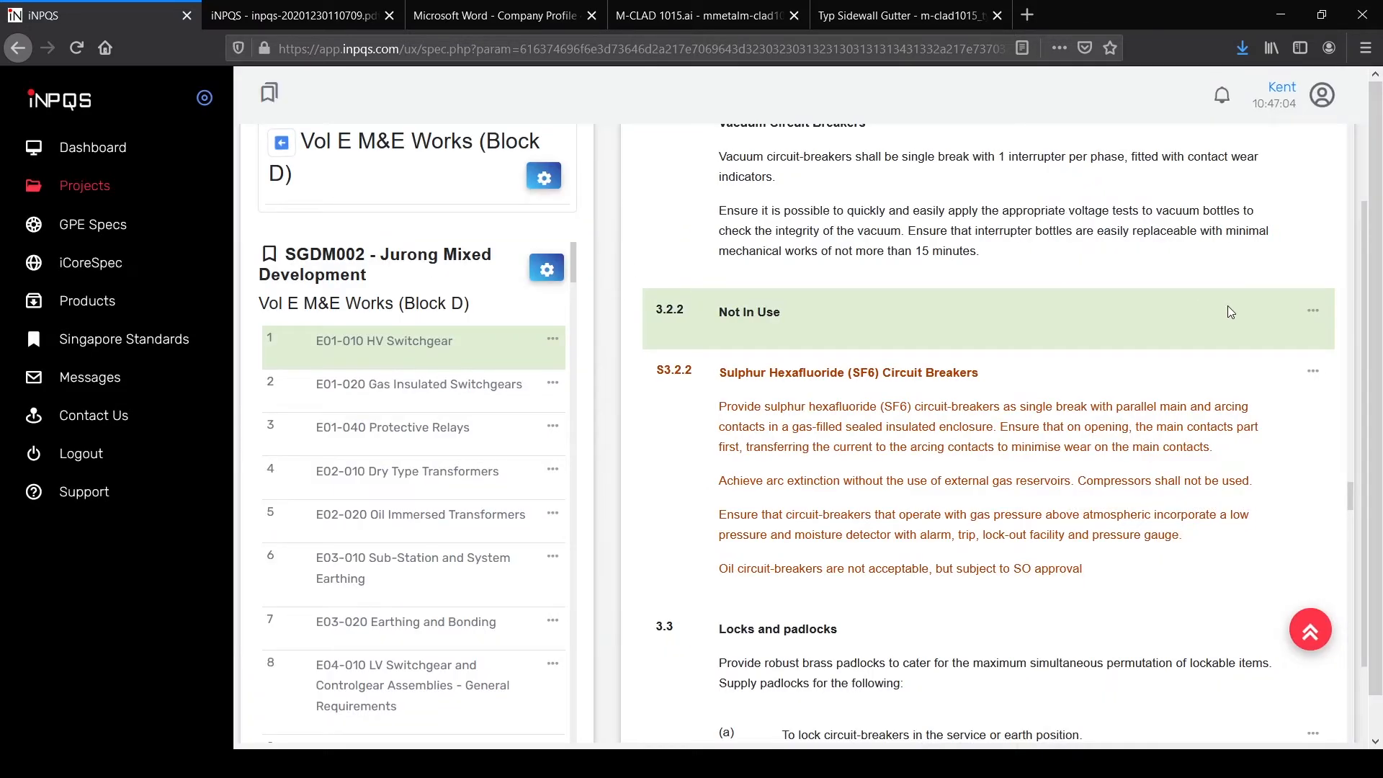
left_click(1312, 311)
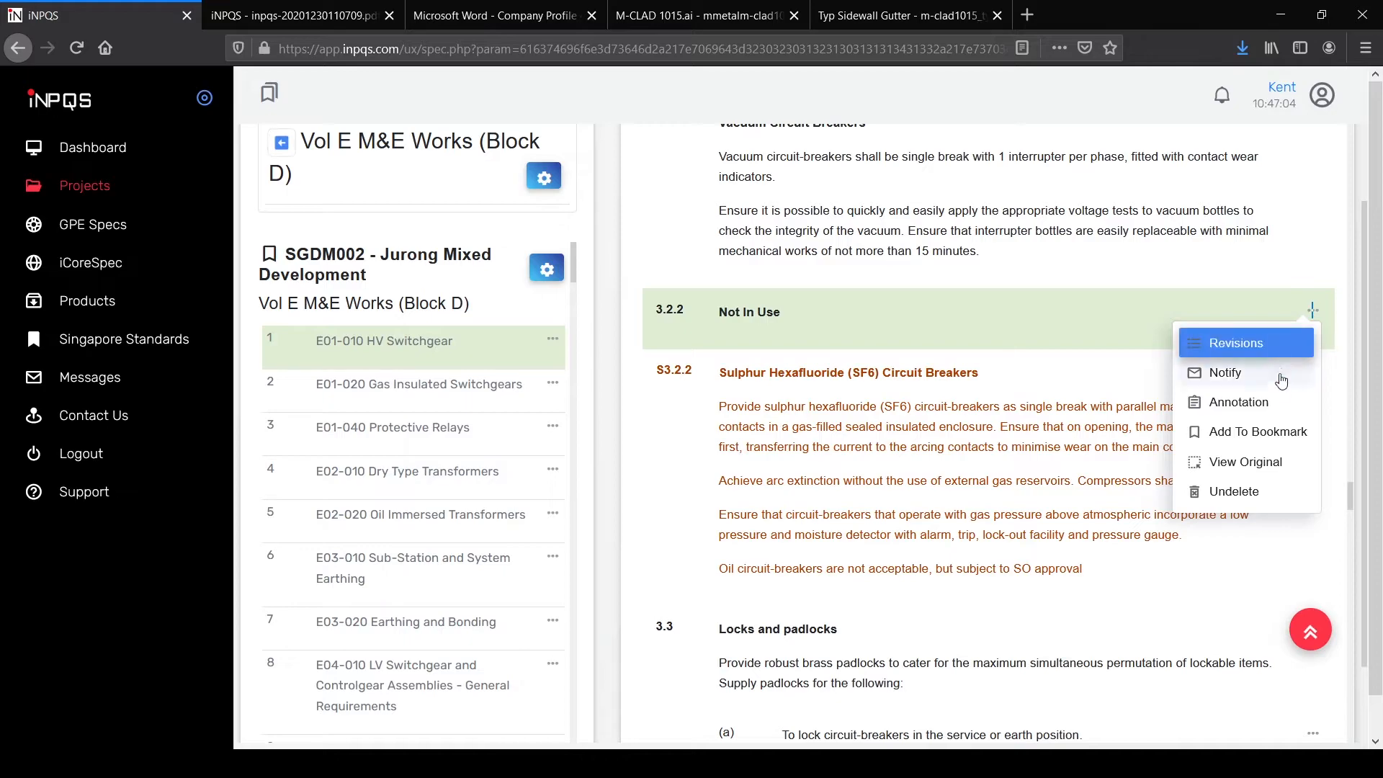
left_click(1255, 494)
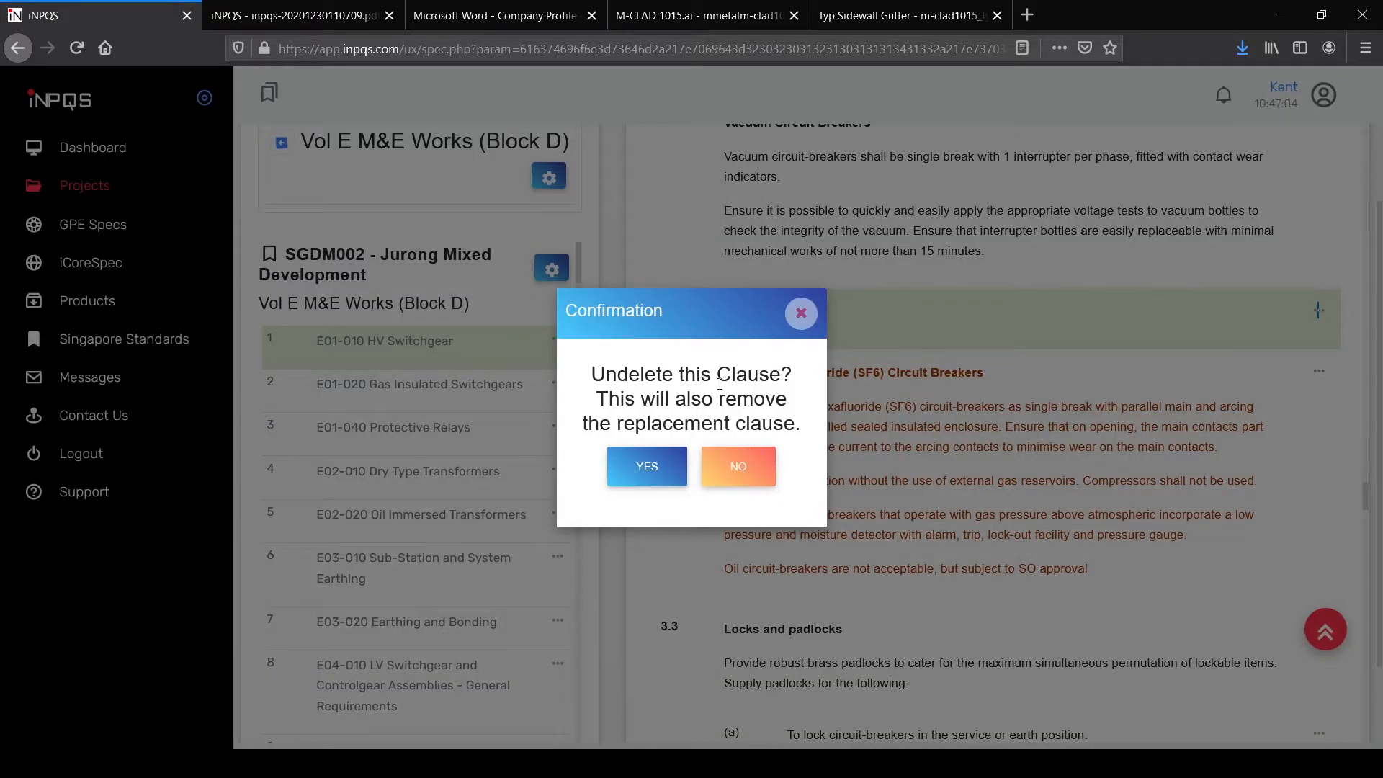
left_click(647, 468)
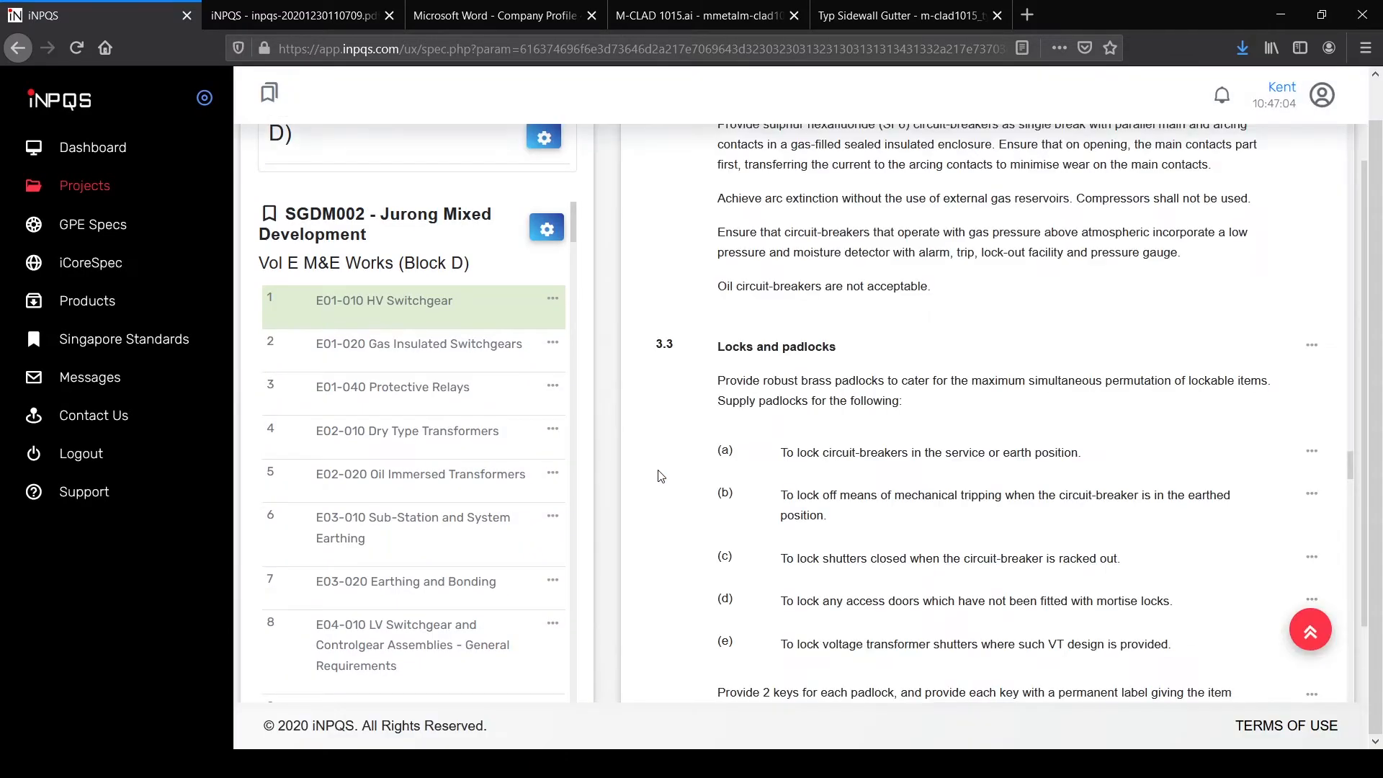
Step: Return to the SGDM002 project page listing seven specs headed by Vol E
scroll(1042, 449, "up", 3)
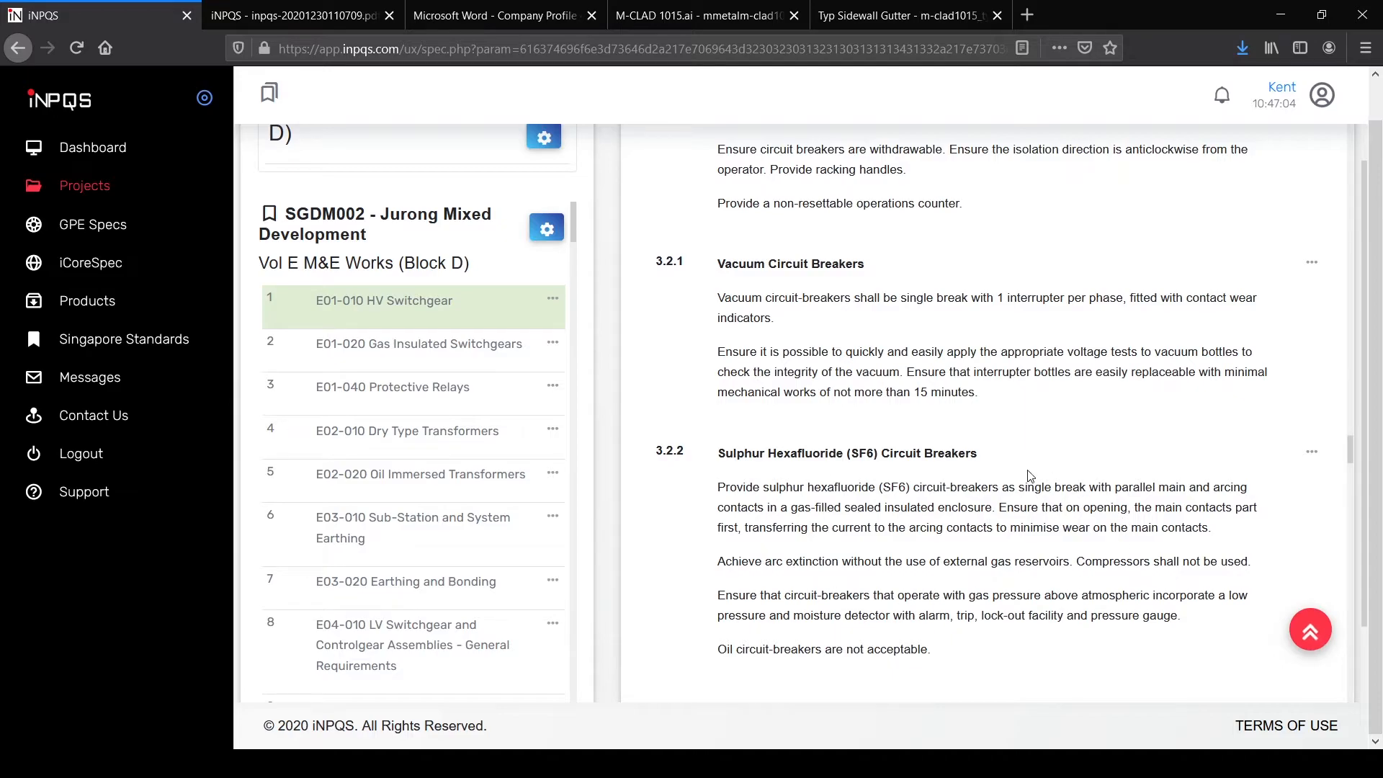
scroll(445, 269, "up", 2)
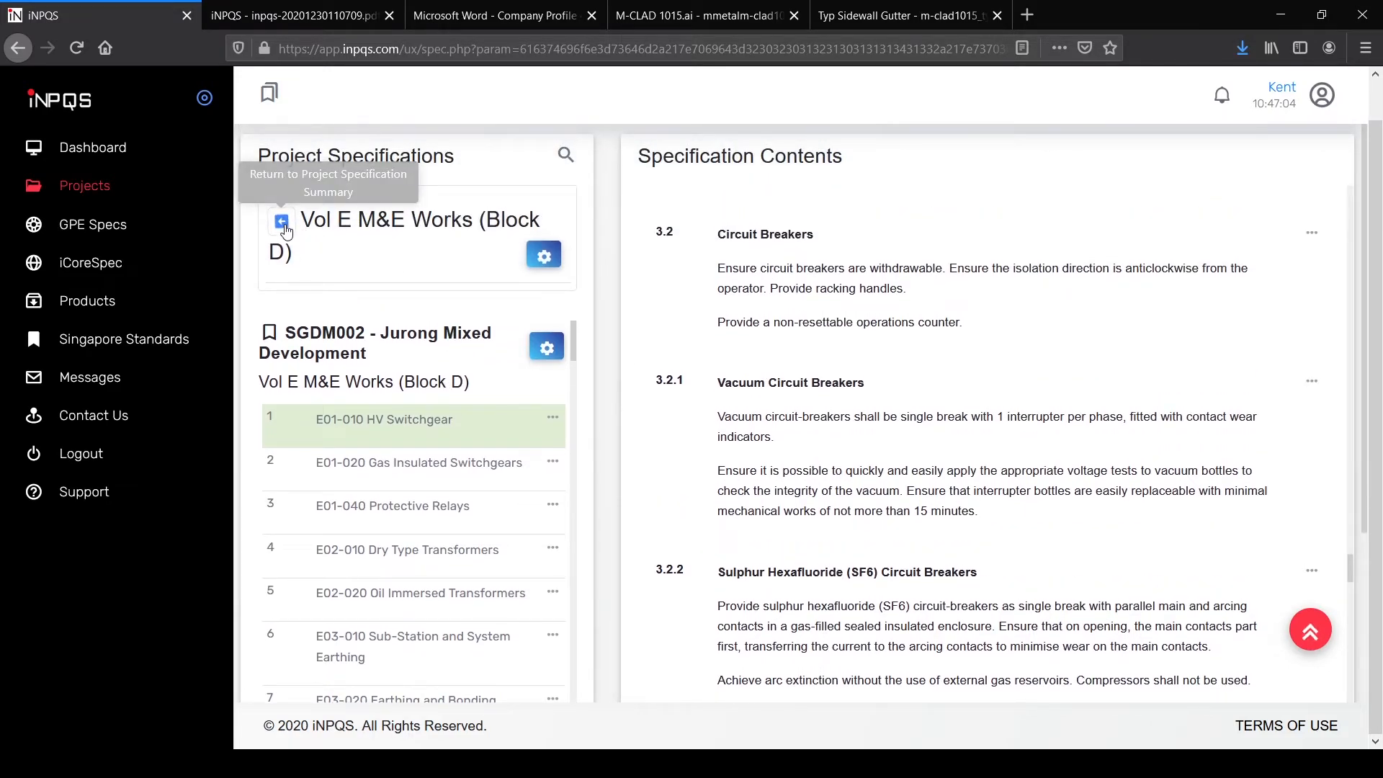
left_click(283, 223)
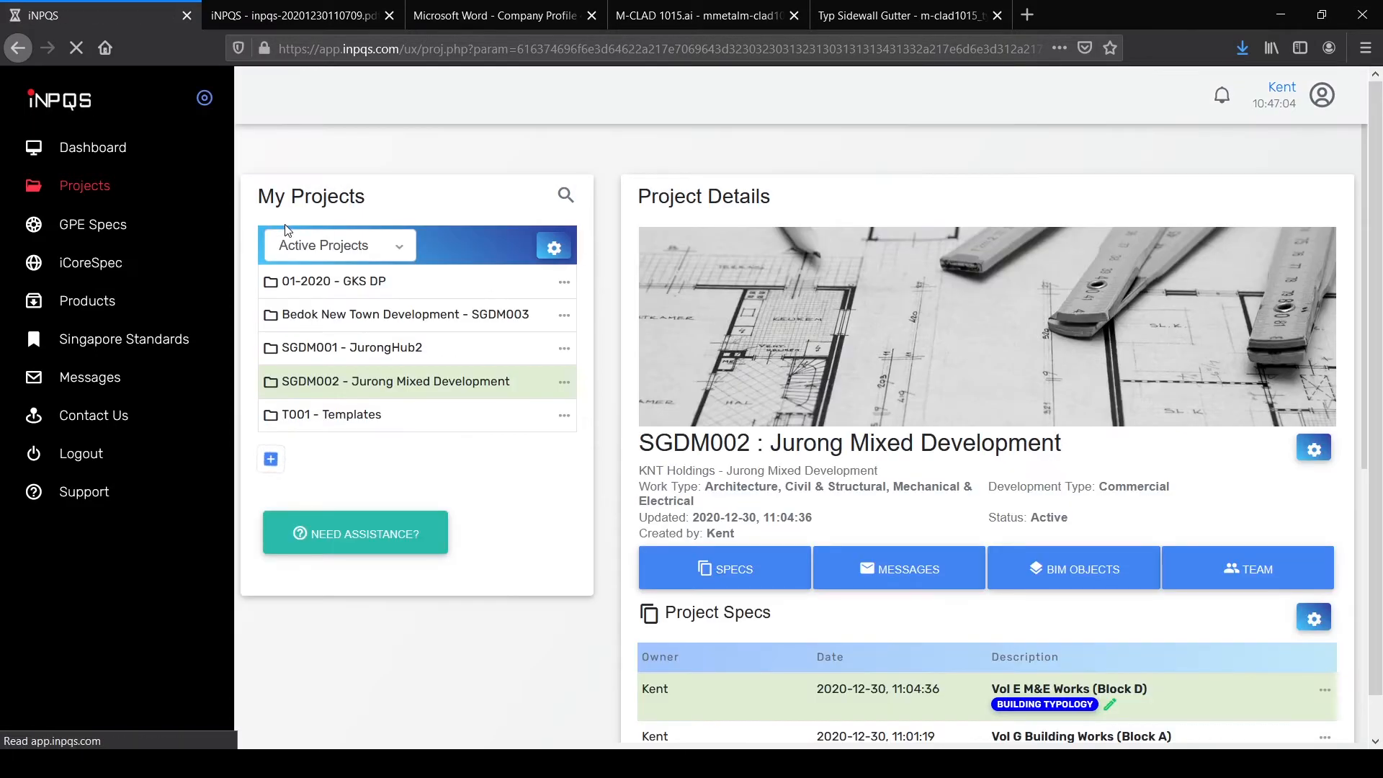
scroll(1117, 478, "down", 5)
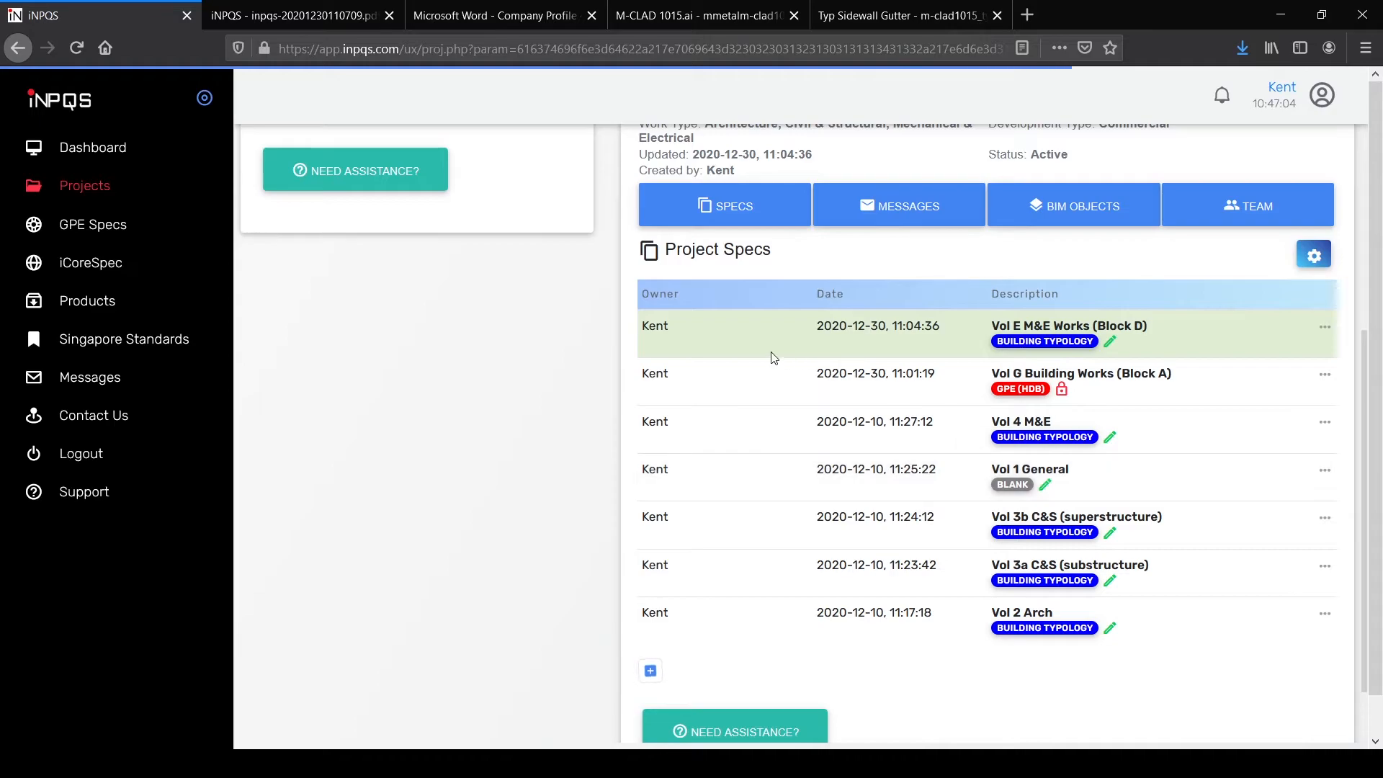
Step: Start a new specification from a Blank template with work type Mechanical & Electrical
left_click(650, 672)
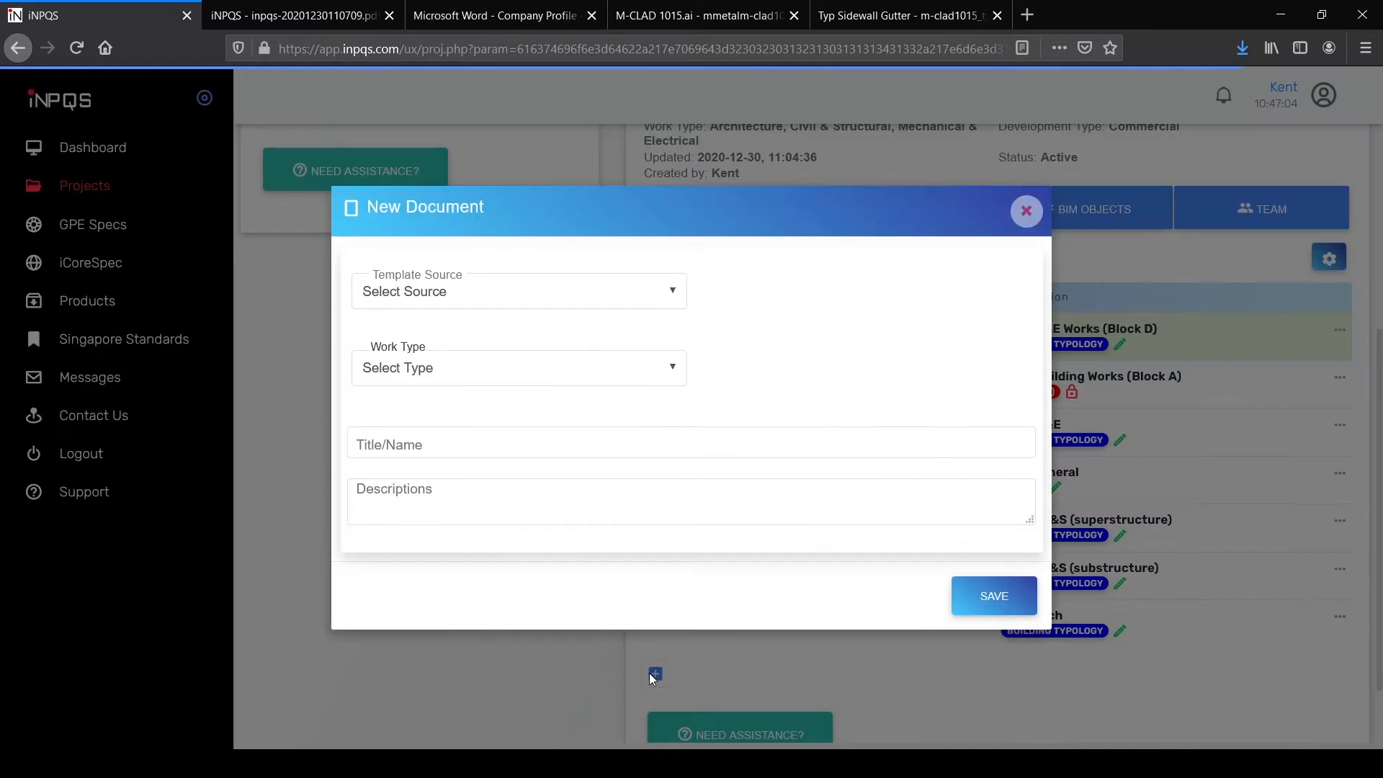
left_click(604, 301)
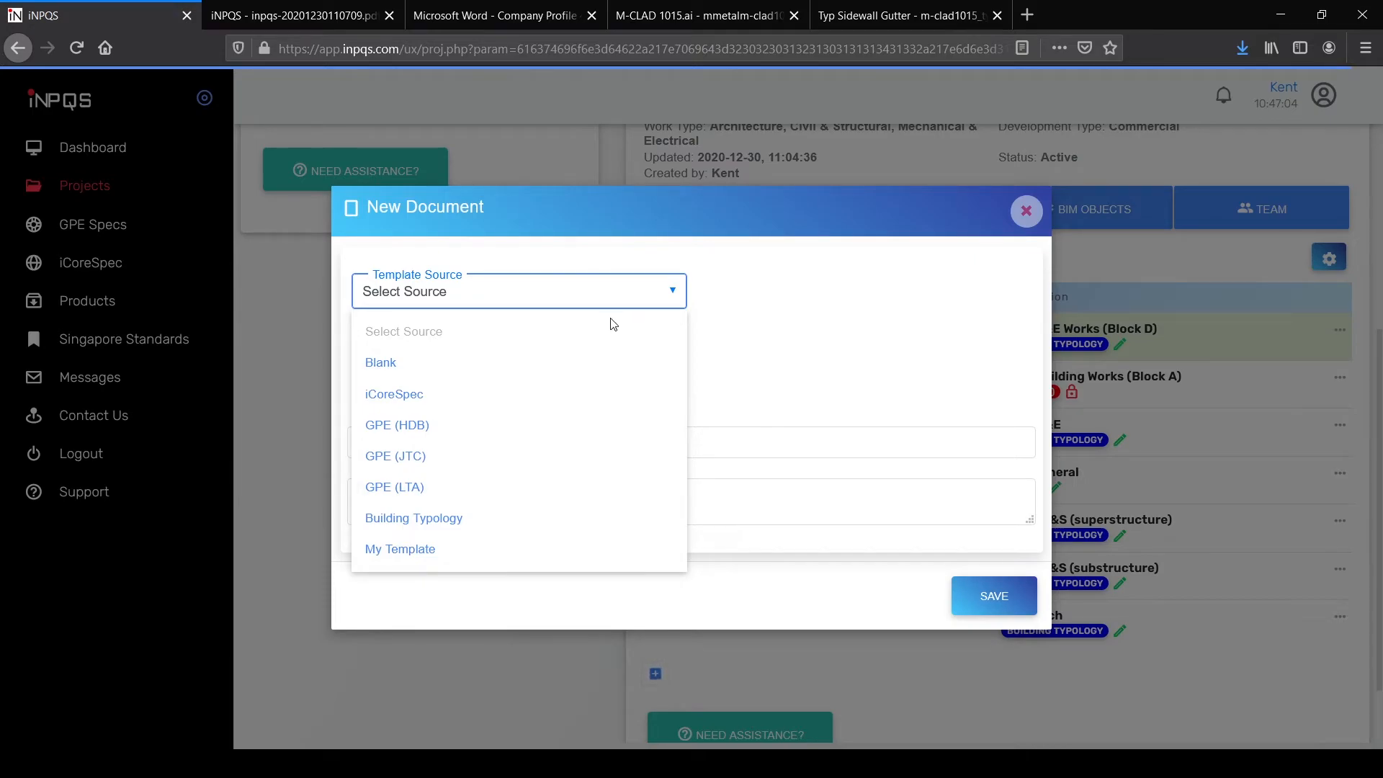
left_click(430, 365)
left_click(518, 380)
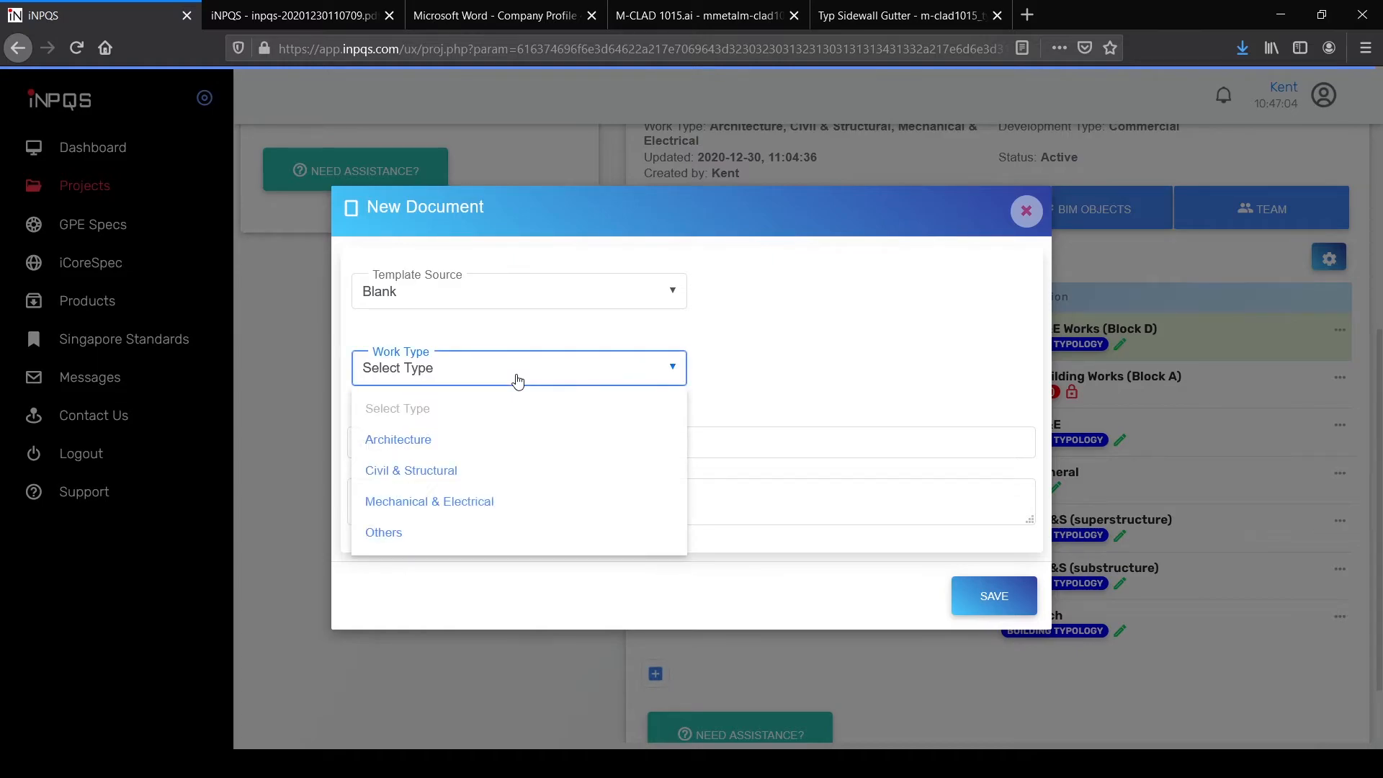
left_click(472, 502)
Step: Title it 'Vol 7 Solar PV Works (Main Building)' and save the new specification
left_click(430, 448)
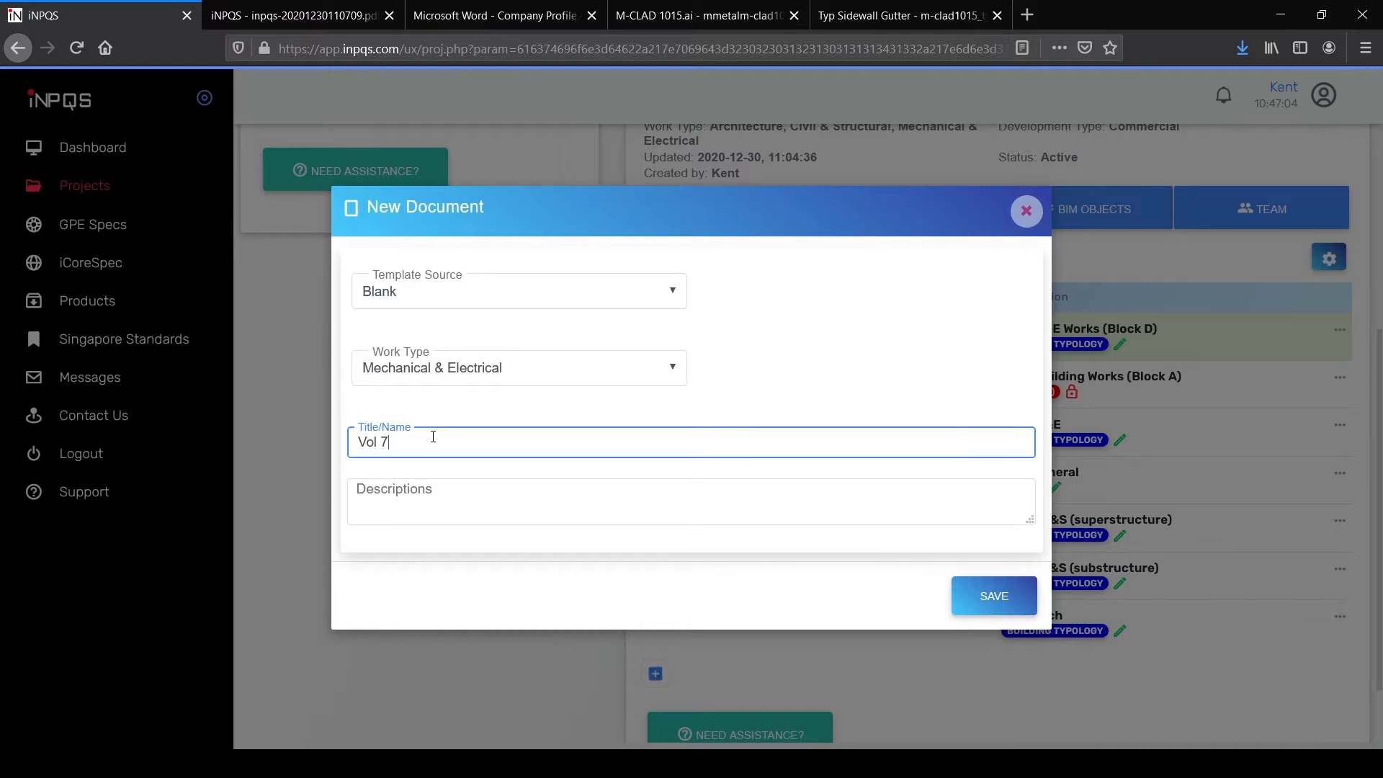
type("Vol 7 Solar PV")
type(" Works")
type(" (Ro")
type("Ma")
type("in BUilding")
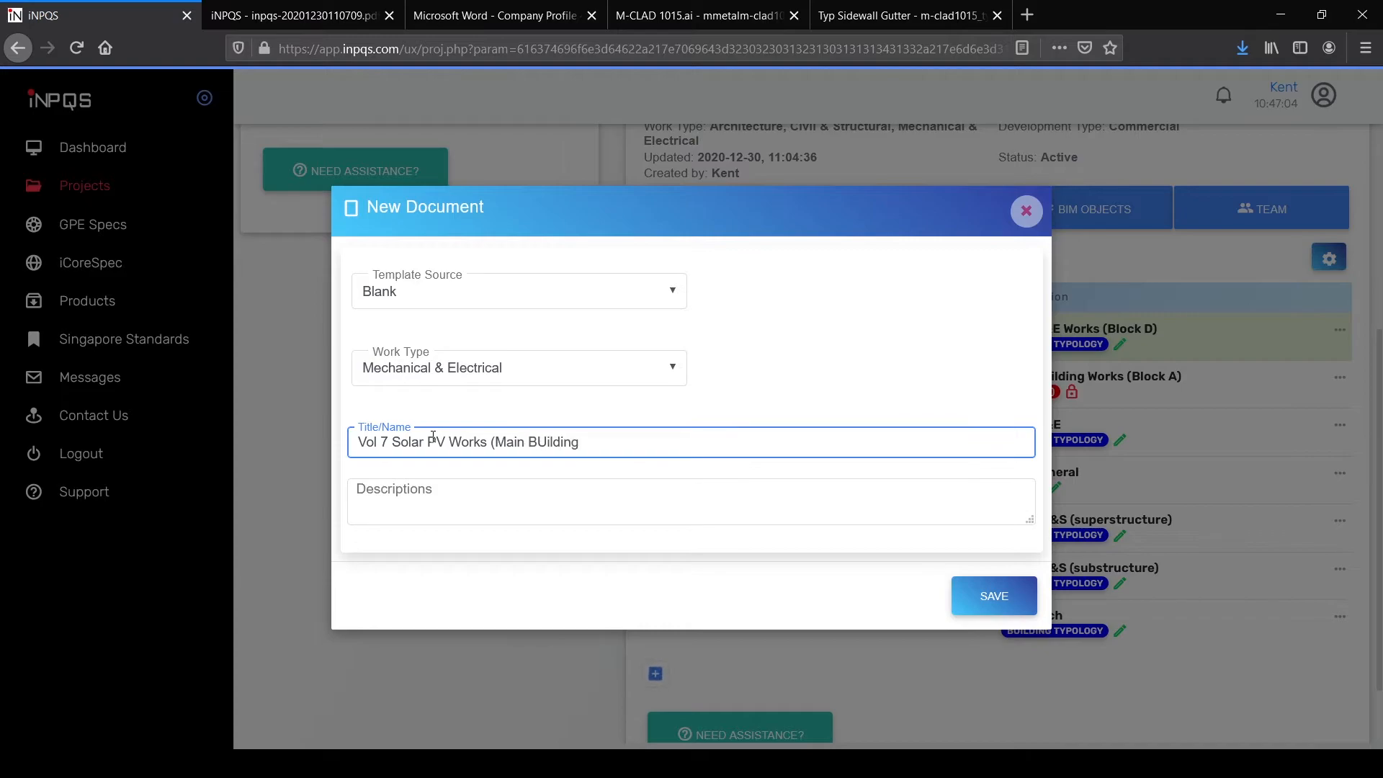
key("BackSpace")
key("BackSpace")
key("BackSpace")
key("BackSpace")
key("BackSpace")
key("BackSpace")
key("BackSpace")
type("uilding")
left_click(994, 597)
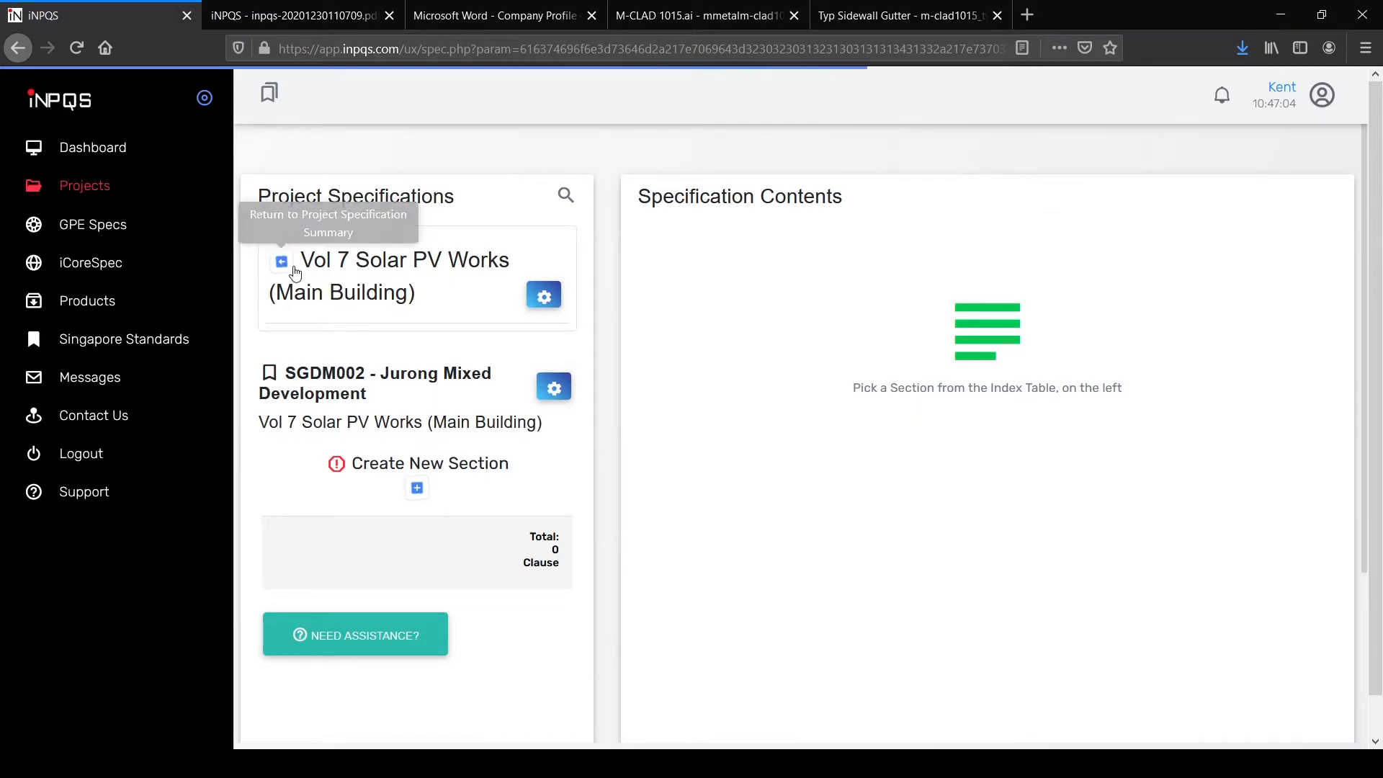
Step: Go back to the specification summary and open Vol 7 Solar PV Works for editing
left_click(282, 261)
scroll(1023, 504, "down", 4)
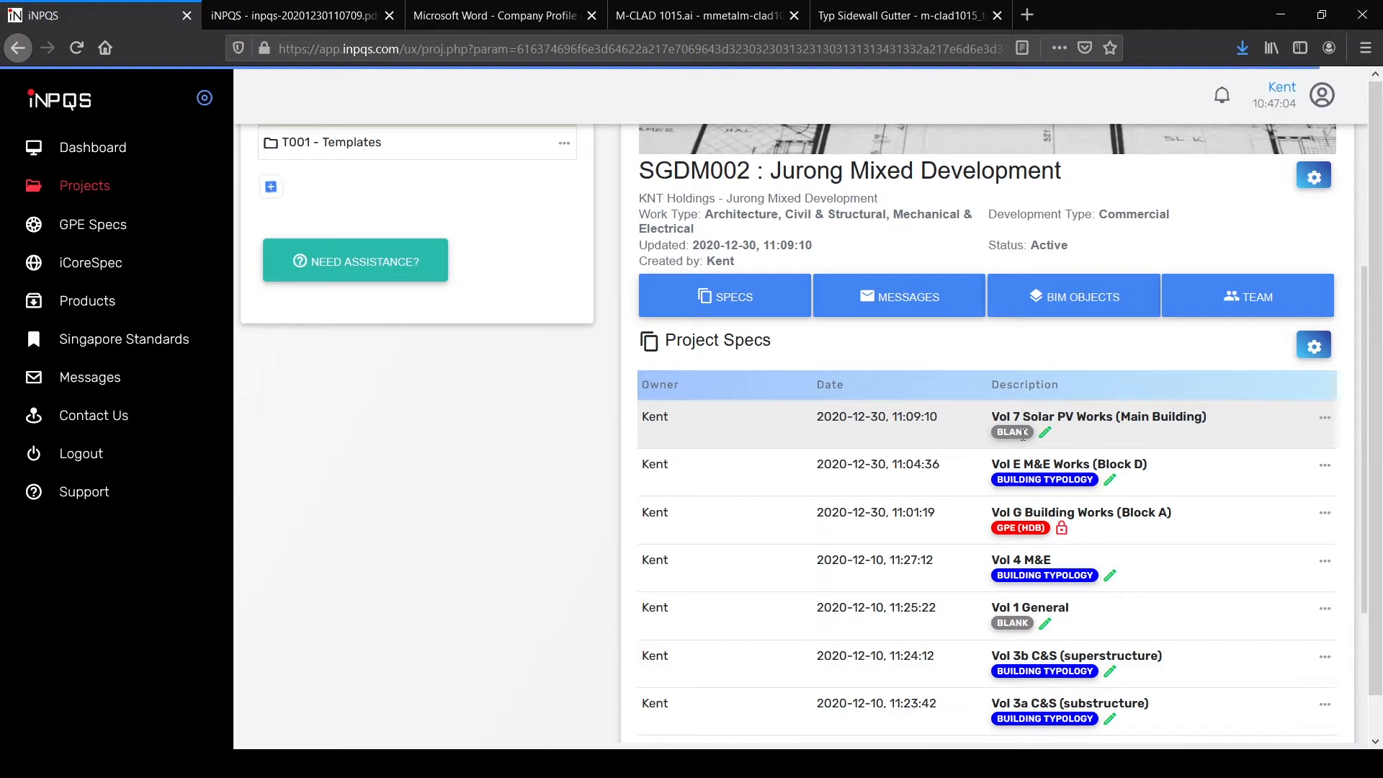
left_click(1044, 432)
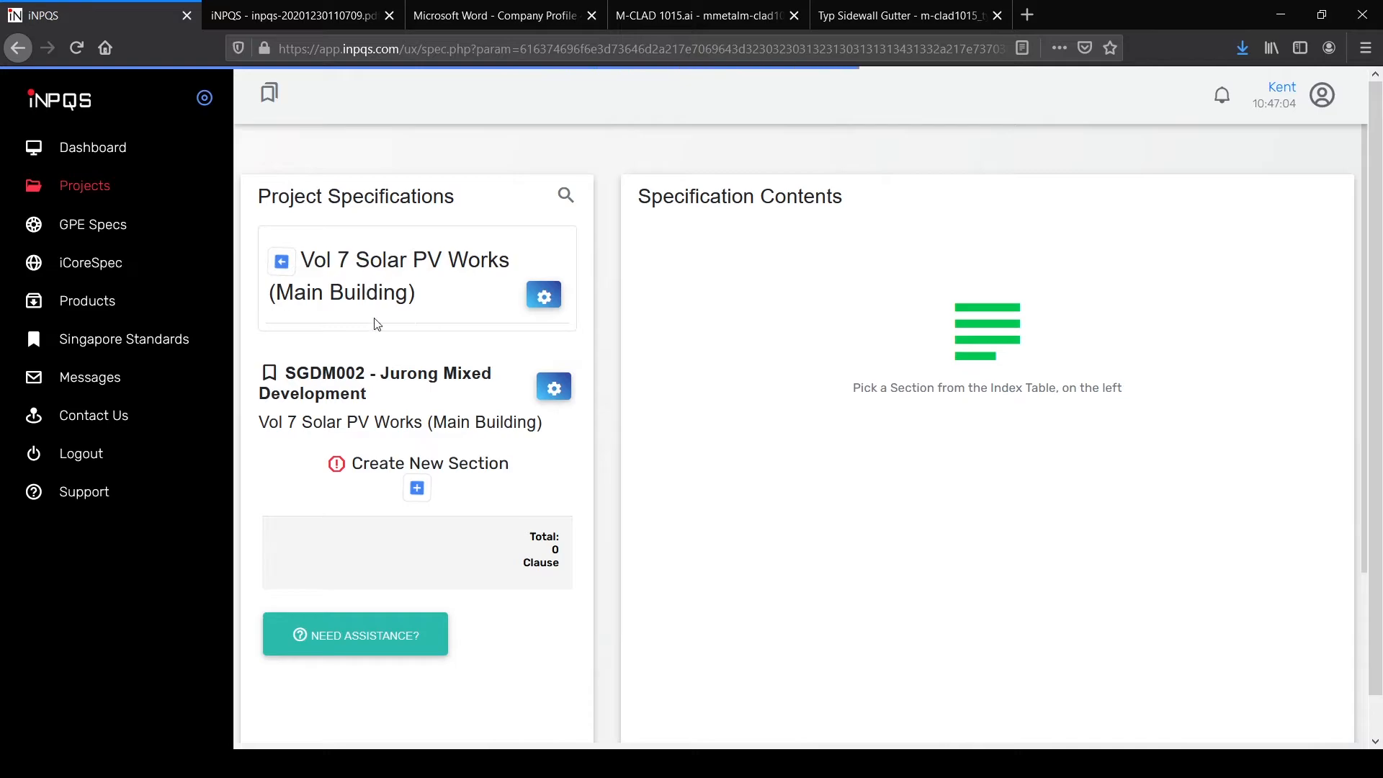
Step: Add sections from templates, filtering out General Requirements, Architecture and Civil & Structural categories
left_click(418, 489)
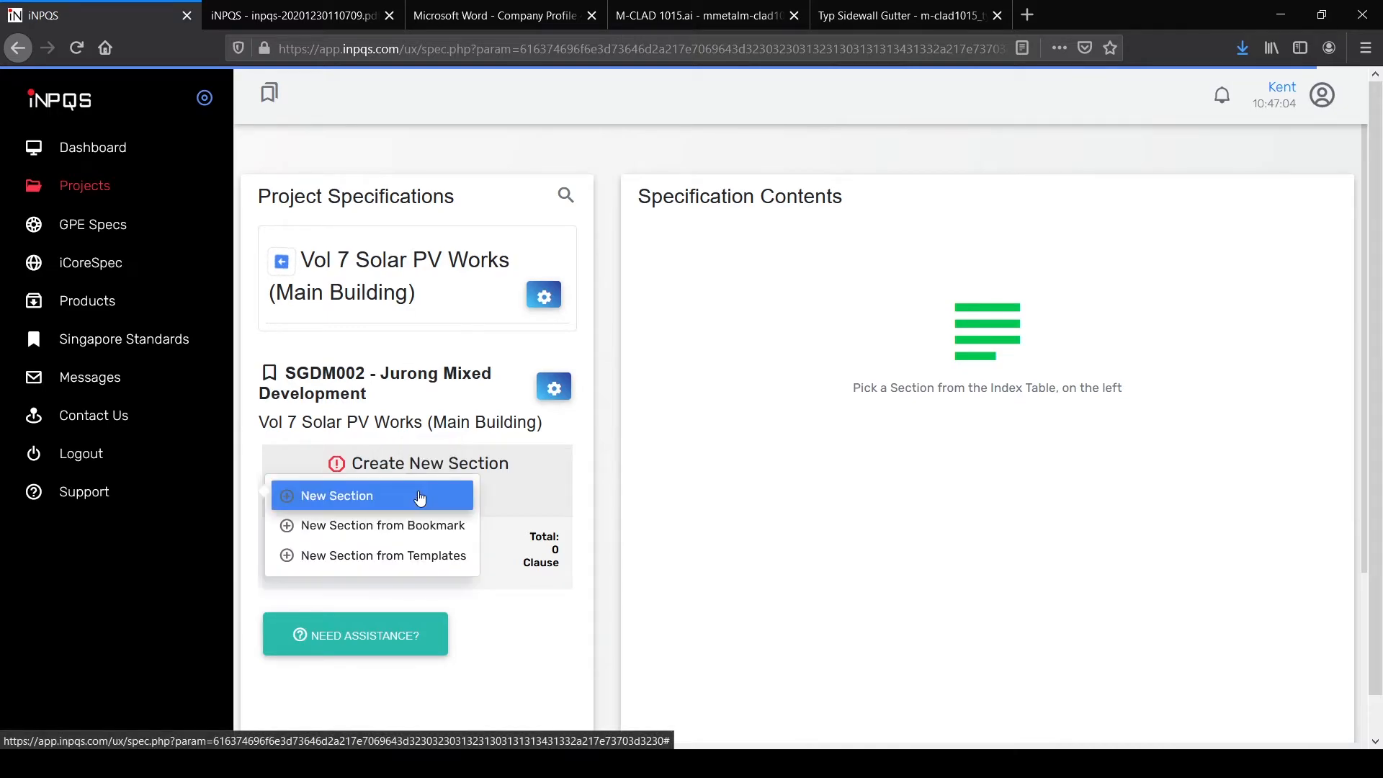
left_click(405, 555)
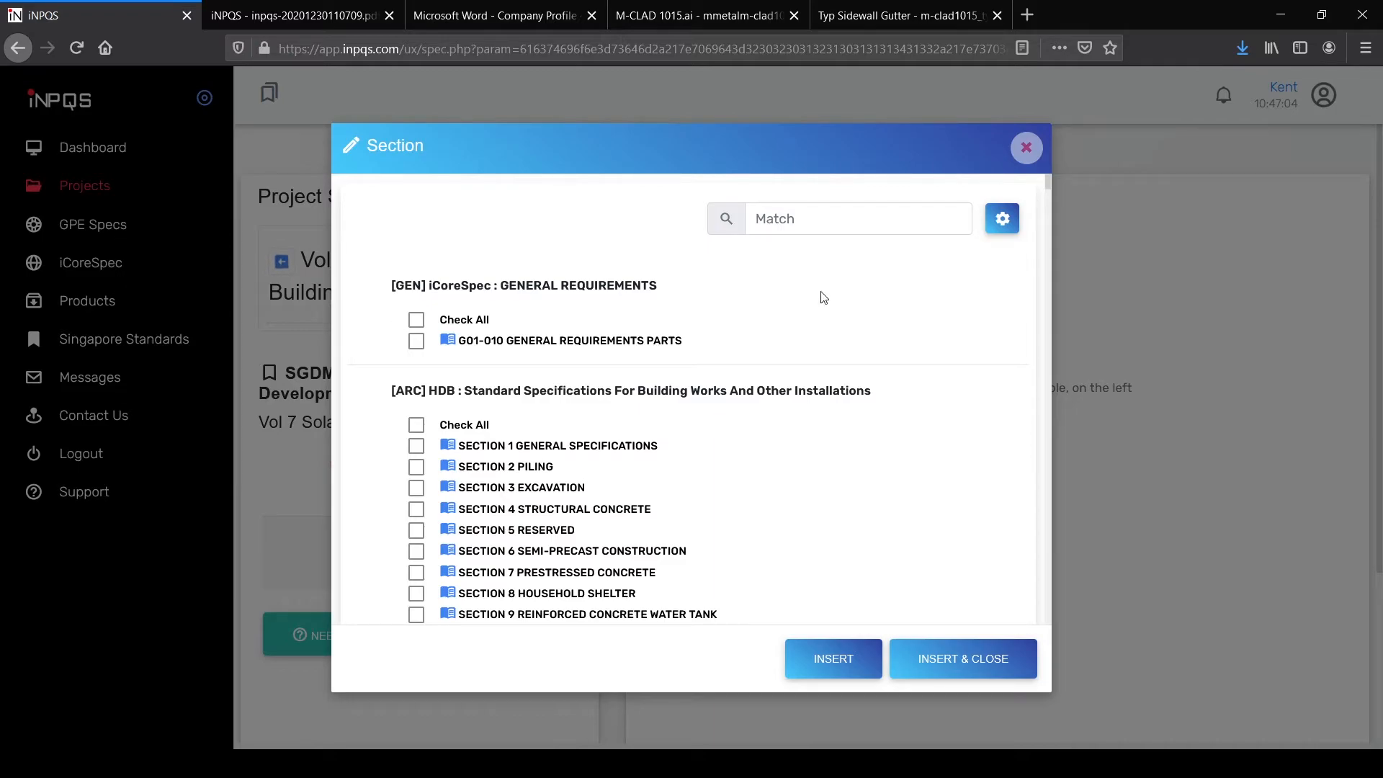
left_click(1011, 225)
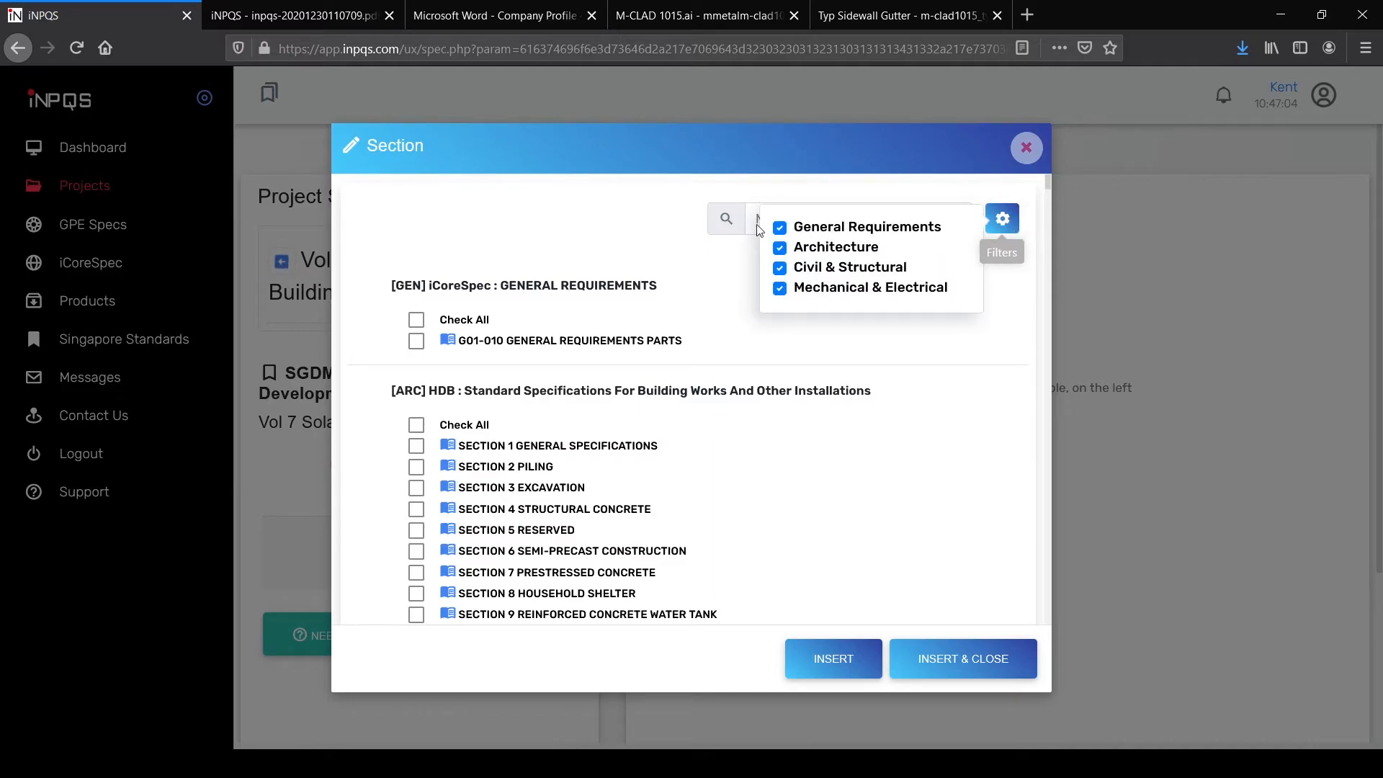
left_click(780, 229)
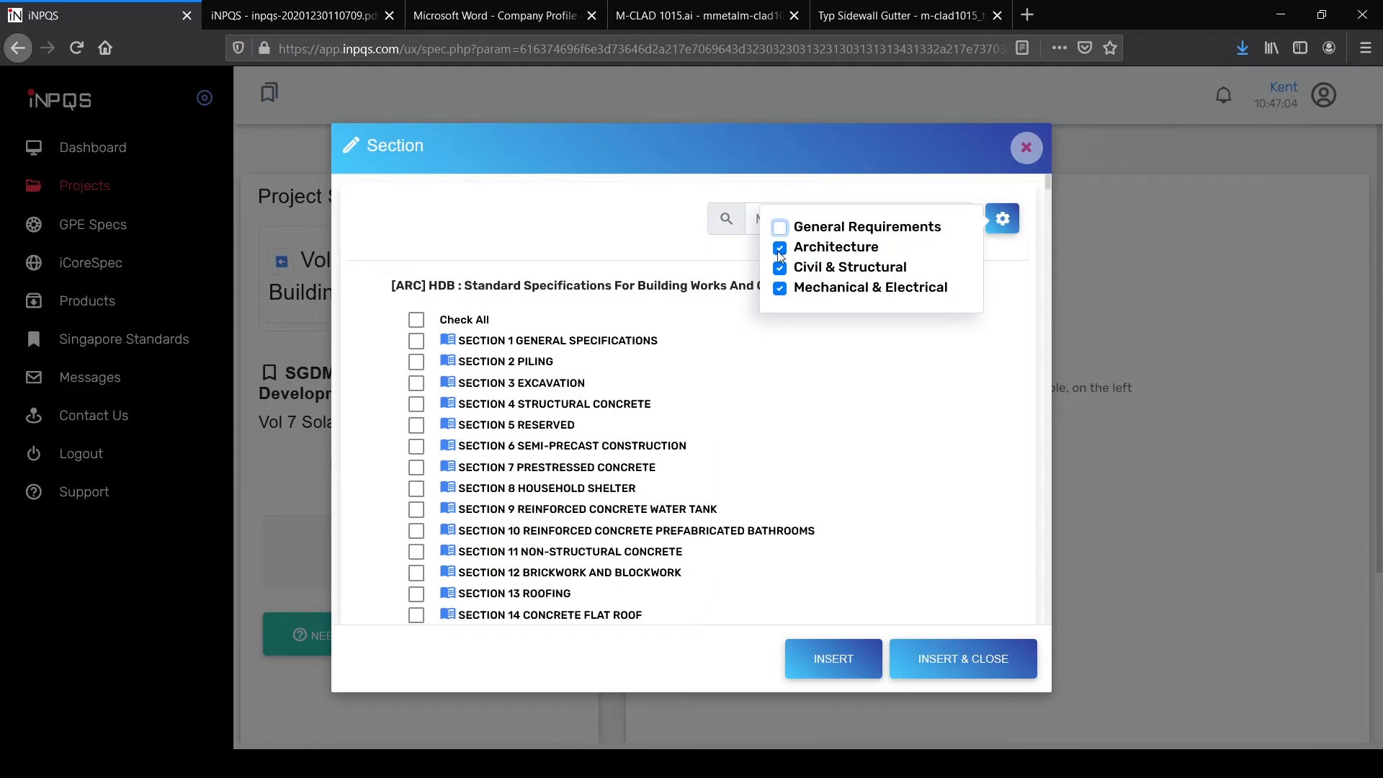
left_click(780, 250)
left_click(780, 268)
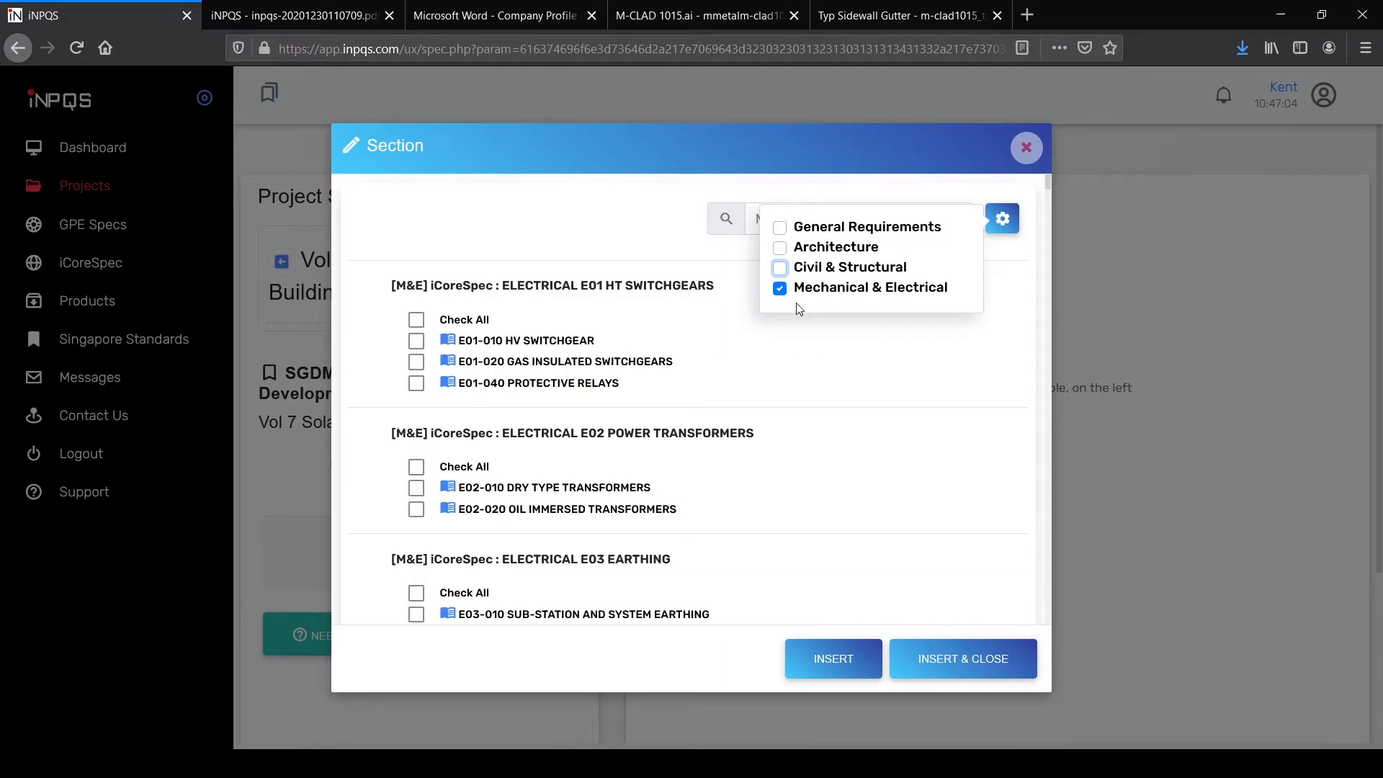
left_click(994, 337)
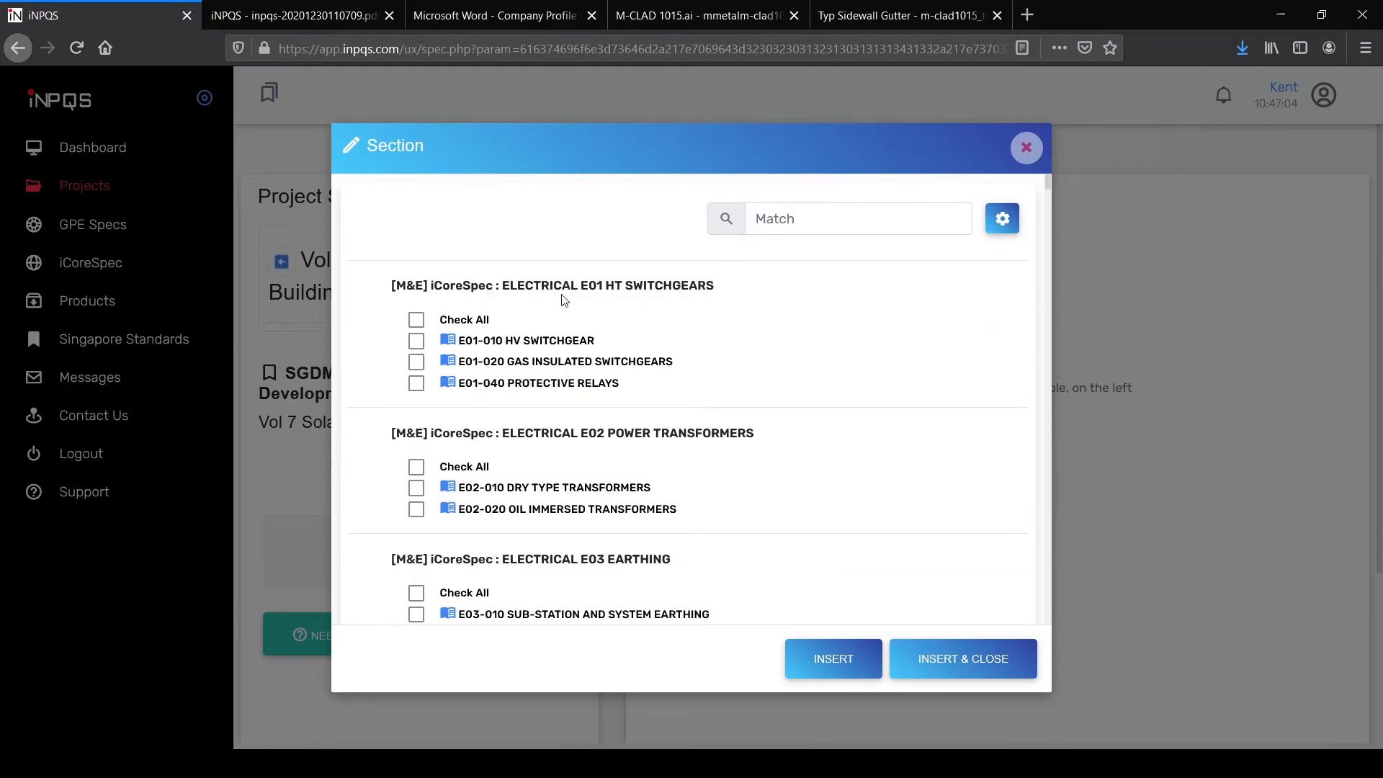
Step: Select the E18-010 Solar PV and E10-010 Accessories and Mounting Heights sections
scroll(504, 331, "down", 5)
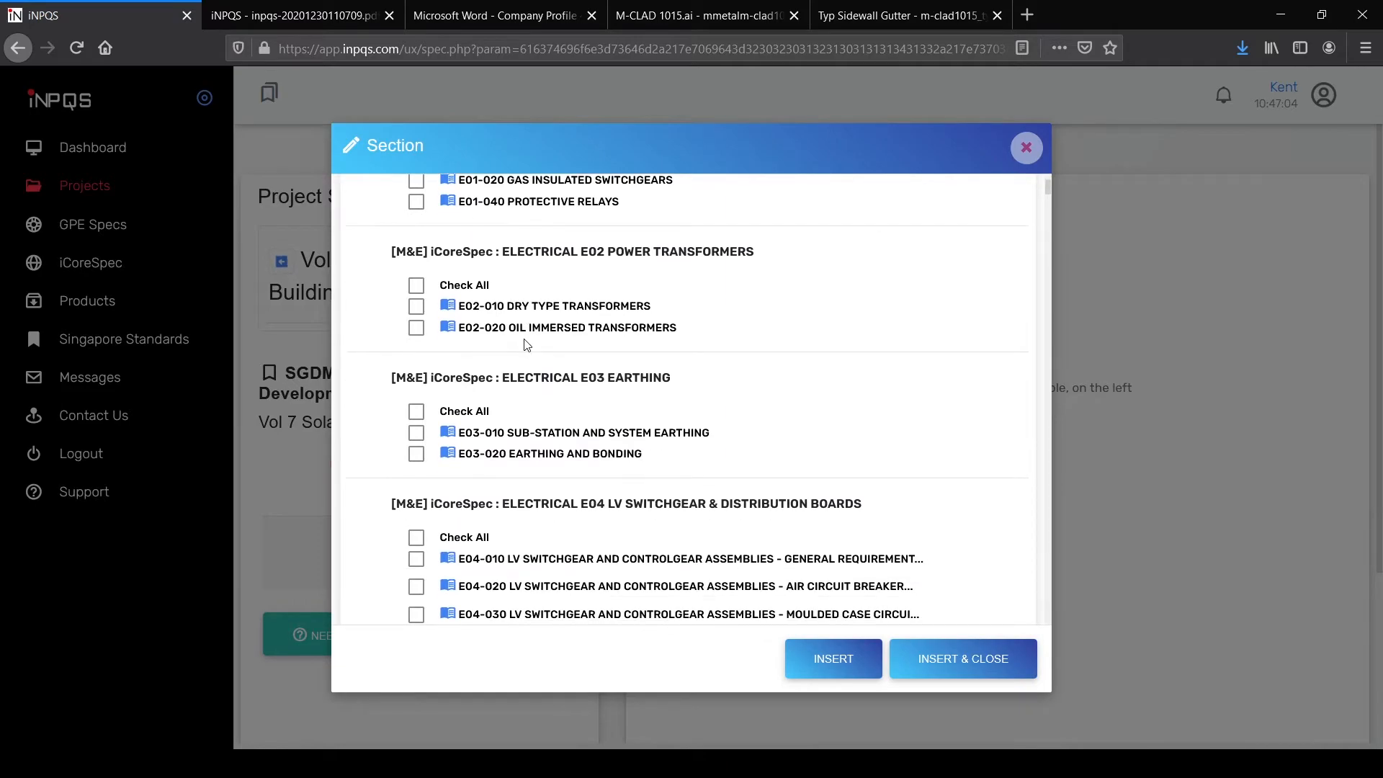
scroll(509, 352, "down", 20)
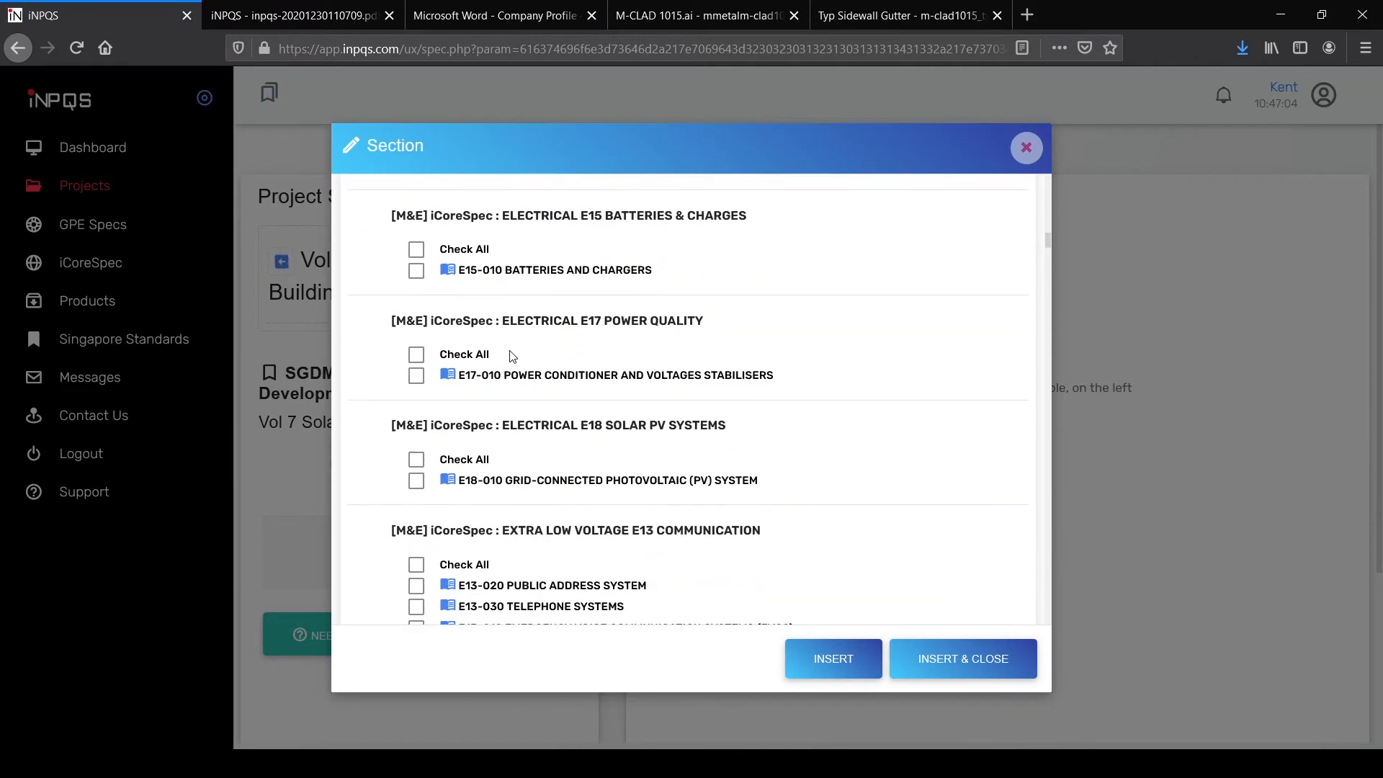
scroll(500, 356, "down", 1)
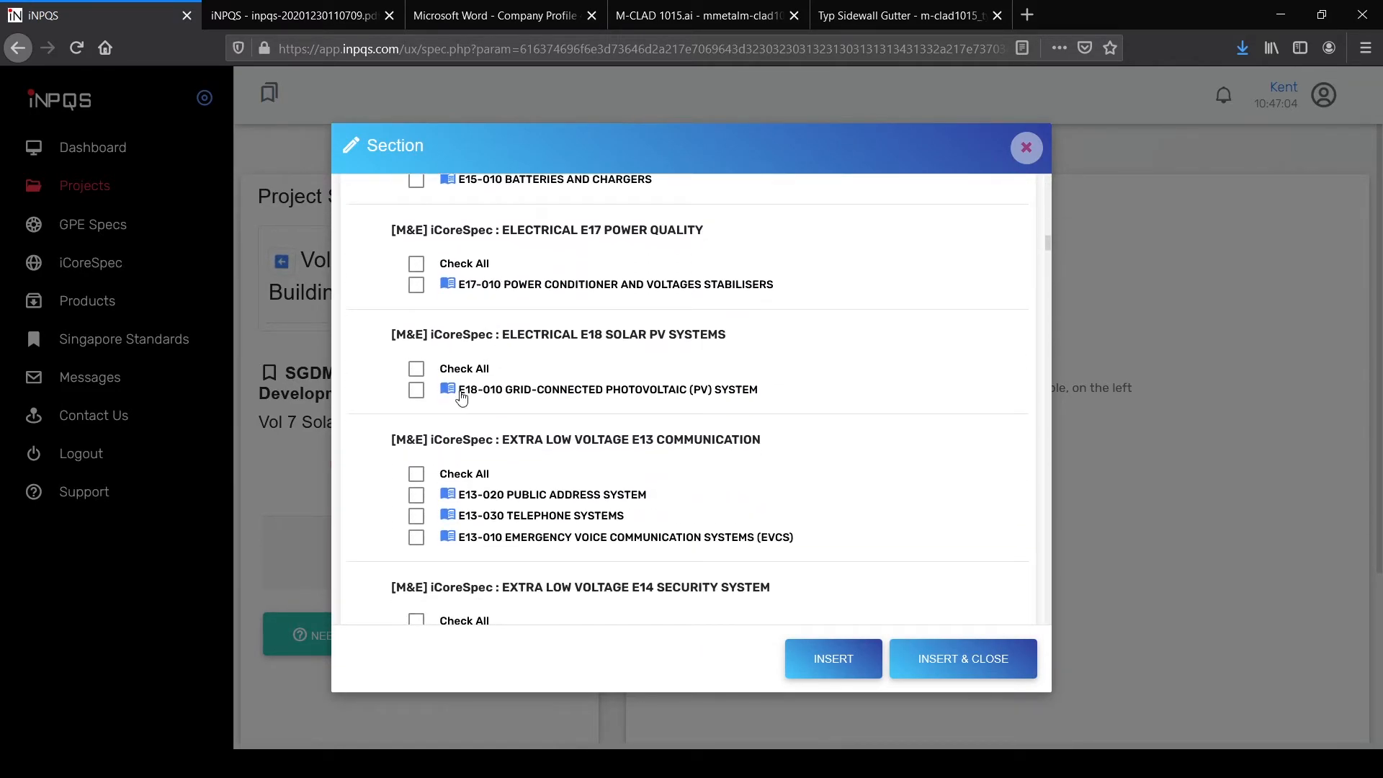
left_click(416, 369)
scroll(784, 386, "up", 3)
scroll(767, 387, "up", 3)
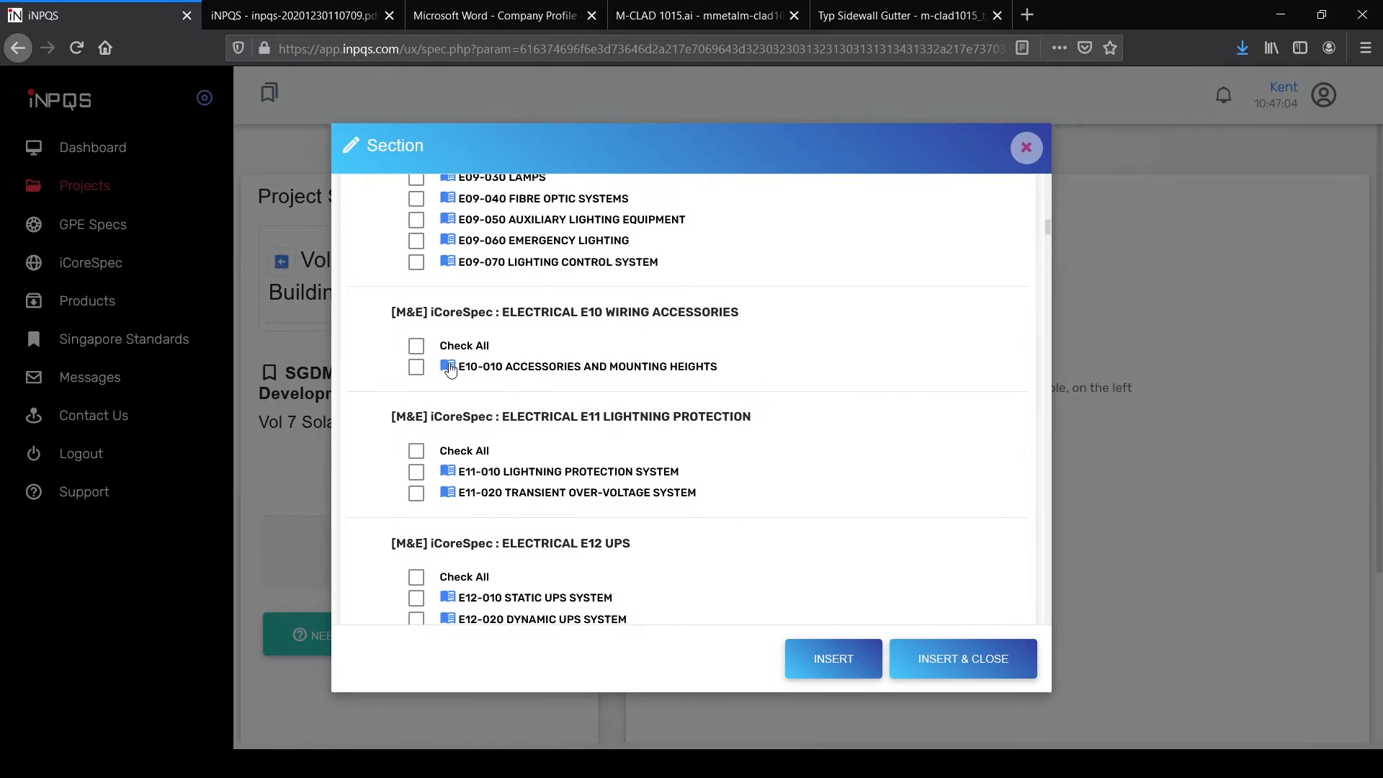
left_click(416, 345)
Step: Also select both E08 Rising Mains and E07-020 to E07-050 sections, then insert all eight
scroll(682, 432, "up", 3)
scroll(682, 432, "up", 2)
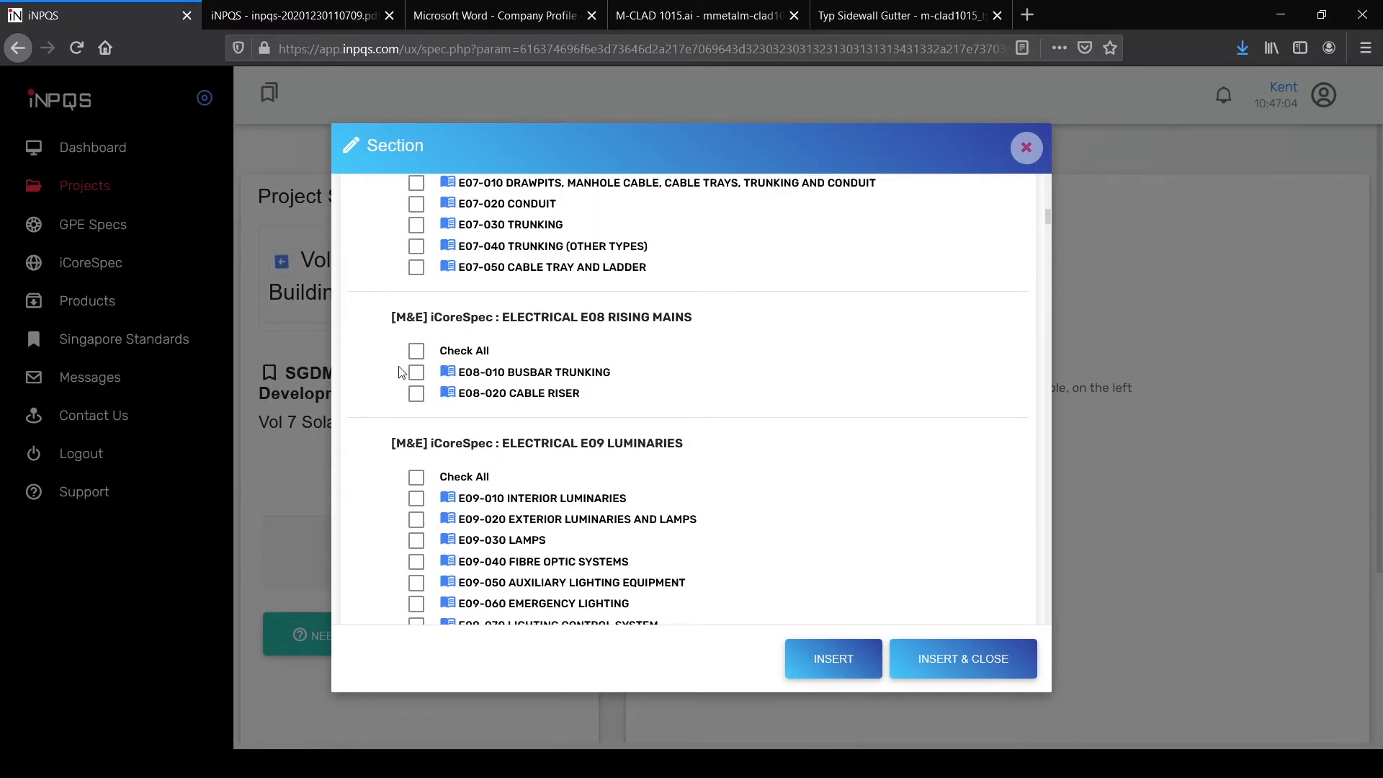
left_click(418, 353)
scroll(667, 358, "up", 1)
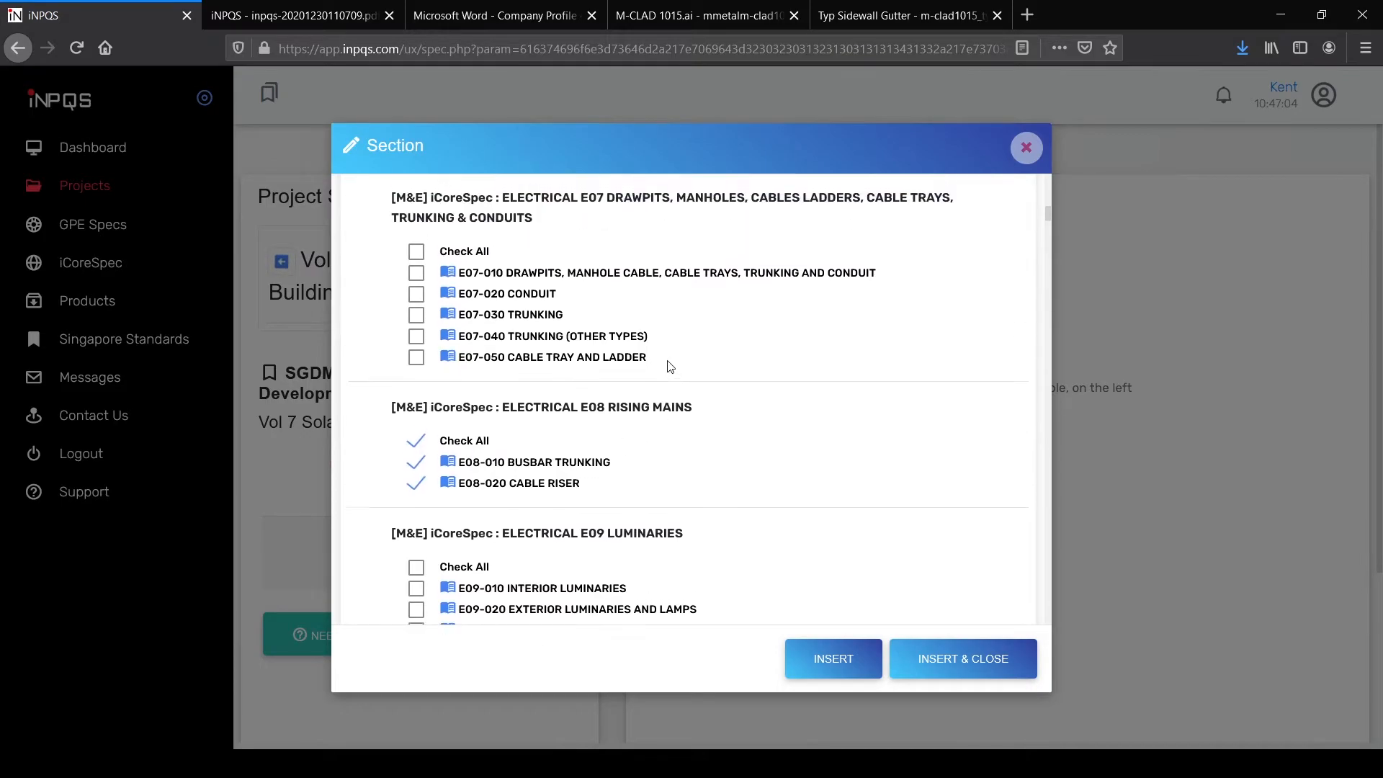
left_click(416, 294)
left_click(416, 317)
left_click(416, 337)
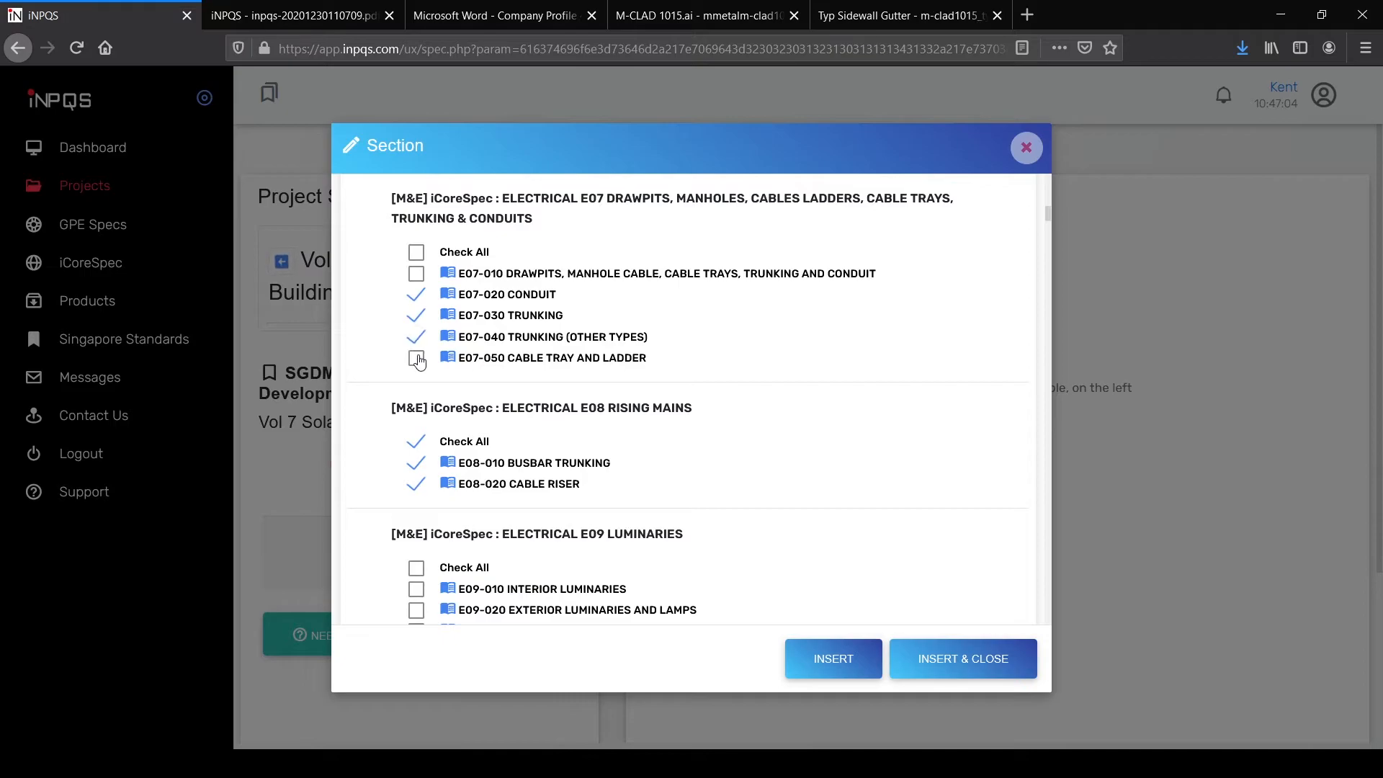
left_click(418, 360)
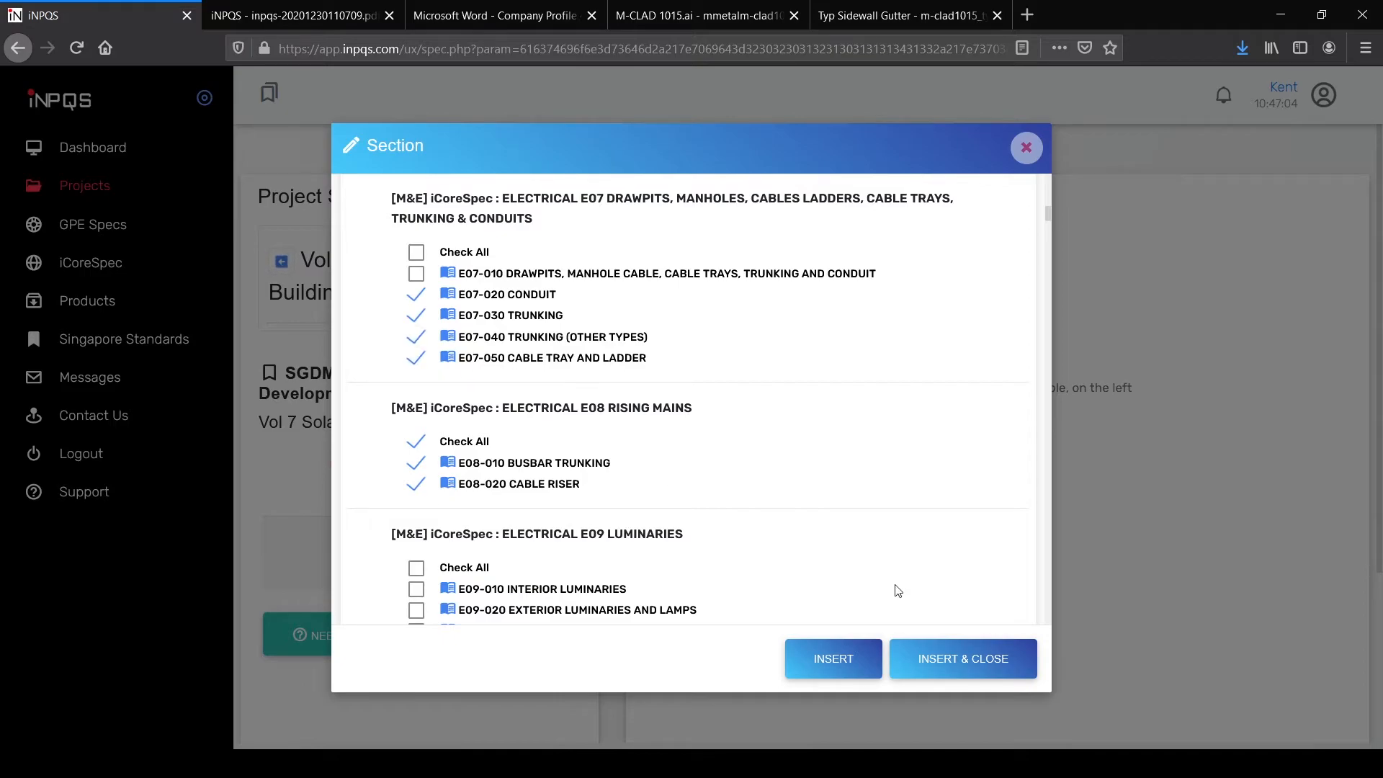
left_click(846, 670)
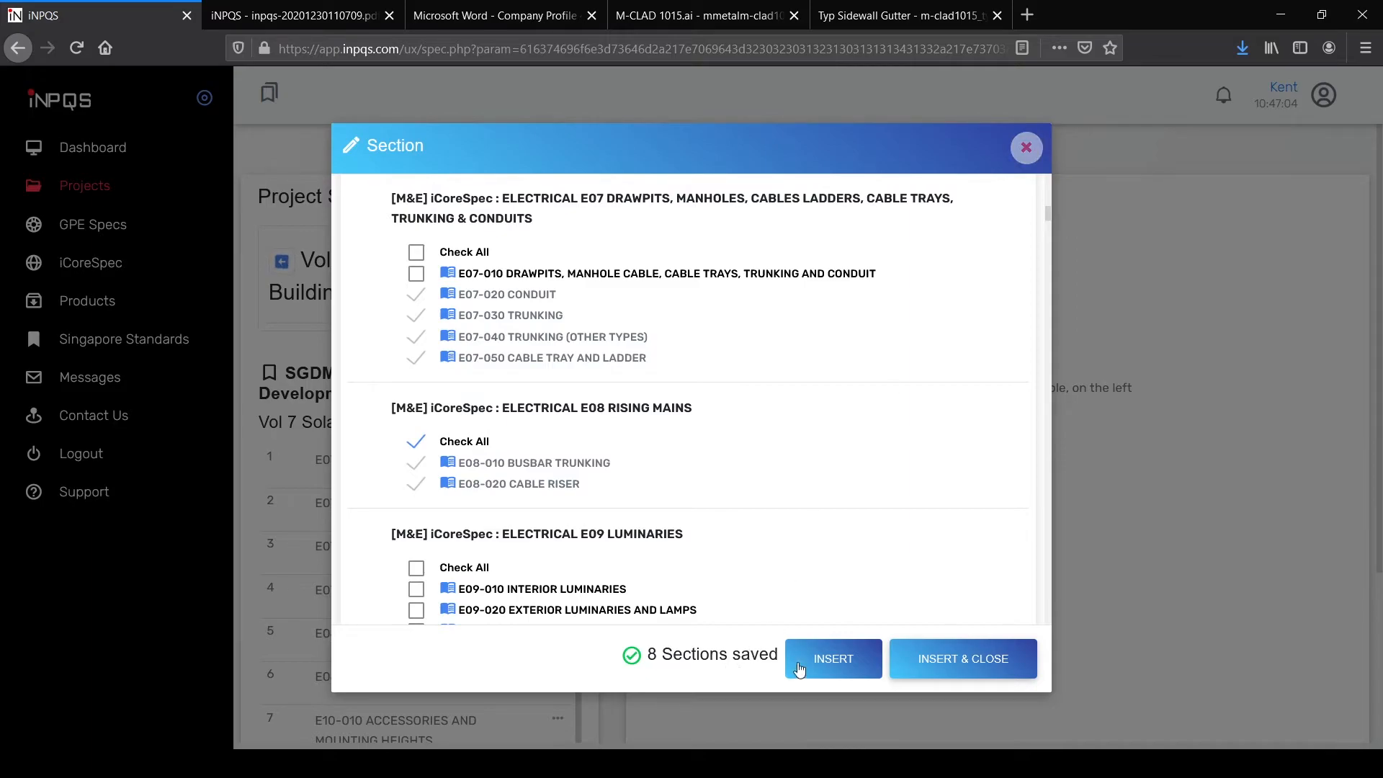
Step: Close the section picker and review the eight listed sections, ending with E18-010
left_click(1027, 150)
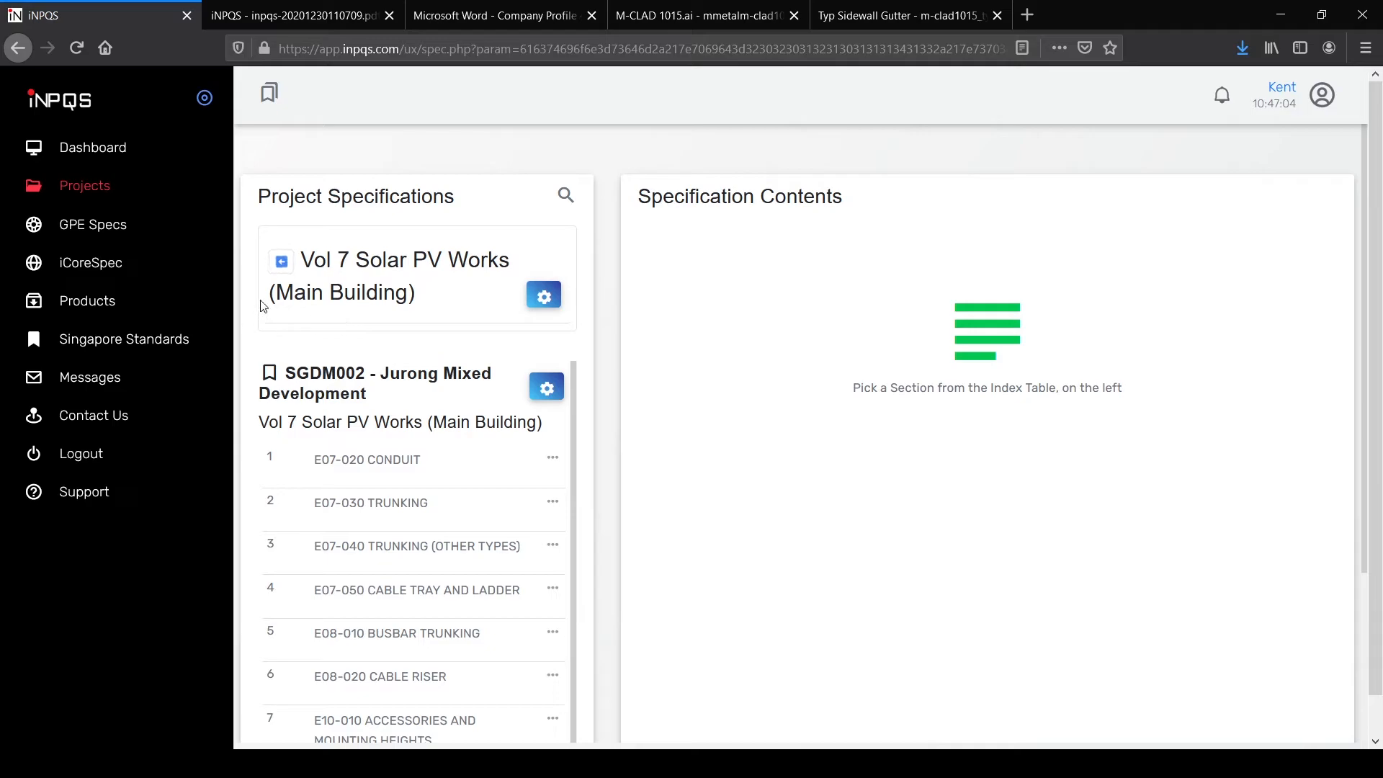
scroll(480, 477, "down", 2)
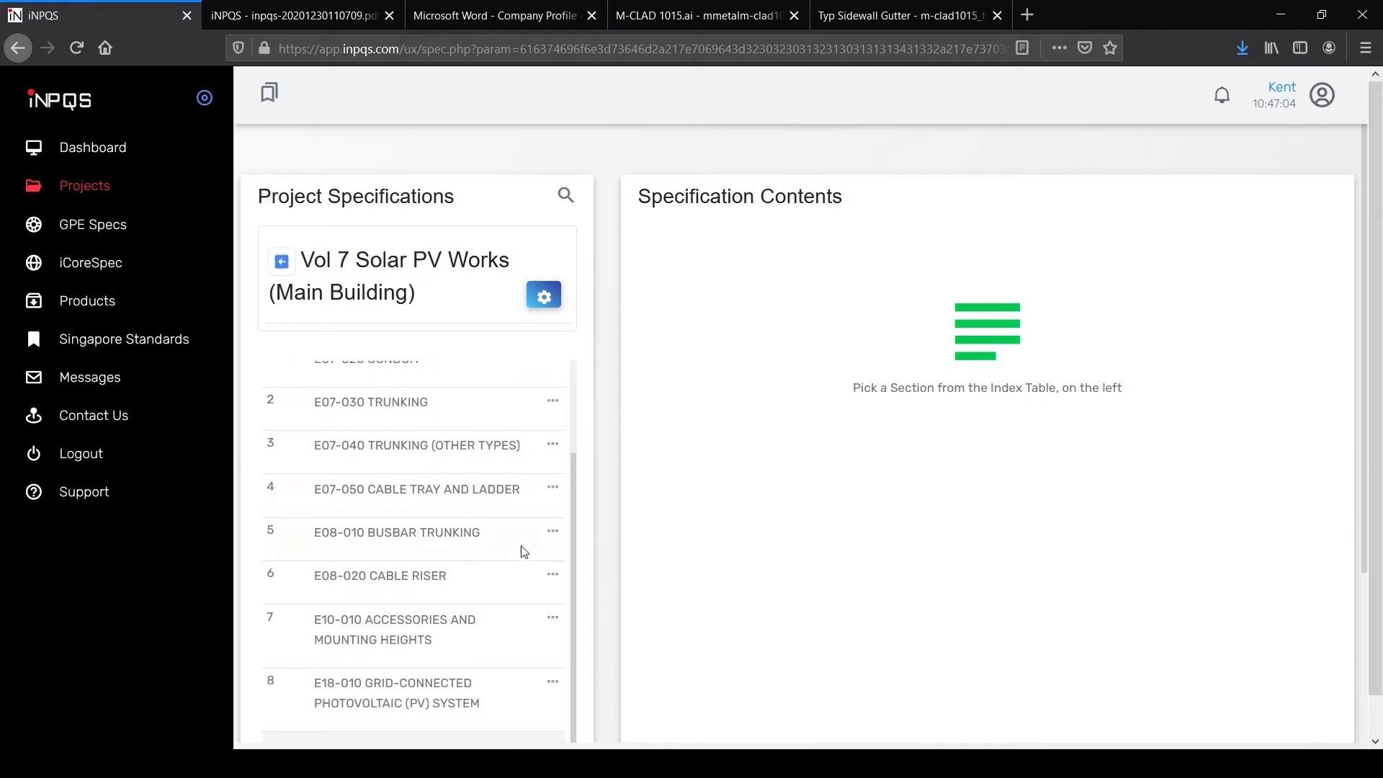
scroll(509, 543, "down", 3)
scroll(526, 517, "up", 2)
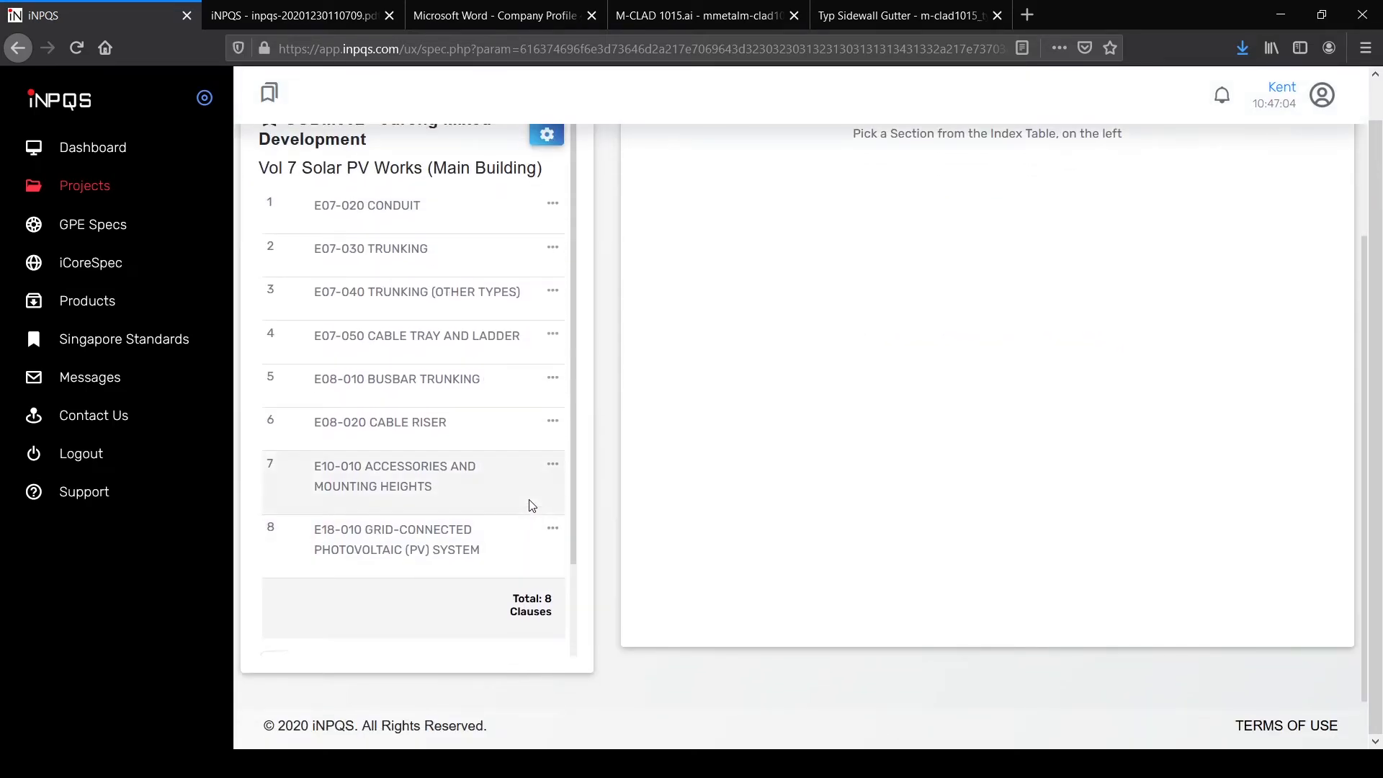
scroll(531, 288, "up", 2)
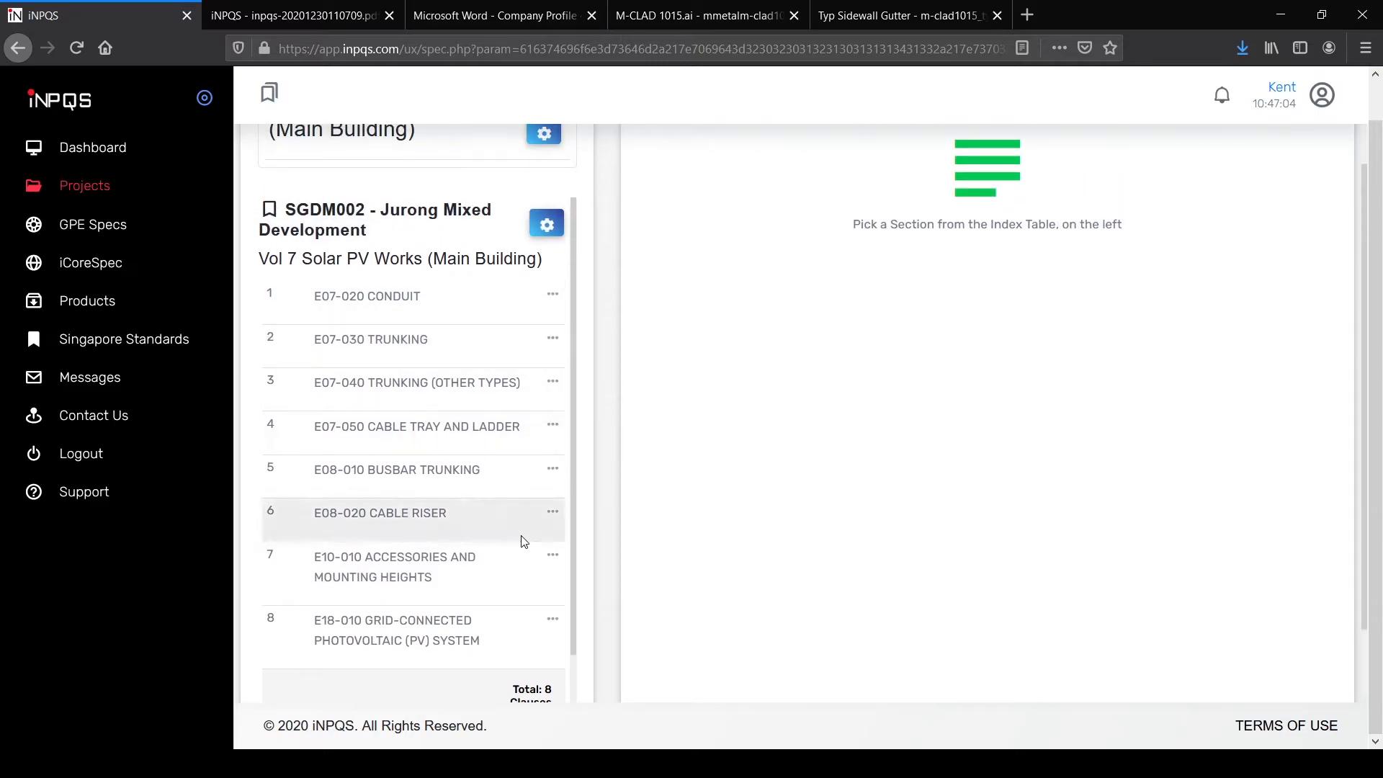
scroll(548, 547, "down", 4)
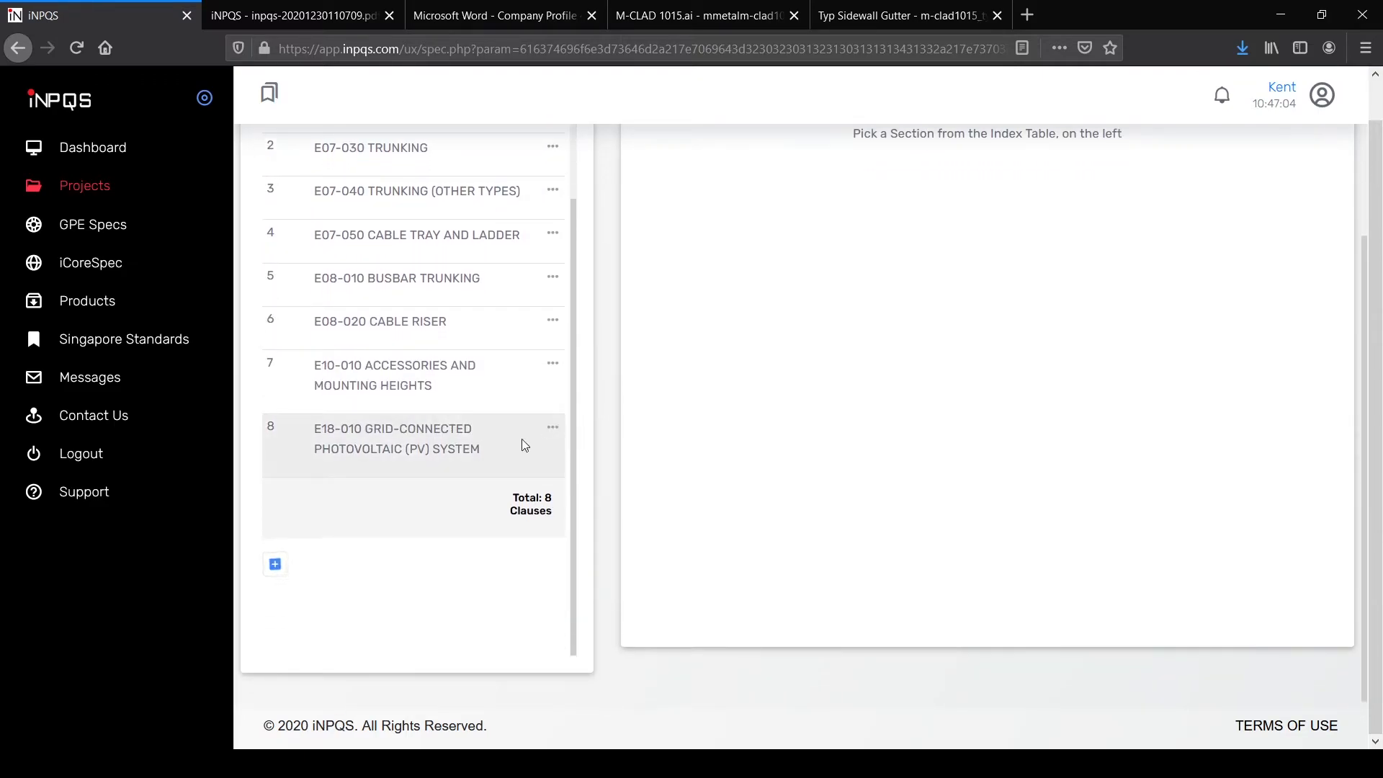
Step: Open section E18-010 and view its 1.1 Scope clause in the editor without saving
left_click(506, 441)
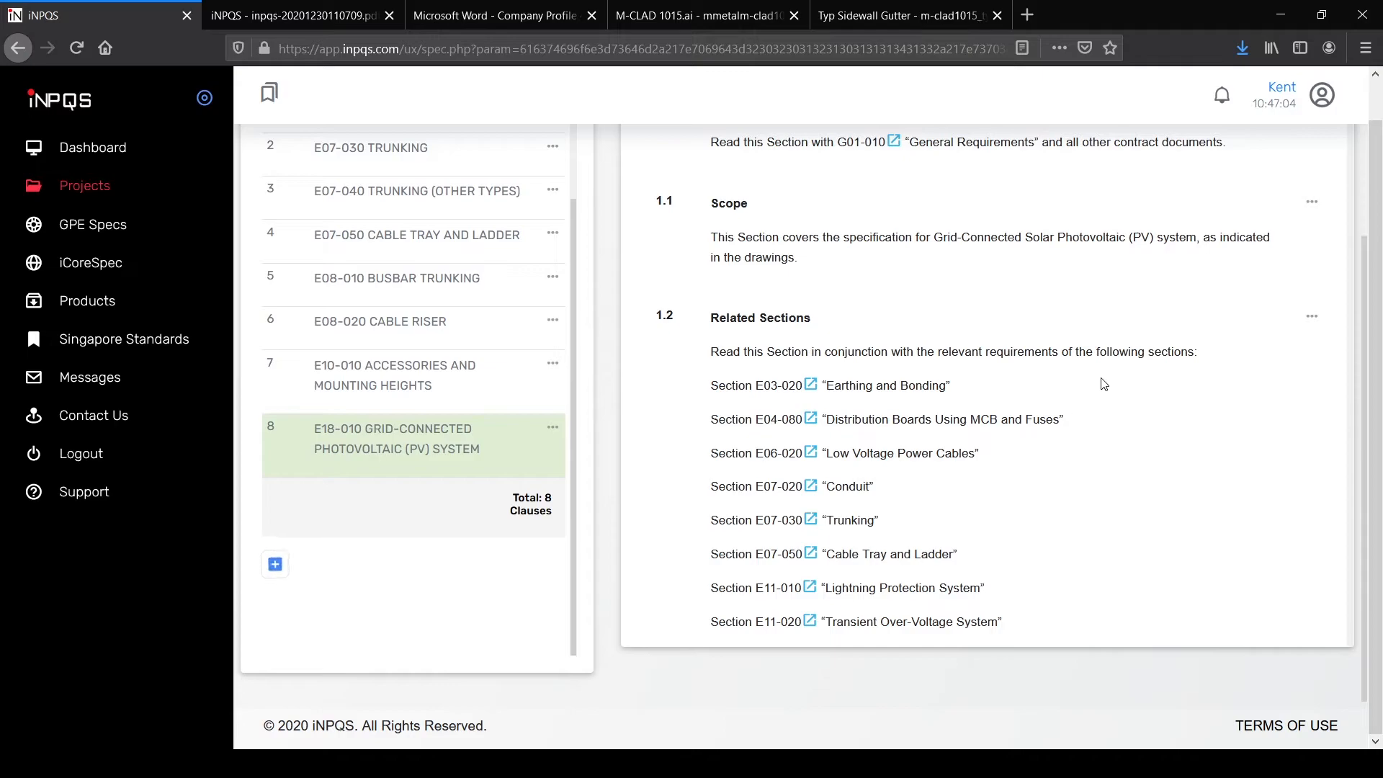
scroll(1104, 384, "up", 3)
scroll(1304, 380, "down", 3)
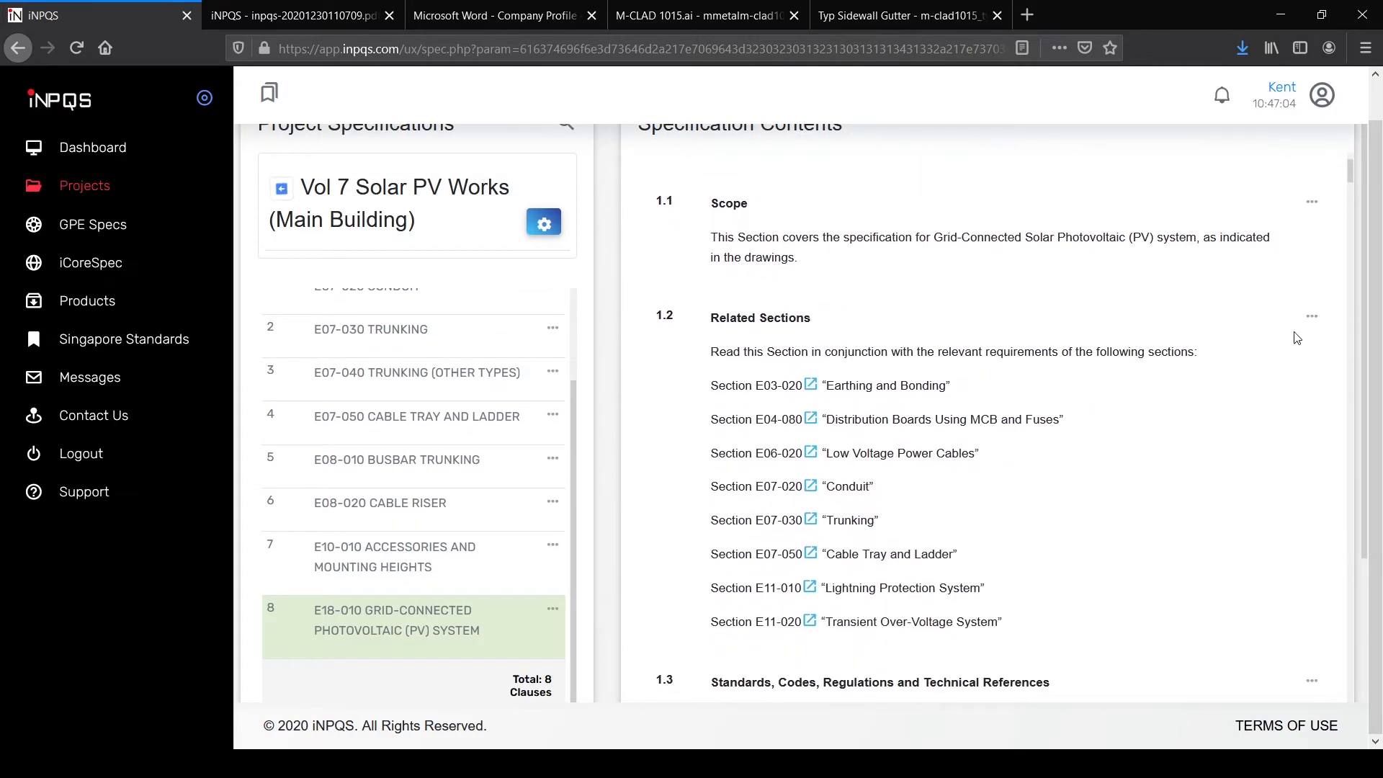
left_click(1311, 199)
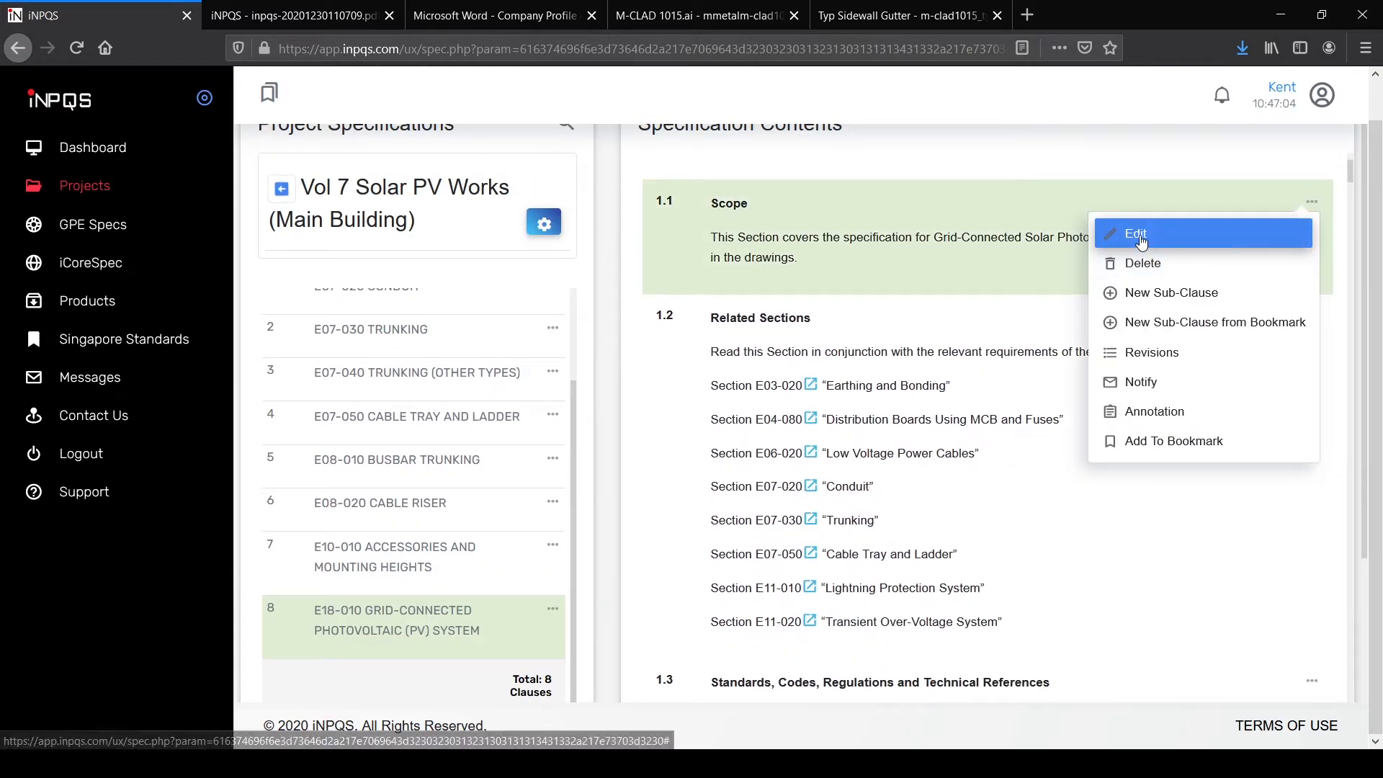
left_click(1132, 231)
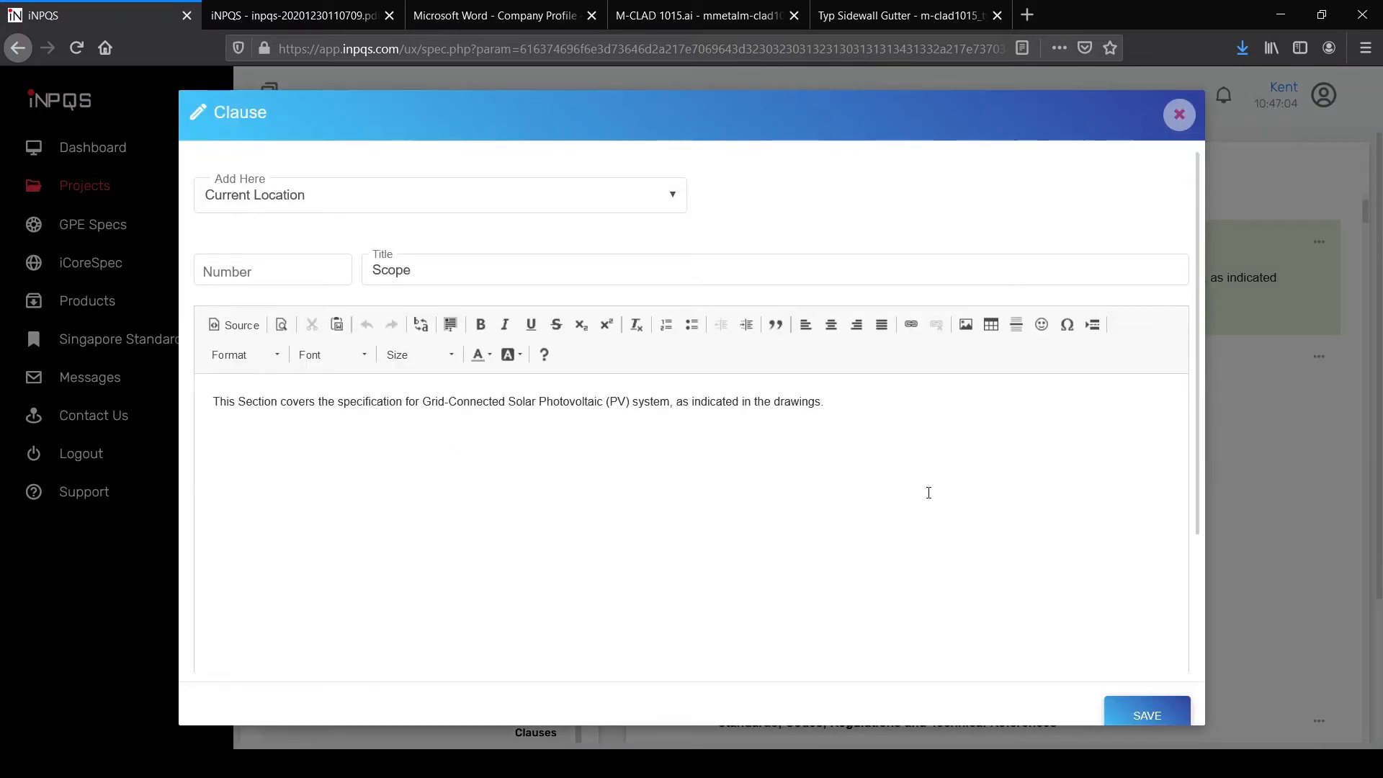
left_click(1179, 114)
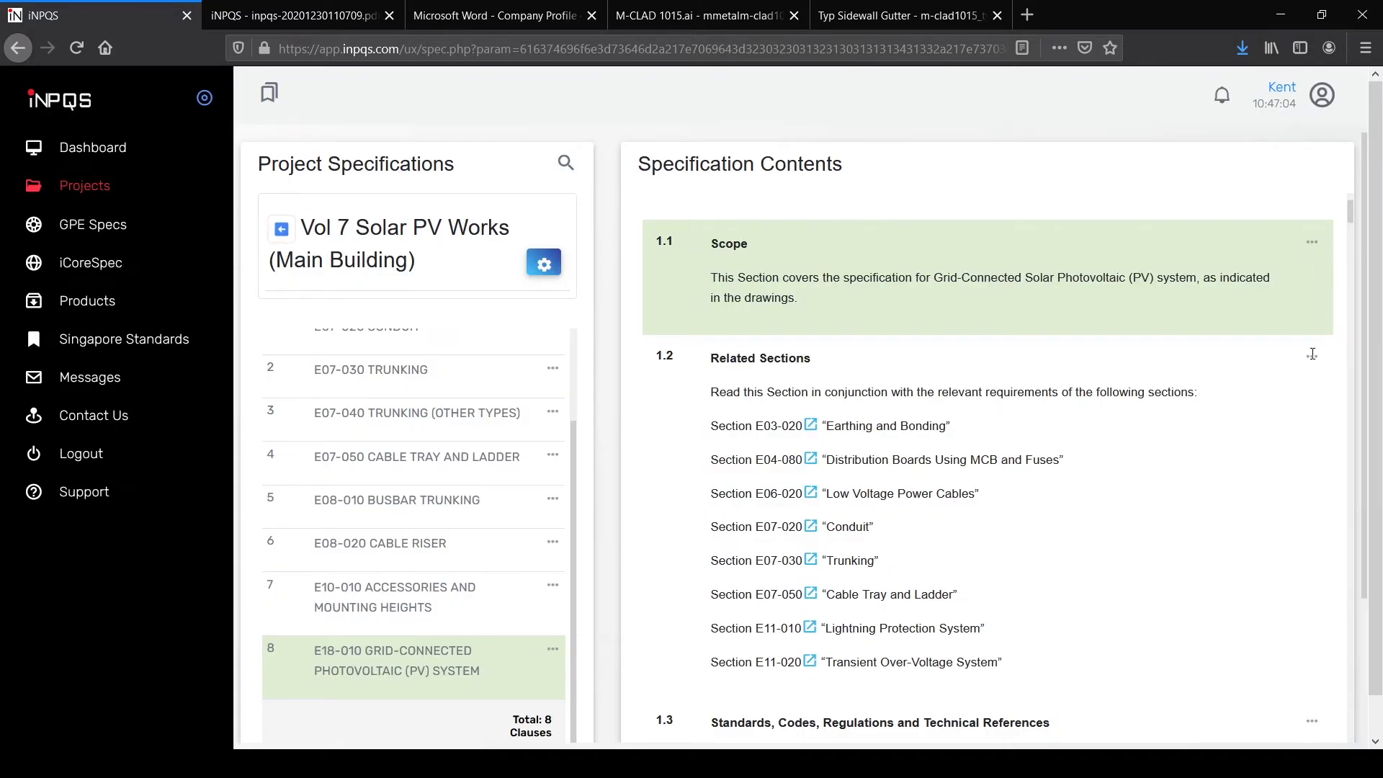
Step: Show and dismiss the actions menu for clause 1.2 Related Sections
left_click(1311, 357)
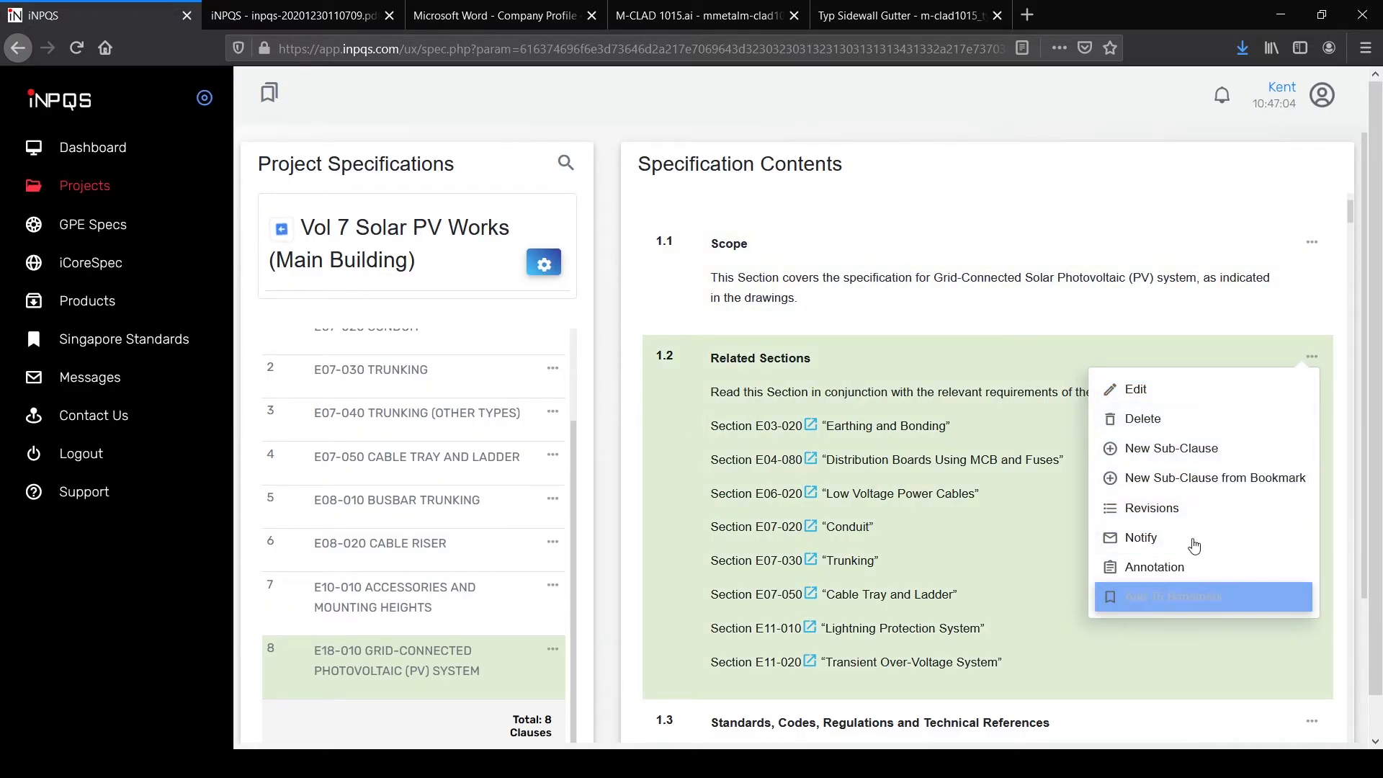
left_click(1344, 315)
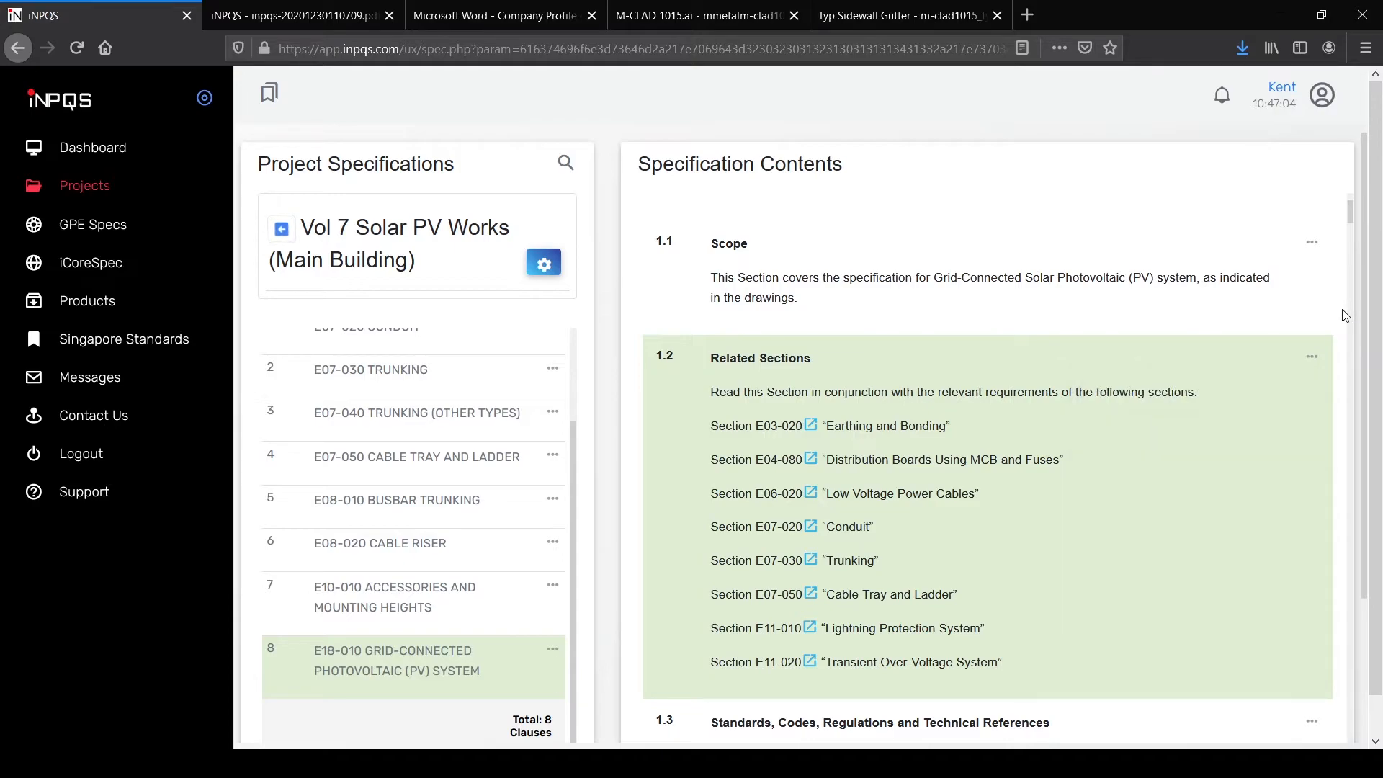
scroll(1229, 338, "up", 2)
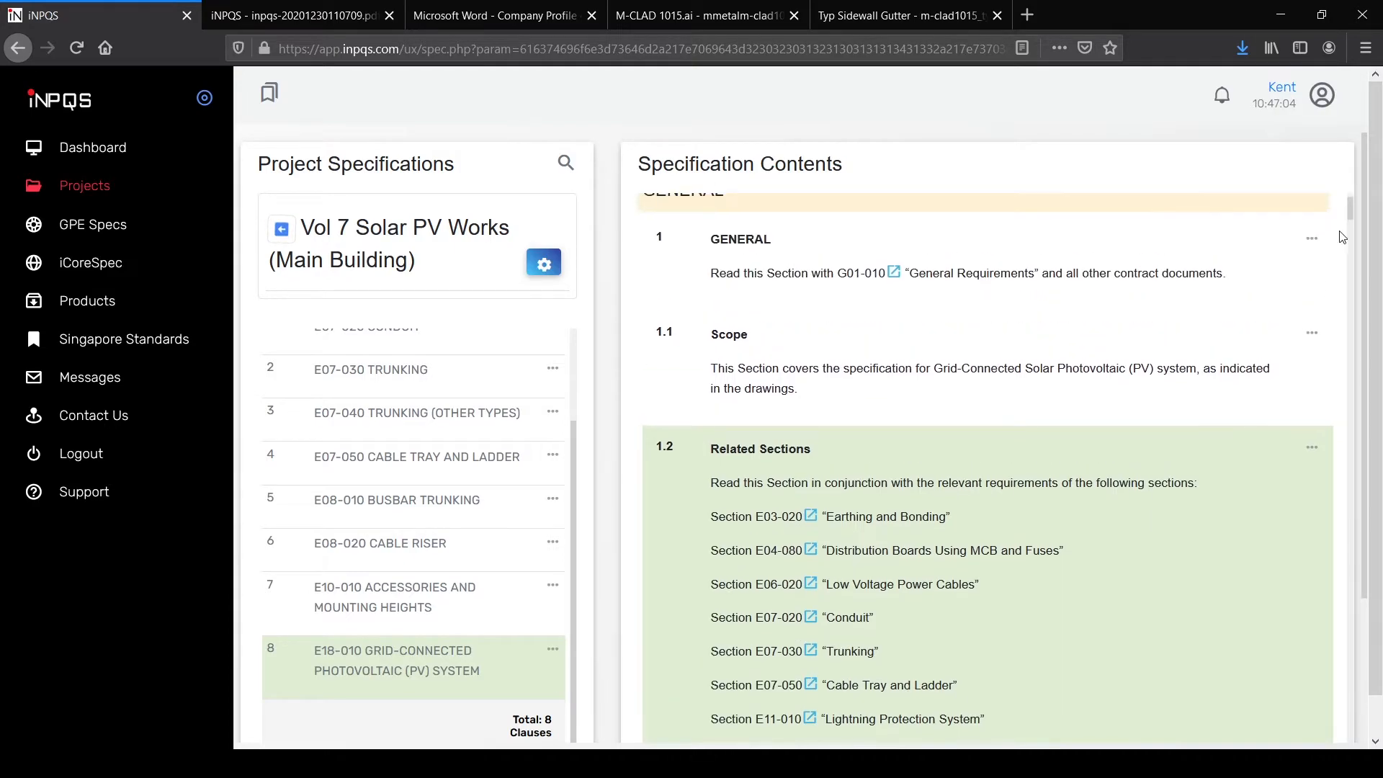
scroll(1267, 317, "up", 2)
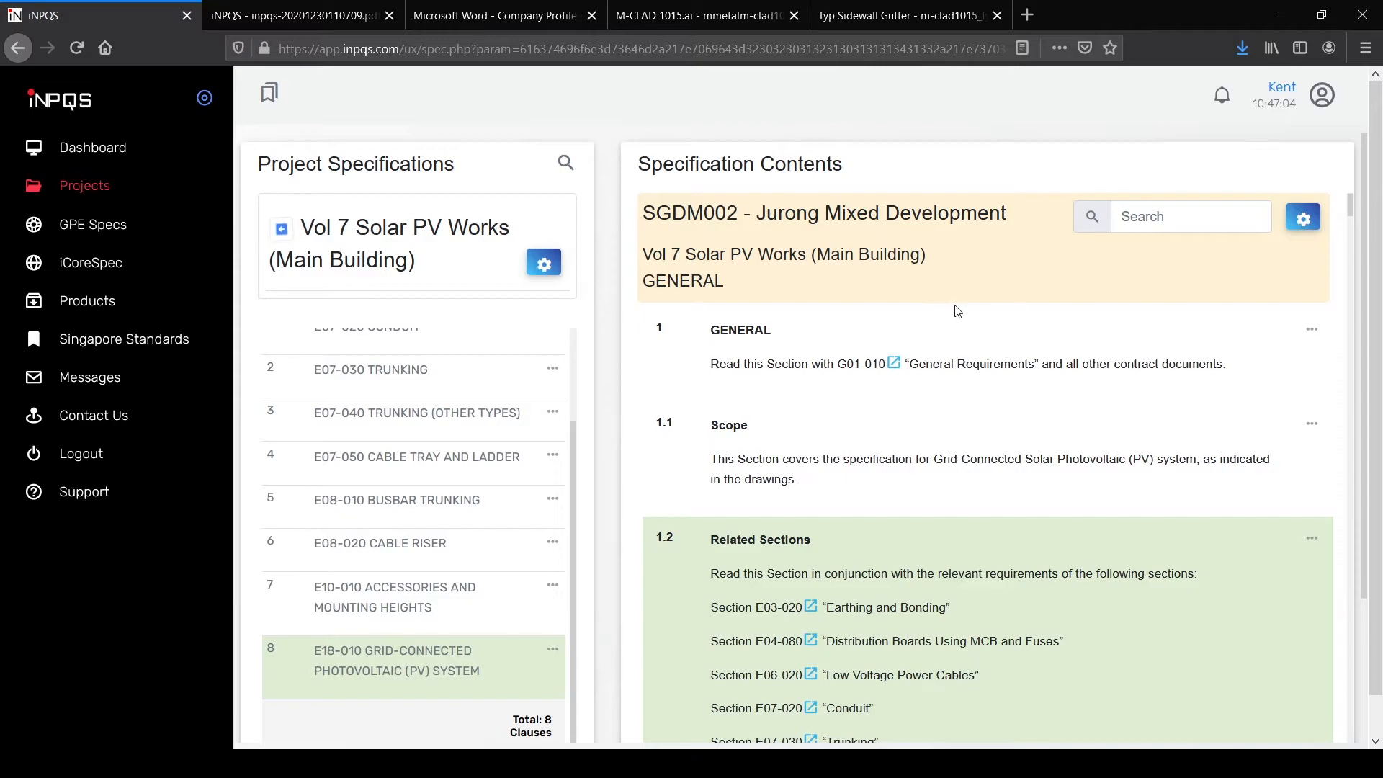
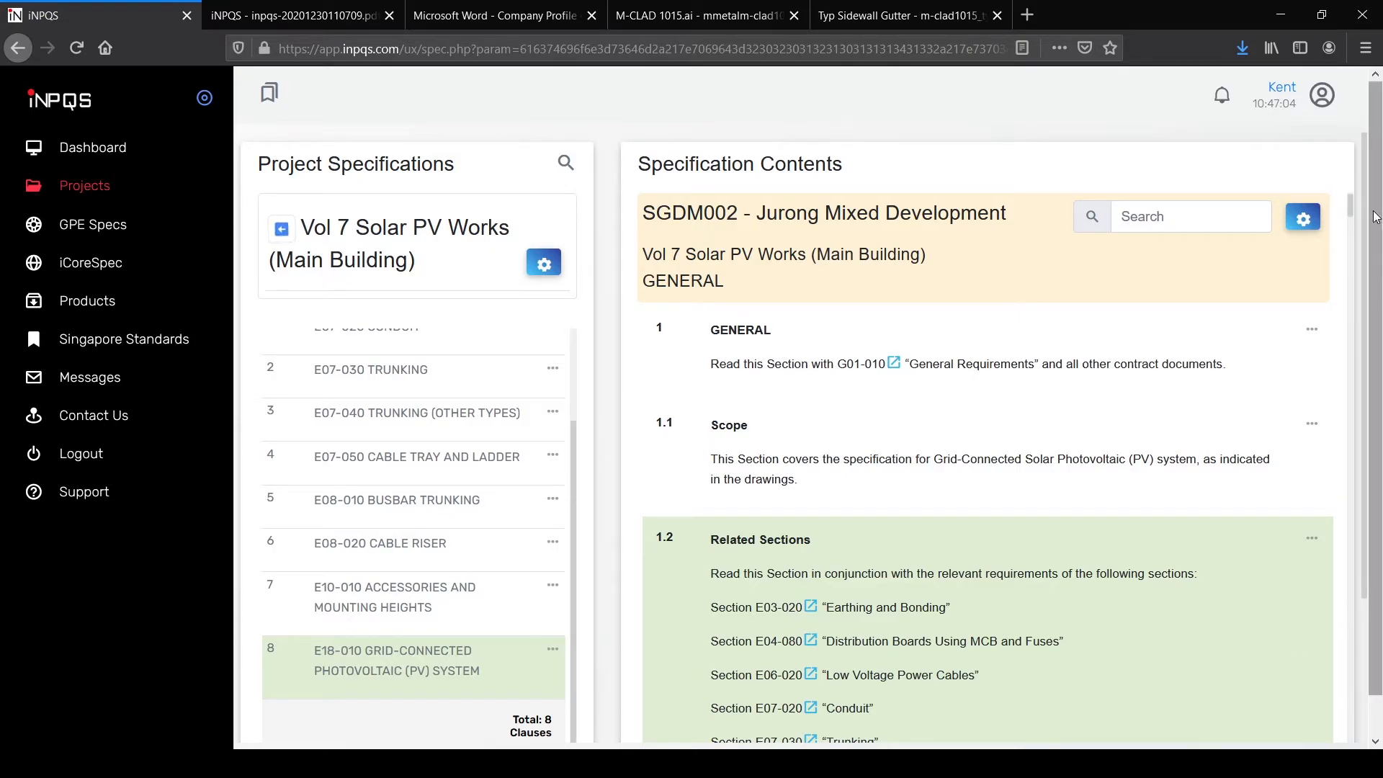
Step: Scroll the E18-010 contents down to the Singapore Standards table under 1.3.1 Standards and Codes
scroll(1376, 215, "down", 1)
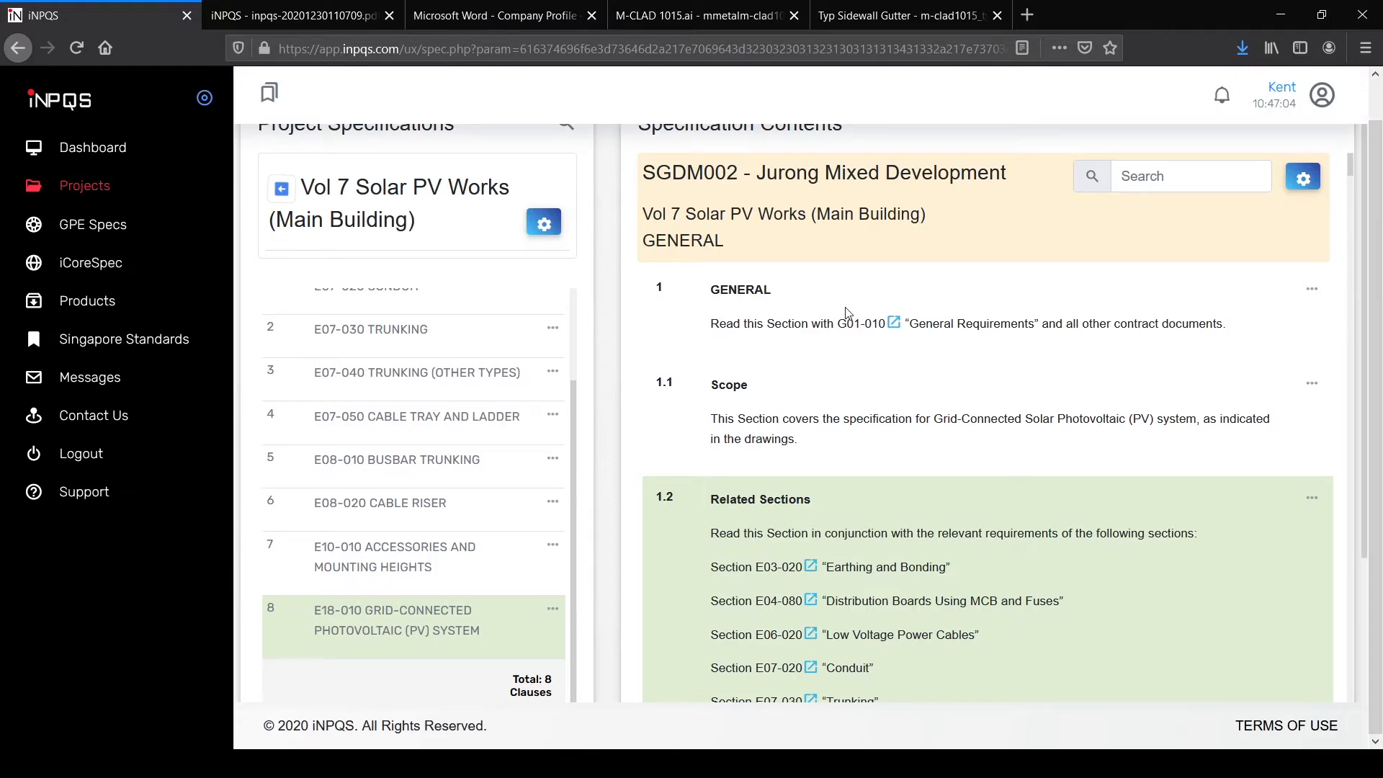
scroll(796, 381, "down", 6)
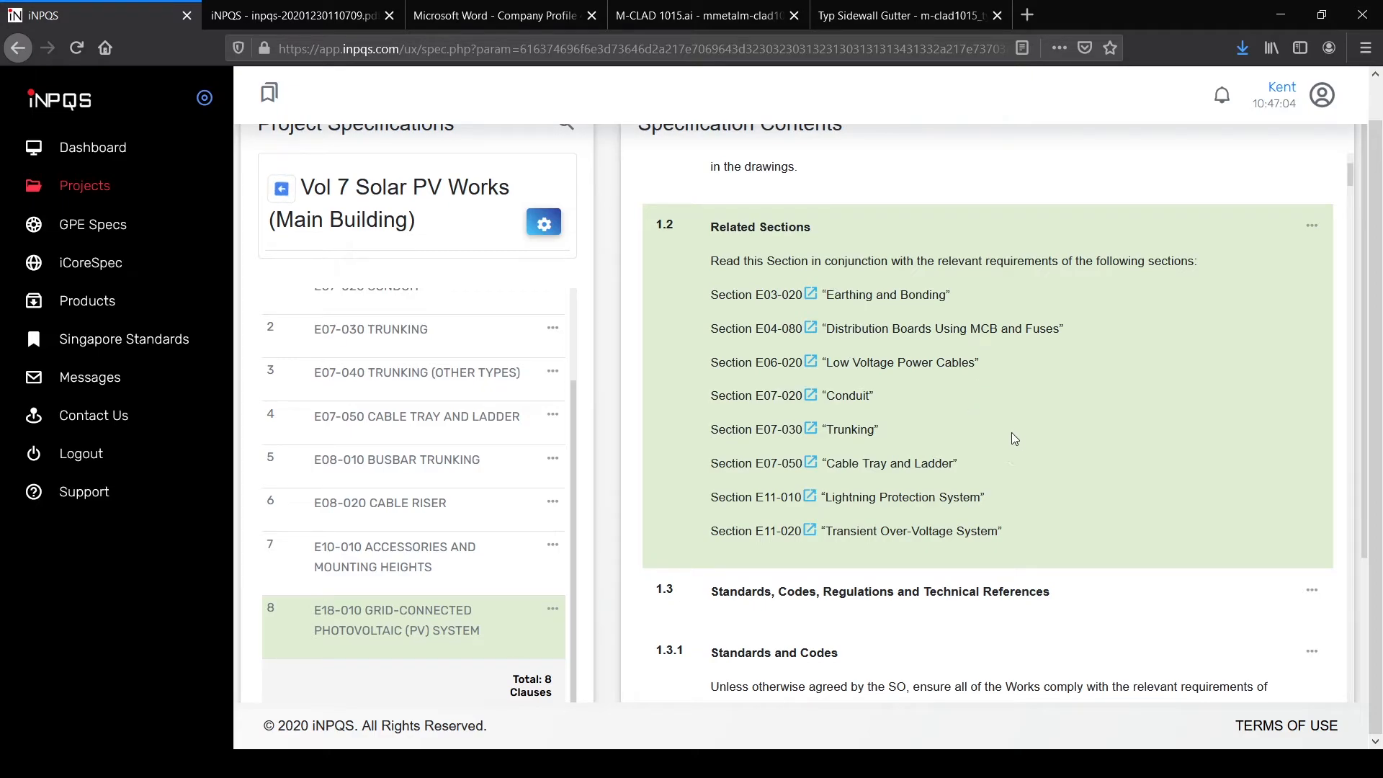
scroll(1011, 432, "down", 1)
scroll(1034, 400, "down", 6)
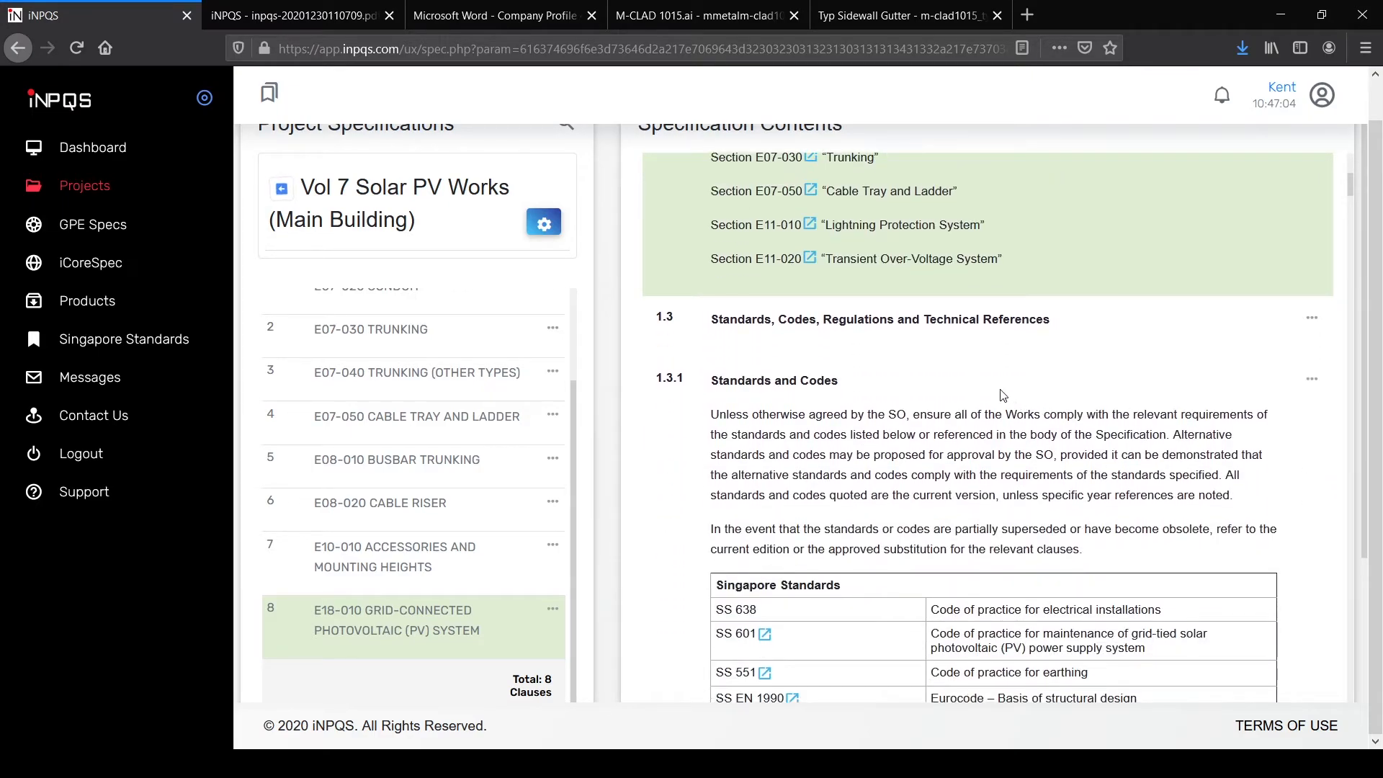
scroll(828, 360, "down", 2)
scroll(782, 345, "down", 5)
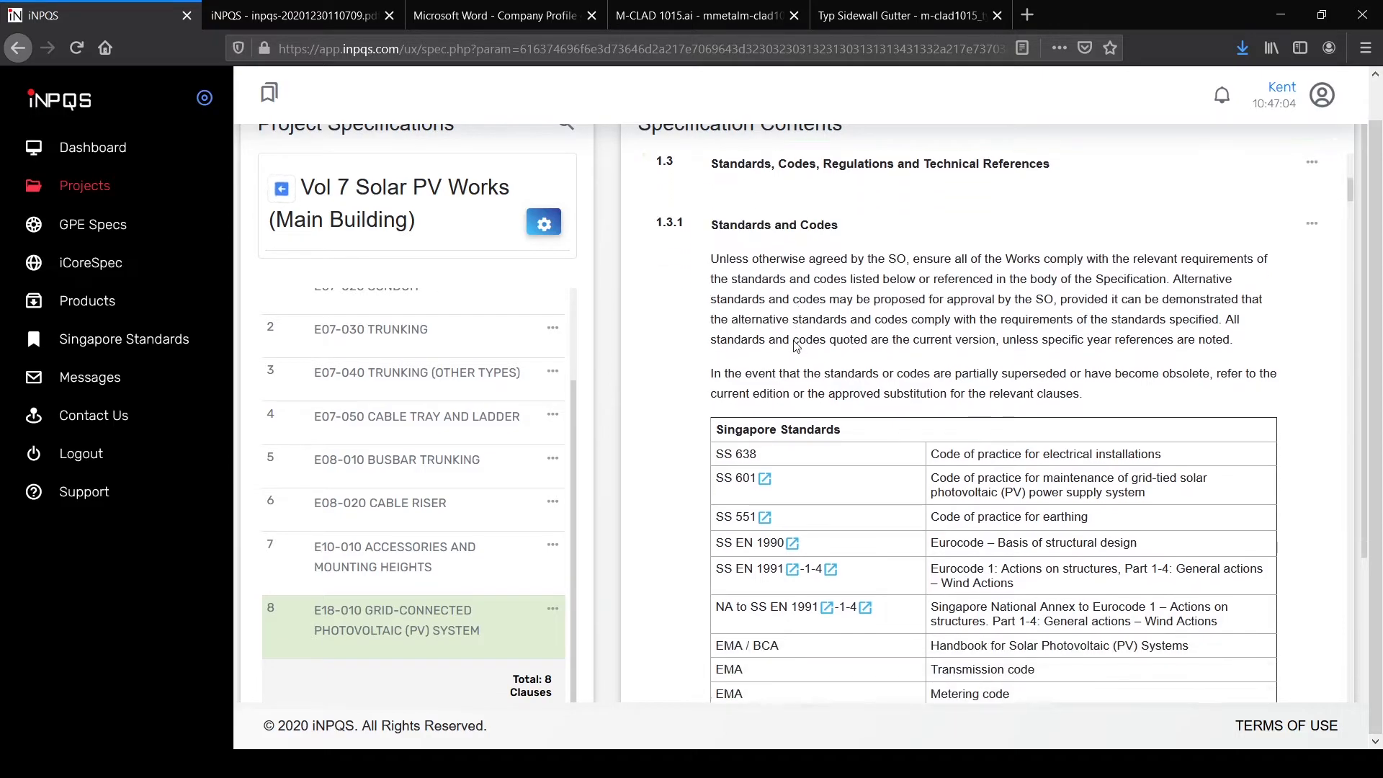
scroll(870, 328, "down", 3)
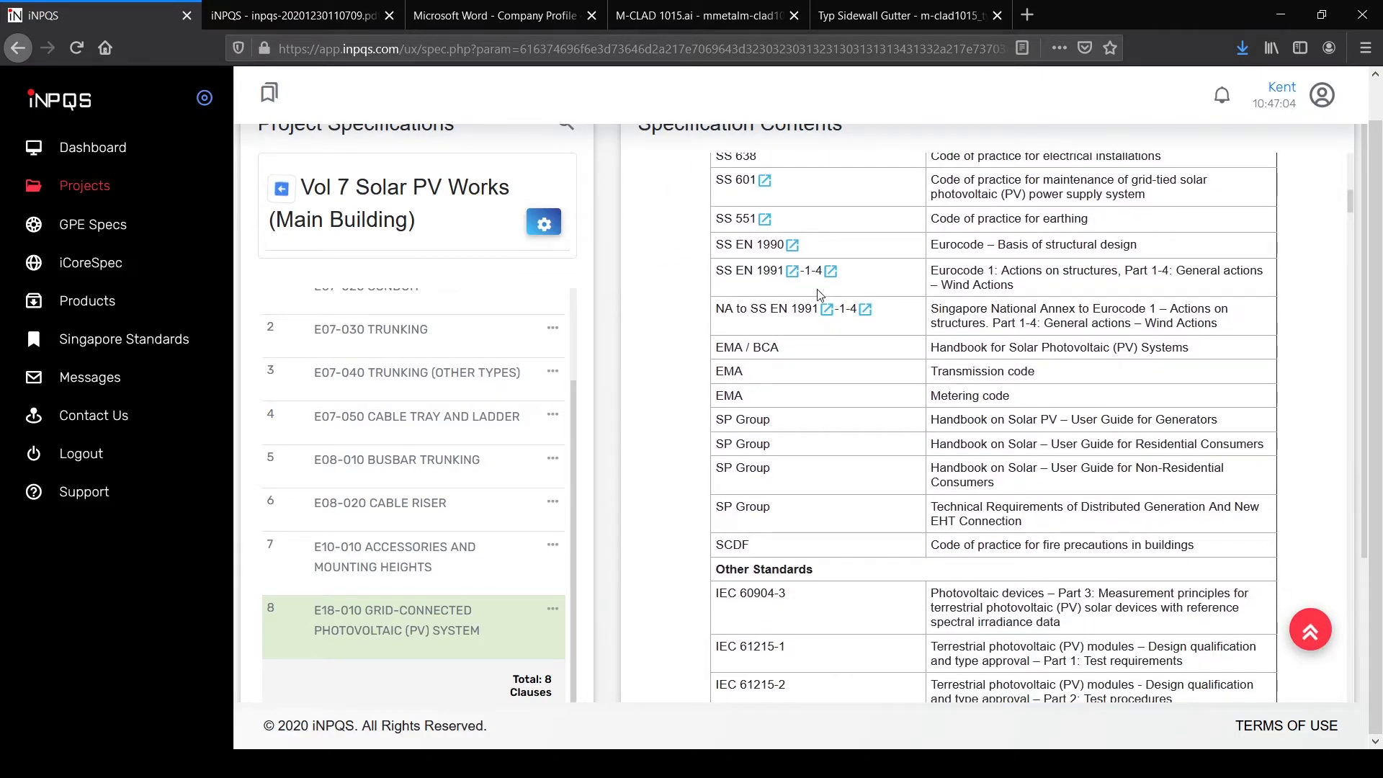
scroll(818, 296, "up", 3)
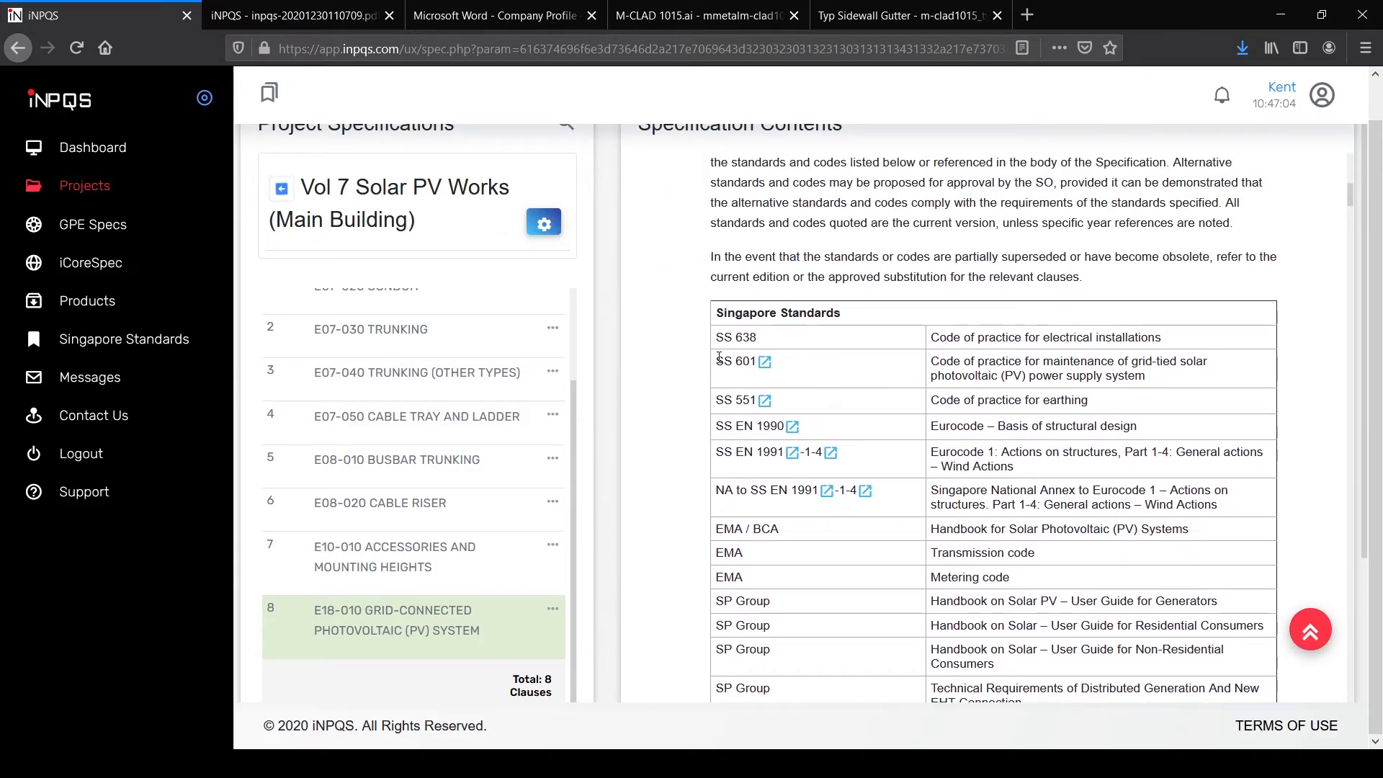
left_click(766, 363)
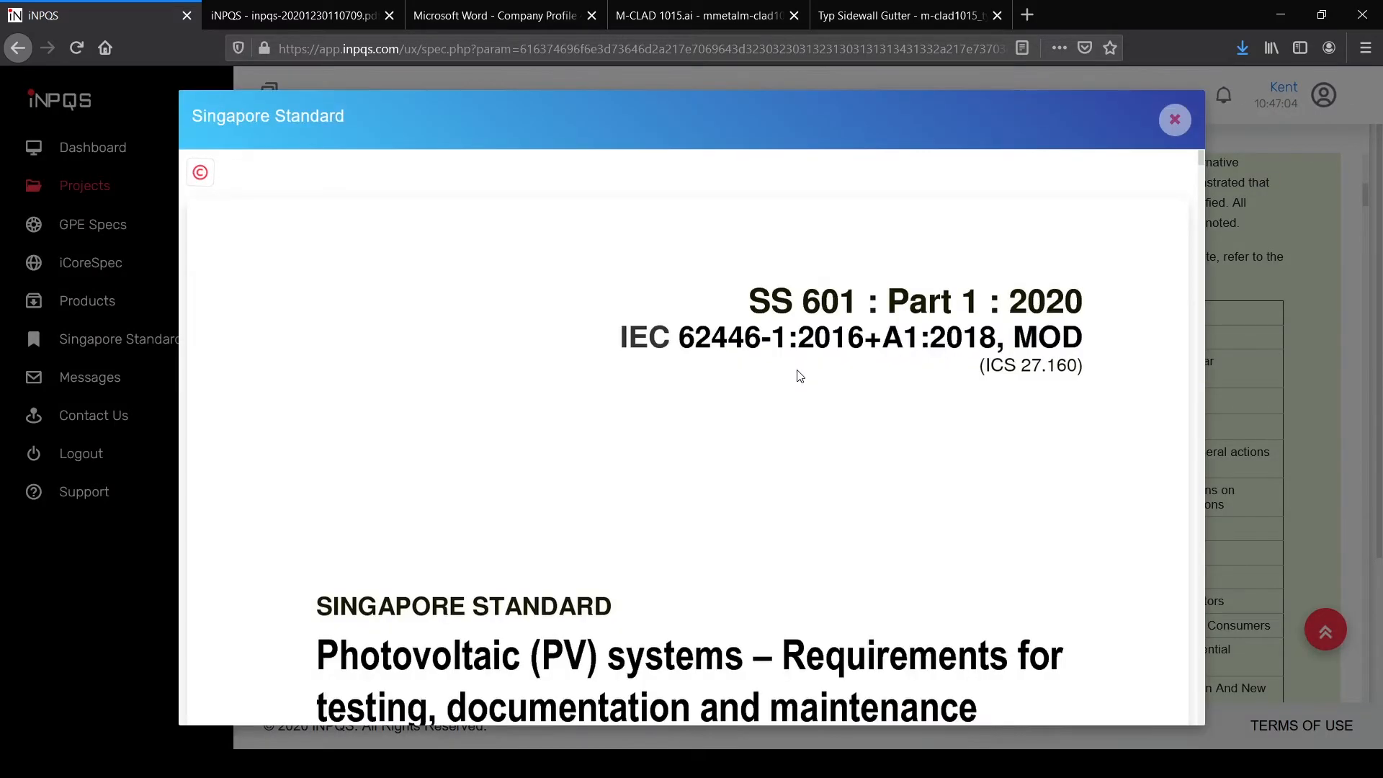
scroll(799, 376, "down", 6)
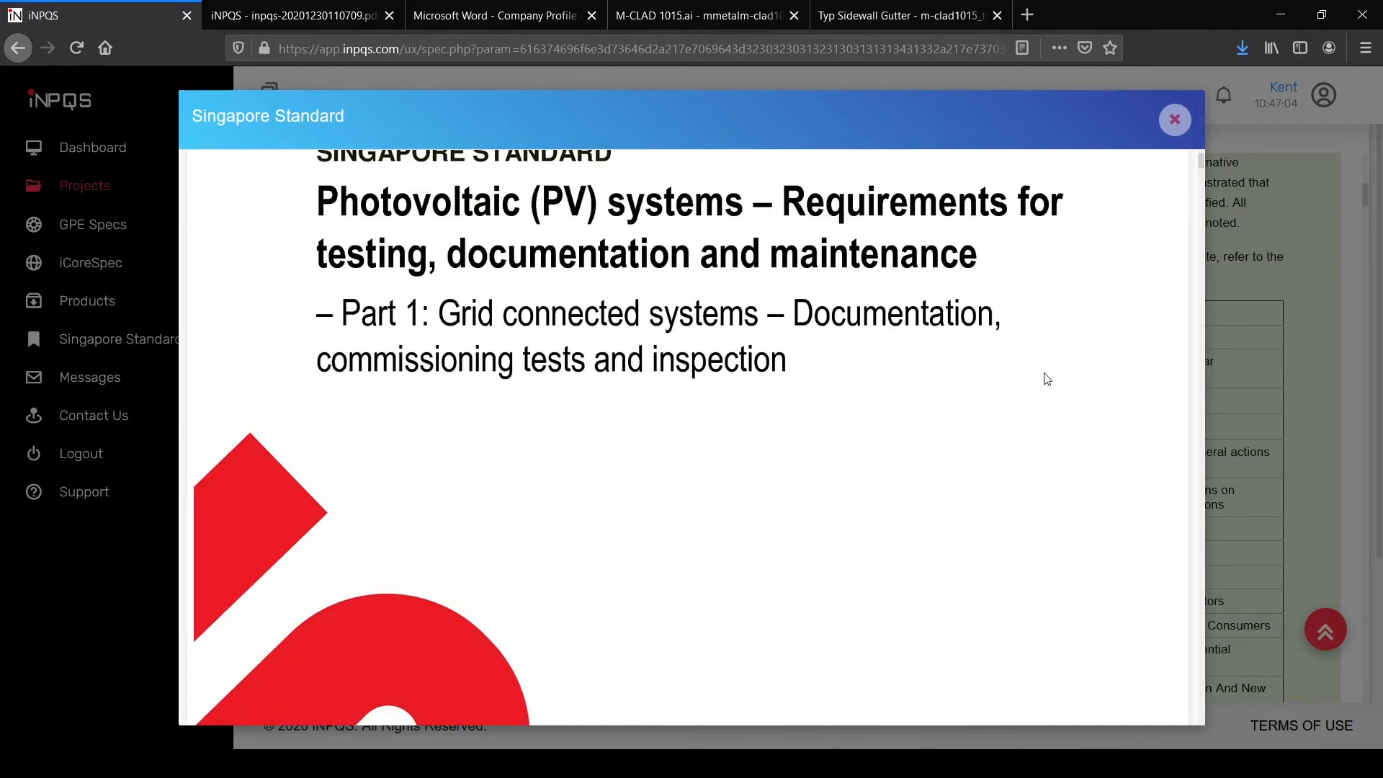
scroll(1132, 362, "down", 1)
scroll(1122, 365, "down", 5)
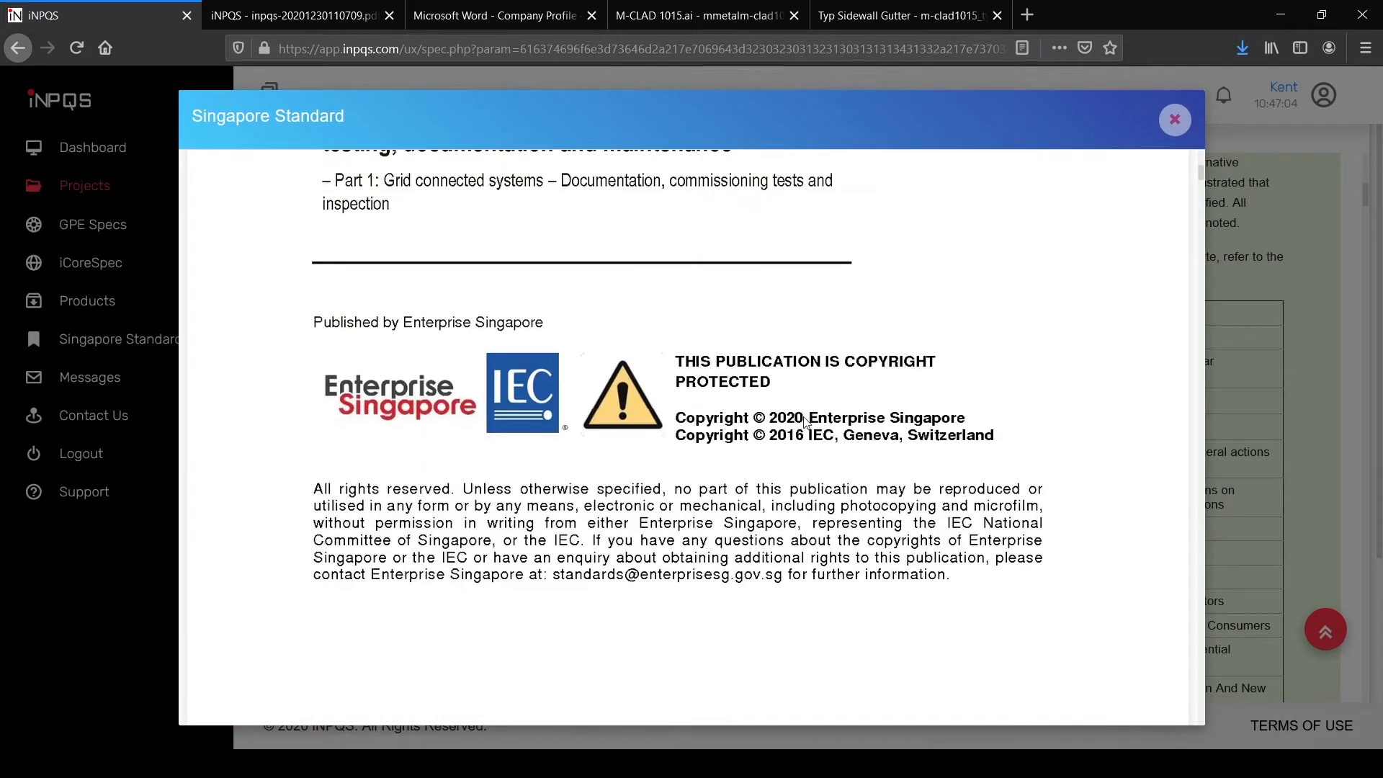
scroll(807, 420, "down", 8)
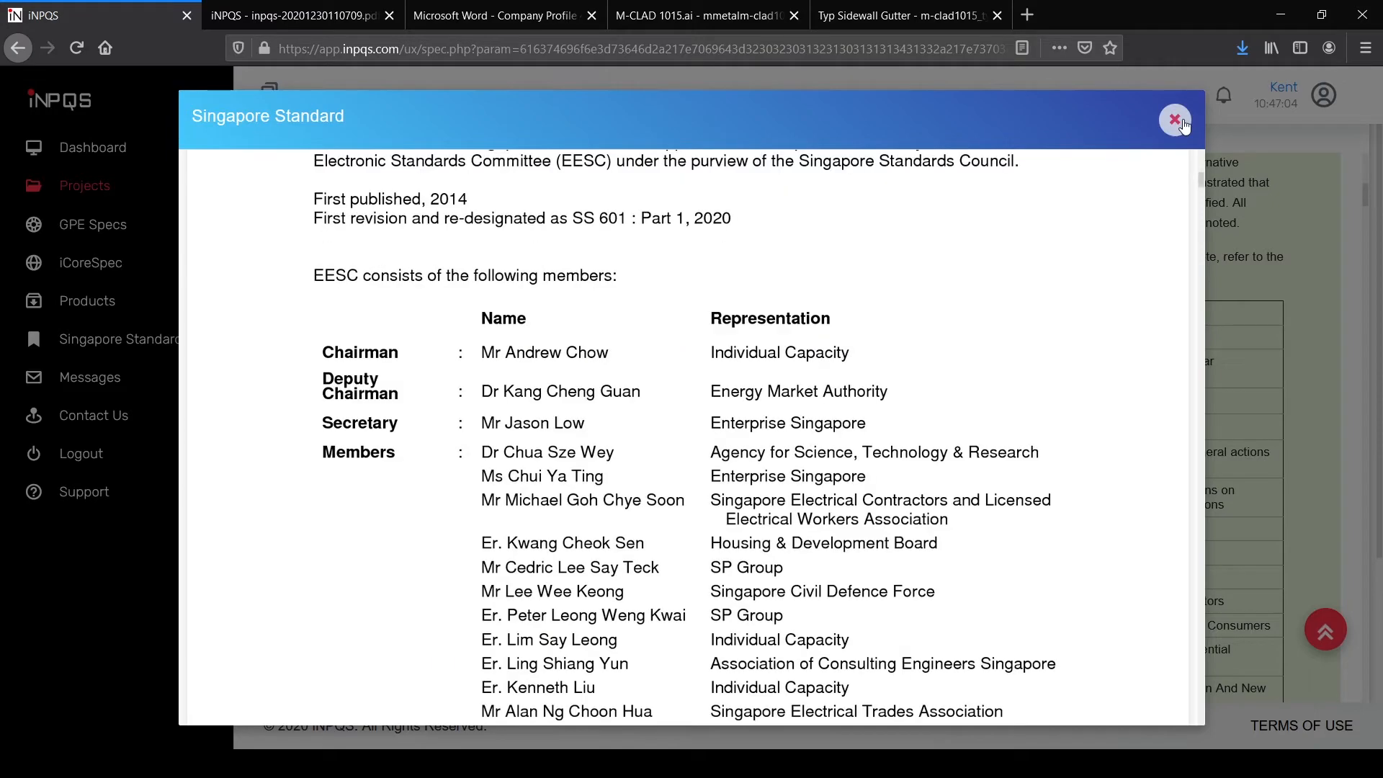
left_click(1181, 122)
Step: Scroll through the remaining PV clauses down to the final clause, 5.2.3 Training
scroll(1000, 326, "down", 5)
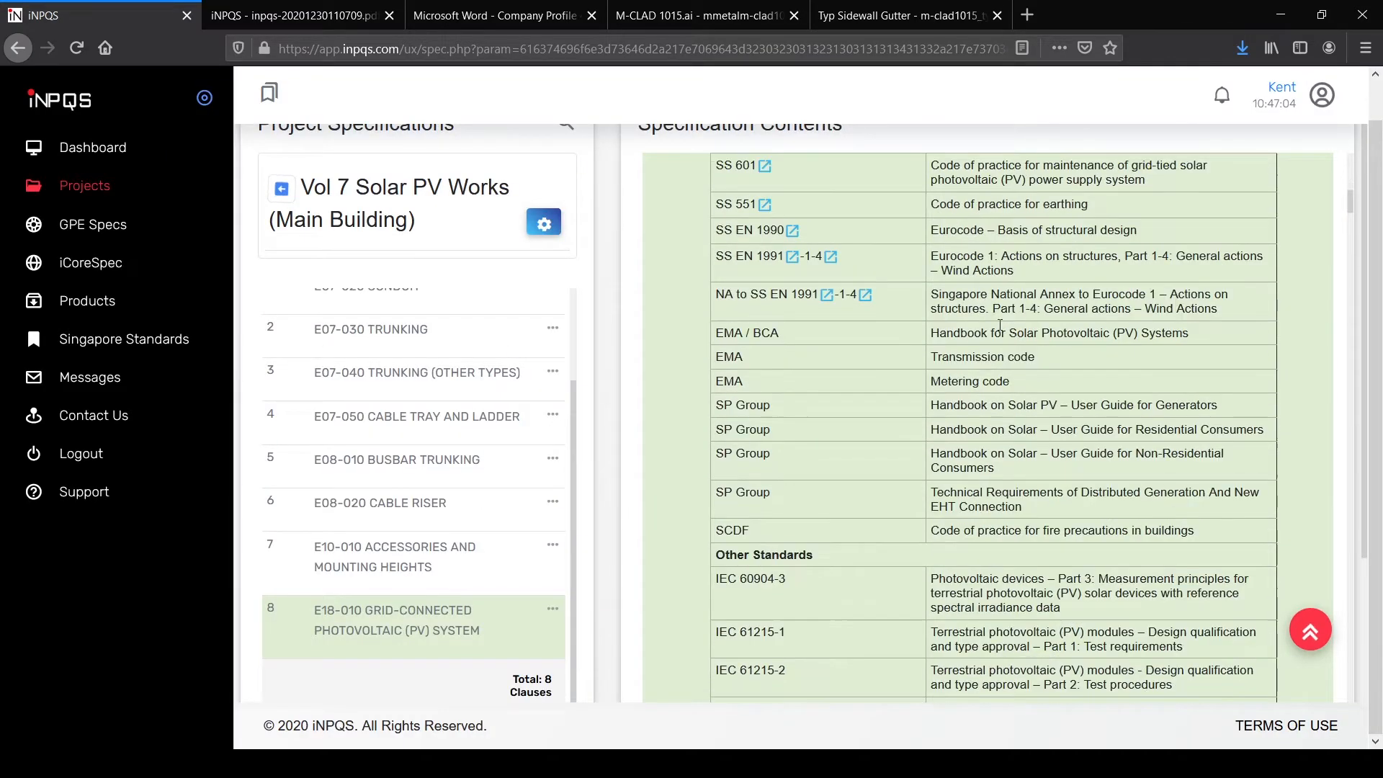
scroll(1000, 326, "down", 10)
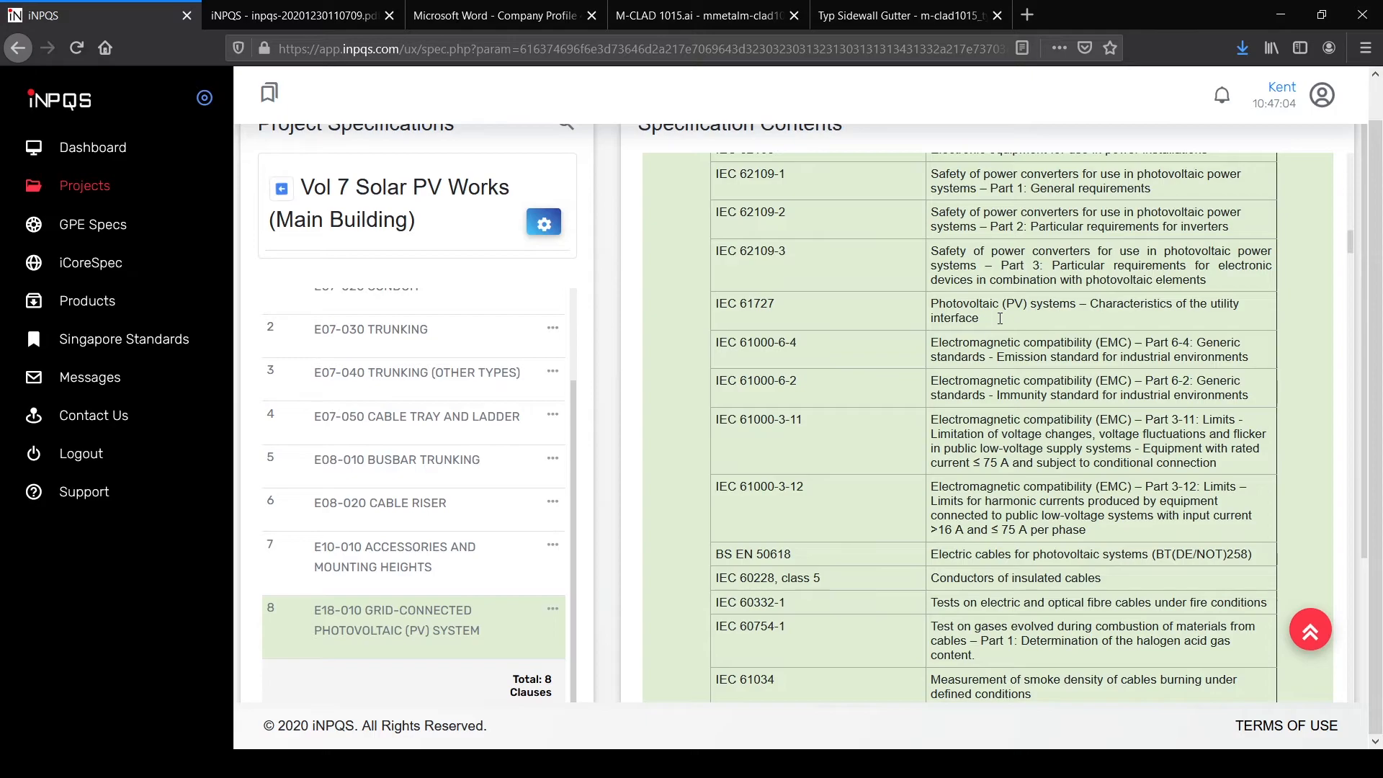
scroll(1000, 318, "down", 8)
scroll(999, 318, "down", 4)
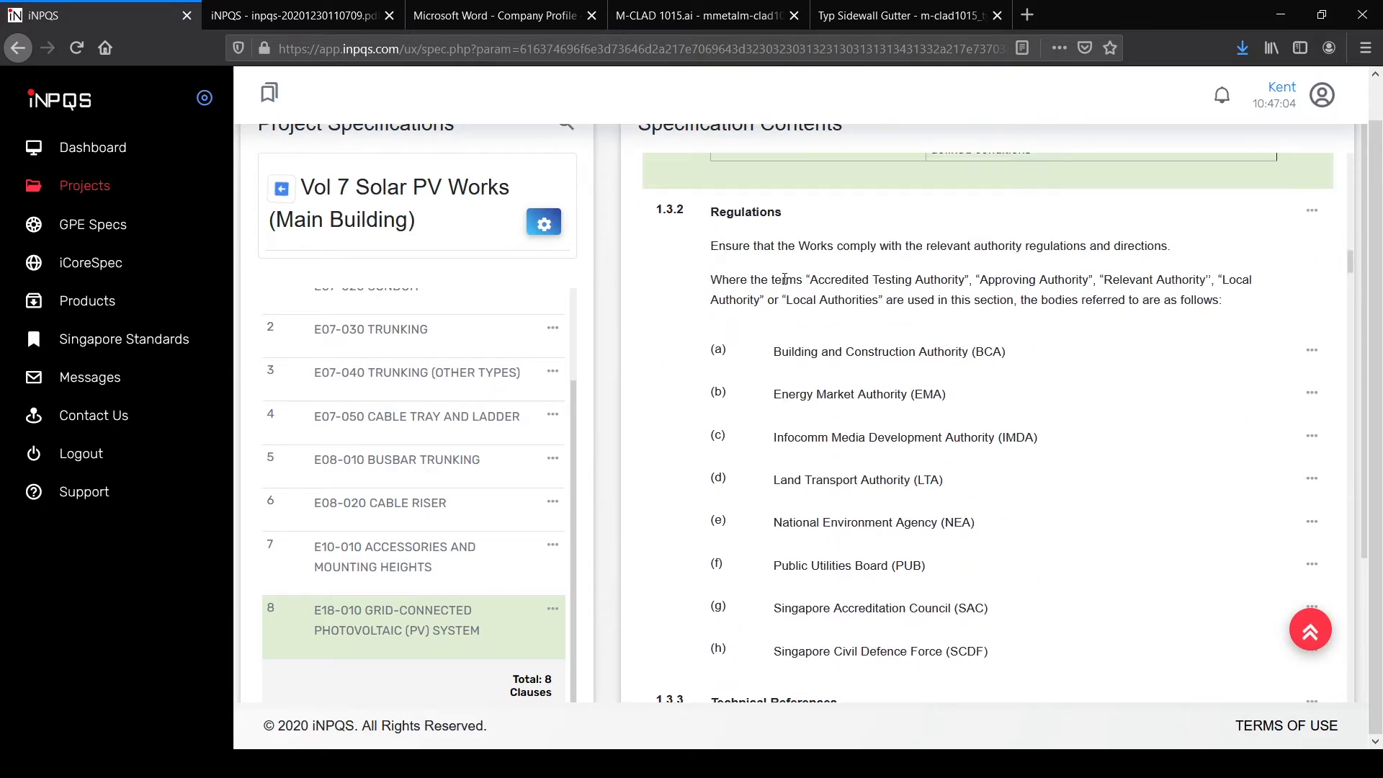
scroll(872, 317, "down", 7)
scroll(893, 345, "up", 5)
scroll(907, 367, "down", 12)
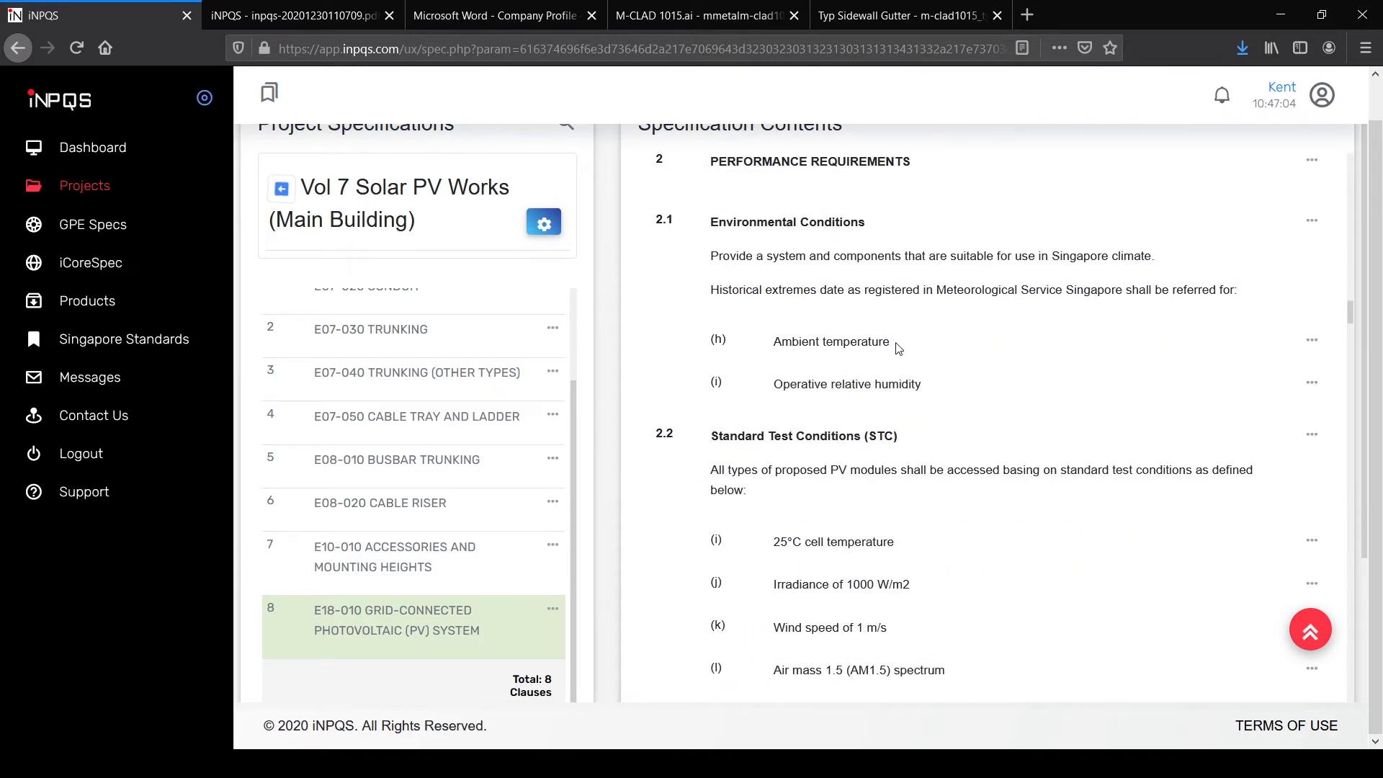
scroll(745, 267, "up", 1)
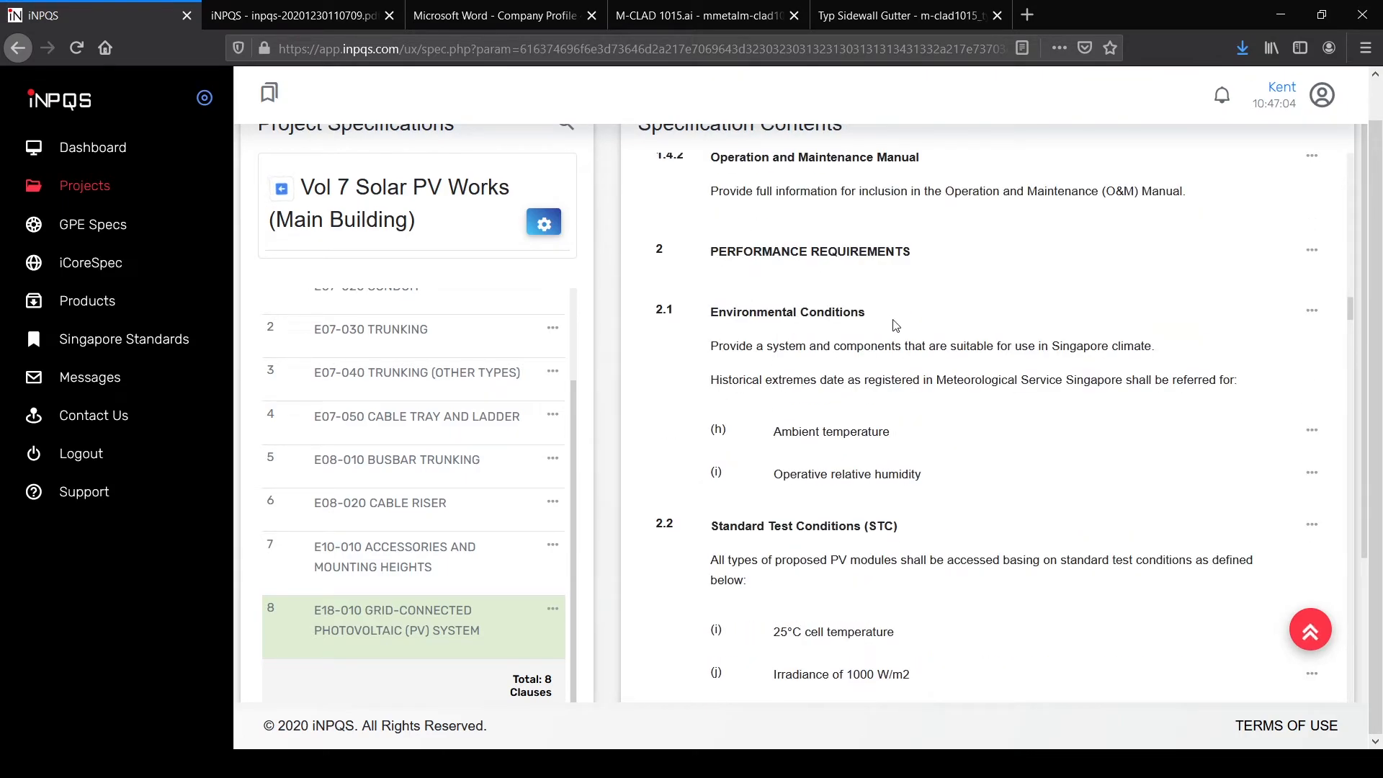
scroll(901, 324, "down", 1)
scroll(931, 341, "down", 7)
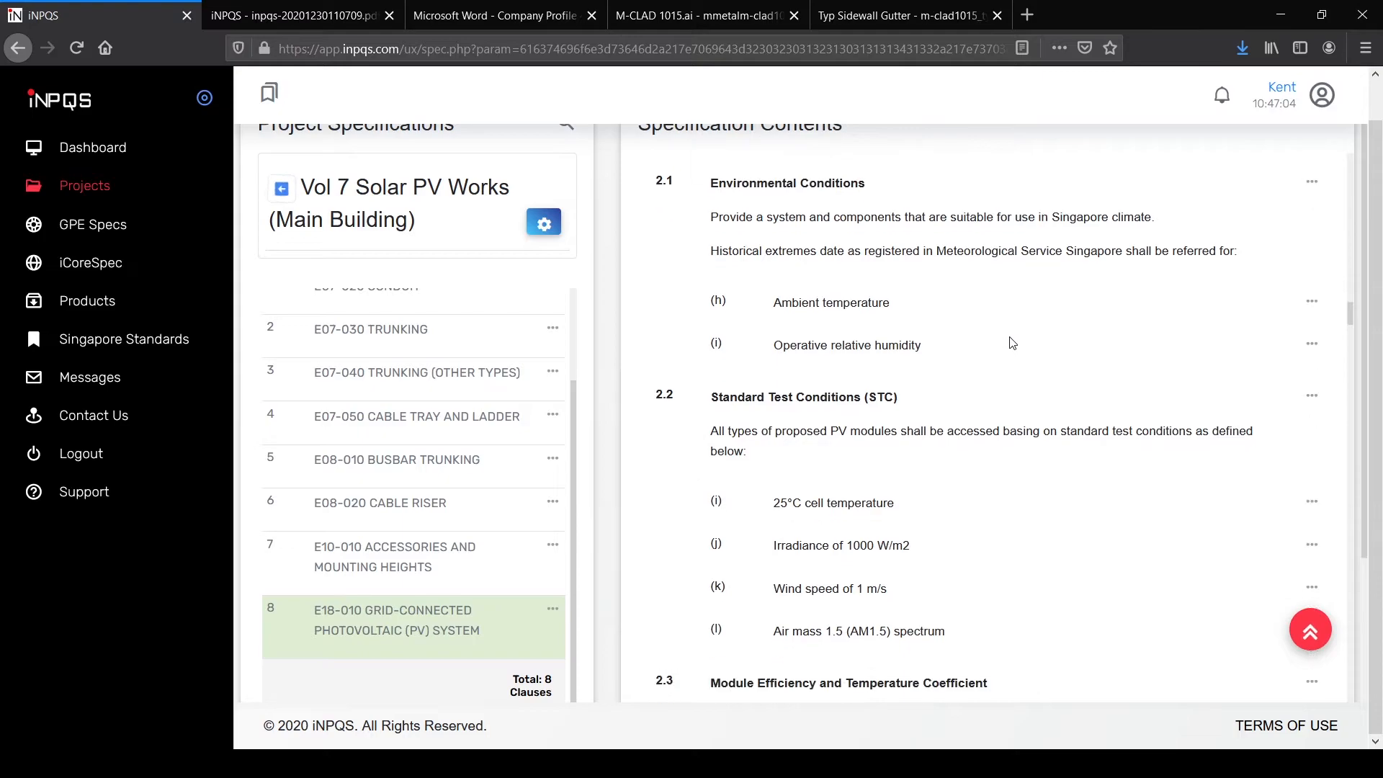
scroll(1012, 342, "down", 9)
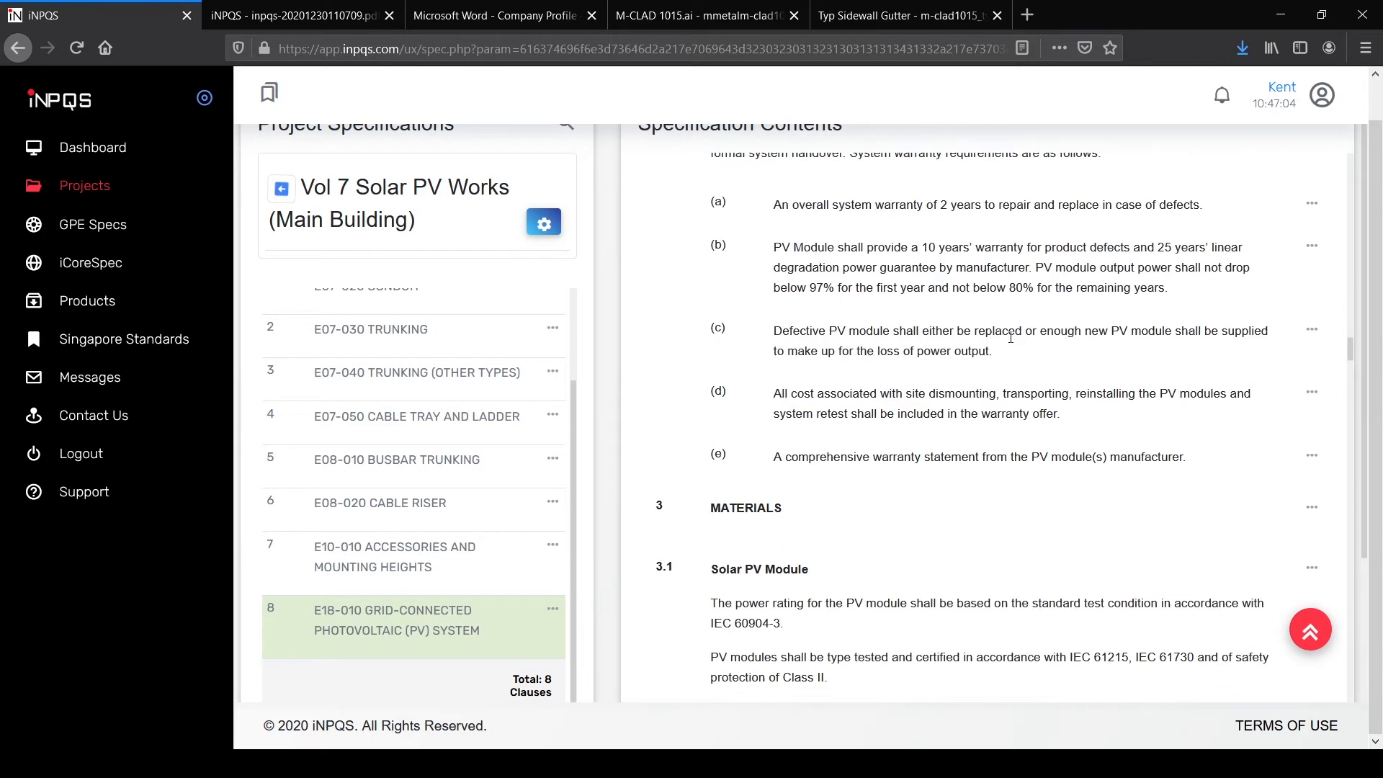
scroll(749, 288, "up", 2)
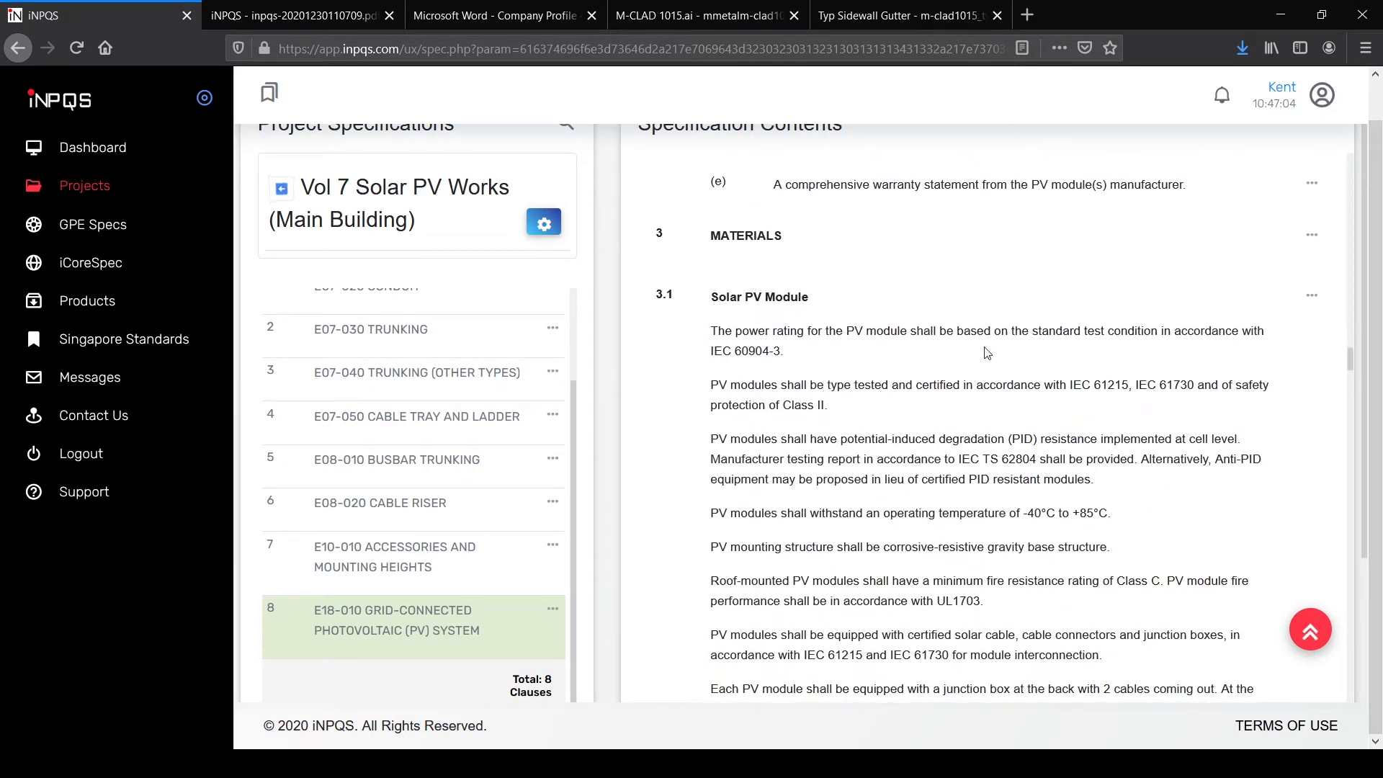
scroll(995, 354, "down", 3)
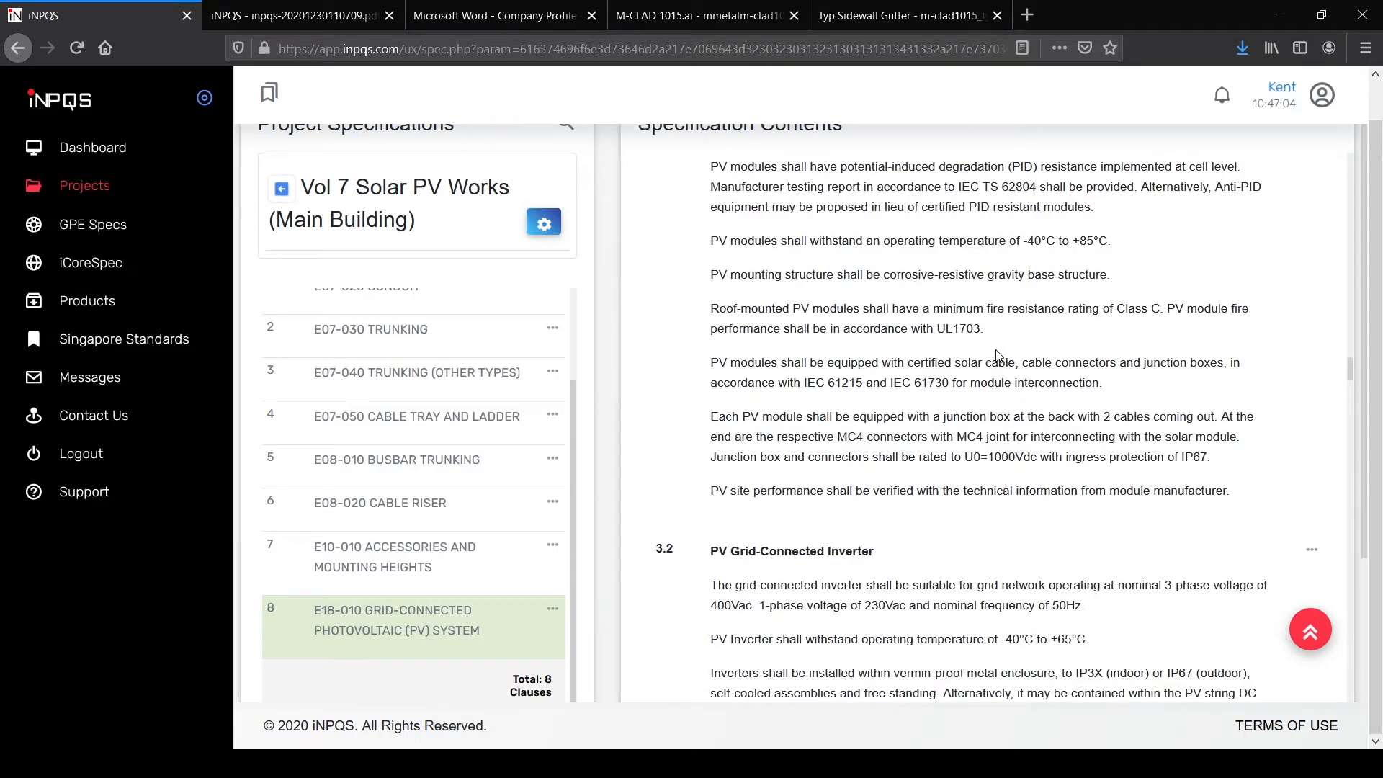
scroll(998, 353, "down", 14)
scroll(997, 352, "down", 16)
scroll(997, 355, "down", 16)
scroll(997, 355, "down", 5)
scroll(981, 382, "up", 4)
scroll(936, 384, "down", 4)
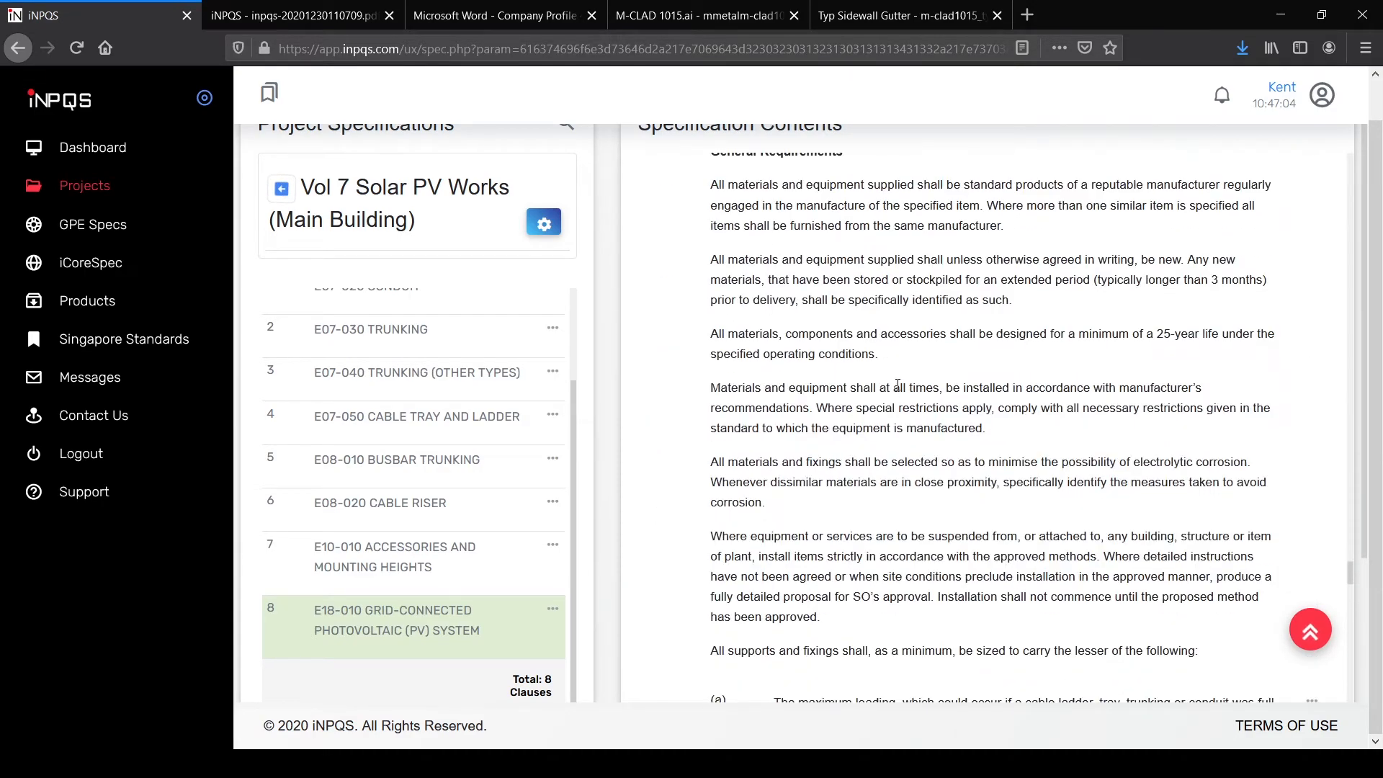
scroll(936, 403, "down", 5)
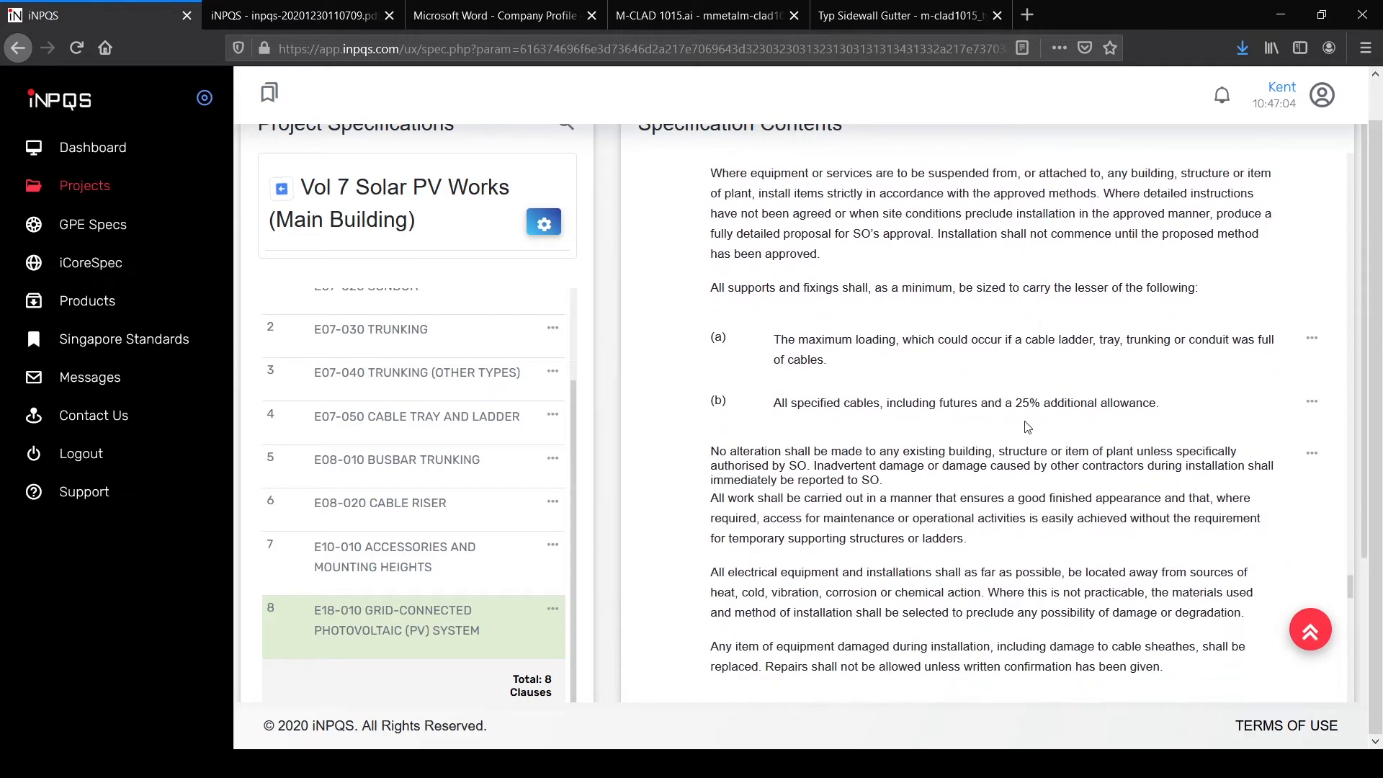
scroll(1037, 420, "down", 16)
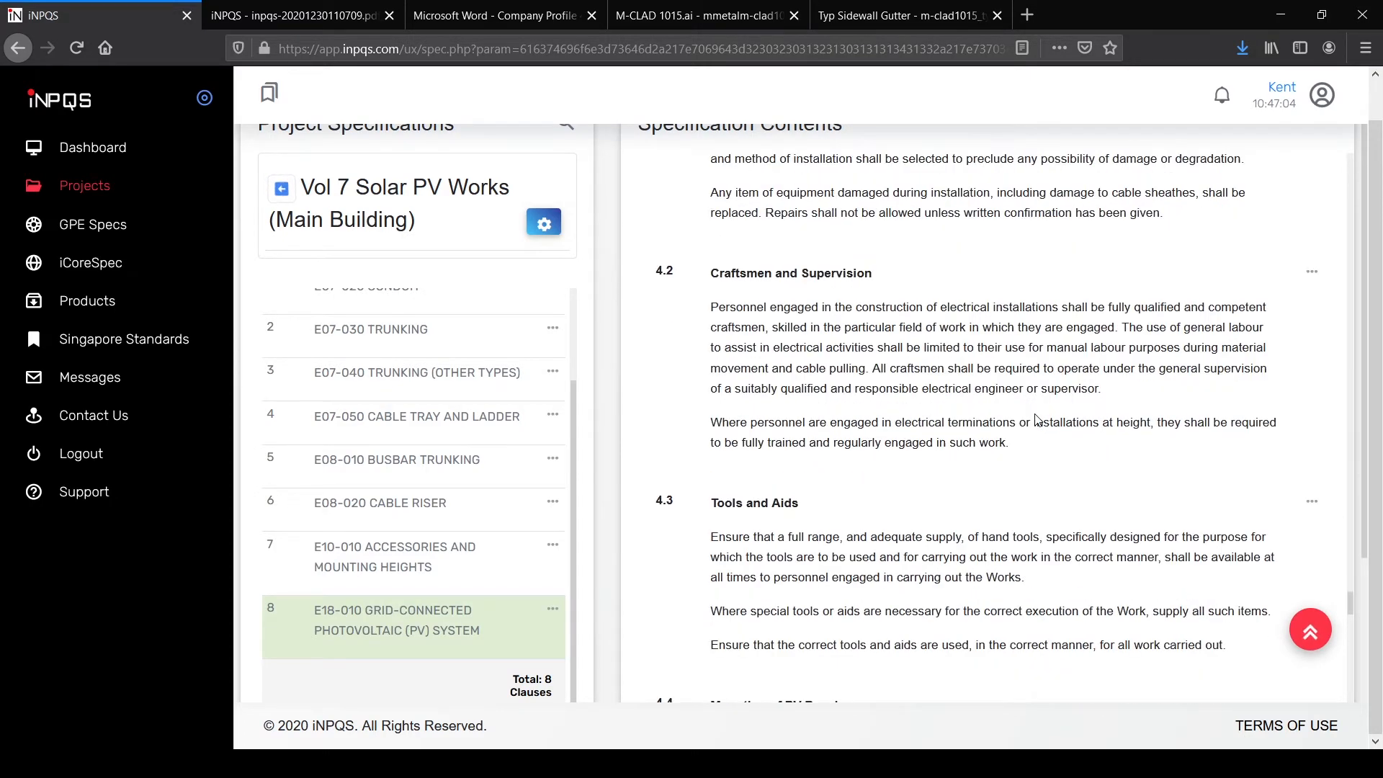
scroll(1037, 420, "down", 20)
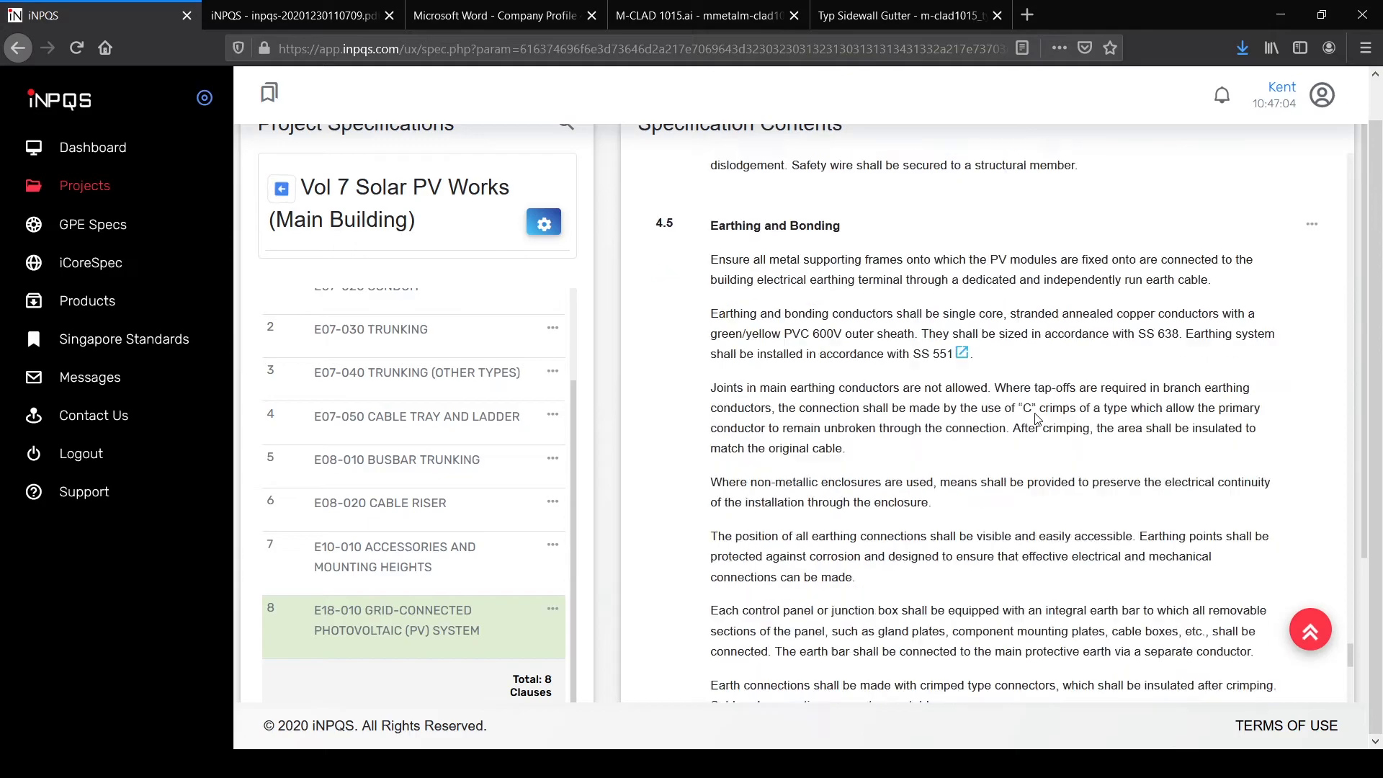
scroll(1037, 420, "down", 20)
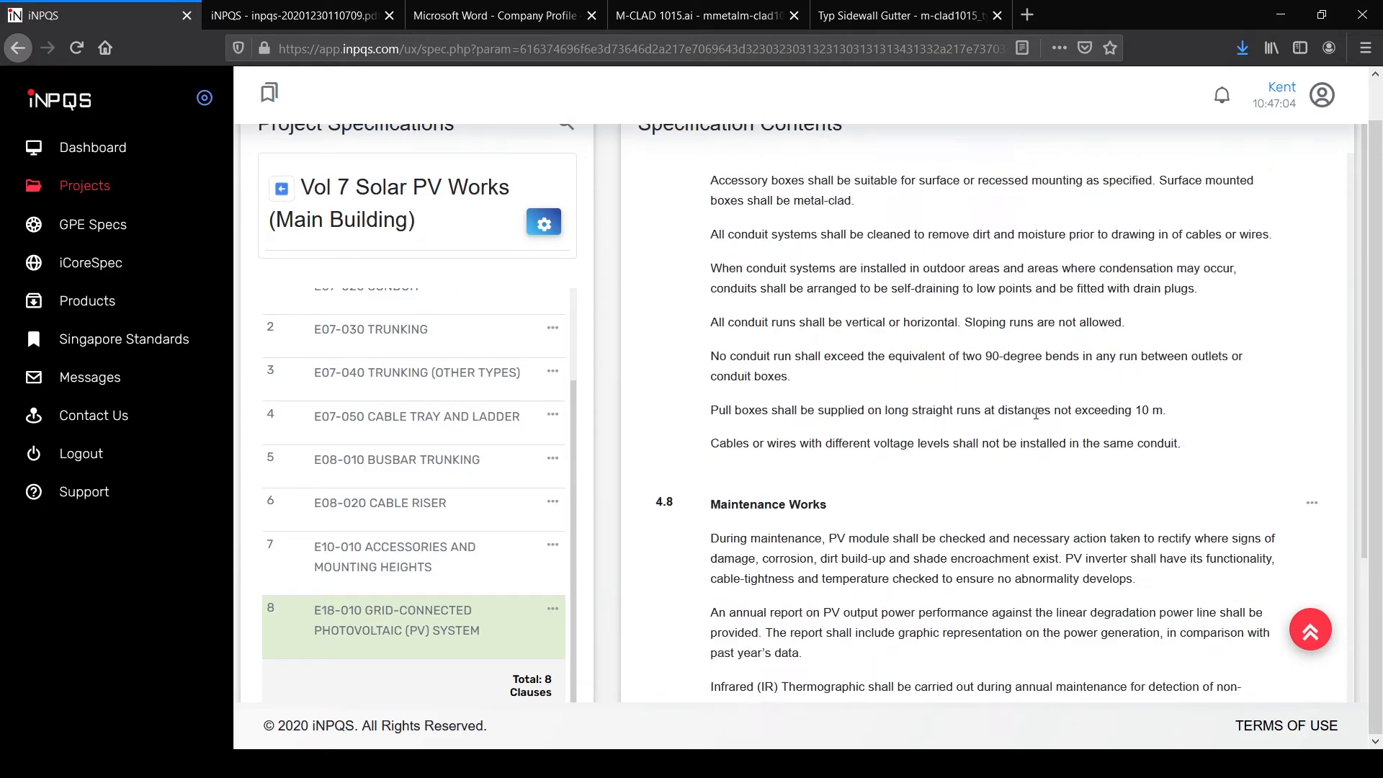
scroll(885, 435, "up", 1)
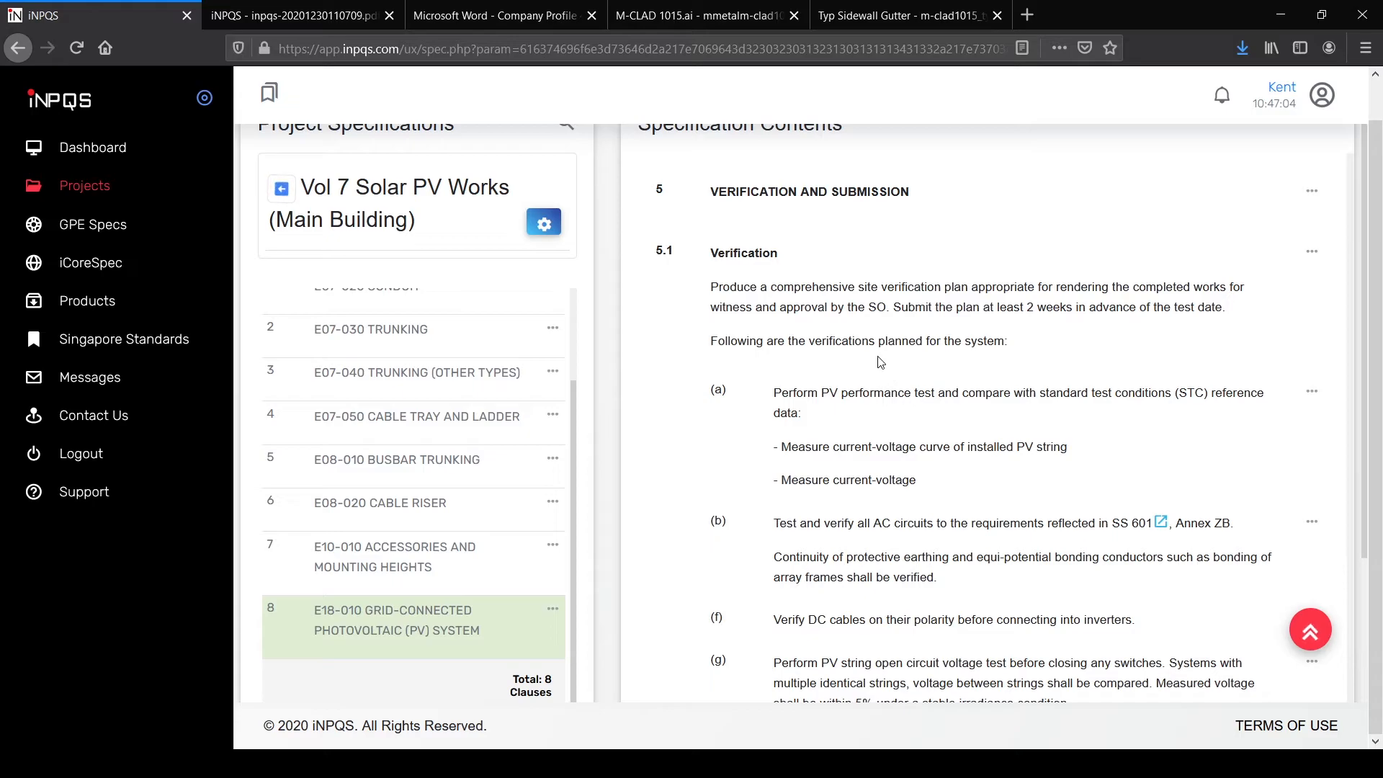
scroll(915, 374, "down", 14)
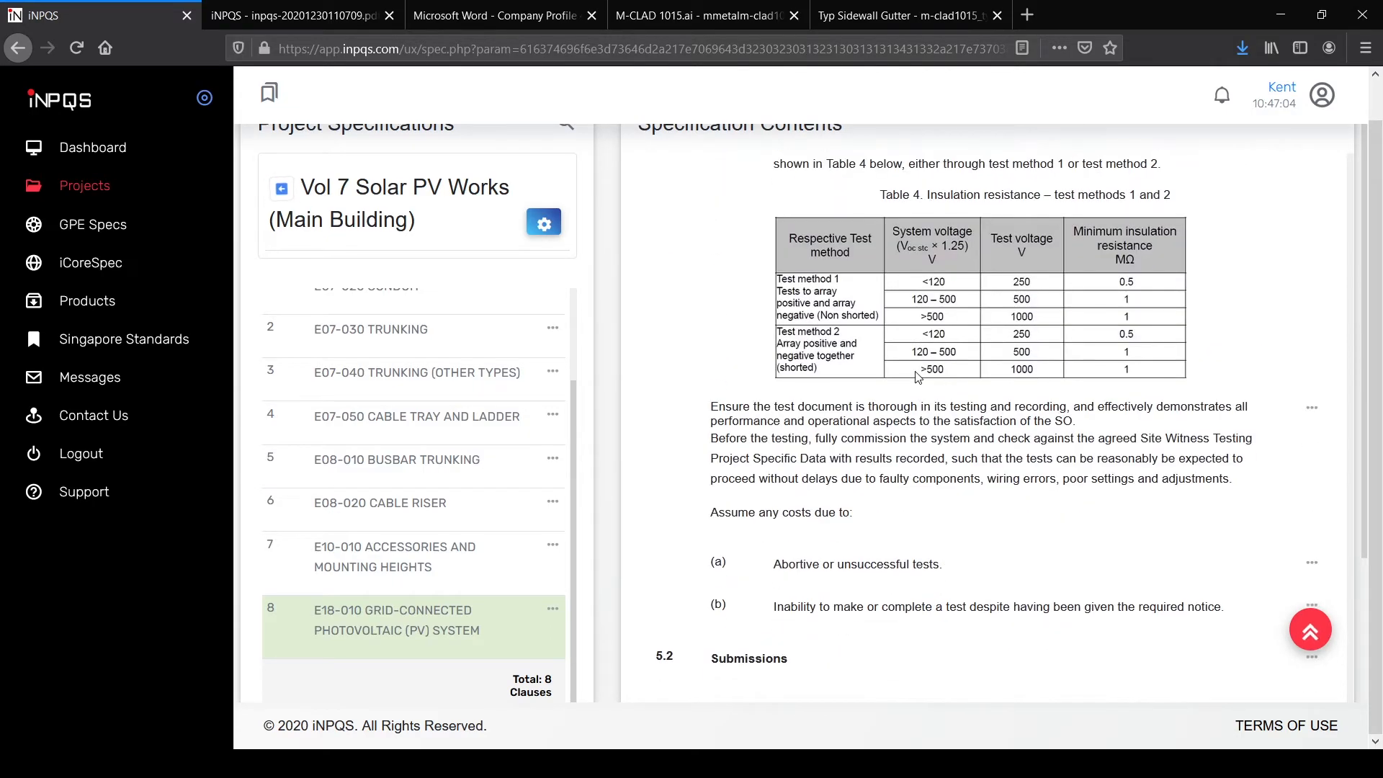
scroll(909, 378, "down", 4)
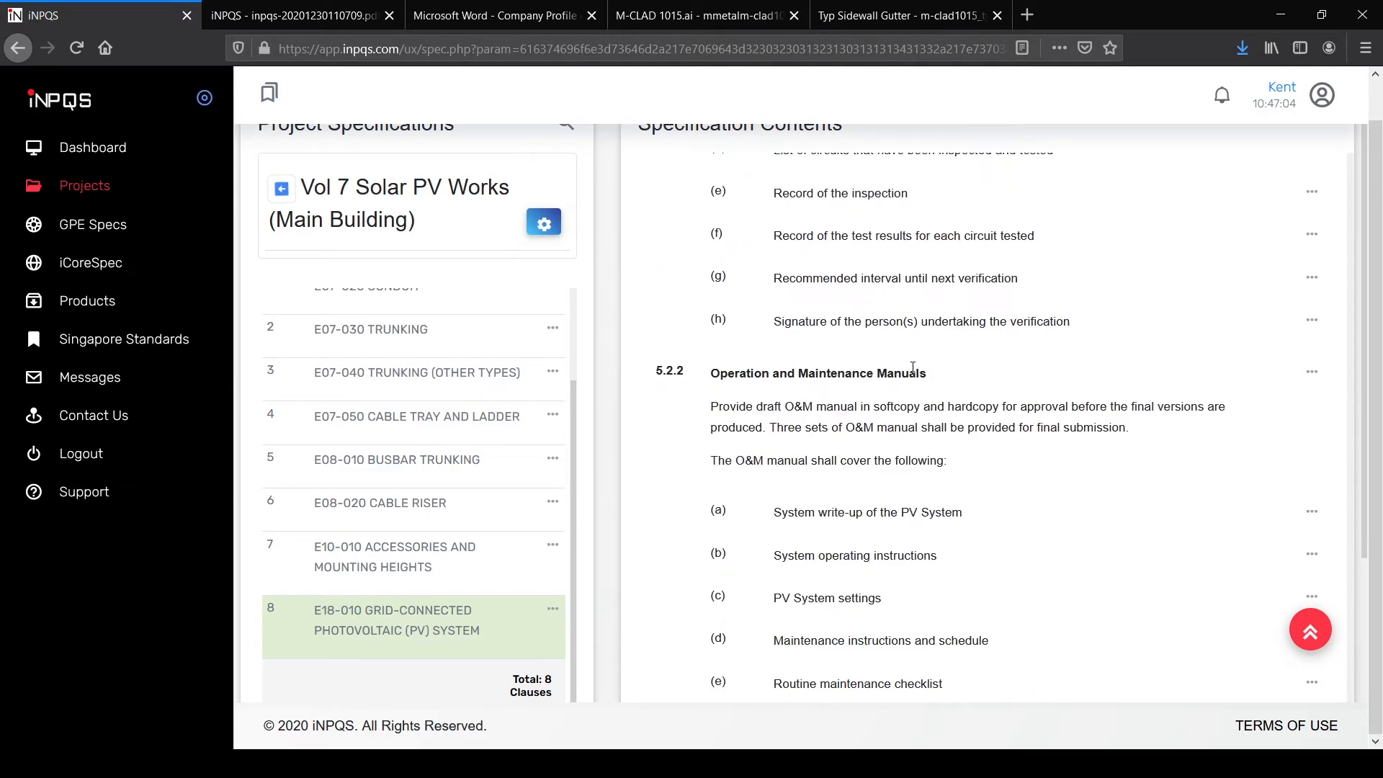
scroll(951, 386, "down", 4)
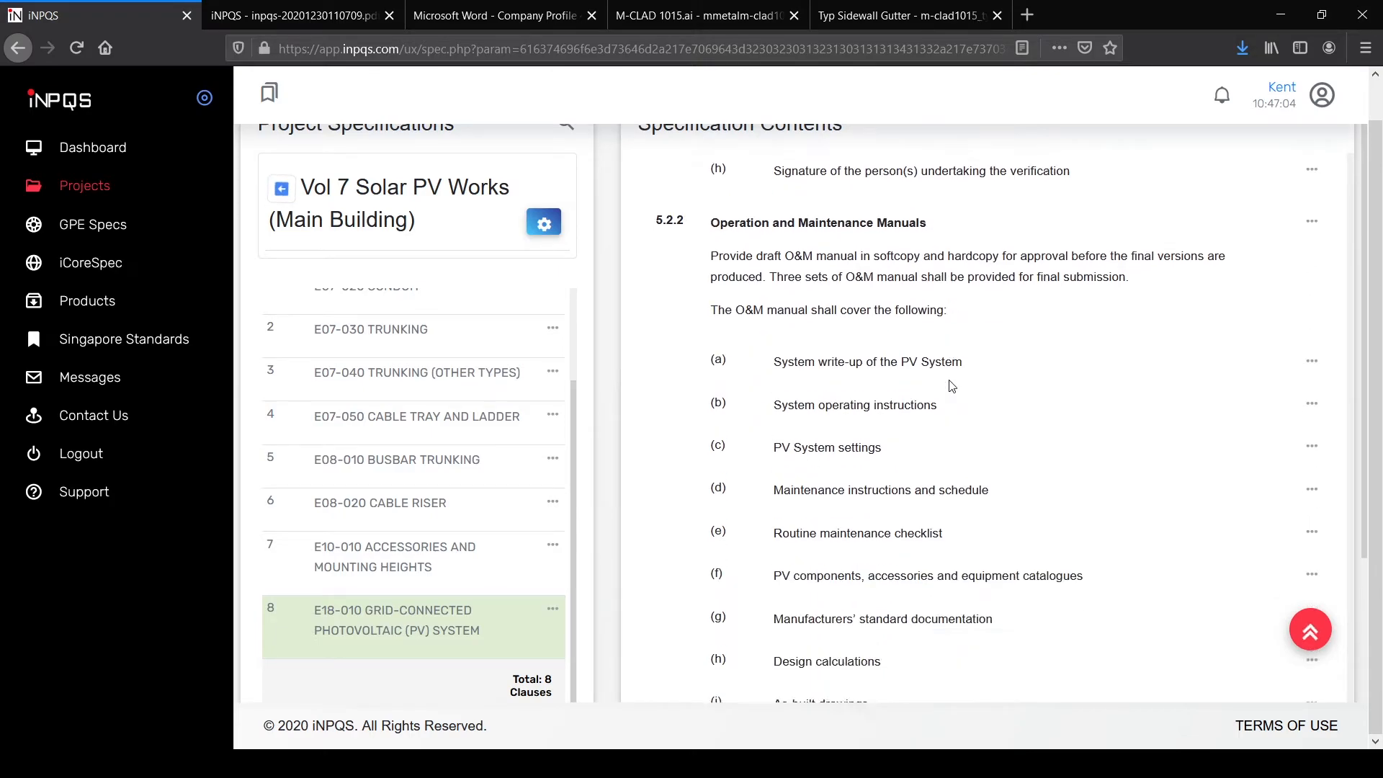
scroll(976, 401, "down", 6)
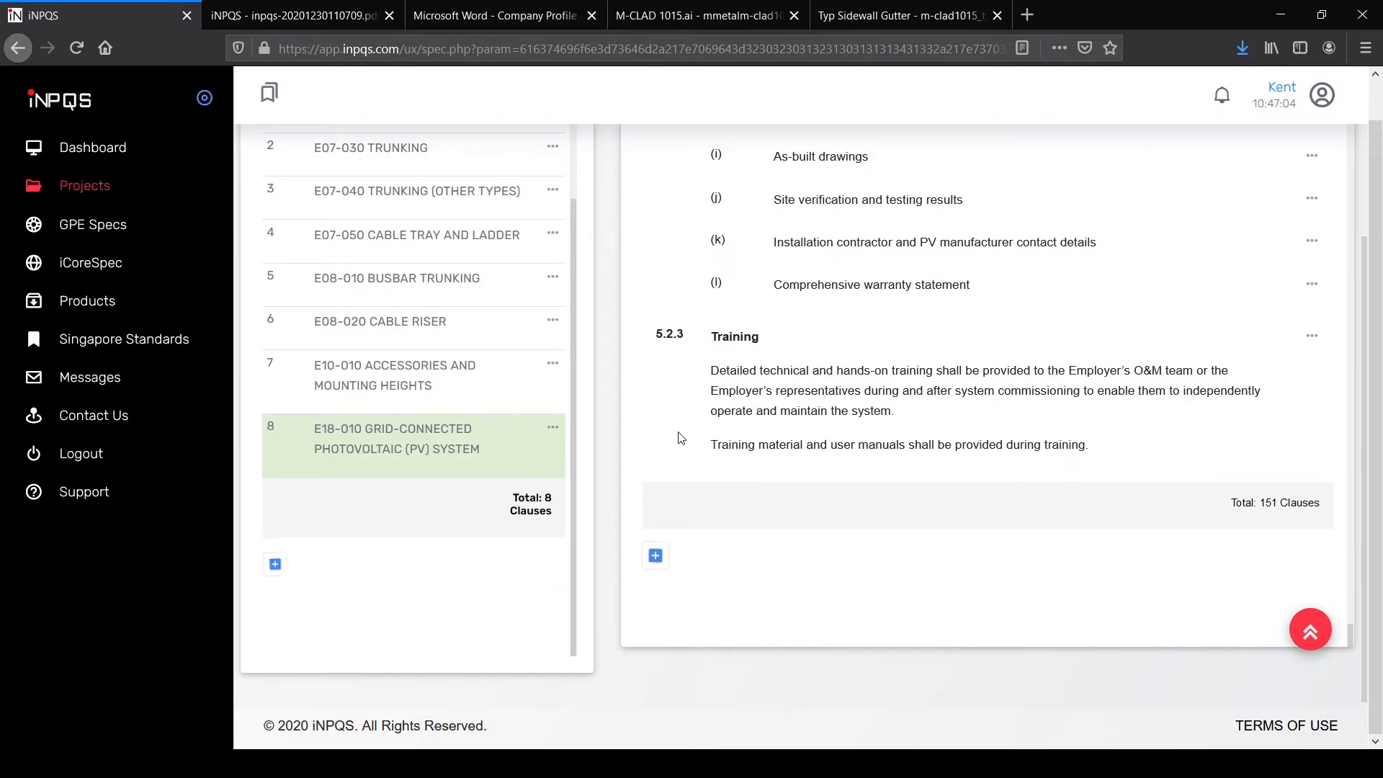
scroll(259, 281, "up", 4)
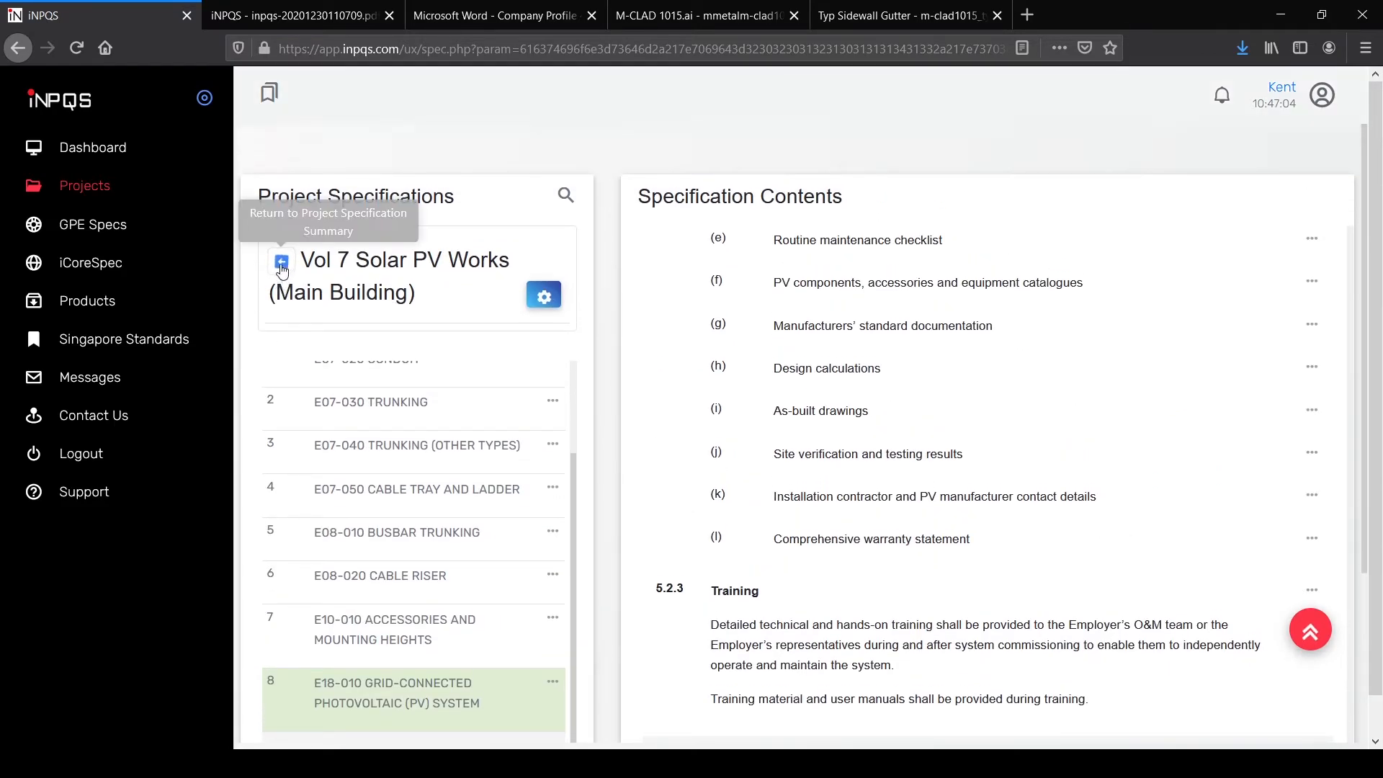
Step: Return to the SGDM002 project's spec list, opening and dismissing the Vol 7 options menu
left_click(282, 264)
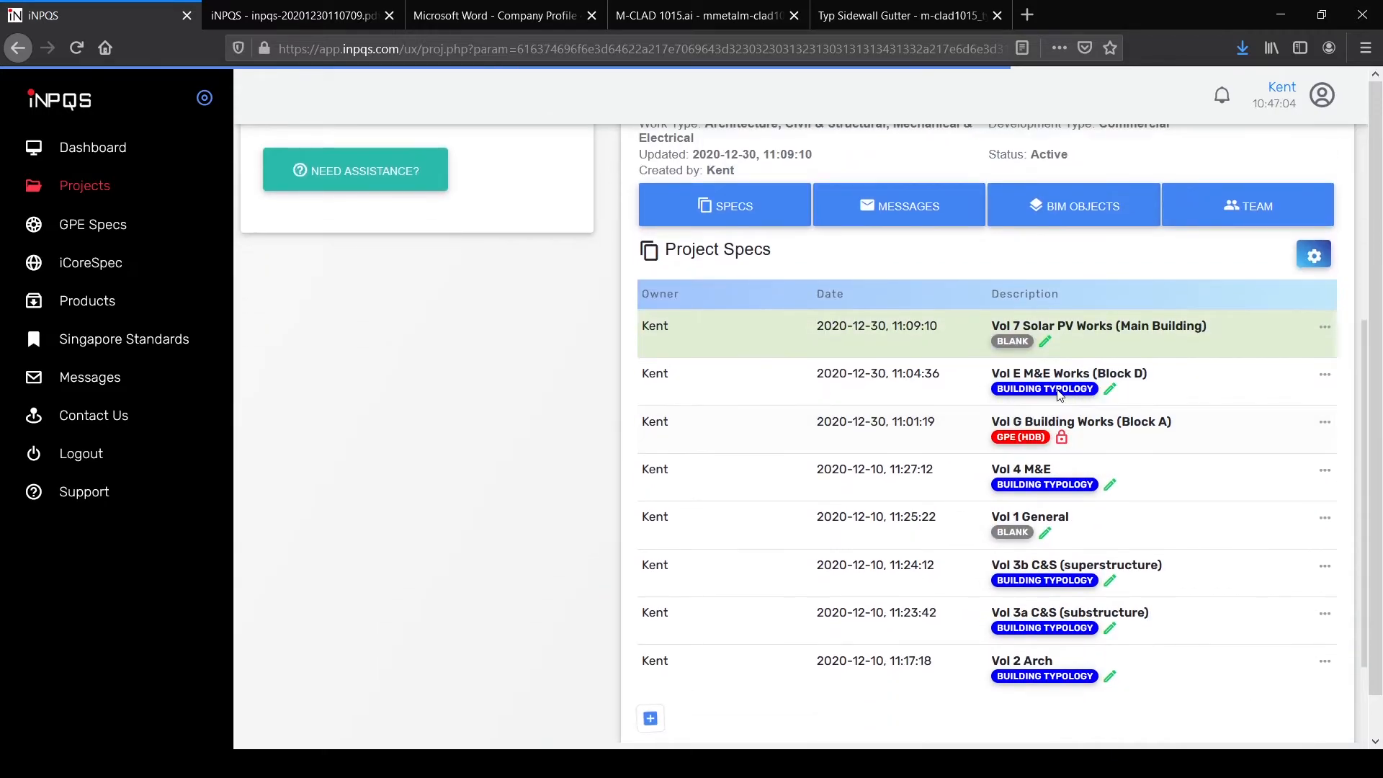
left_click(1325, 326)
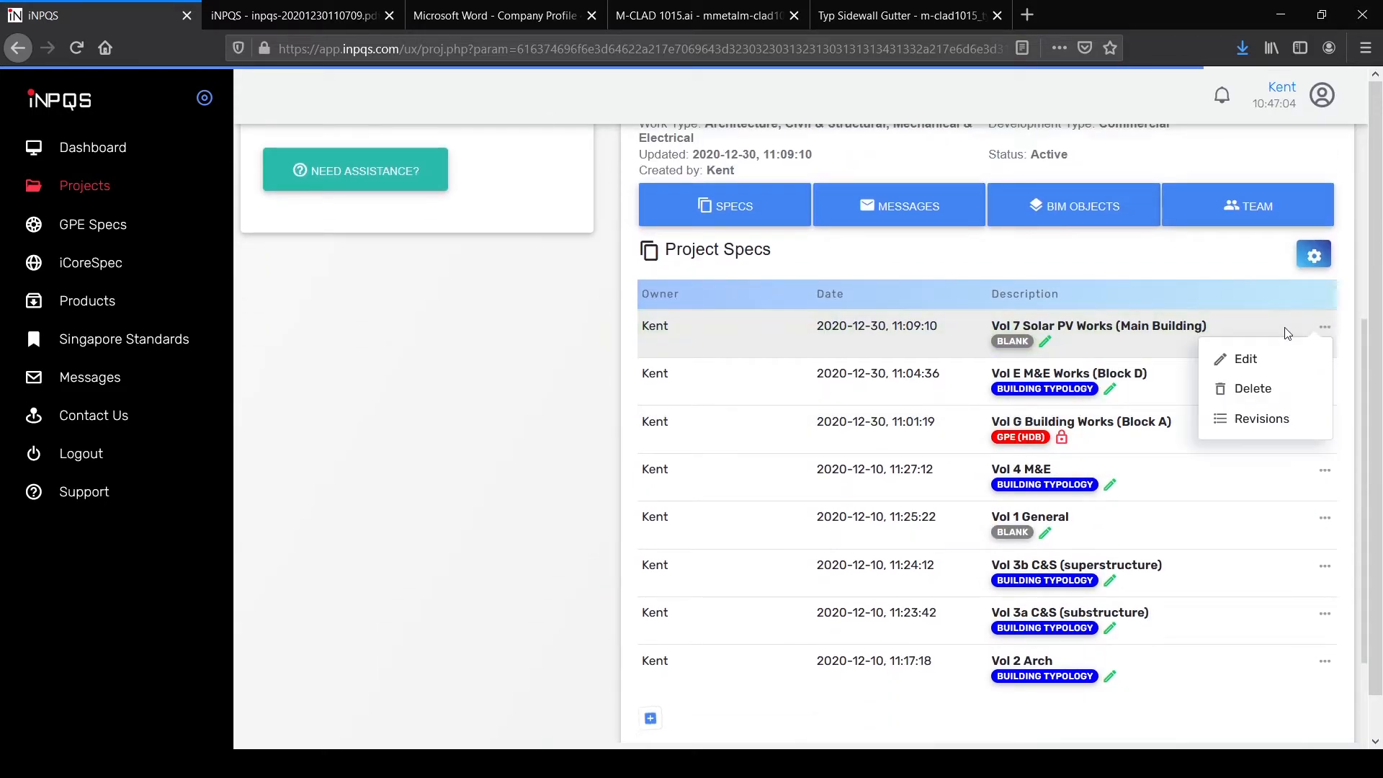
left_click(999, 710)
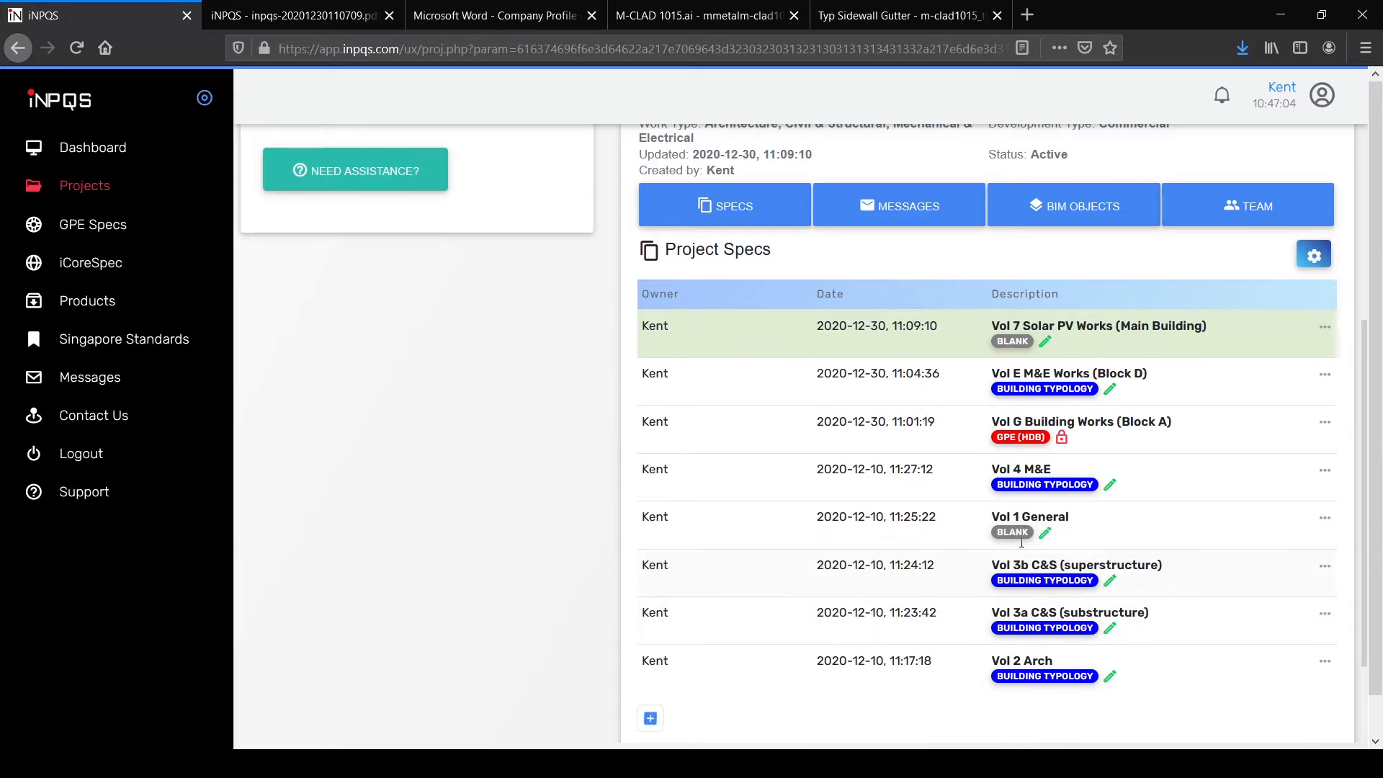
scroll(907, 473, "up", 3)
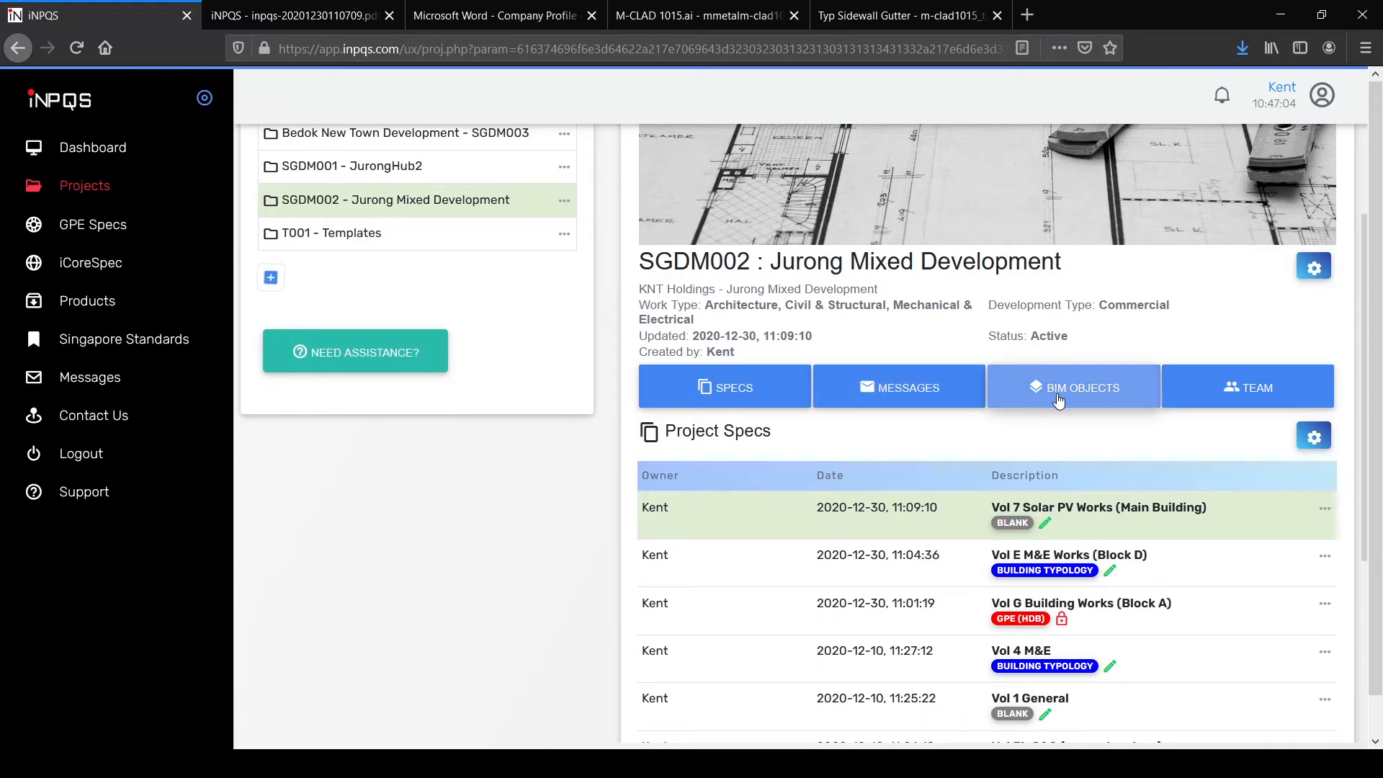
Step: Show the SGDM002 project's BIM objects, which list no uploads
left_click(1057, 400)
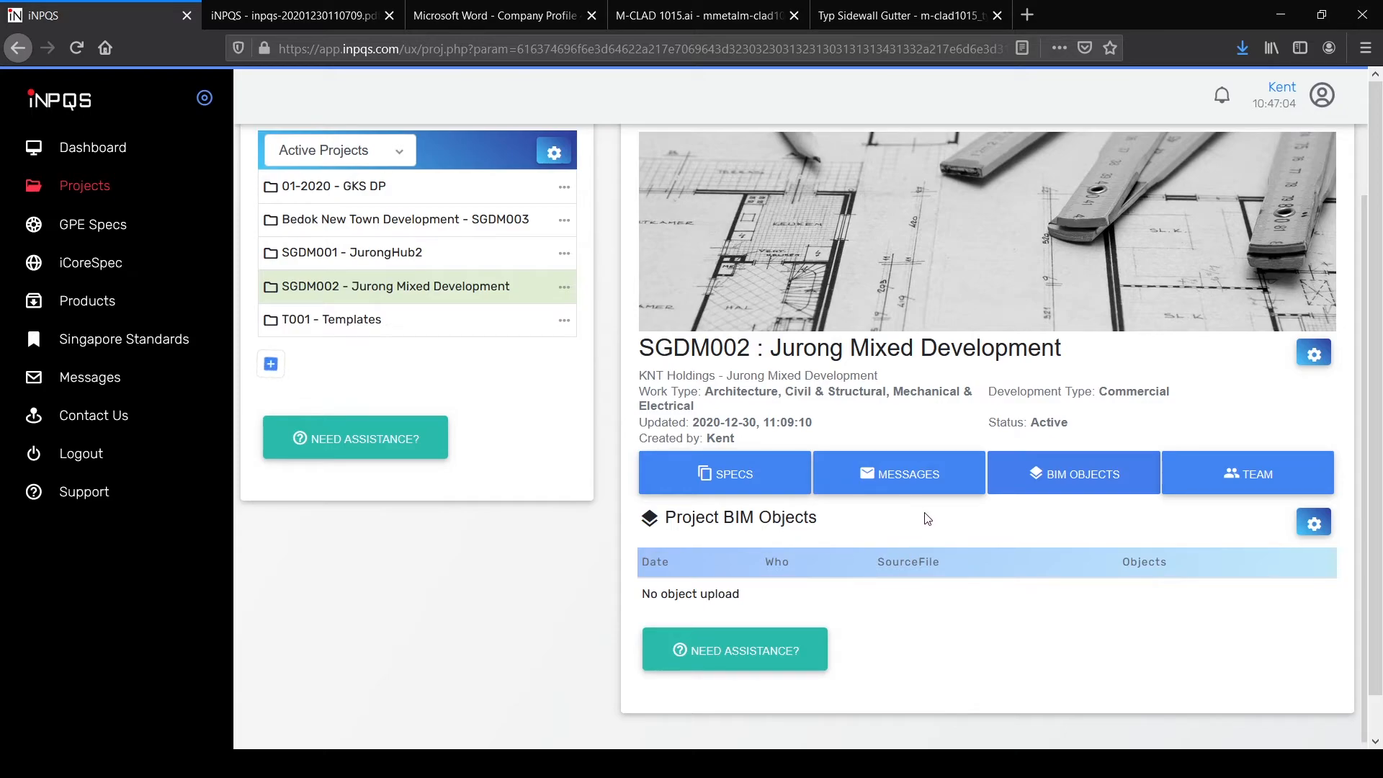
Step: Read the General/Technical Support guide, then bring up the Revit Plugin's SETUP-INPQS-V1-00-20201125.ZIP download
left_click(75, 497)
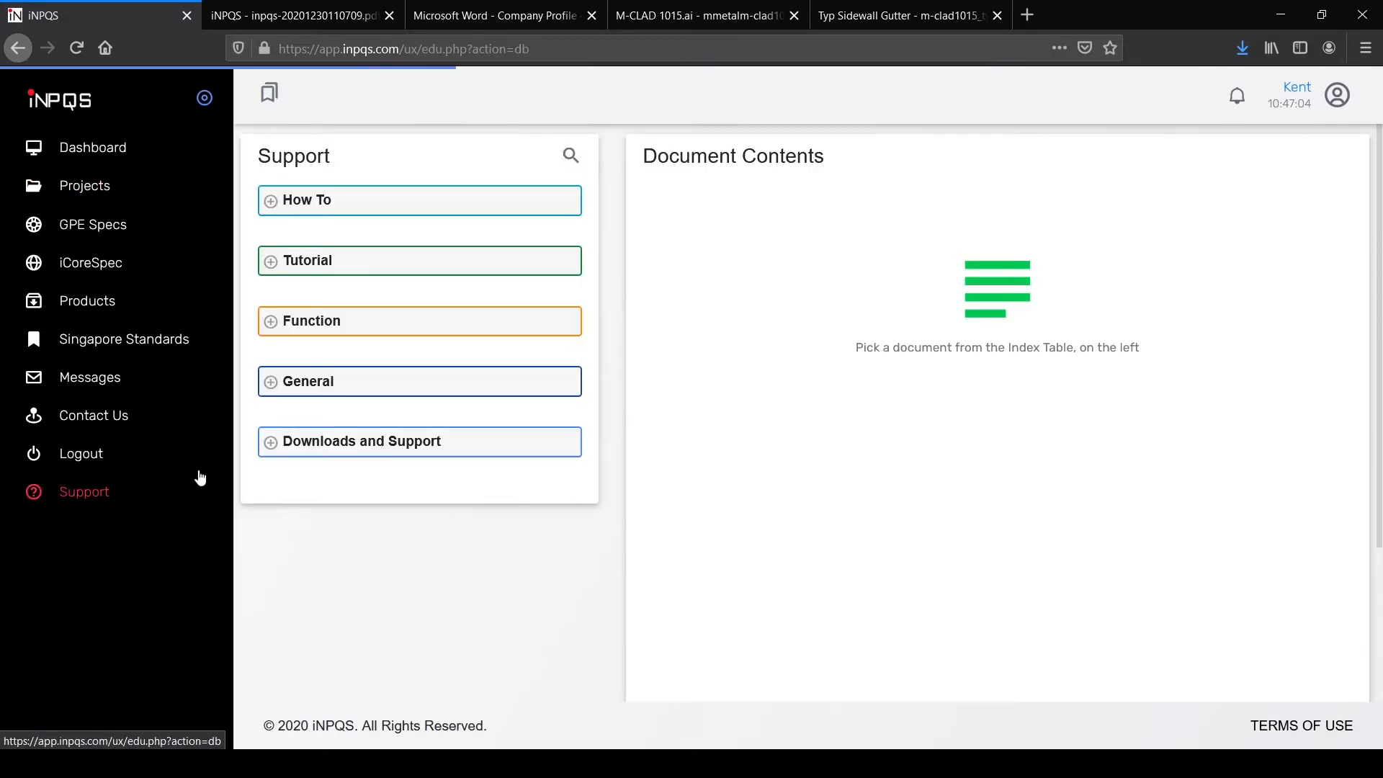
left_click(271, 442)
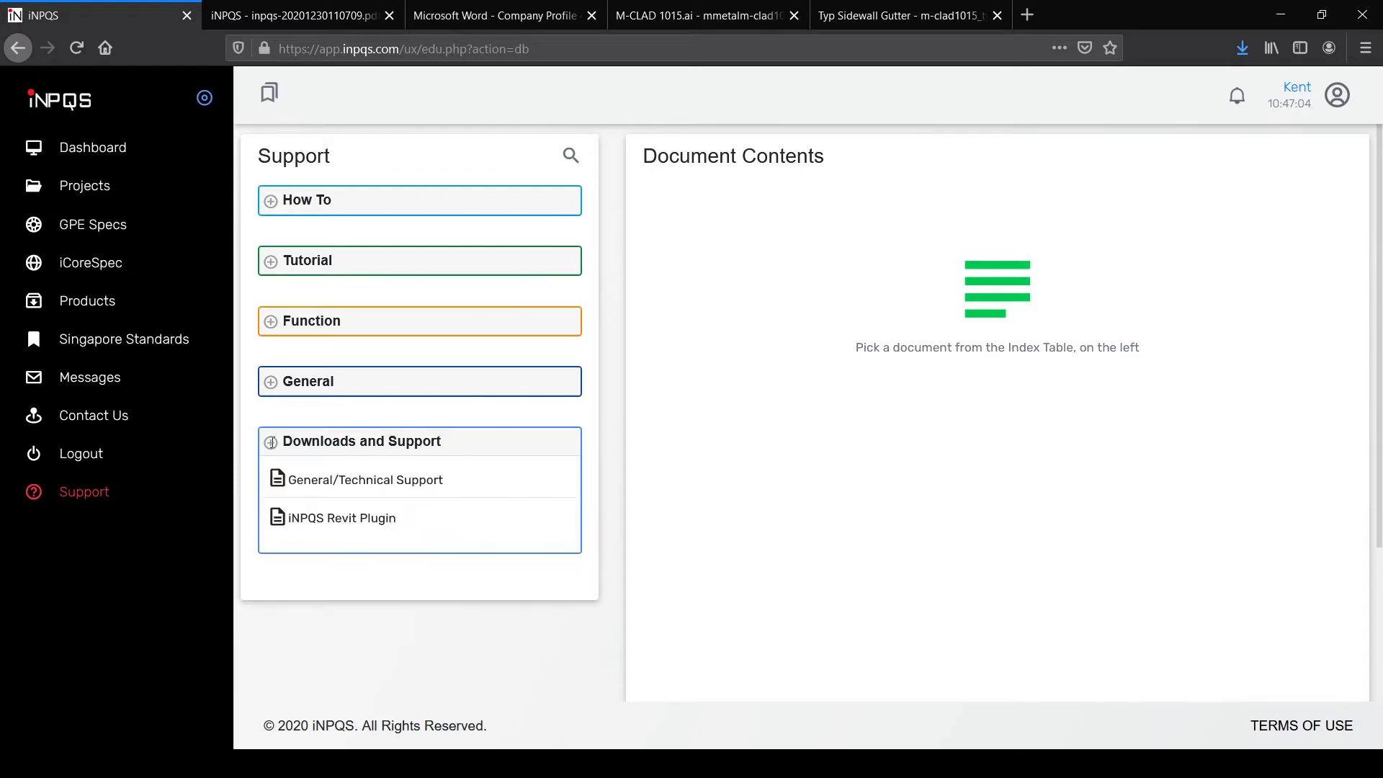
left_click(339, 516)
left_click(358, 481)
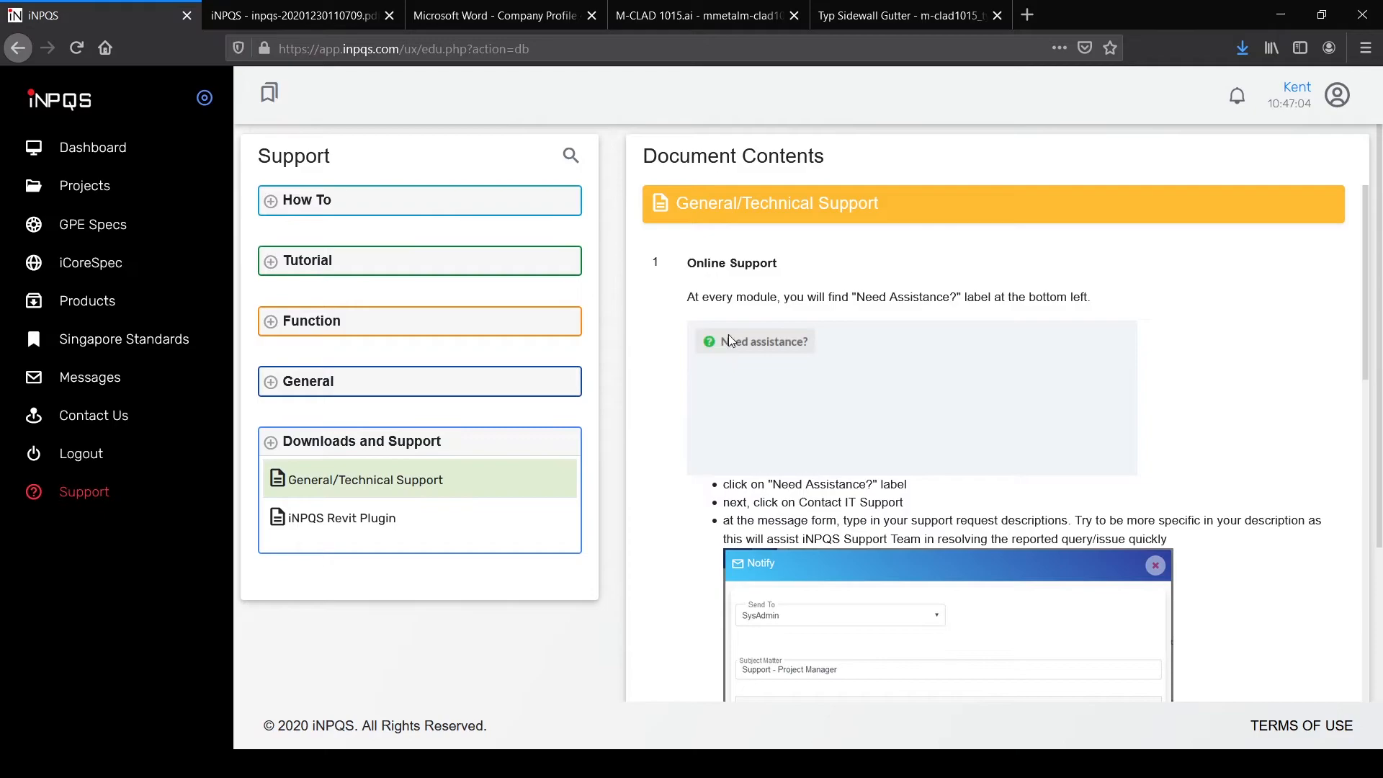
scroll(884, 344, "down", 2)
scroll(933, 320, "down", 2)
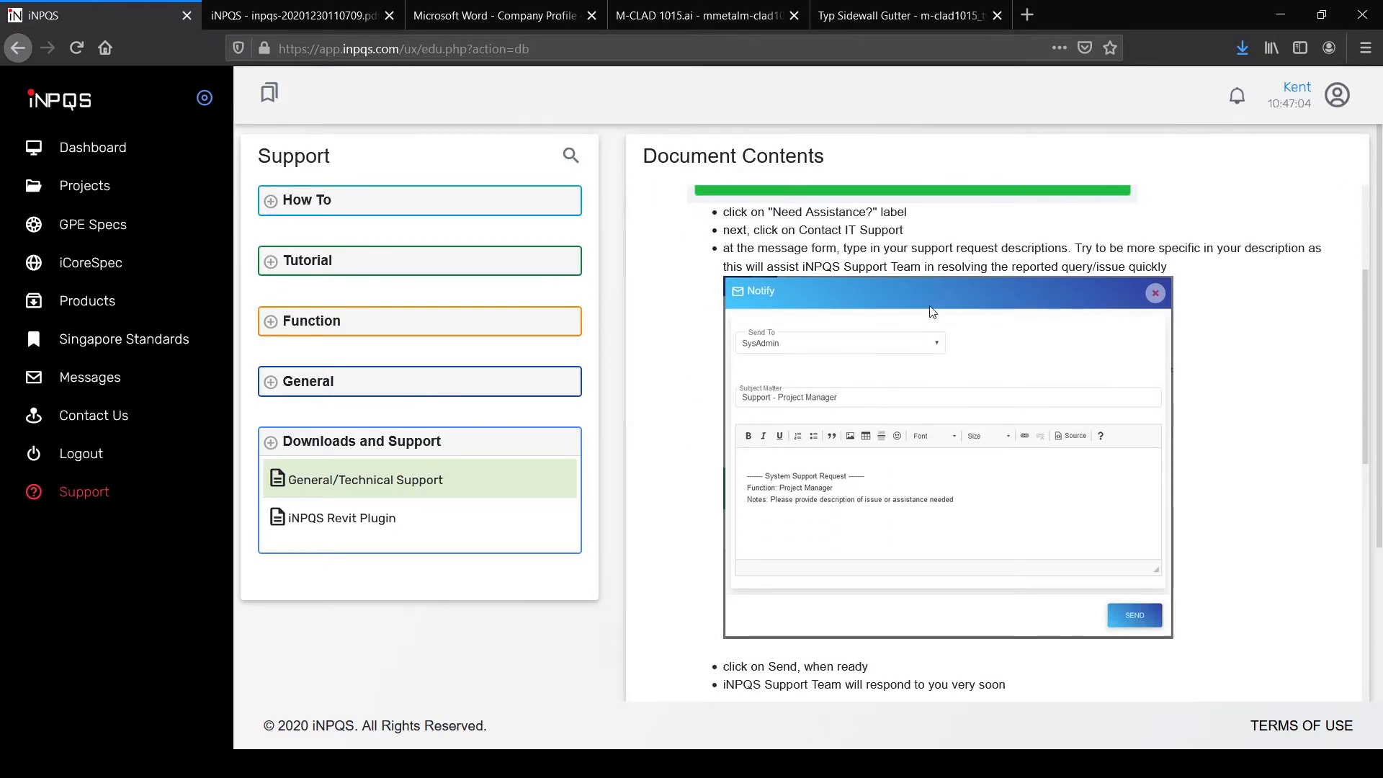
scroll(933, 320, "down", 5)
scroll(900, 414, "down", 10)
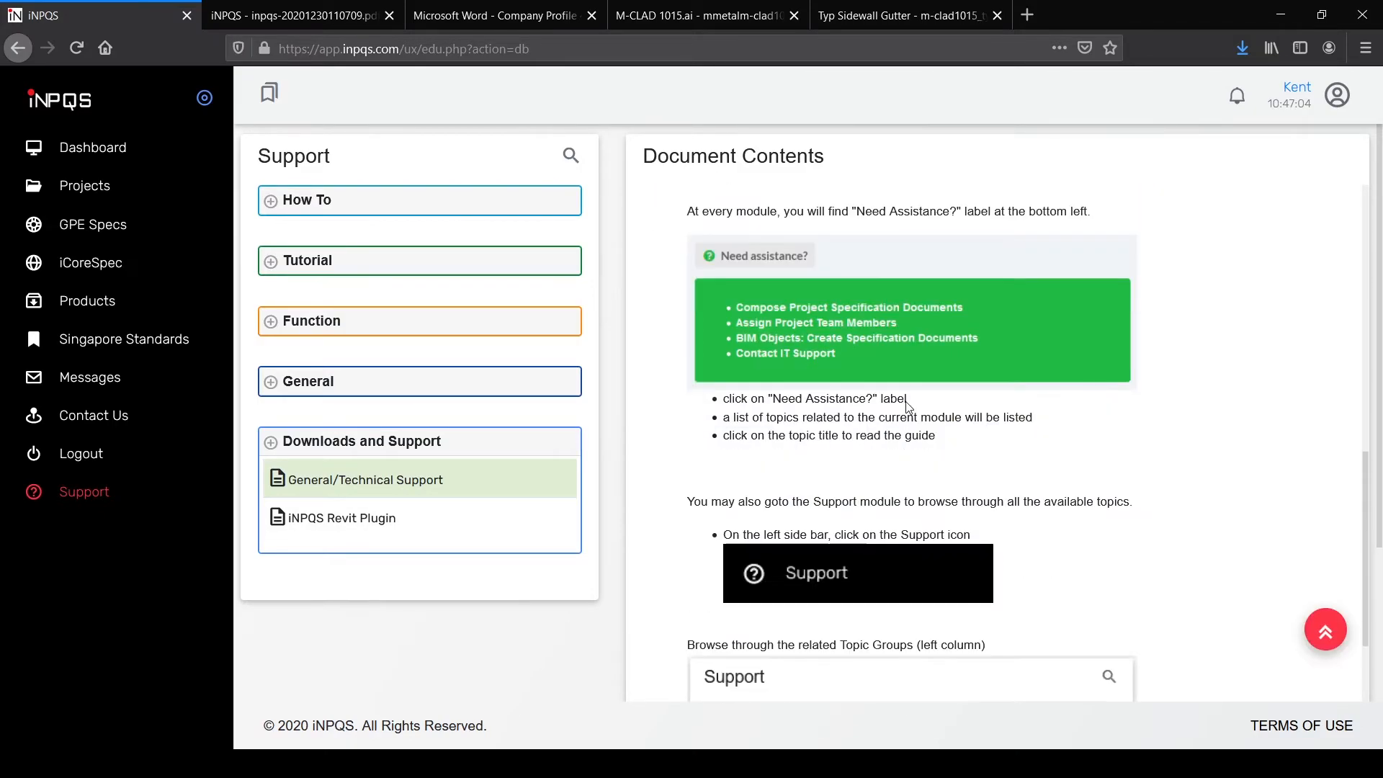
scroll(791, 404, "down", 3)
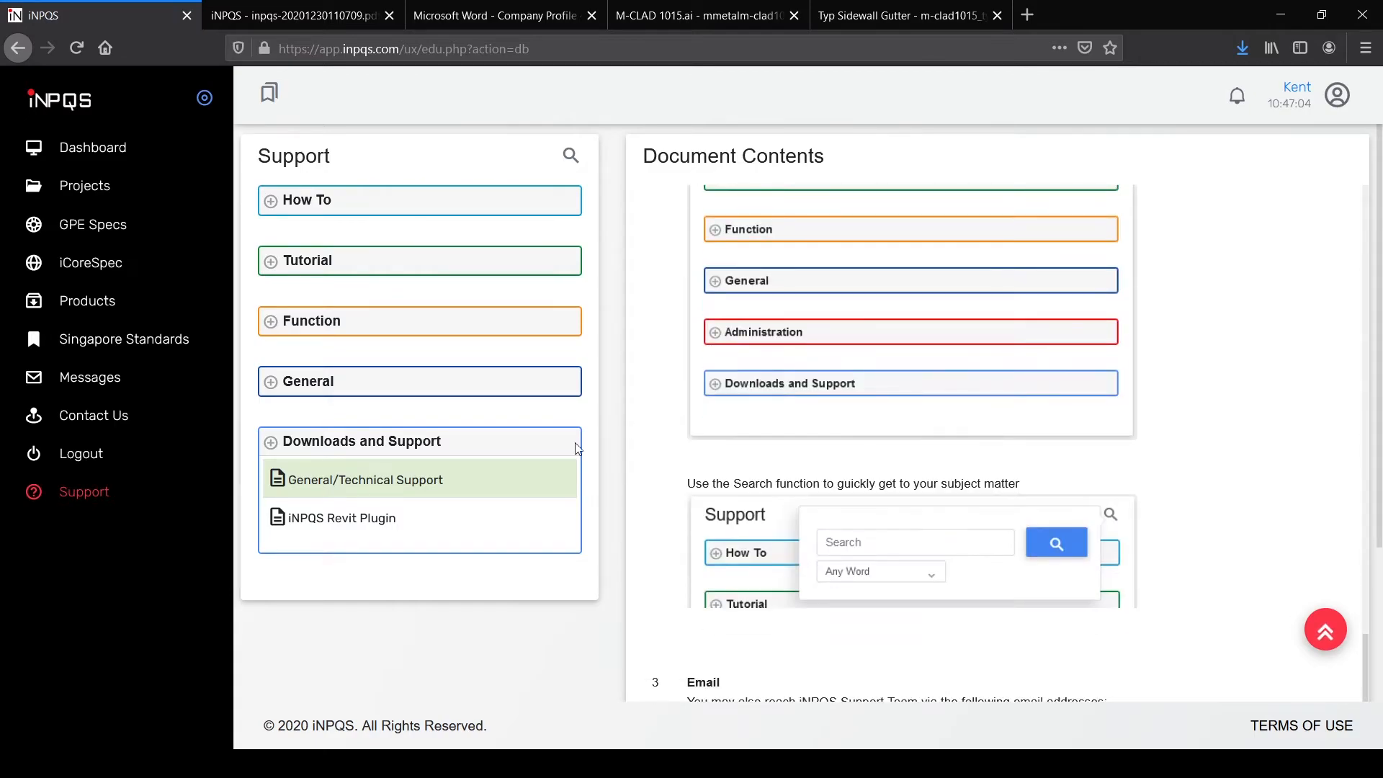
left_click(352, 520)
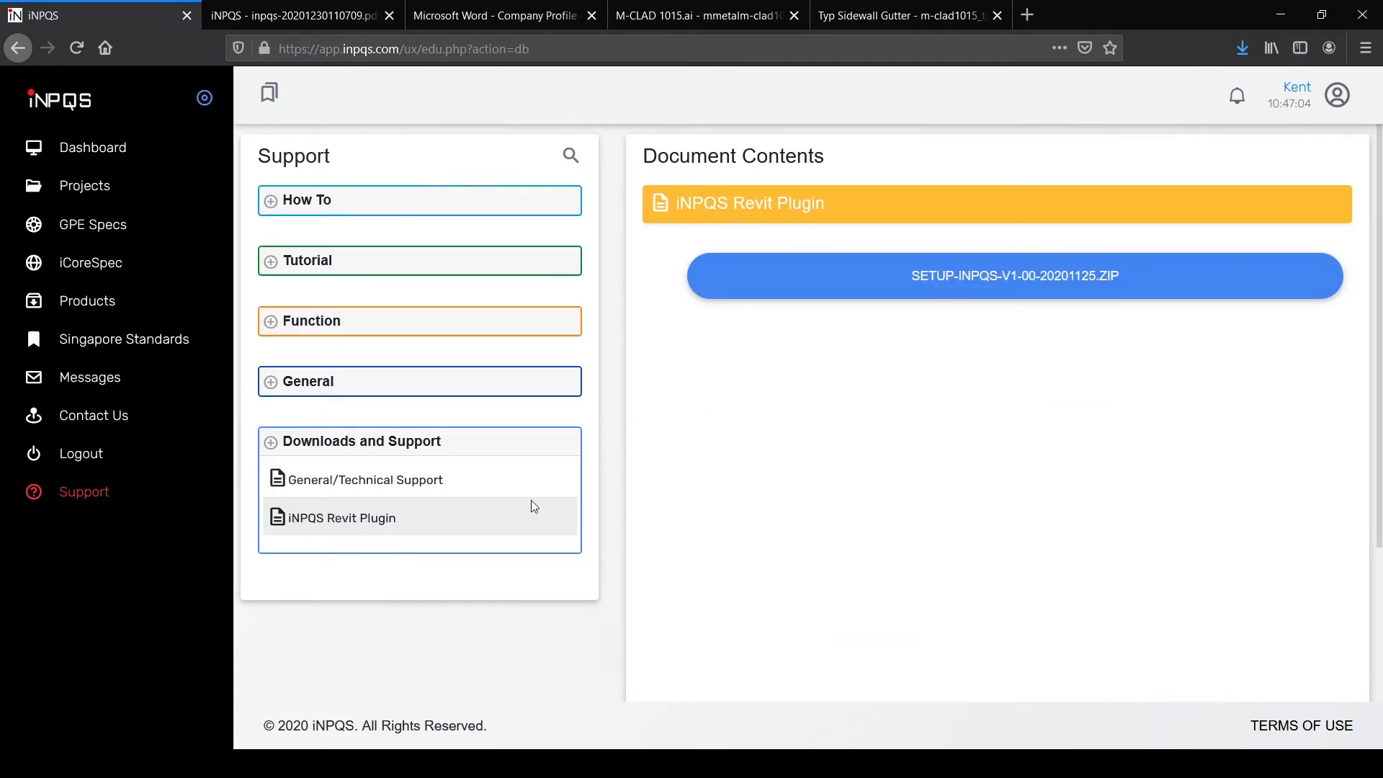
left_click(1048, 289)
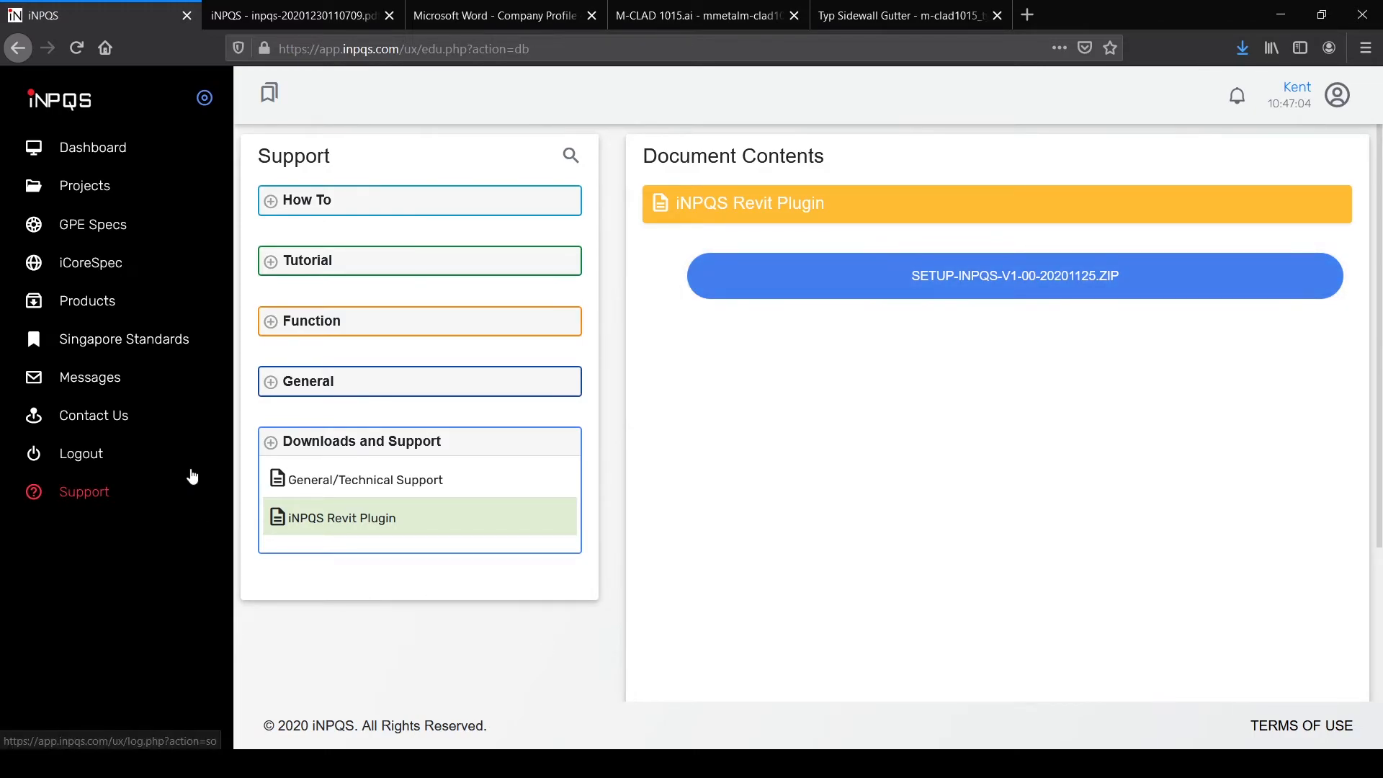
Step: Read the inbox's Project milestone and Meeting for GKS DP messages
left_click(110, 390)
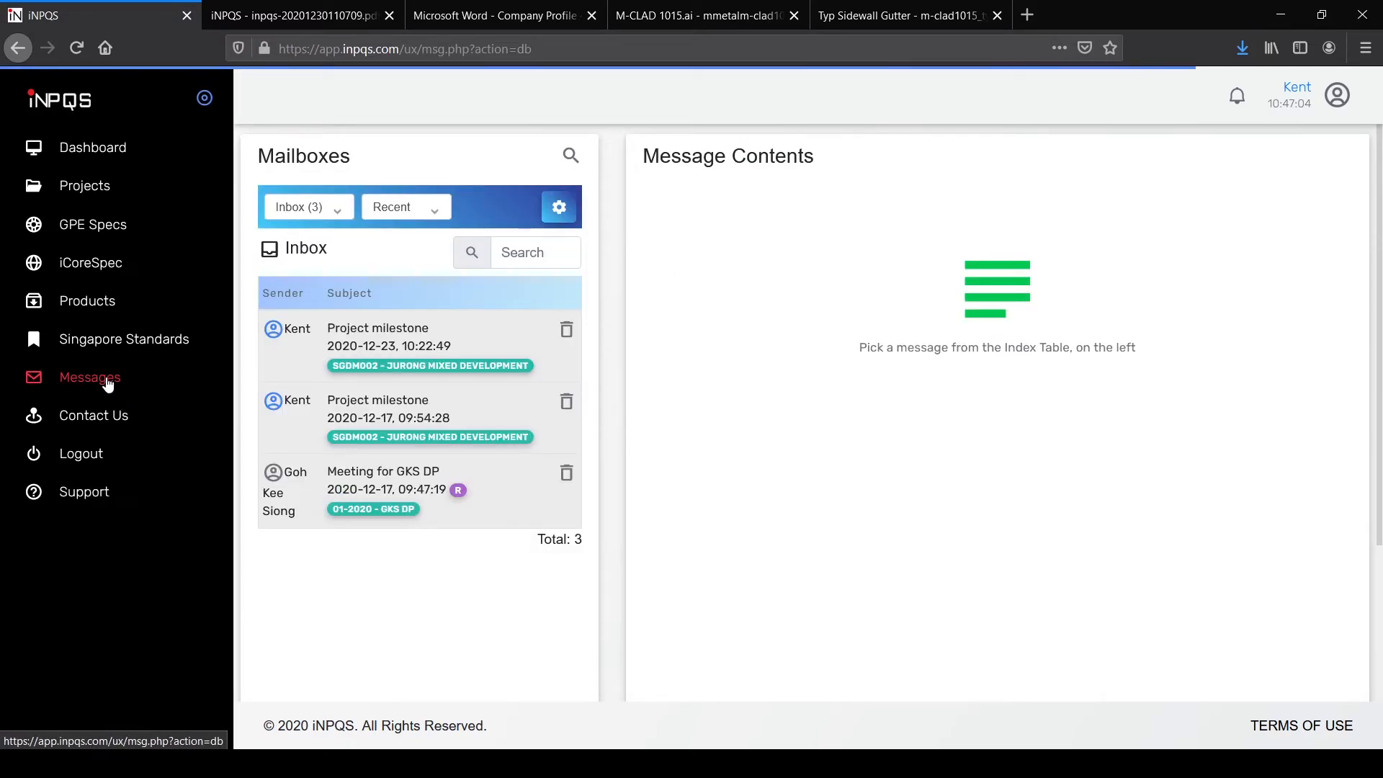
left_click(495, 328)
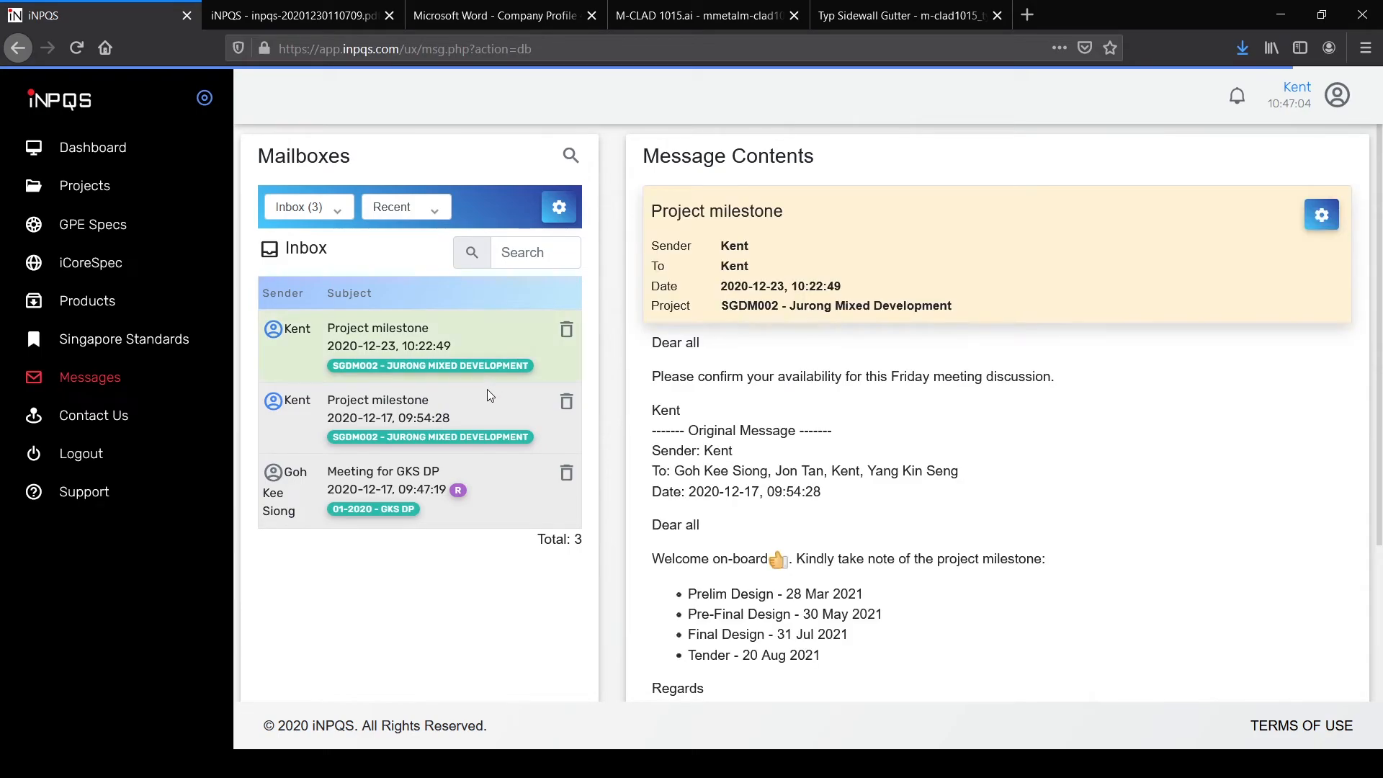
left_click(486, 403)
left_click(486, 481)
left_click(479, 407)
left_click(446, 337)
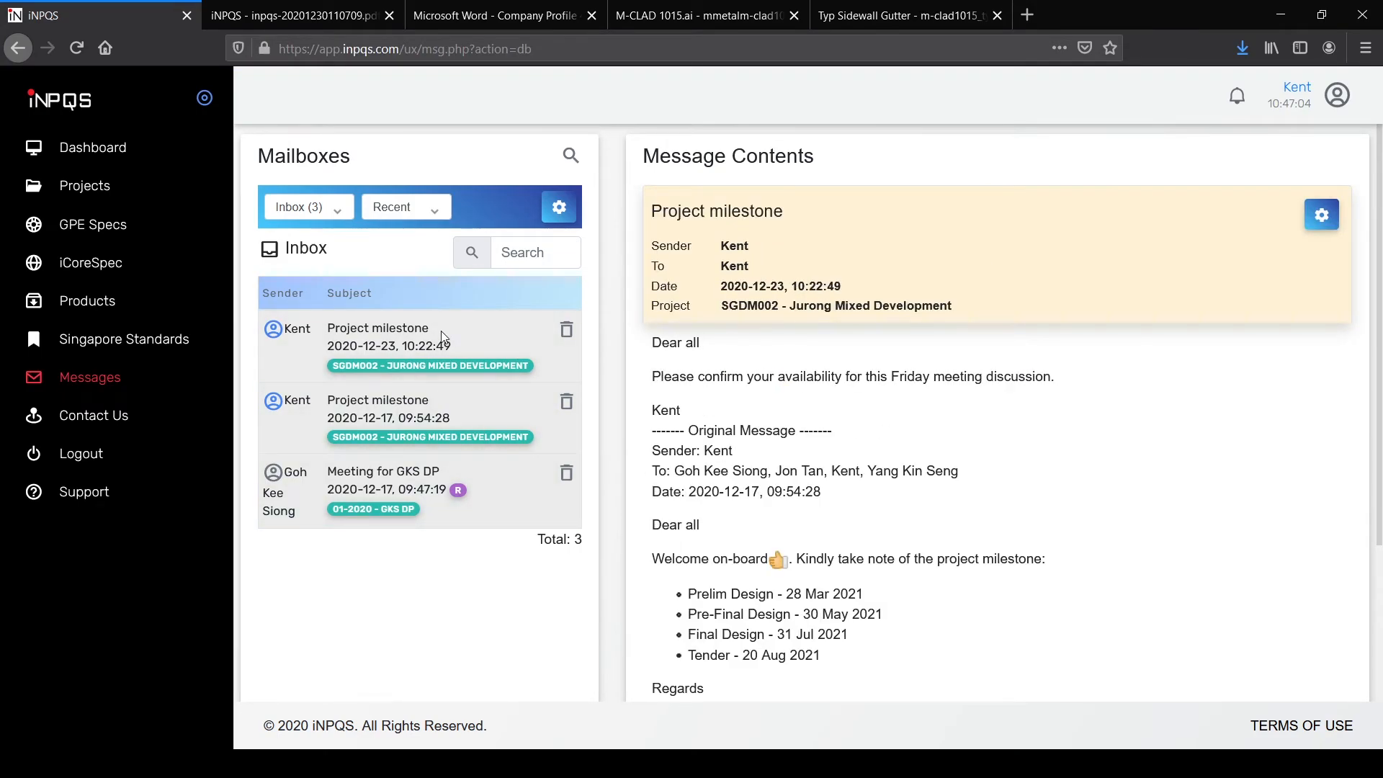
Step: View the SGDM002 Jurong Mixed Development project's messages, then return to the full inbox
left_click(82, 191)
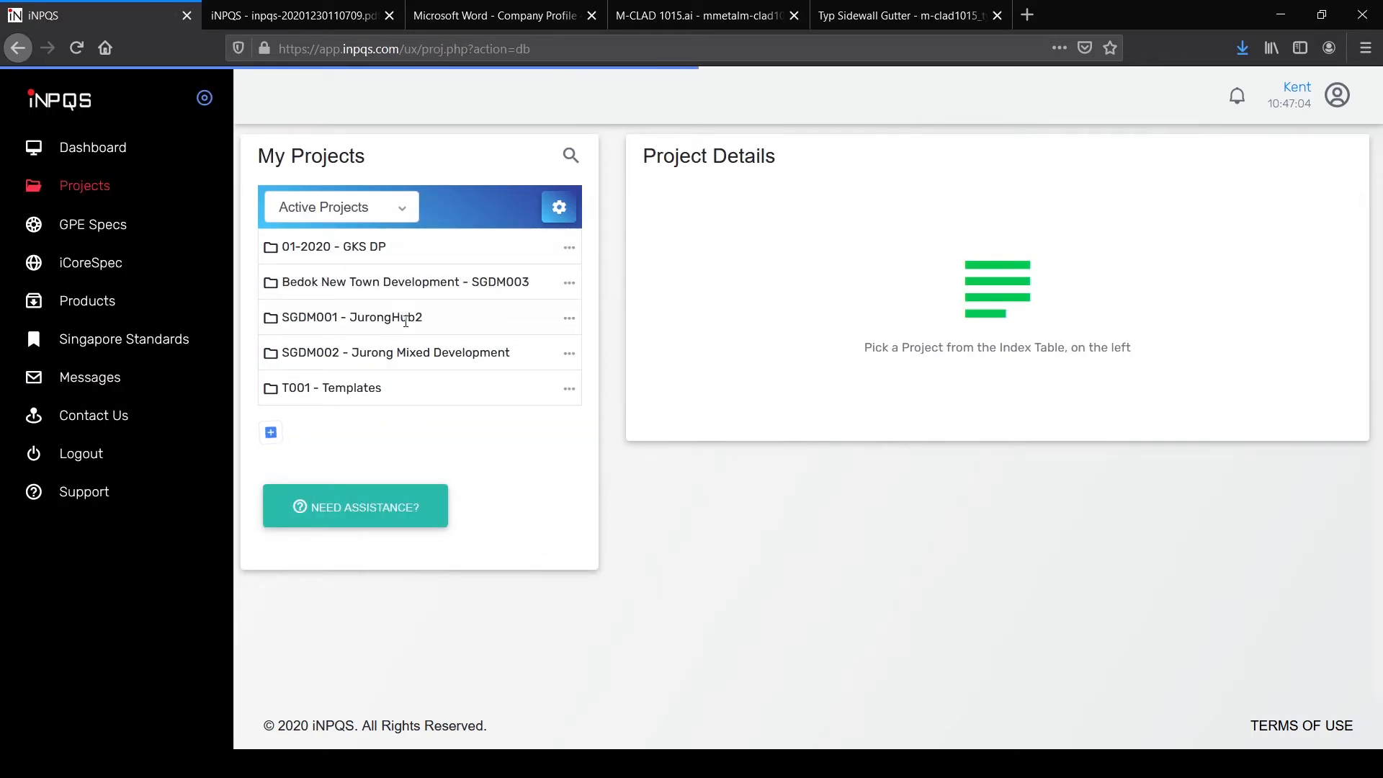
left_click(407, 352)
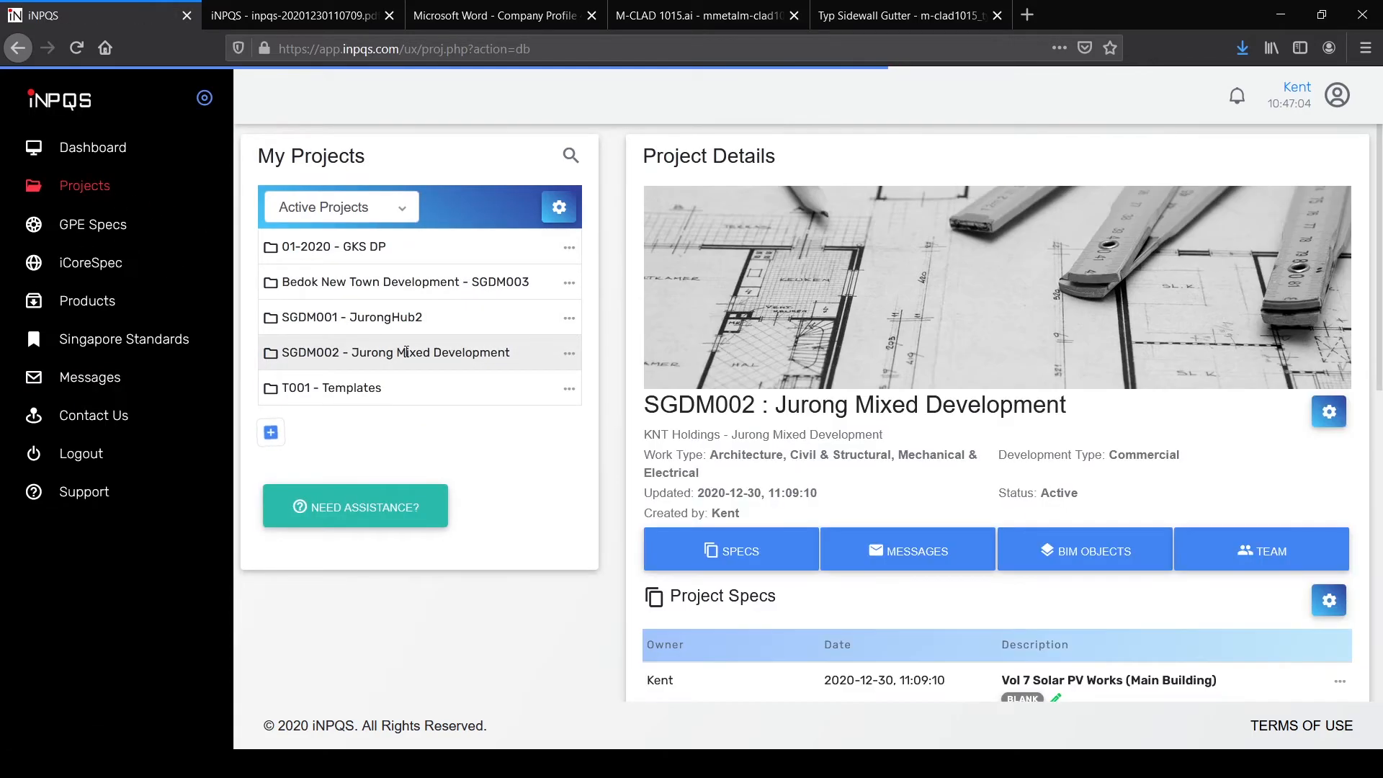
left_click(929, 551)
scroll(1003, 598, "down", 3)
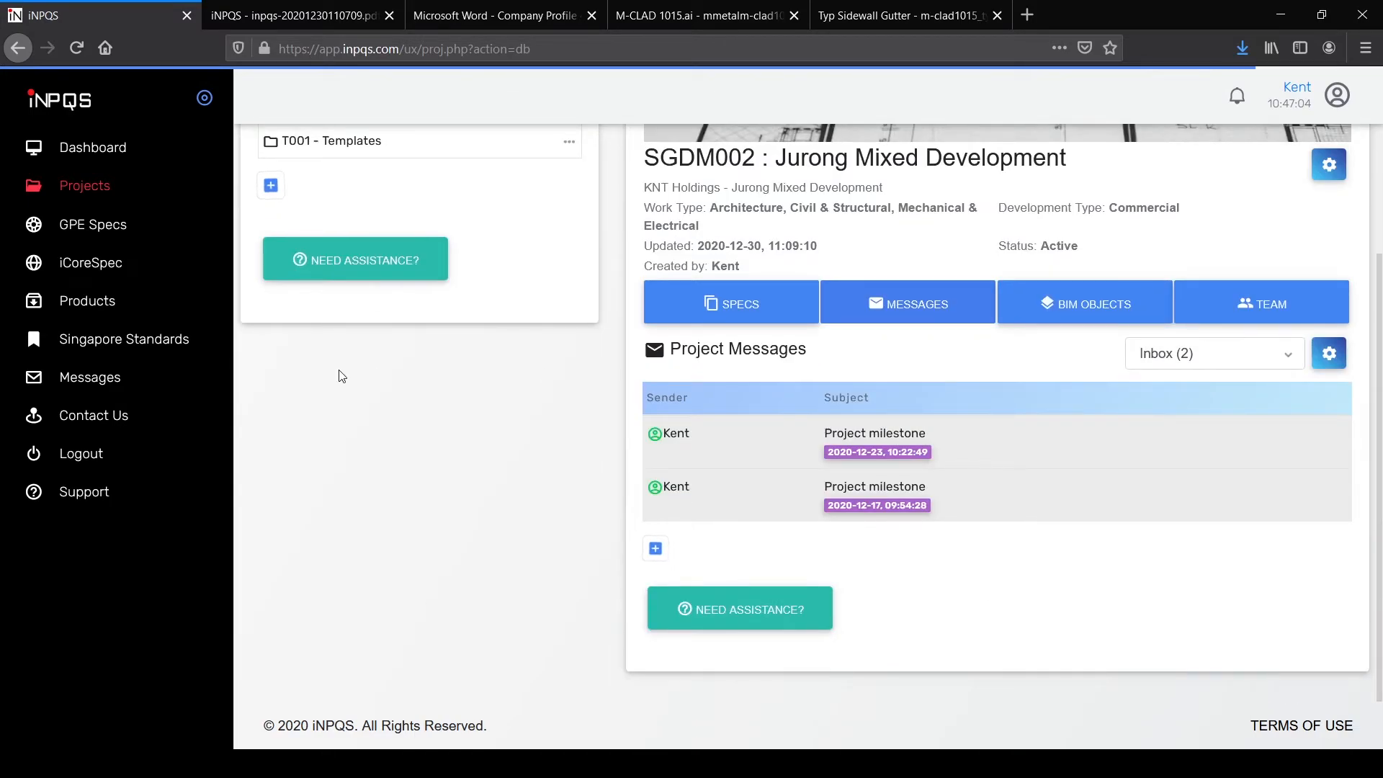
left_click(99, 384)
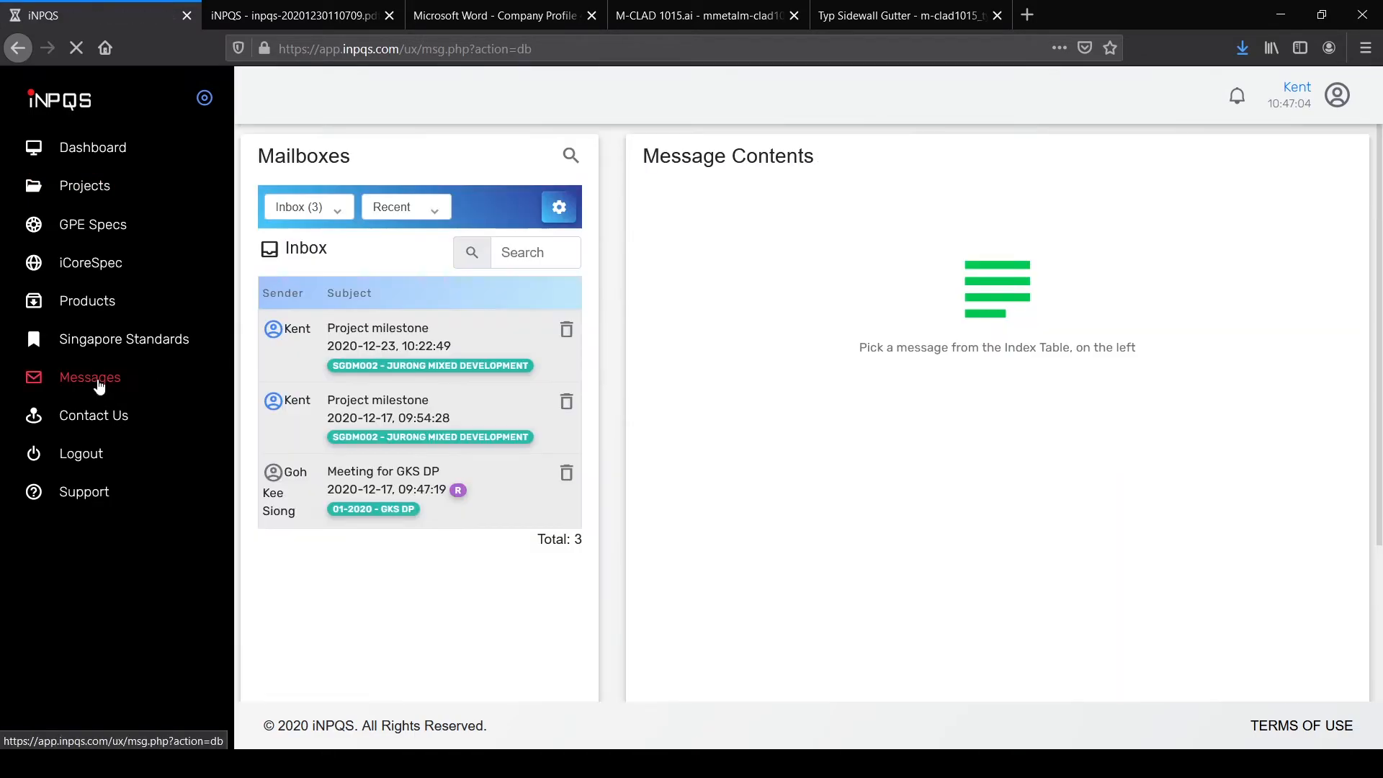
Step: View the Contact Us details, form and map, then go back to Support
left_click(119, 425)
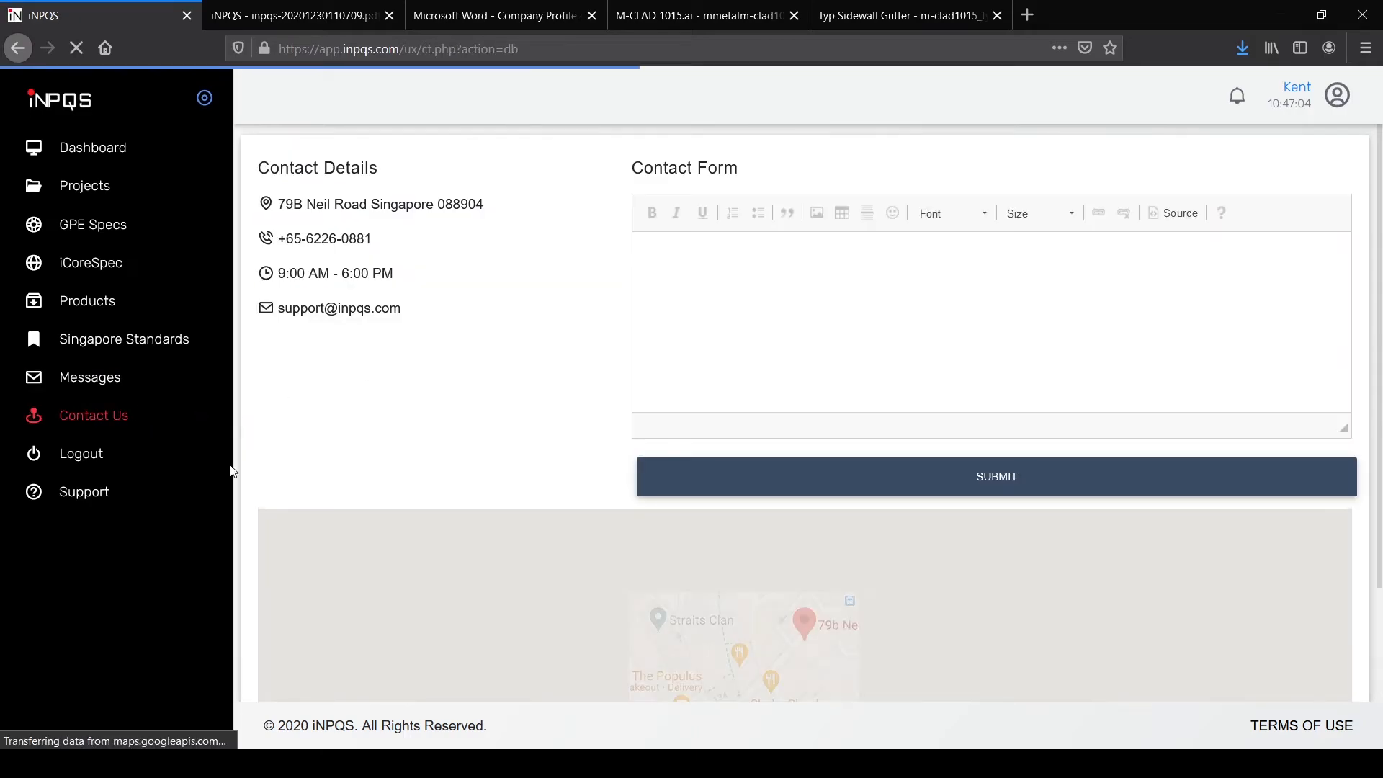
scroll(494, 373, "down", 3)
scroll(494, 373, "up", 3)
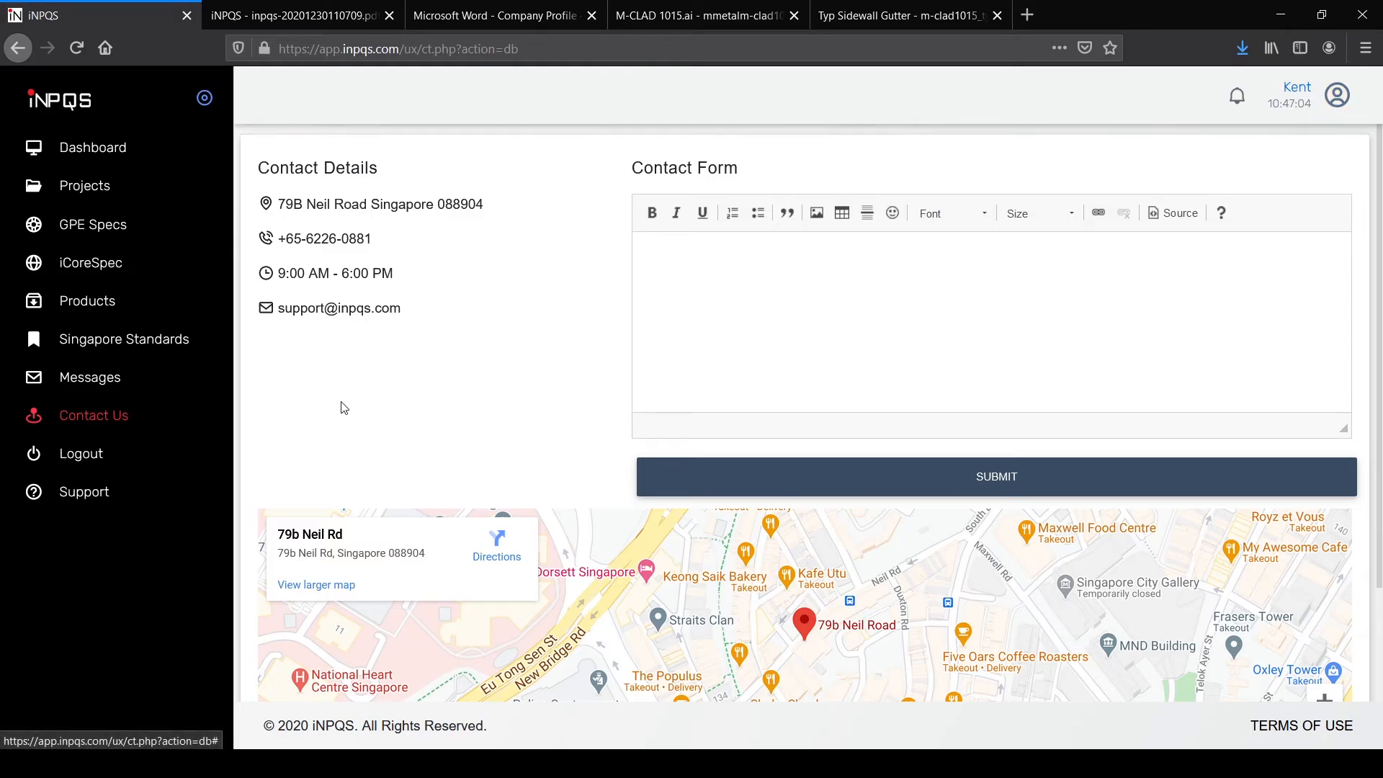
left_click(85, 493)
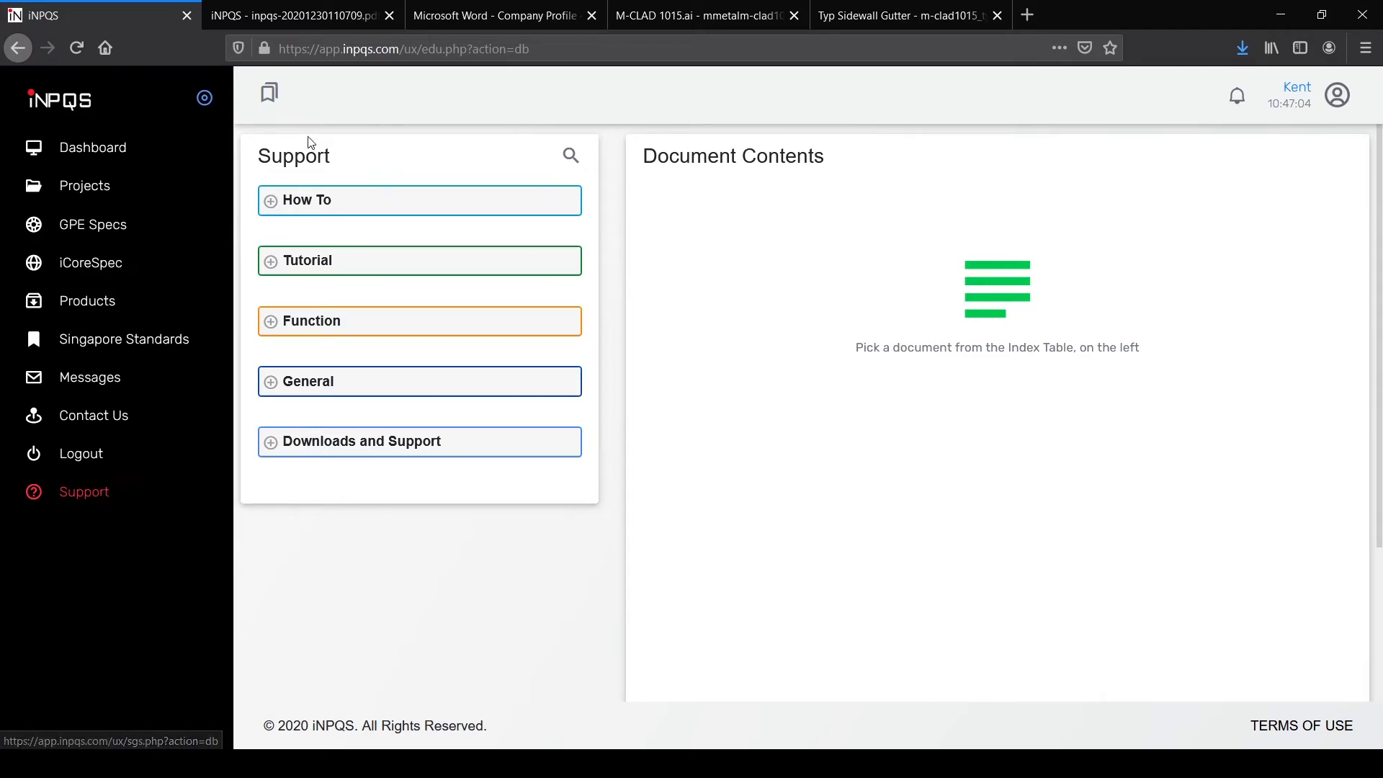
Step: Read the How To guides on Standard Templates Browsing and BIM Objects: Tagging and Syncing
left_click(271, 201)
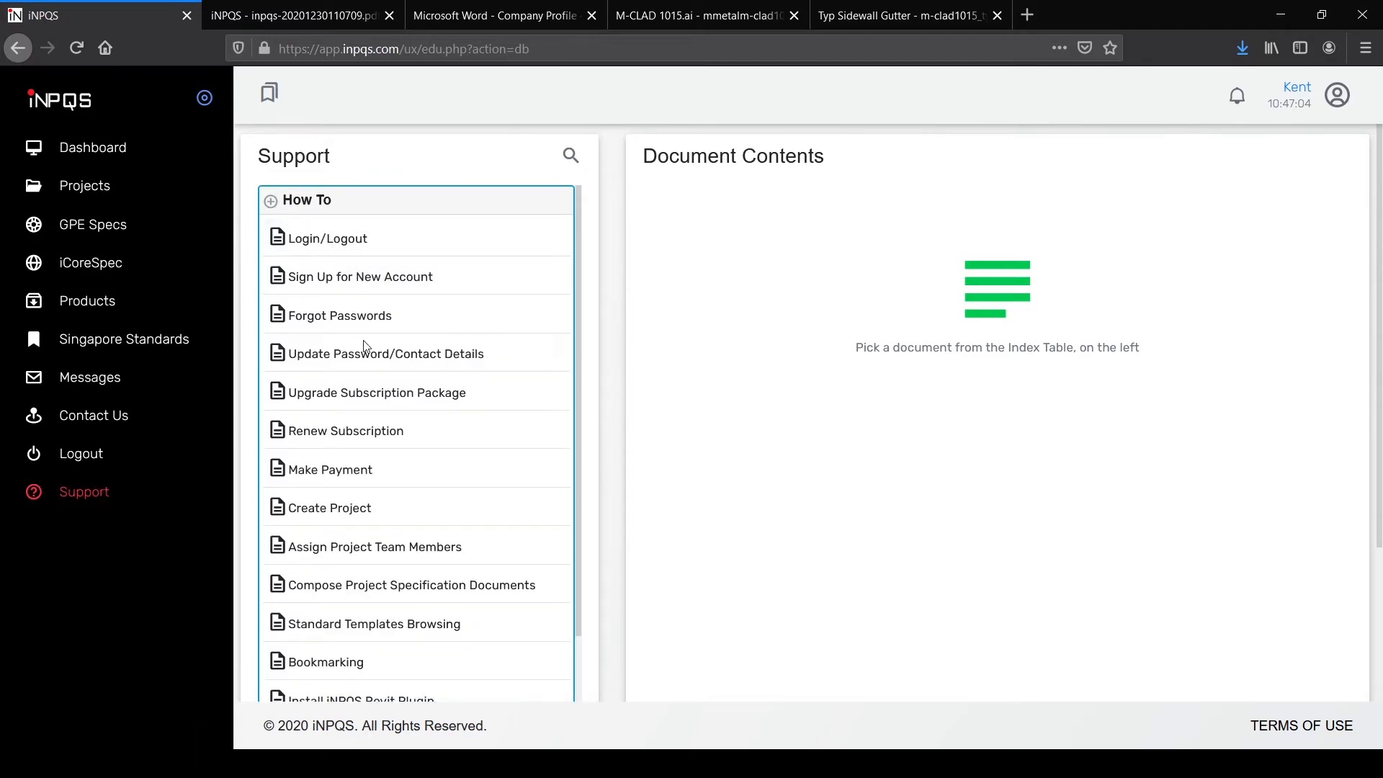
scroll(360, 353, "down", 4)
left_click(348, 364)
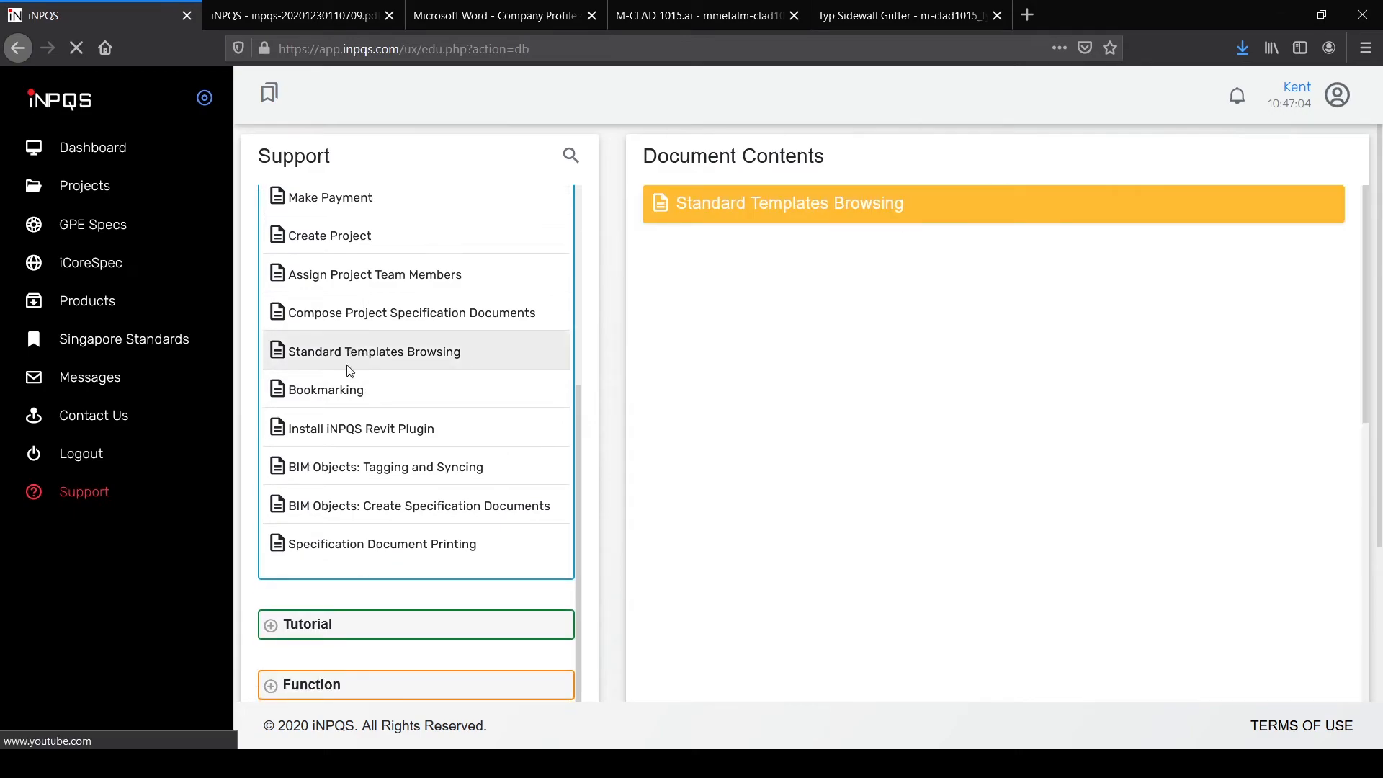
left_click(440, 465)
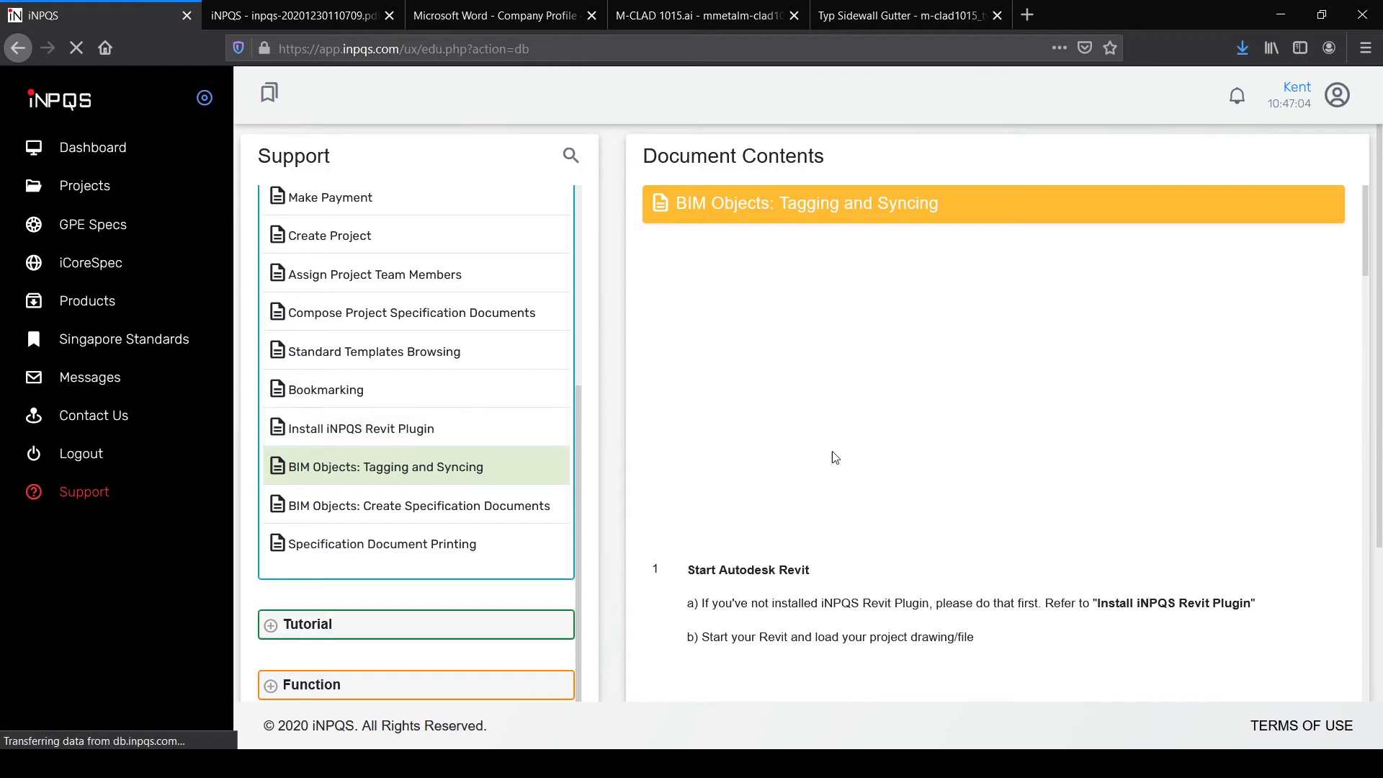
scroll(826, 457, "down", 8)
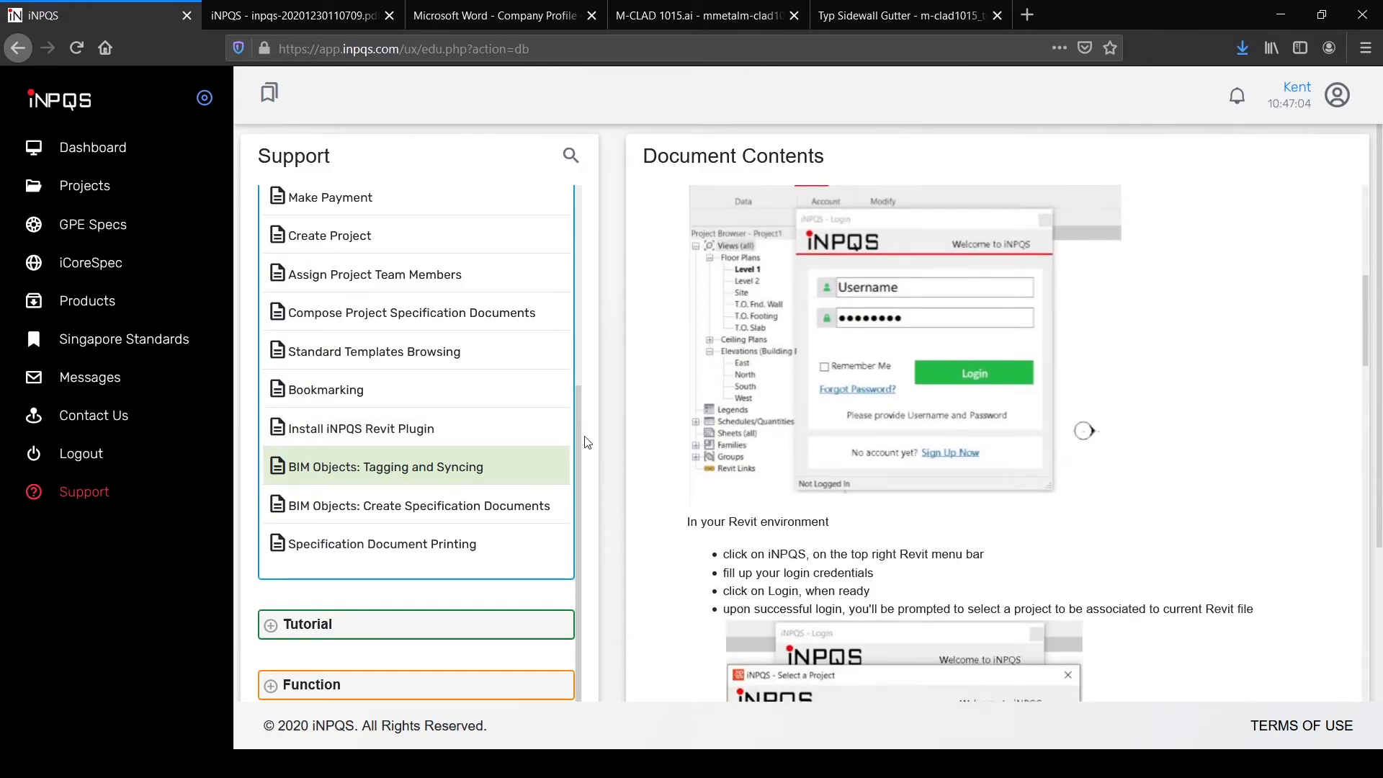
scroll(772, 435, "down", 4)
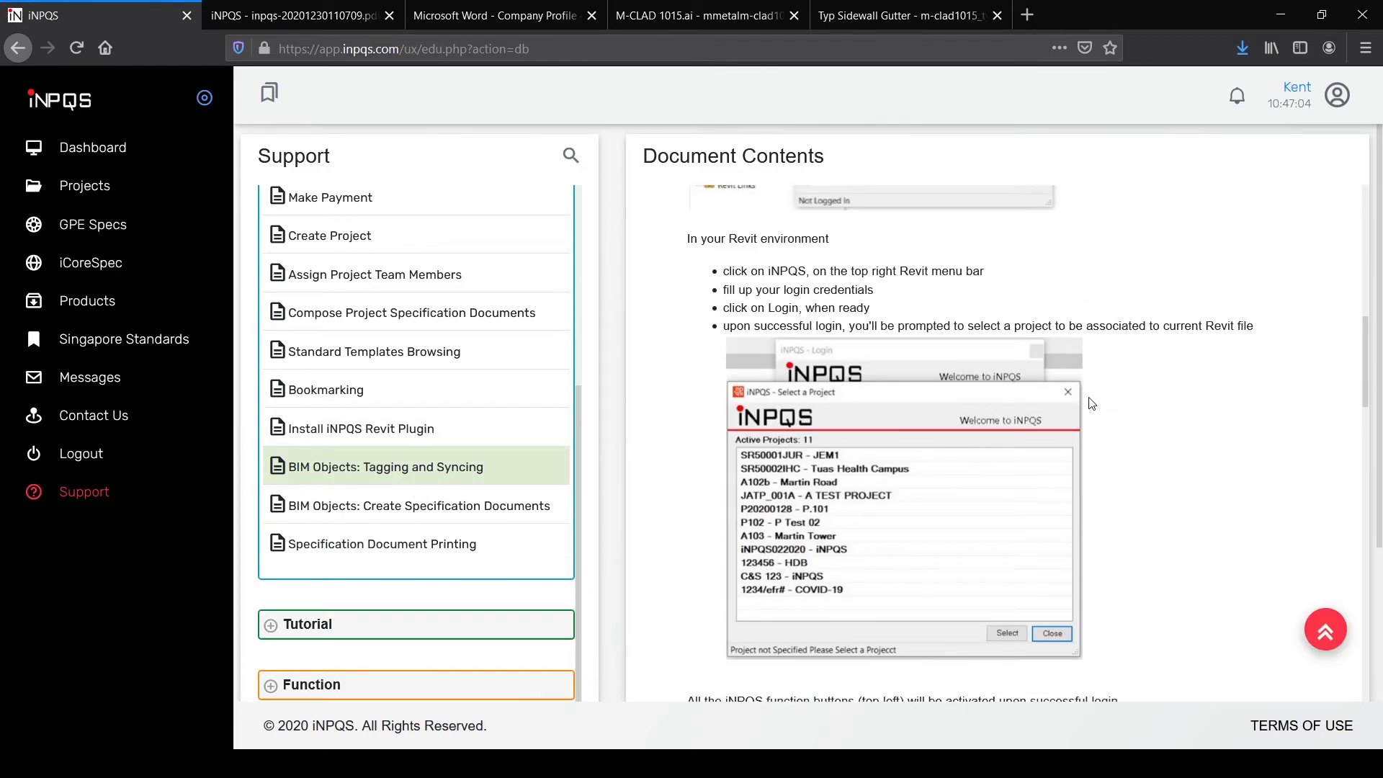
scroll(1167, 430, "down", 4)
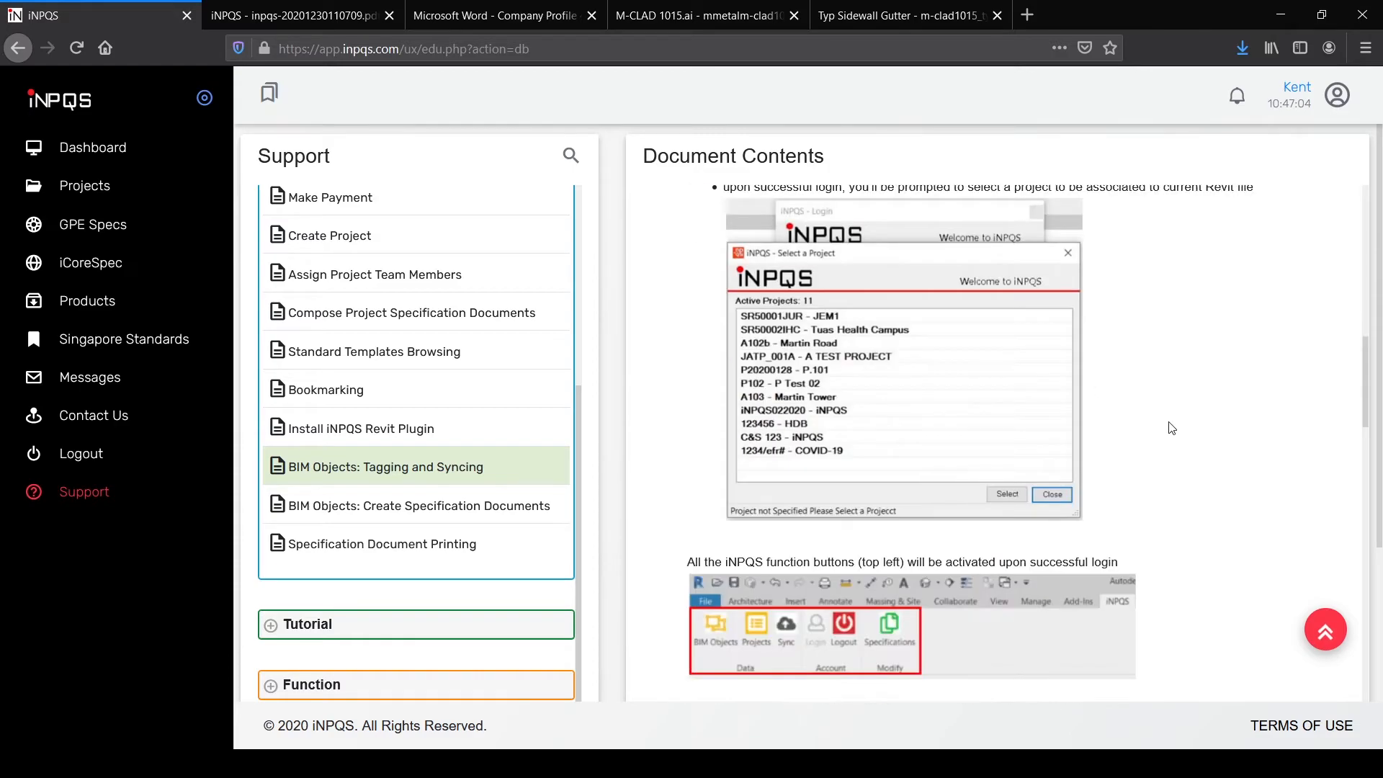
scroll(974, 476, "down", 3)
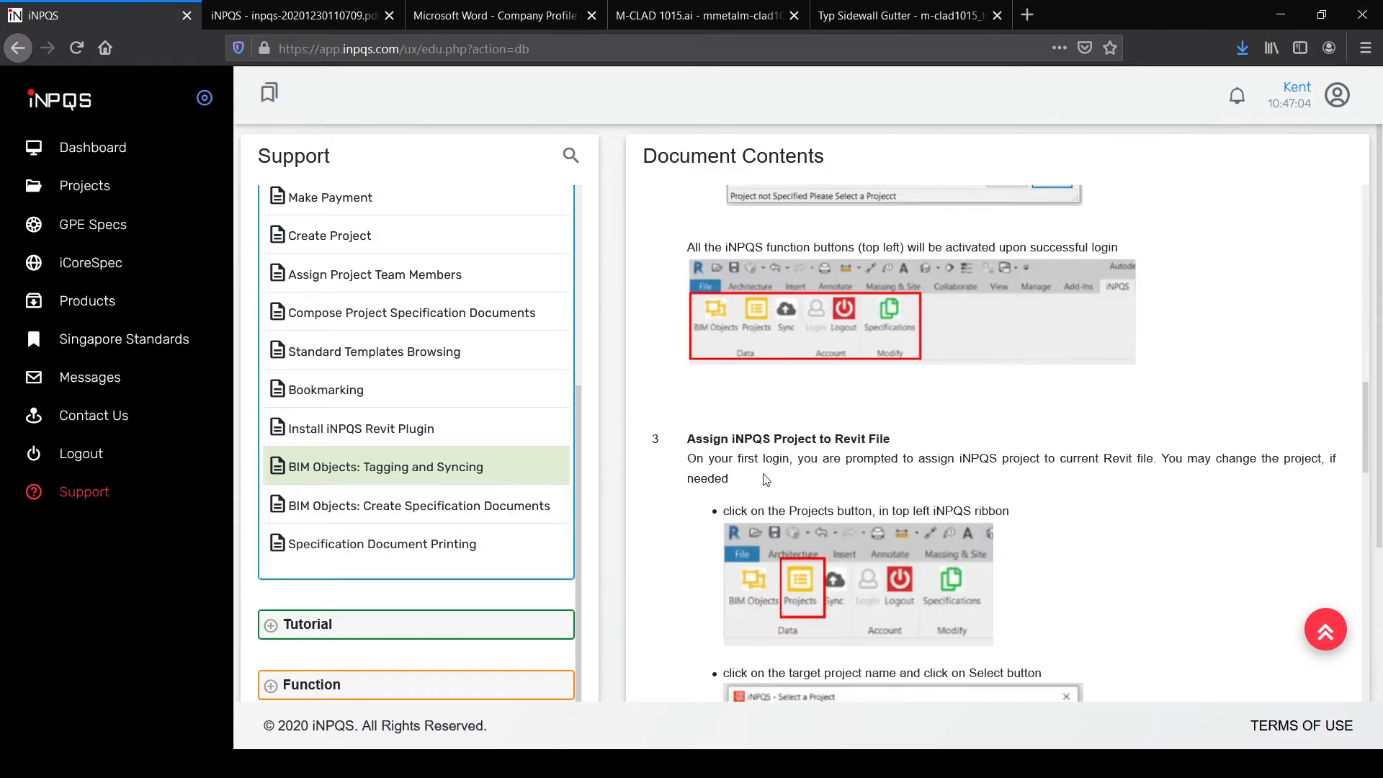
Step: Open the Function articles on Project Messages, Project BIM Objects and Project Team
left_click(271, 624)
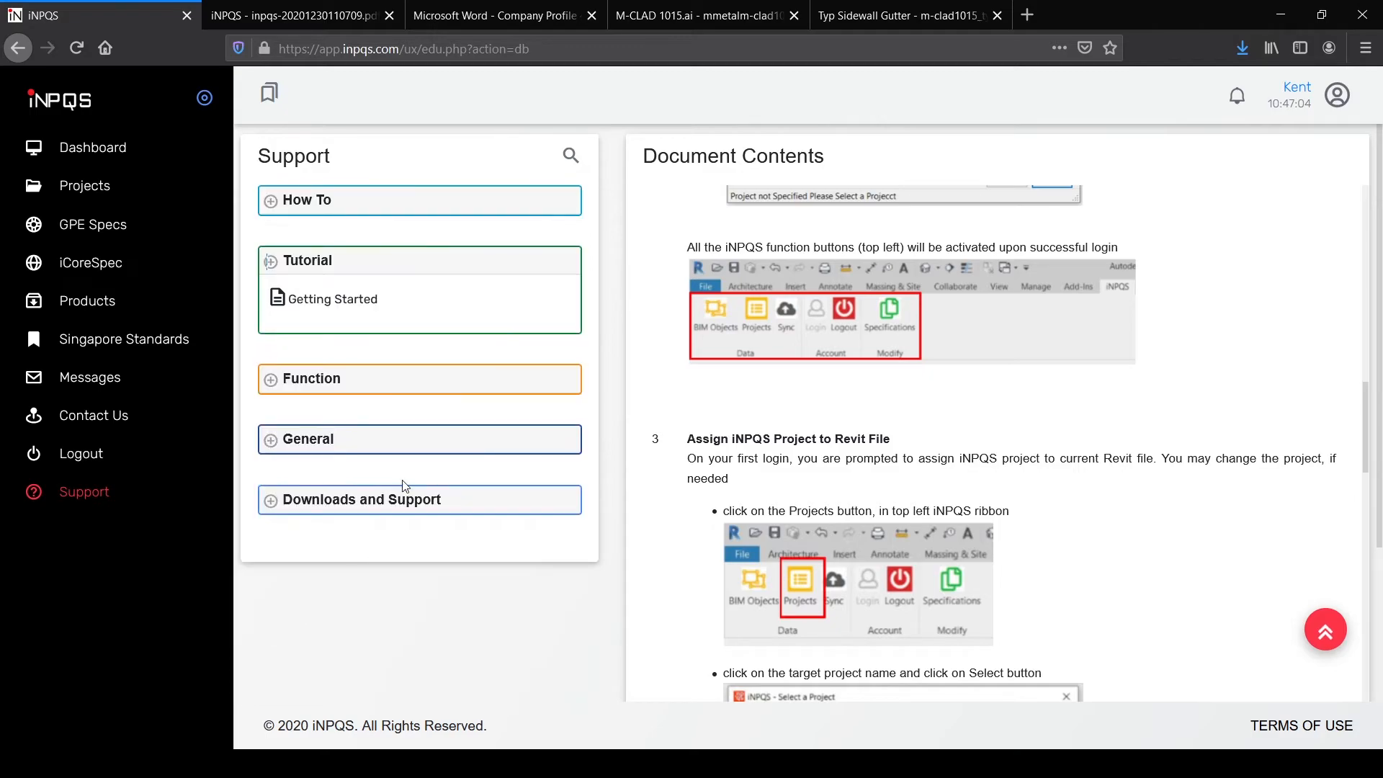
left_click(271, 380)
left_click(362, 441)
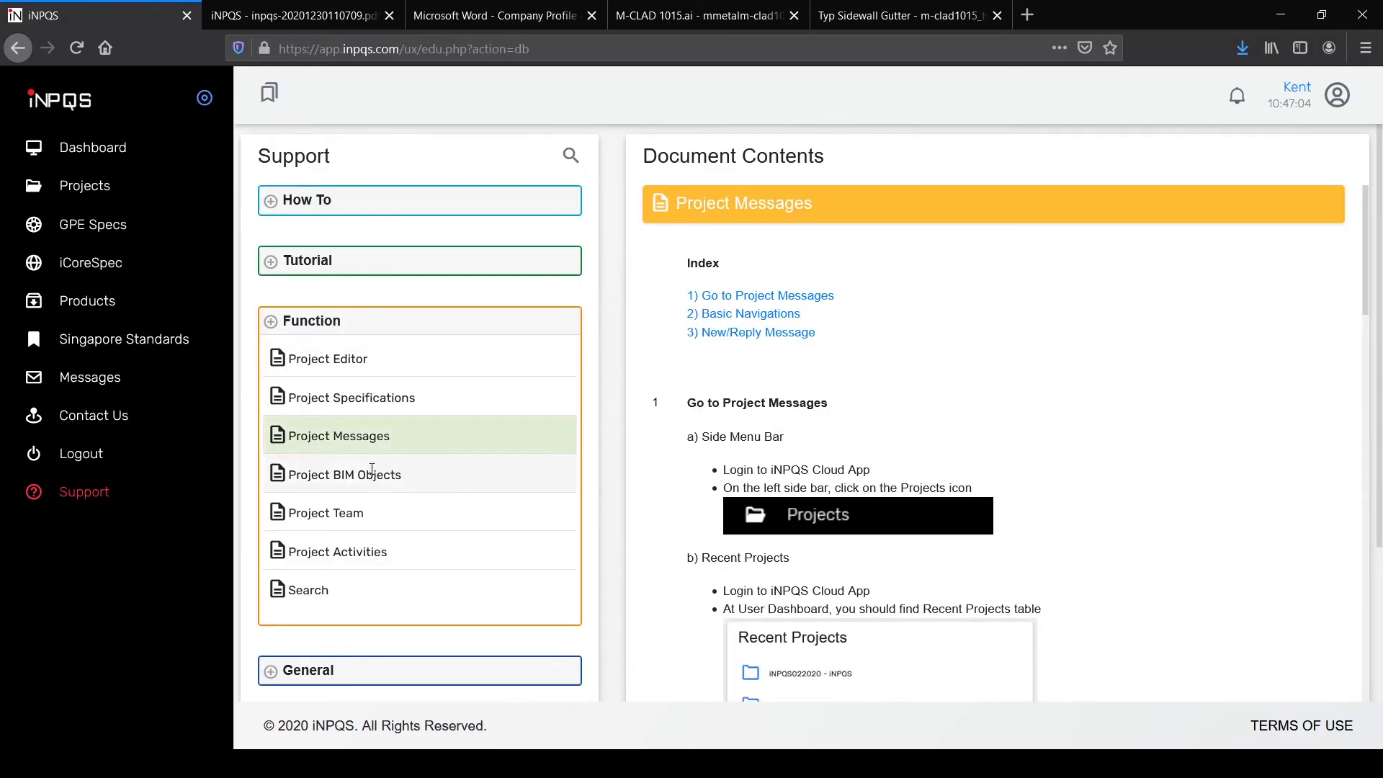
left_click(360, 473)
left_click(375, 517)
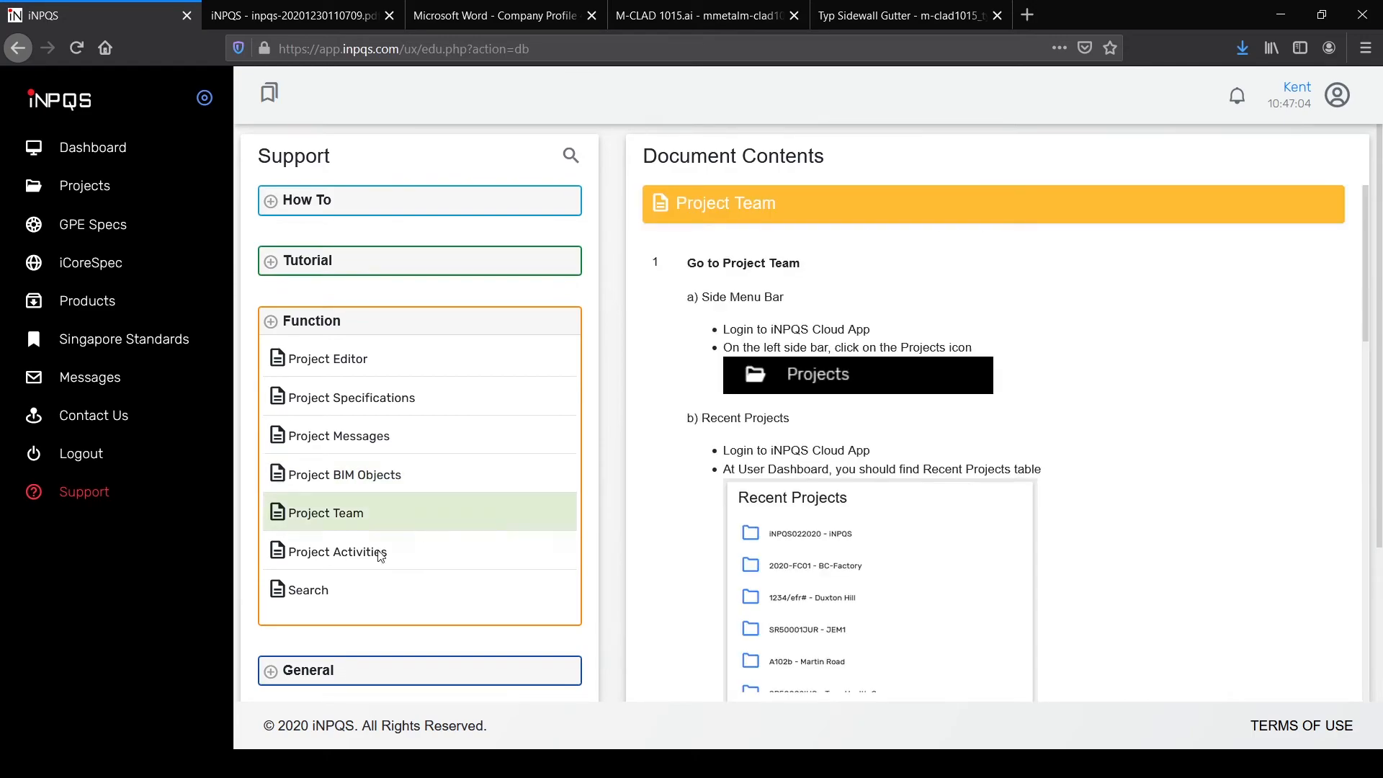
Step: Under General, open About iNPQS and then the iNPQS Features article
left_click(274, 670)
scroll(370, 325, "down", 2)
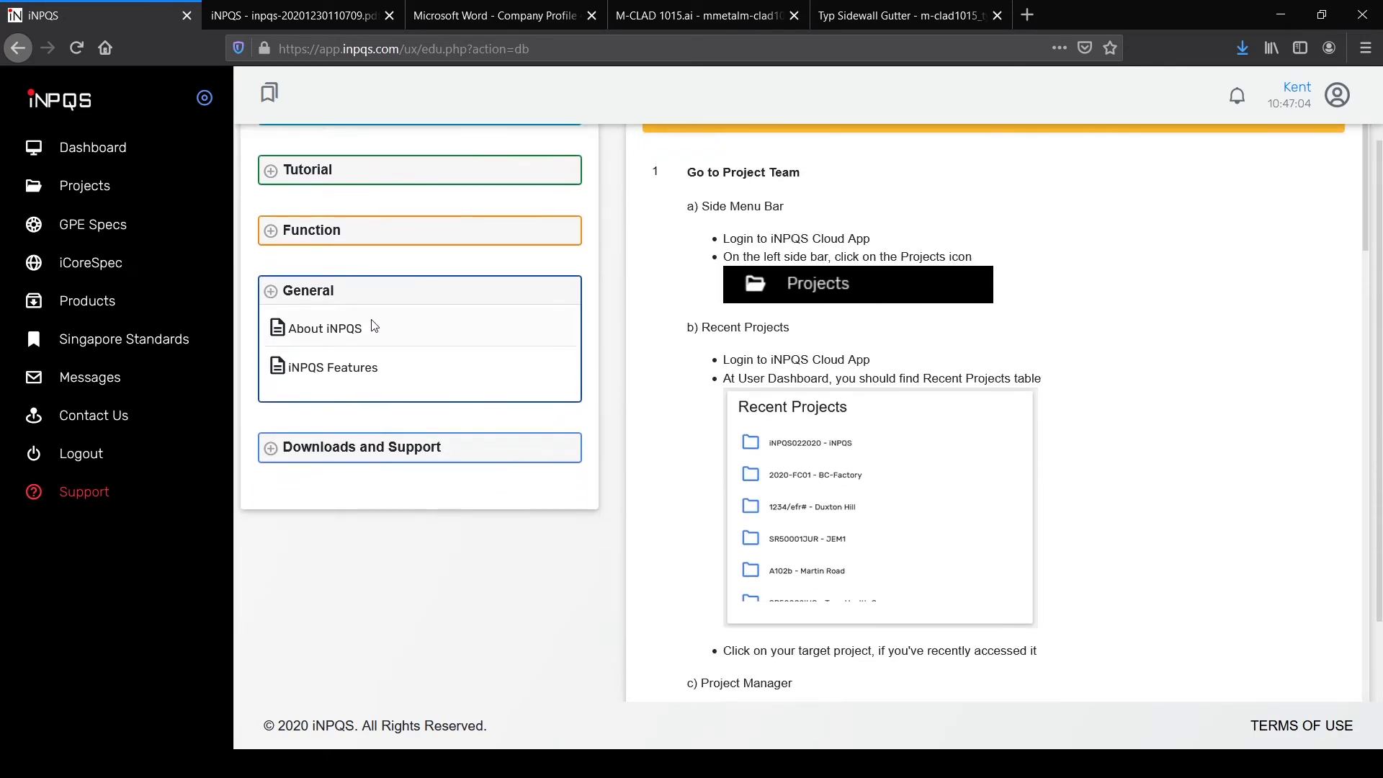
left_click(377, 325)
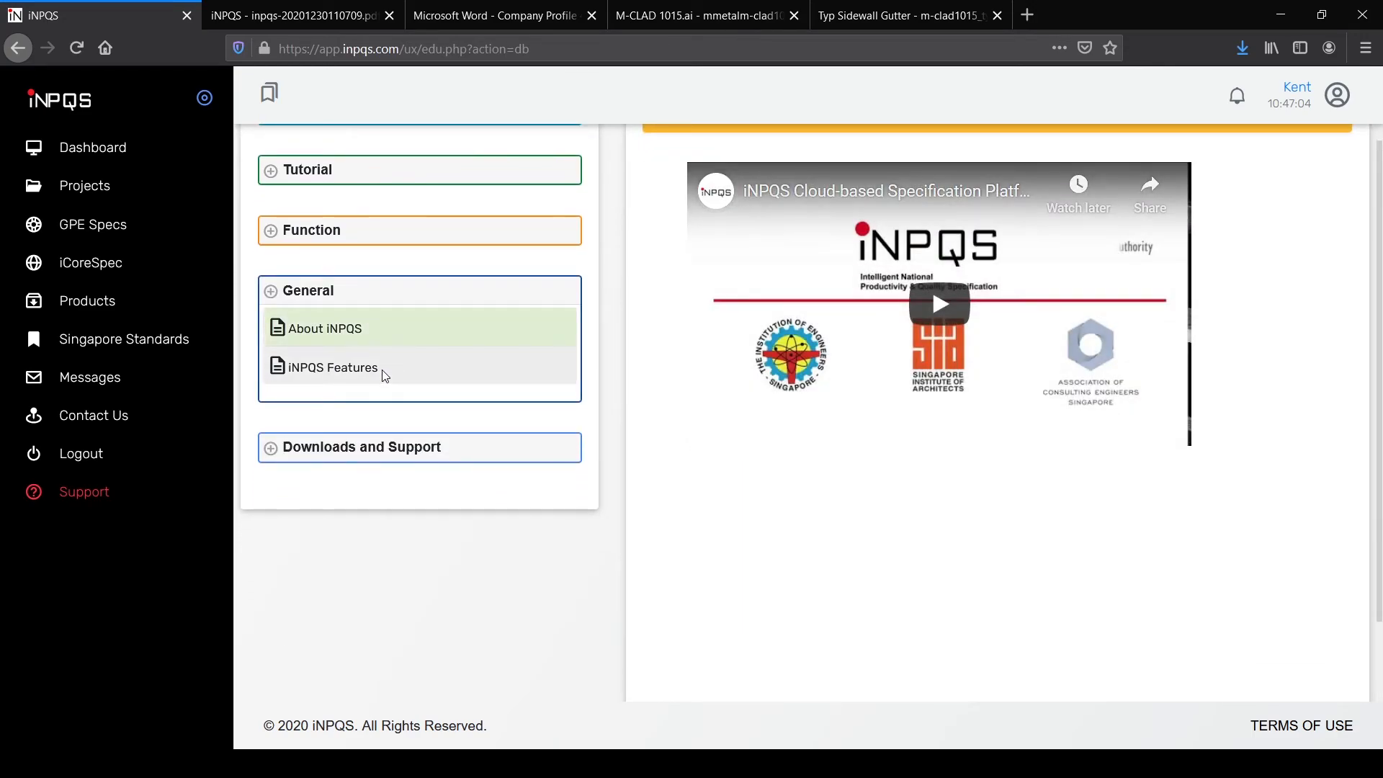
left_click(387, 370)
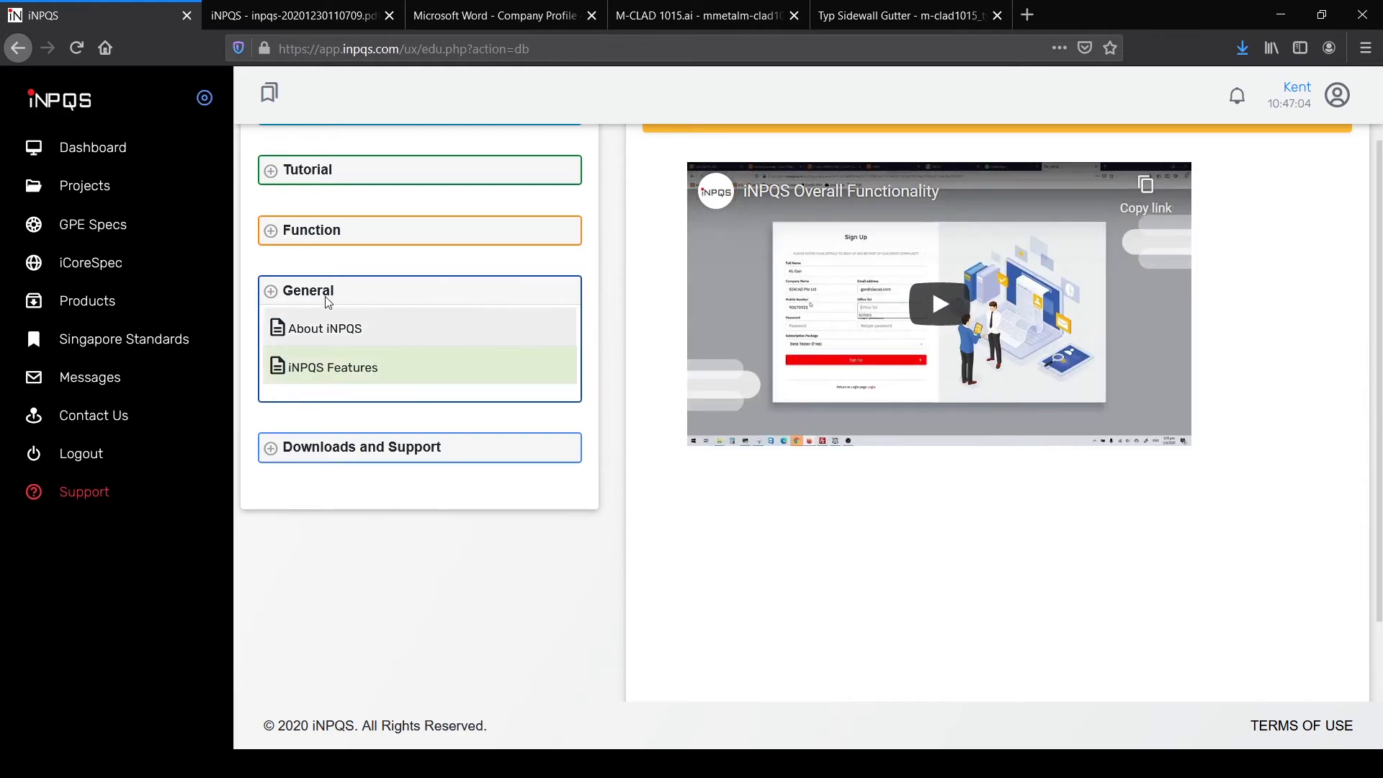
left_click(1027, 15)
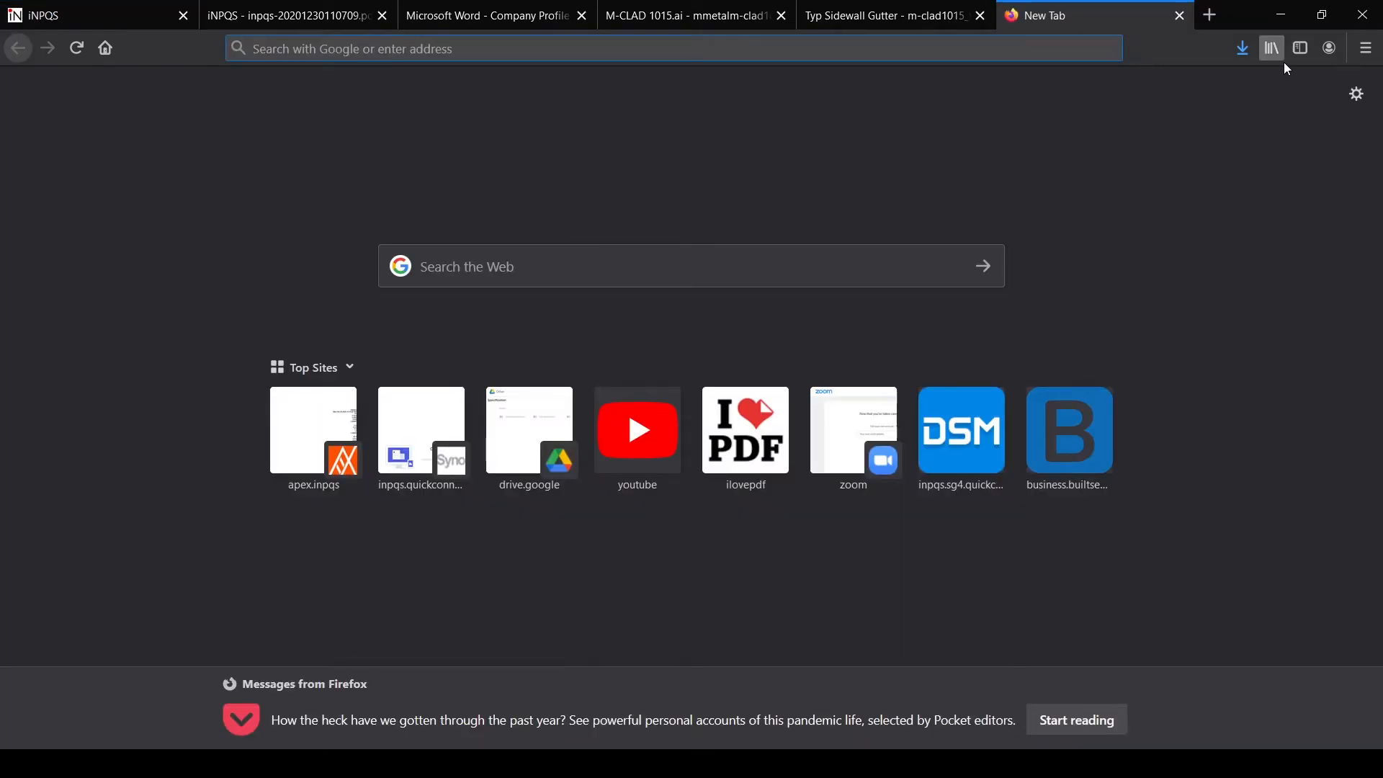
left_click(633, 52)
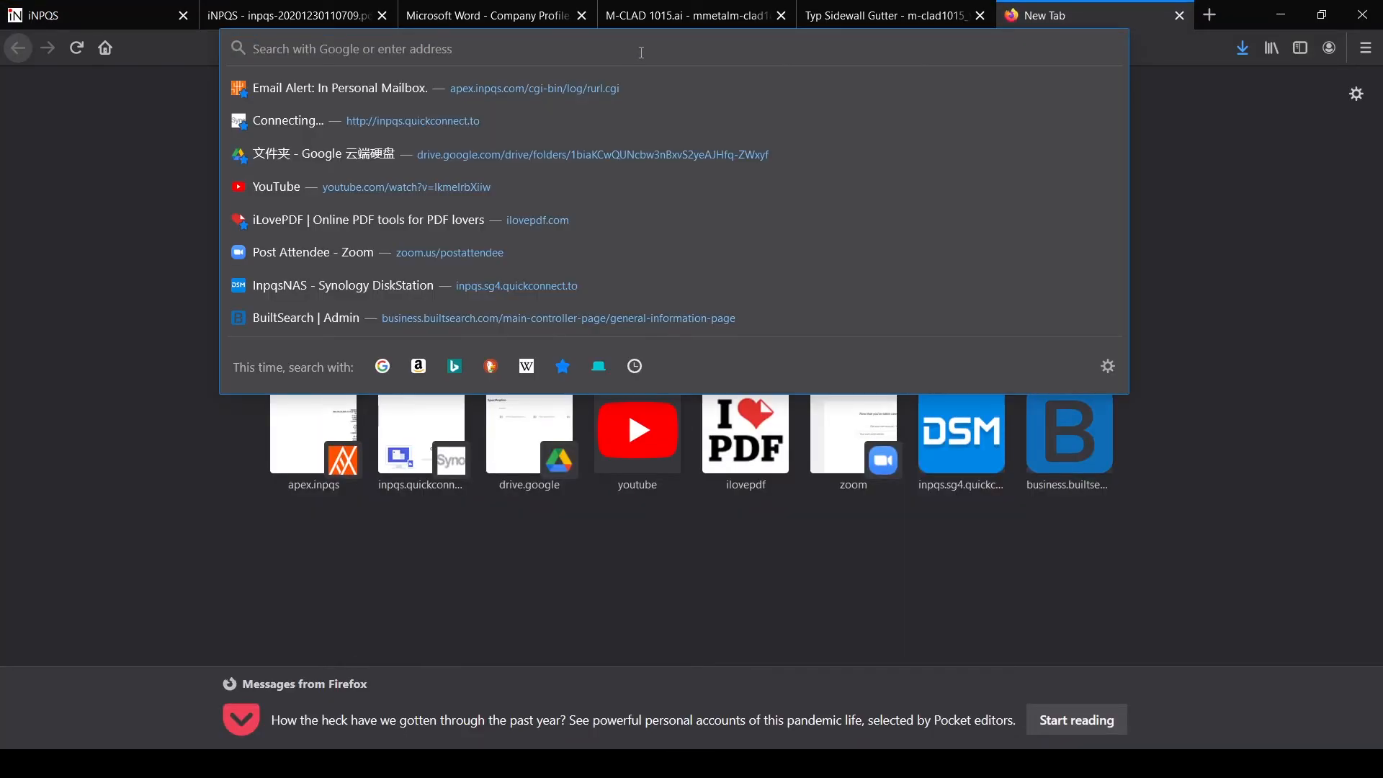
type("www.")
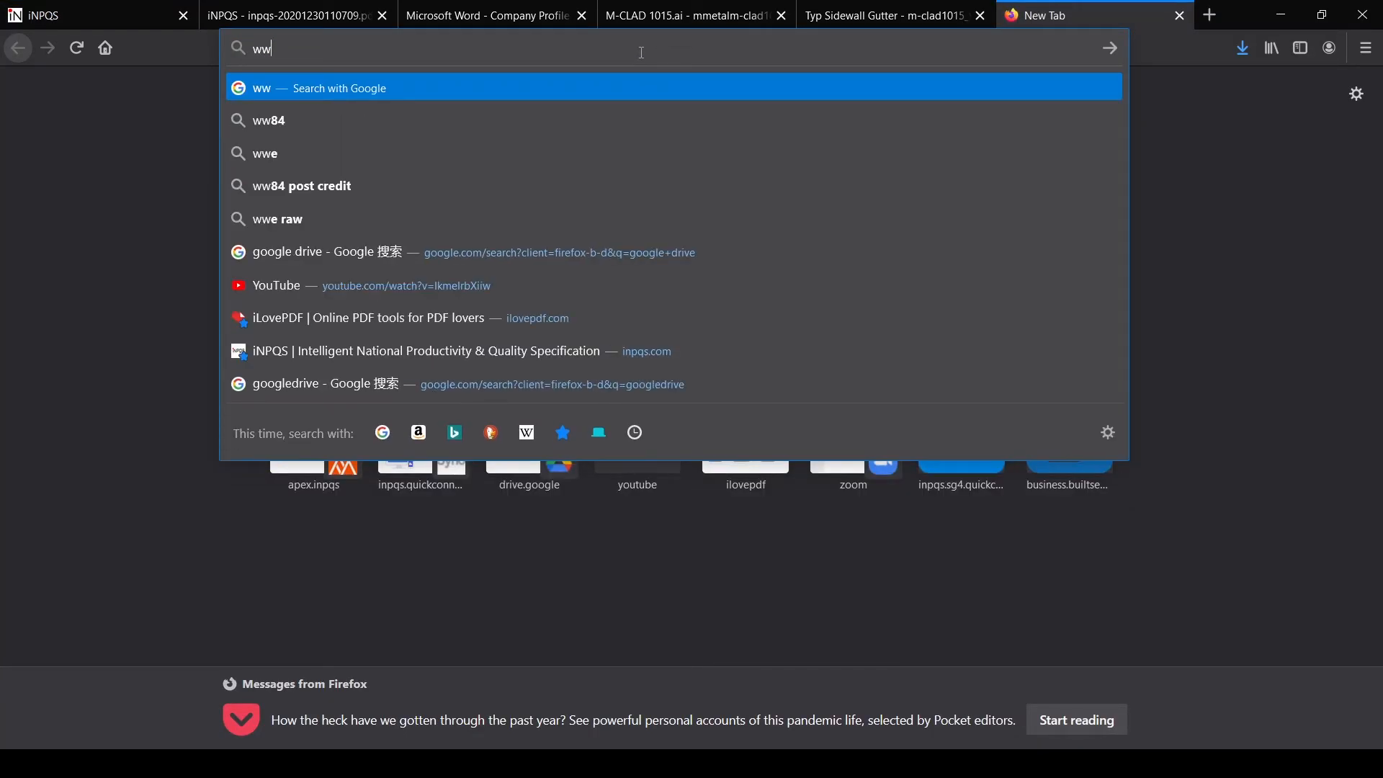
type("inpqs.com/")
key("Return")
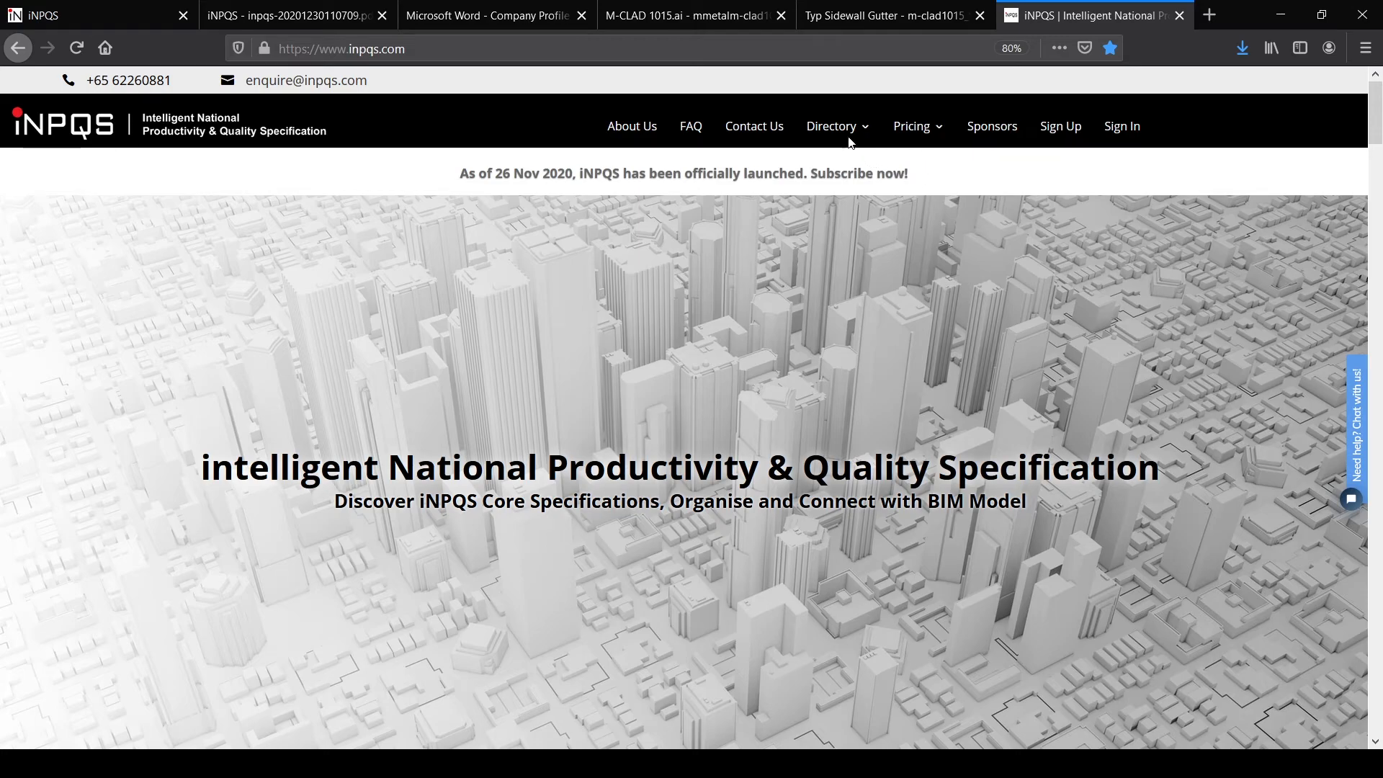
mouse_move(913, 129)
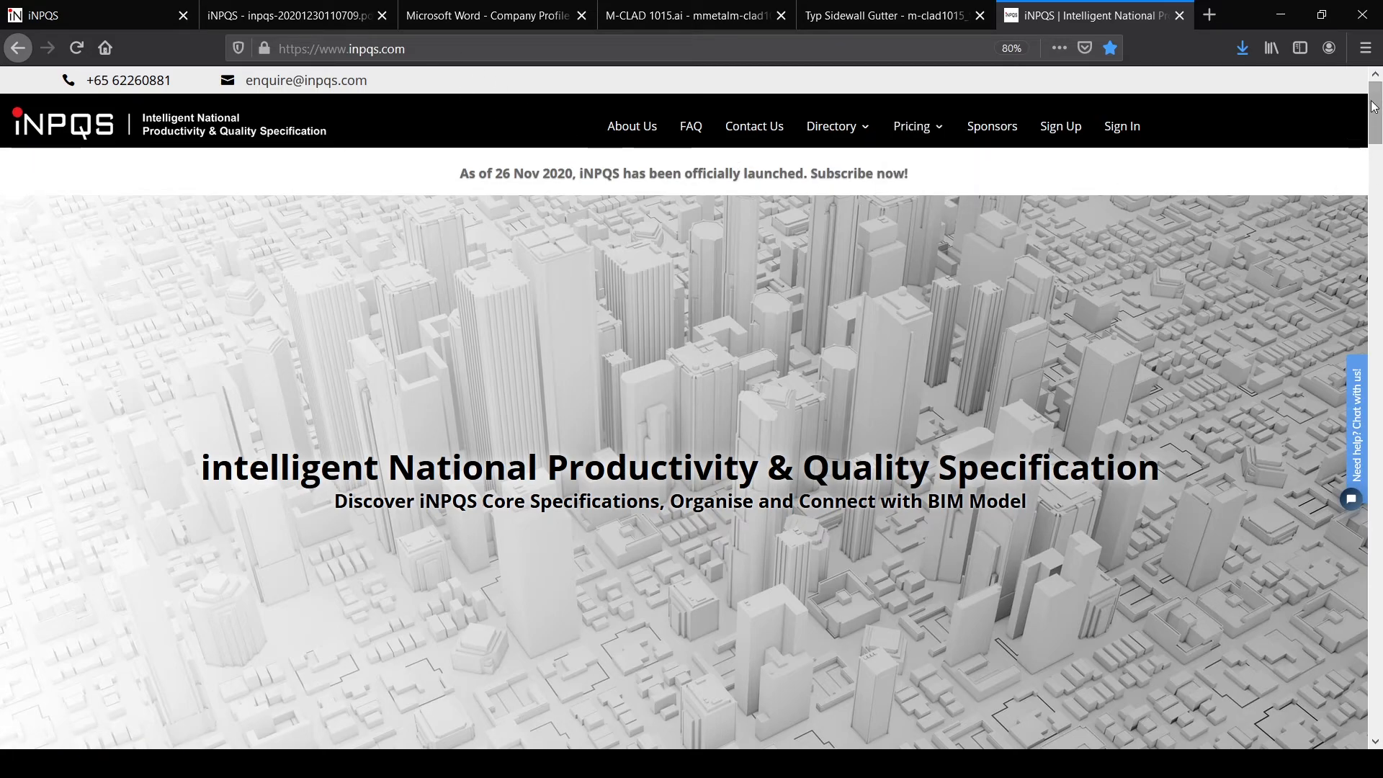
left_click_drag(1376, 108, 1379, 692)
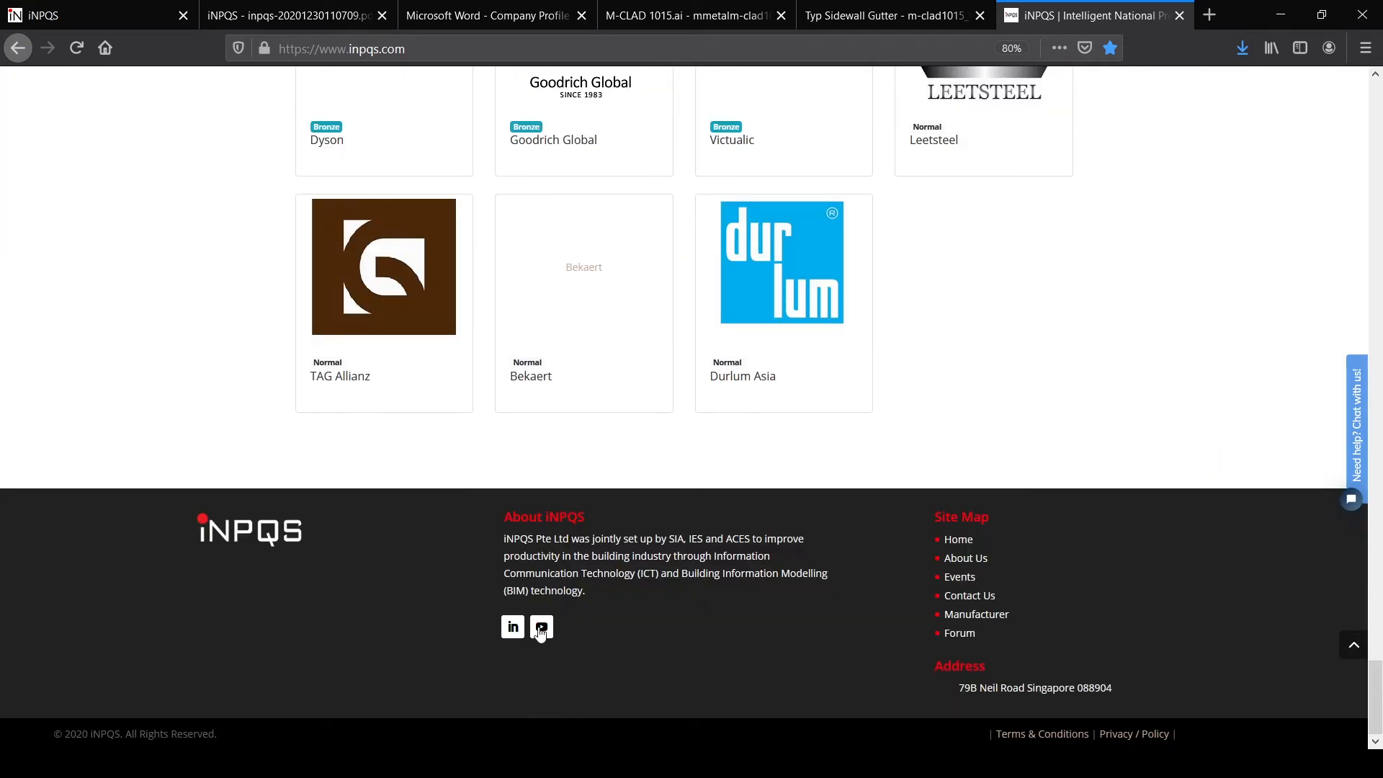
Step: Open the iNPQS Pte Ltd YouTube channel from the footer and browse its Videos grid
left_click(541, 628)
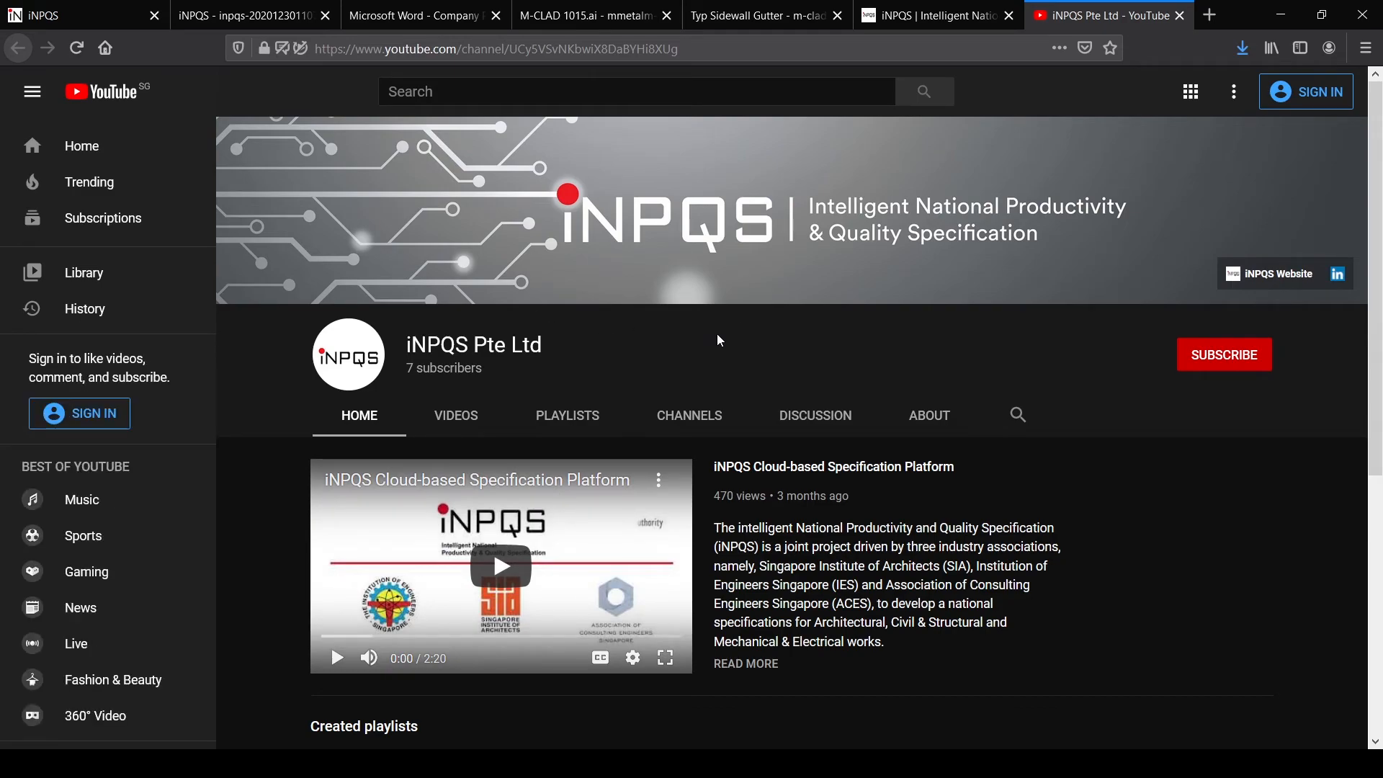
left_click(461, 420)
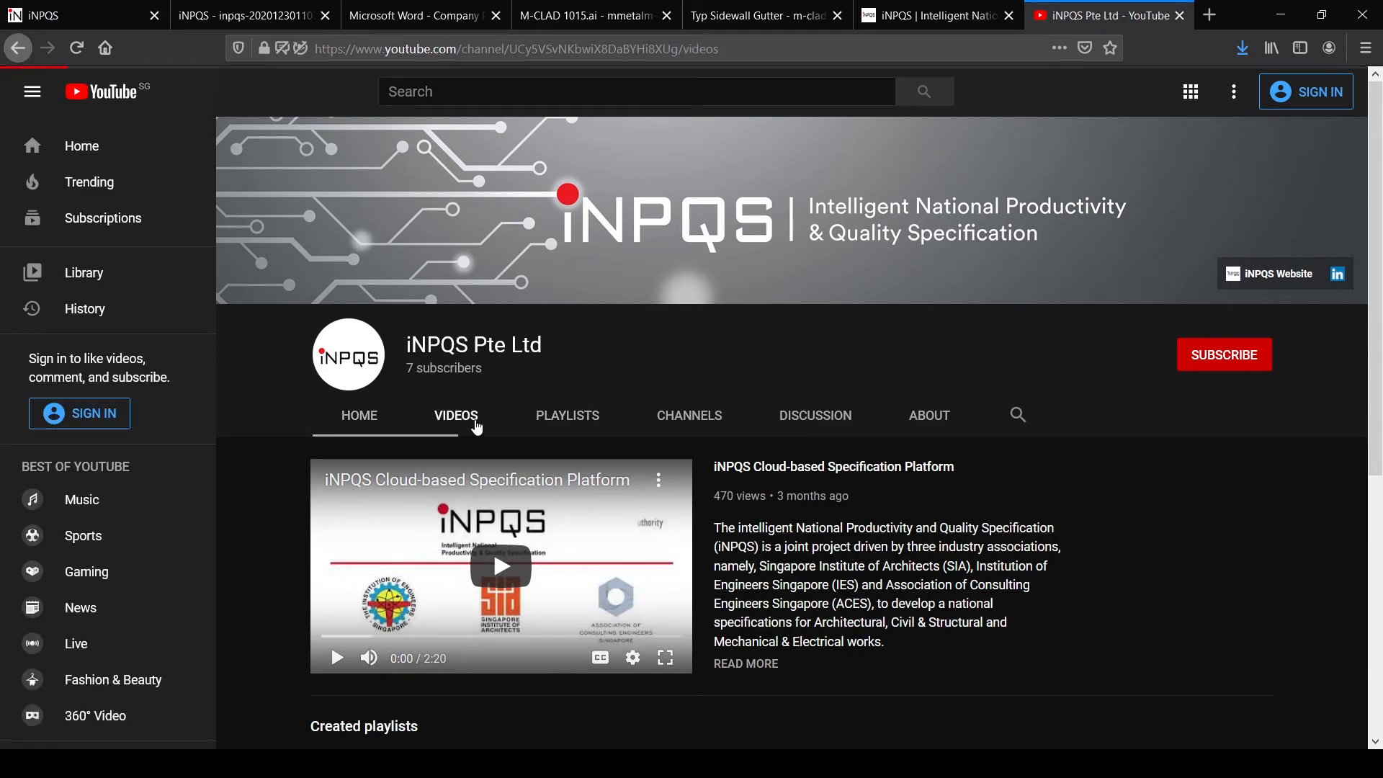
scroll(663, 379, "down", 4)
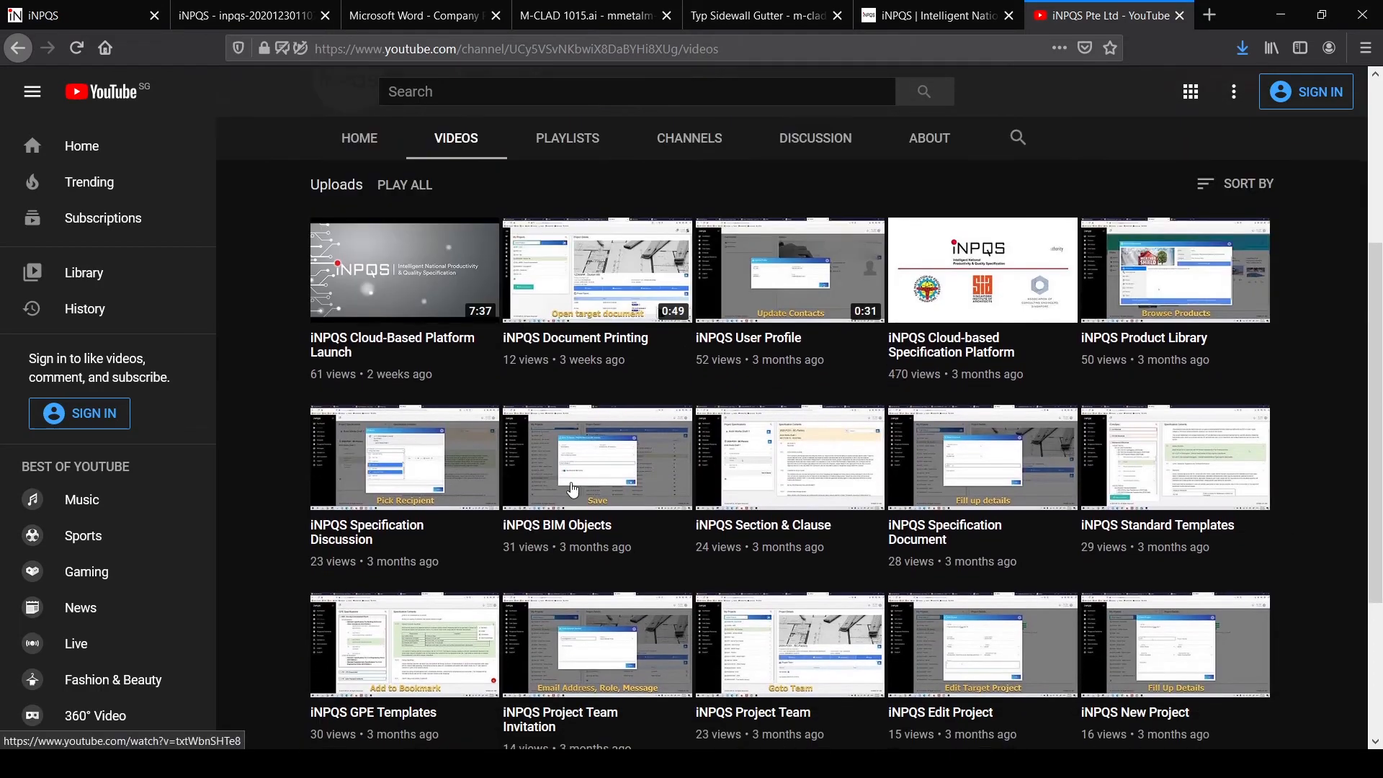
scroll(431, 546, "down", 3)
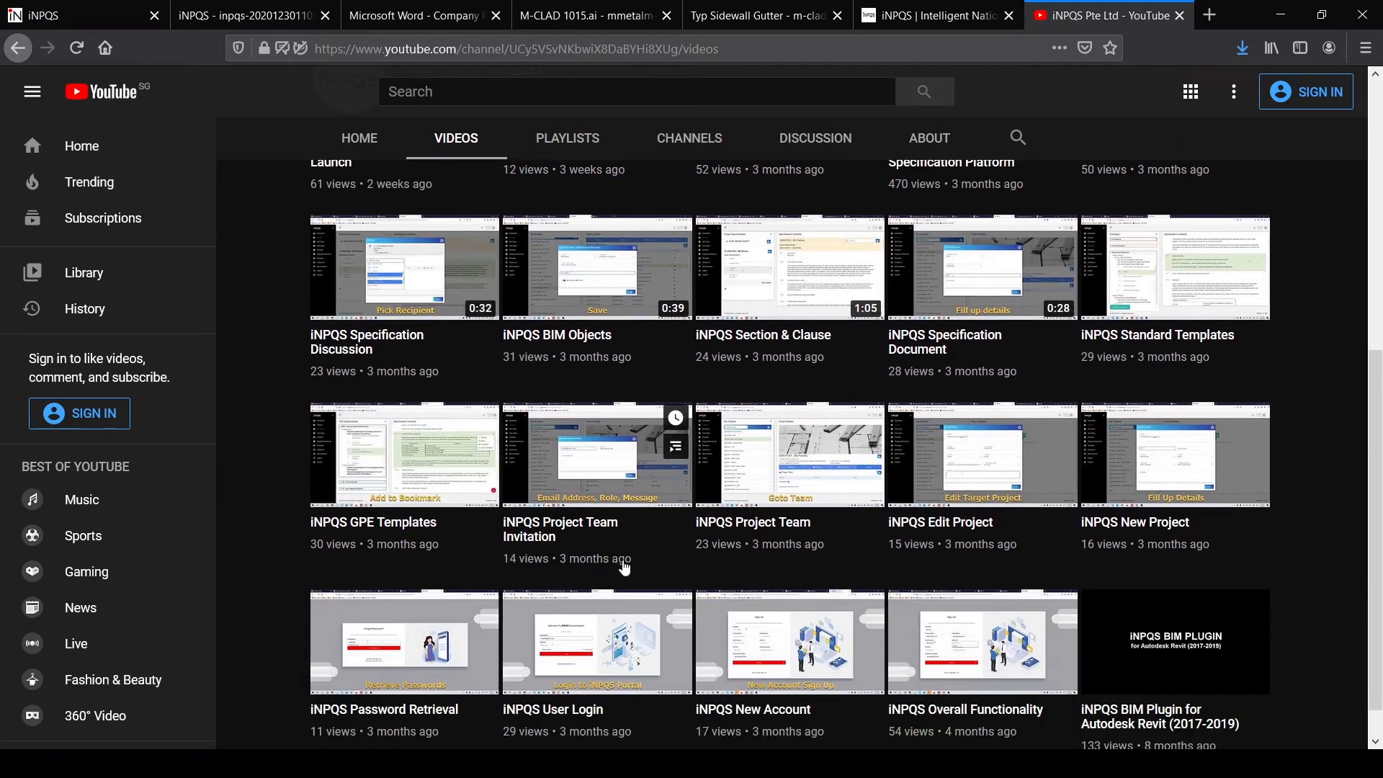
scroll(792, 591, "down", 1)
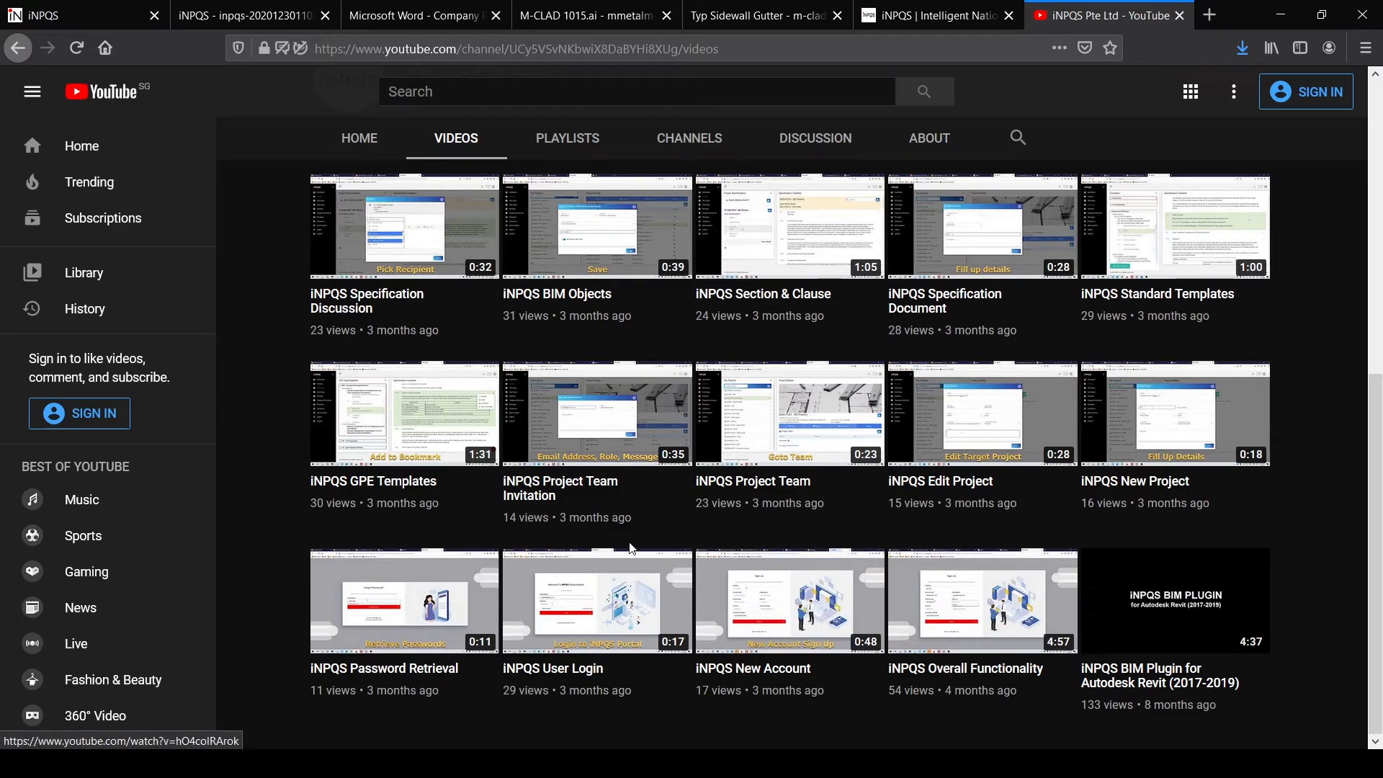
scroll(802, 544, "up", 6)
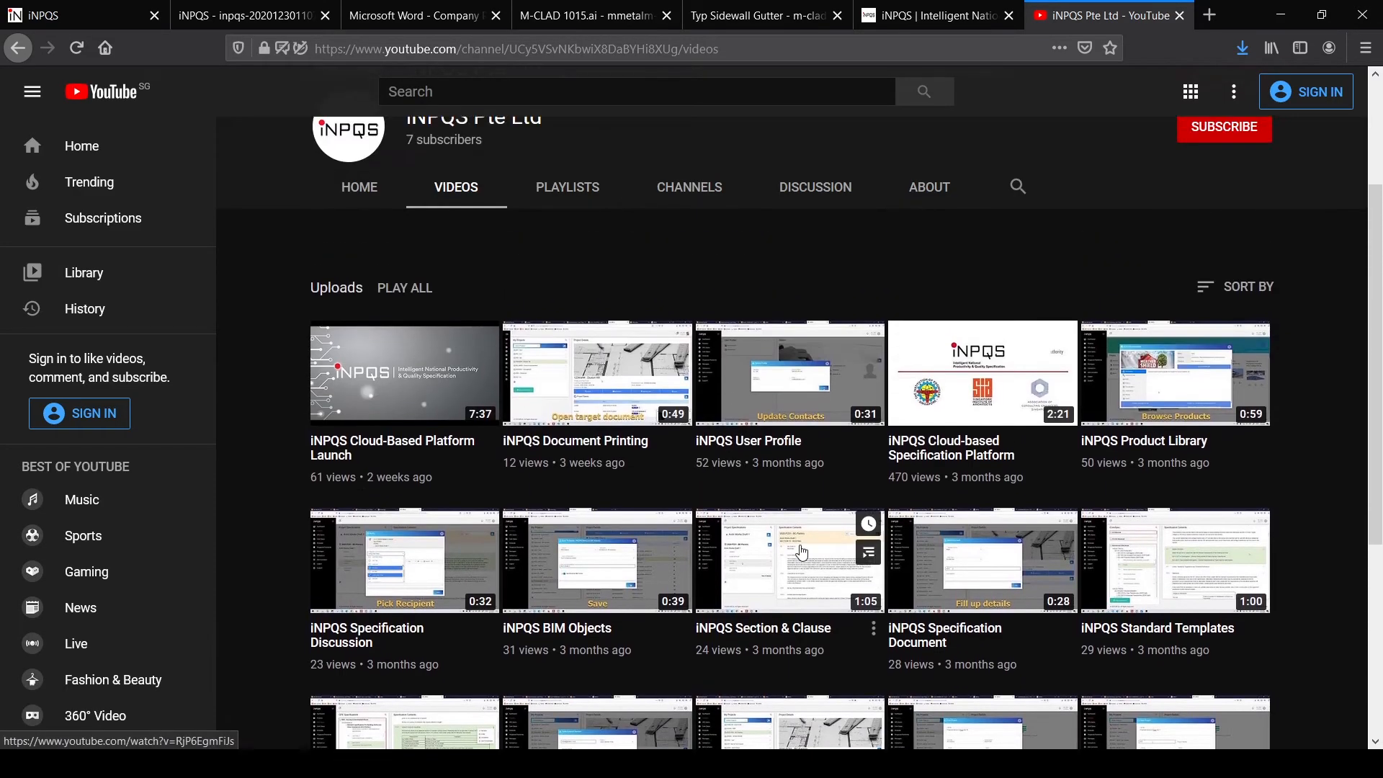
scroll(801, 551, "up", 1)
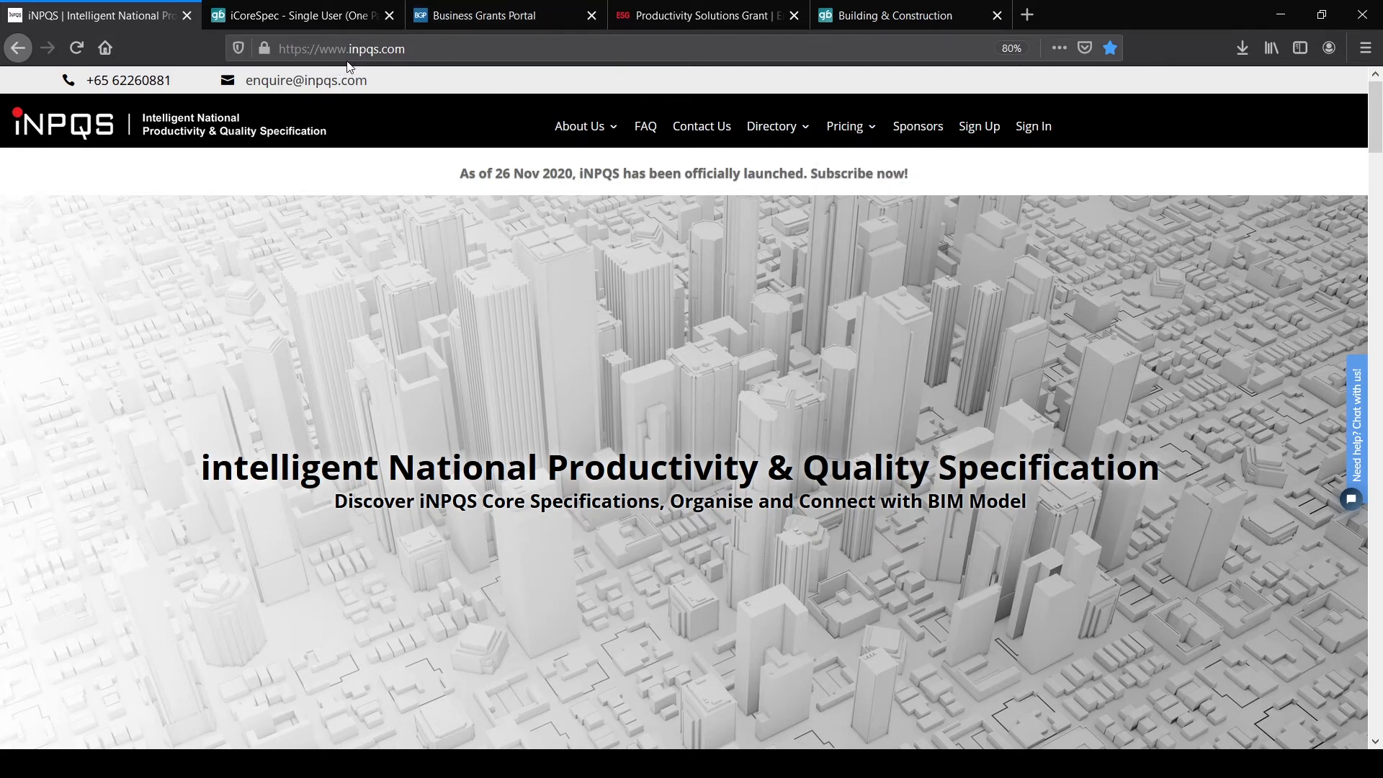
Step: Open Pricing > Price Packages and review the 2-year Single User and Corporate rates
mouse_move(859, 136)
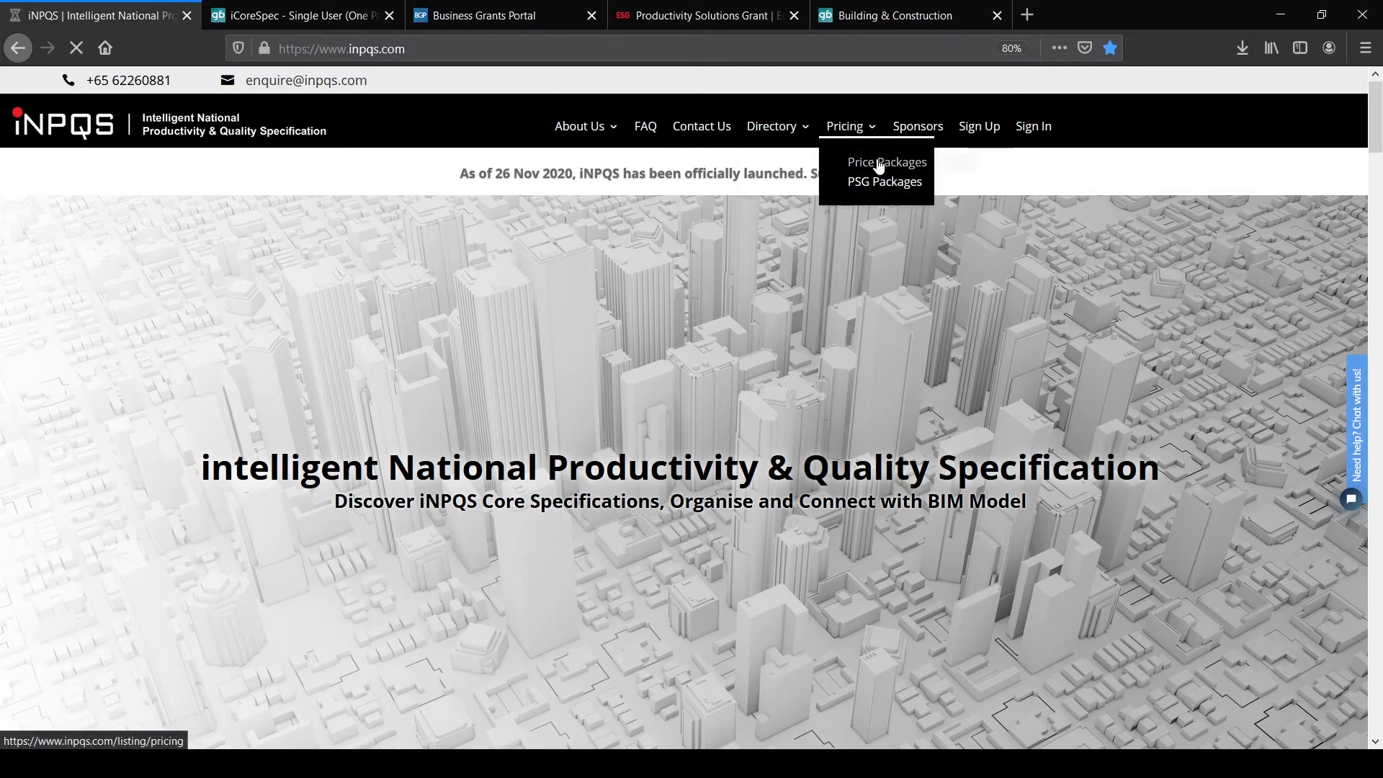
left_click(879, 164)
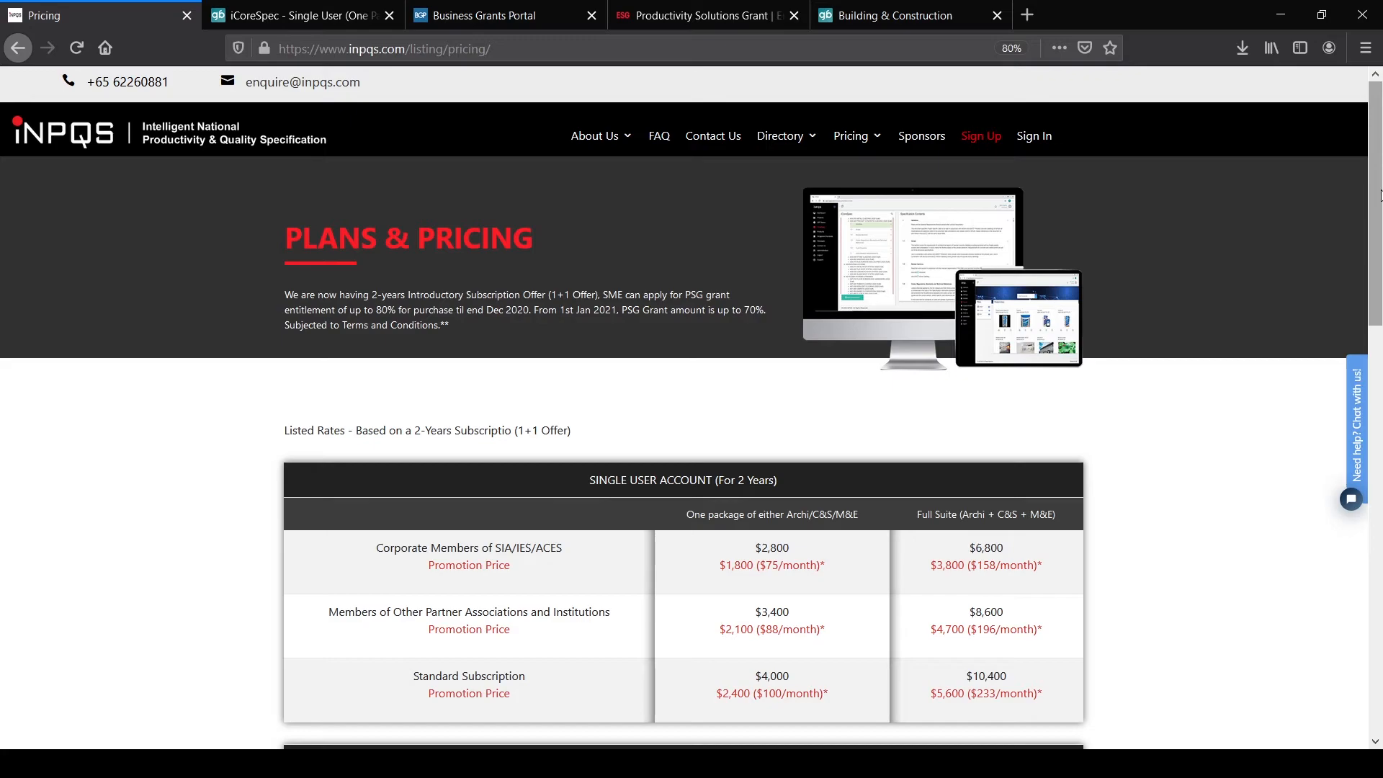
left_click_drag(1379, 194, 1377, 323)
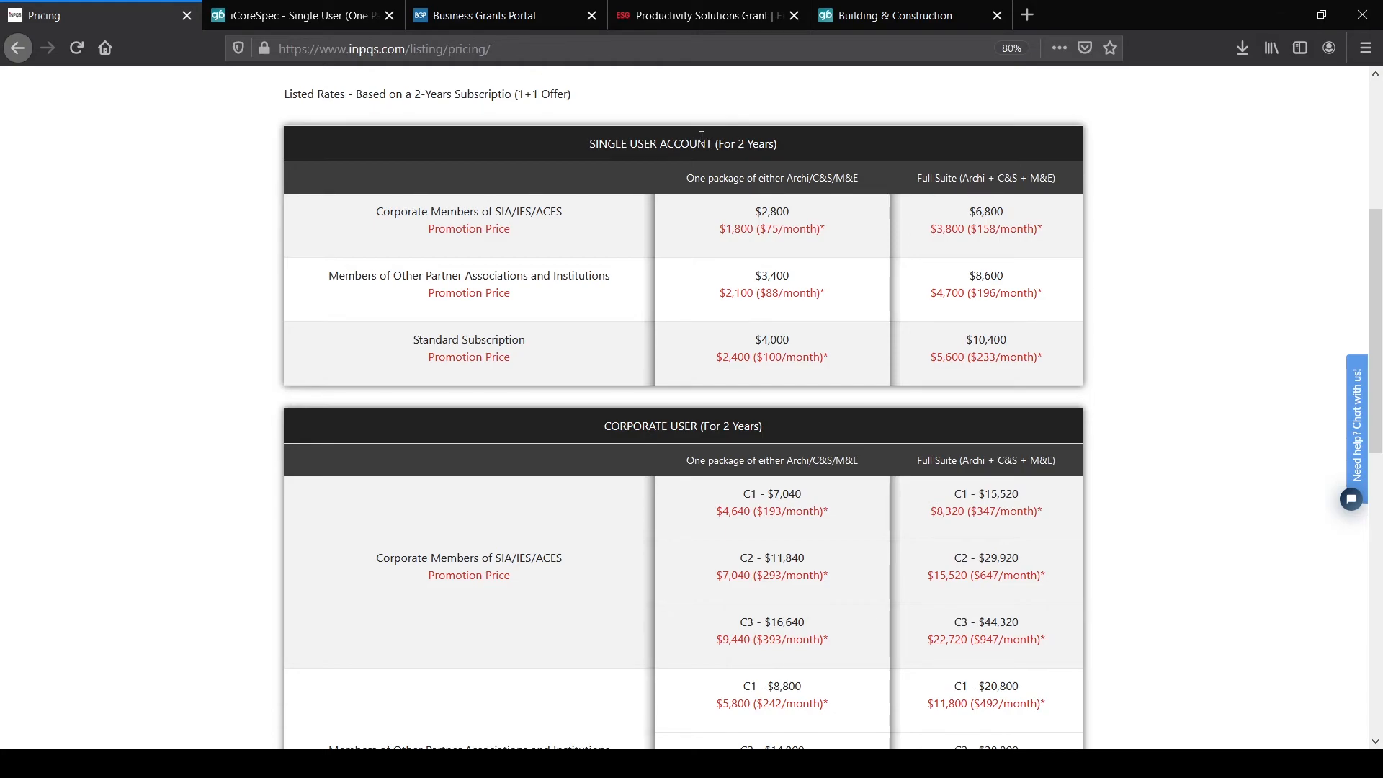
left_click_drag(1378, 338, 1379, 475)
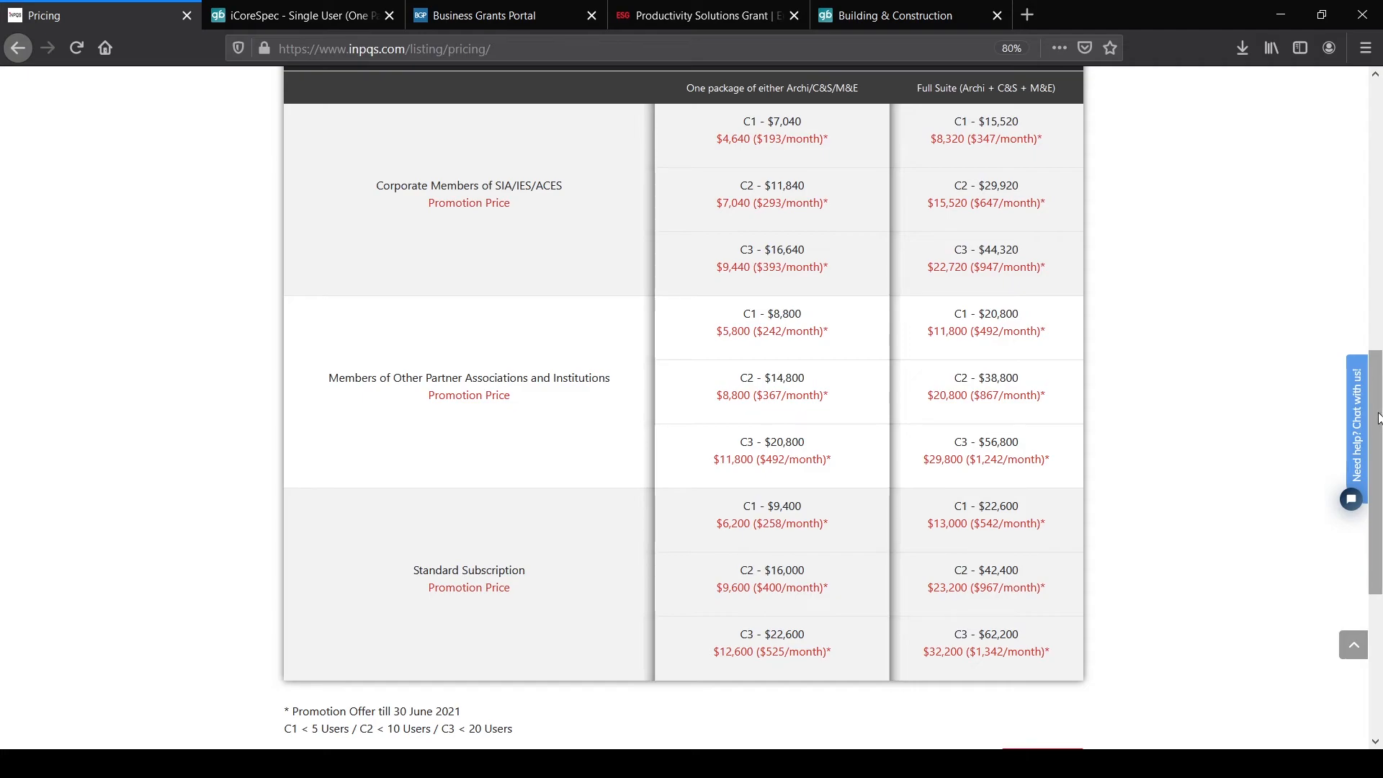
Step: Scroll through the 2-year single-user and C1–C3 corporate pricing tables, then back to the top
left_click_drag(1379, 412, 1377, 269)
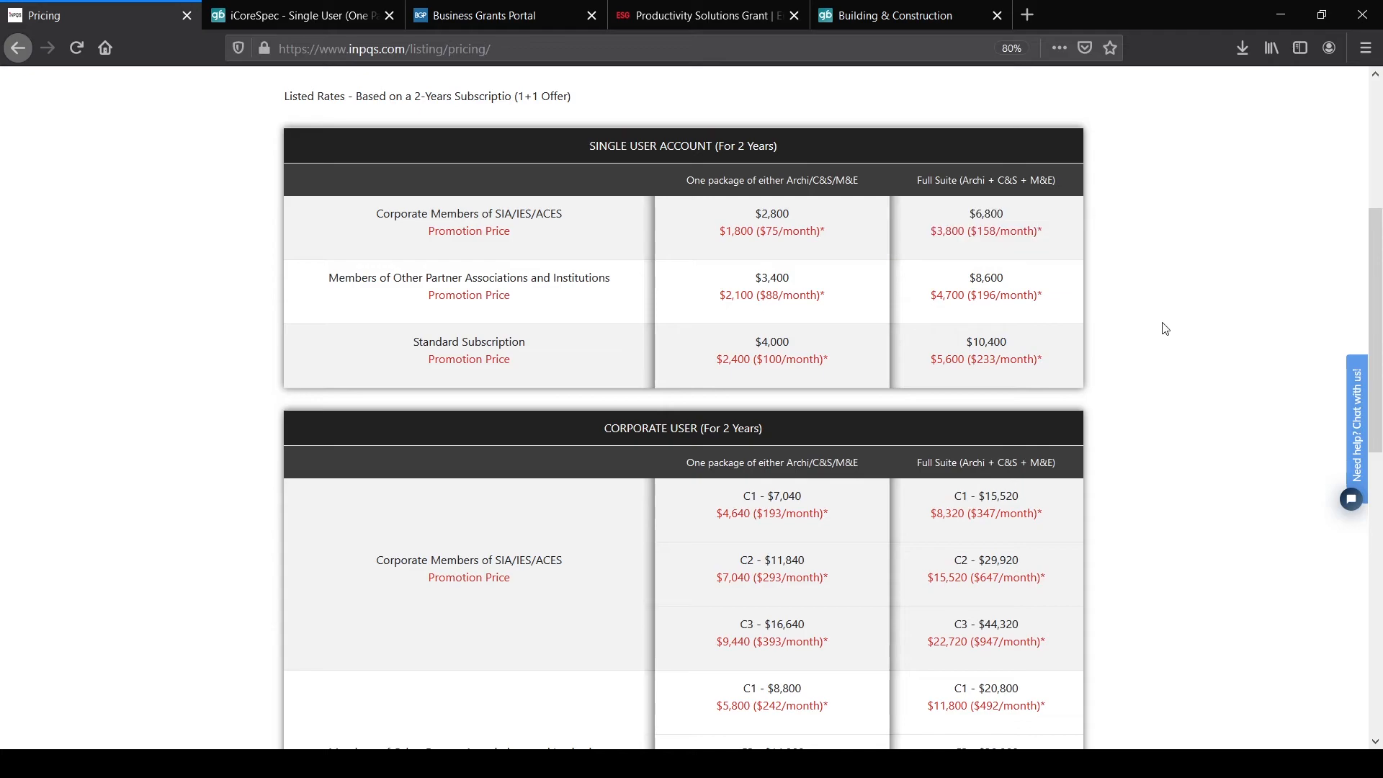
left_click_drag(1378, 364, 1375, 451)
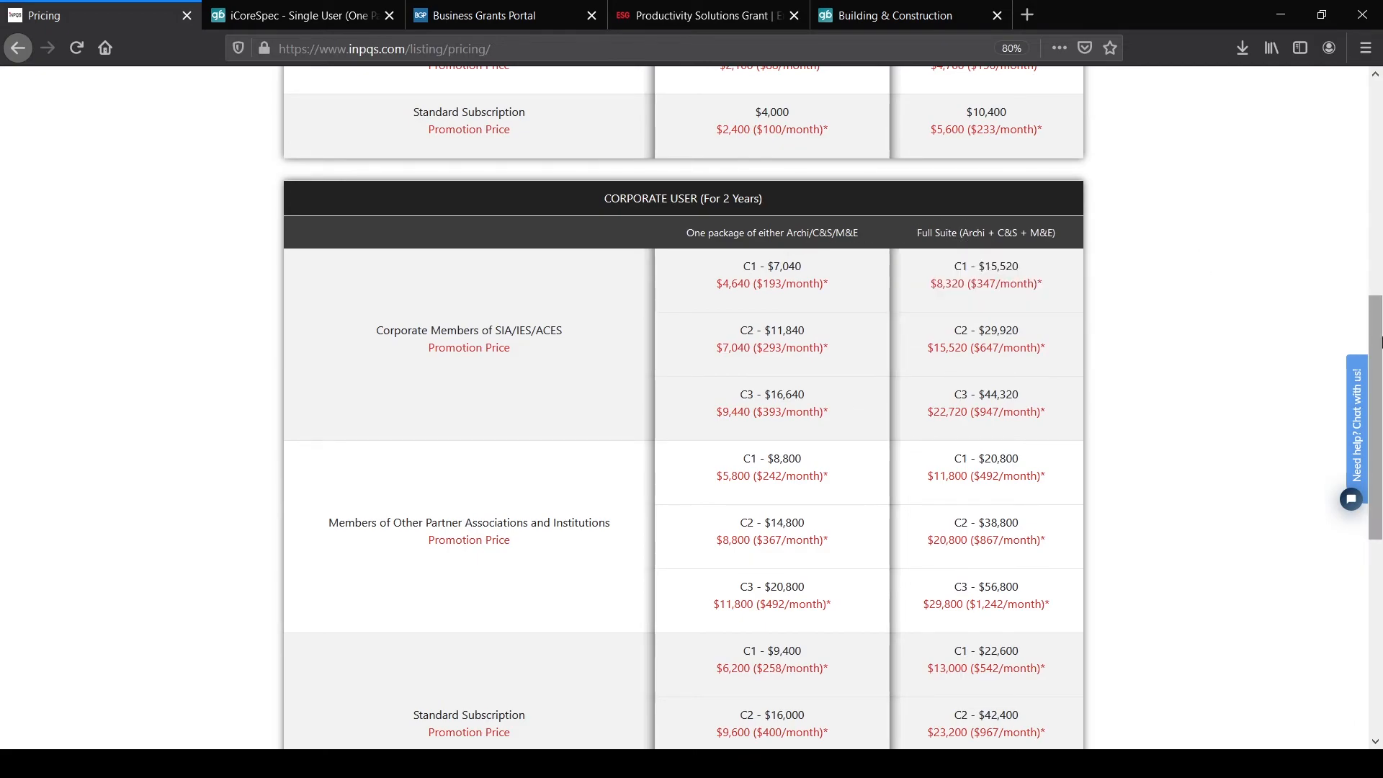
left_click_drag(1379, 341, 1378, 269)
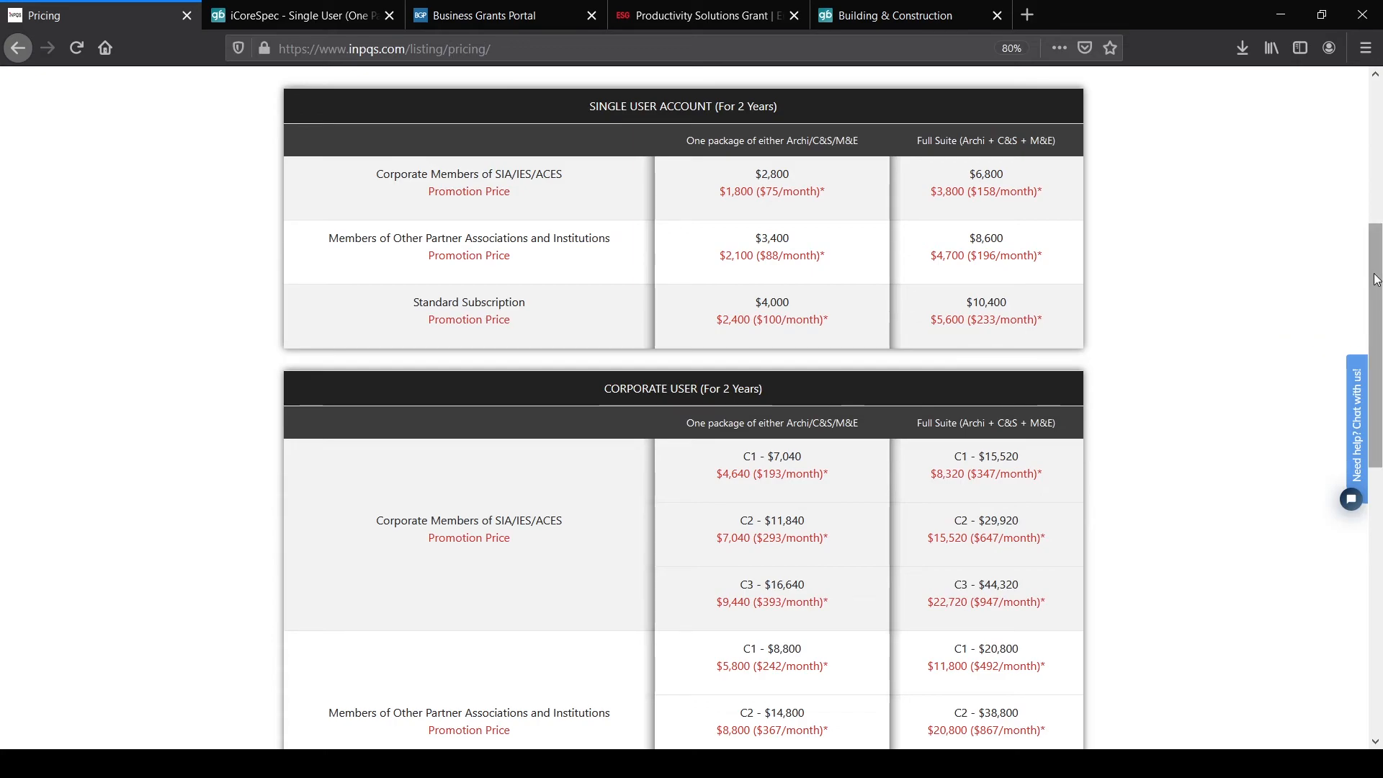
left_click_drag(1376, 279, 1377, 280)
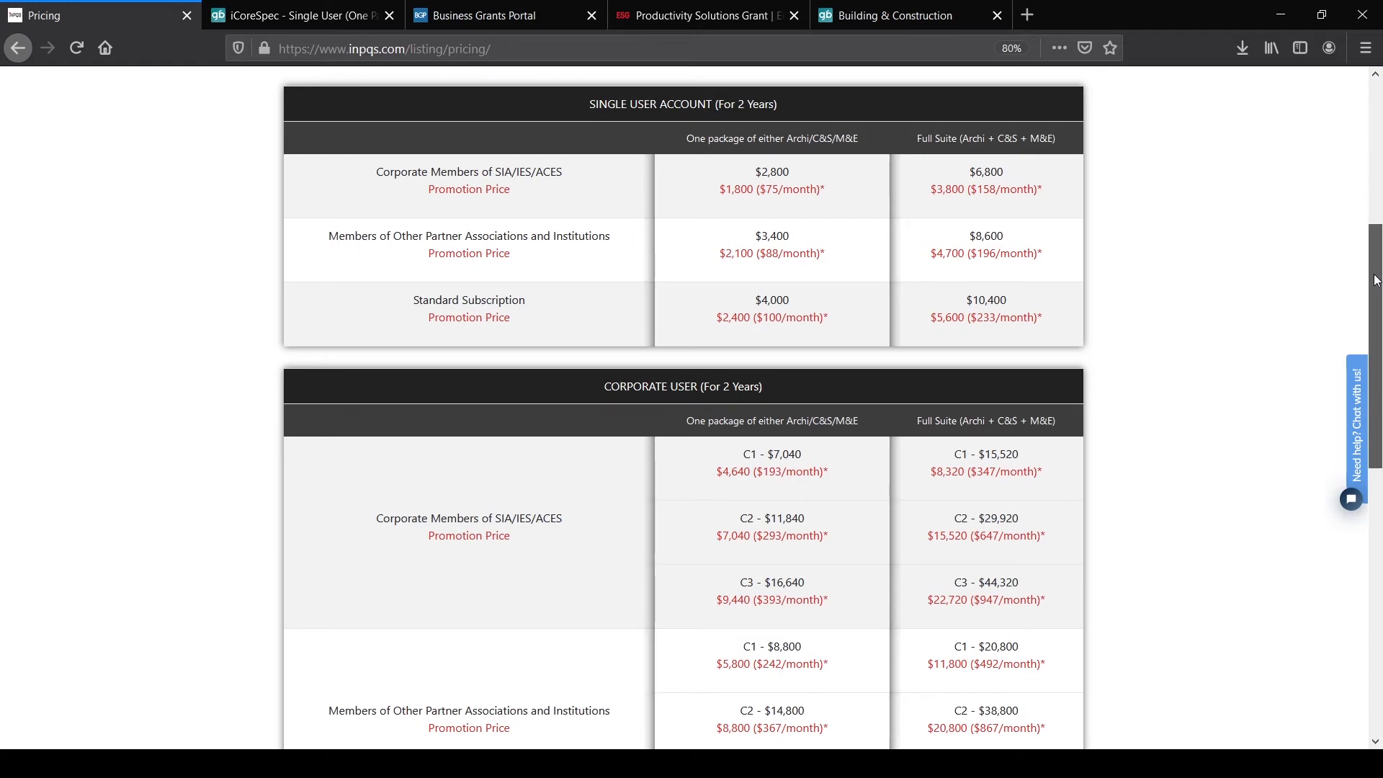
left_click_drag(1377, 280, 1379, 144)
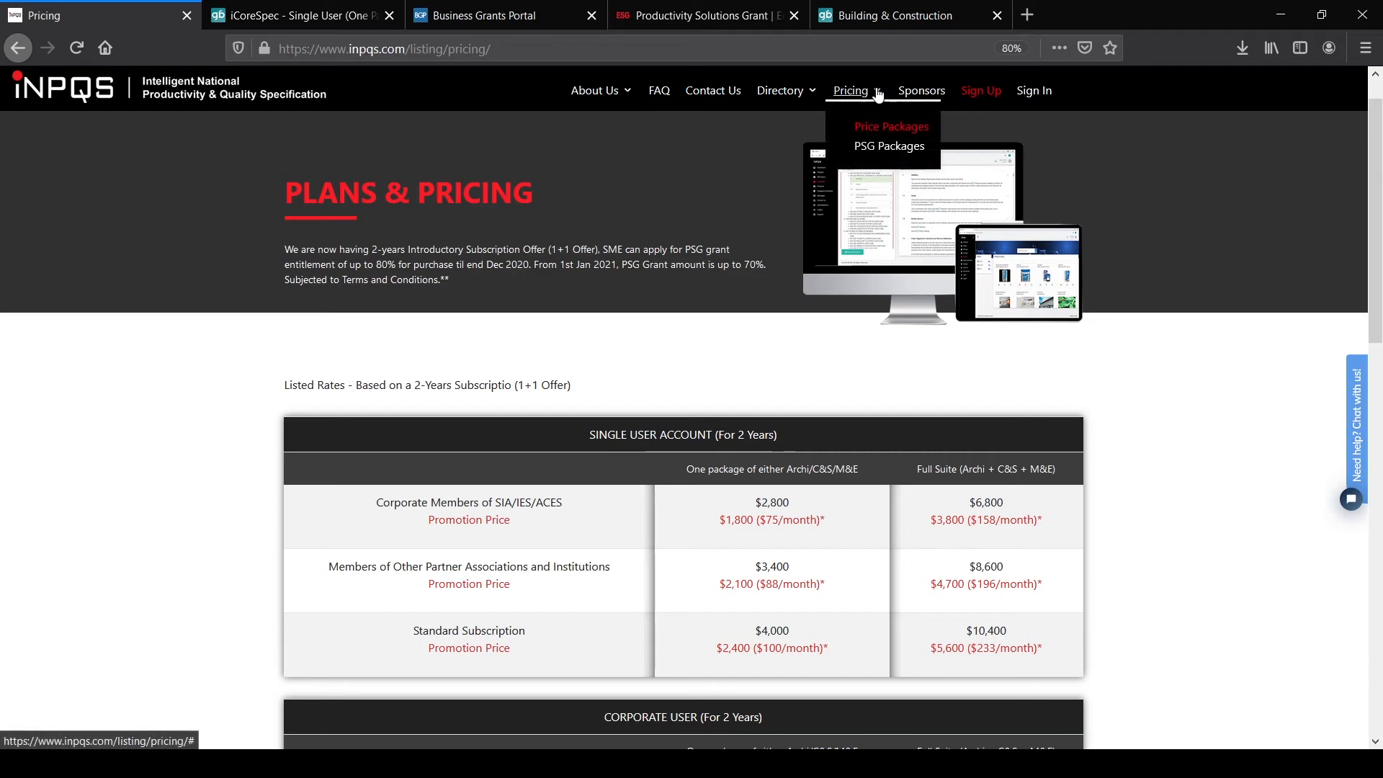
mouse_move(873, 96)
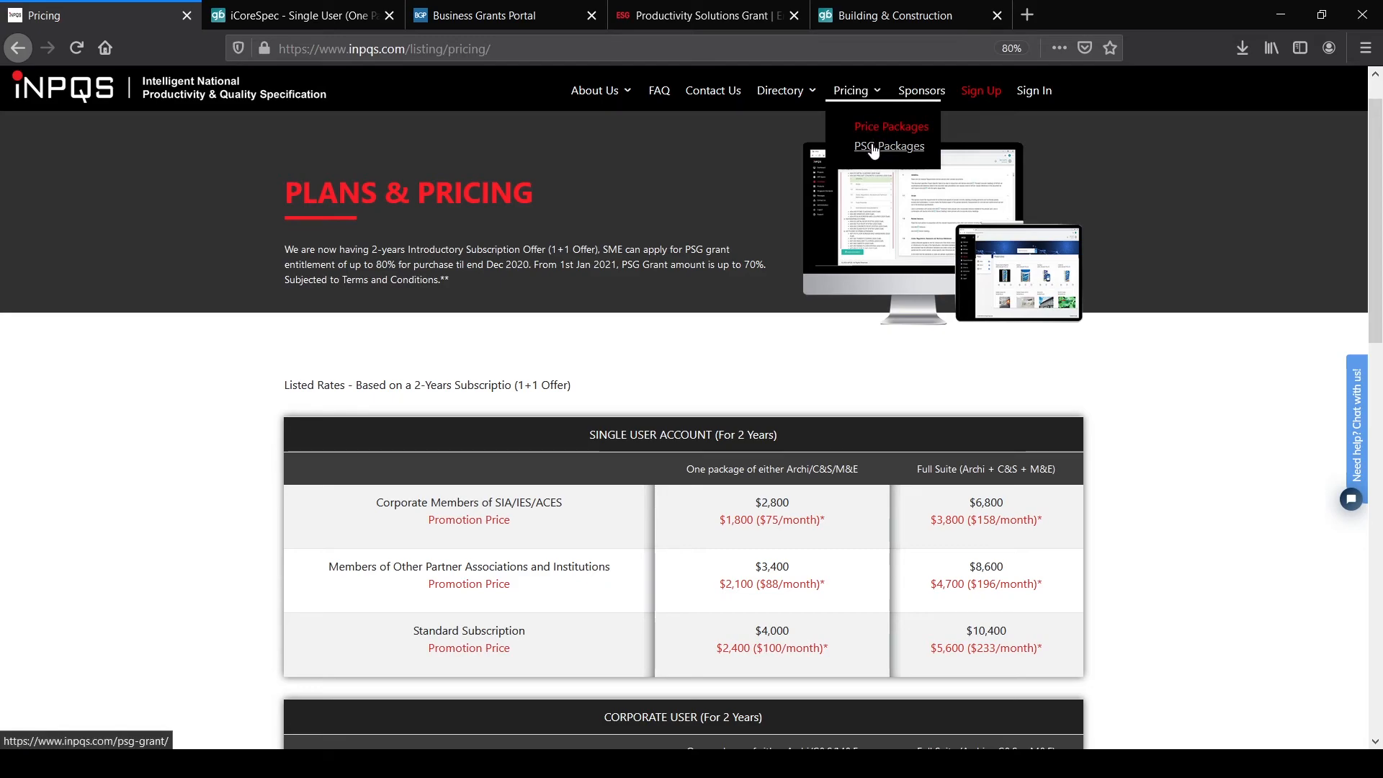
Step: Open PSG Packages and scroll to the Who Can Apply? criteria, including 30% local shareholding
left_click(874, 148)
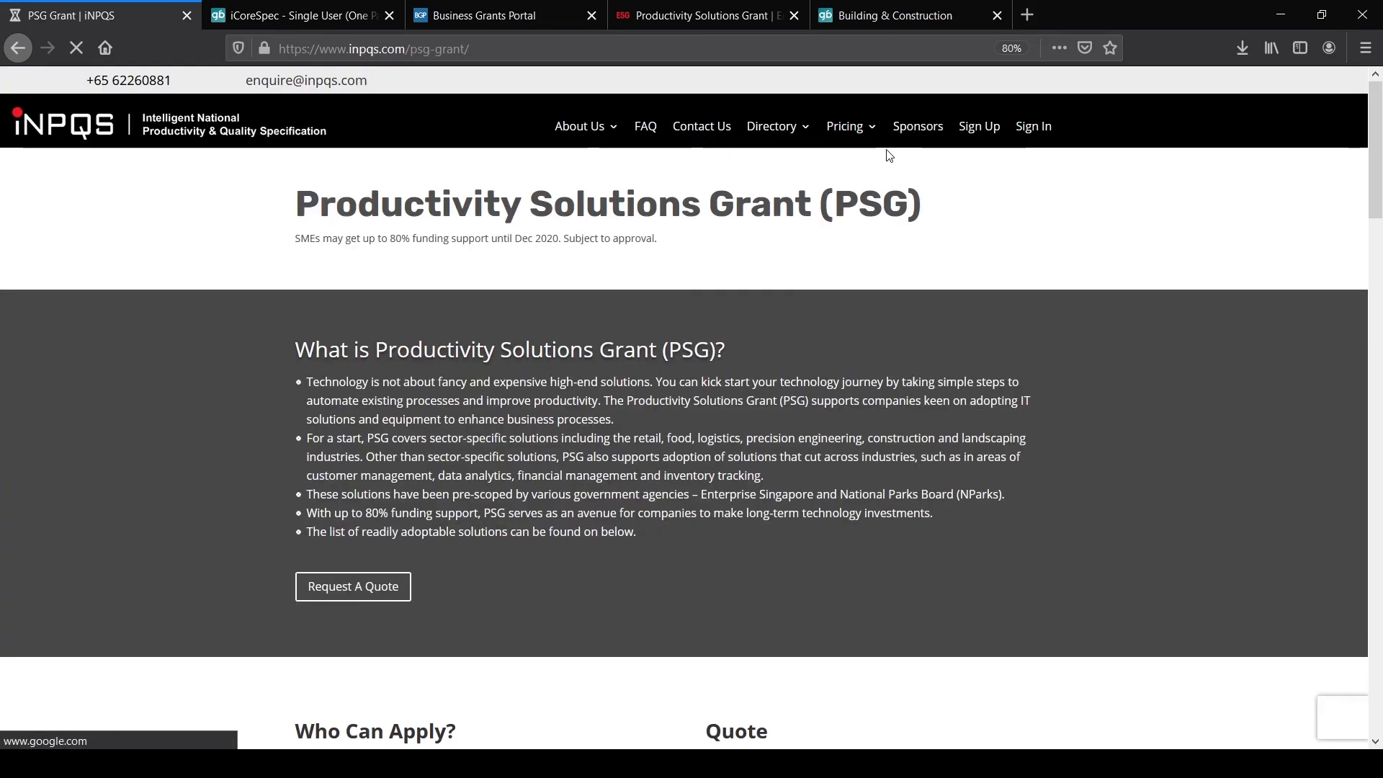
left_click_drag(1378, 136, 1354, 167)
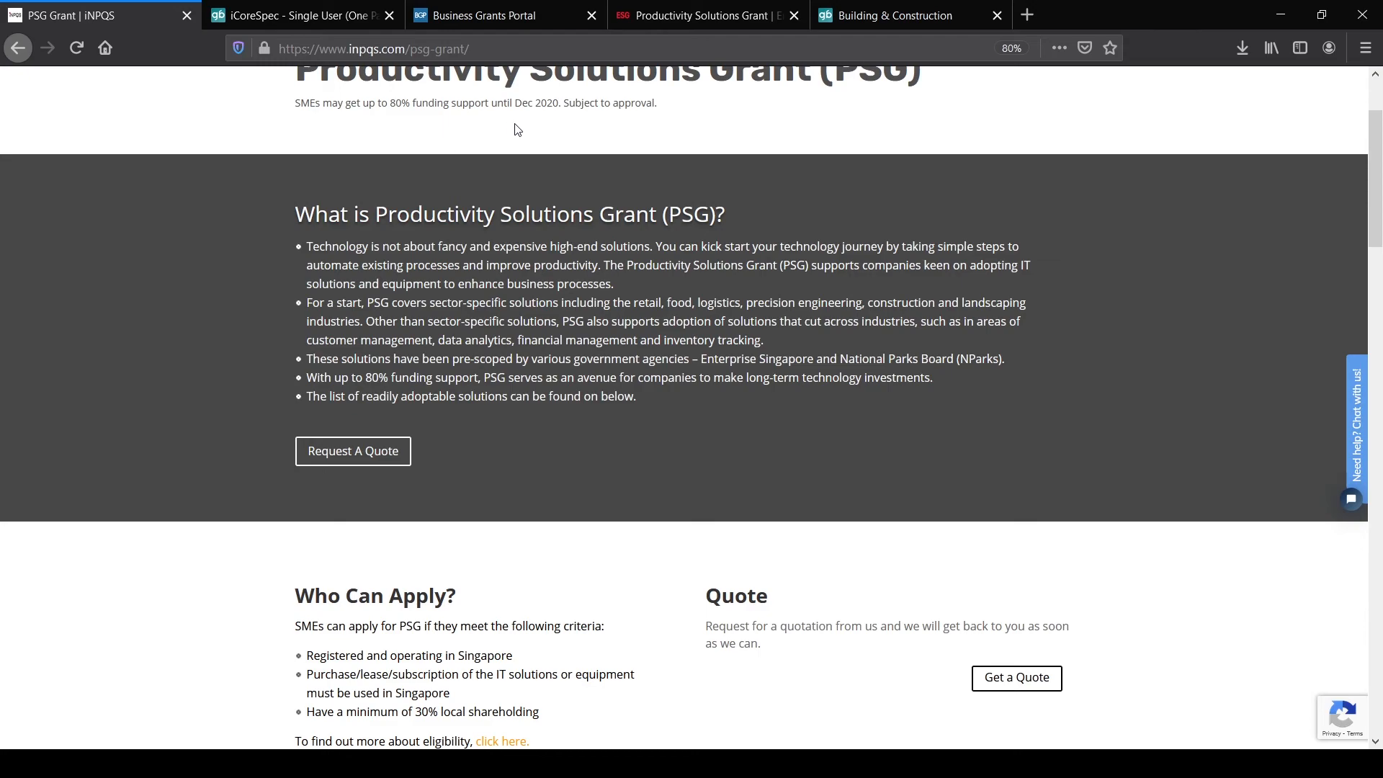
scroll(648, 151, "up", 1)
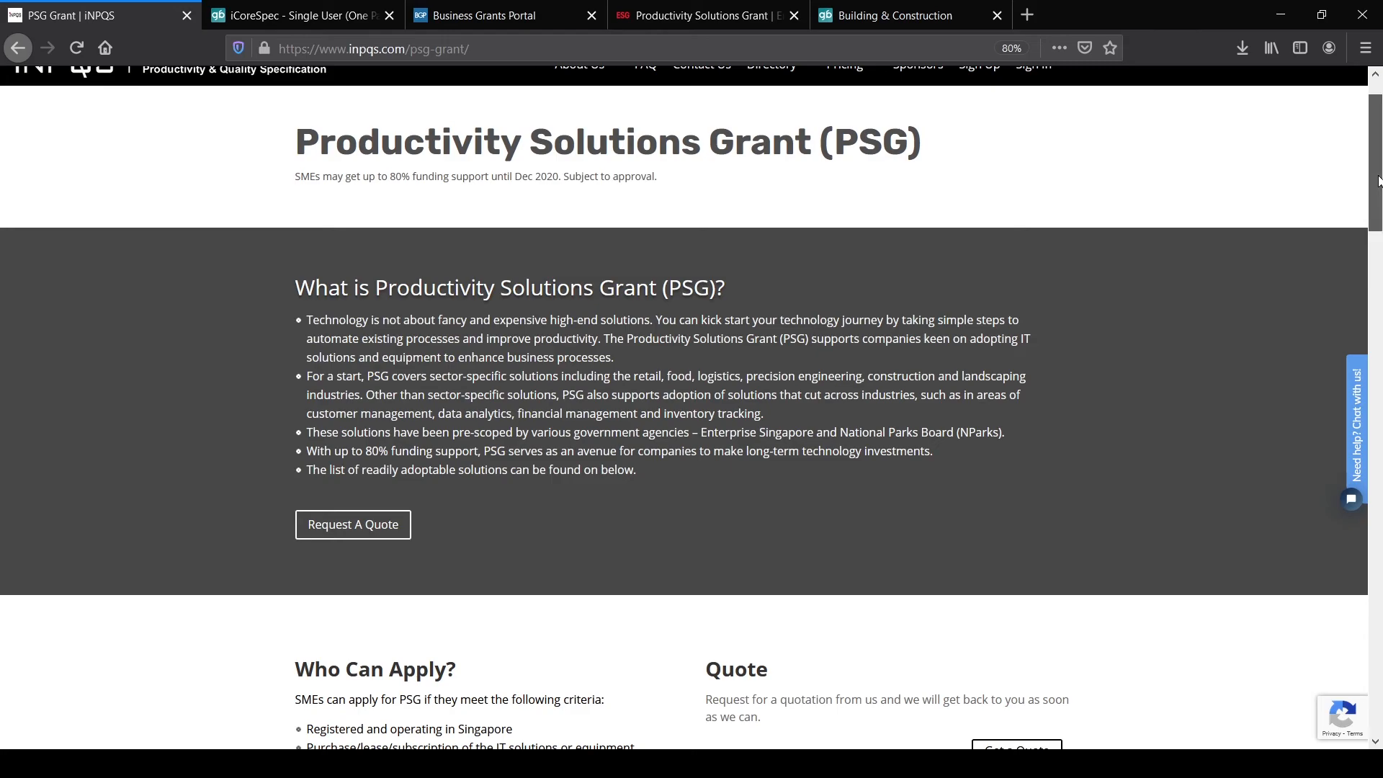
left_click_drag(1377, 180, 1377, 249)
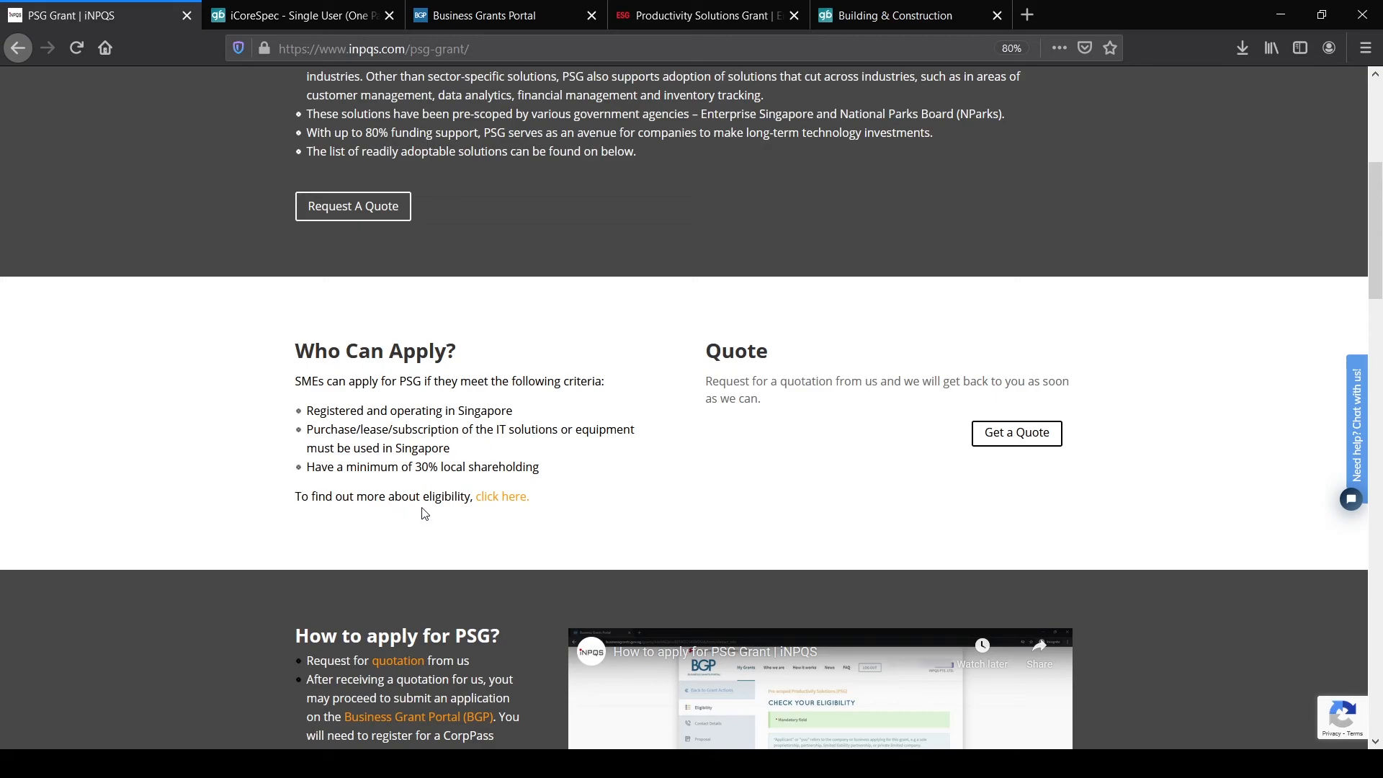
Step: Open Enterprise Singapore's PSG page in a new tab, read the 80% funding overview, and return
left_click(493, 498)
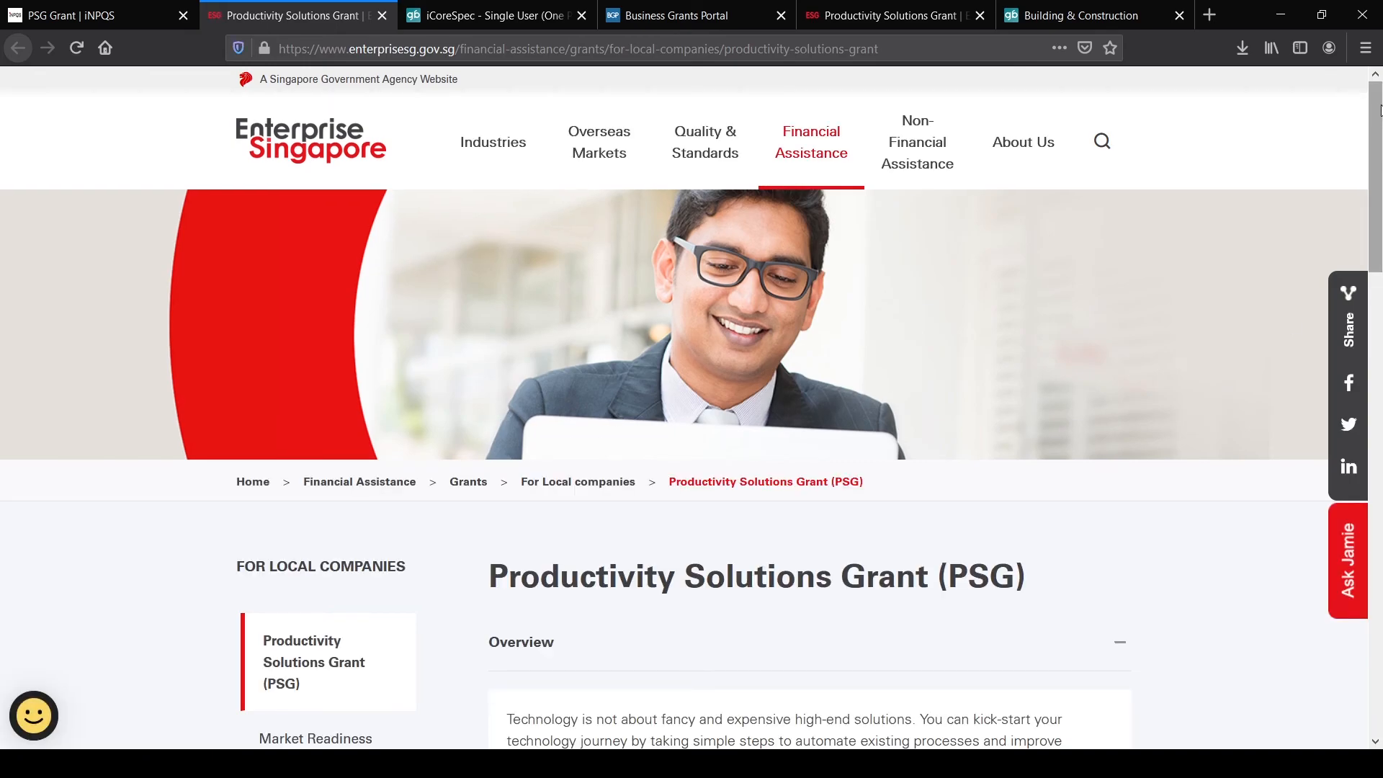
scroll(1380, 137, "down", 7)
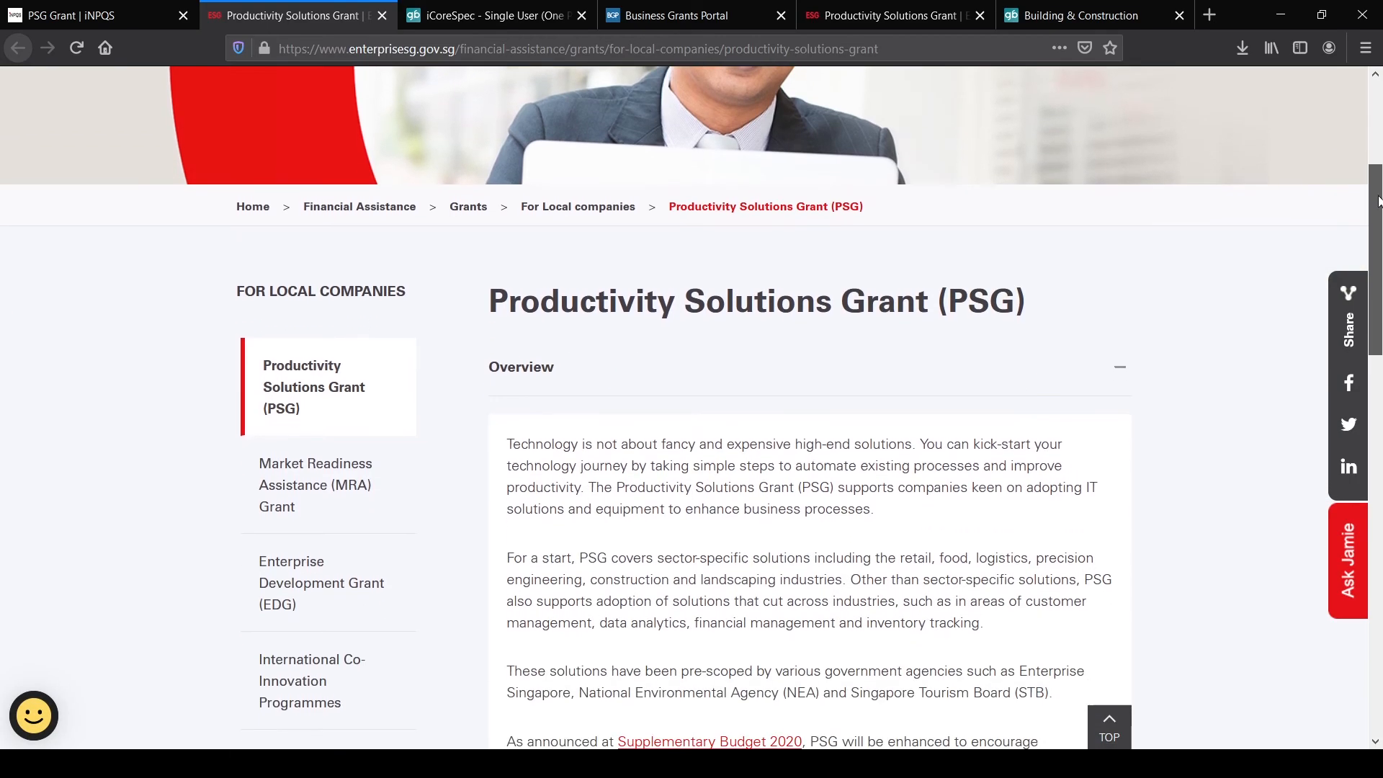
left_click(122, 16)
Step: Scroll the PSG page past the application video and claim steps to the iCoreSpec Packages
left_click_drag(1374, 205, 1381, 252)
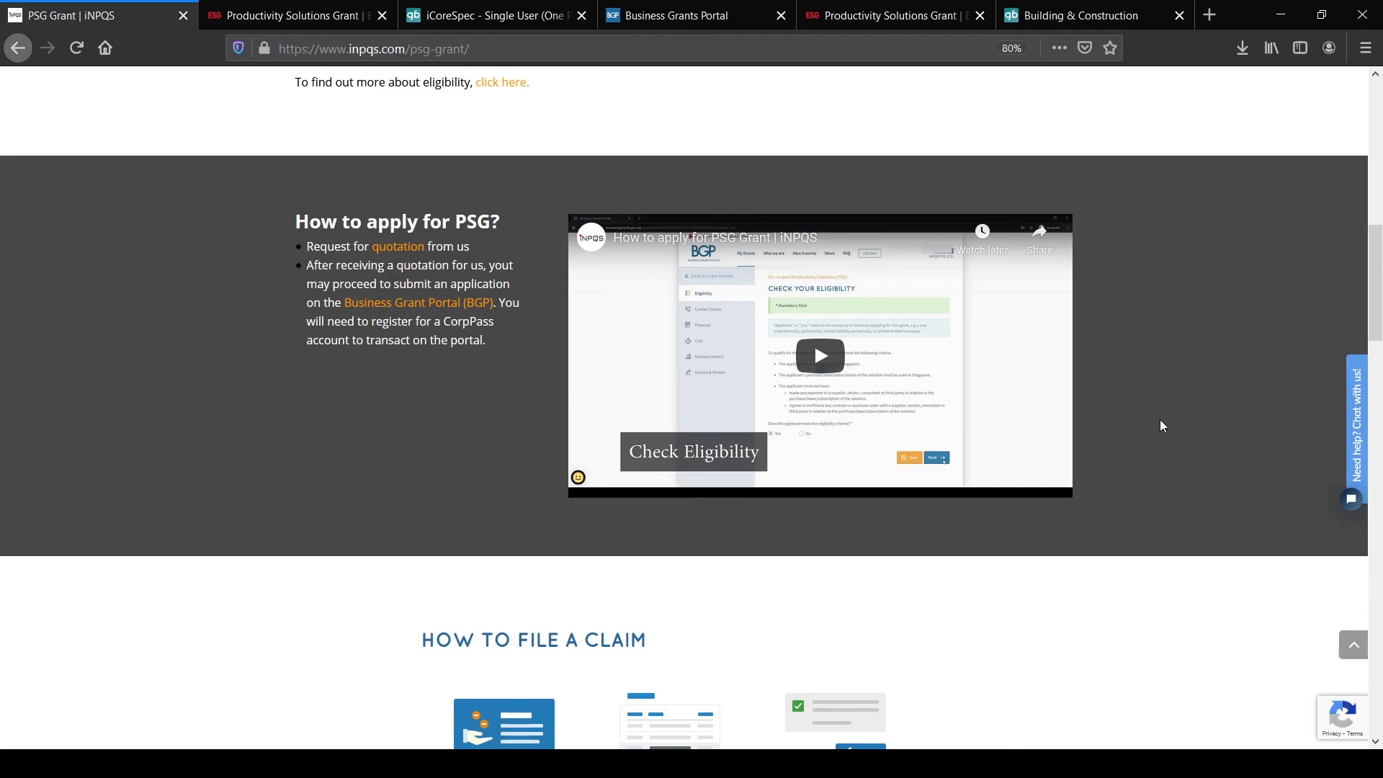
left_click_drag(1379, 306, 1375, 391)
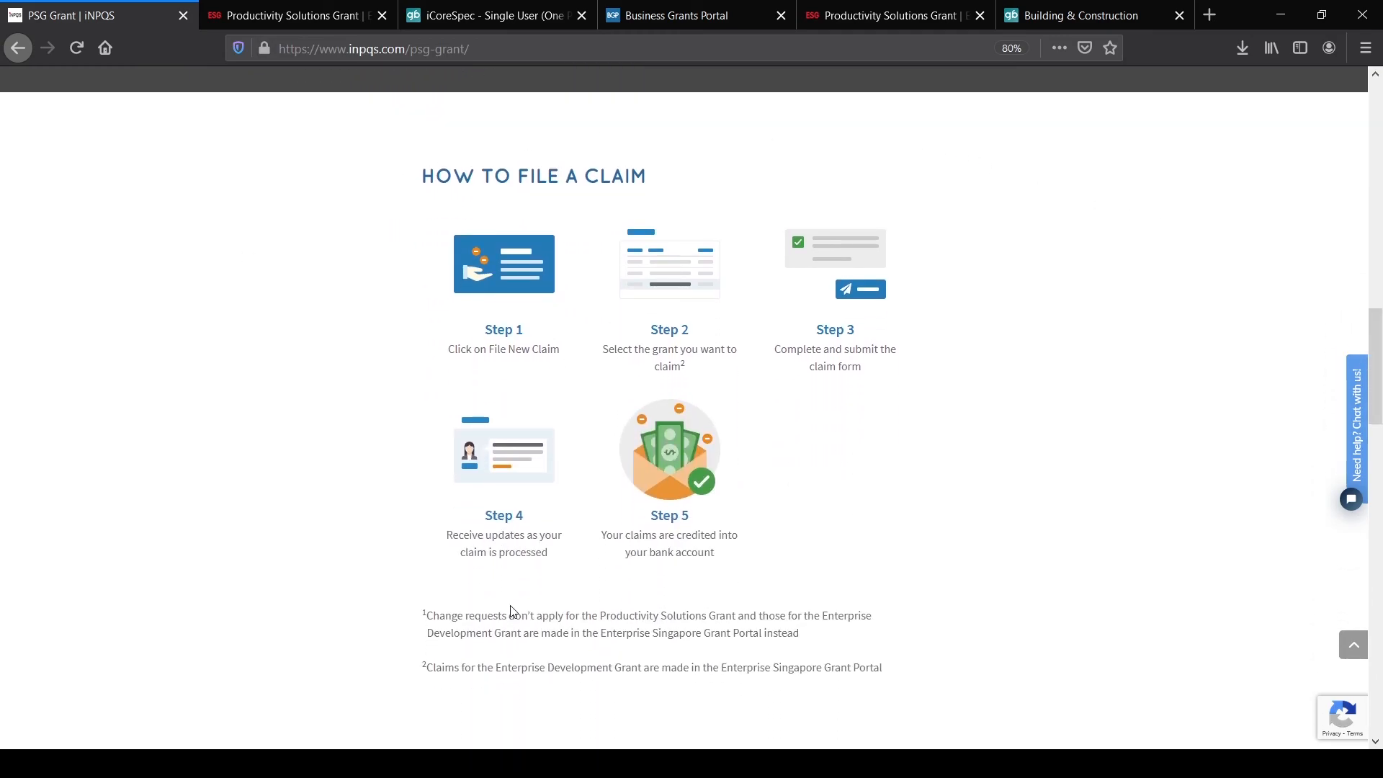
left_click_drag(1379, 352, 1369, 489)
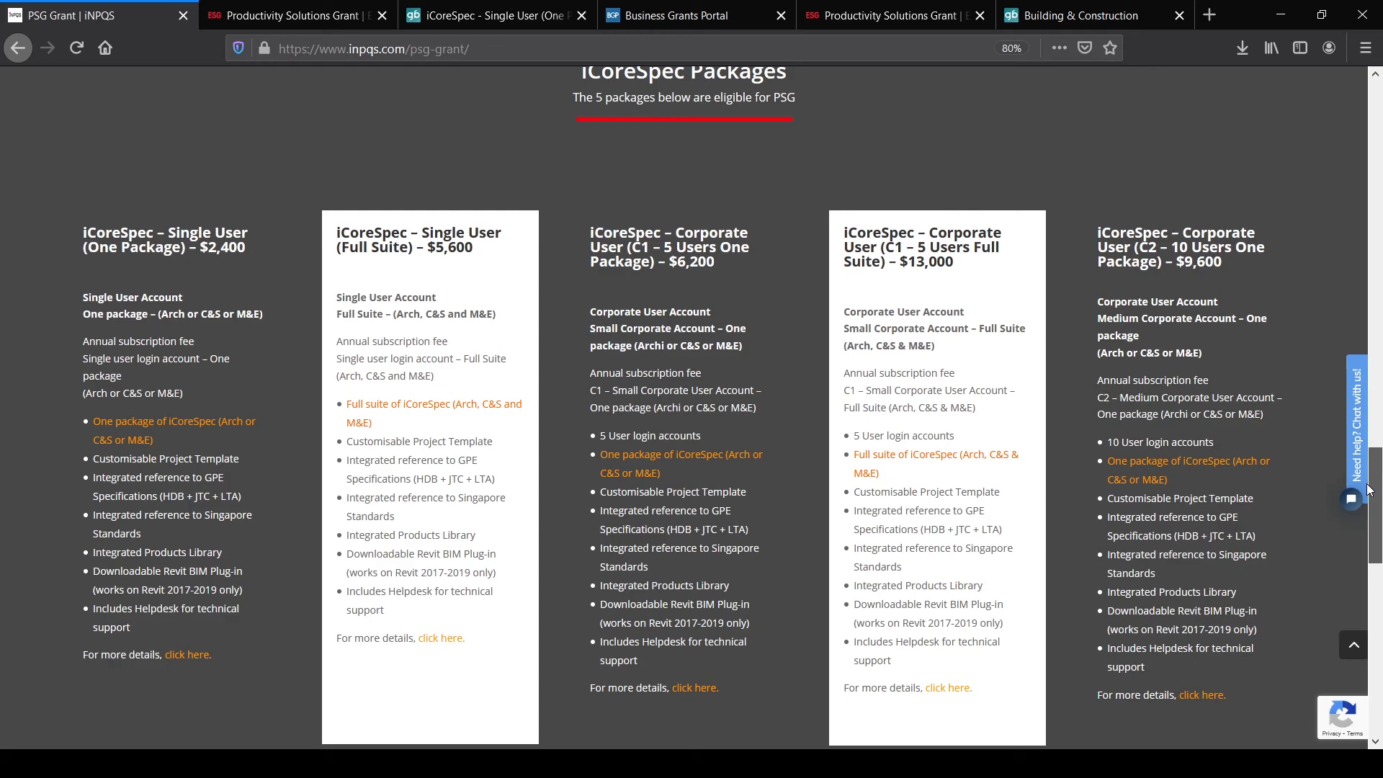
Step: Scroll through the five iCoreSpec package cards, reading features and prices from $2,400 to $13,000
left_click_drag(1369, 490, 1369, 505)
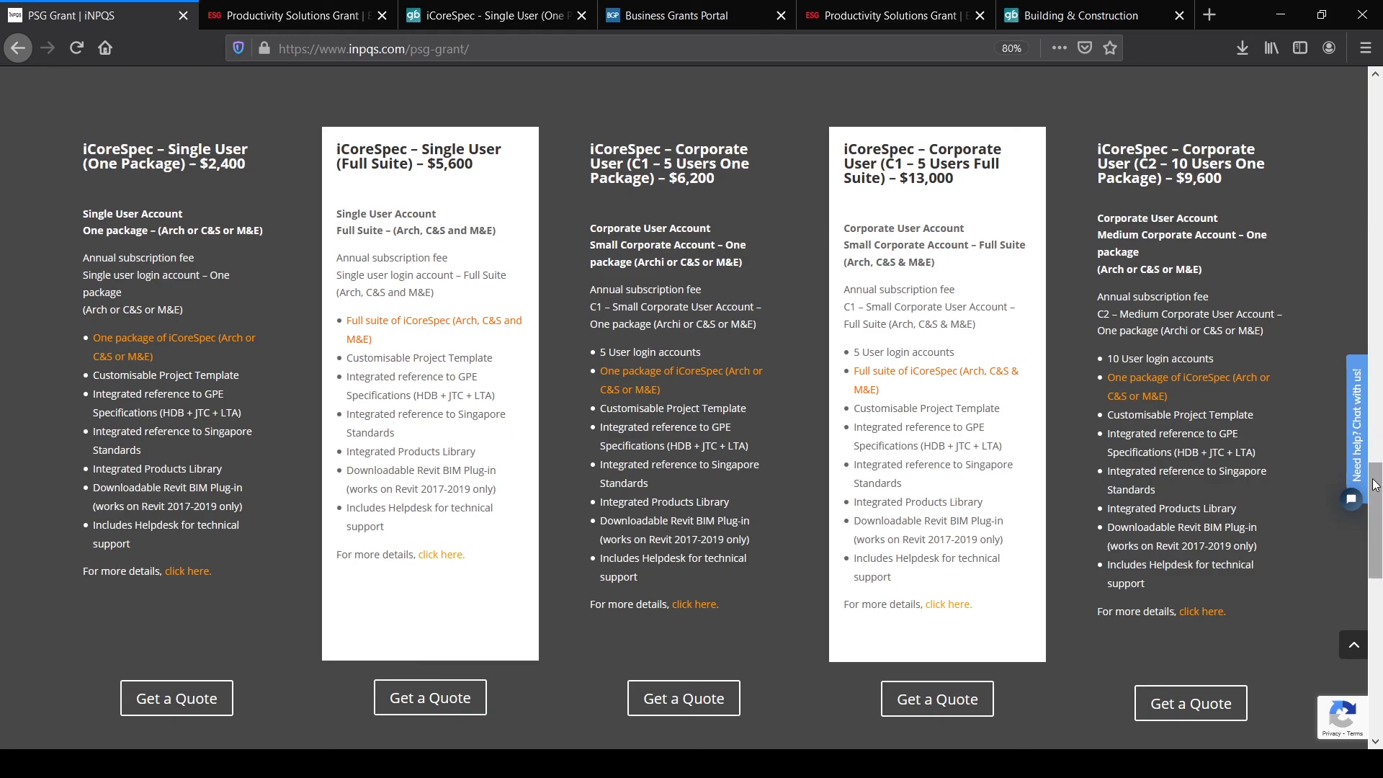
scroll(1376, 494, "down", 1)
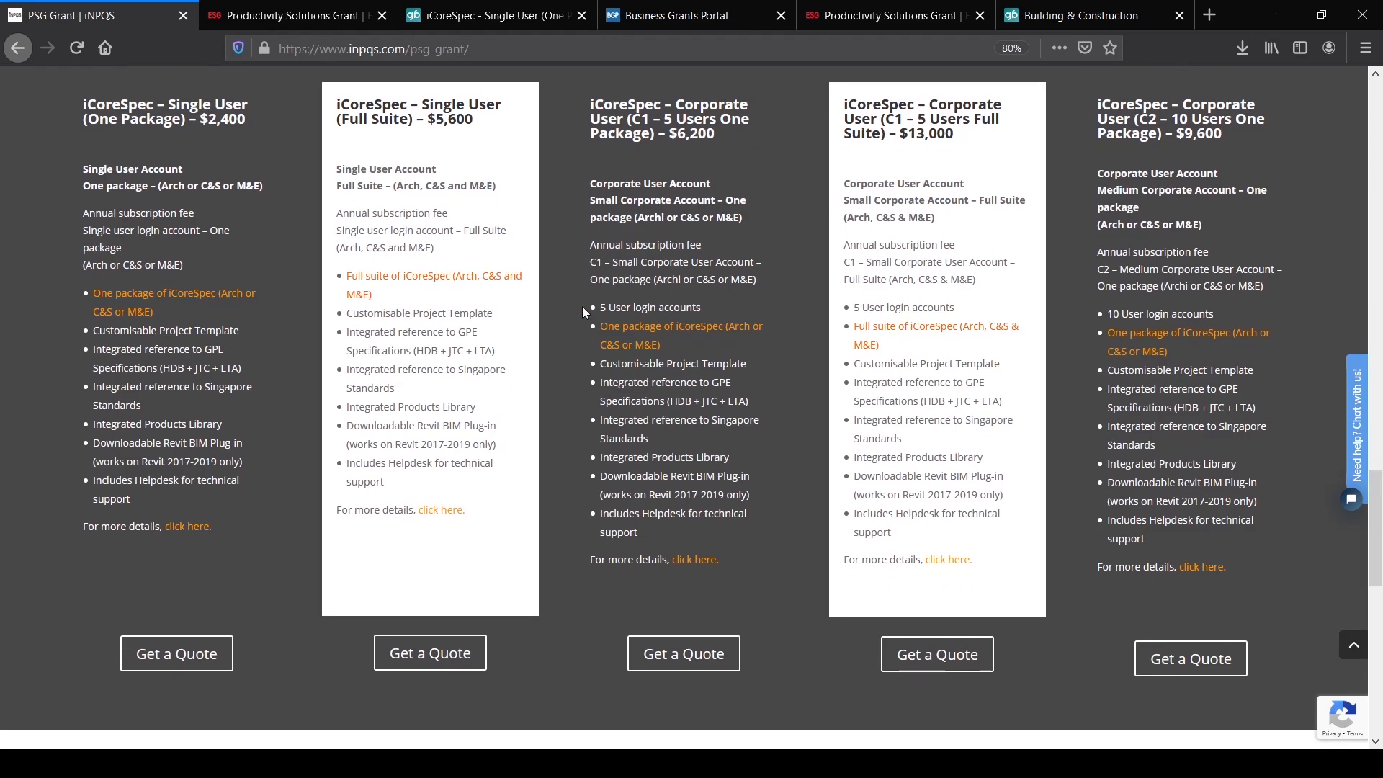
Step: Open the iCoreSpec - Single User (One Package) GoBusiness page and scroll its description and eligibility
left_click(188, 528)
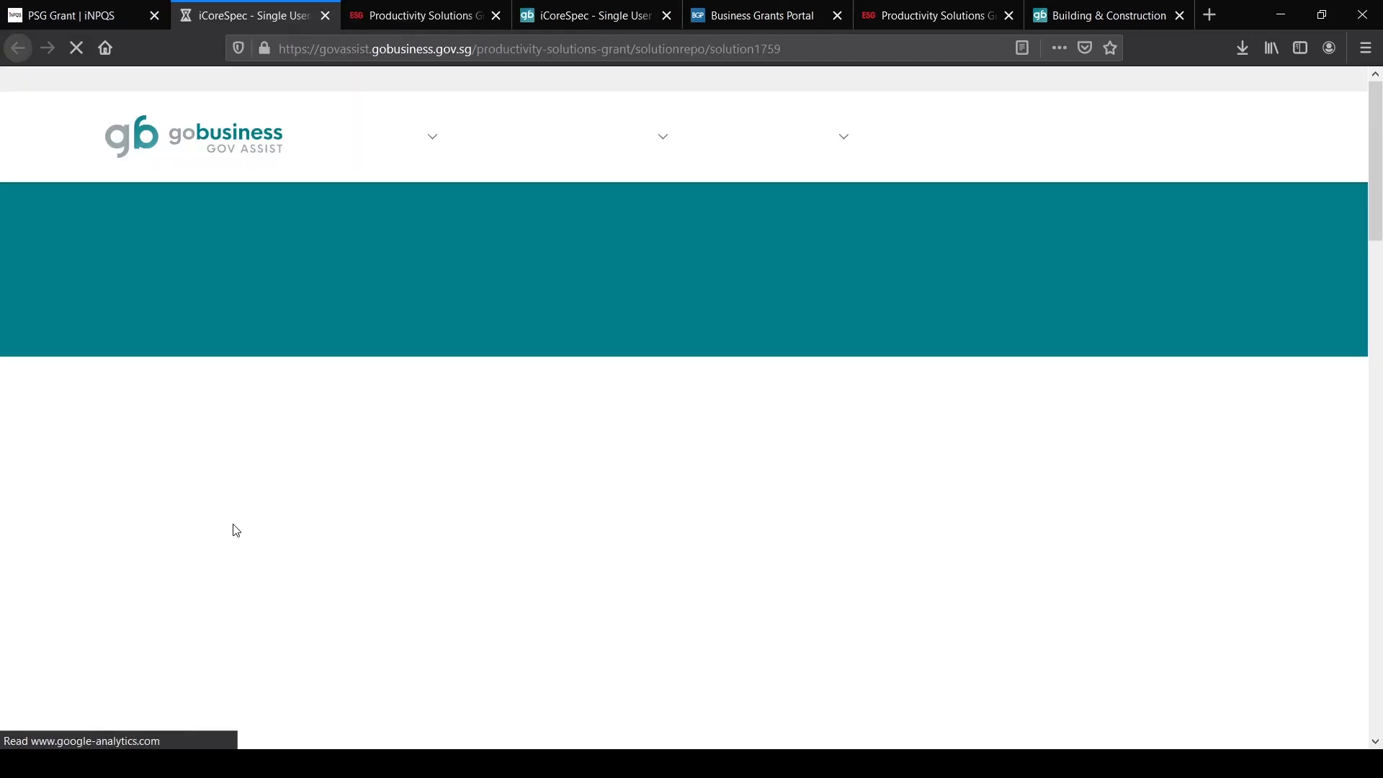
left_click_drag(1378, 157, 1379, 215)
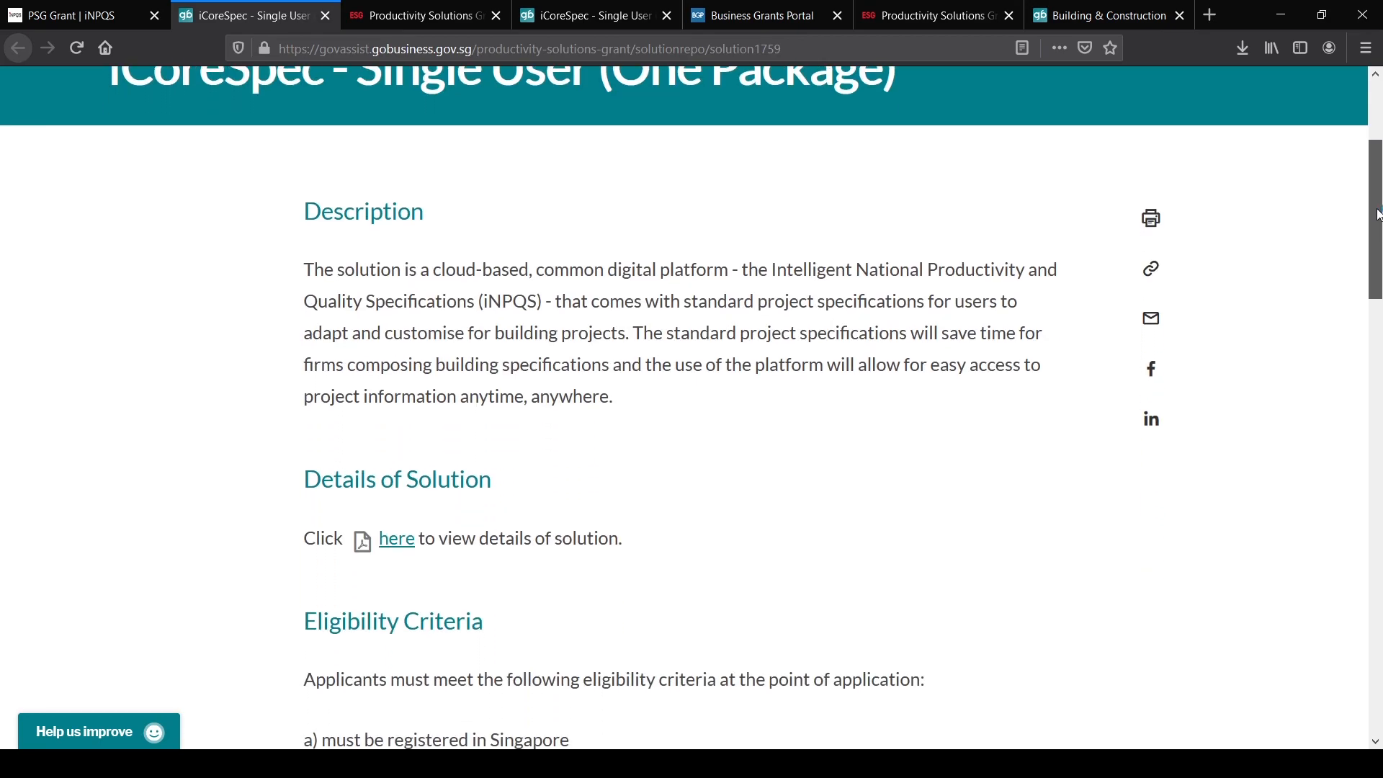
left_click_drag(1379, 214, 1358, 144)
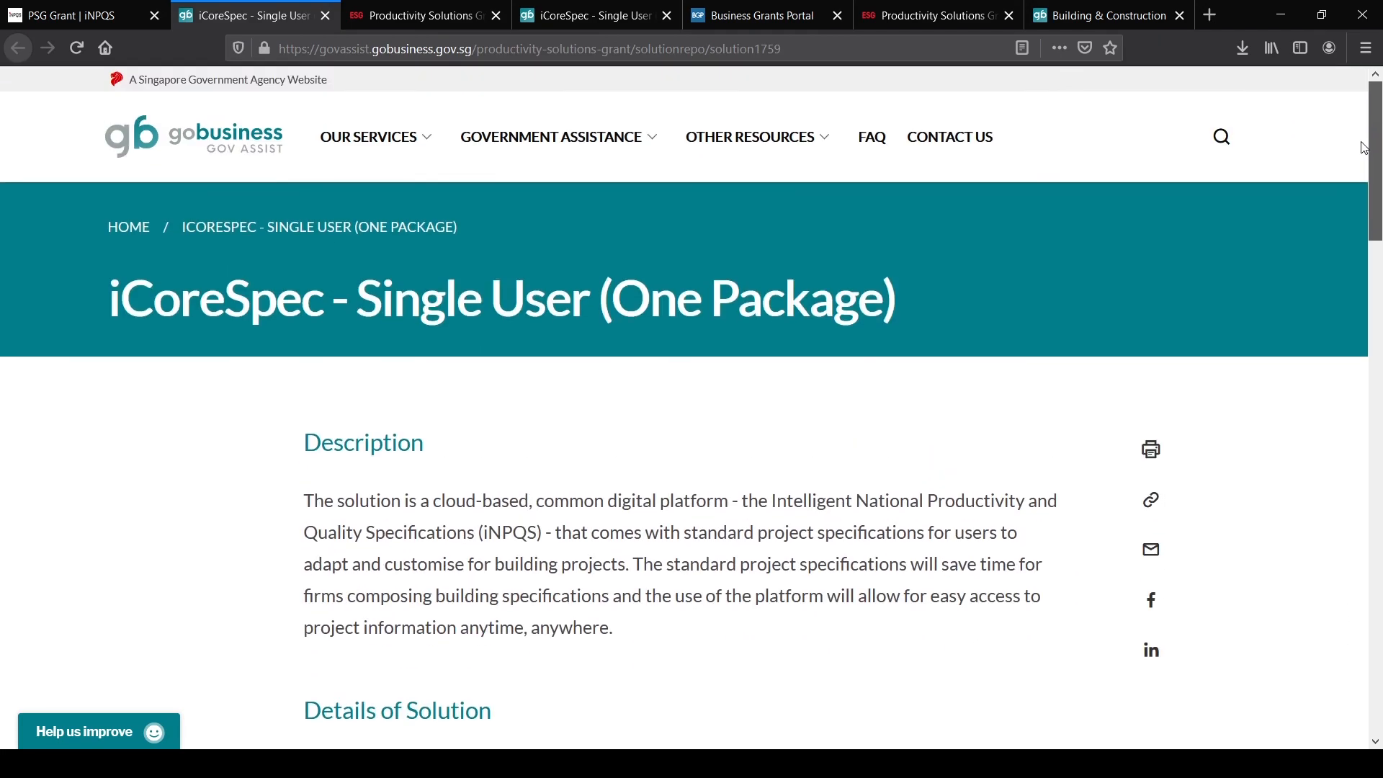
Step: Return to the PSG Grant | iNPQS tab and scroll down to the Get a Quote form
left_click(85, 18)
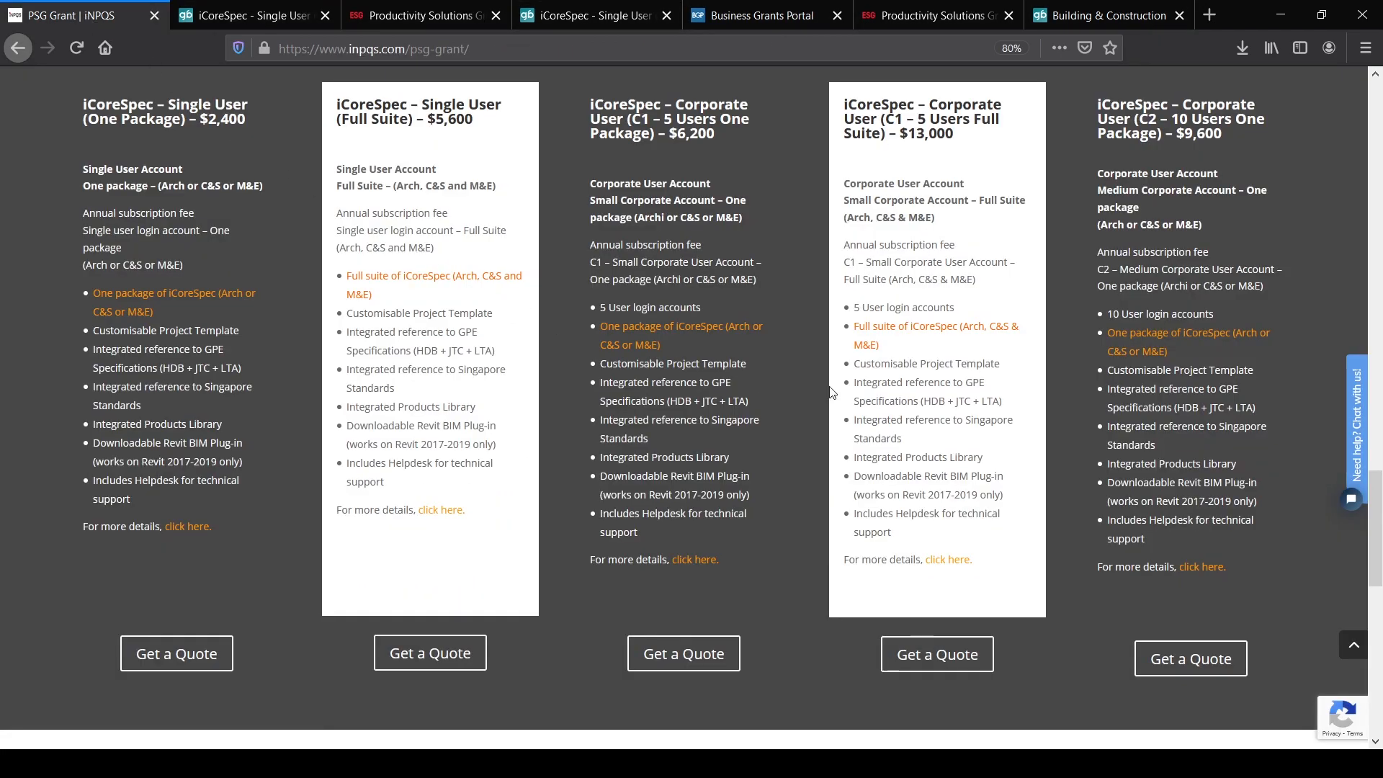
scroll(810, 395, "down", 1)
scroll(810, 395, "down", 4)
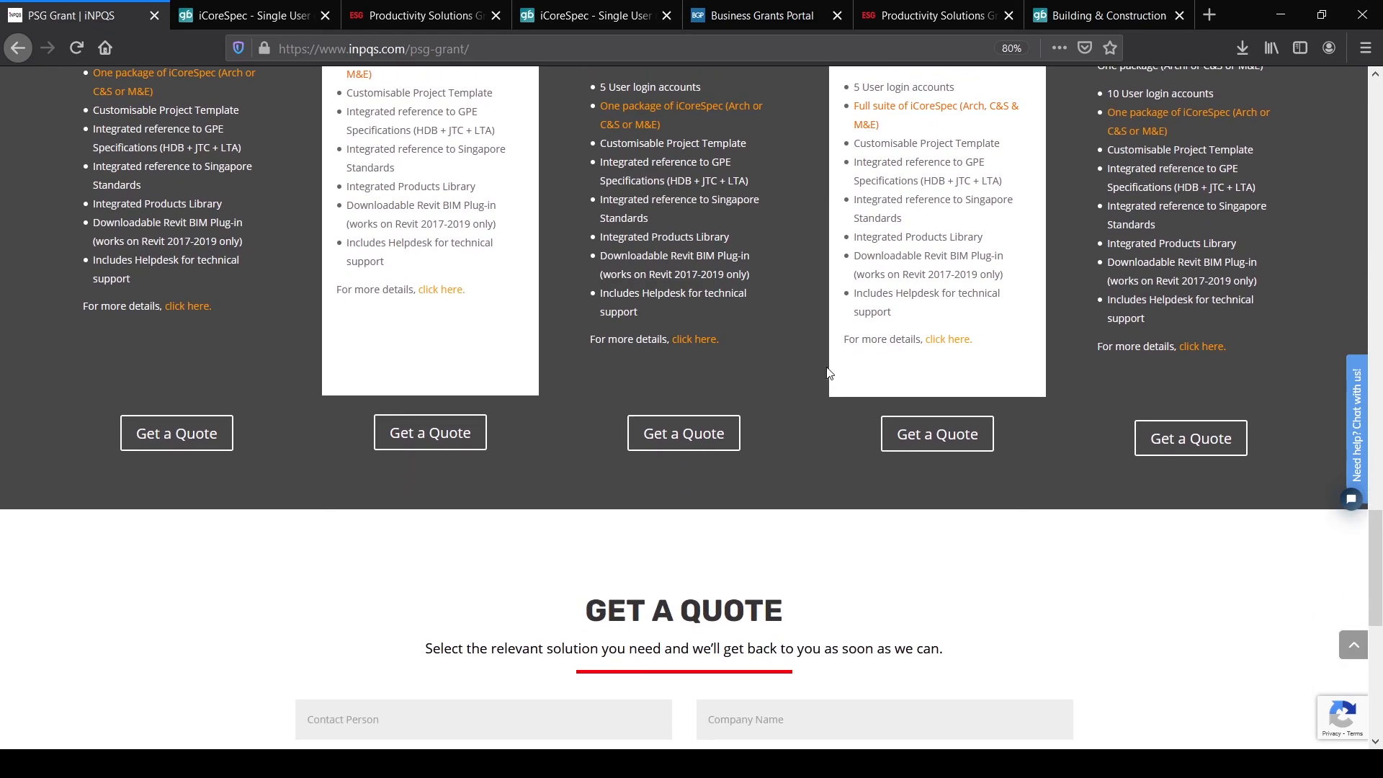
scroll(812, 375, "down", 2)
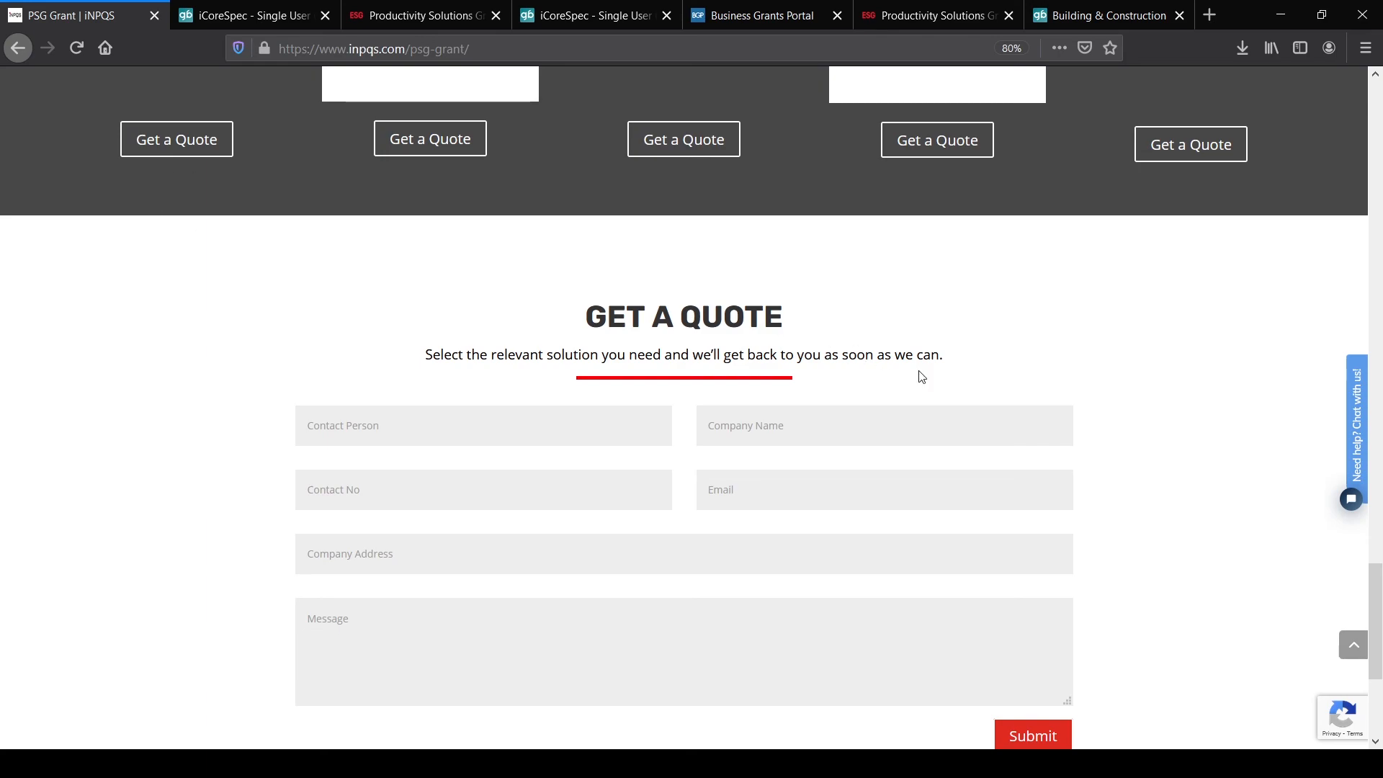
scroll(1364, 619, "down", 2)
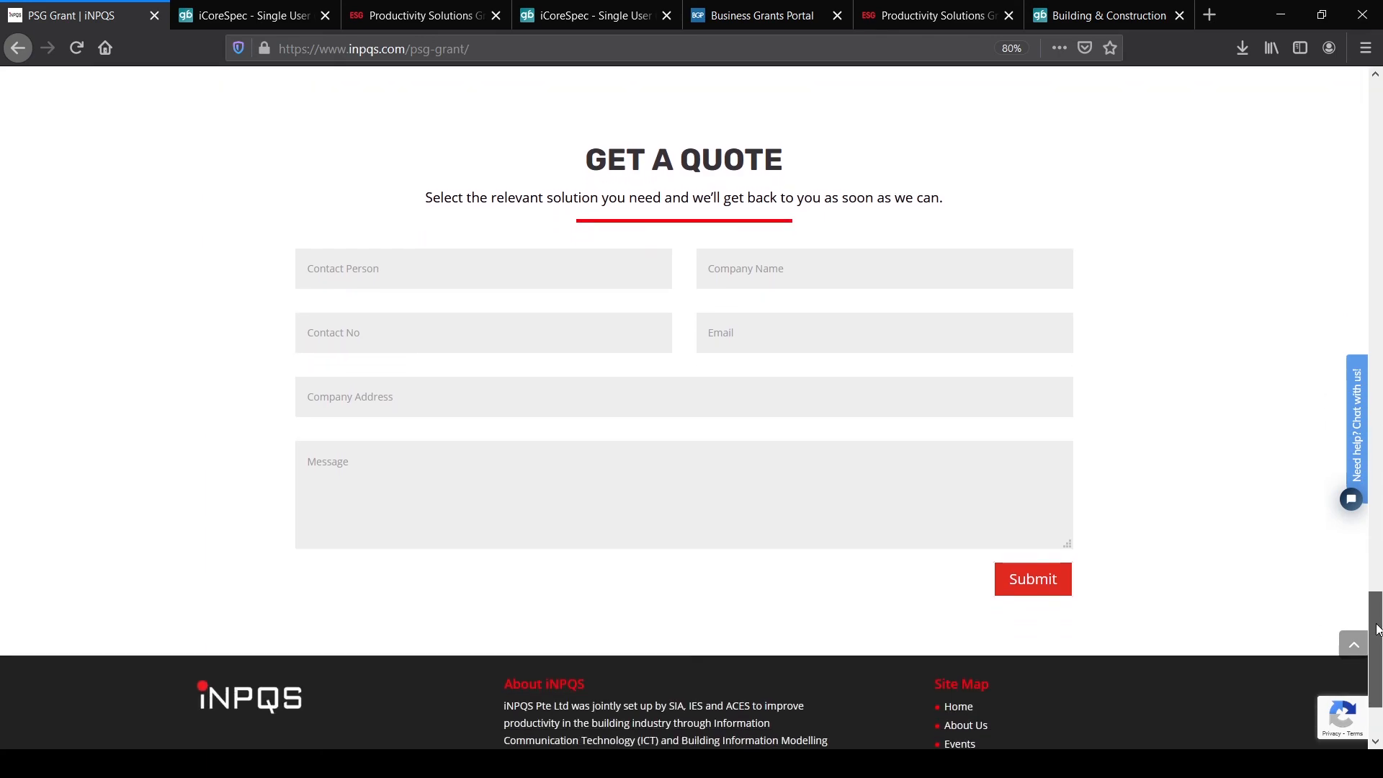
Step: Scroll back to the top of the PSG page and go to Contact Us
left_click_drag(1376, 643, 1376, 659)
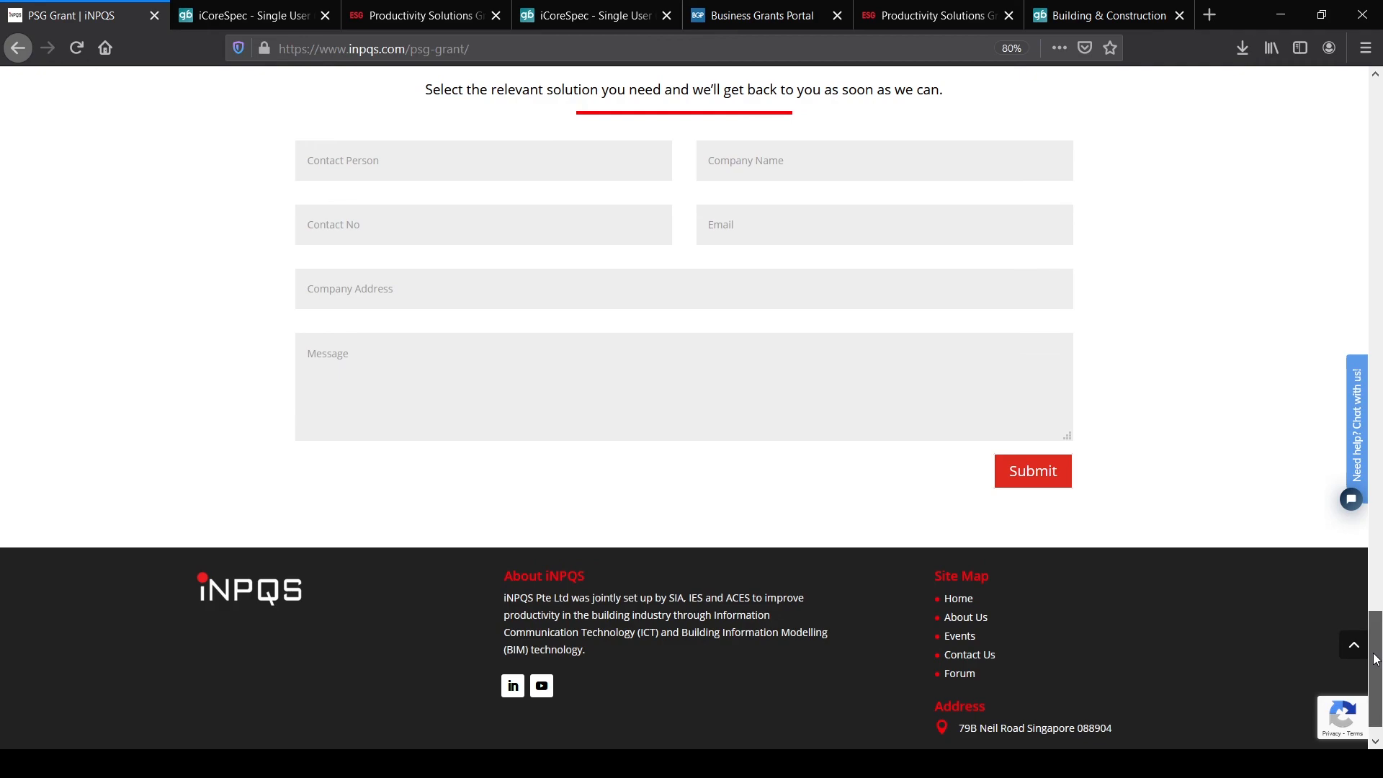
left_click_drag(1376, 659, 1377, 108)
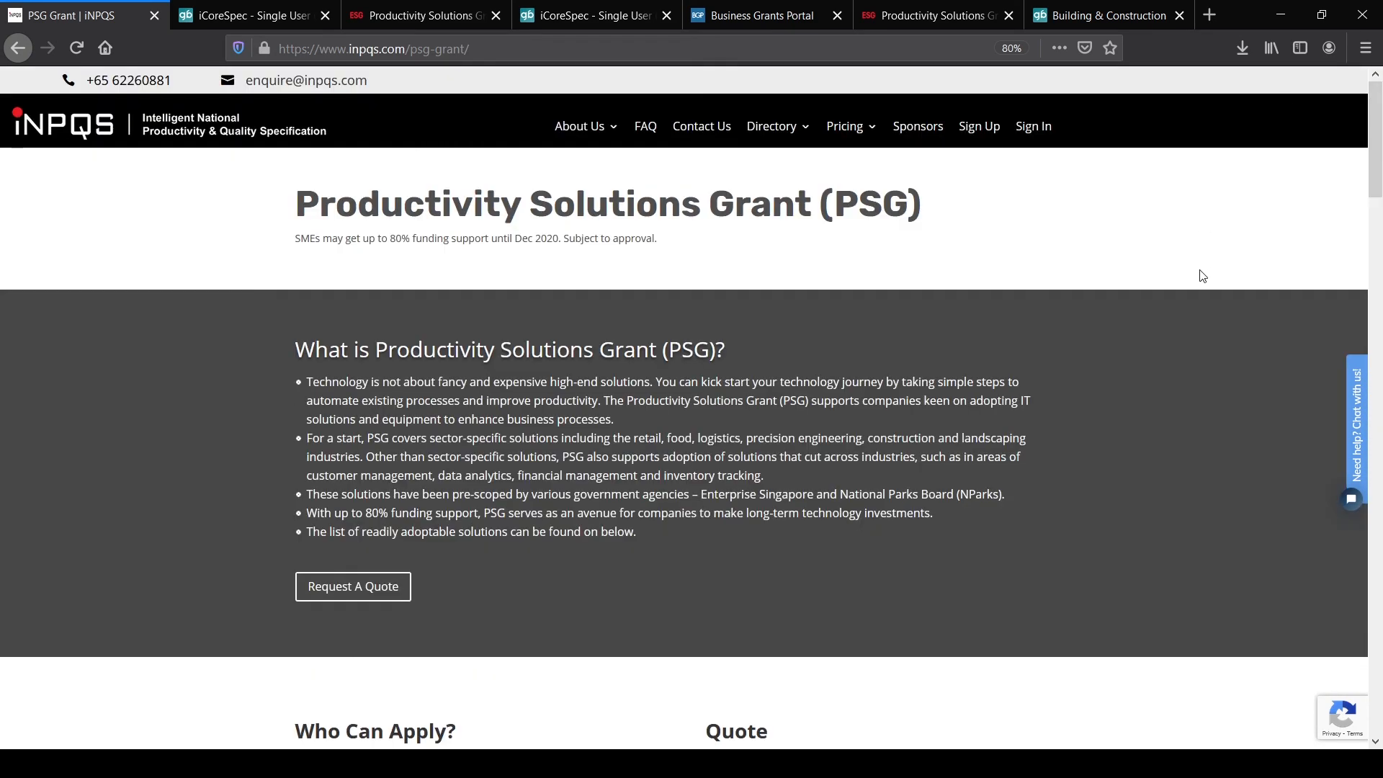
left_click(709, 131)
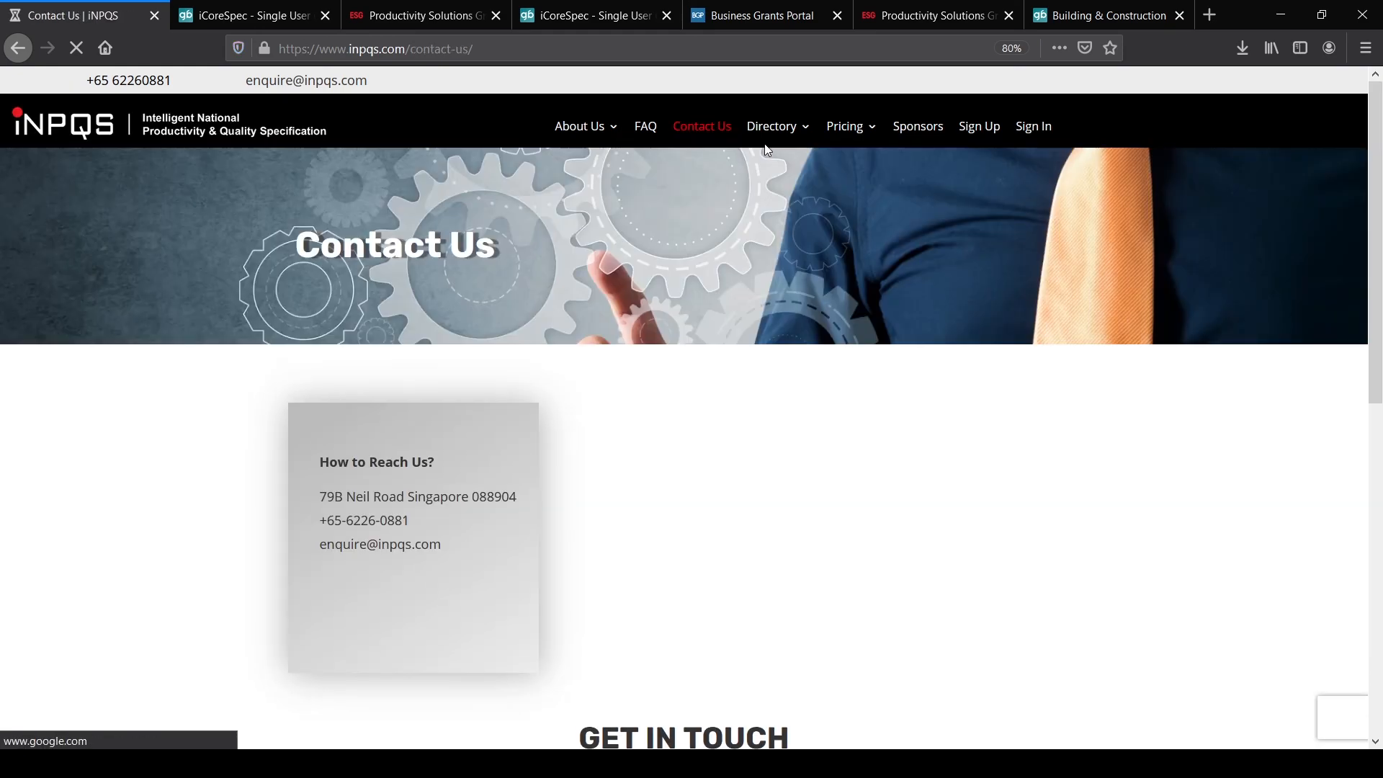
Step: Scroll the Contact Us page down to the location map and the Get in Touch form
left_click_drag(1377, 192, 1376, 264)
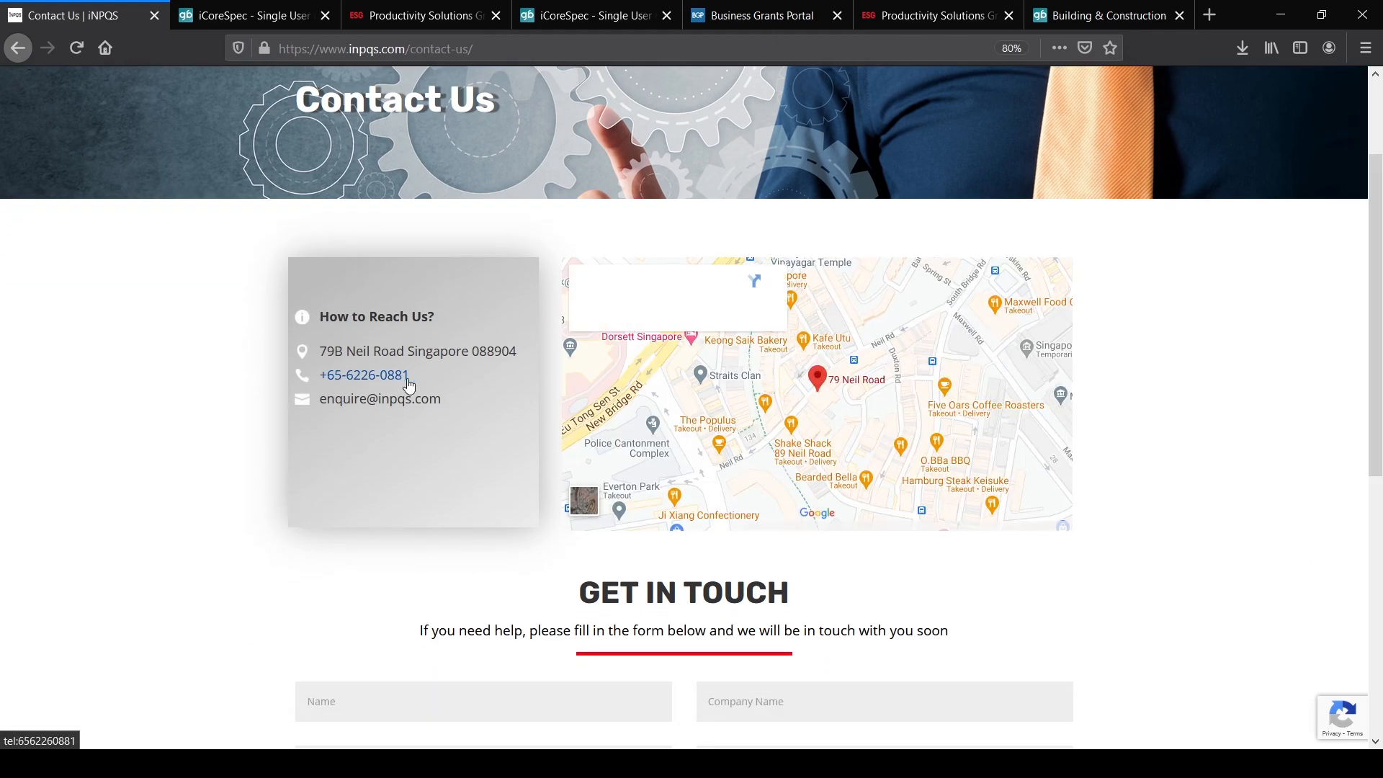
left_click_drag(1379, 316, 1379, 488)
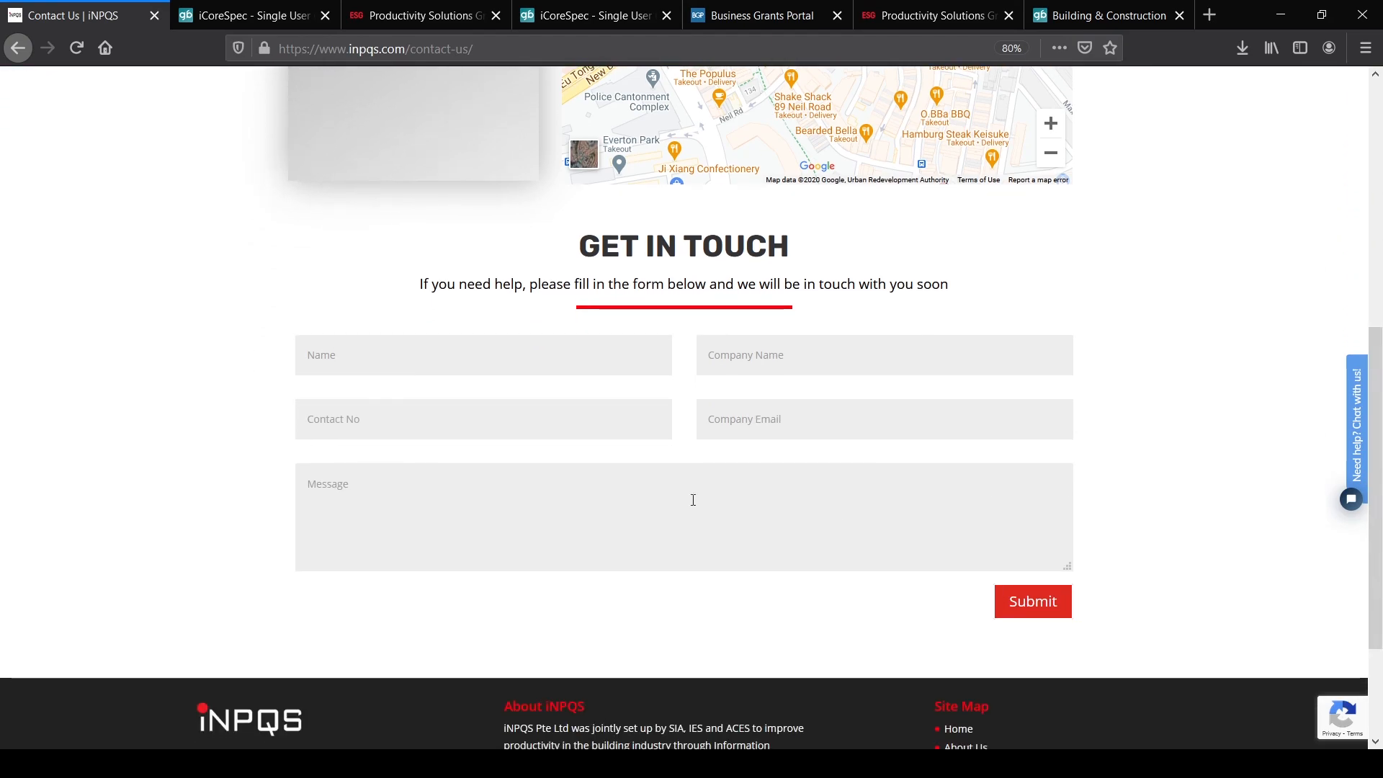